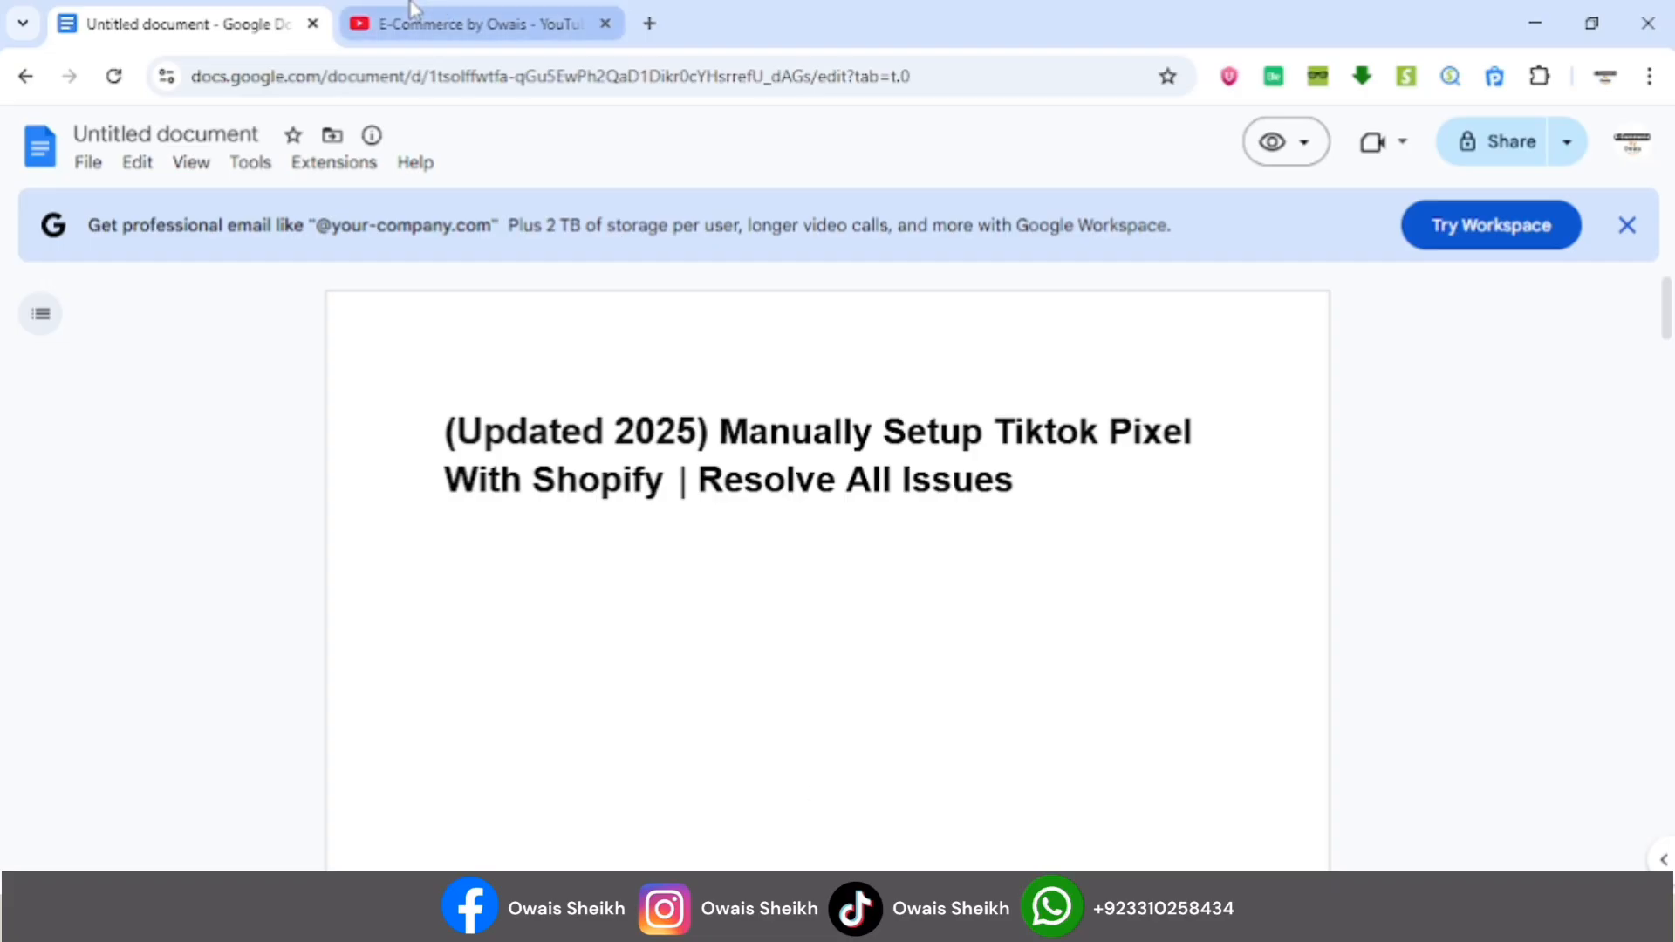
View the E-Commerce by Owais YouTube channel, and read the document's examples of TikTok app installation, account connection and already-linked account issues
{"action": "left_click", "coordinate": [462, 19]}
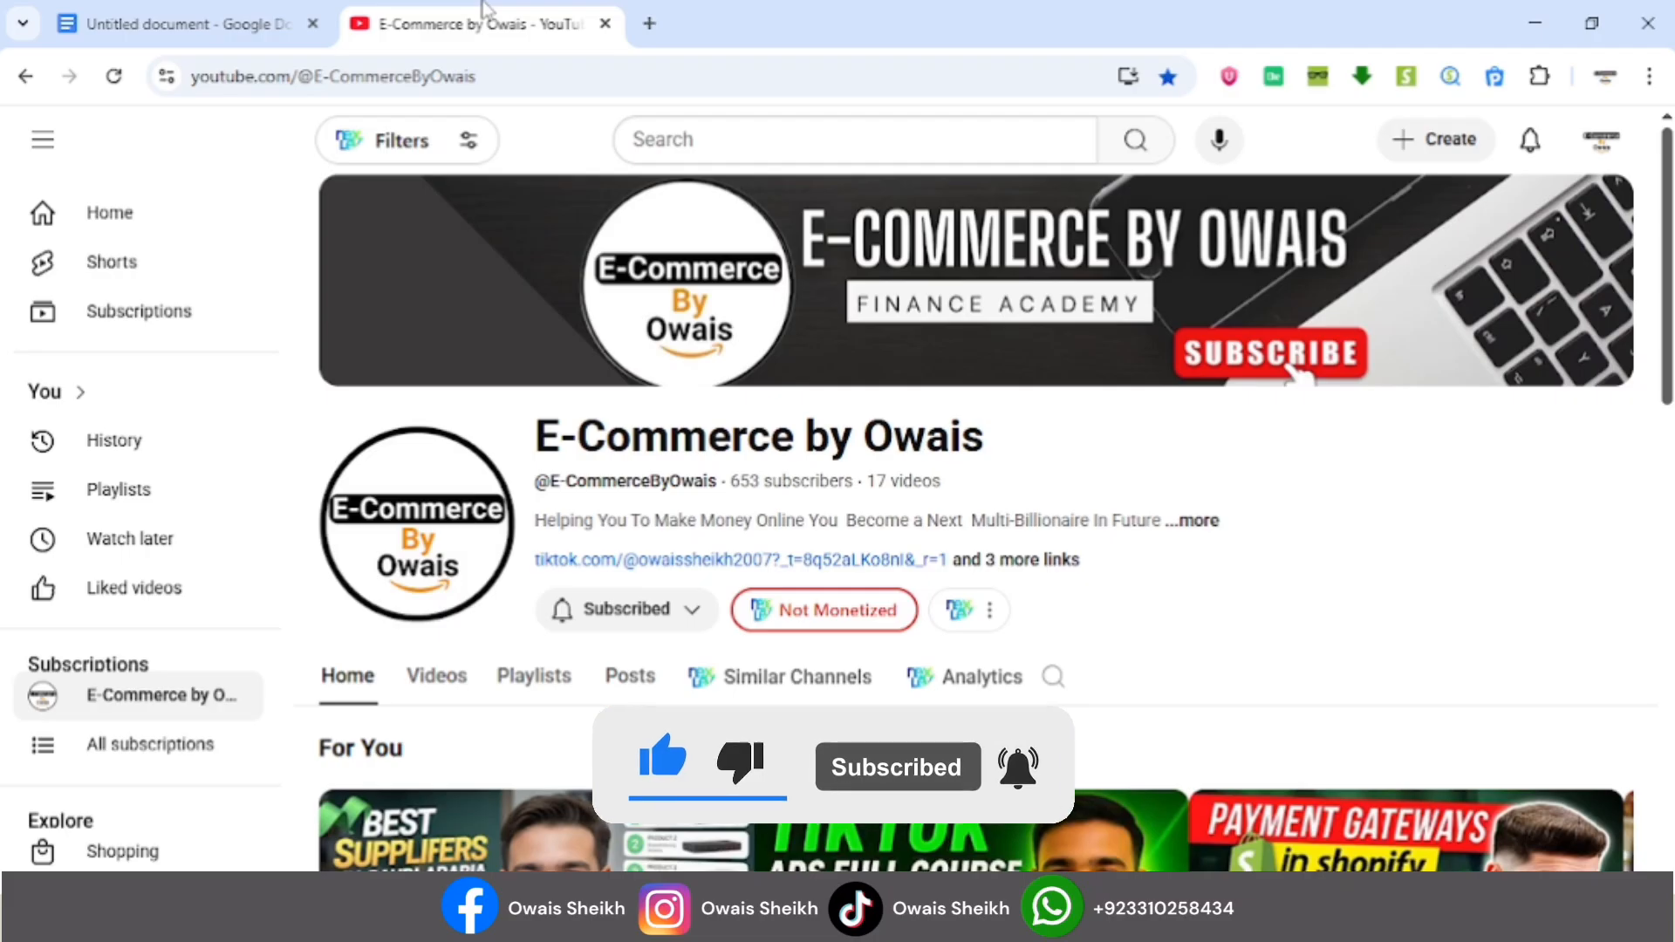
{"action": "left_click", "coordinate": [123, 9]}
{"action": "scroll", "coordinate": [486, 449], "scroll_direction": "down", "scroll_amount": 5}
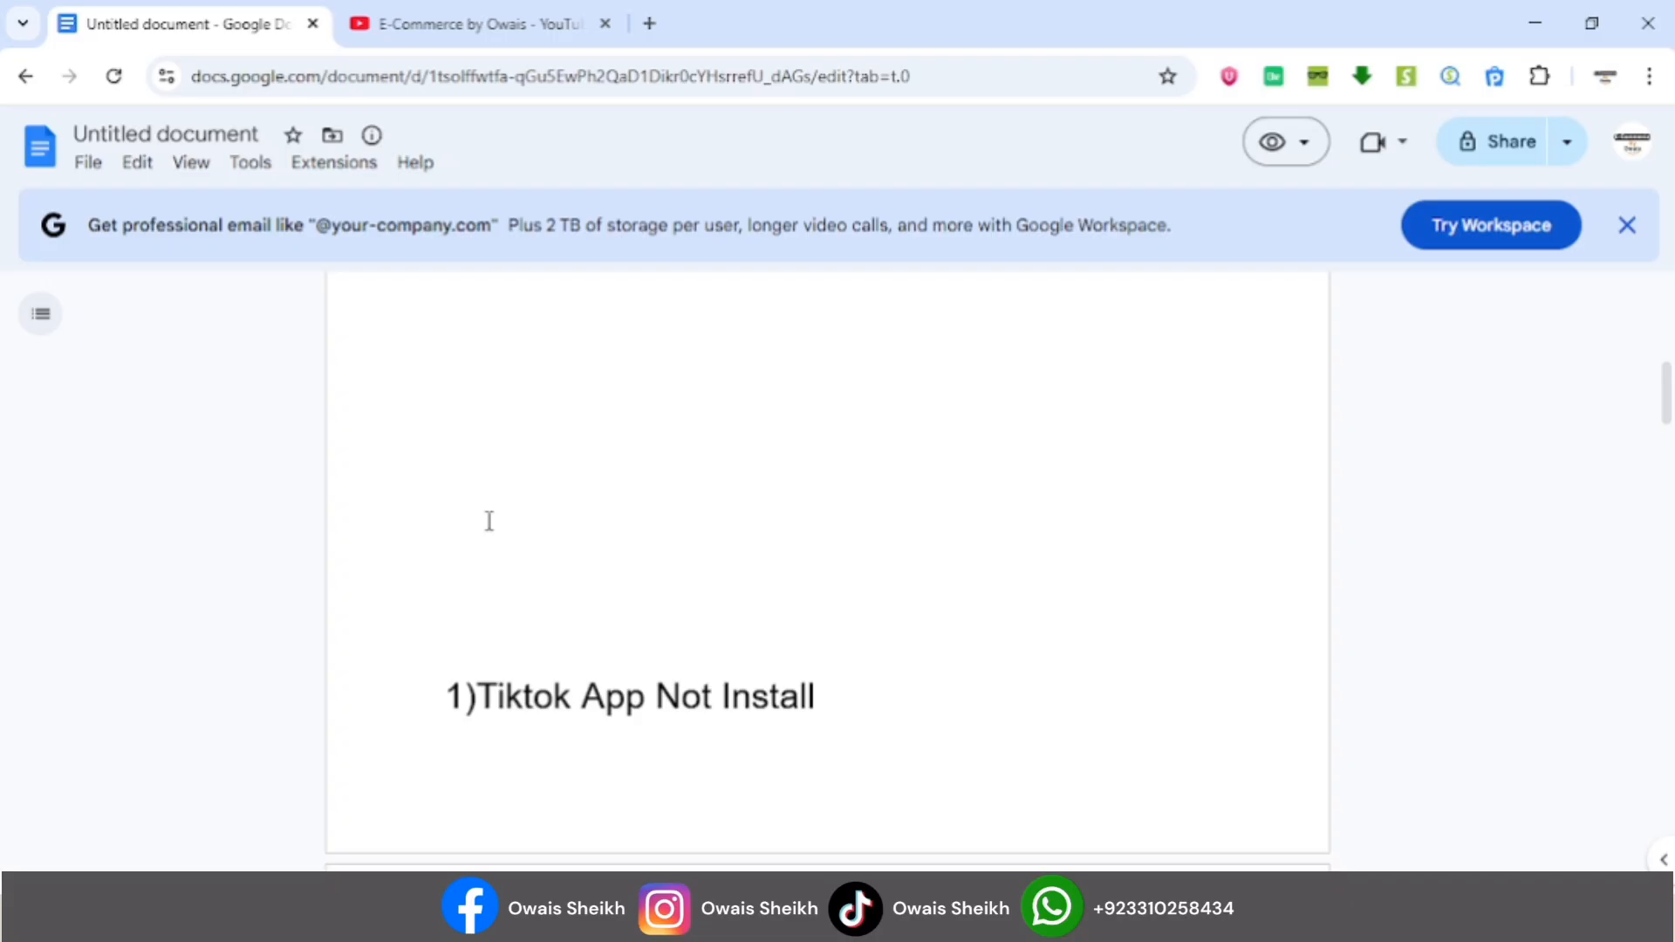
{"action": "scroll", "coordinate": [494, 593], "scroll_direction": "down", "scroll_amount": 3}
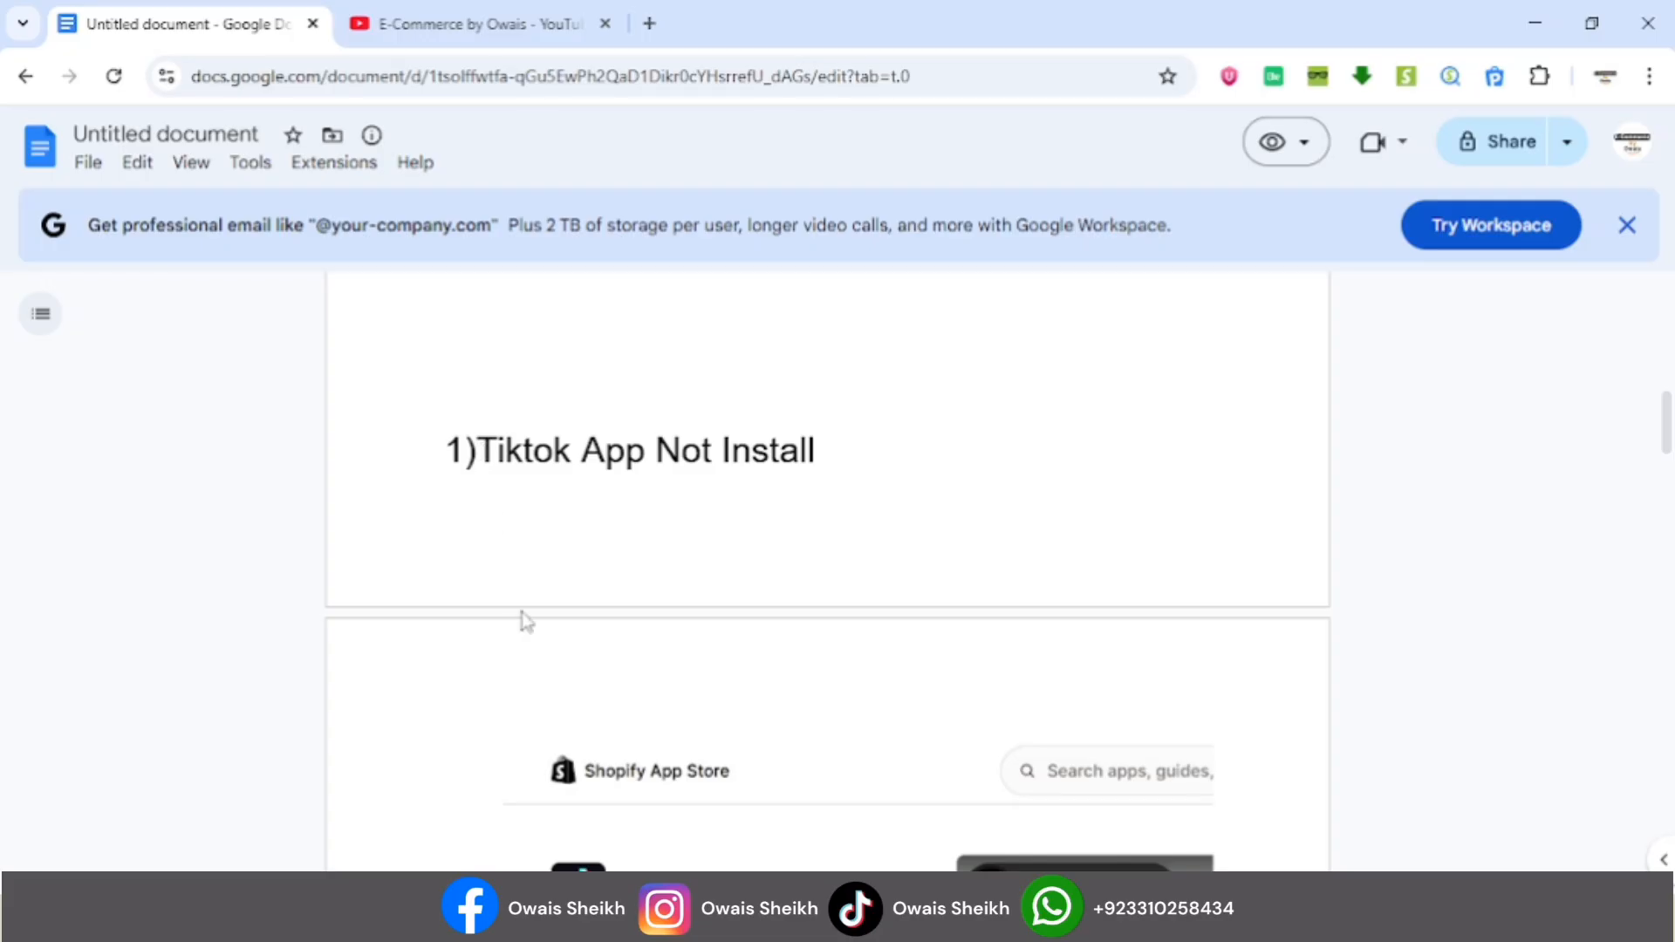
{"action": "scroll", "coordinate": [524, 611], "scroll_direction": "down", "scroll_amount": 6}
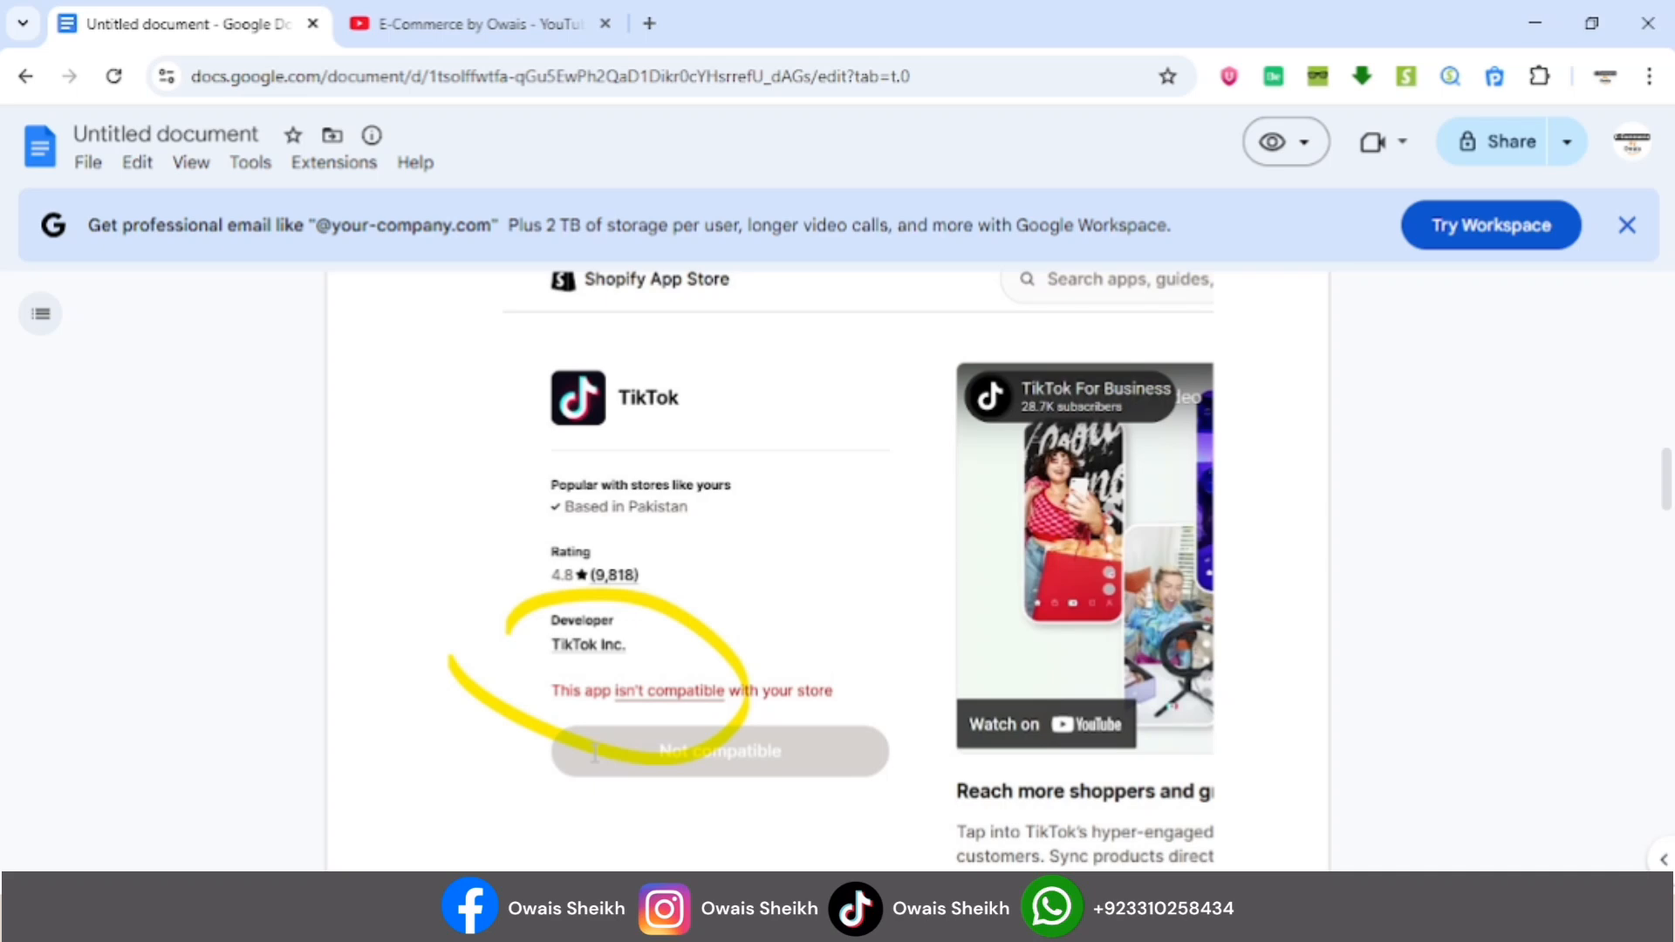
{"action": "scroll", "coordinate": [595, 752], "scroll_direction": "down", "scroll_amount": 5}
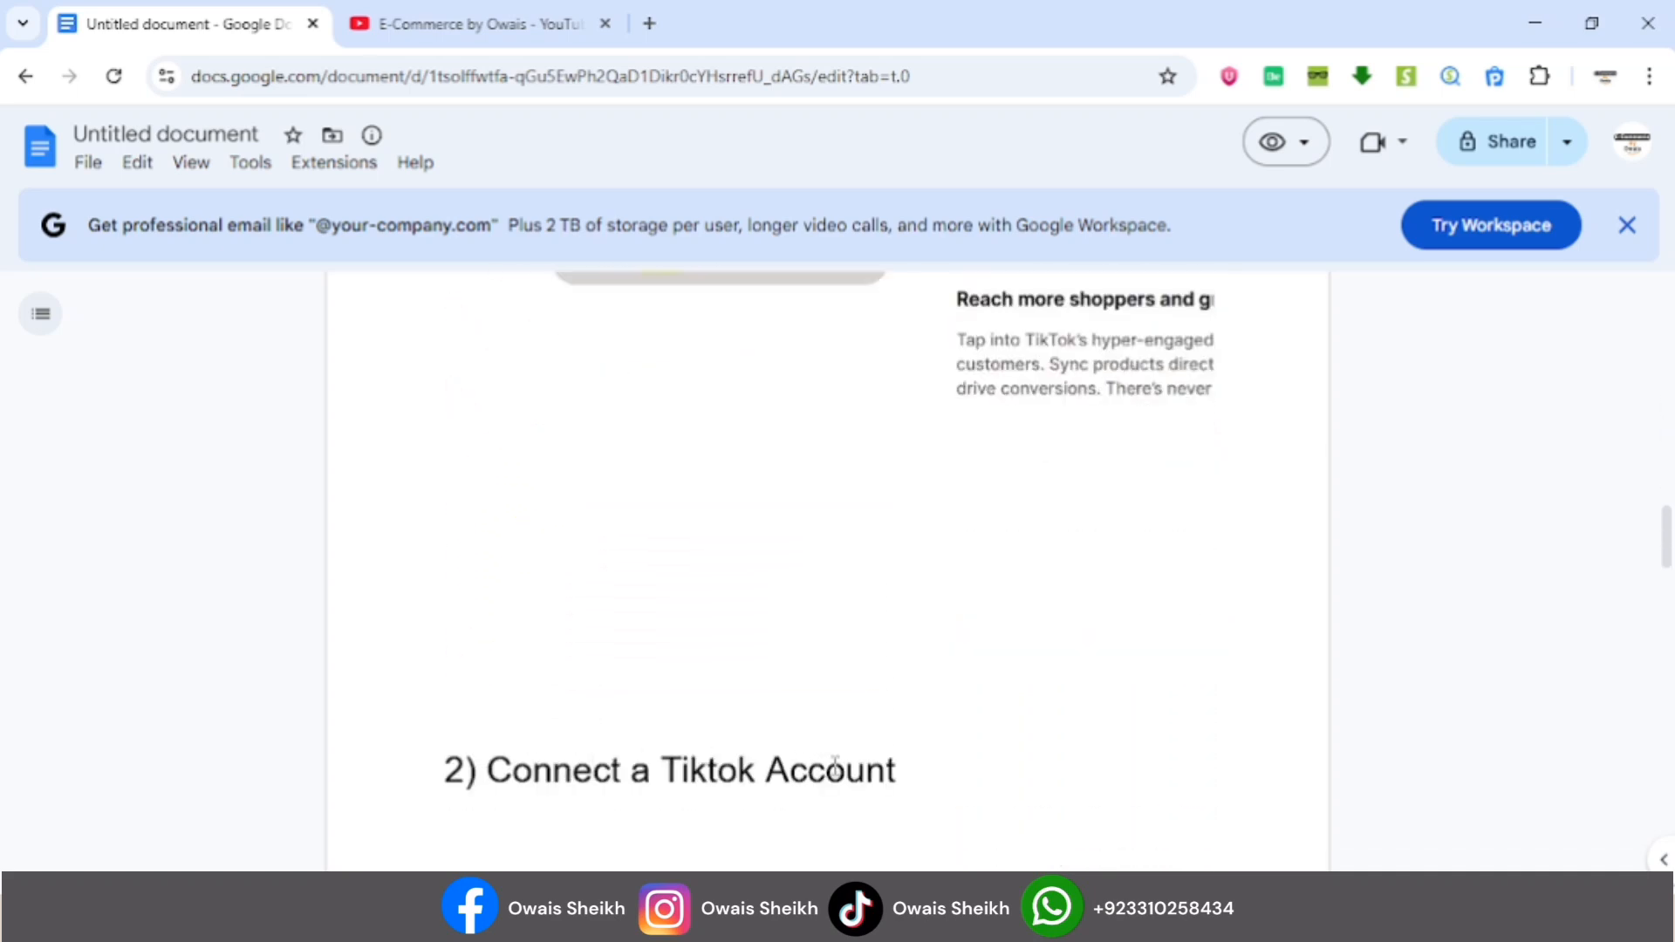
{"action": "scroll", "coordinate": [836, 775], "scroll_direction": "down", "scroll_amount": 2}
{"action": "scroll", "coordinate": [835, 774], "scroll_direction": "down", "scroll_amount": 5}
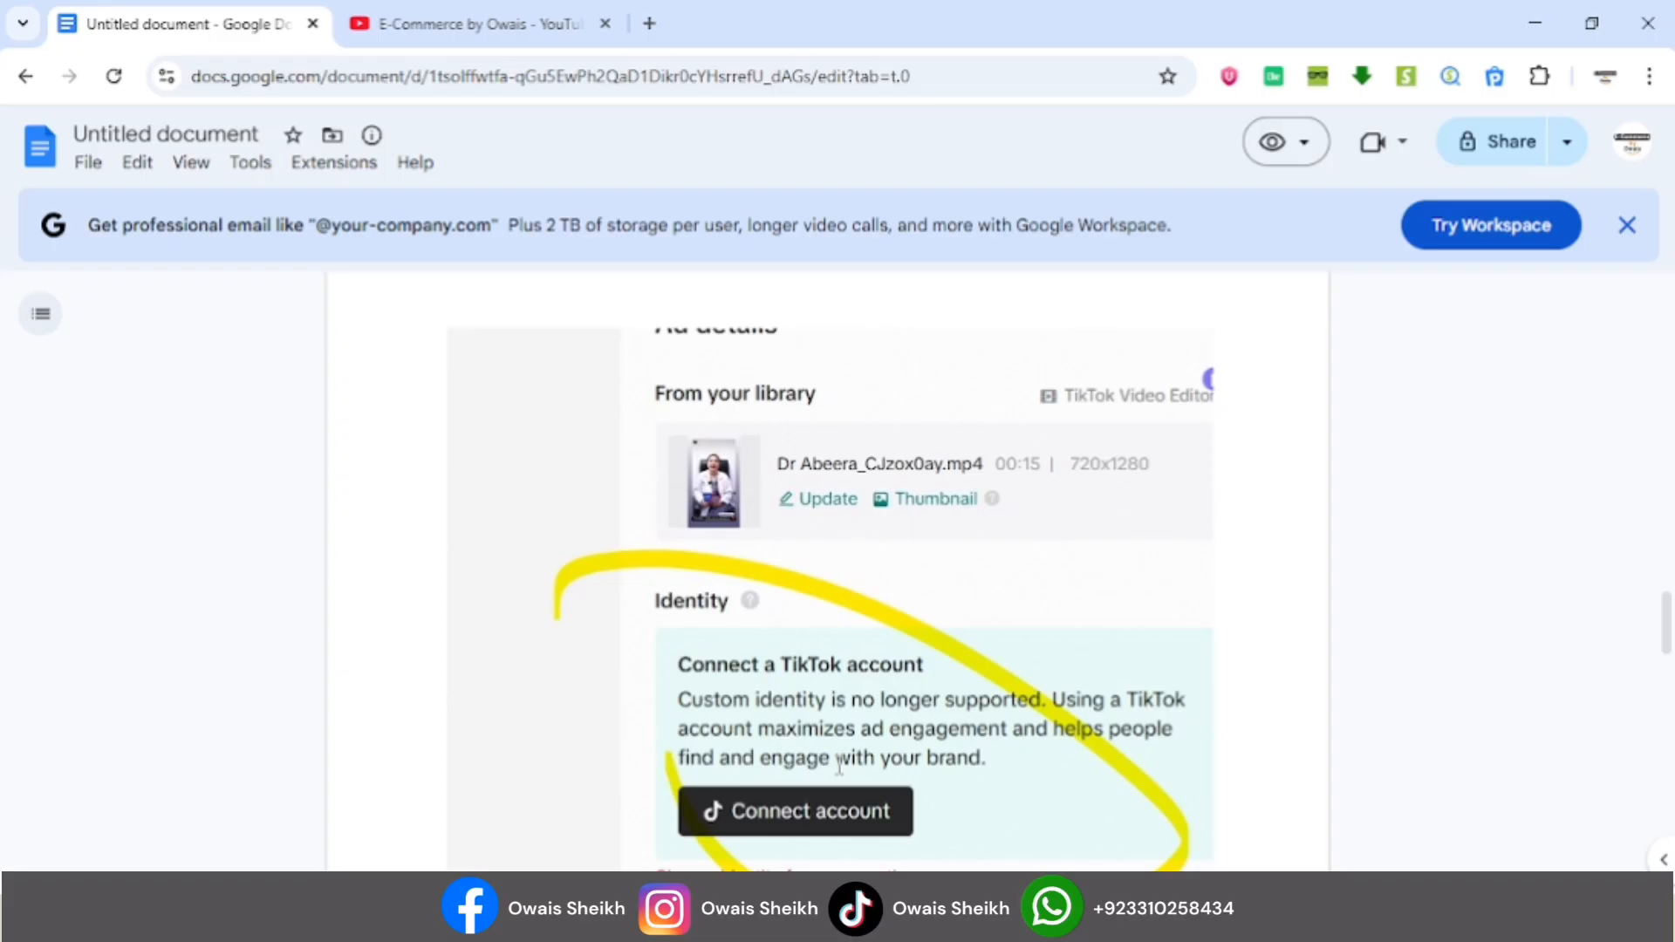
{"action": "scroll", "coordinate": [833, 731], "scroll_direction": "down", "scroll_amount": 7}
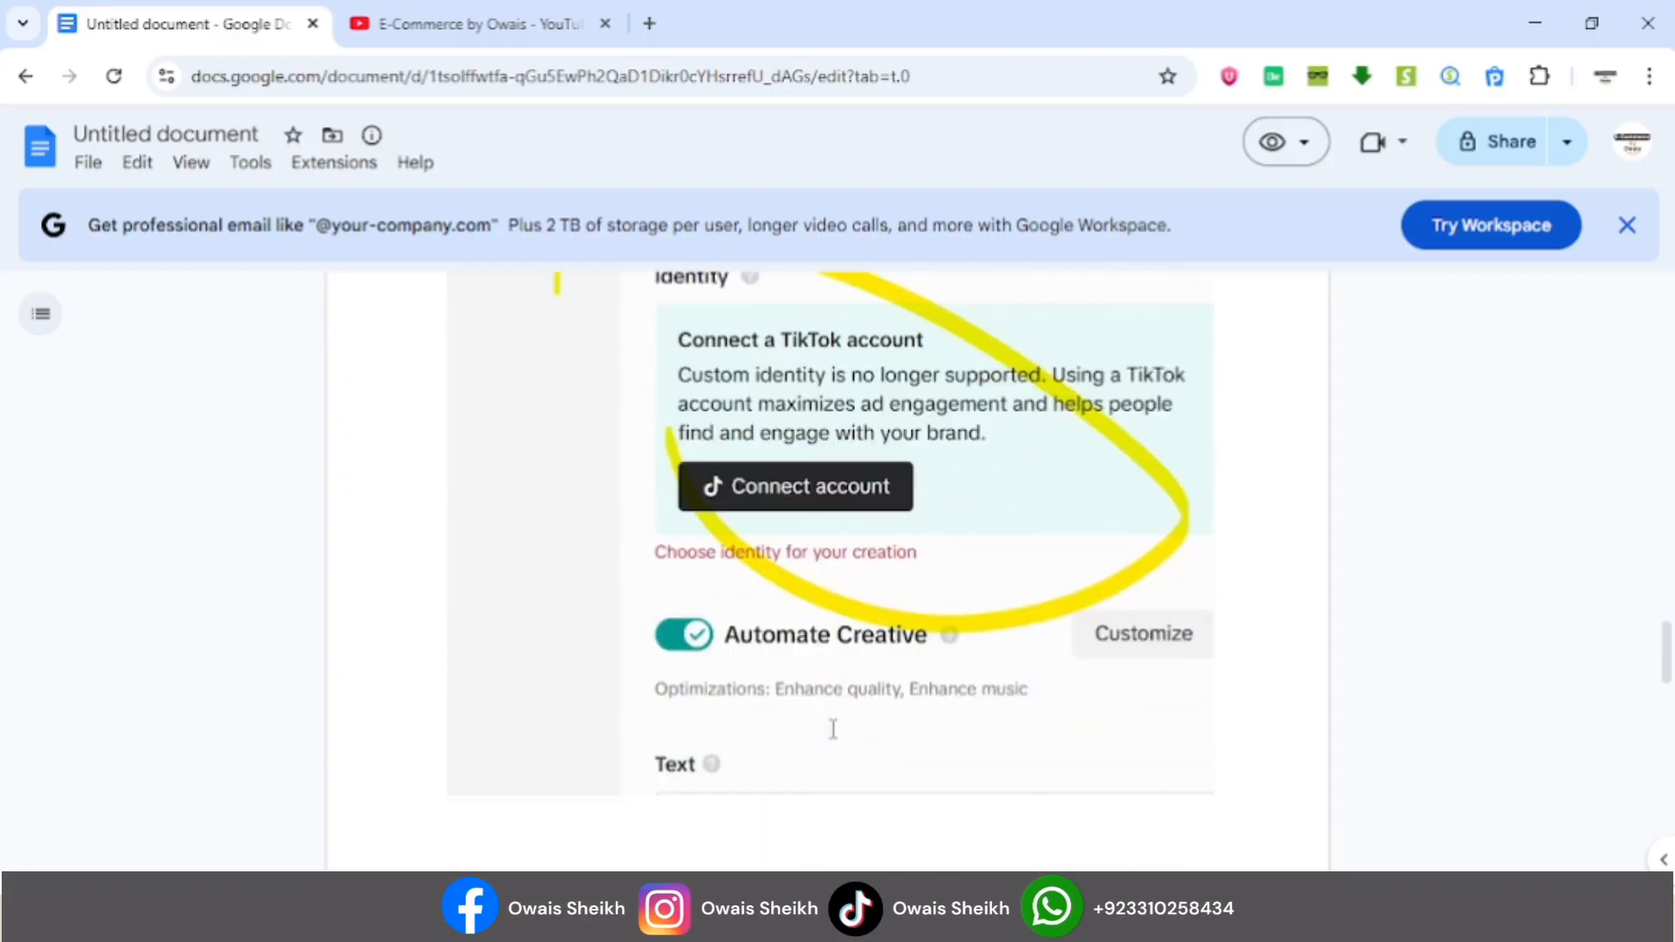
{"action": "scroll", "coordinate": [646, 673], "scroll_direction": "down", "scroll_amount": 3}
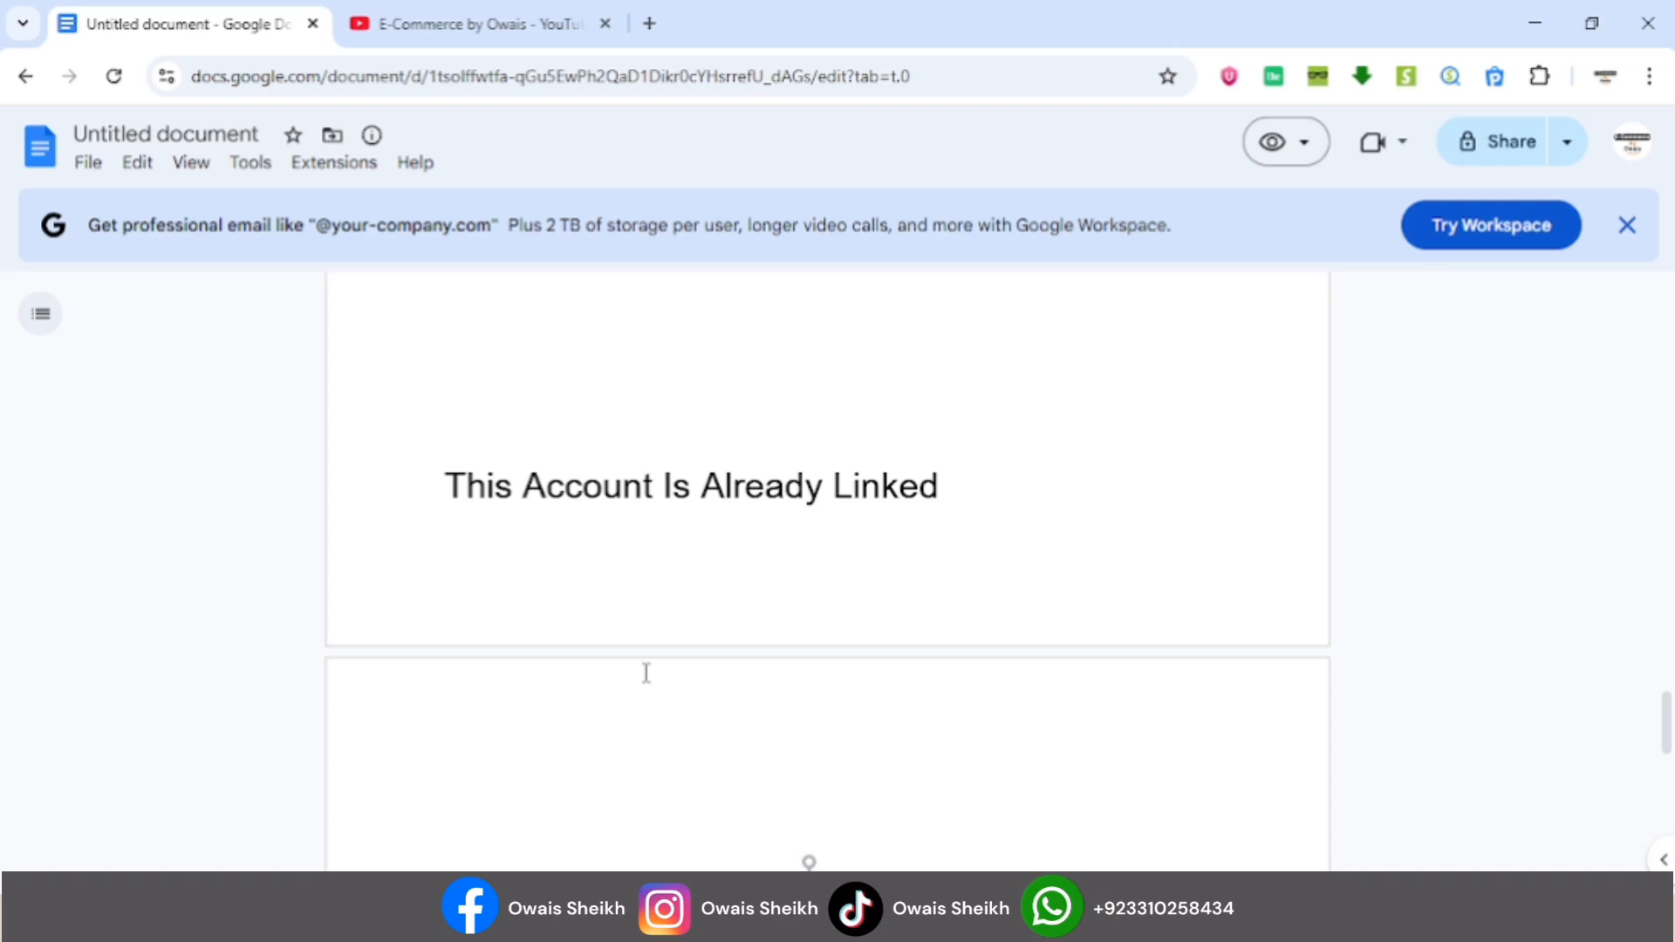
{"action": "scroll", "coordinate": [579, 558], "scroll_direction": "down", "scroll_amount": 10}
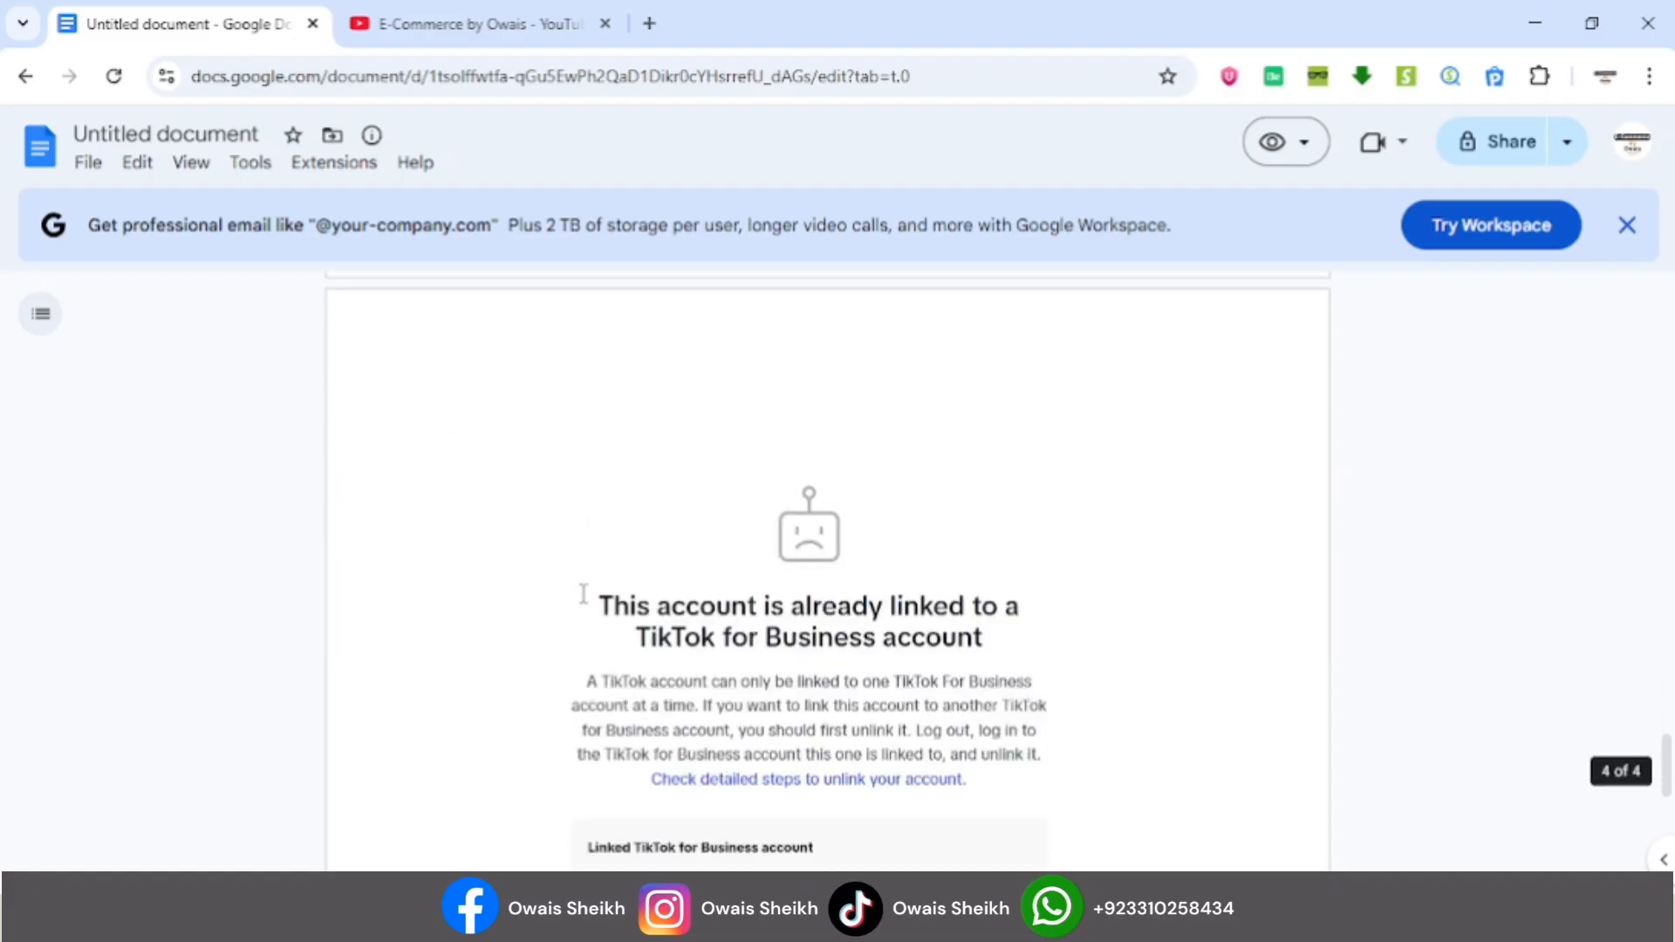
{"action": "scroll", "coordinate": [585, 606], "scroll_direction": "up", "scroll_amount": 4}
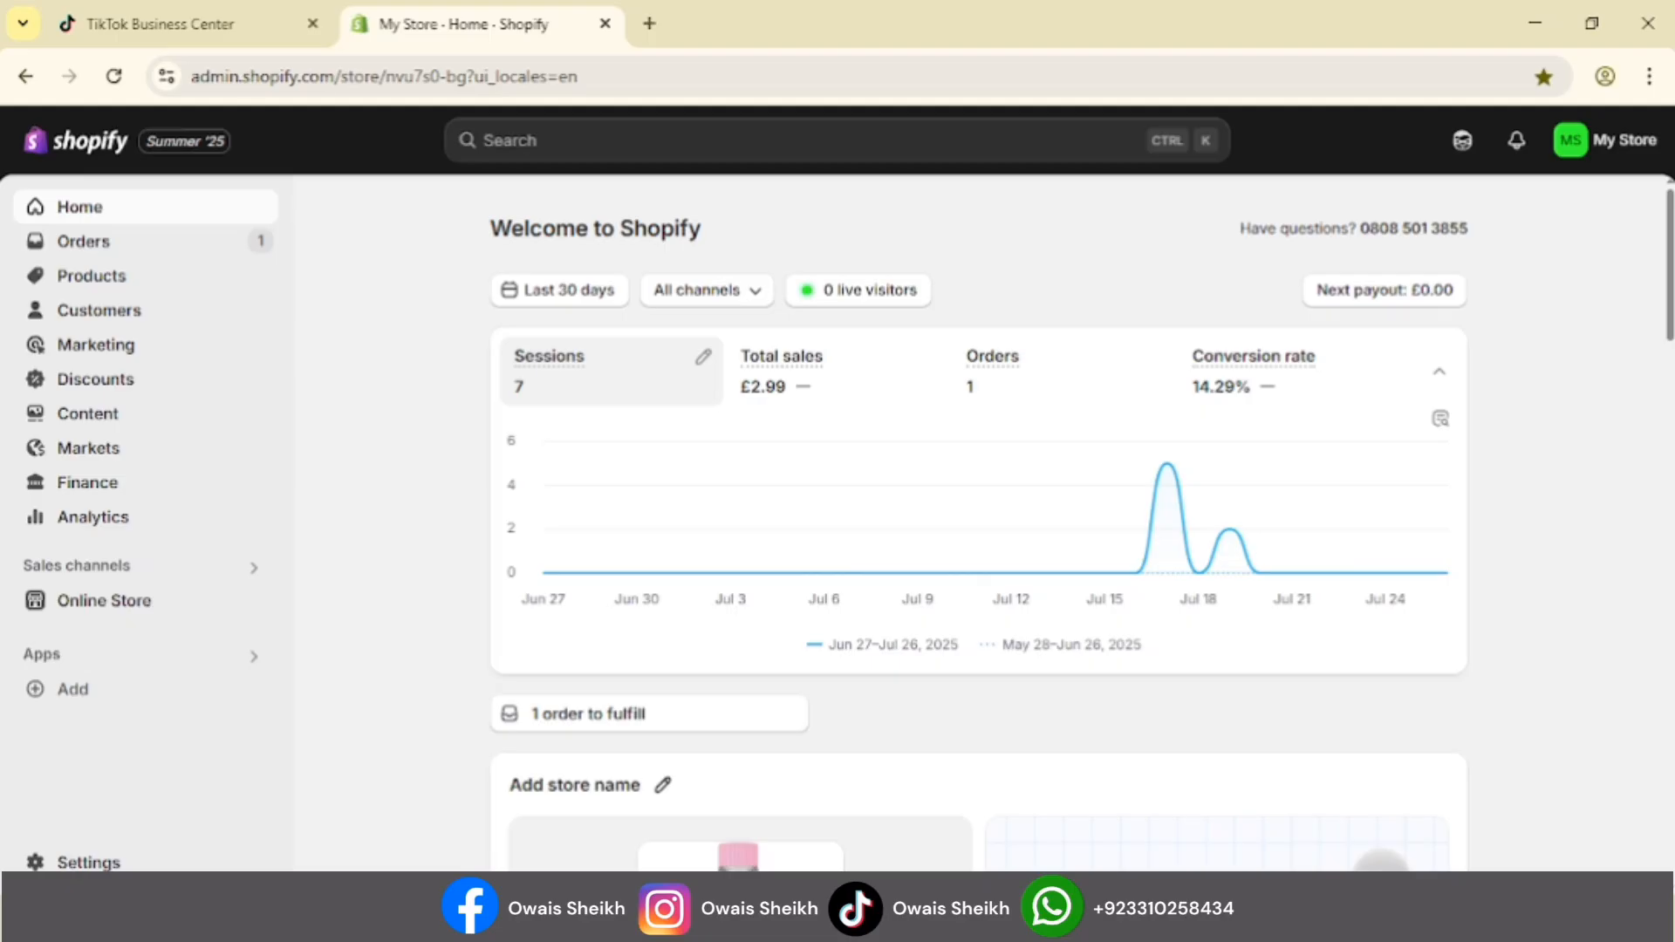
Search the Shopify admin for tiktok and open the TikTok app's listing in the Shopify App Store
{"action": "left_click", "coordinate": [735, 147]}
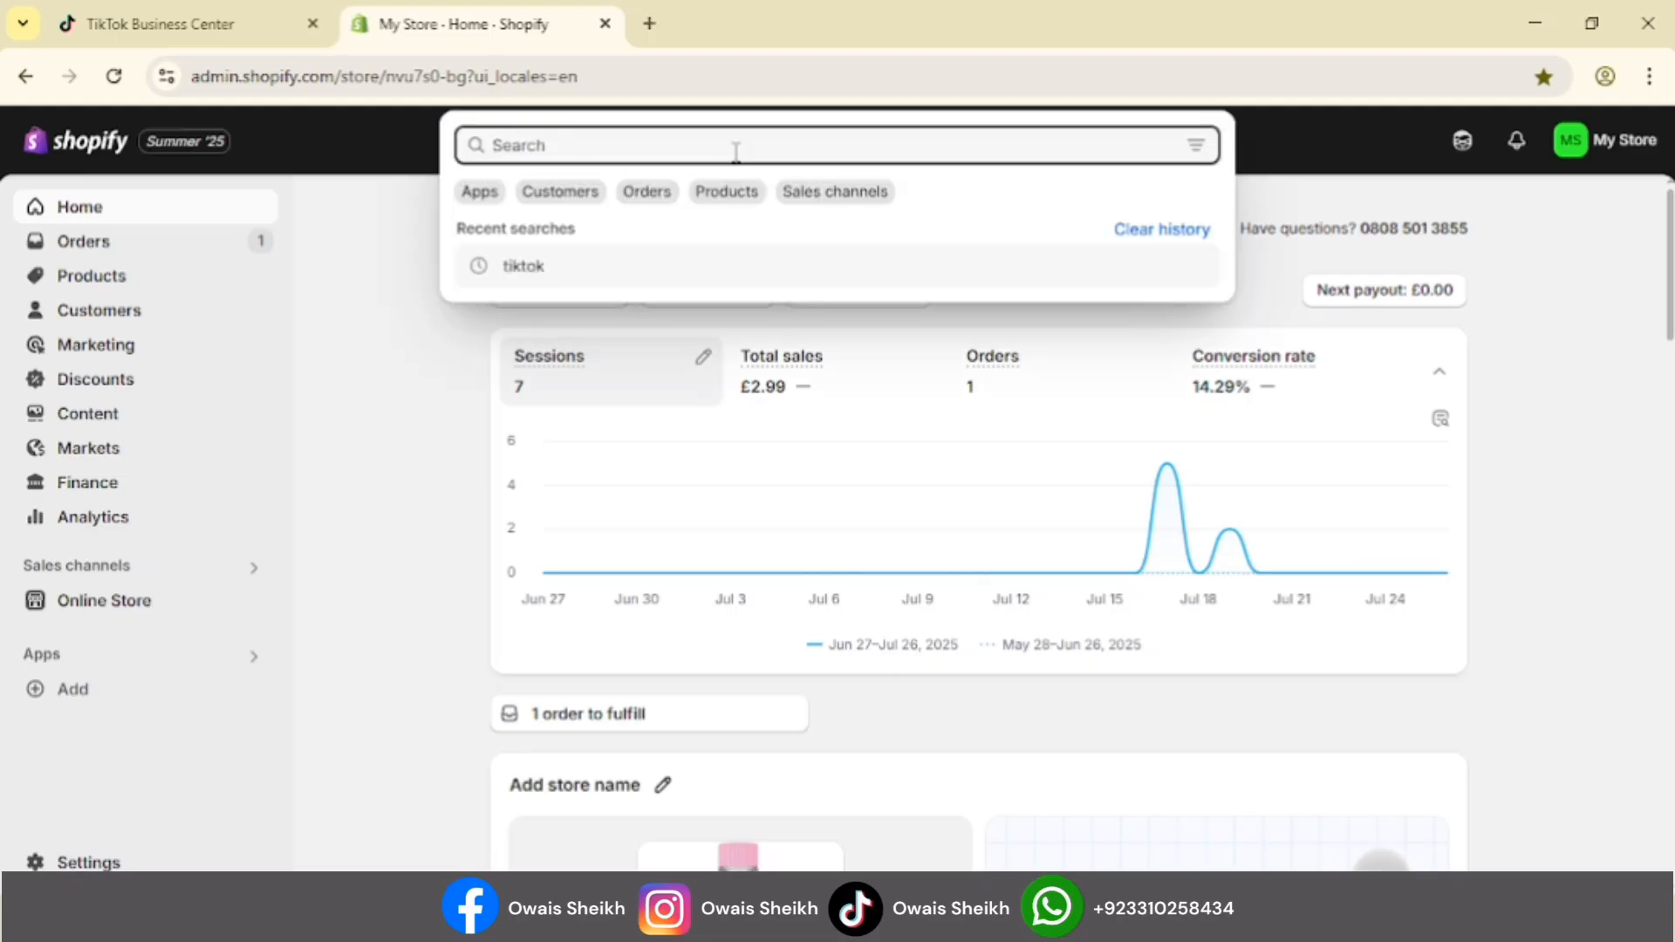
{"action": "left_click", "coordinate": [620, 270]}
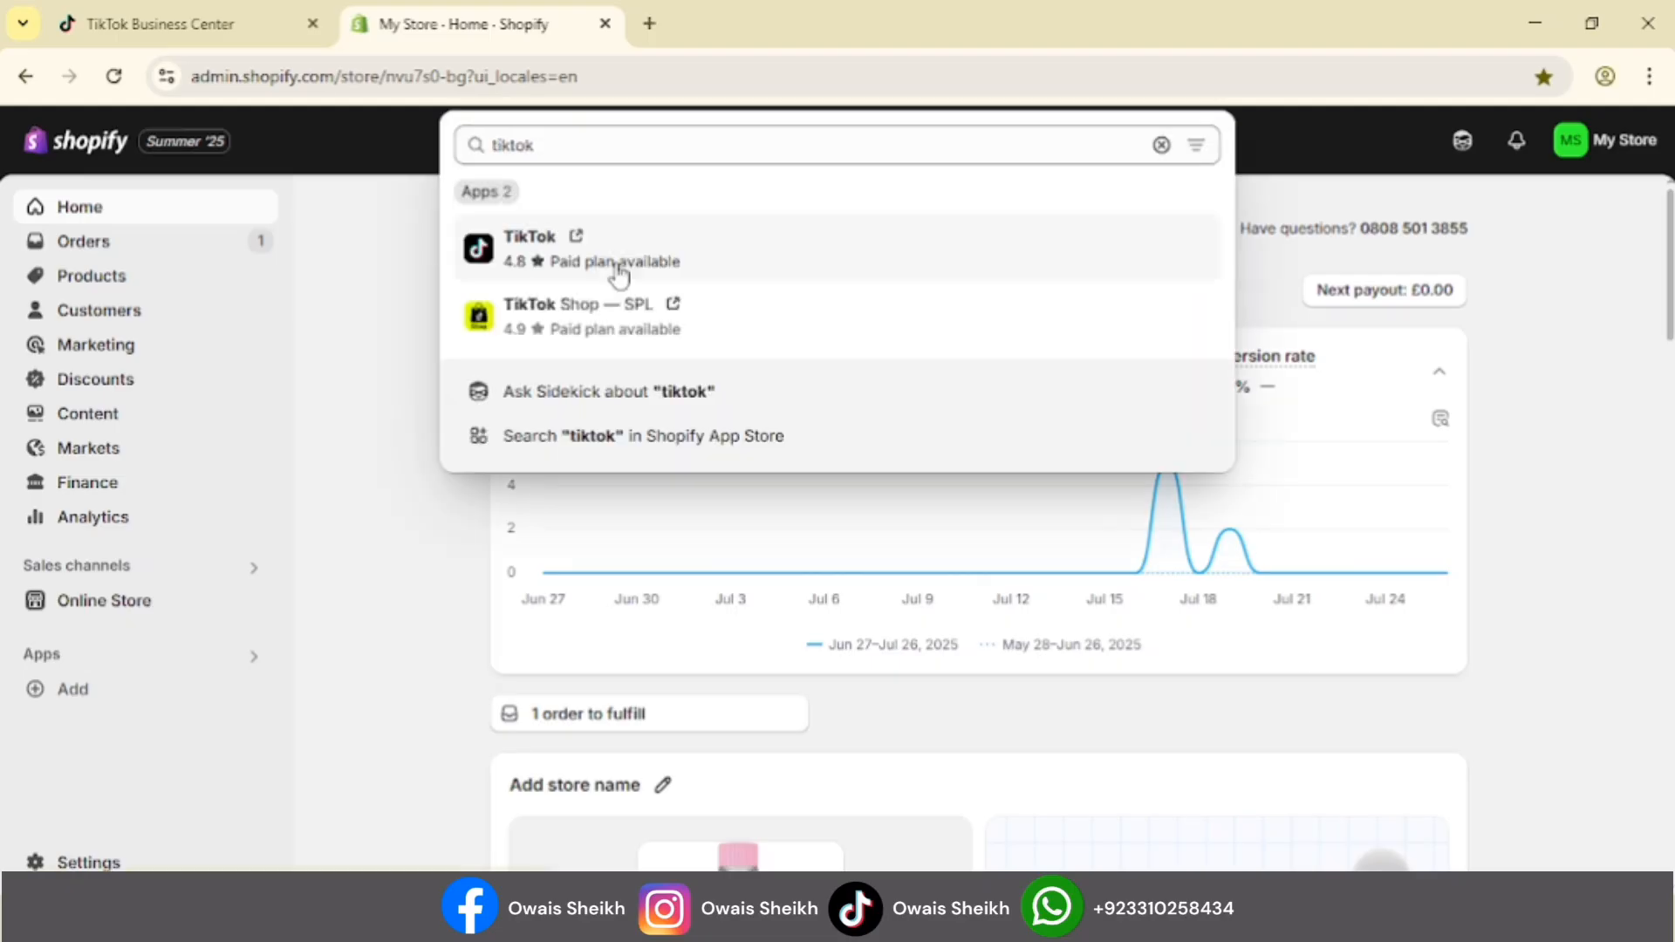
{"action": "left_click", "coordinate": [619, 270]}
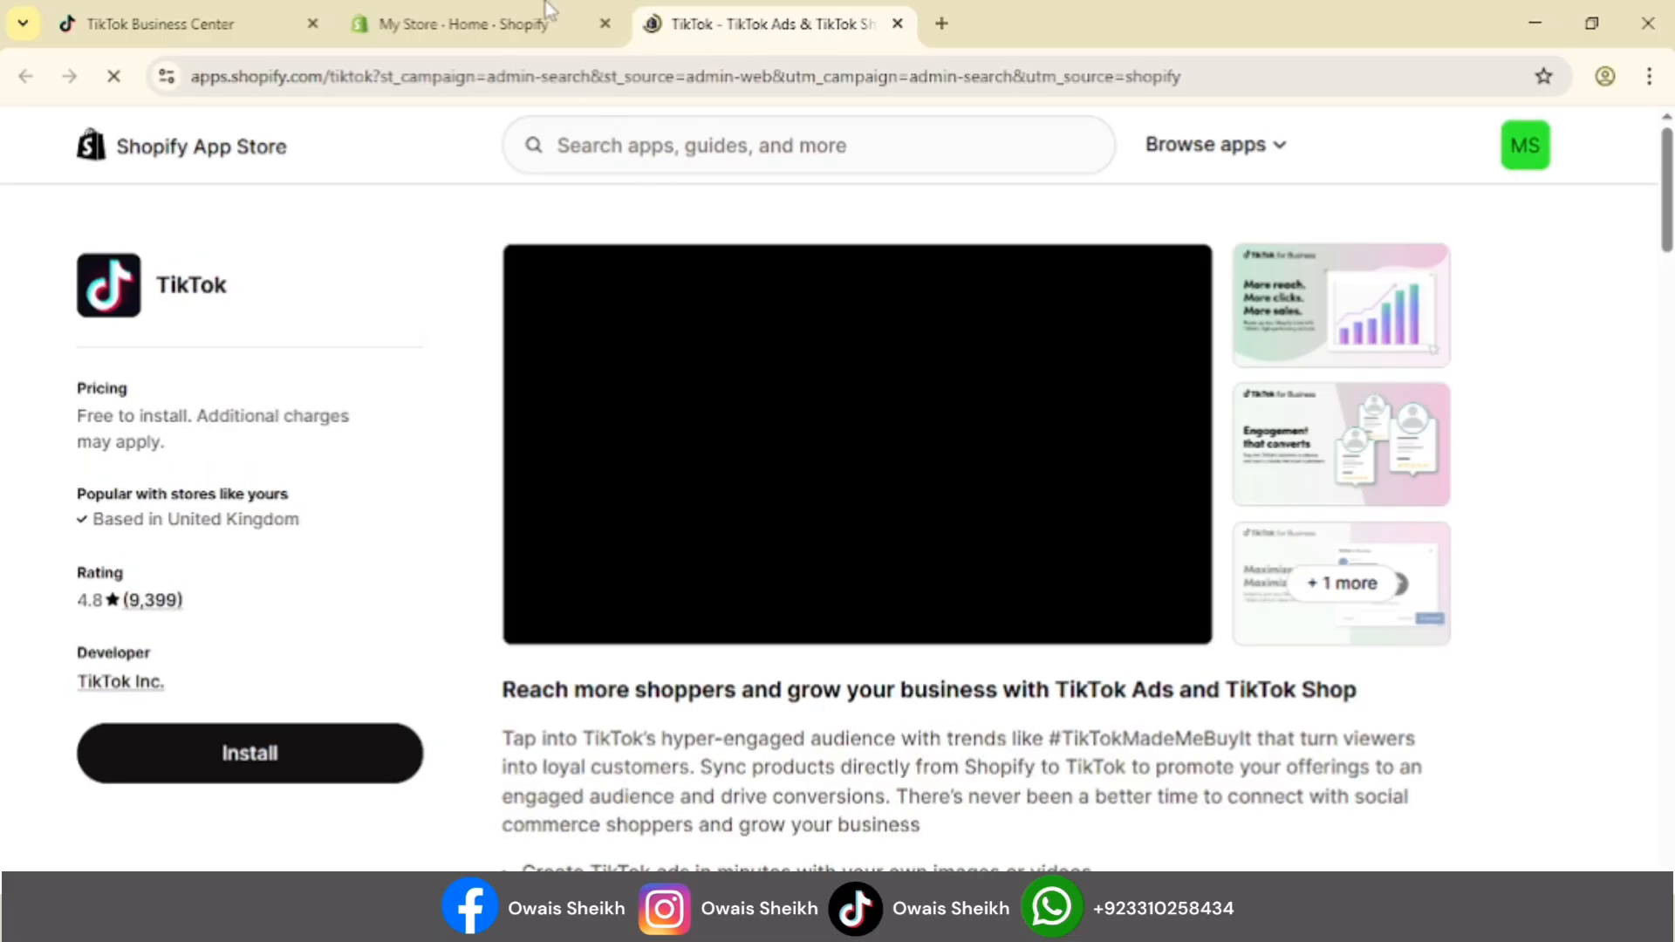
{"action": "left_click", "coordinate": [546, 12]}
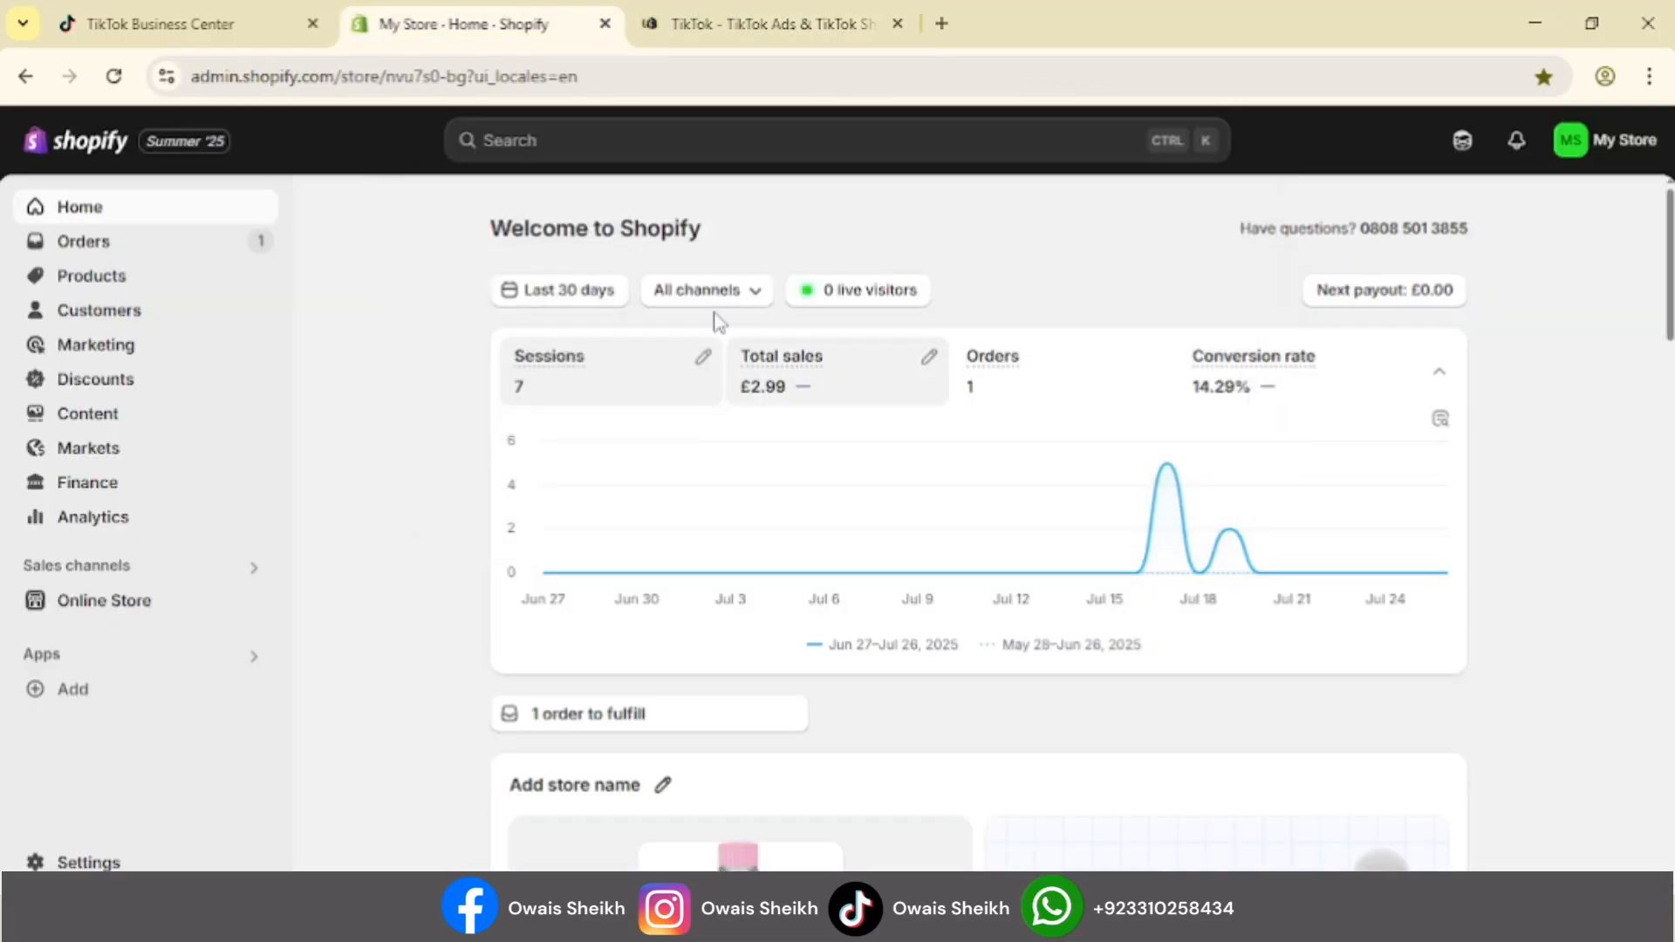
{"action": "left_click", "coordinate": [672, 8]}
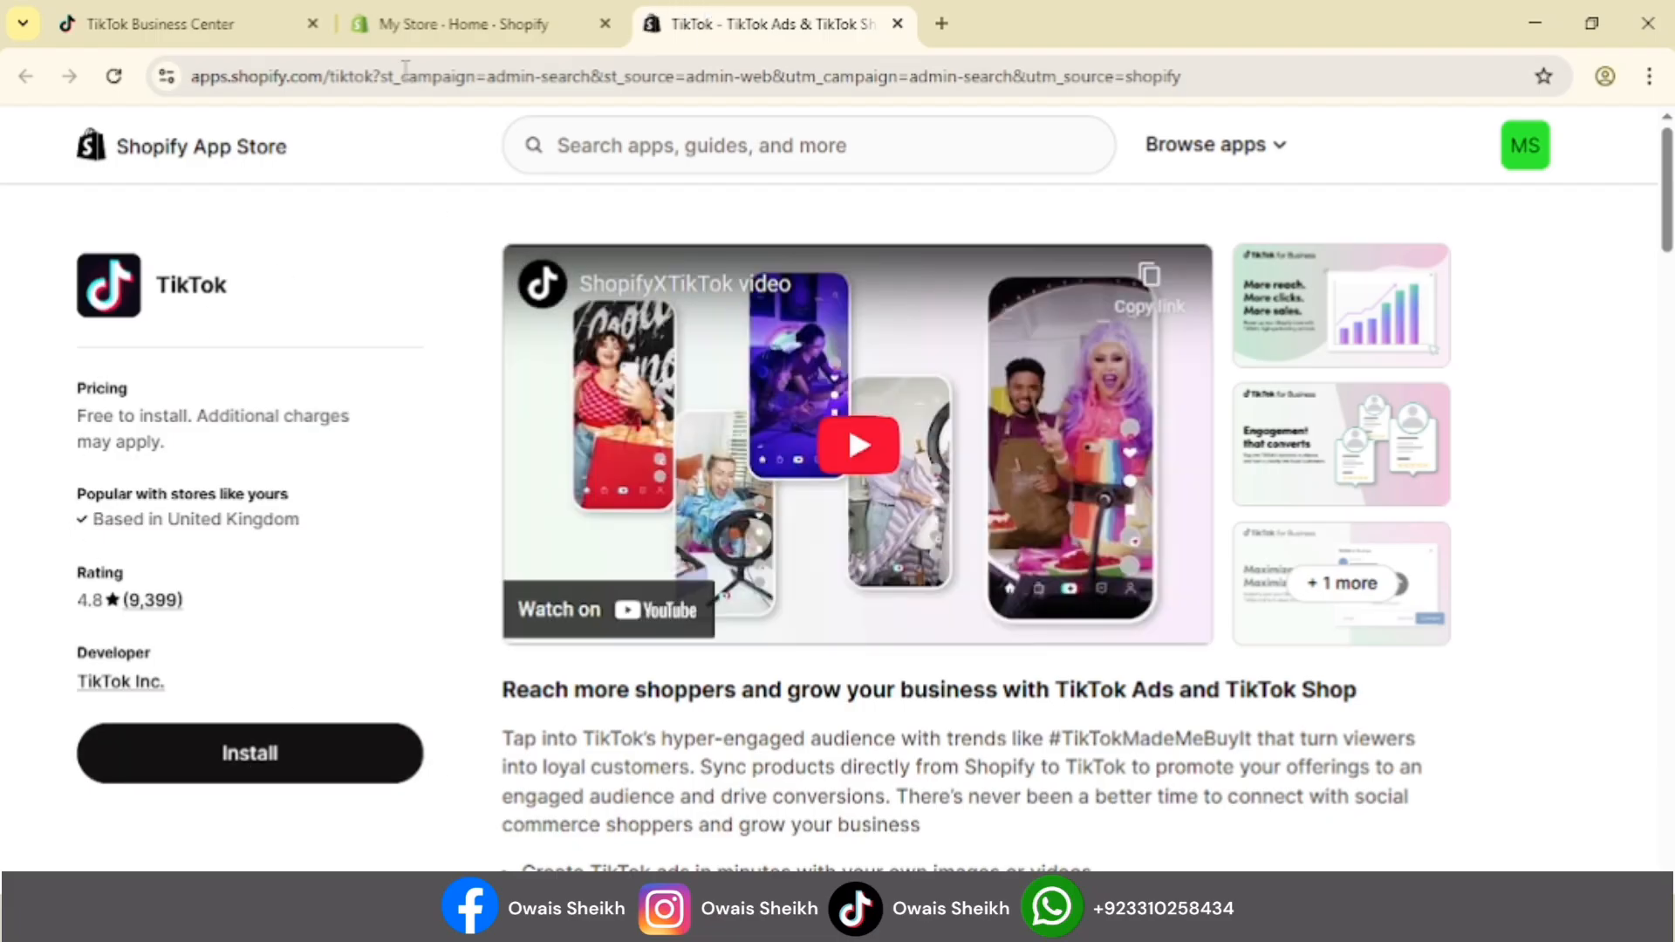
Review the country and address in the billing information of the Shopify store's general settings
{"action": "left_click", "coordinate": [461, 17]}
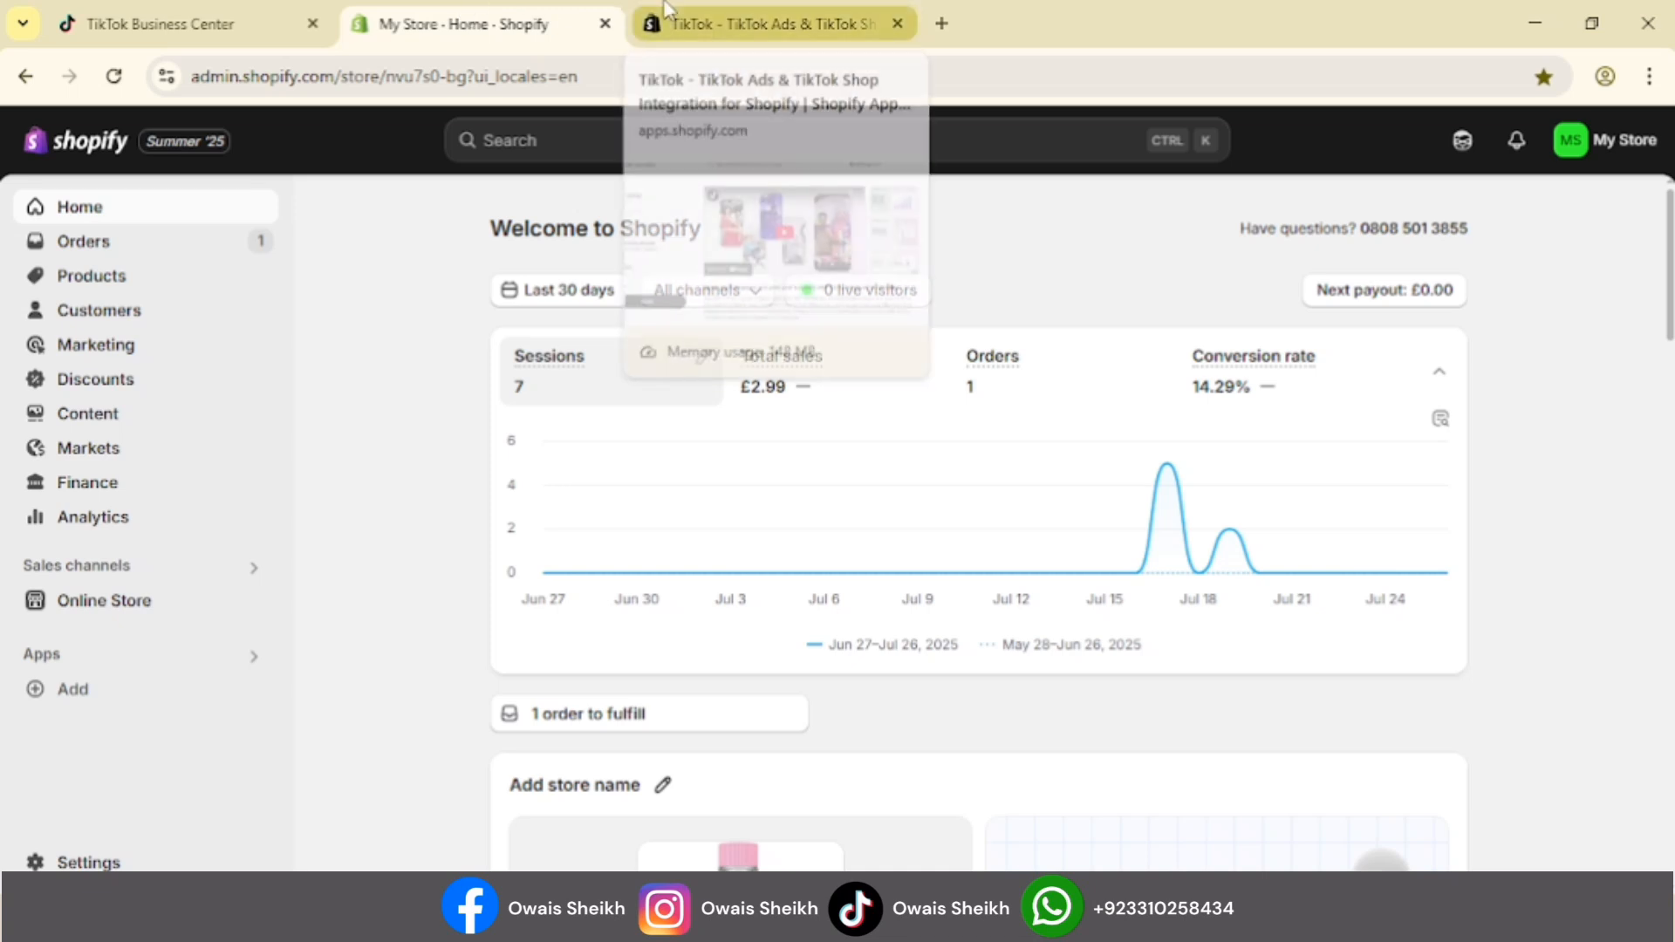
{"action": "left_click", "coordinate": [70, 862]}
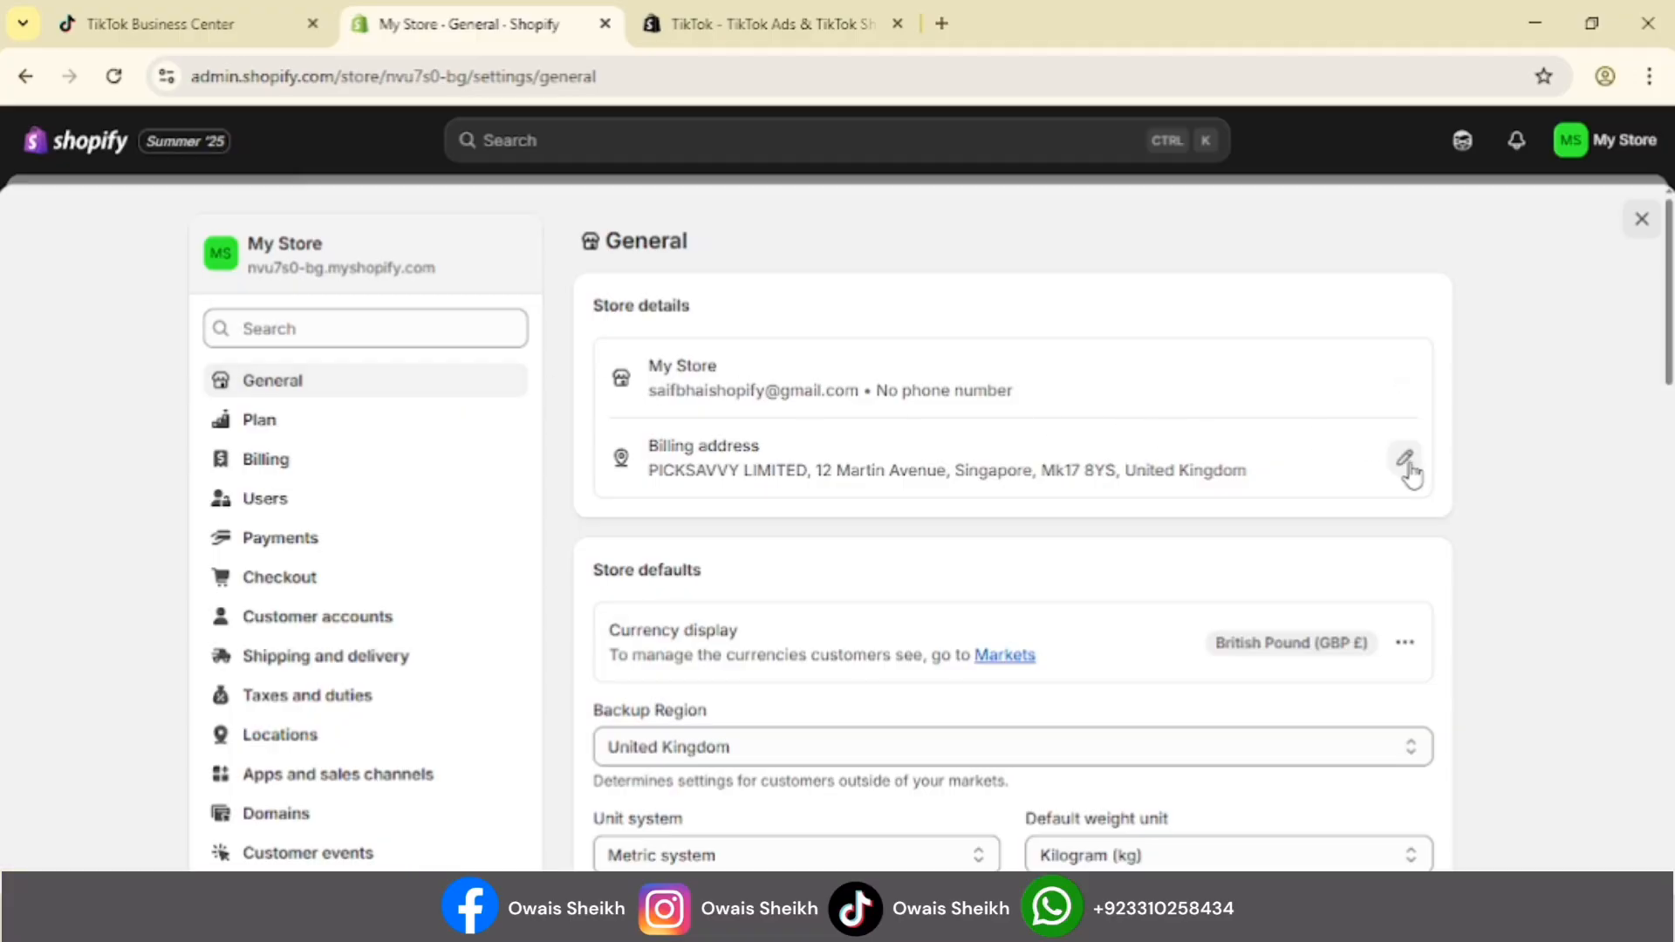
{"action": "left_click", "coordinate": [1404, 459]}
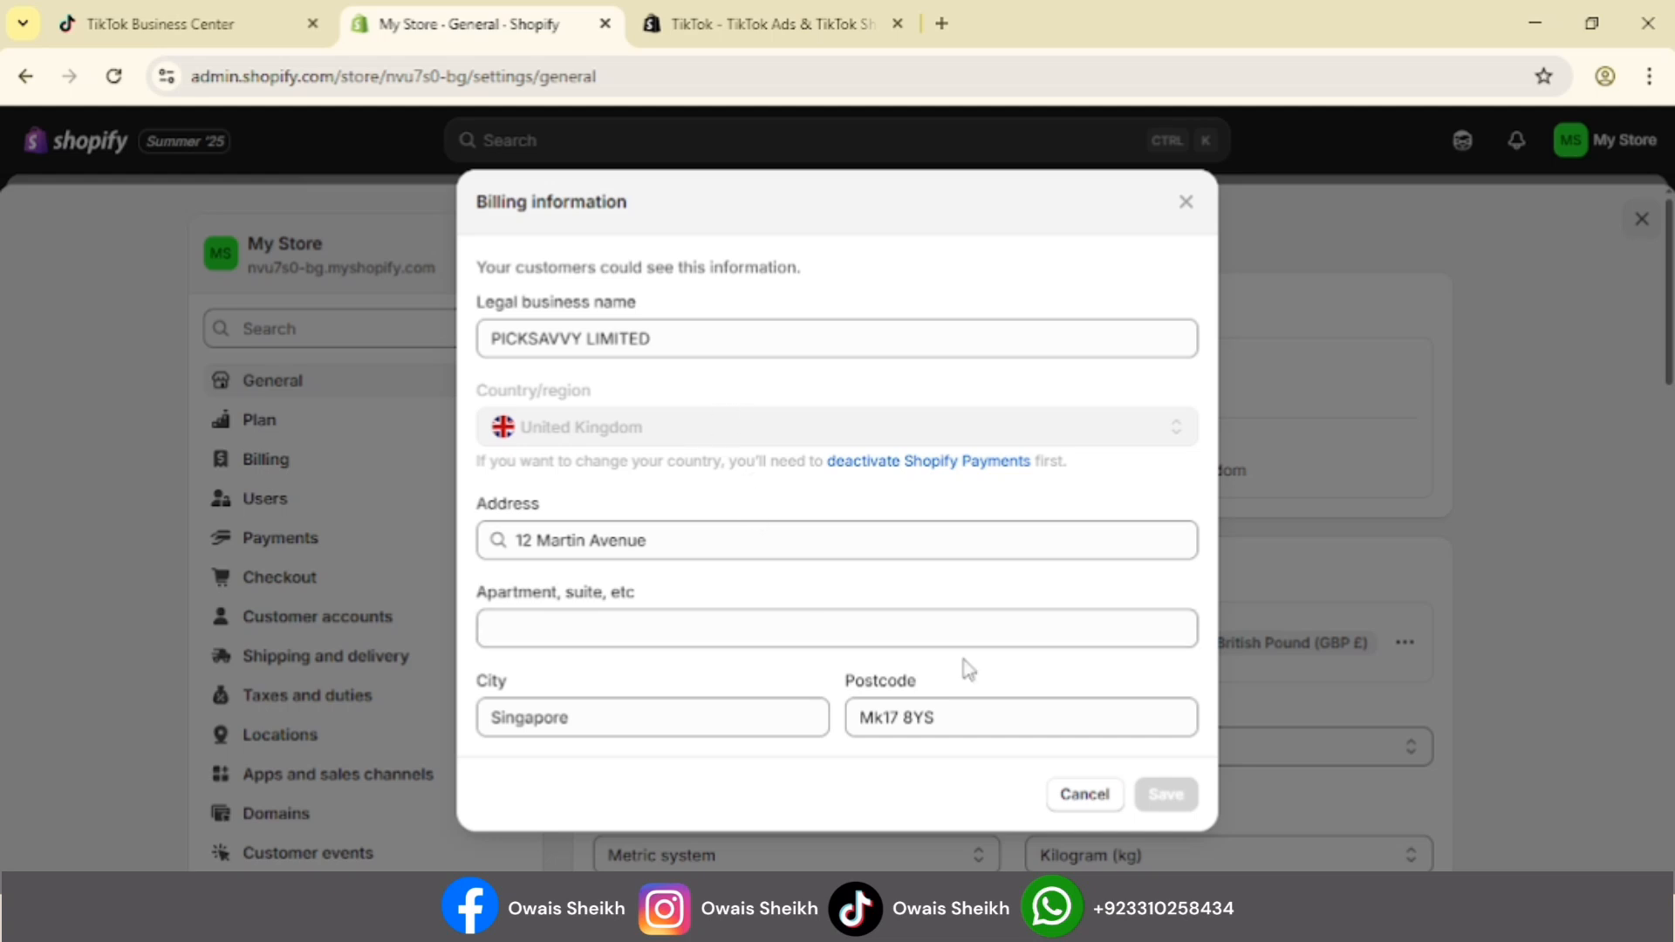
{"action": "left_click", "coordinate": [1186, 204]}
Start installing the TikTok app on the store from its Shopify App Store listing
{"action": "left_click", "coordinate": [776, 11]}
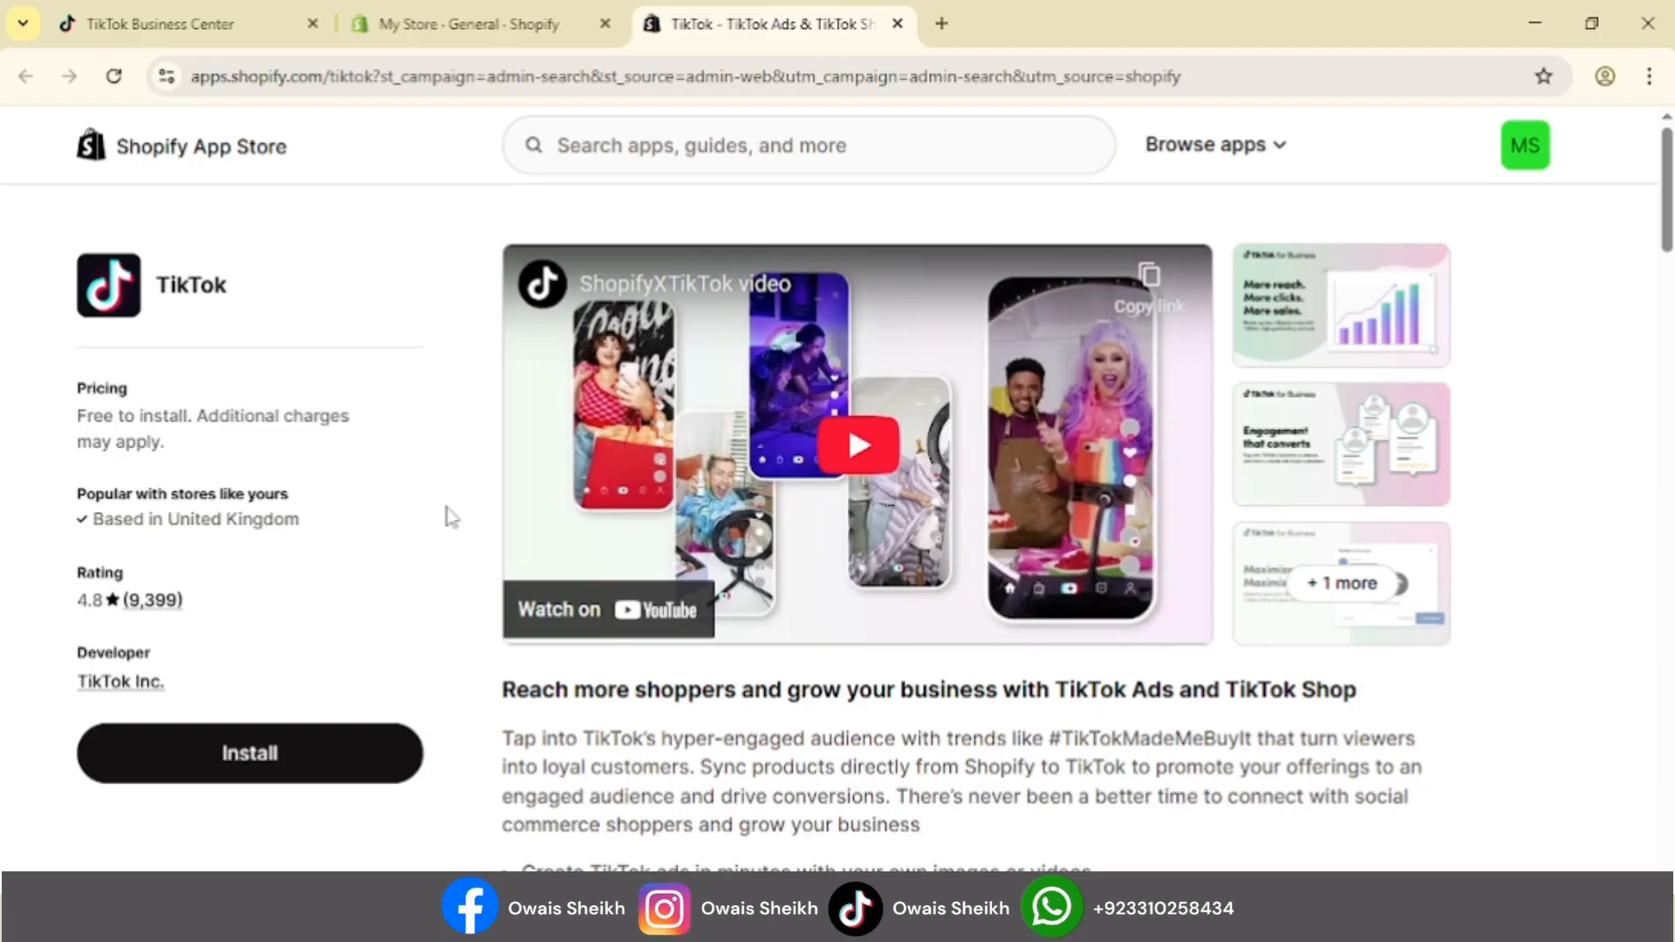
{"action": "left_click", "coordinate": [422, 11]}
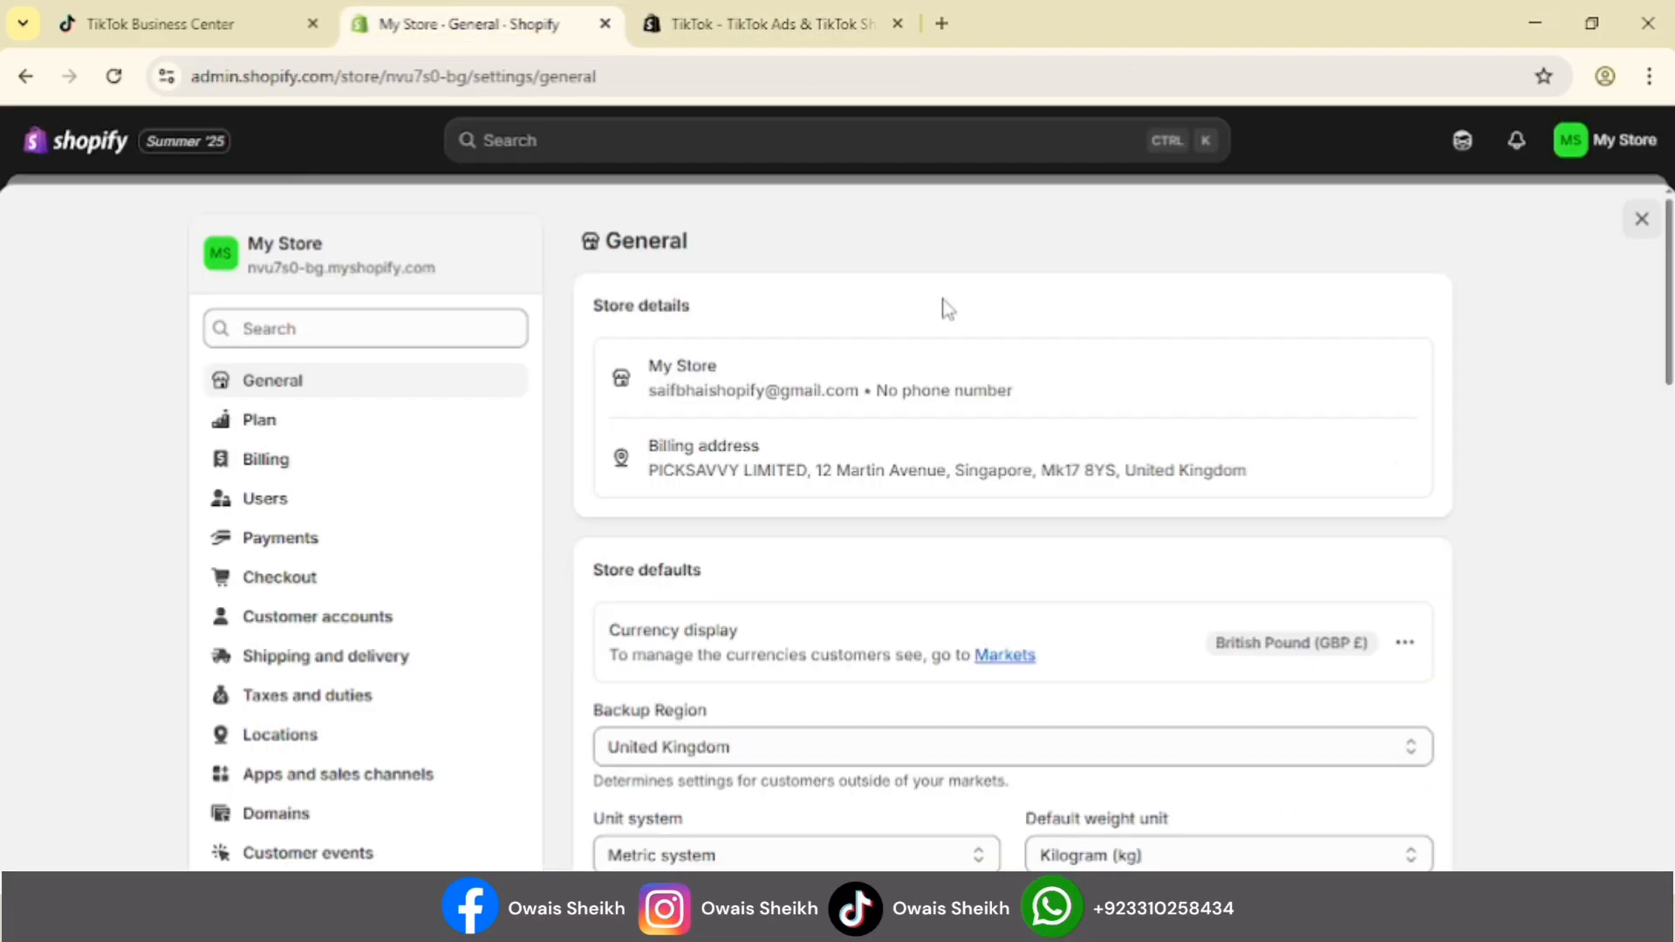
{"action": "left_click", "coordinate": [1518, 144]}
{"action": "left_click", "coordinate": [1519, 145]}
{"action": "left_click", "coordinate": [747, 11]}
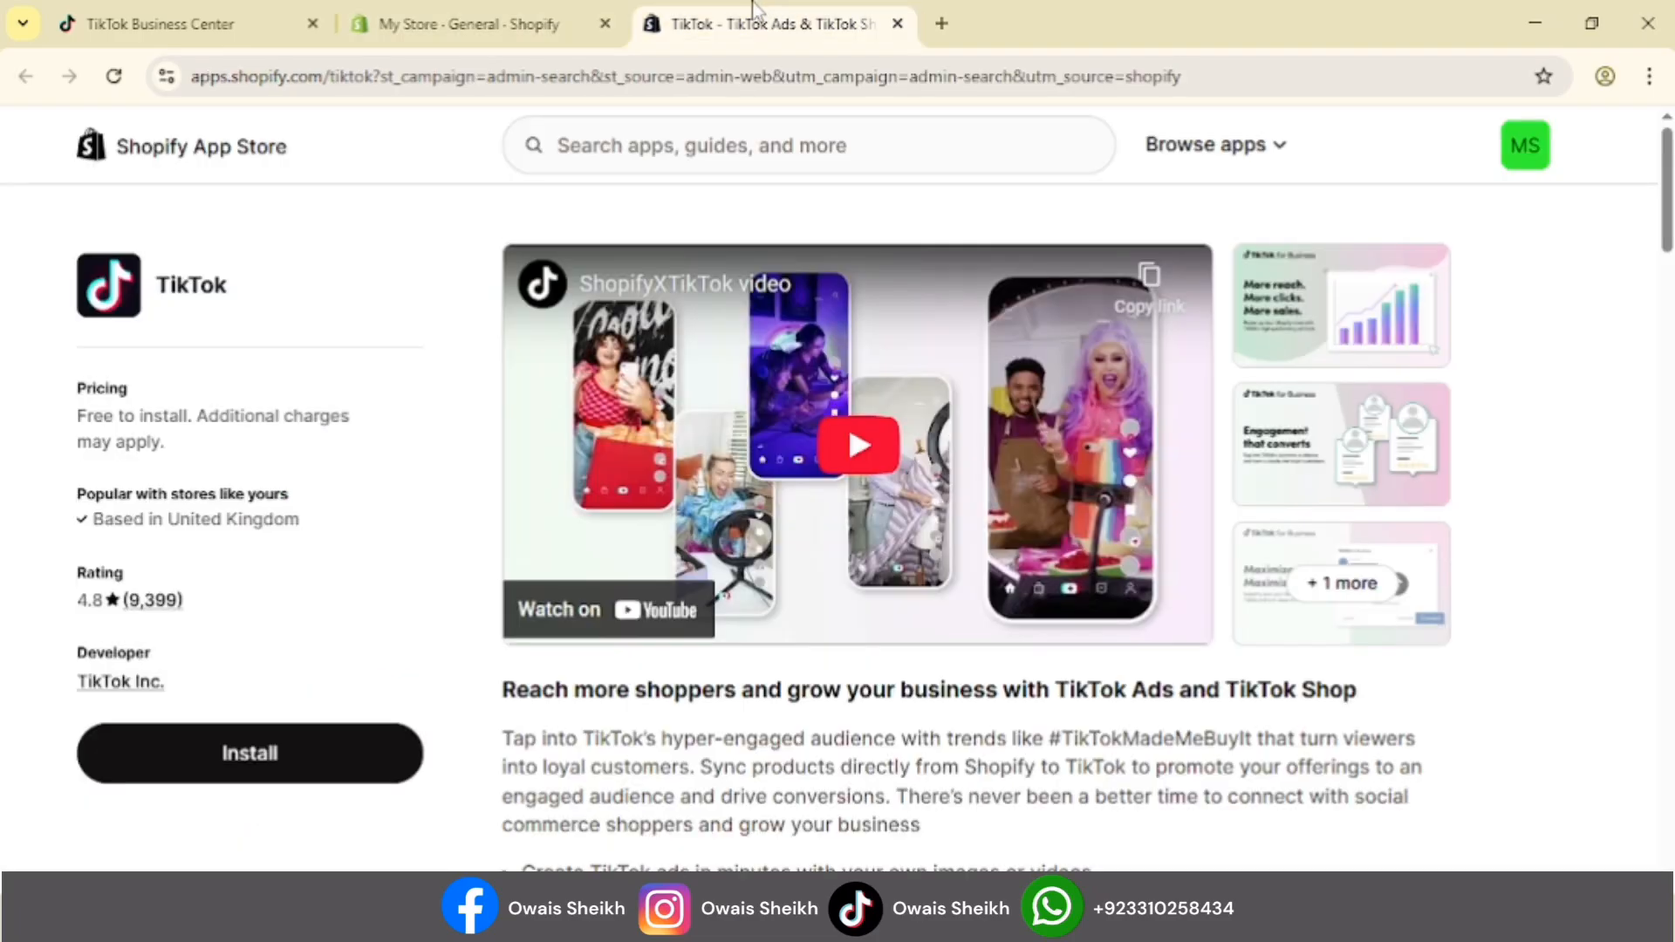
{"action": "left_click", "coordinate": [284, 751]}
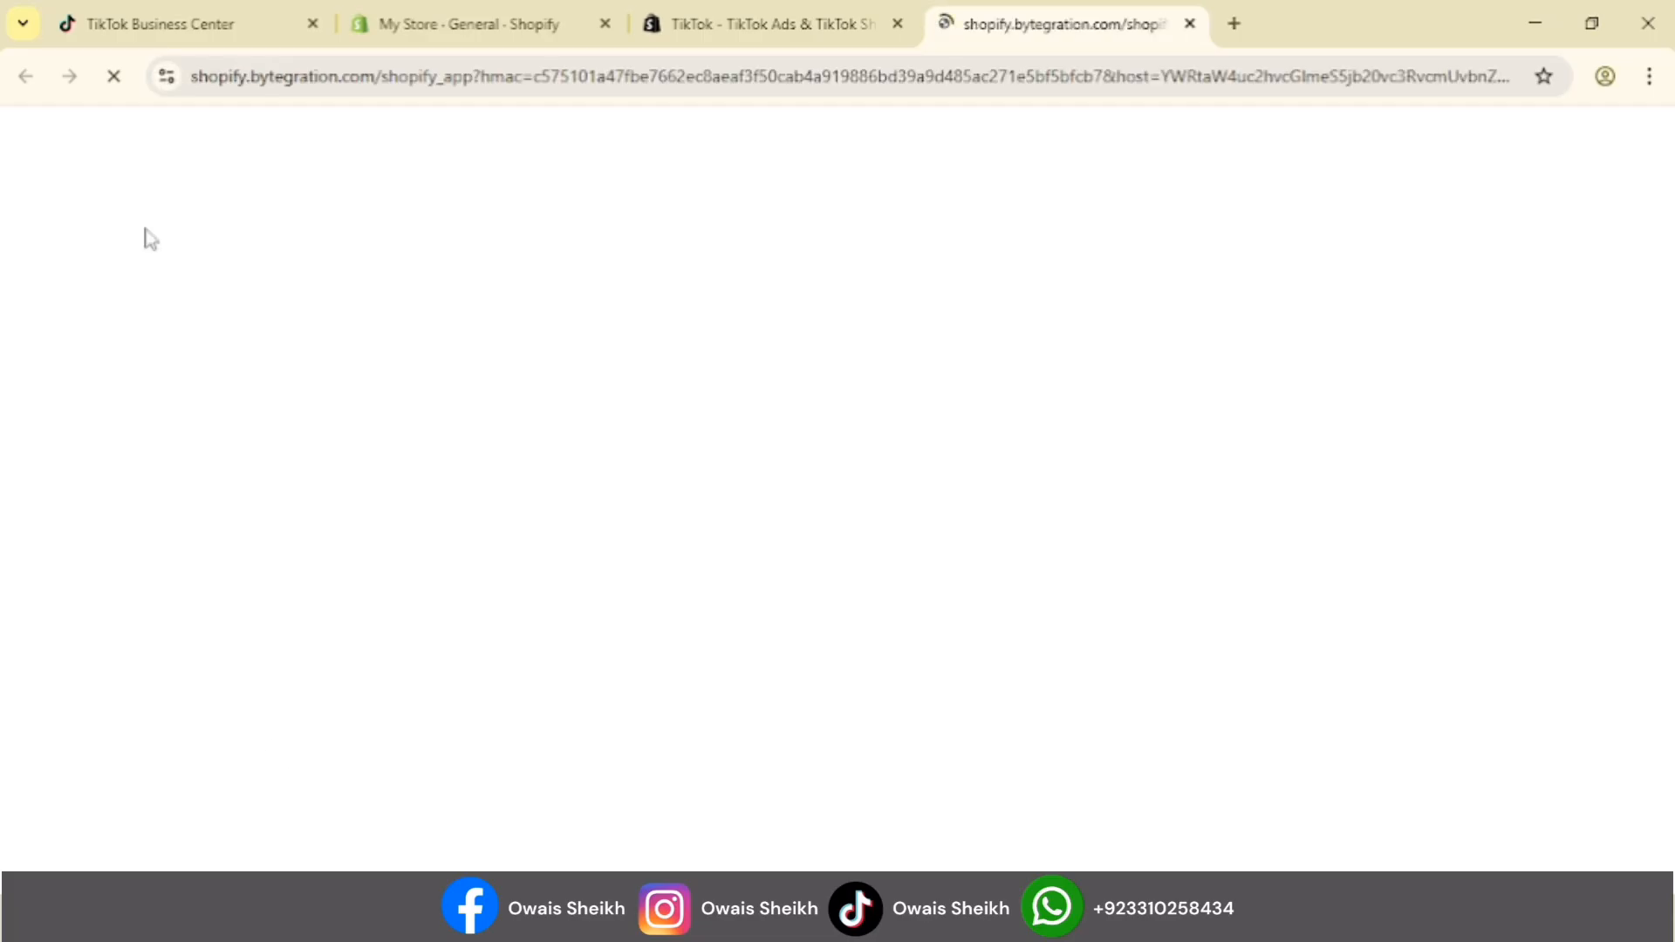
Switch to TikTok Business Center, reload it, and open the E-Commerce By Owais16 advertiser account in Ads Manager
{"action": "left_click", "coordinate": [184, 10]}
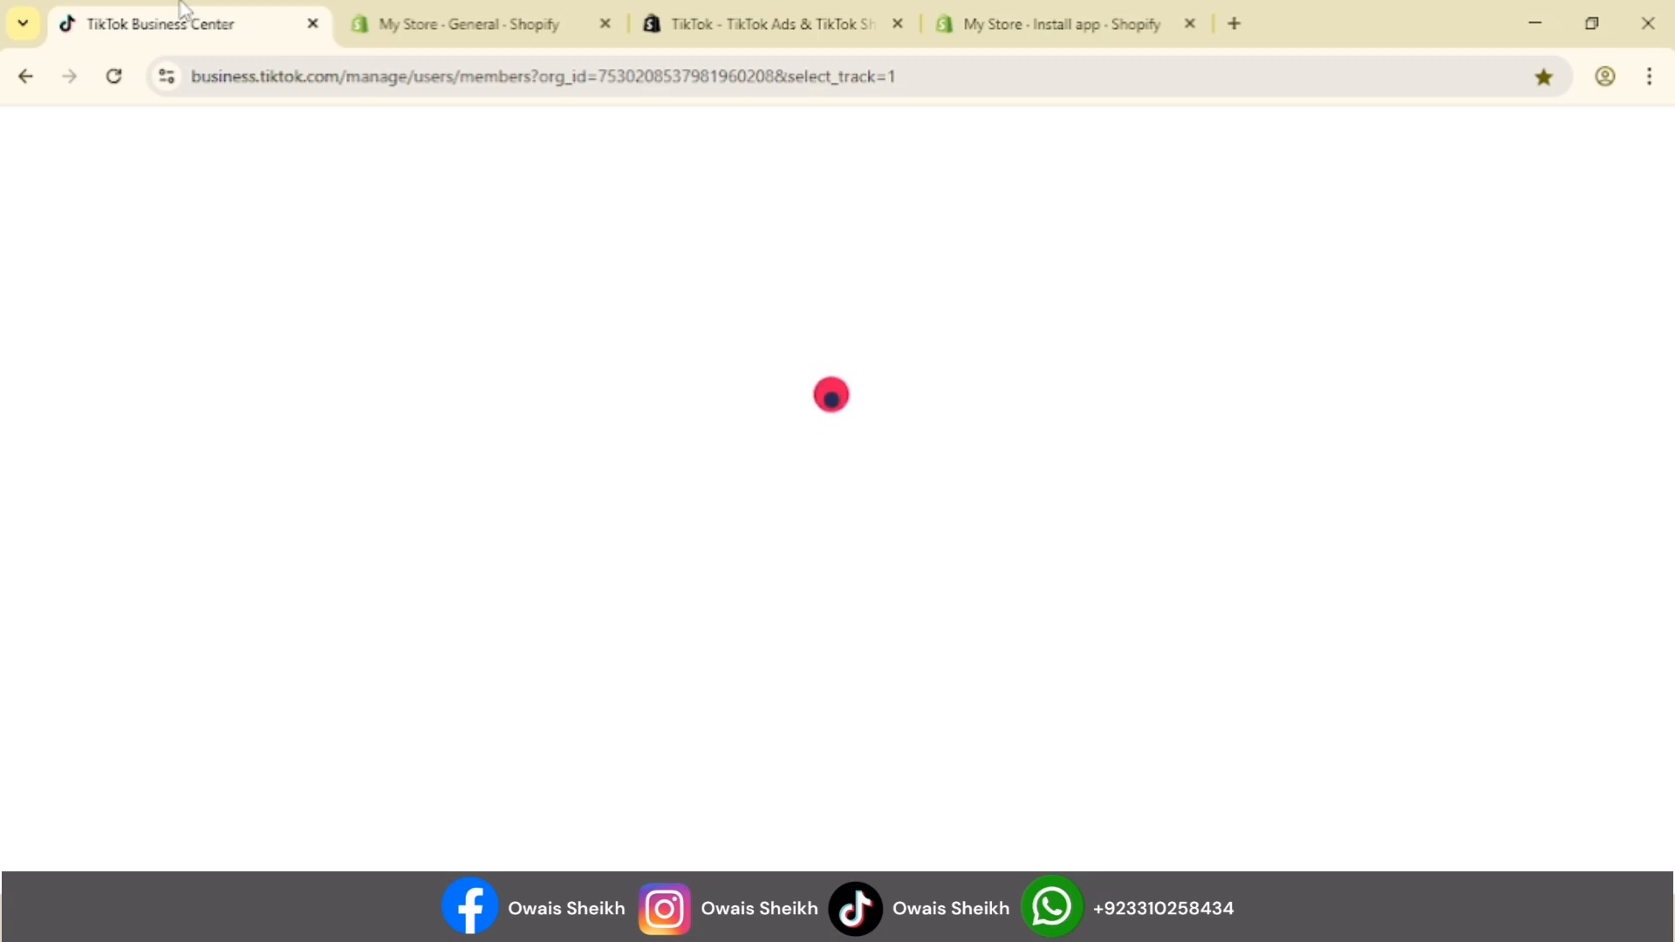
{"action": "left_click", "coordinate": [114, 77]}
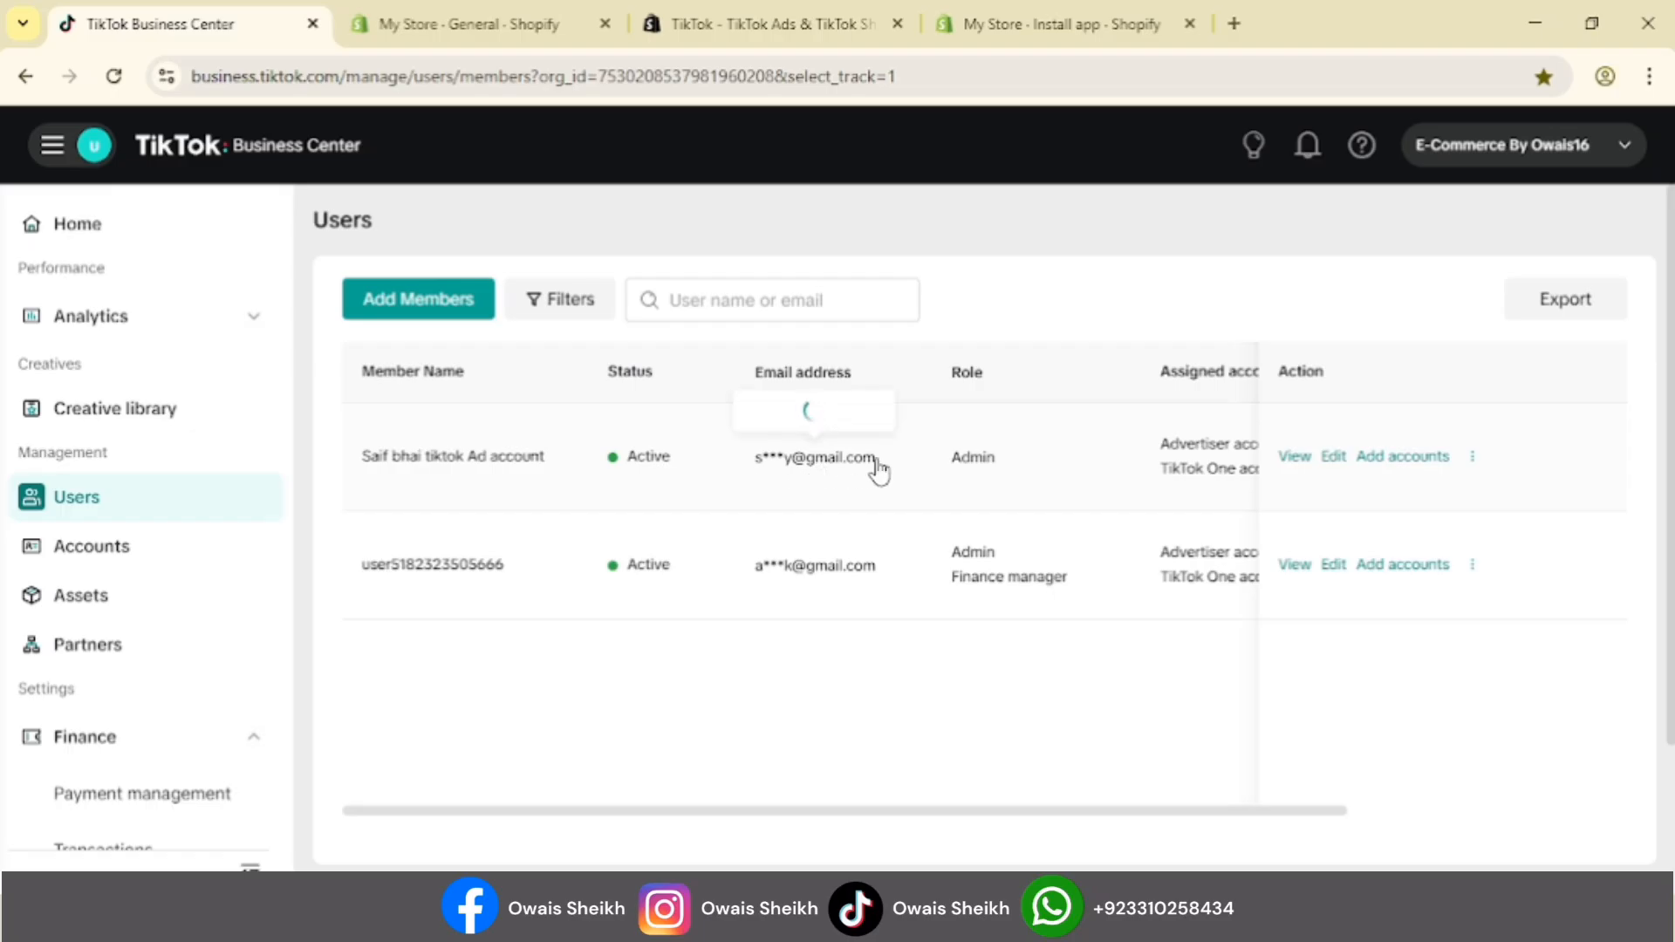
{"action": "left_click", "coordinate": [91, 547]}
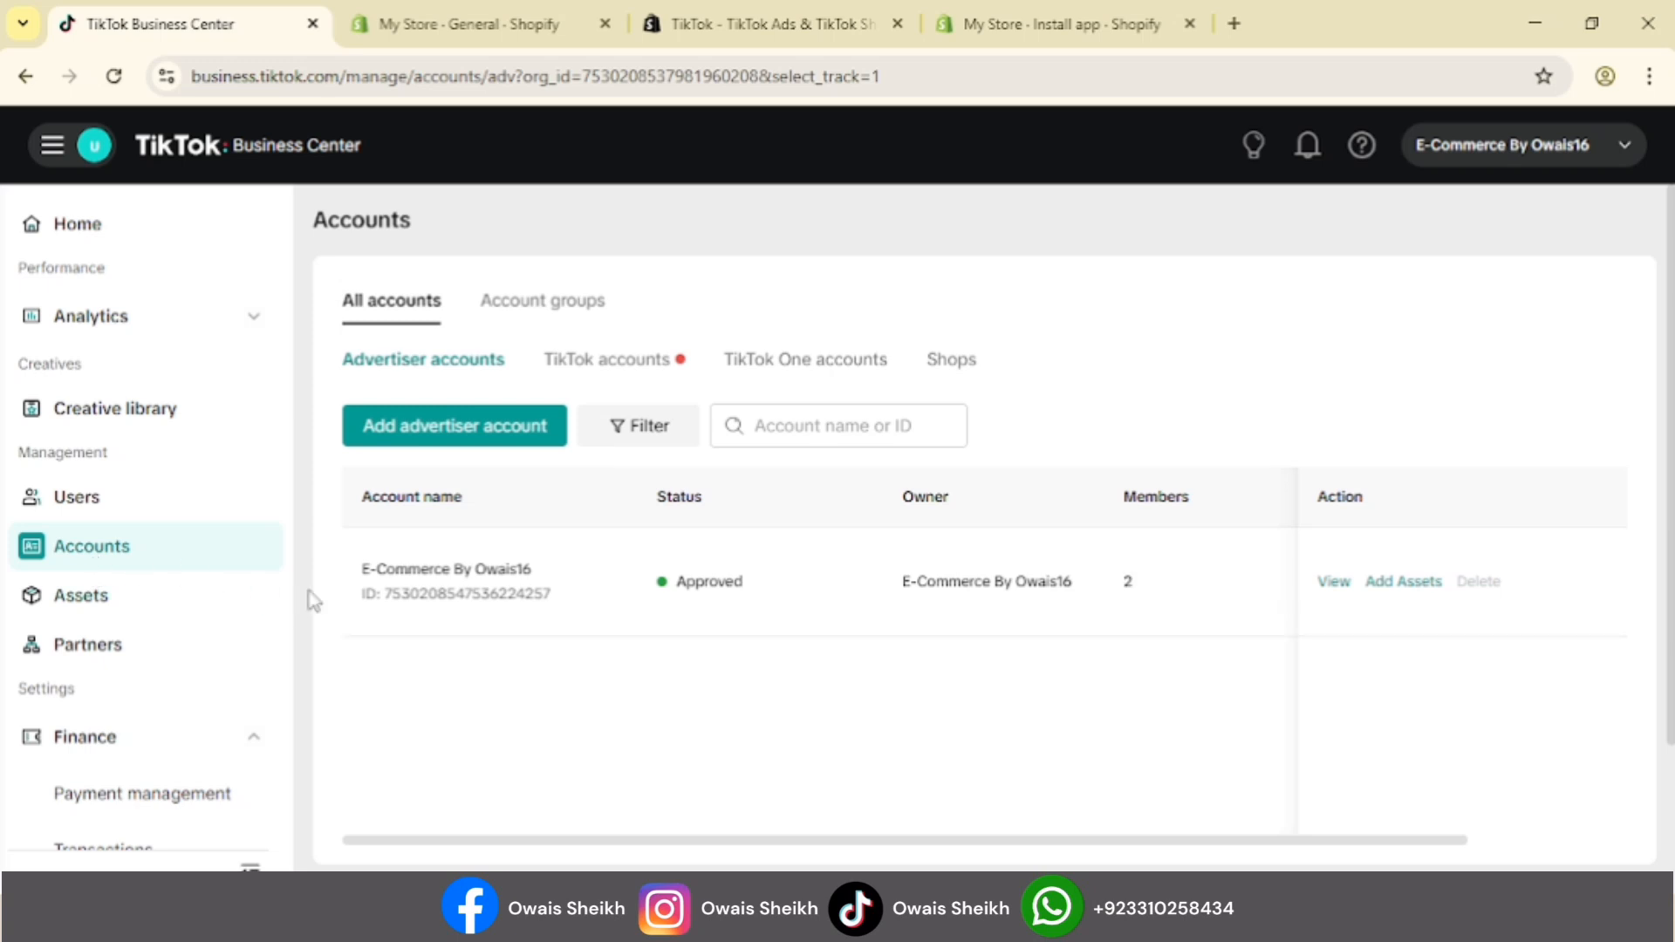
{"action": "left_click", "coordinate": [423, 600]}
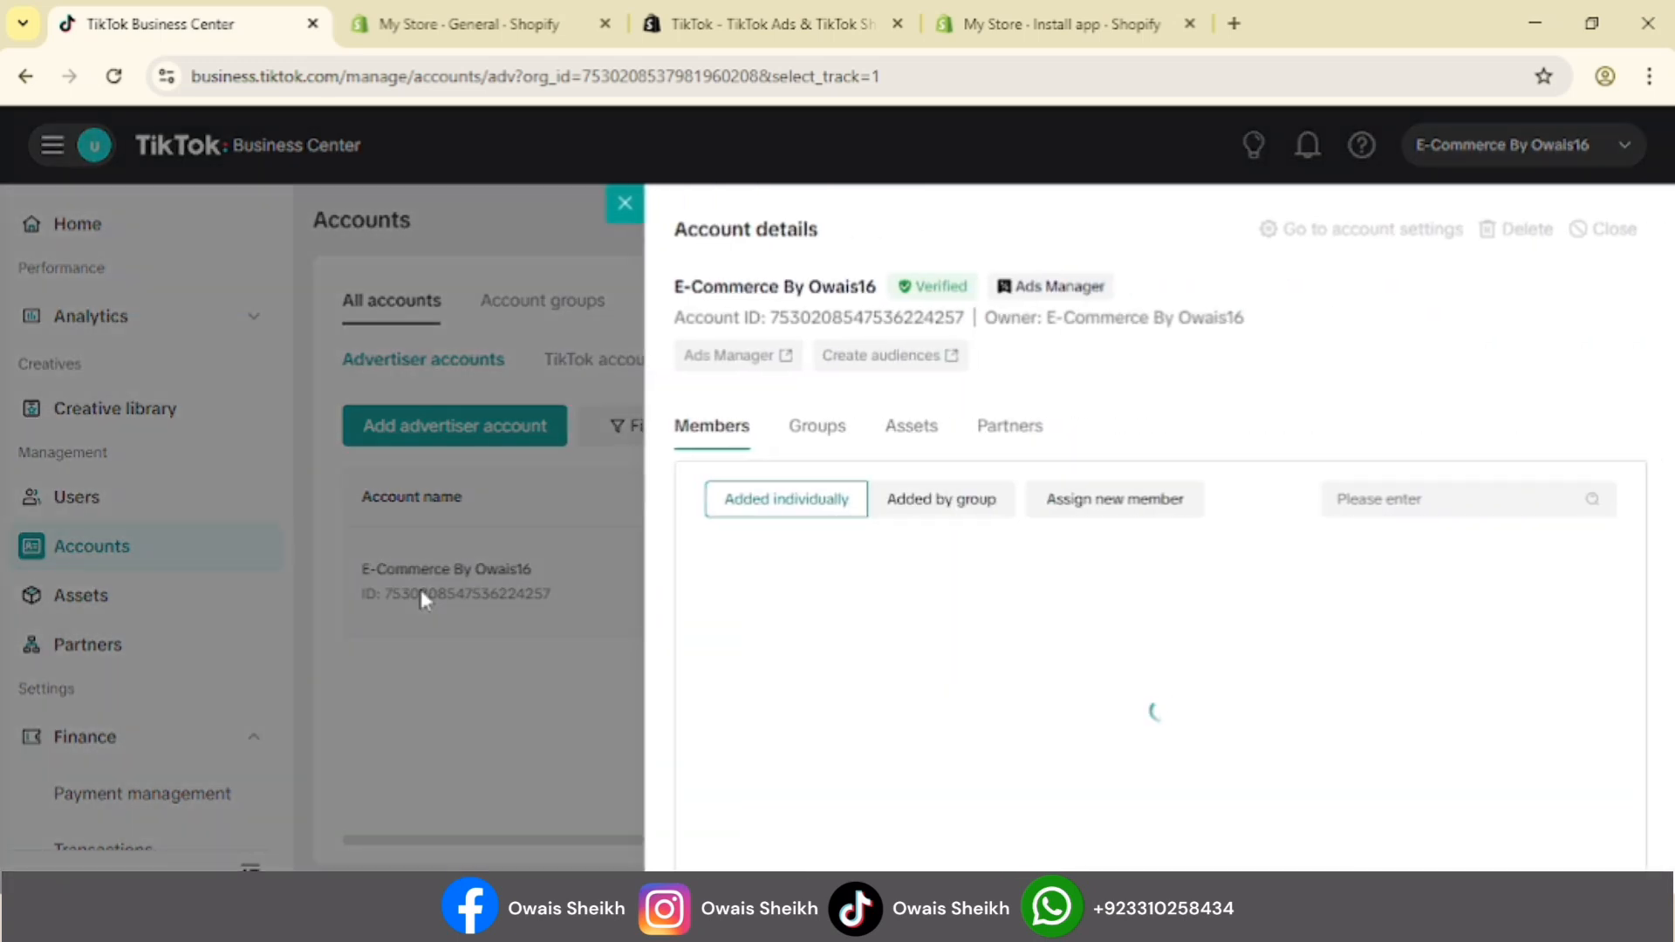
{"action": "mouse_move", "coordinate": [912, 293]}
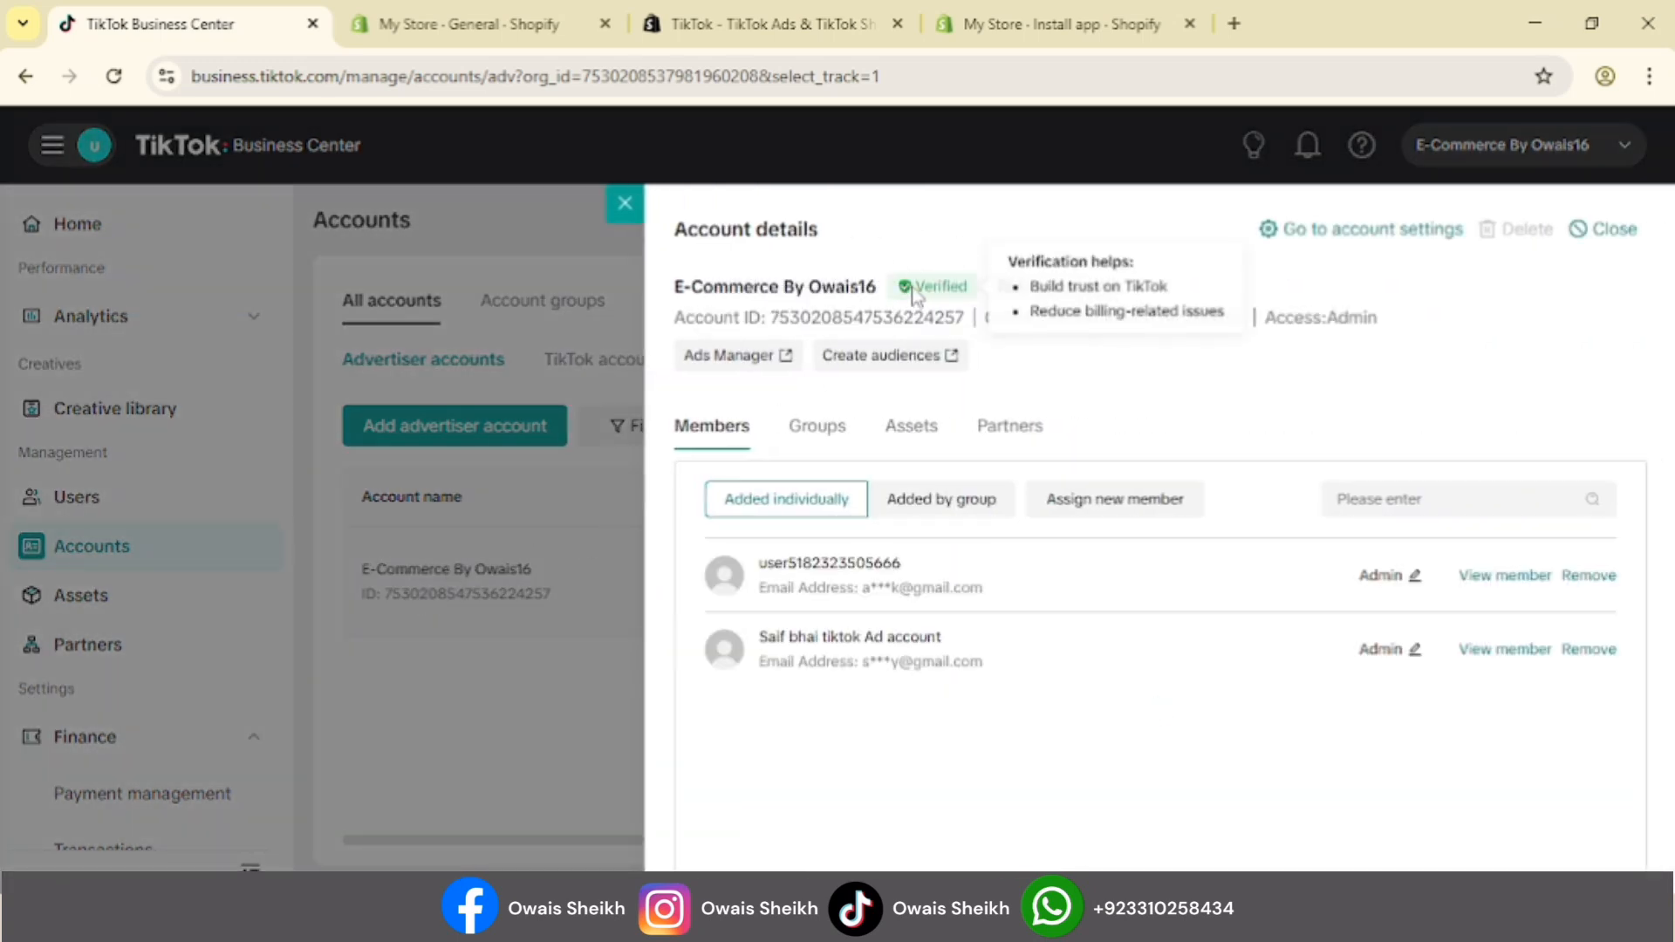
{"action": "left_click", "coordinate": [724, 361]}
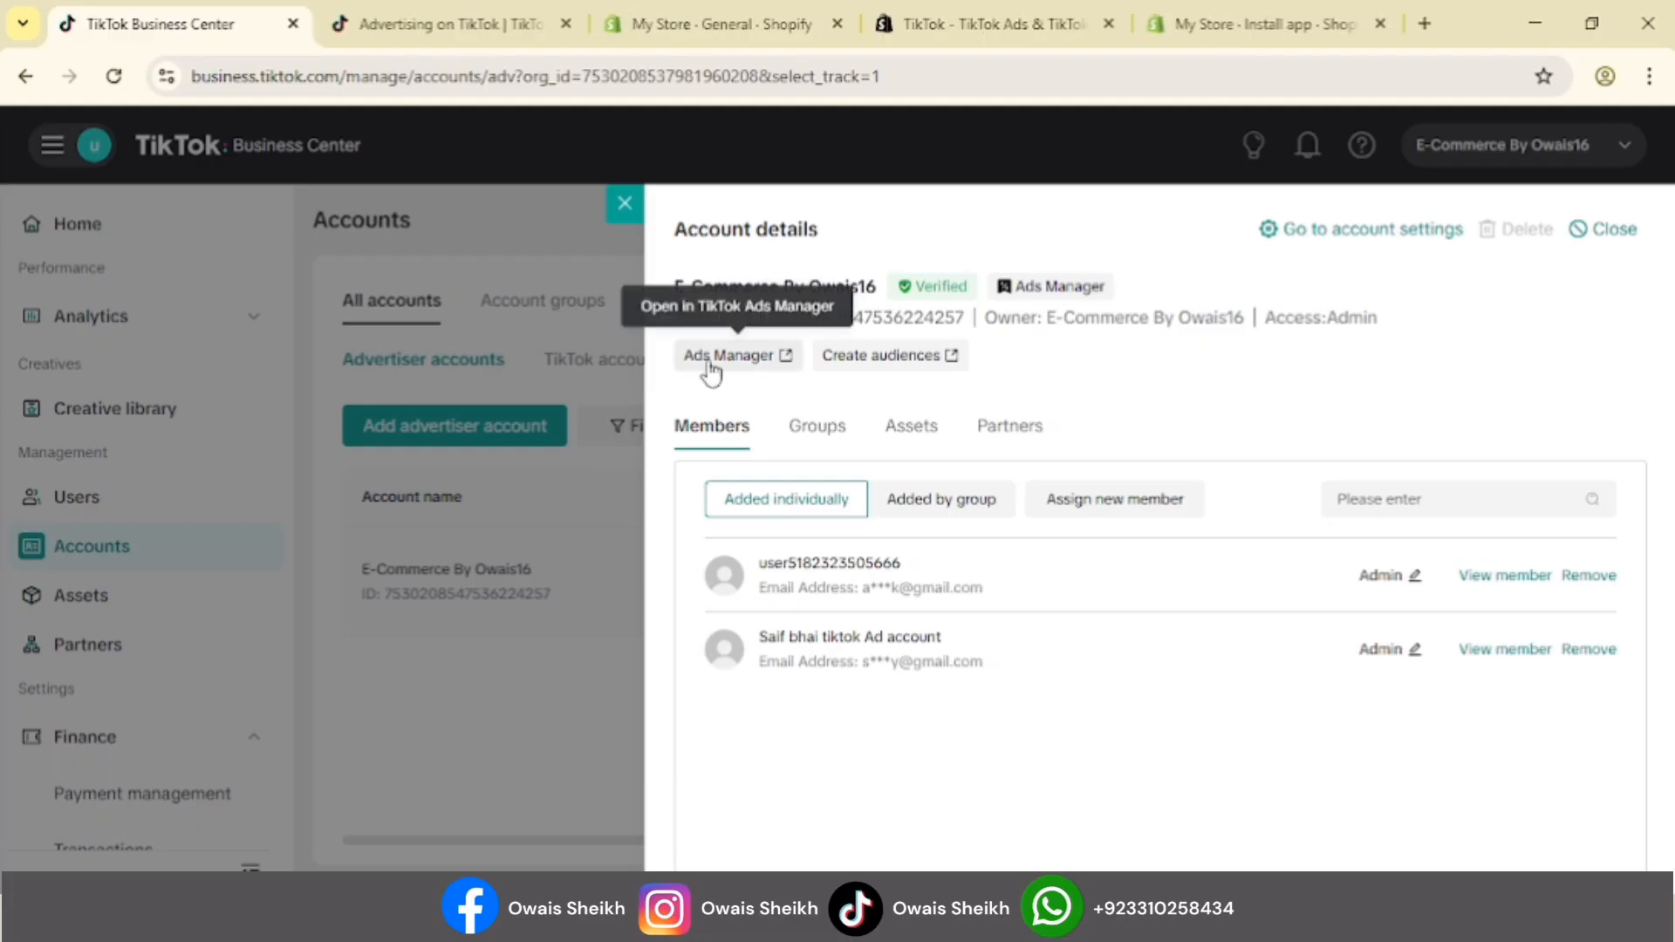
{"action": "left_click", "coordinate": [483, 11]}
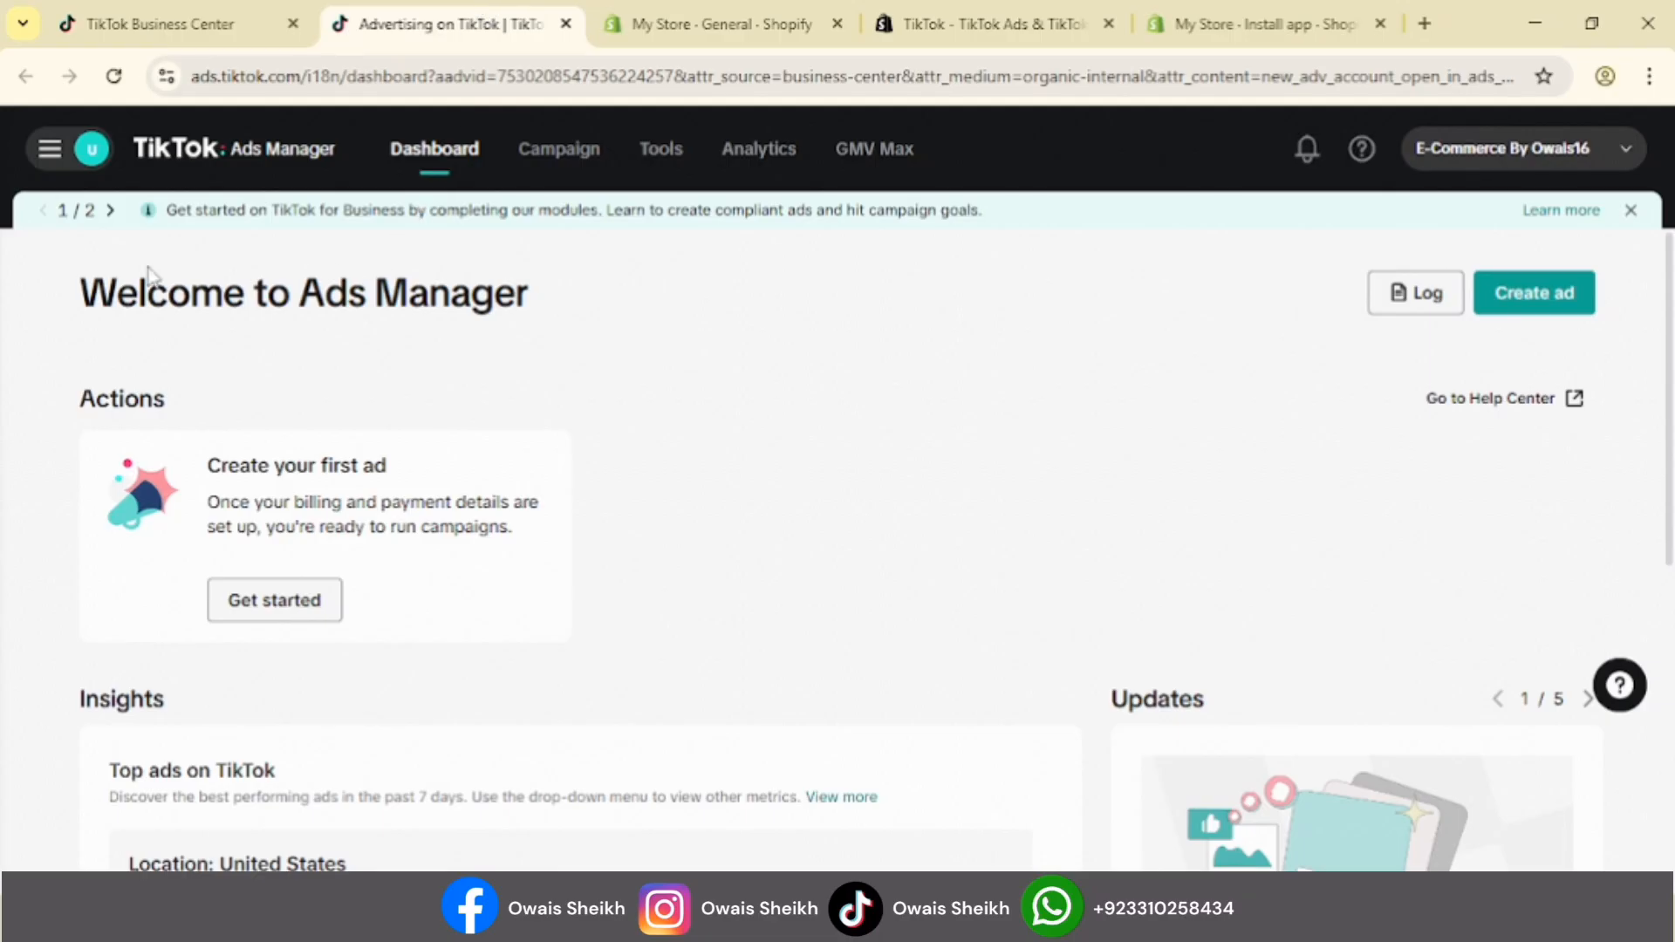
Open the Events management page for the advertiser account from the Ads Manager tools
{"action": "left_click", "coordinate": [81, 166]}
{"action": "scroll", "coordinate": [1073, 561], "scroll_direction": "down", "scroll_amount": 5}
{"action": "scroll", "coordinate": [1073, 561], "scroll_direction": "up", "scroll_amount": 5}
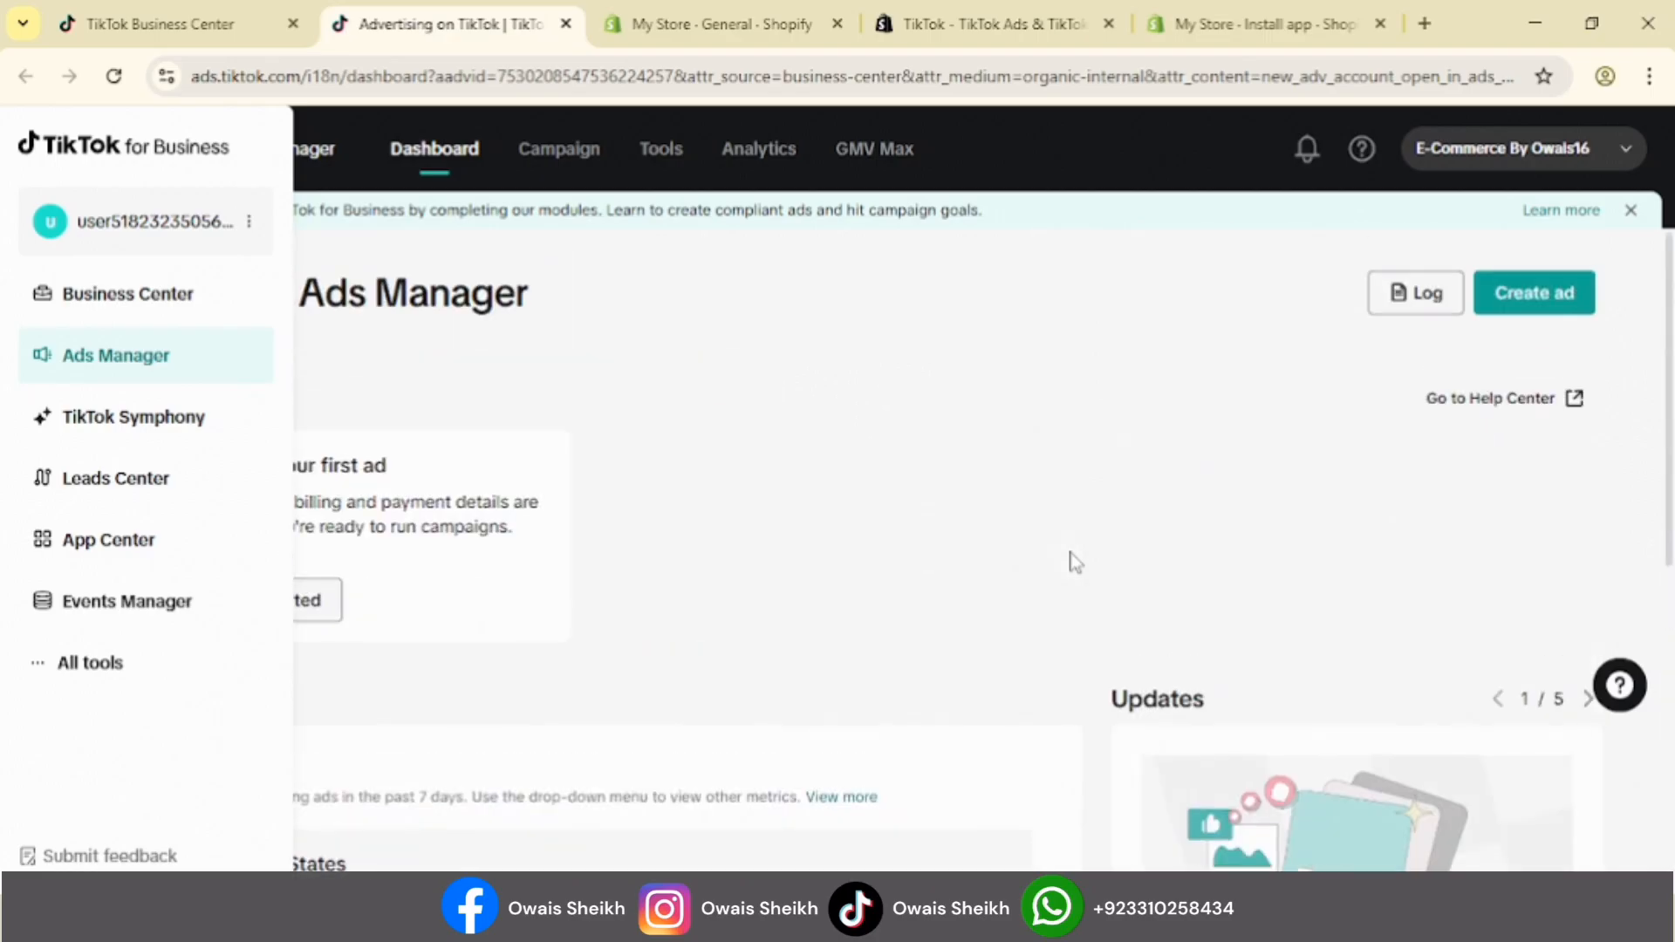
{"action": "mouse_move", "coordinate": [666, 155]}
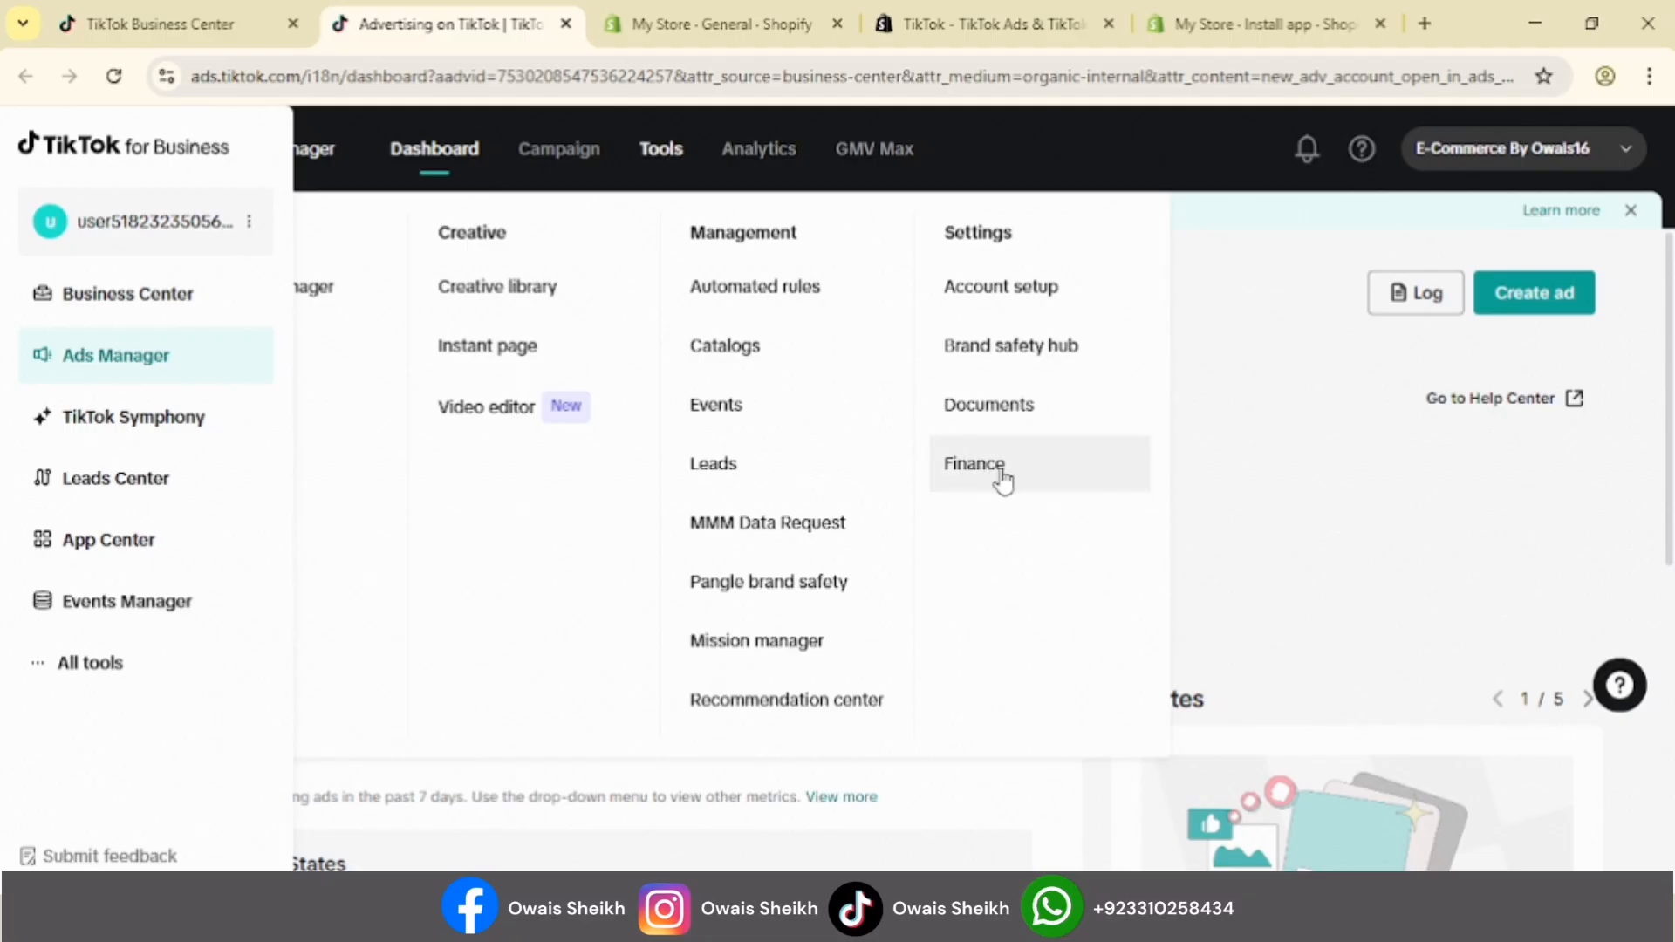
{"action": "left_click", "coordinate": [757, 413]}
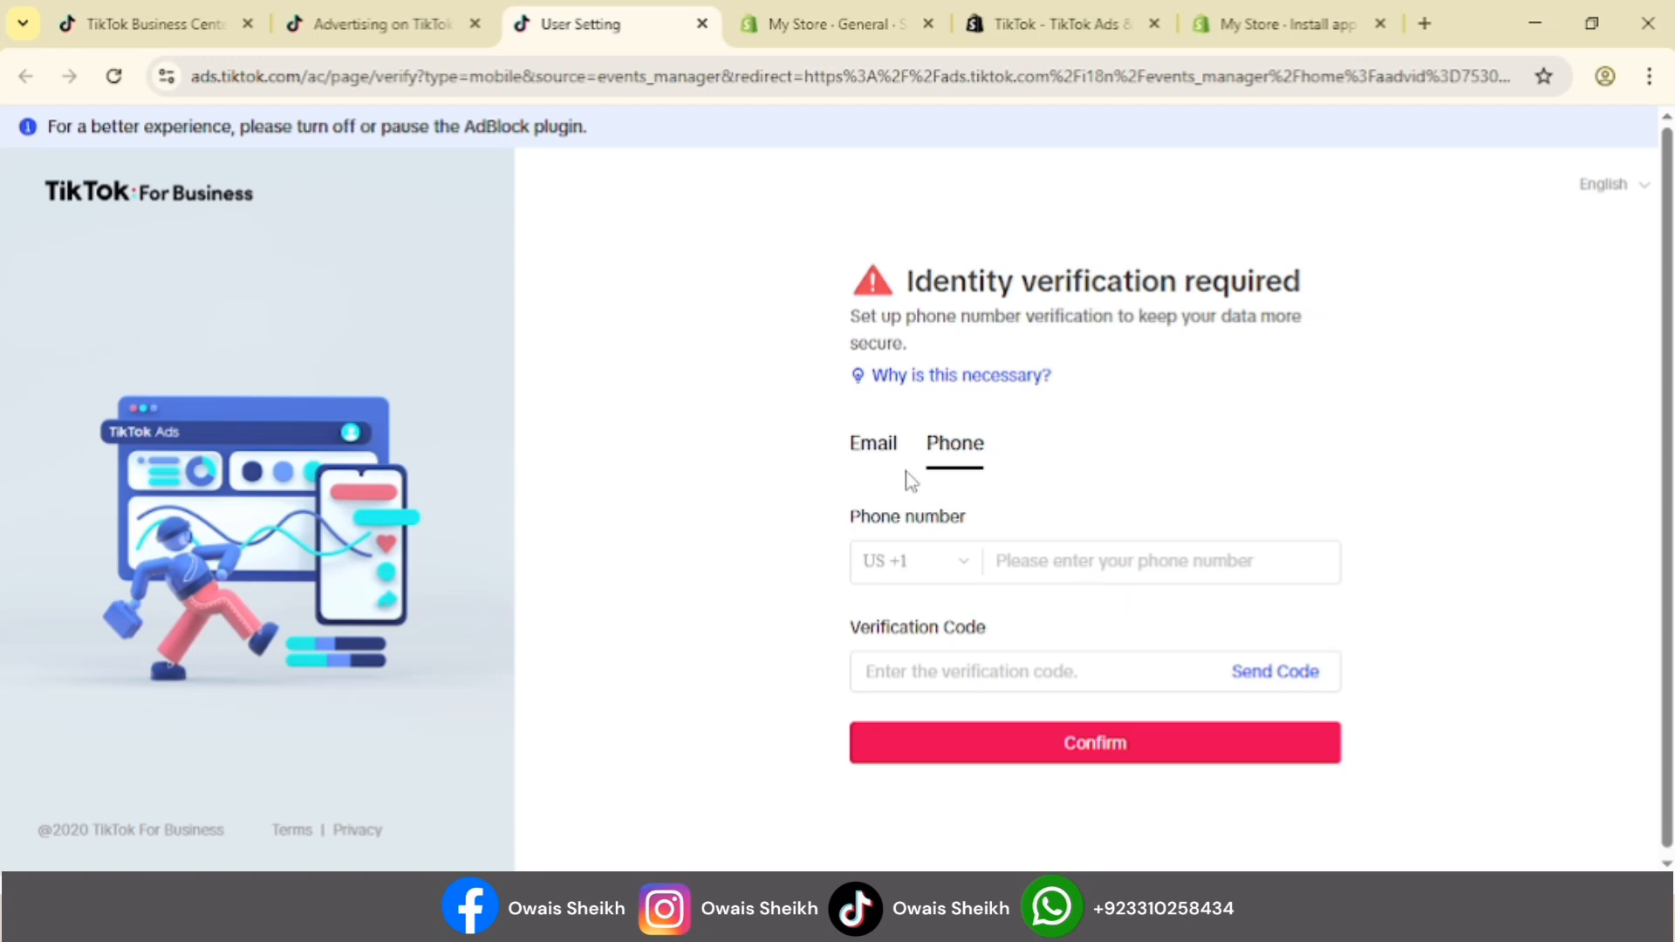
Set the country code for phone number verification to Pakistan (+92)
{"action": "left_click", "coordinate": [951, 574]}
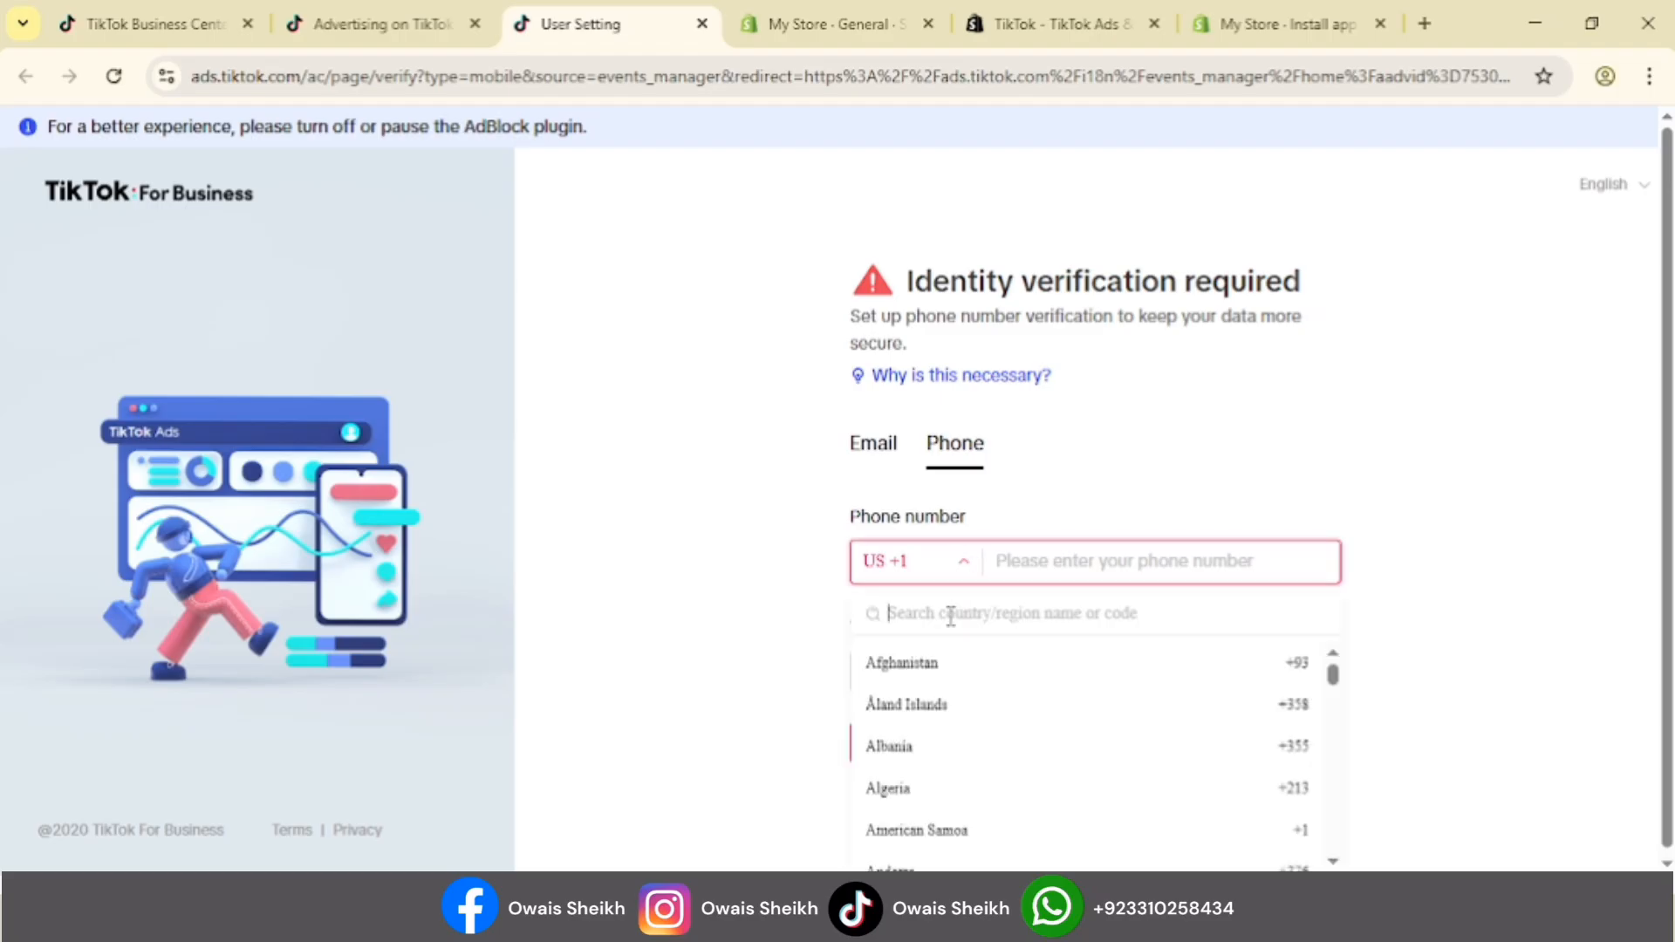
{"action": "type", "text": "p"}
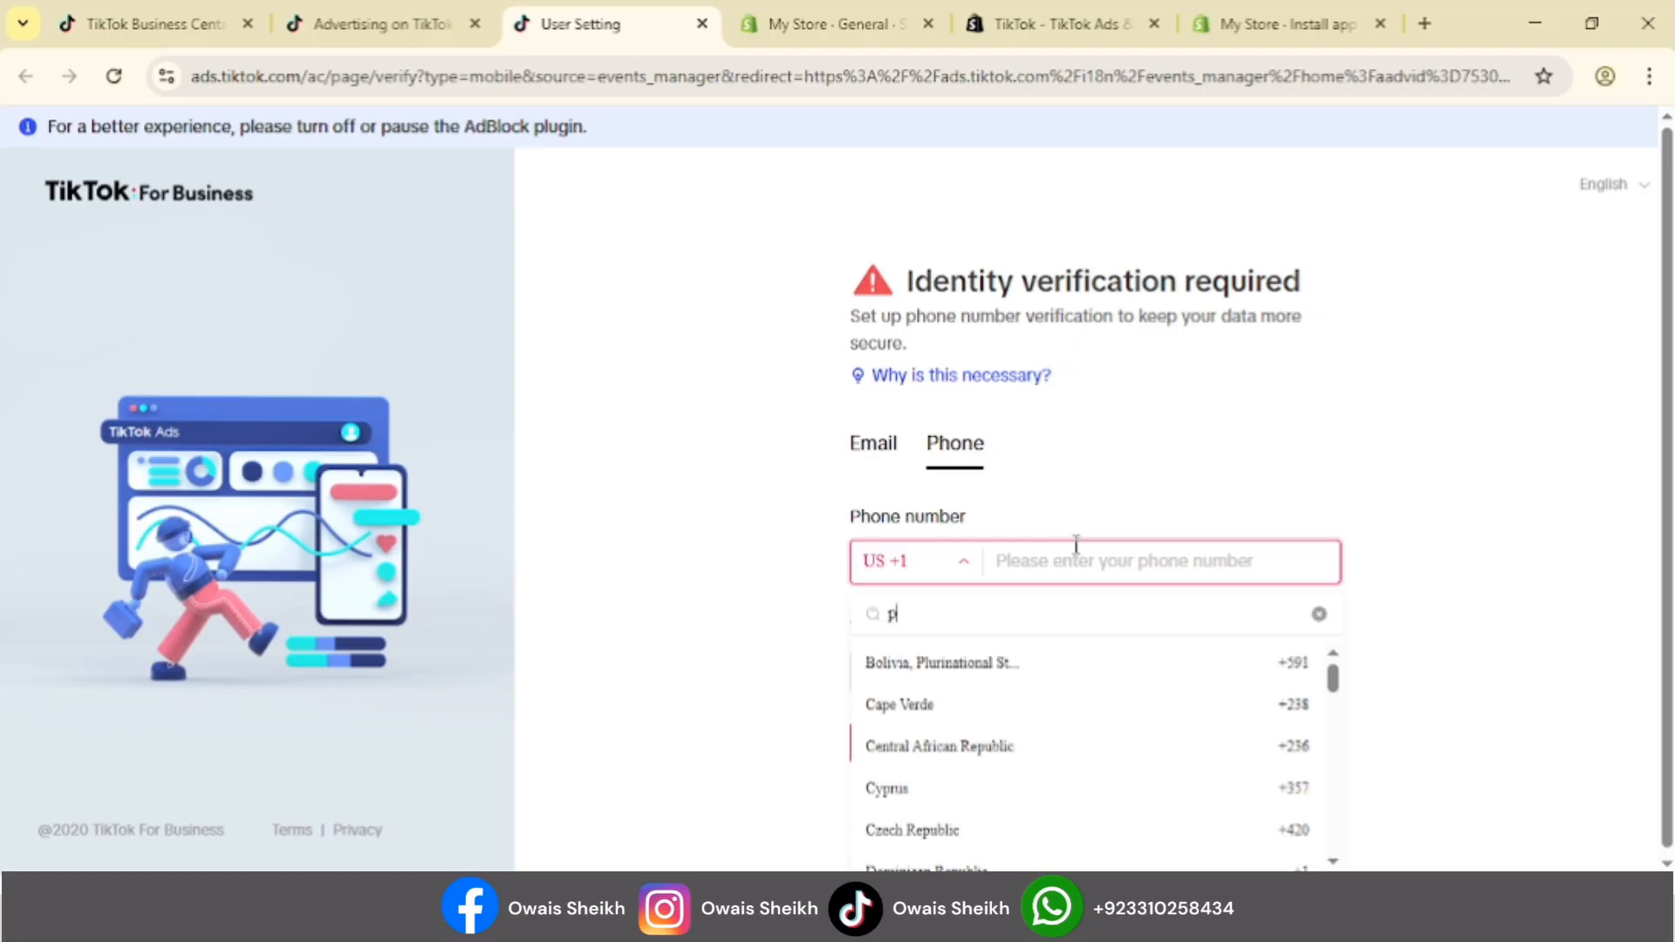
{"action": "type", "text": "ak"}
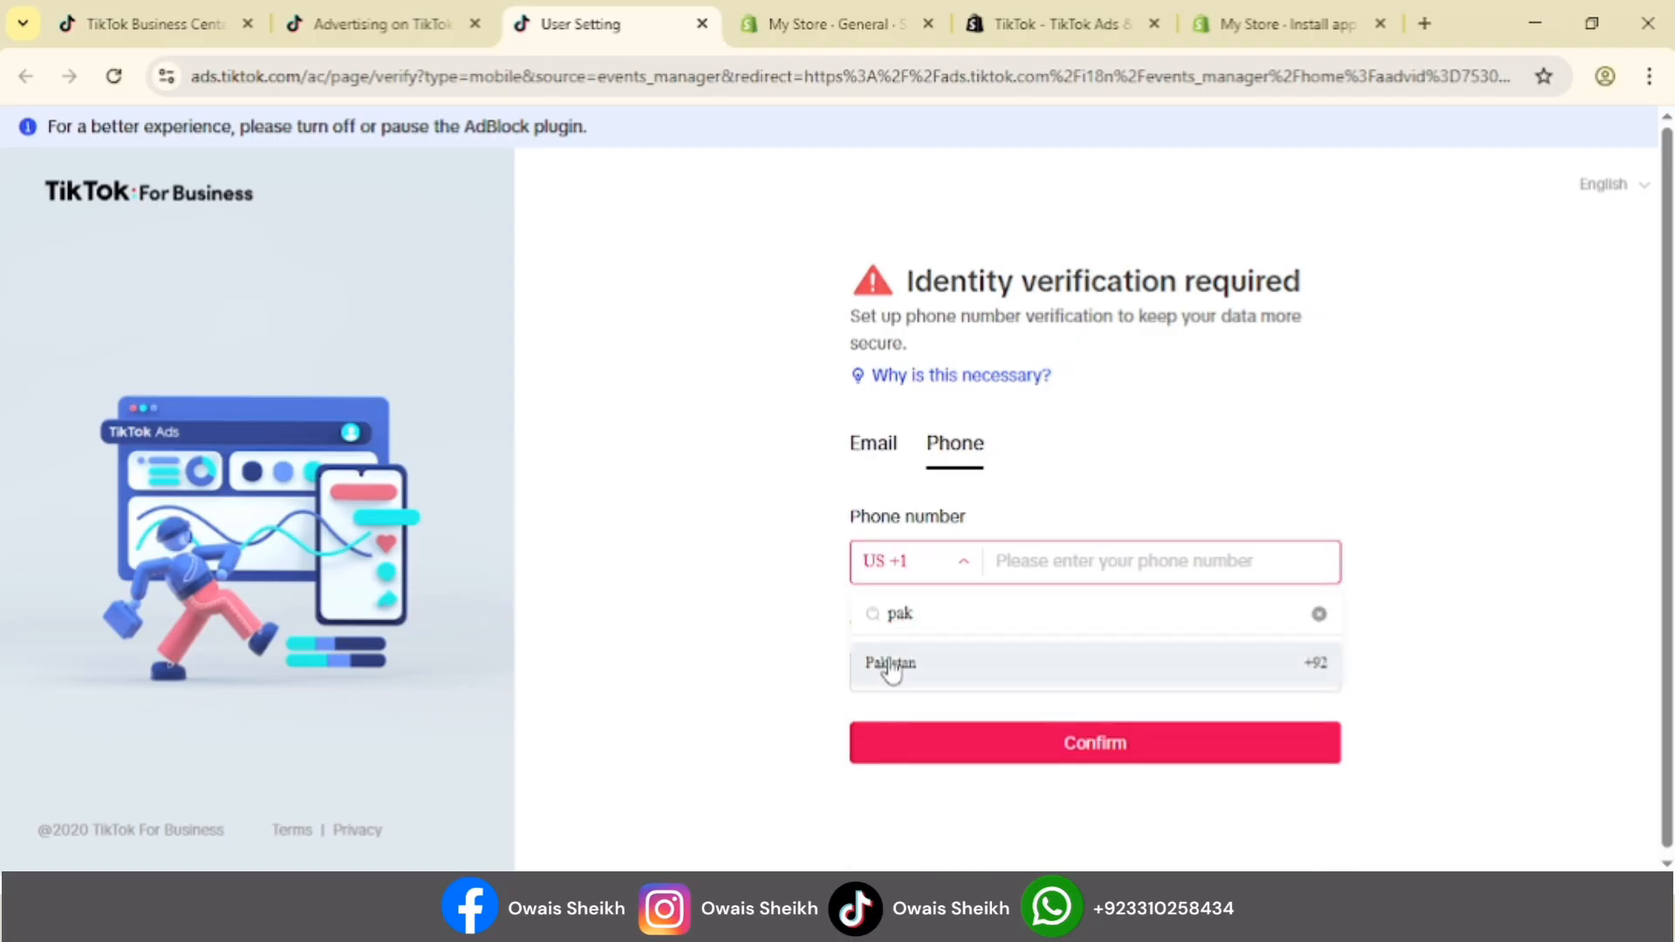
{"action": "left_click", "coordinate": [888, 665]}
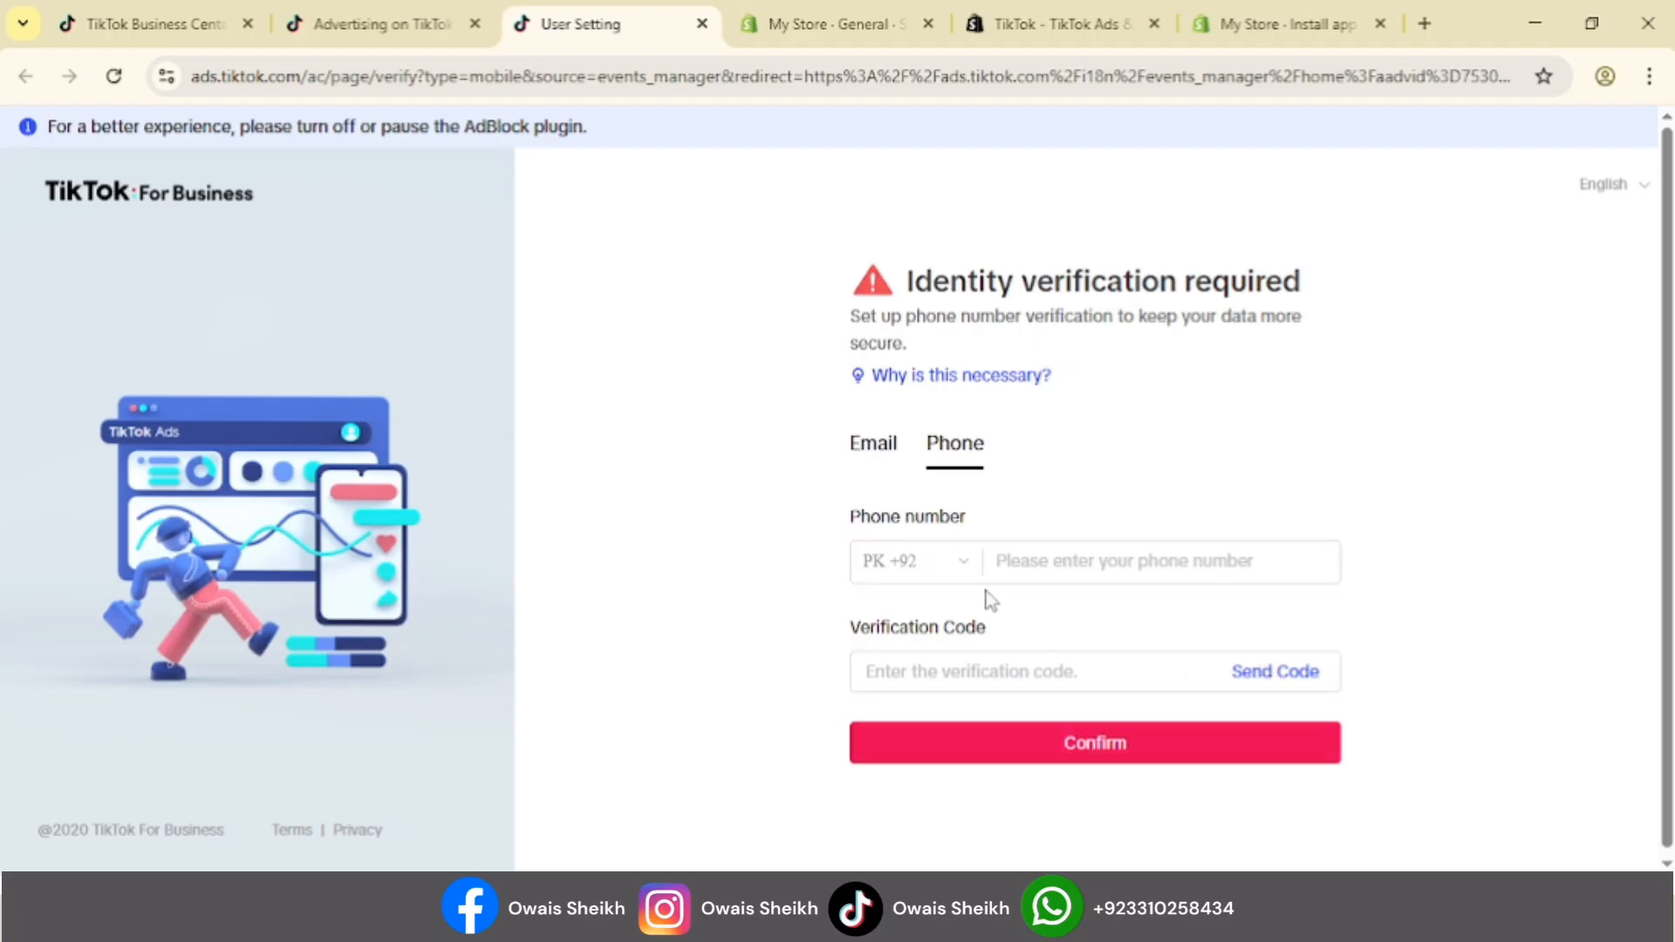
Switch the identity verification to email, enter the account's email address and request a verification code
{"action": "left_click", "coordinate": [881, 444]}
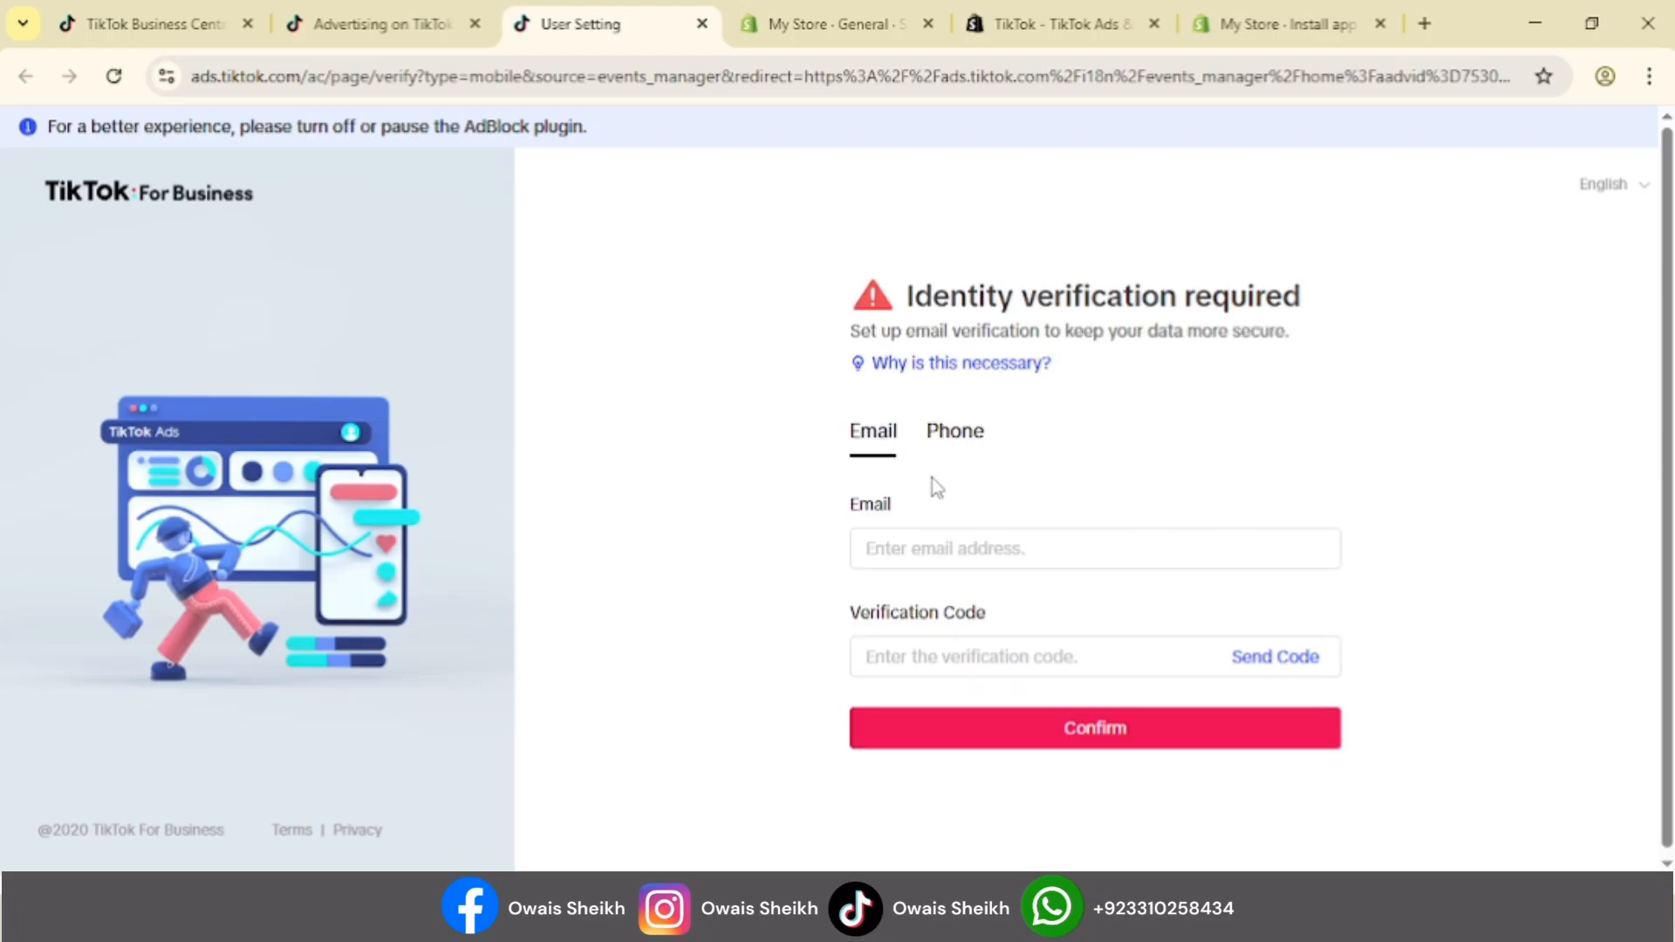
{"action": "left_click", "coordinate": [924, 541]}
{"action": "key", "text": "ctrl+v"}
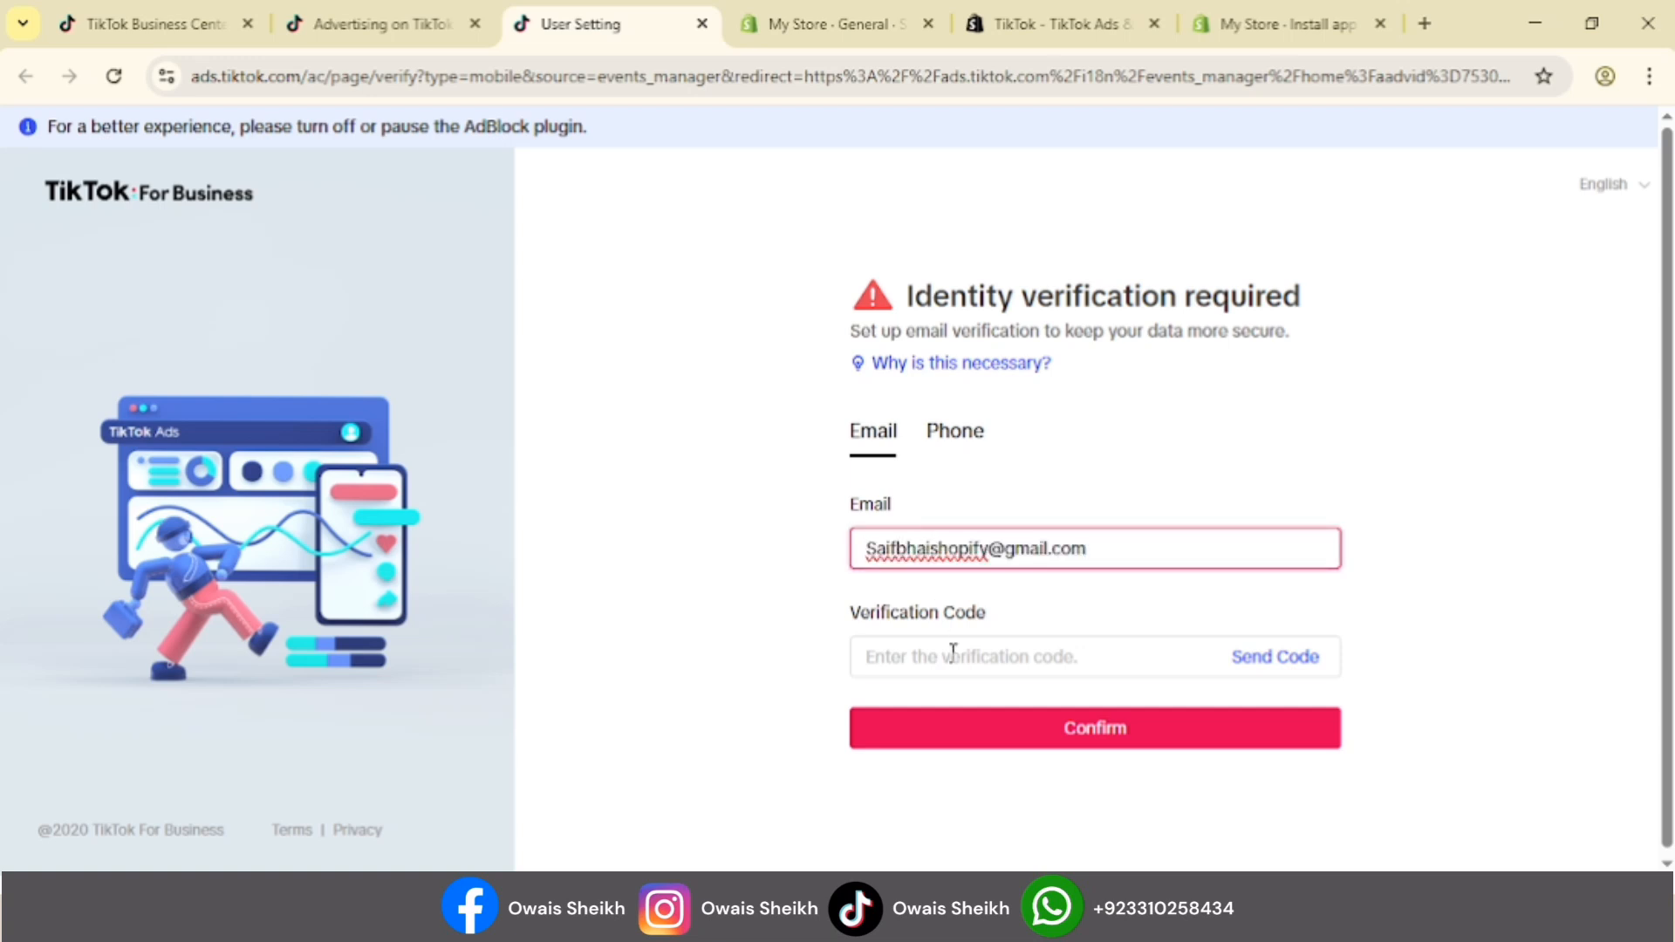
{"action": "left_click", "coordinate": [1262, 666]}
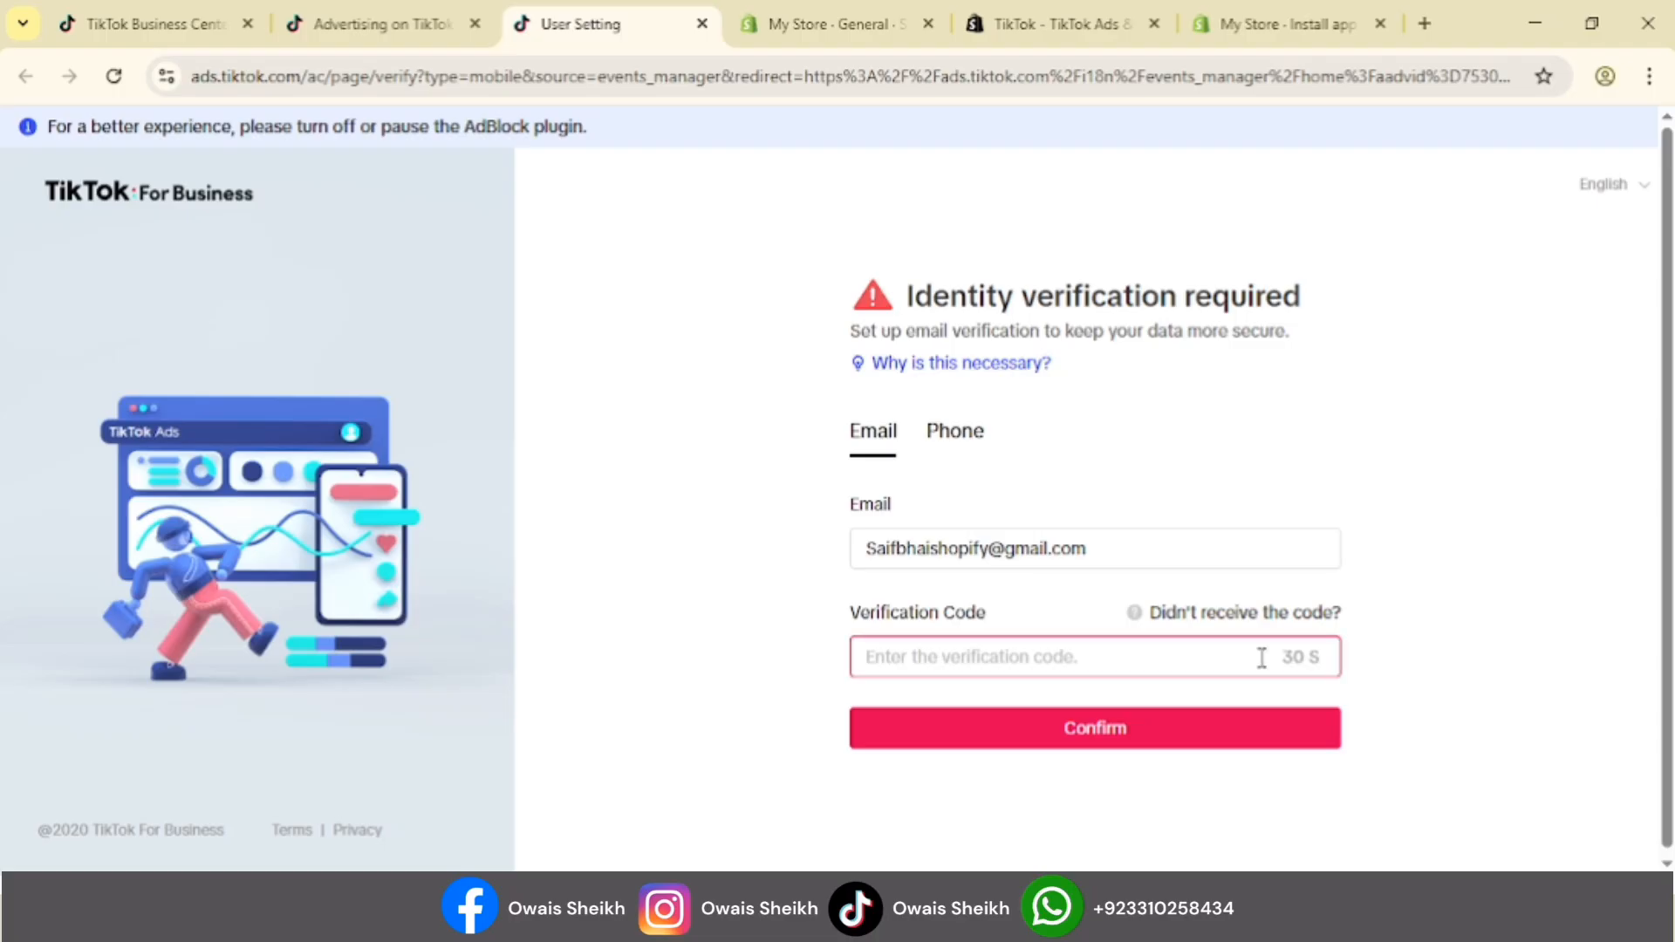
Copy the emailed verification code, enter it in the Verification Code field and confirm the email verification
{"action": "double_click", "coordinate": [738, 635]}
{"action": "key", "text": "ctrl+c"}
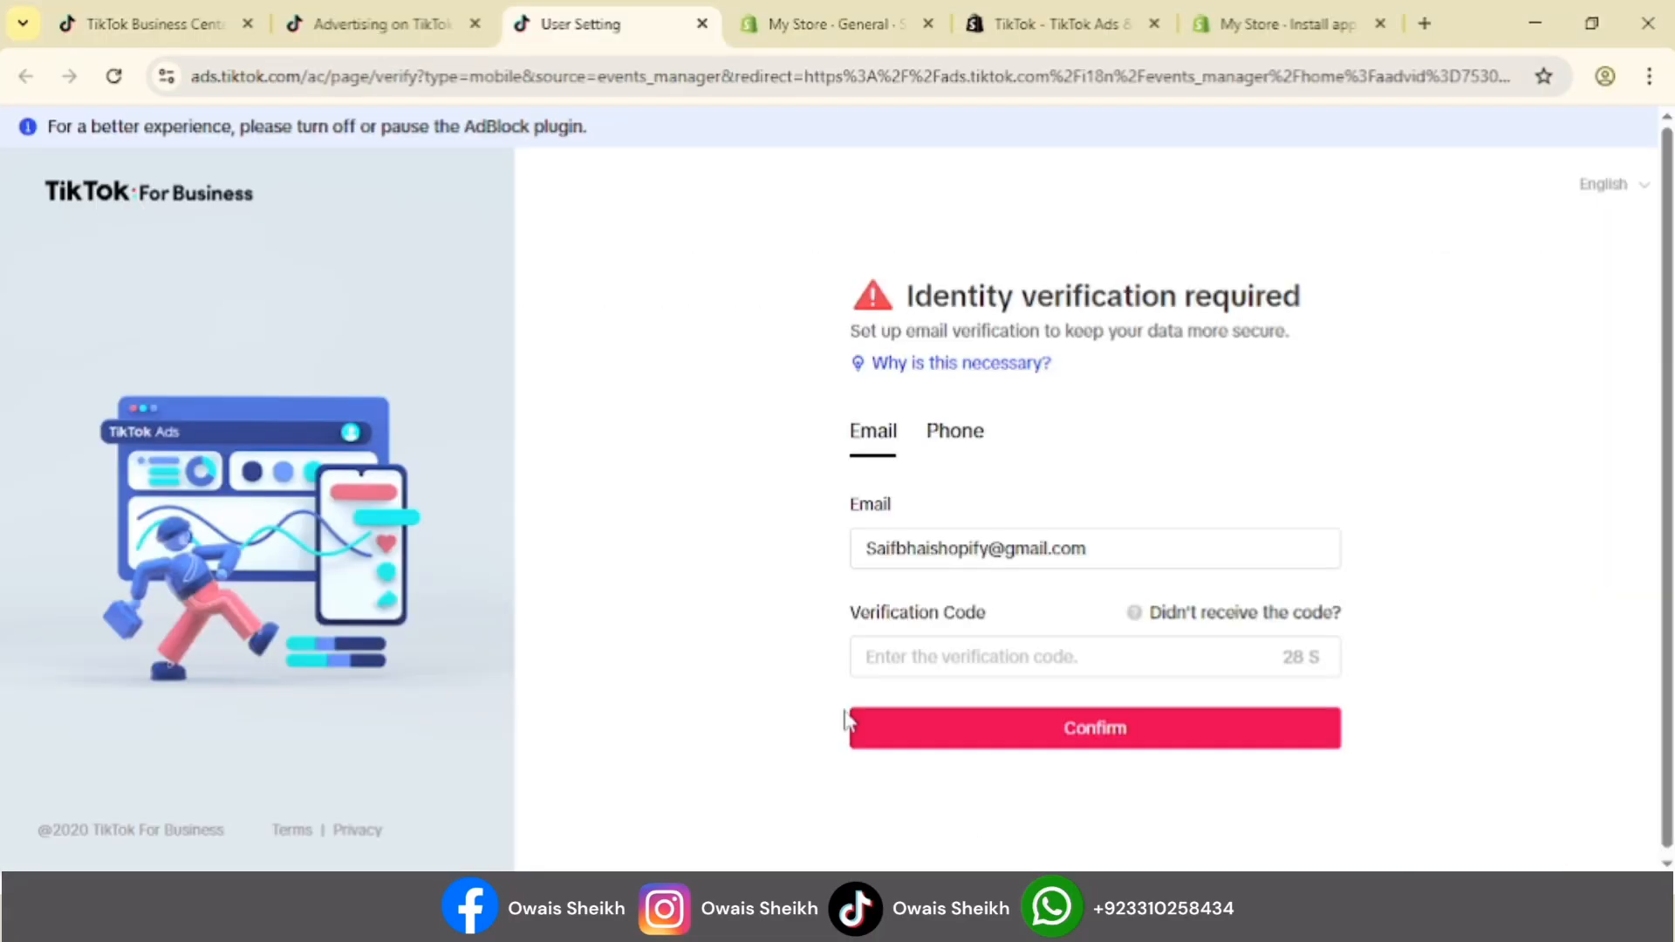
{"action": "left_click", "coordinate": [949, 660]}
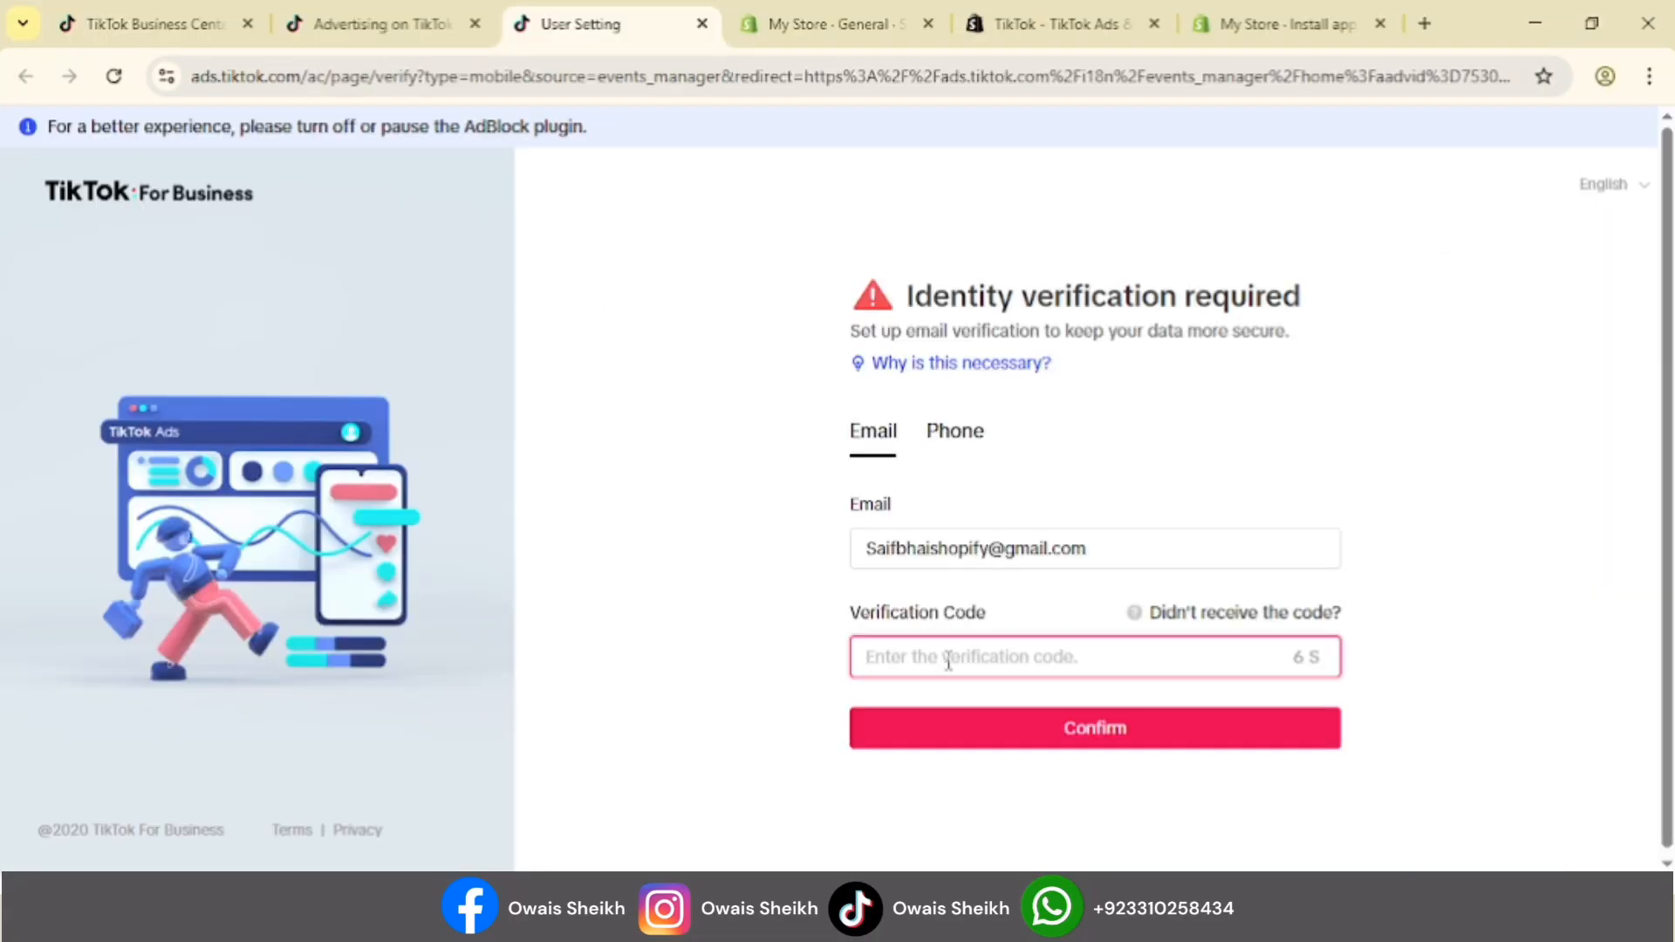
{"action": "key", "text": "ctrl+v"}
{"action": "left_click", "coordinate": [975, 743]}
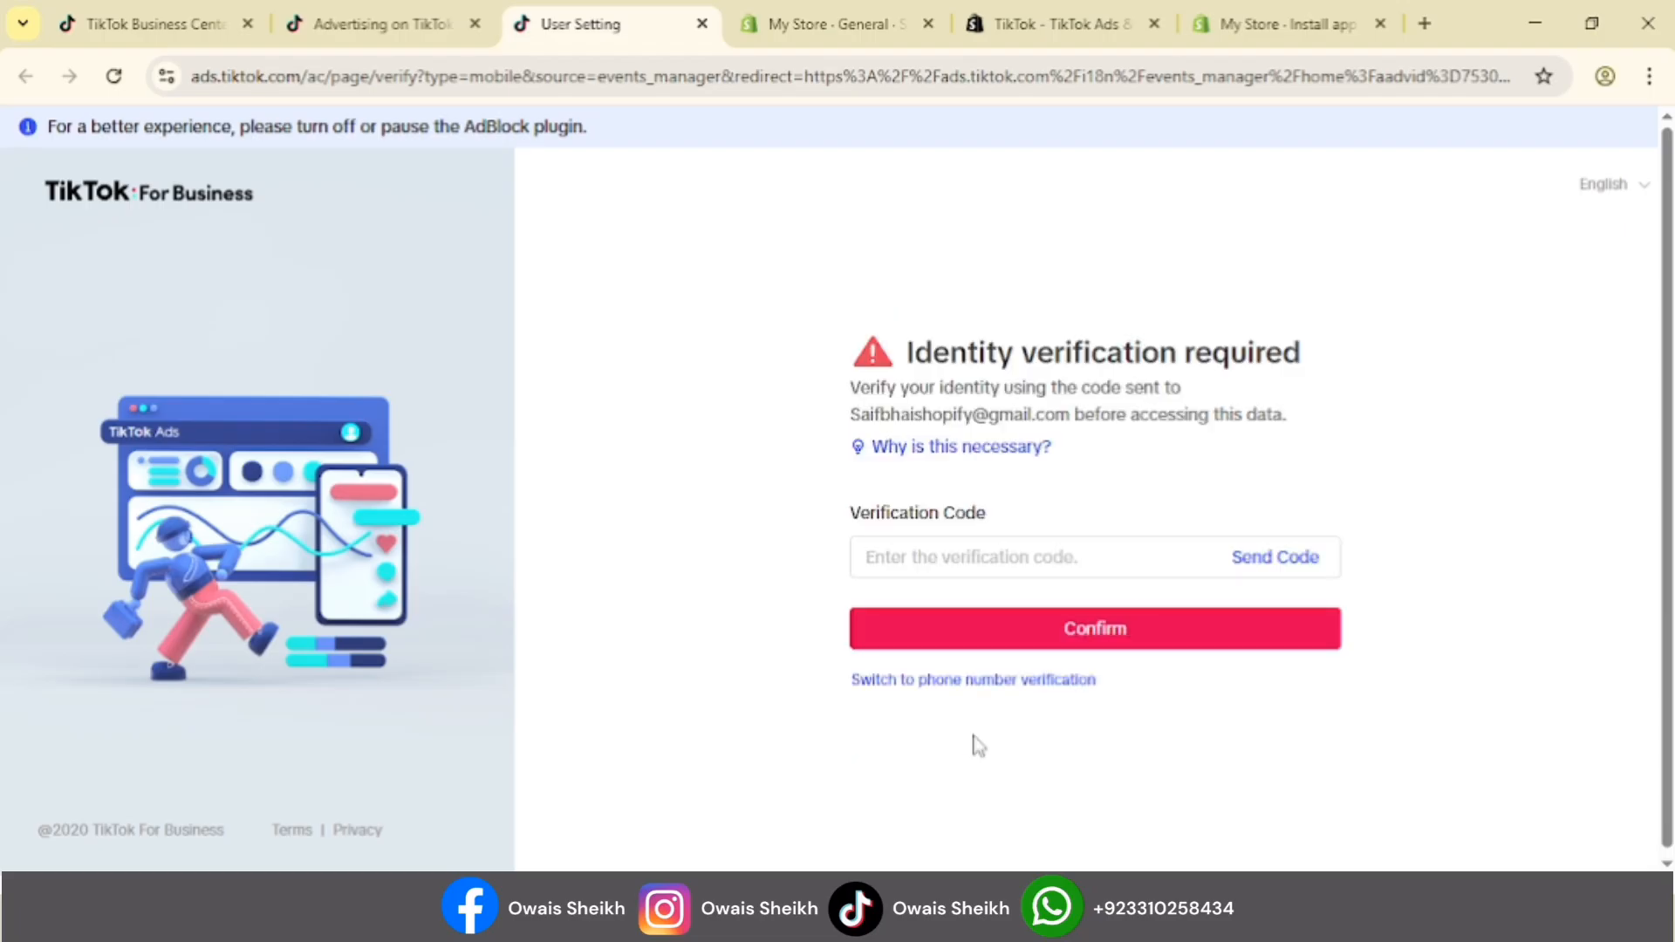
Request another verification code, copy it from the TikTok For Business email in Gmail, and submit it in the Verification Code field
{"action": "left_click", "coordinate": [1298, 563]}
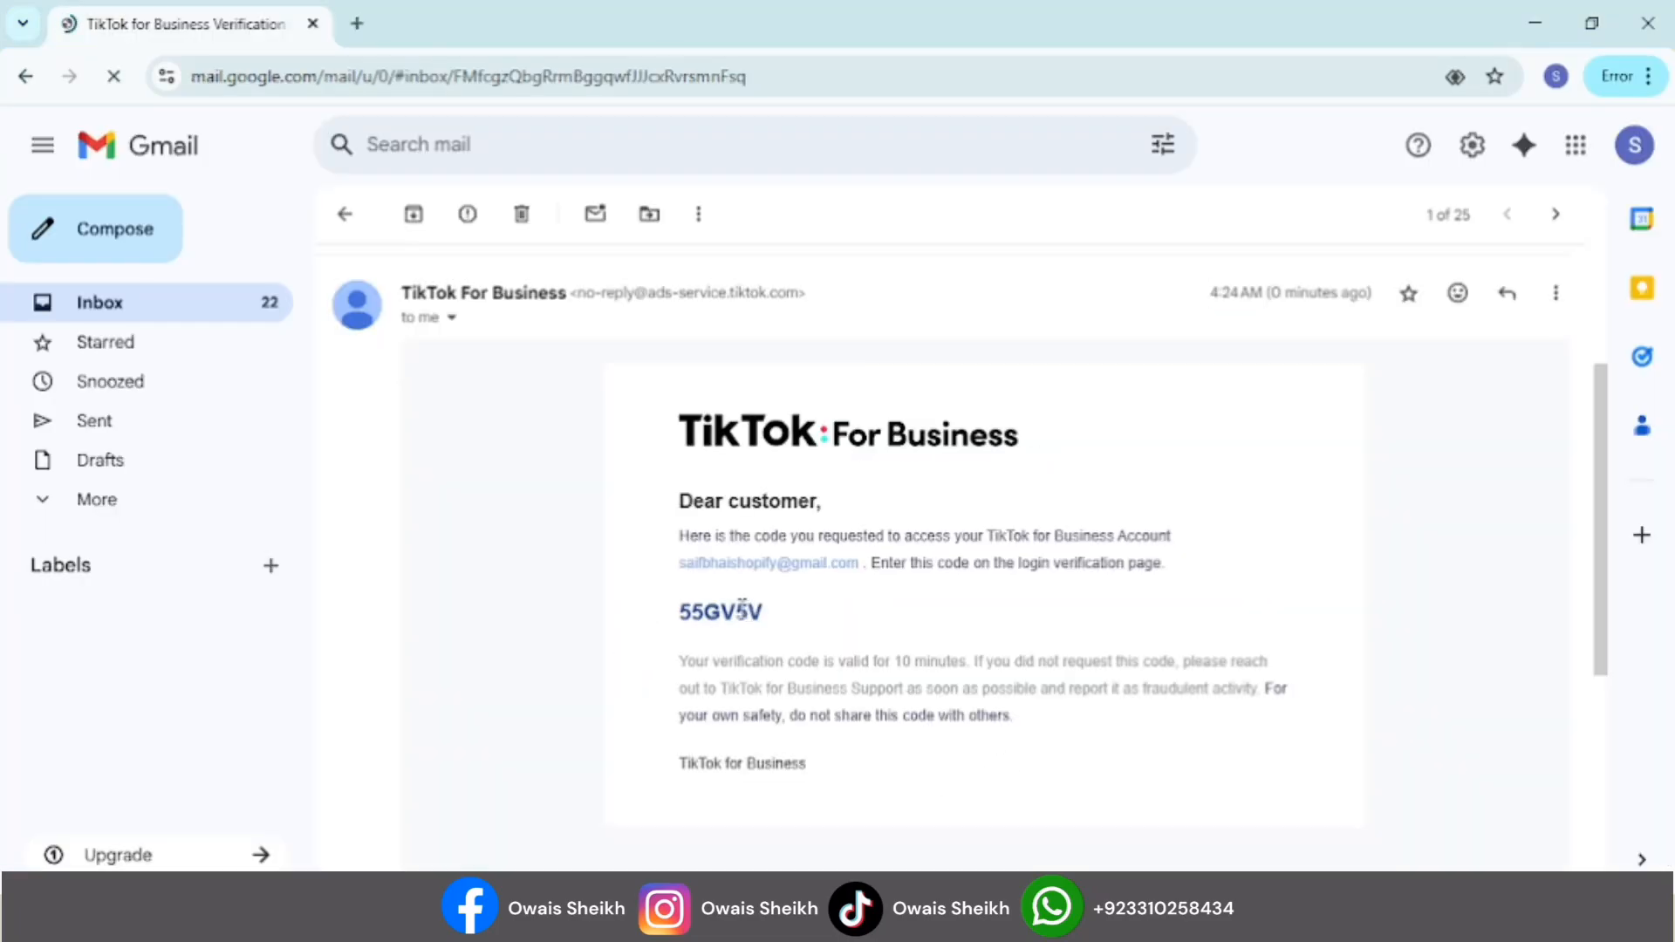
{"action": "double_click", "coordinate": [742, 609]}
{"action": "key", "text": "ctrl+c"}
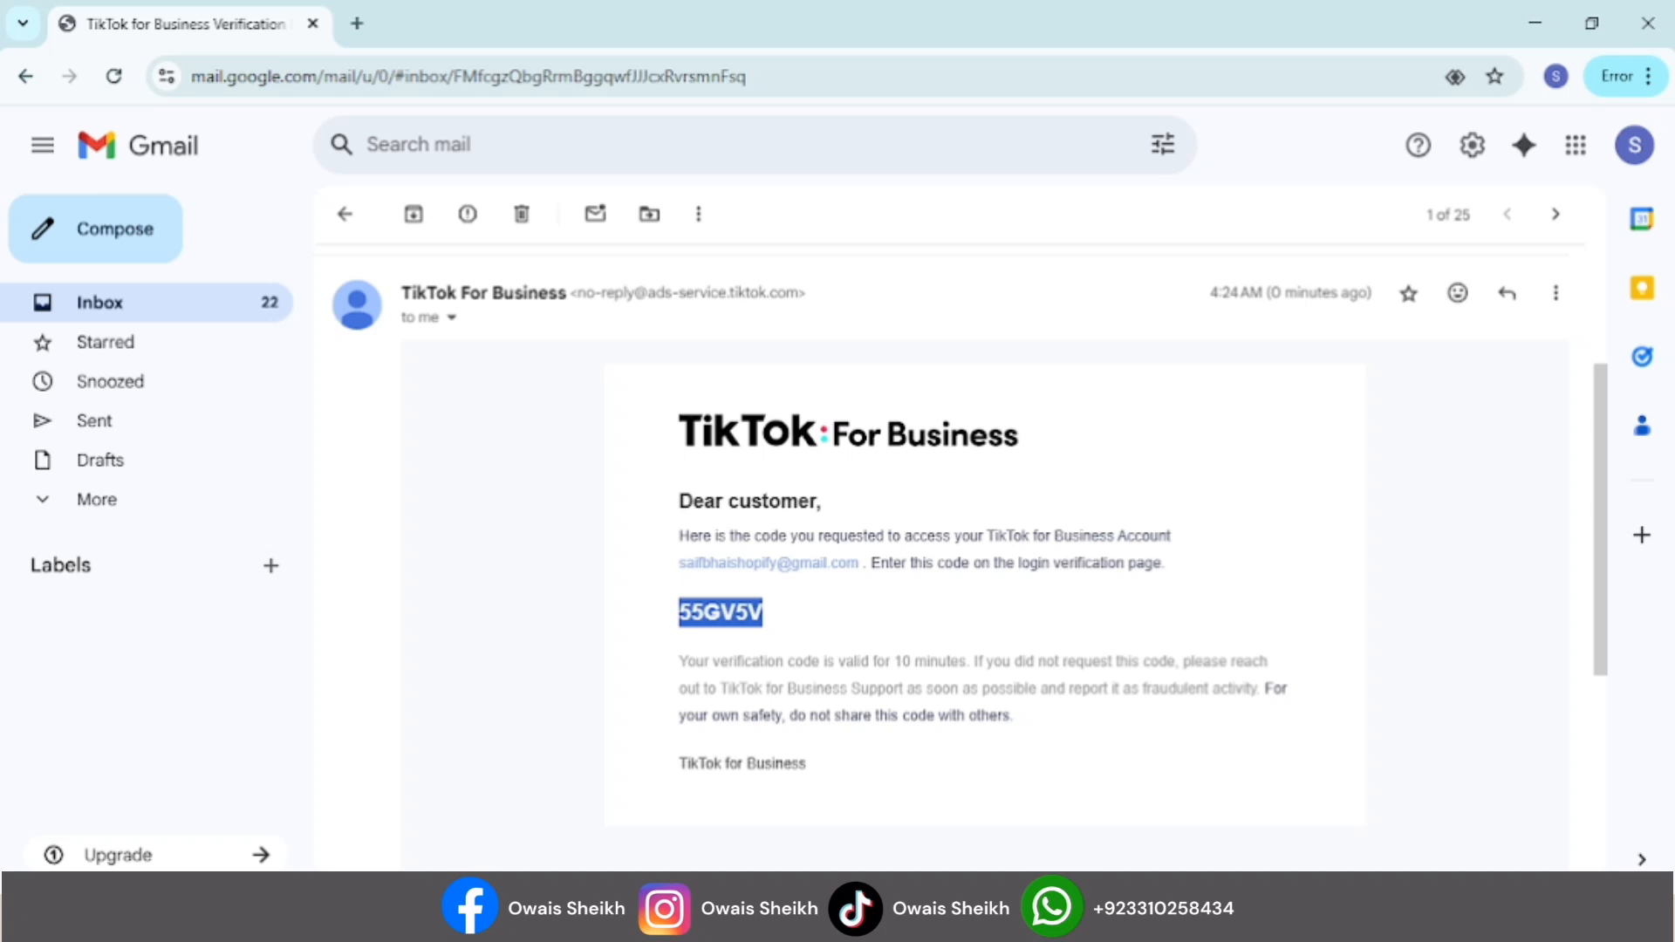
{"action": "left_click", "coordinate": [915, 785]}
{"action": "left_click", "coordinate": [970, 558]}
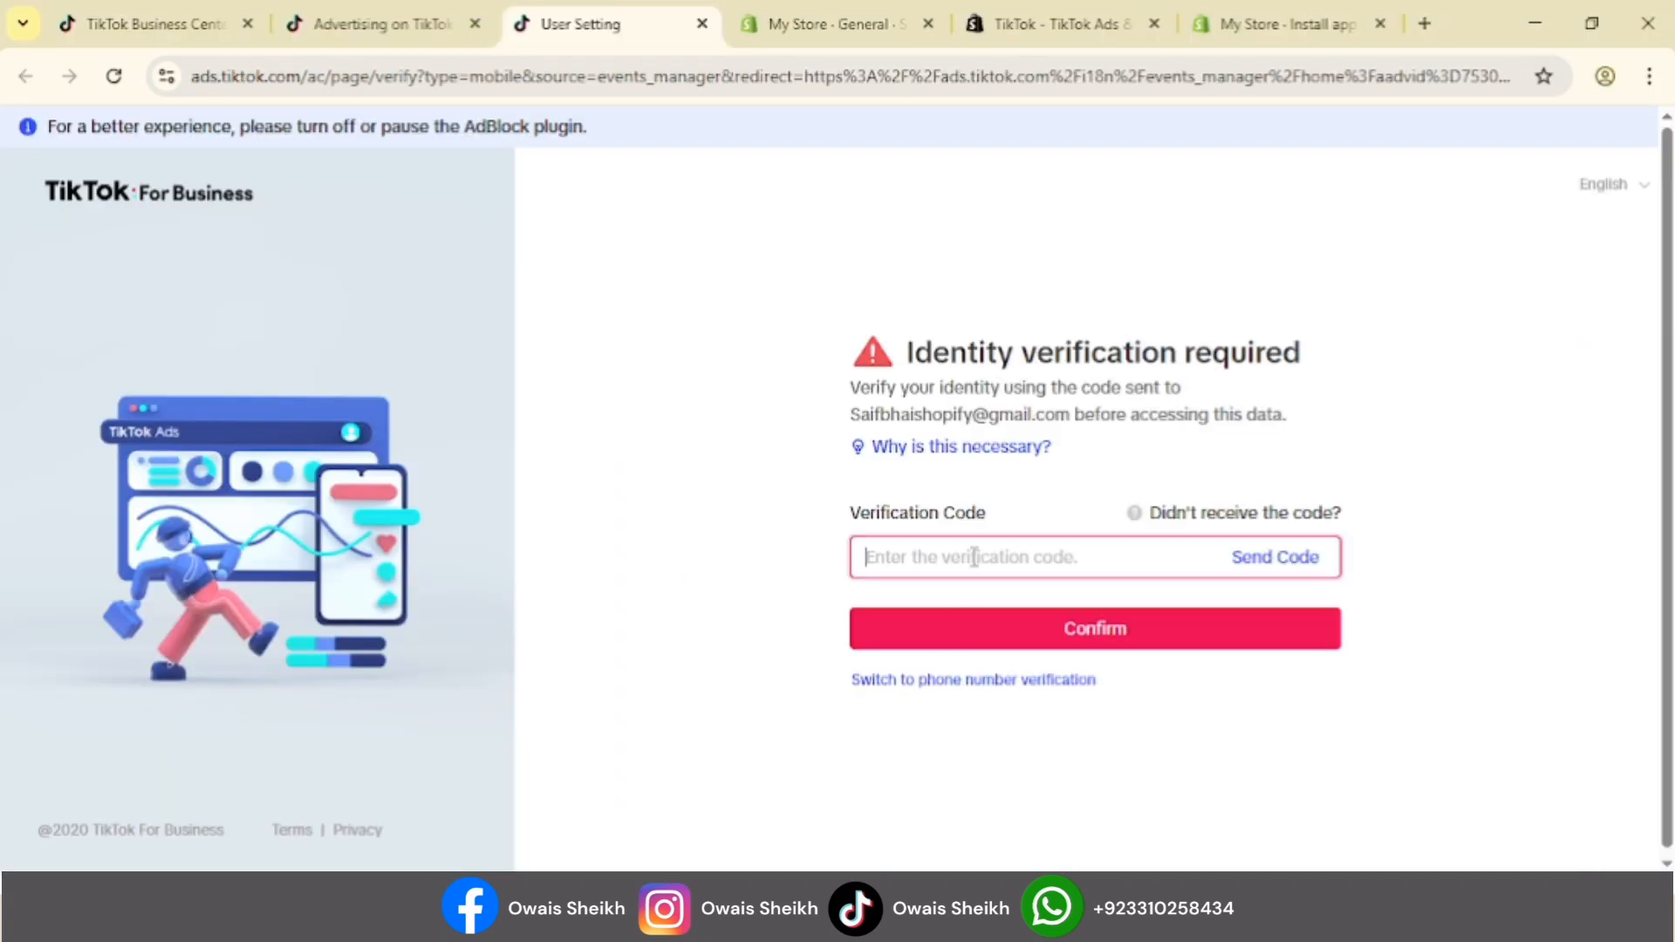
{"action": "key", "text": "ctrl+v"}
{"action": "left_click", "coordinate": [981, 643]}
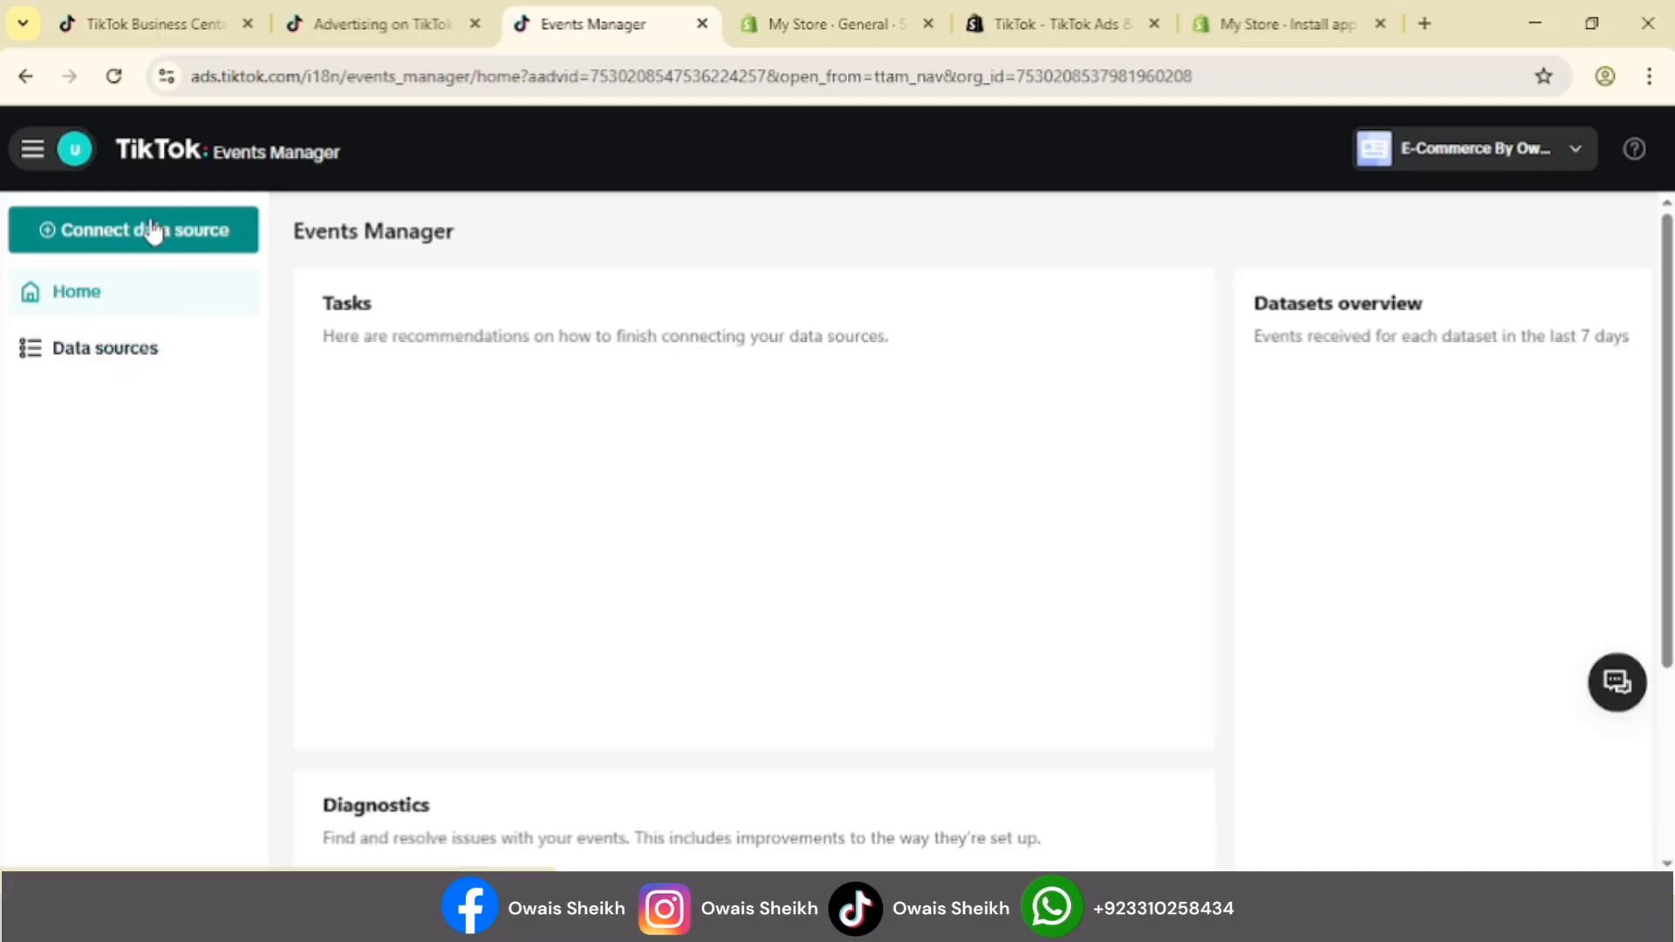
Start connecting a new data source in Events Manager, choose Web as its type and continue
{"action": "left_click", "coordinate": [152, 231]}
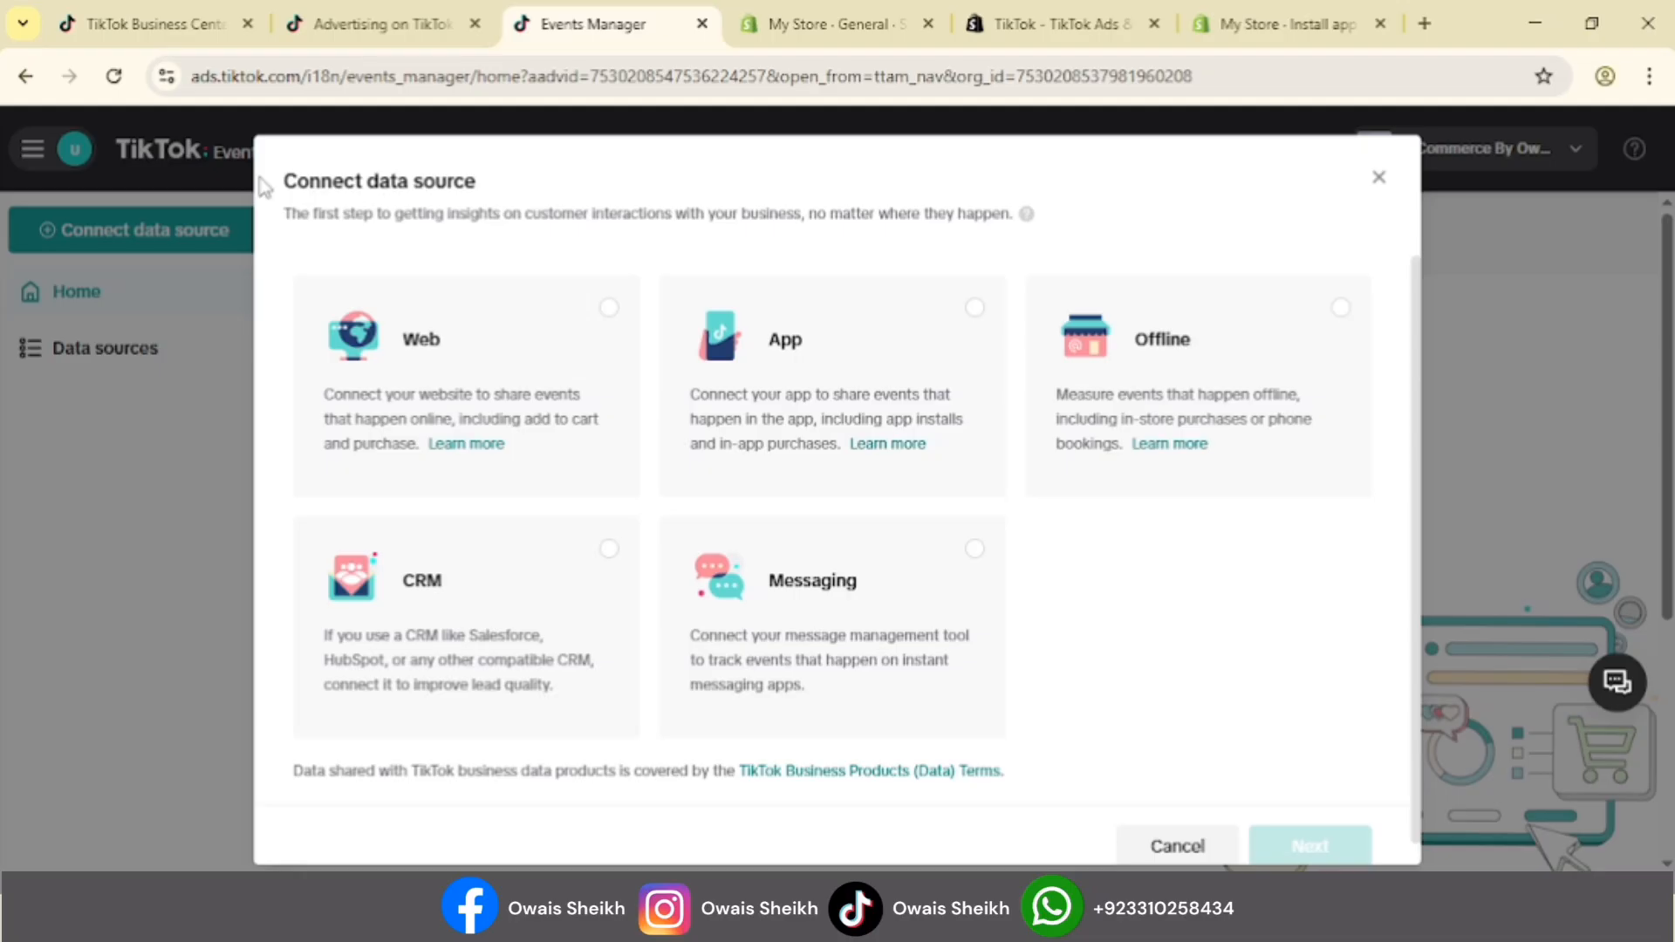
{"action": "left_click", "coordinate": [497, 356]}
{"action": "scroll", "coordinate": [1204, 680], "scroll_direction": "down", "scroll_amount": 1}
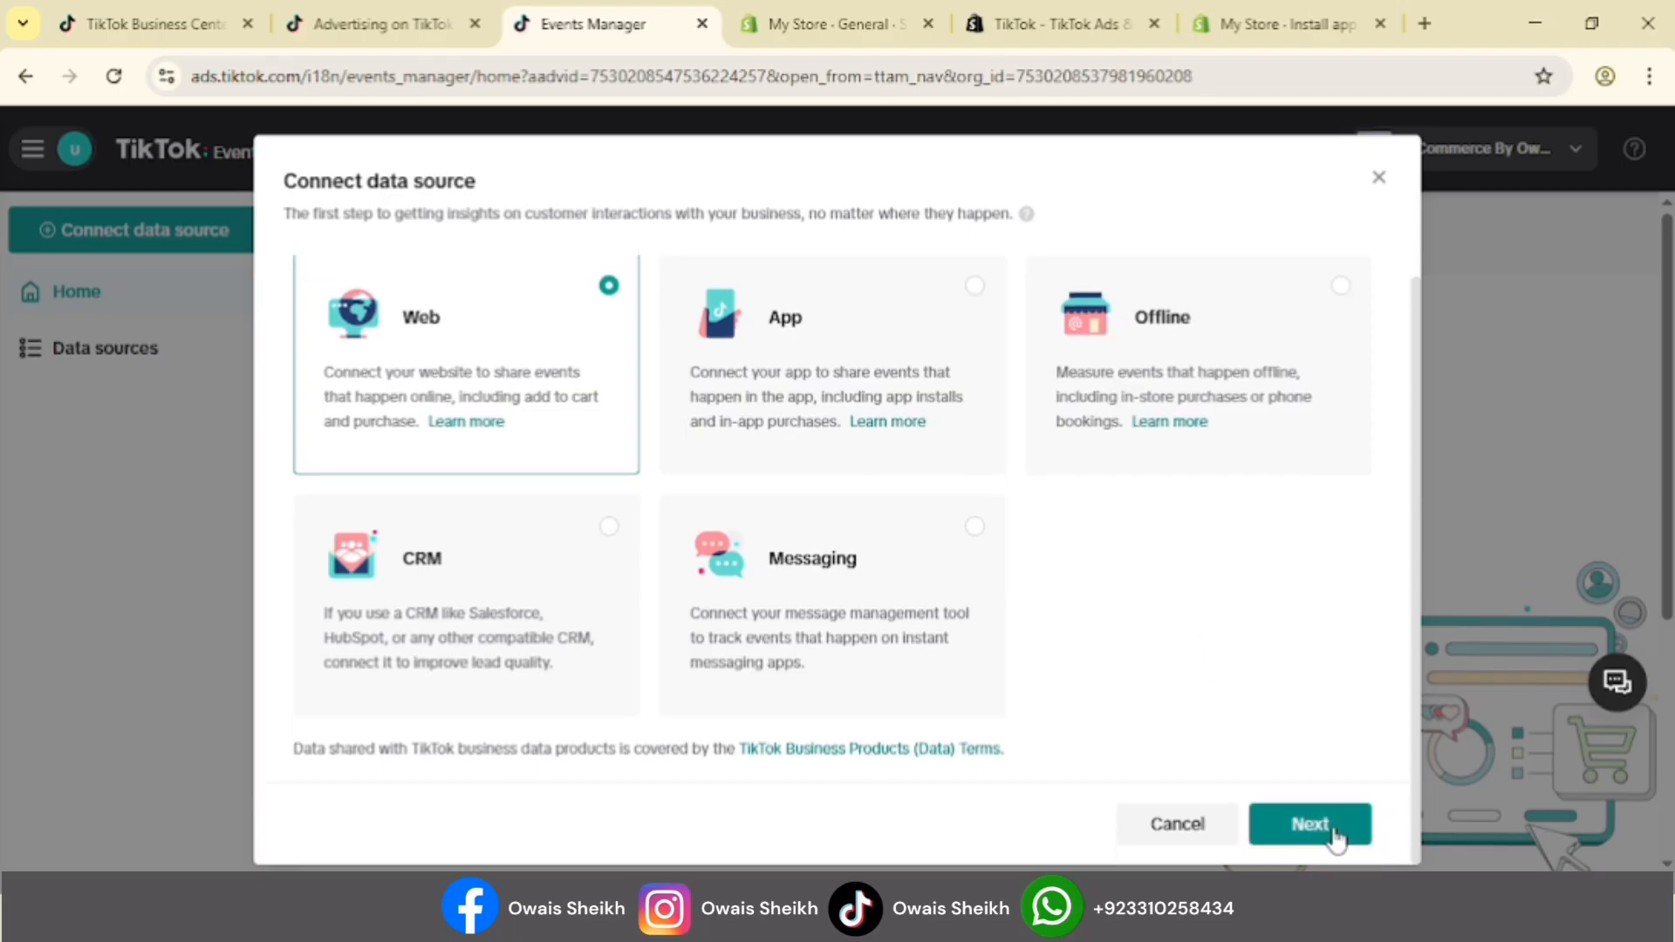
{"action": "left_click", "coordinate": [1333, 831]}
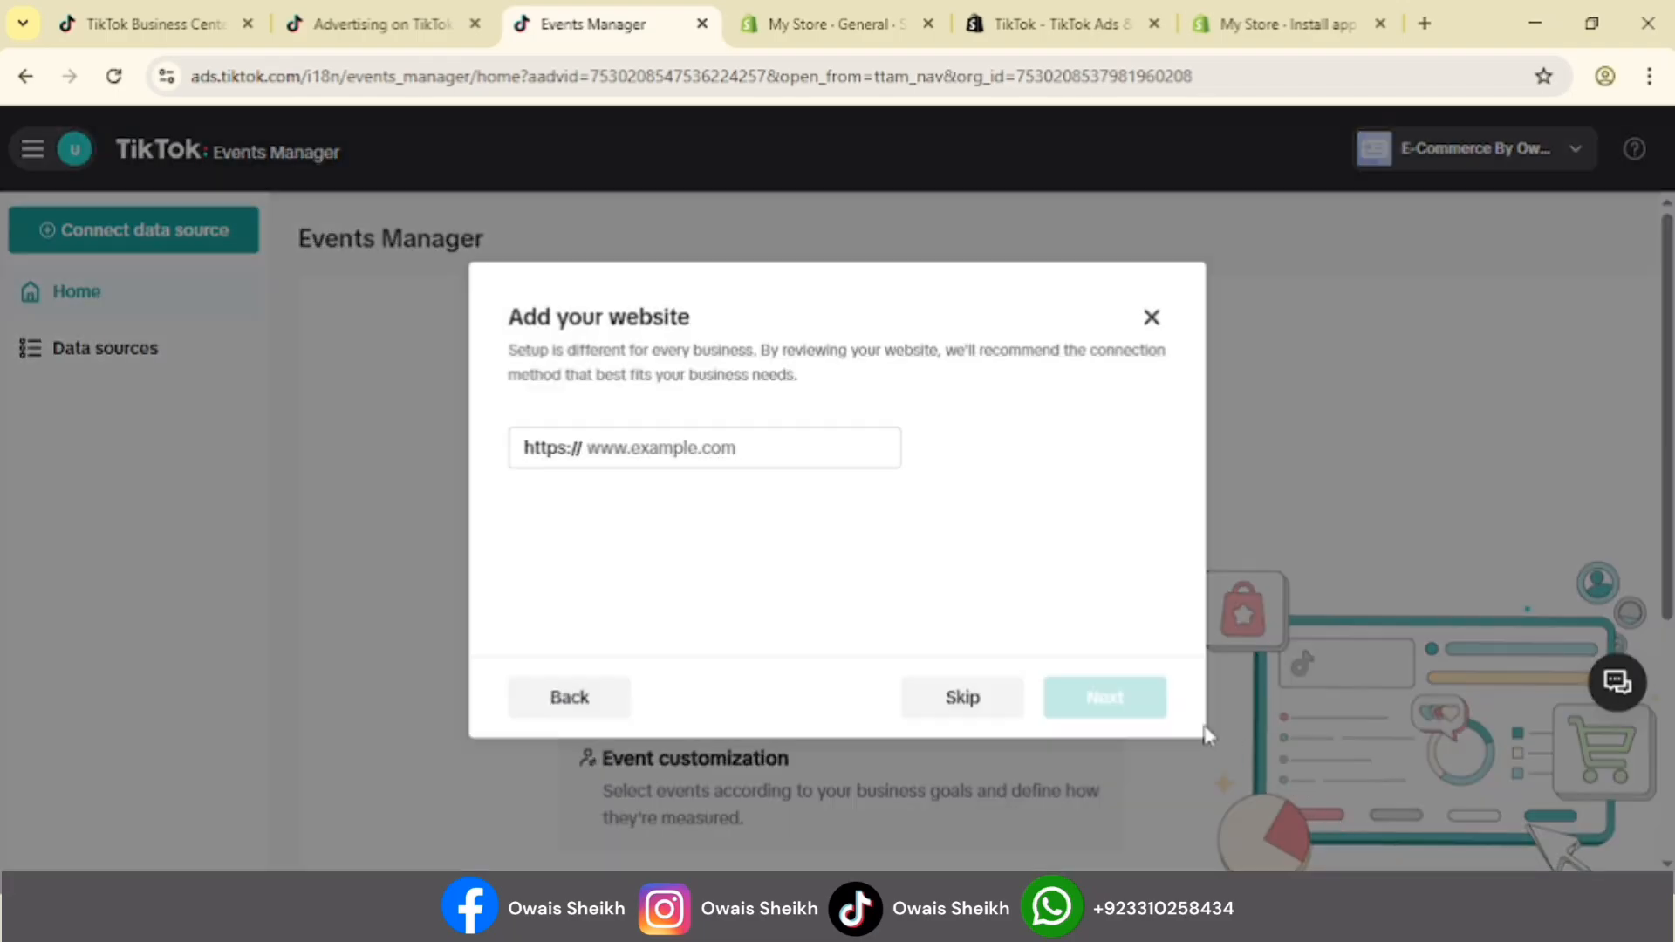
Switch to the Shopify admin, leave the general settings, open the online storefront and copy its web address
{"action": "left_click", "coordinate": [729, 457]}
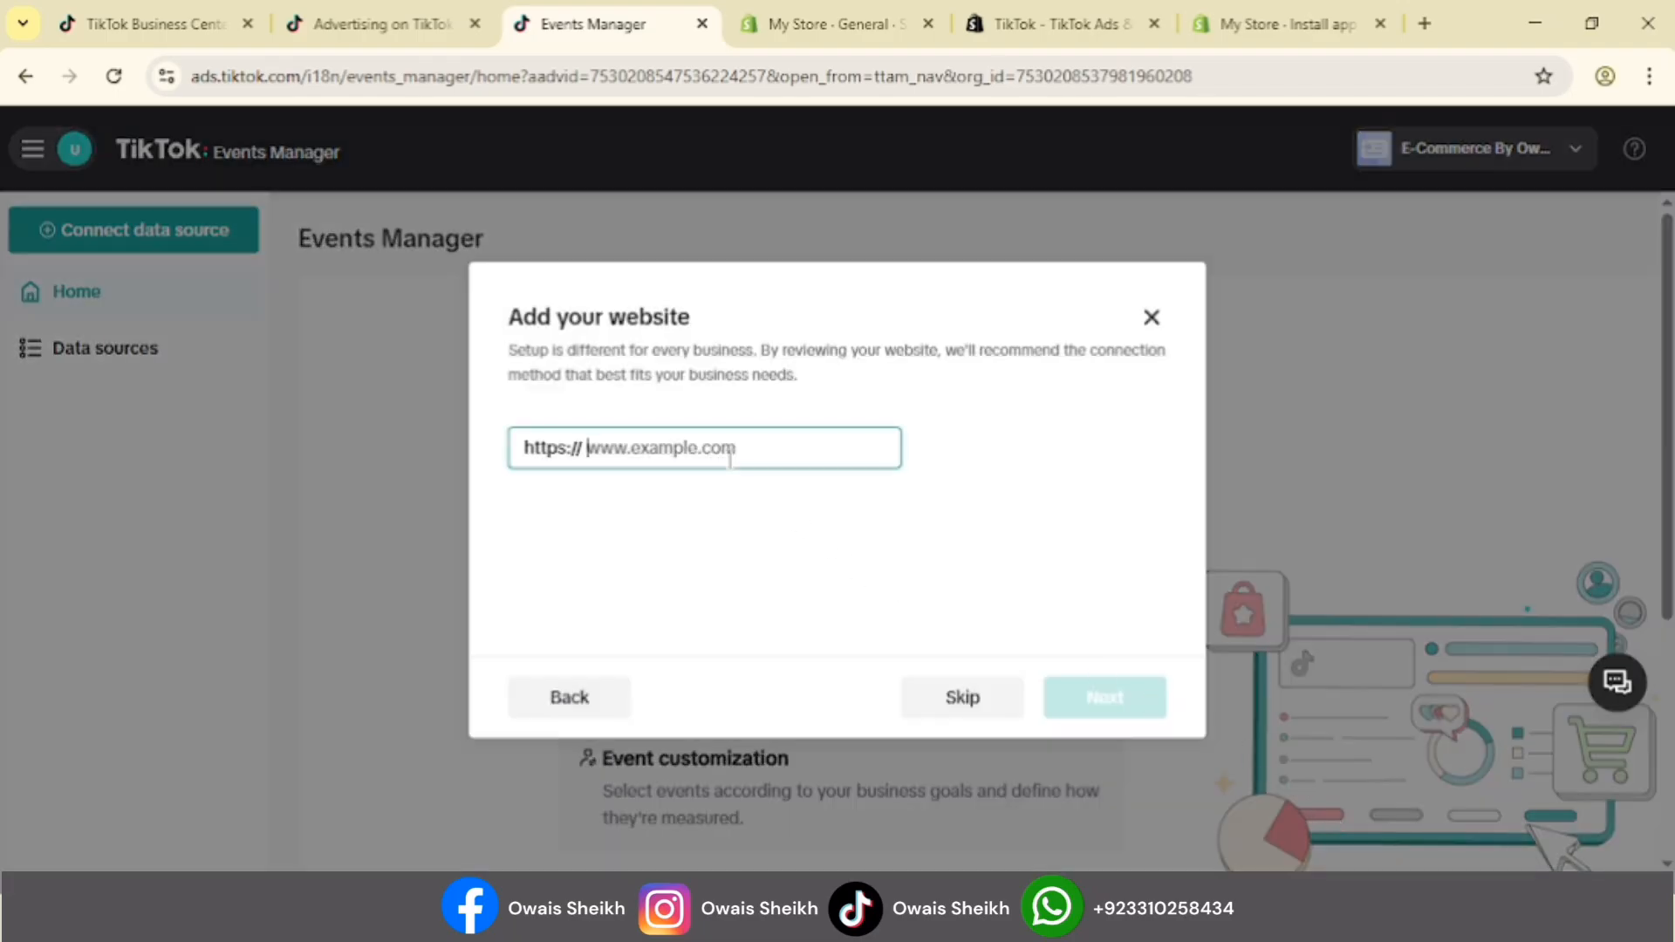
{"action": "left_click", "coordinate": [1260, 10]}
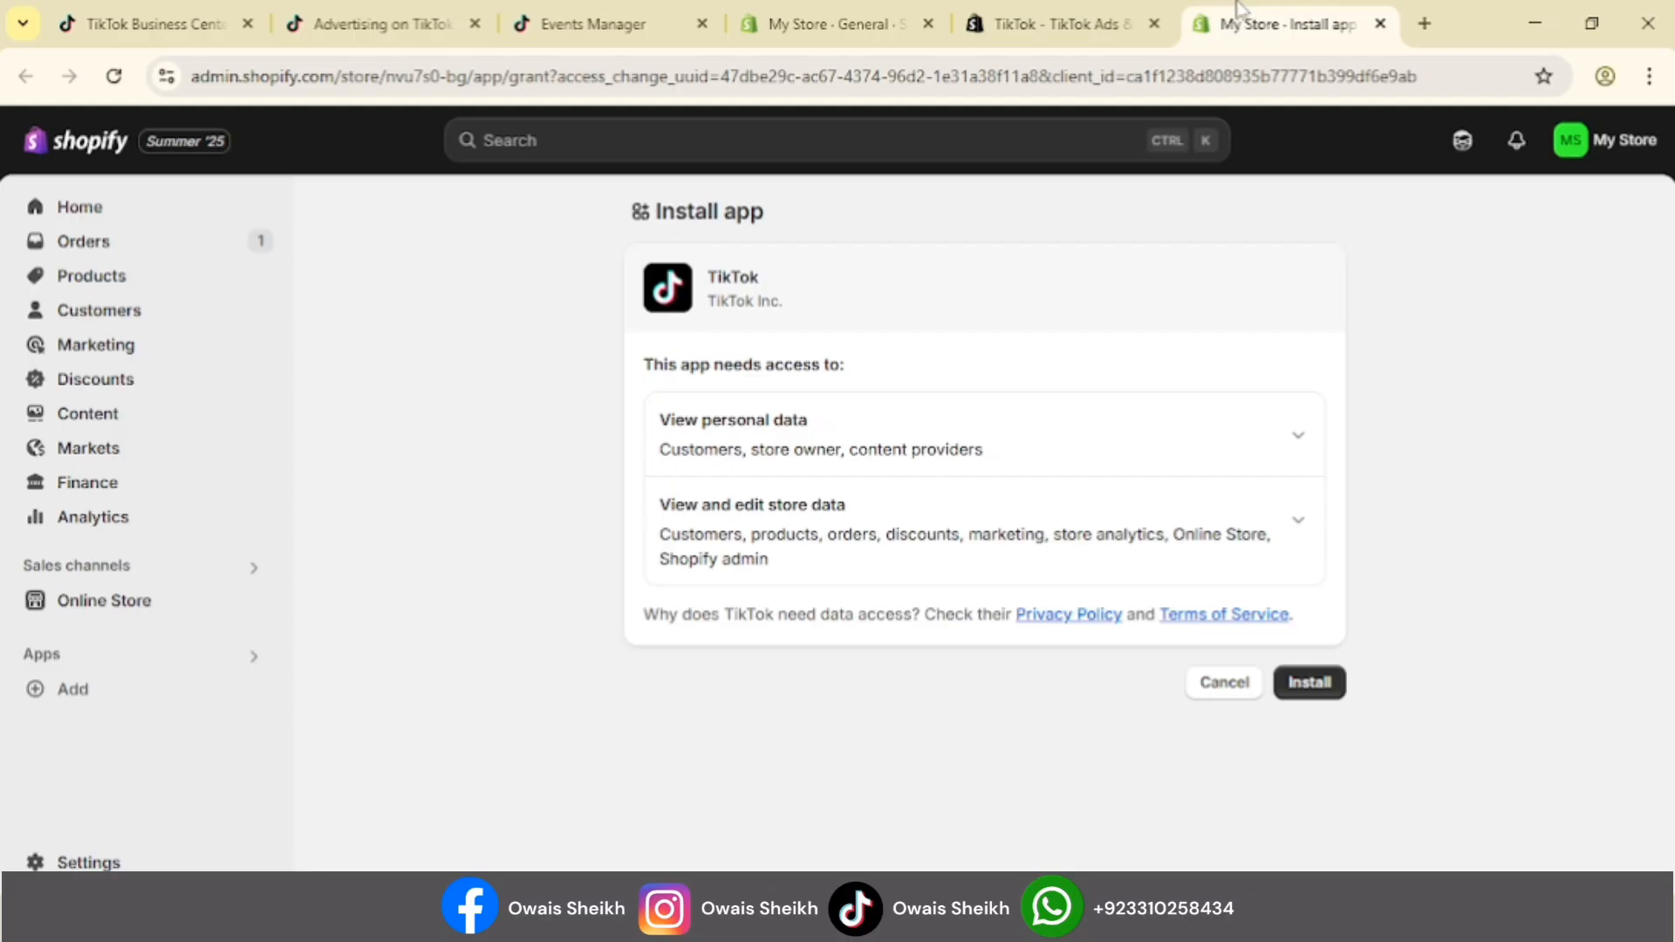
{"action": "left_click", "coordinate": [795, 10]}
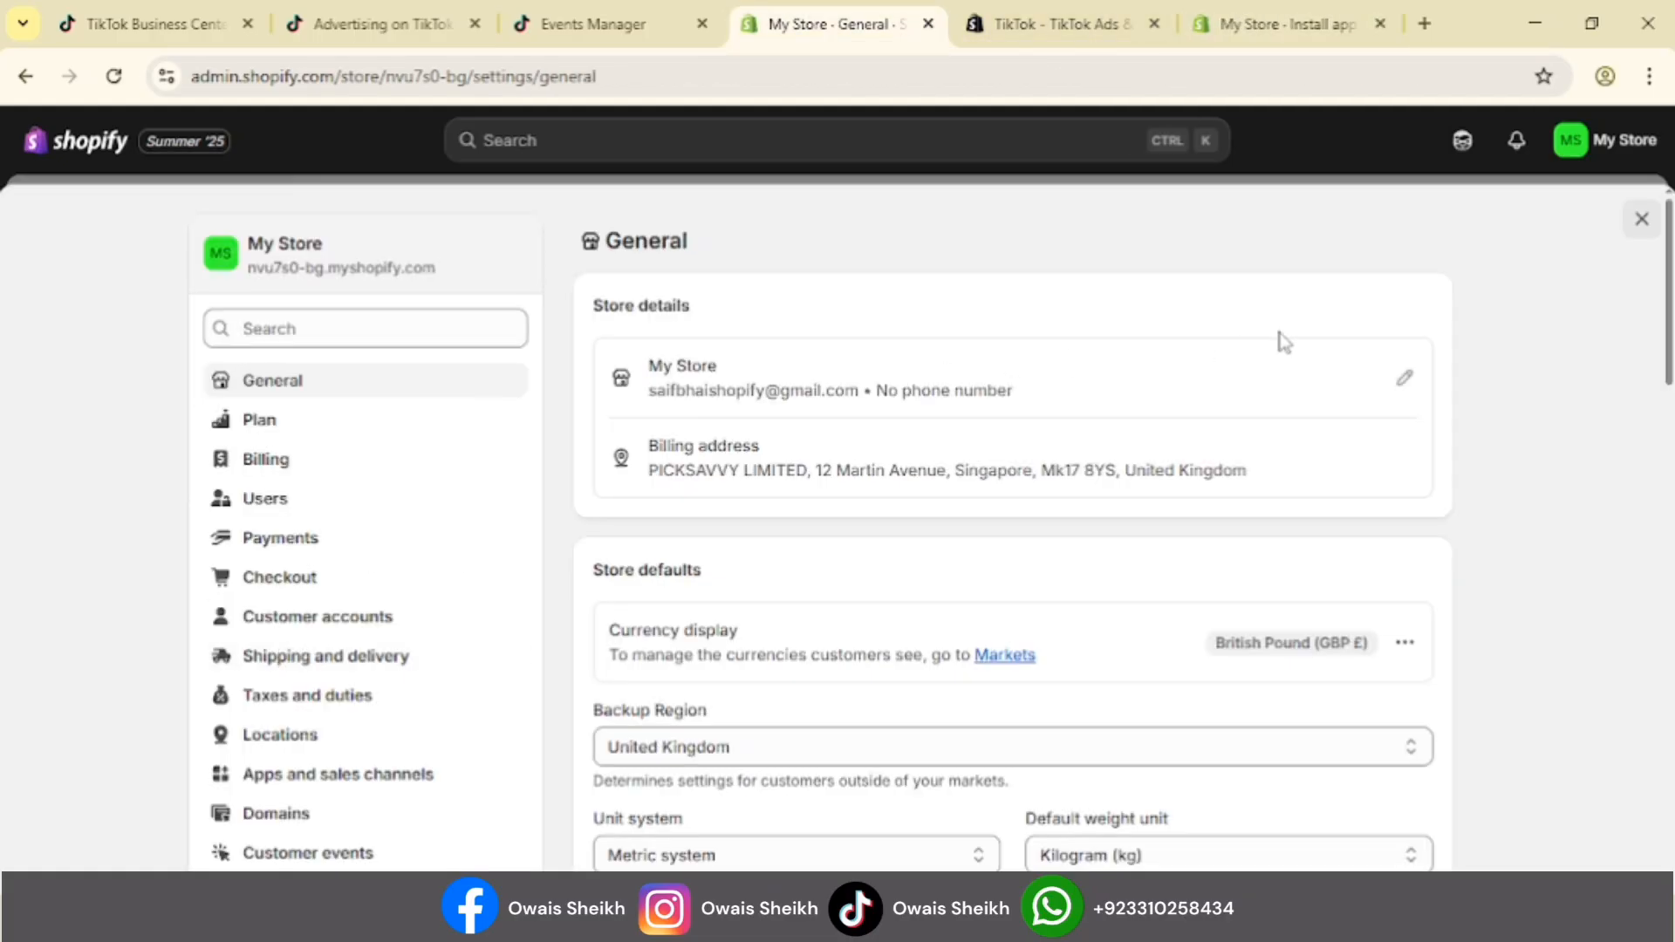
{"action": "left_click", "coordinate": [1639, 221]}
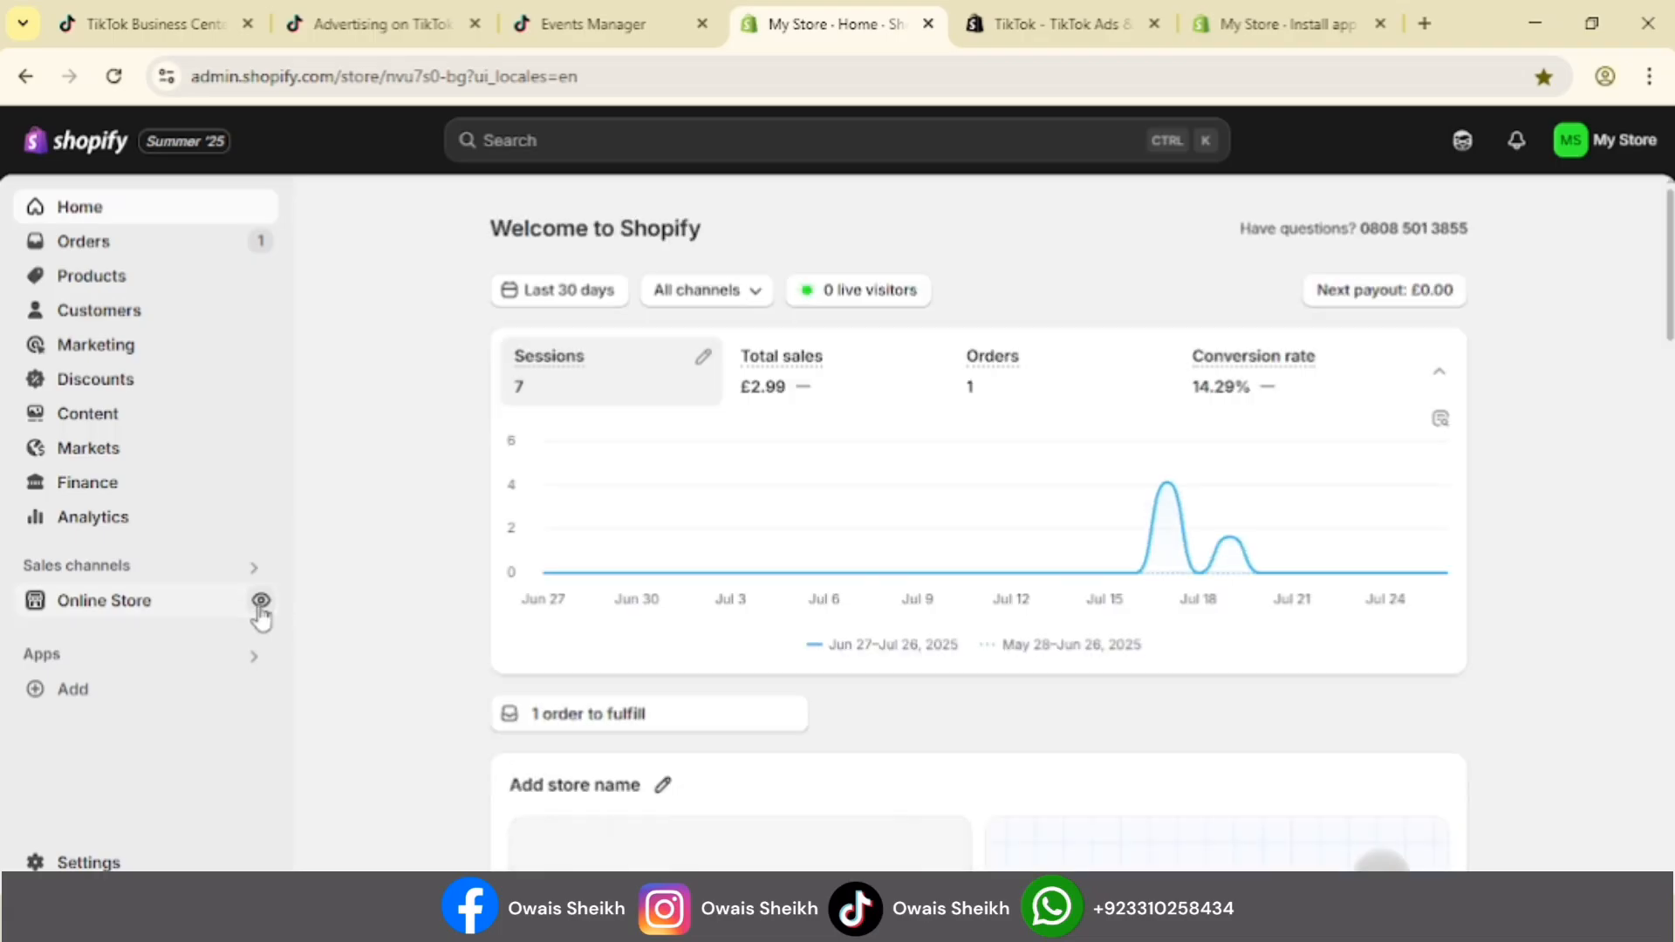
{"action": "left_click", "coordinate": [261, 602]}
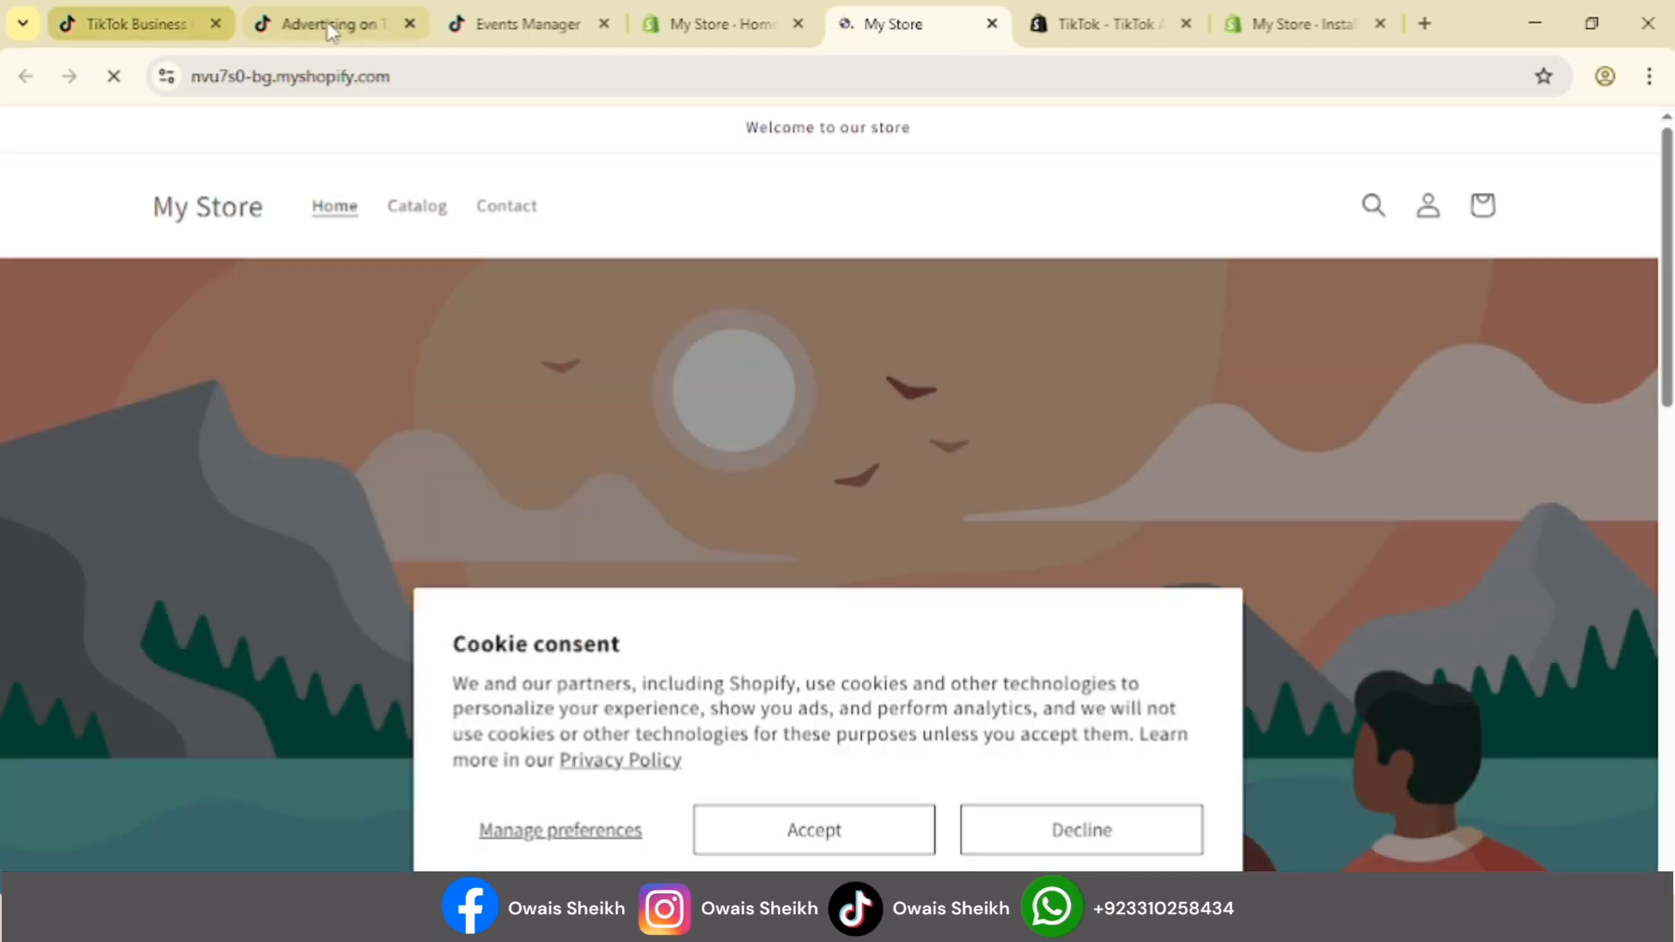
{"action": "left_click_drag", "start_coordinate": [419, 75], "coordinate": [127, 133]}
{"action": "key", "text": "ctrl+c"}
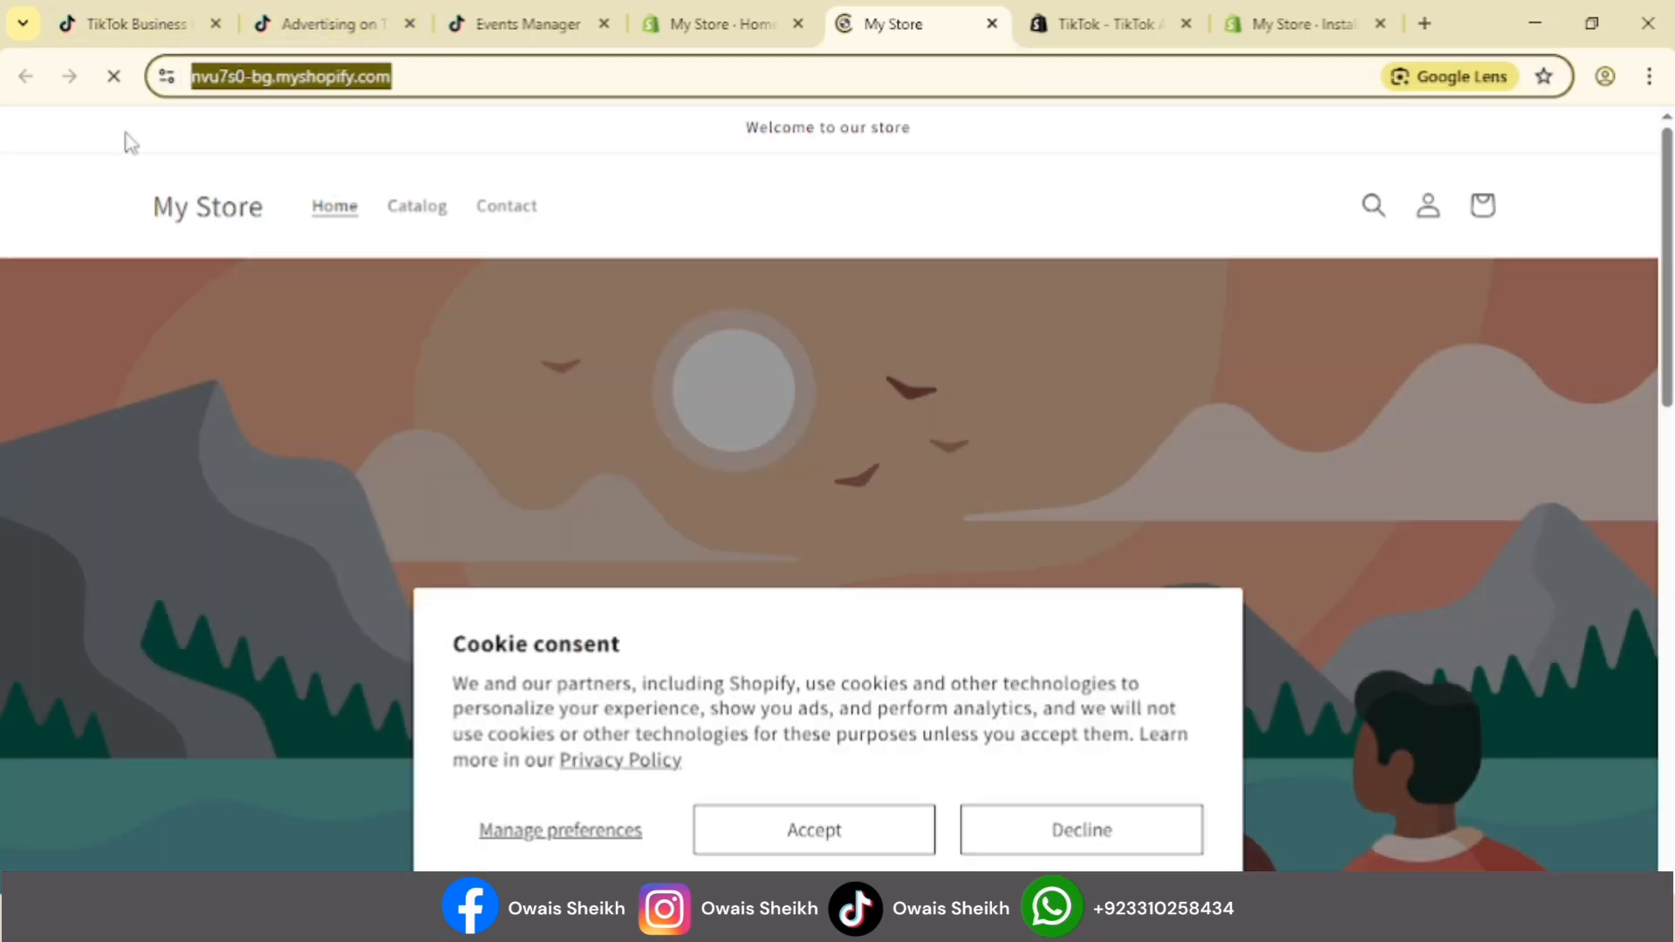
Return to Events Manager, enter nvu7s0-bg.myshopify.com as the website to connect and continue
{"action": "left_click", "coordinate": [698, 23]}
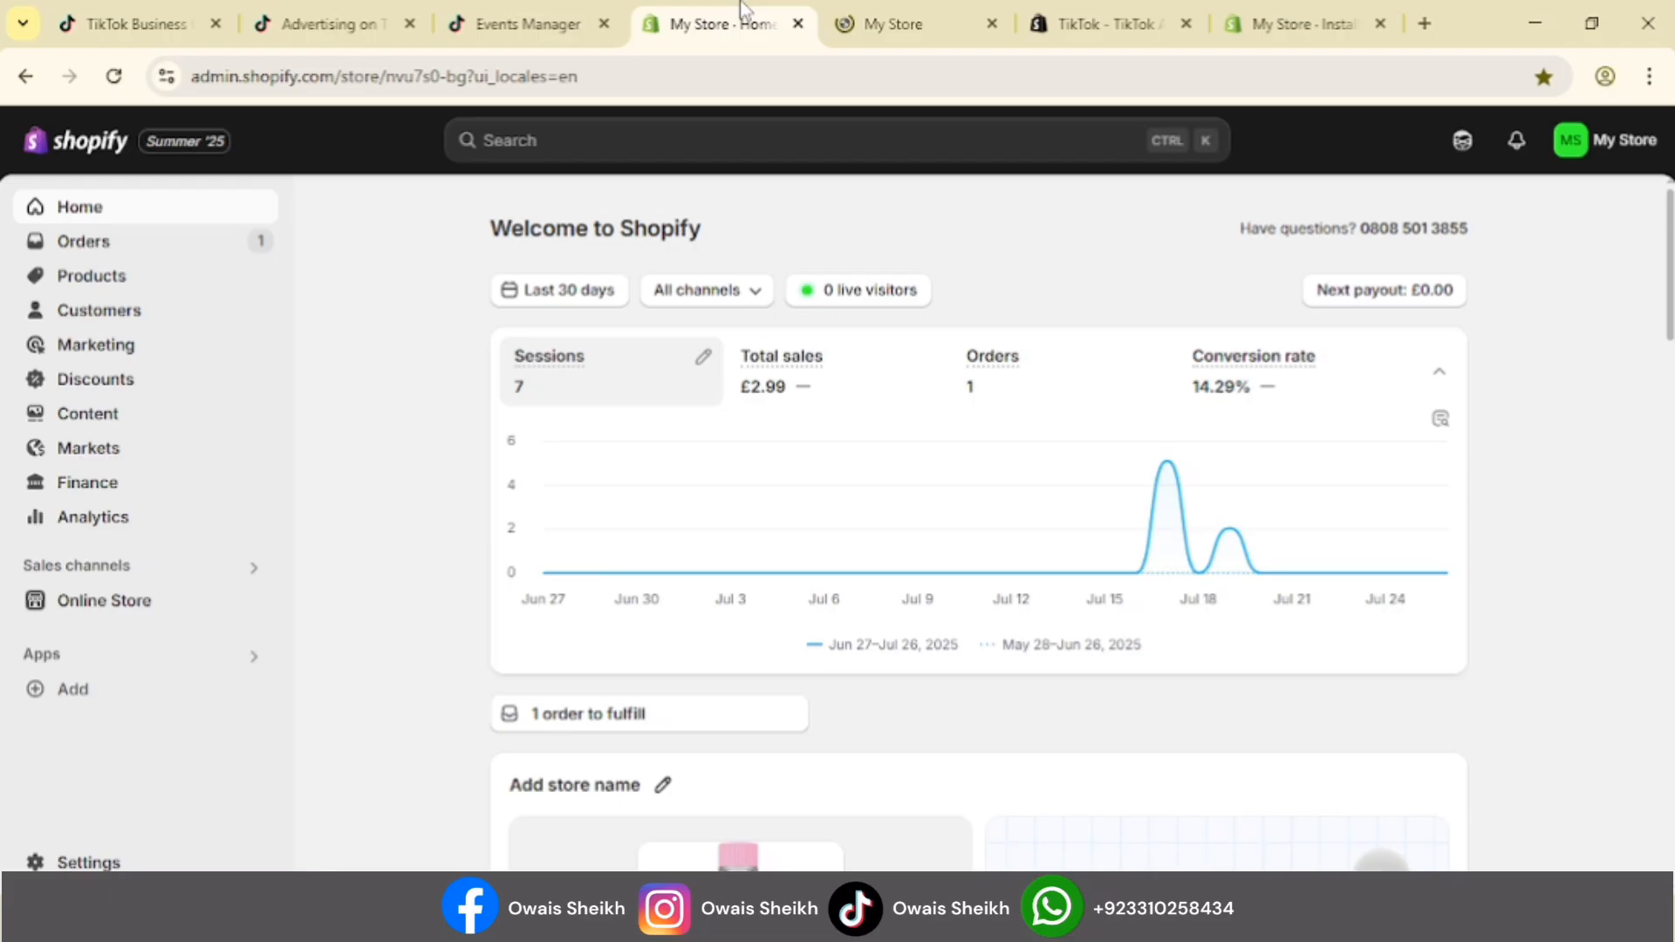
{"action": "left_click", "coordinate": [583, 11]}
{"action": "left_click", "coordinate": [676, 445]}
{"action": "key", "text": "ctrl+v"}
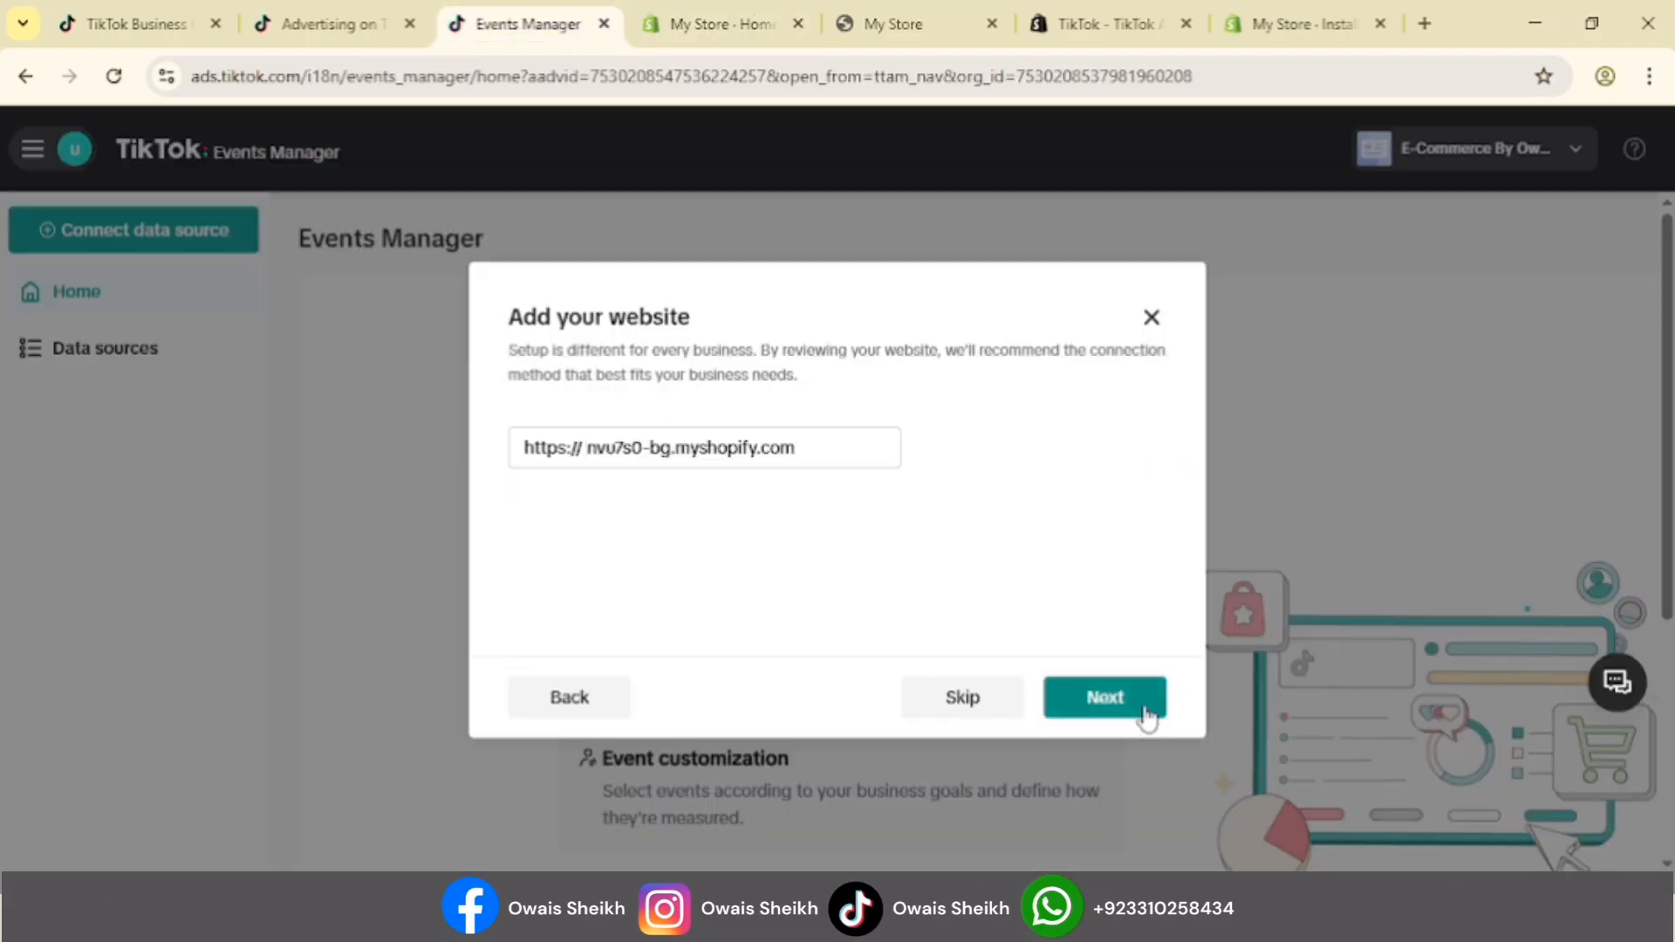
{"action": "left_click", "coordinate": [1127, 713]}
{"action": "left_click", "coordinate": [1127, 715]}
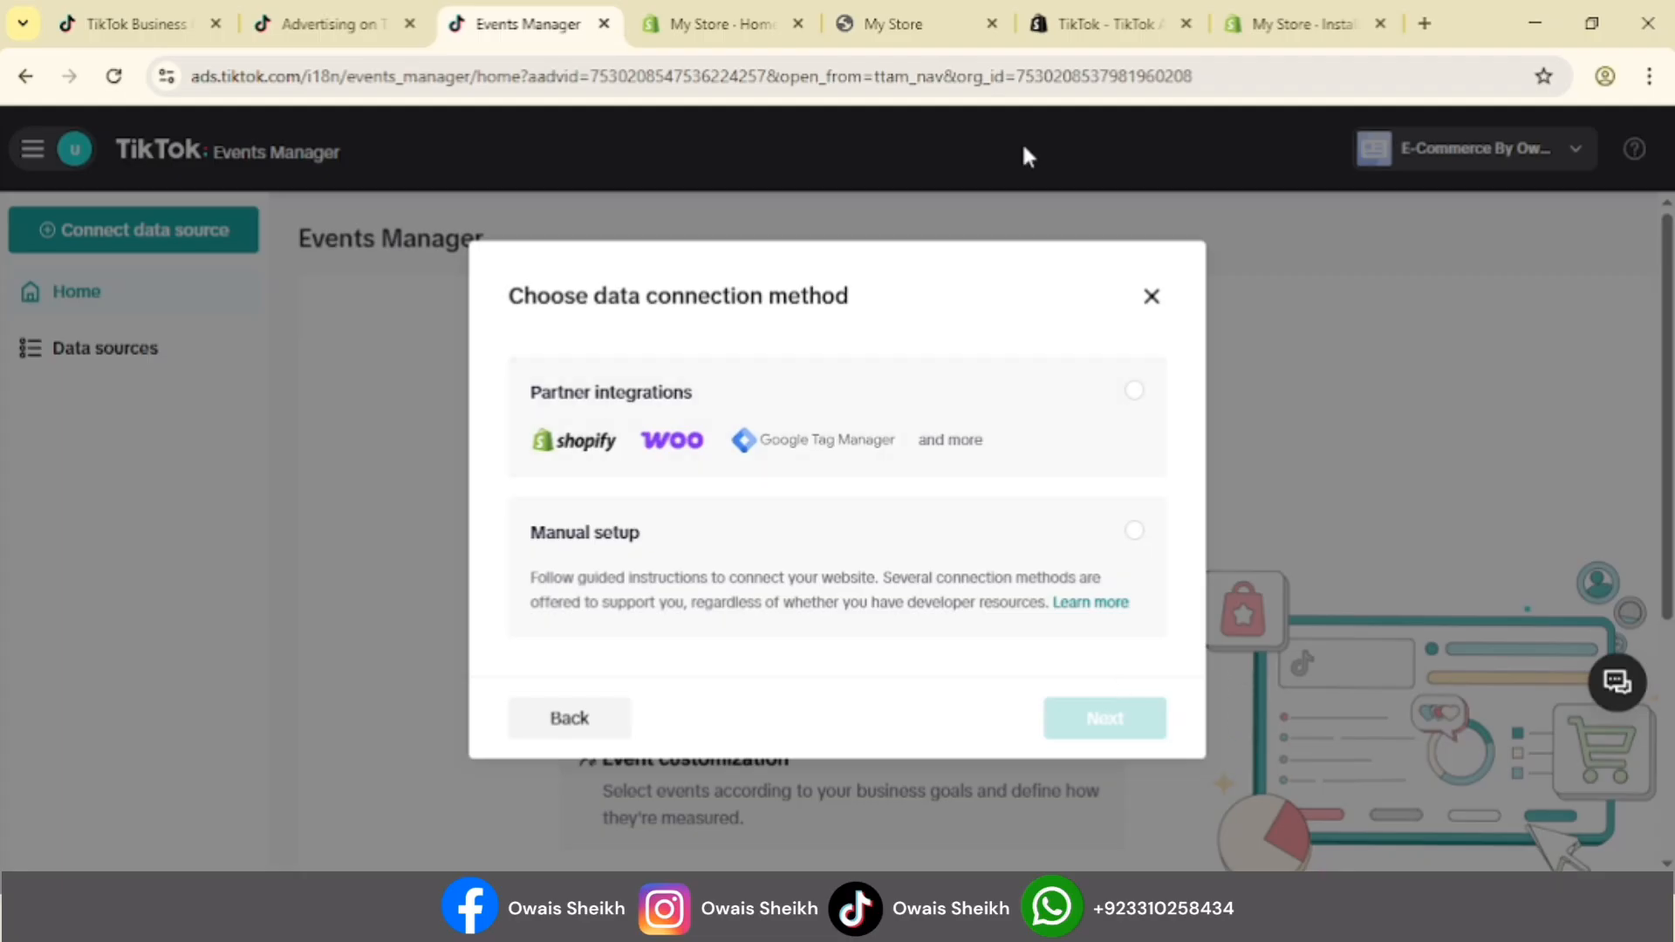
Choose Manual setup as the data connection method, with TikTok Pixel + Events API as the manual connection type
{"action": "left_click", "coordinate": [1038, 15]}
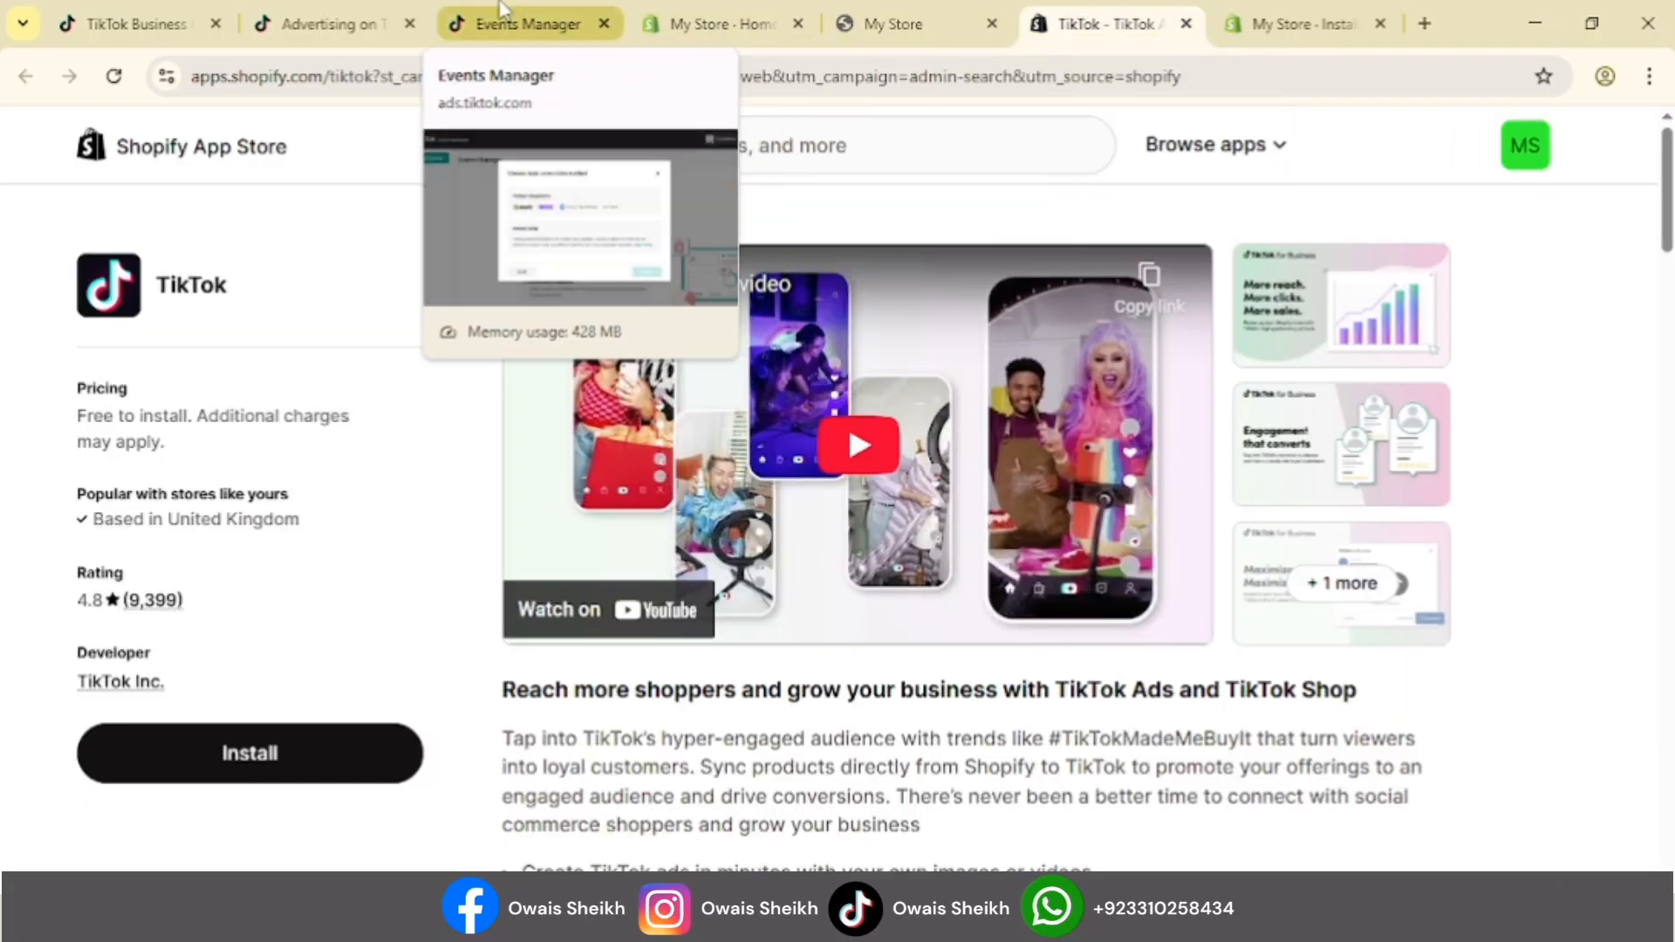
{"action": "left_click", "coordinate": [516, 12]}
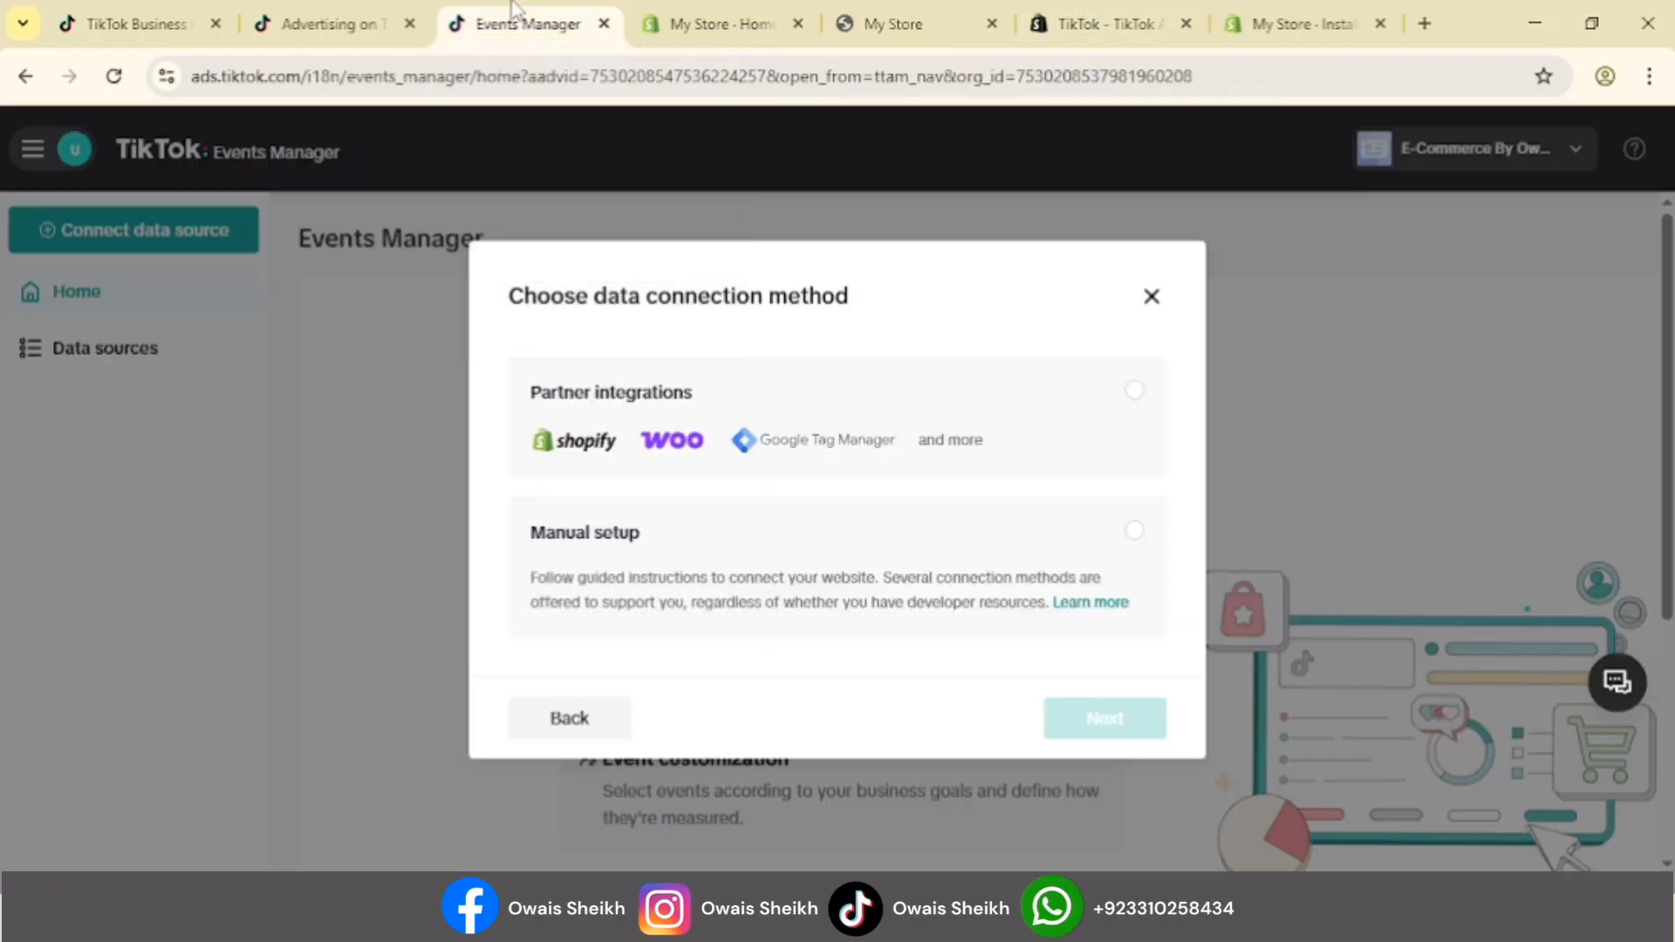
{"action": "left_click", "coordinate": [609, 543]}
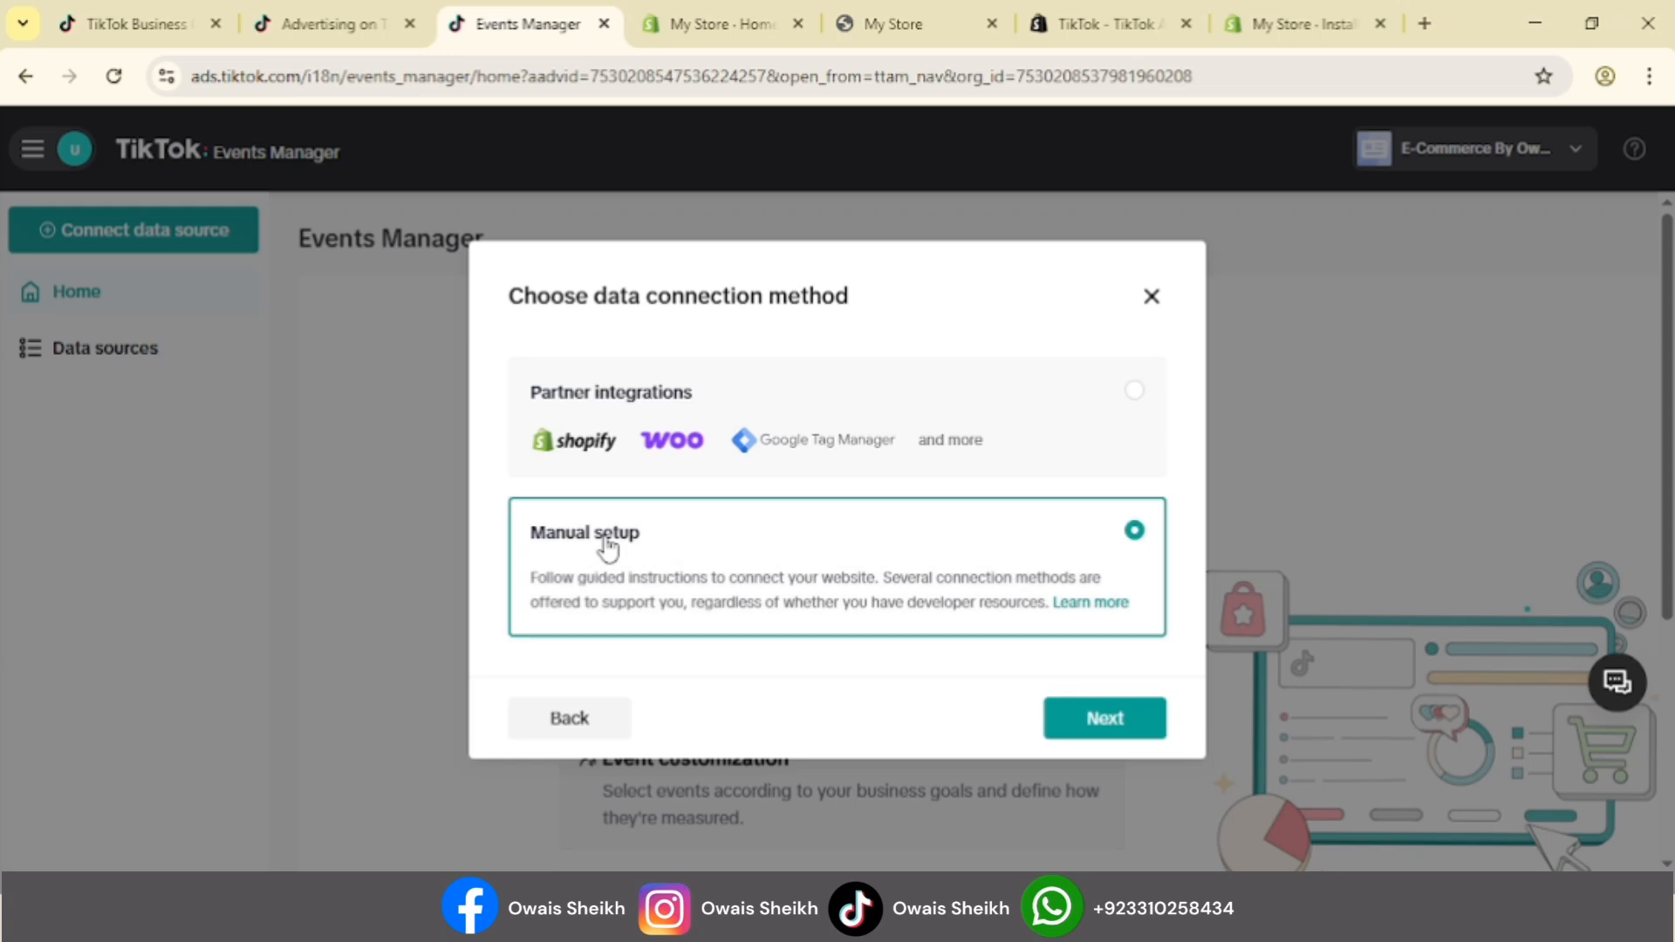
{"action": "left_click", "coordinate": [1079, 726]}
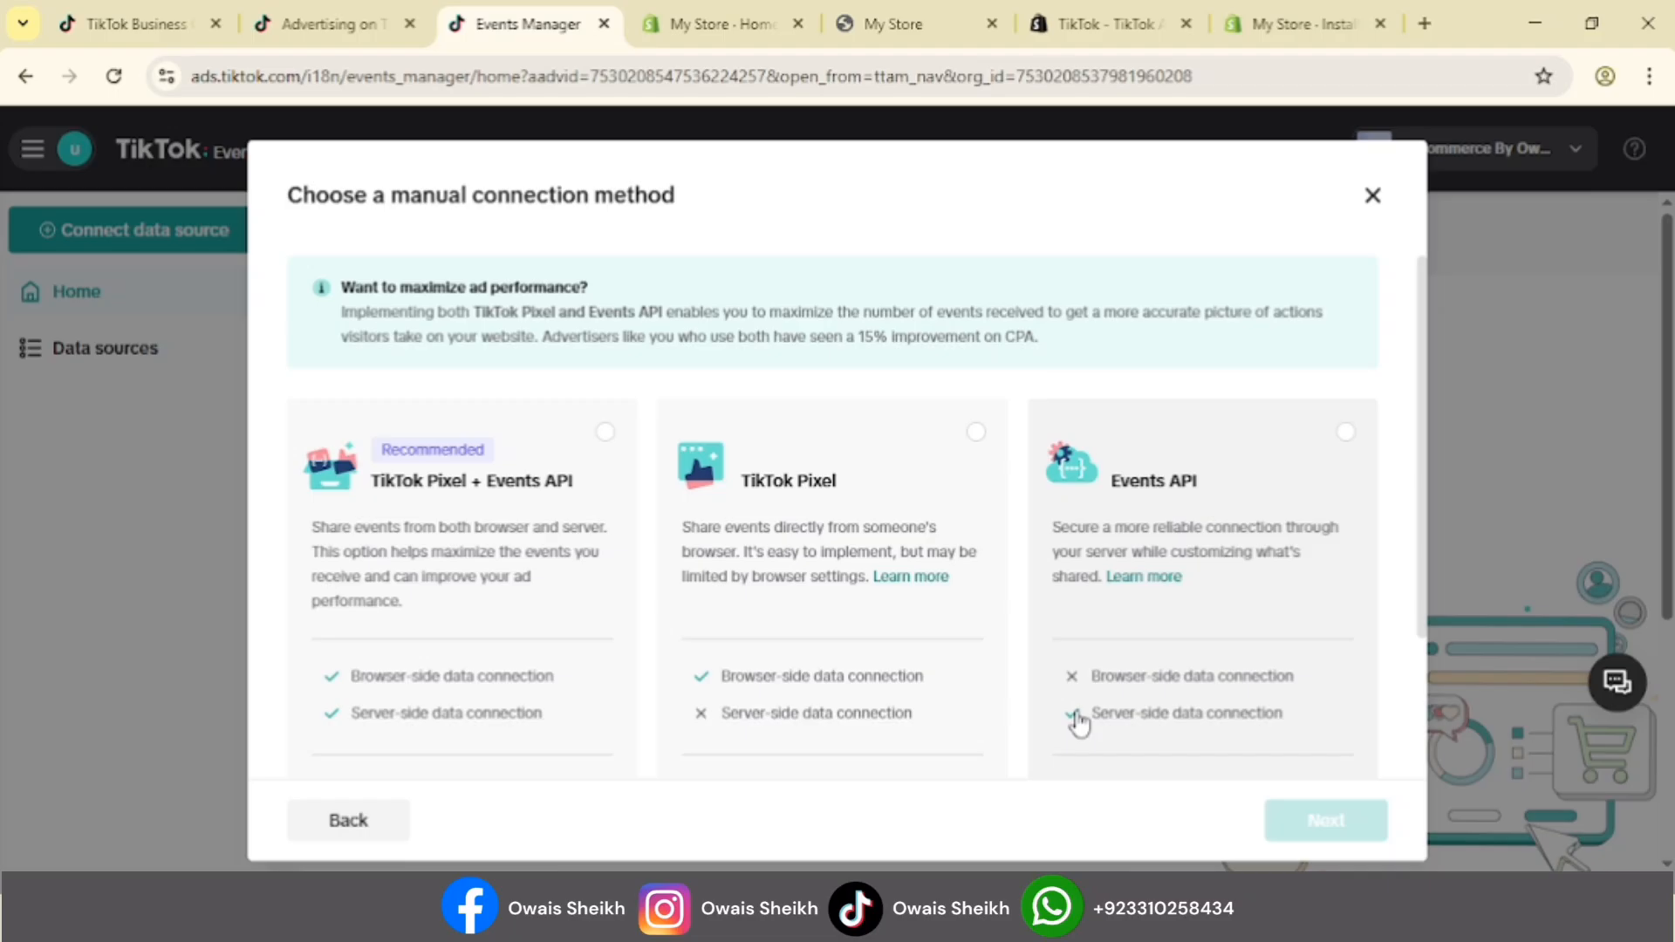
{"action": "left_click", "coordinate": [460, 533]}
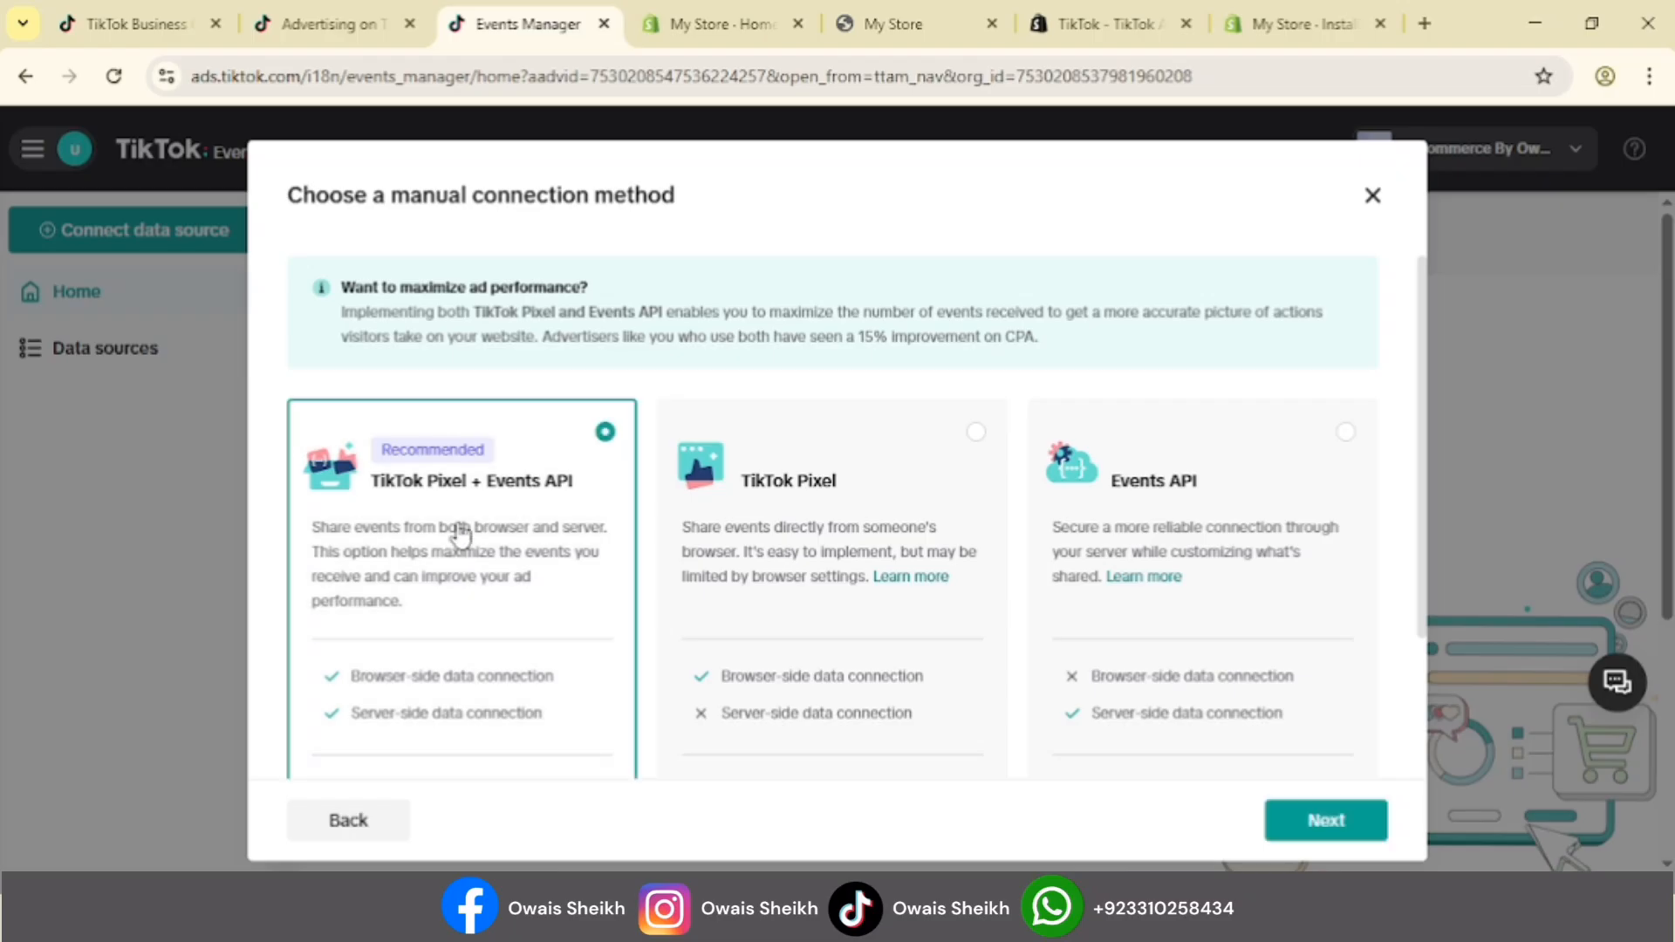
{"action": "left_click", "coordinate": [1287, 832]}
Name the new pixel "tiktok pixel"
{"action": "left_click", "coordinate": [621, 324]}
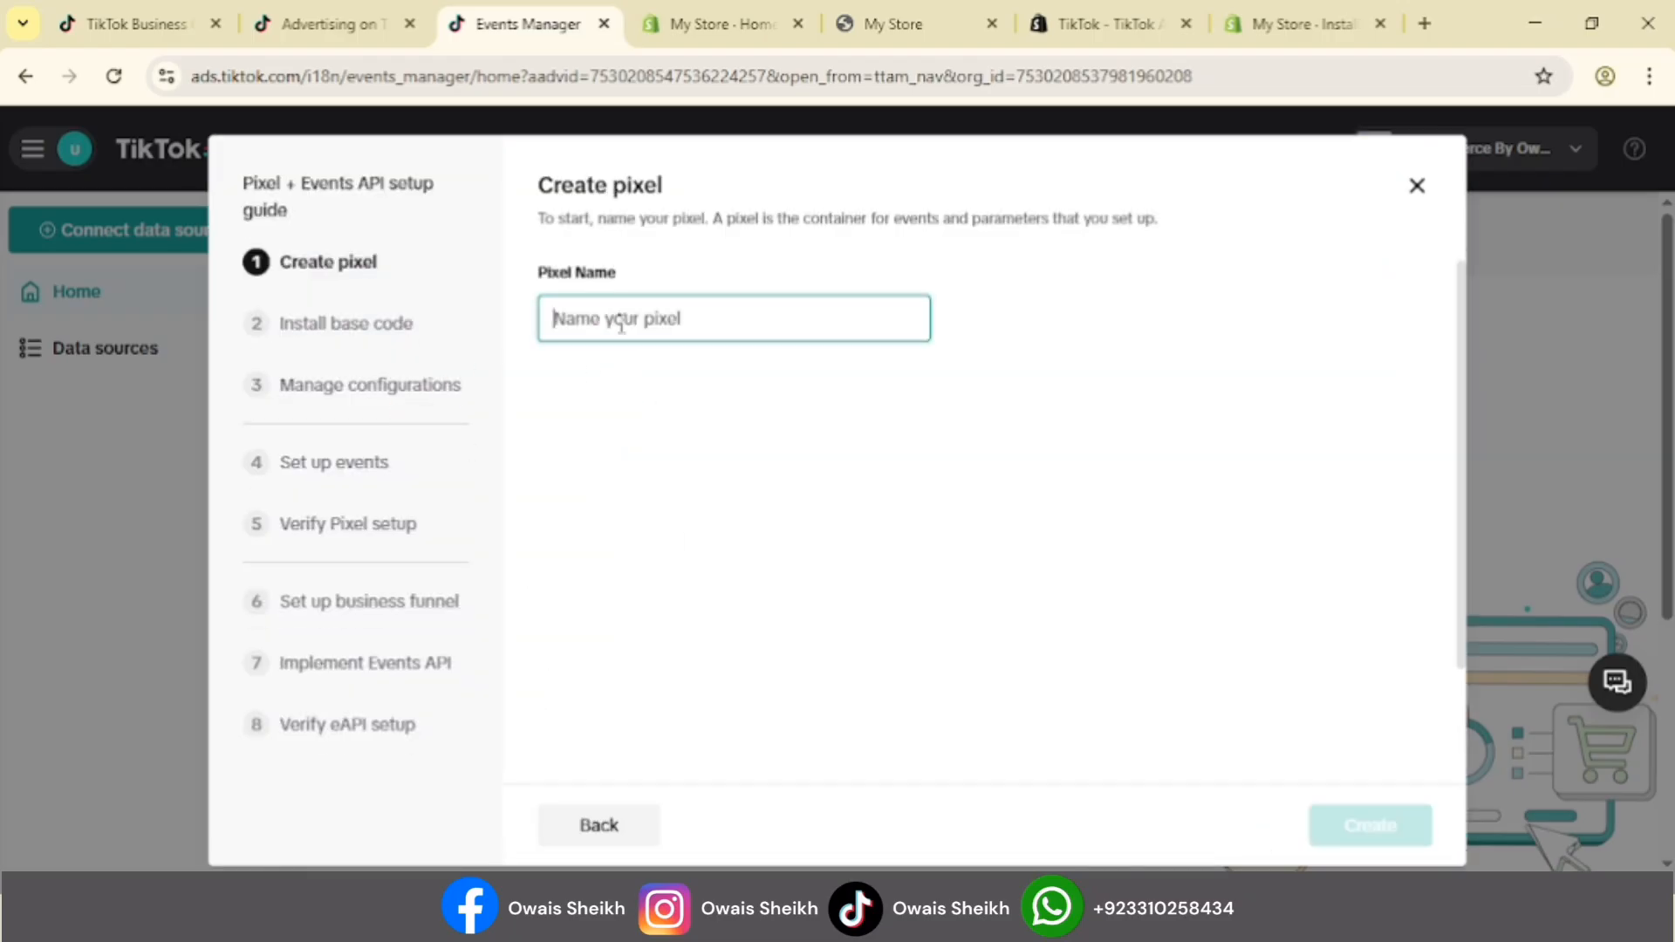
{"action": "left_click", "coordinate": [679, 16]}
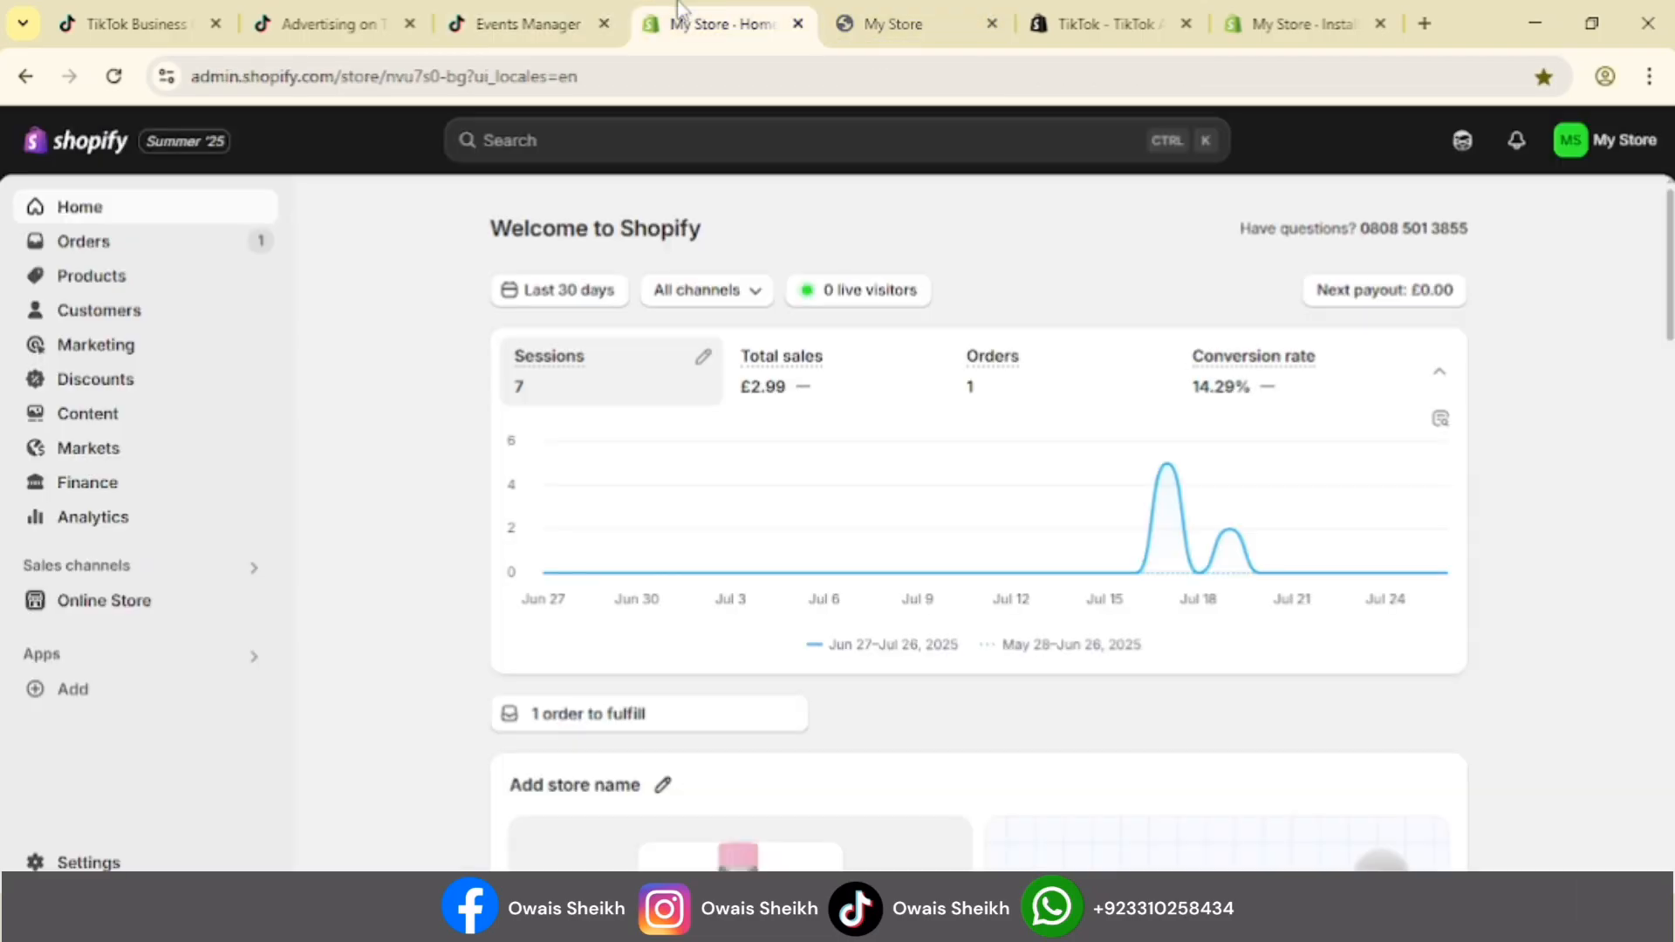
{"action": "left_click", "coordinate": [530, 21]}
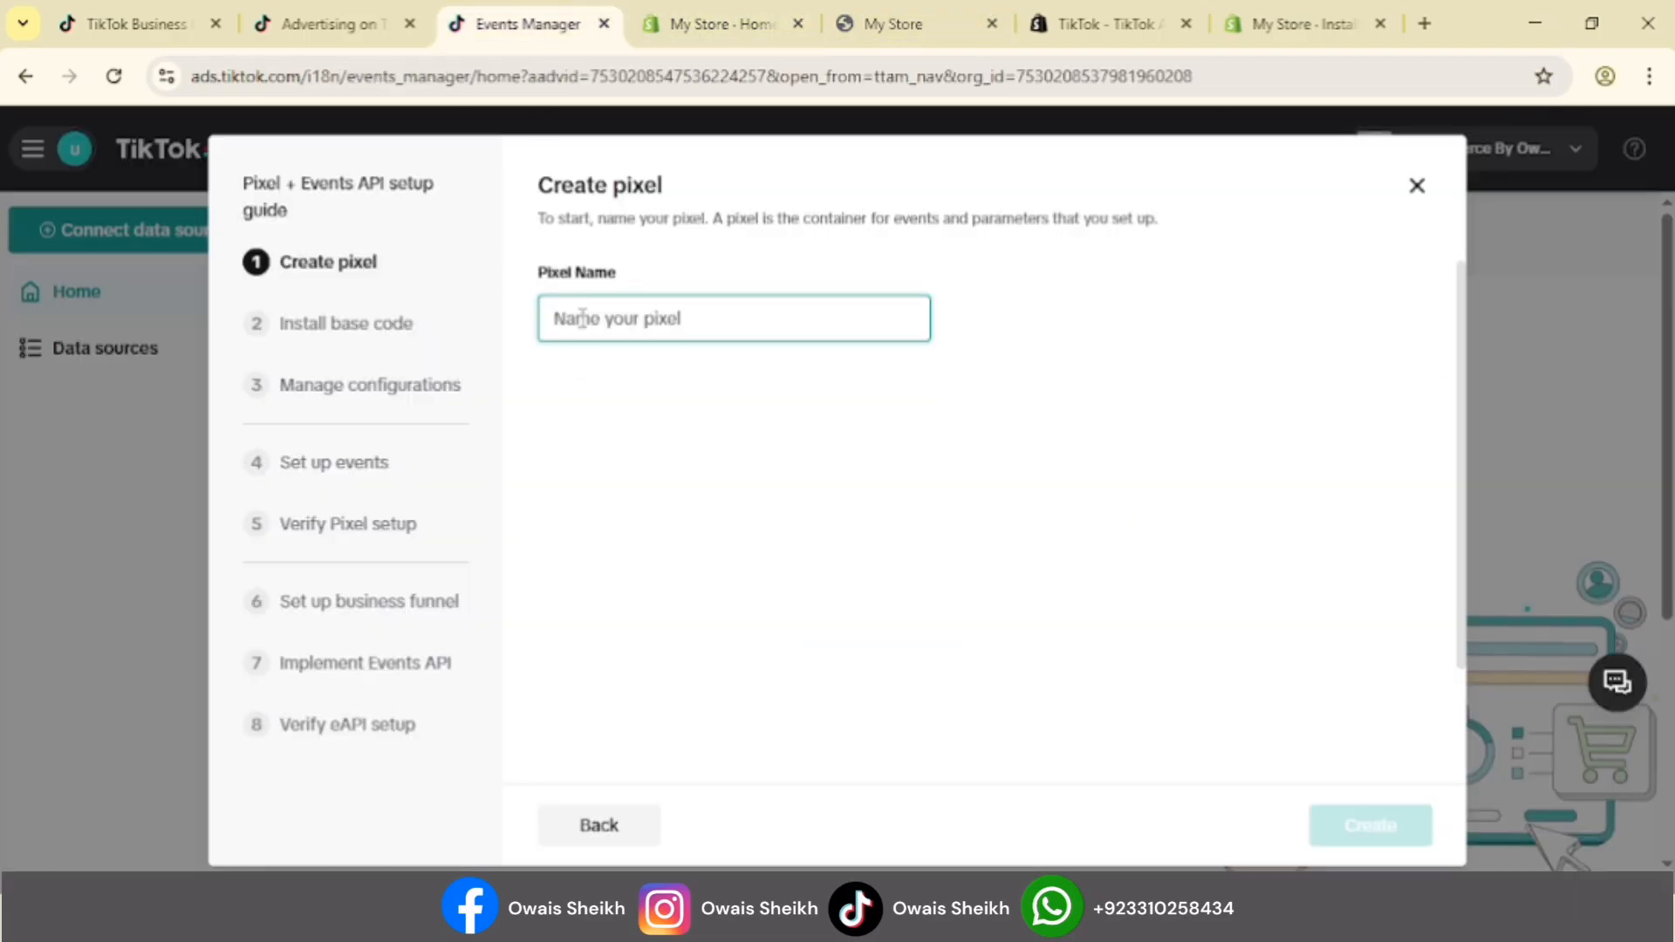
{"action": "type", "text": "ti"}
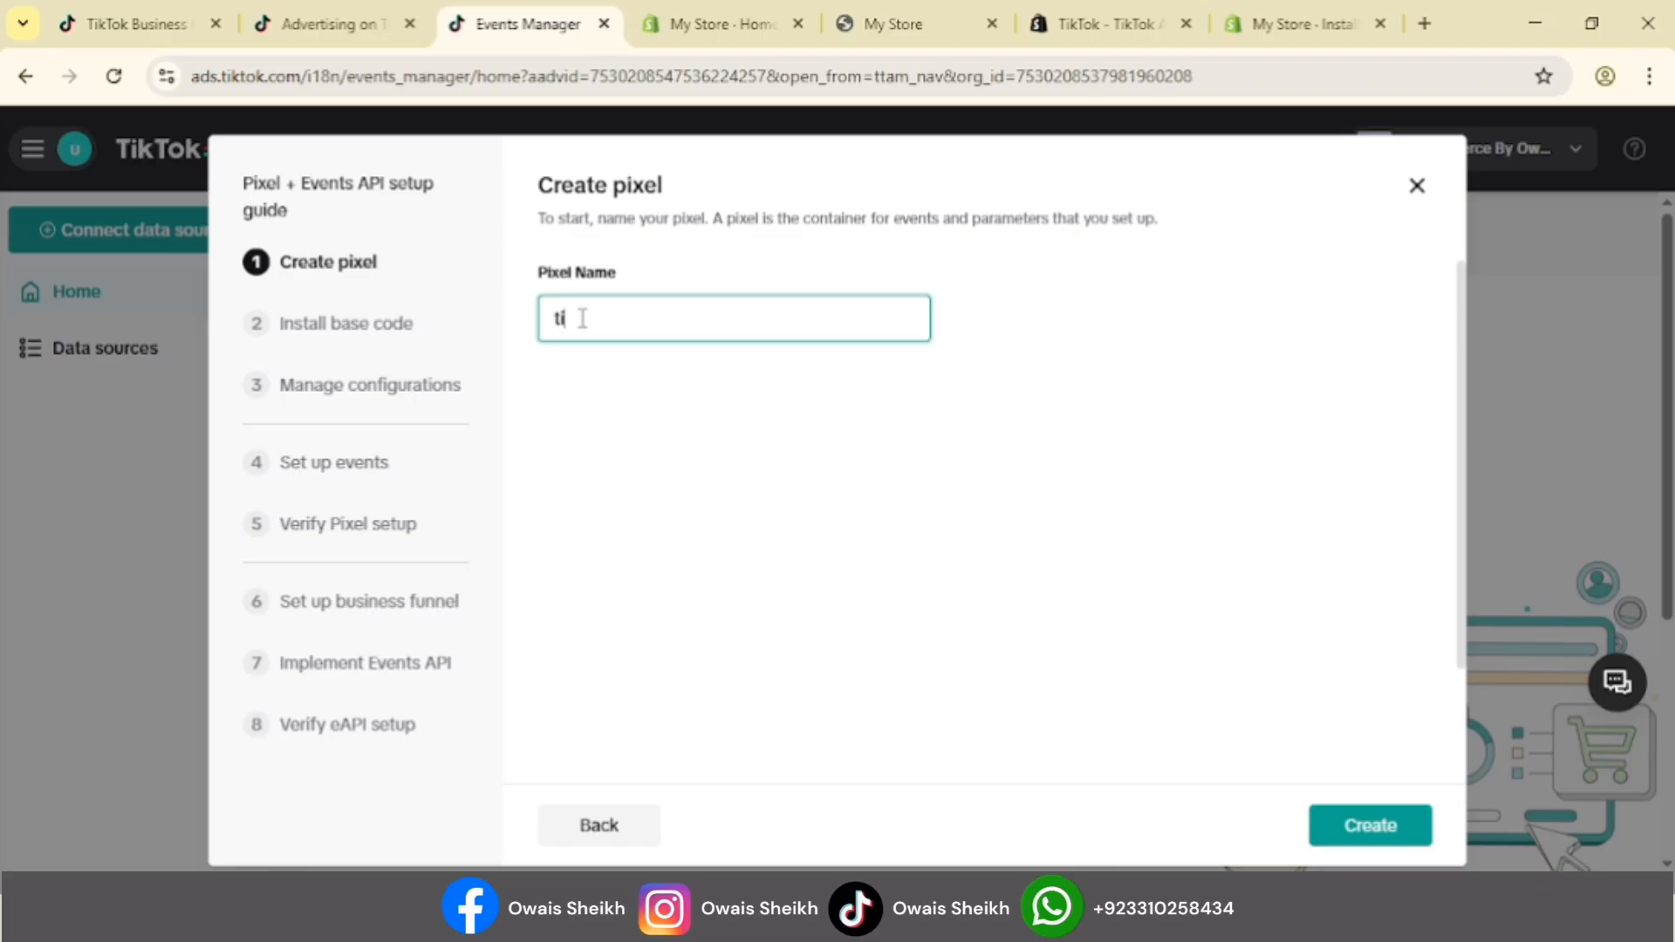
{"action": "type", "text": "ktok pixel"}
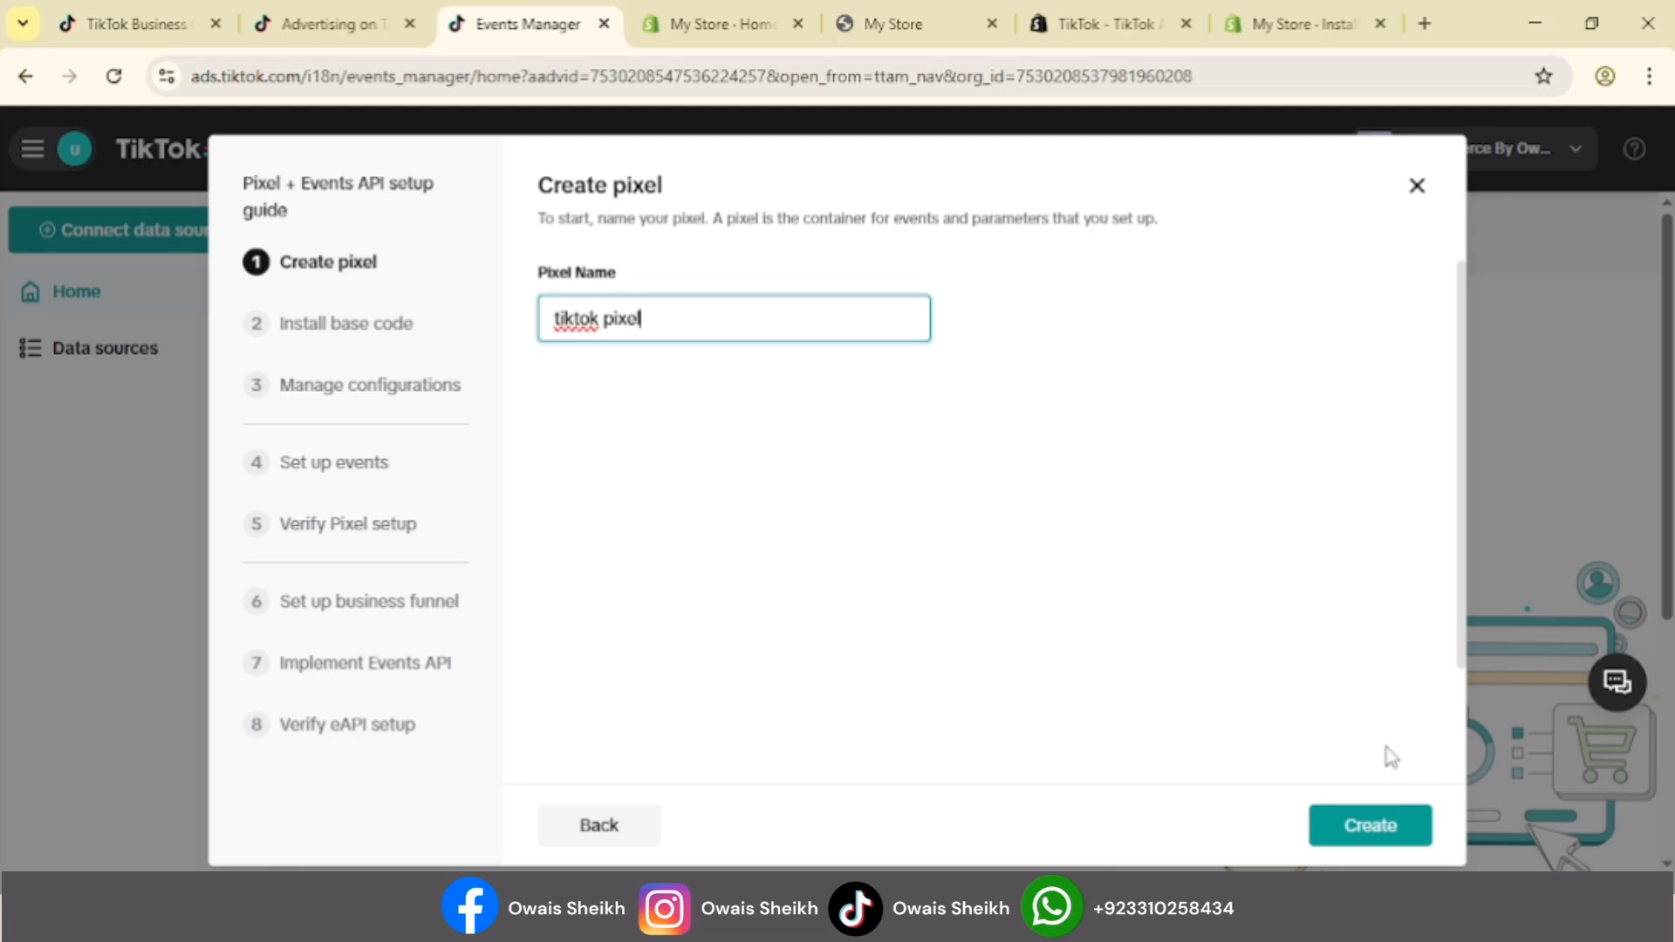
Create the named pixel and copy its base code
{"action": "left_click", "coordinate": [1378, 828]}
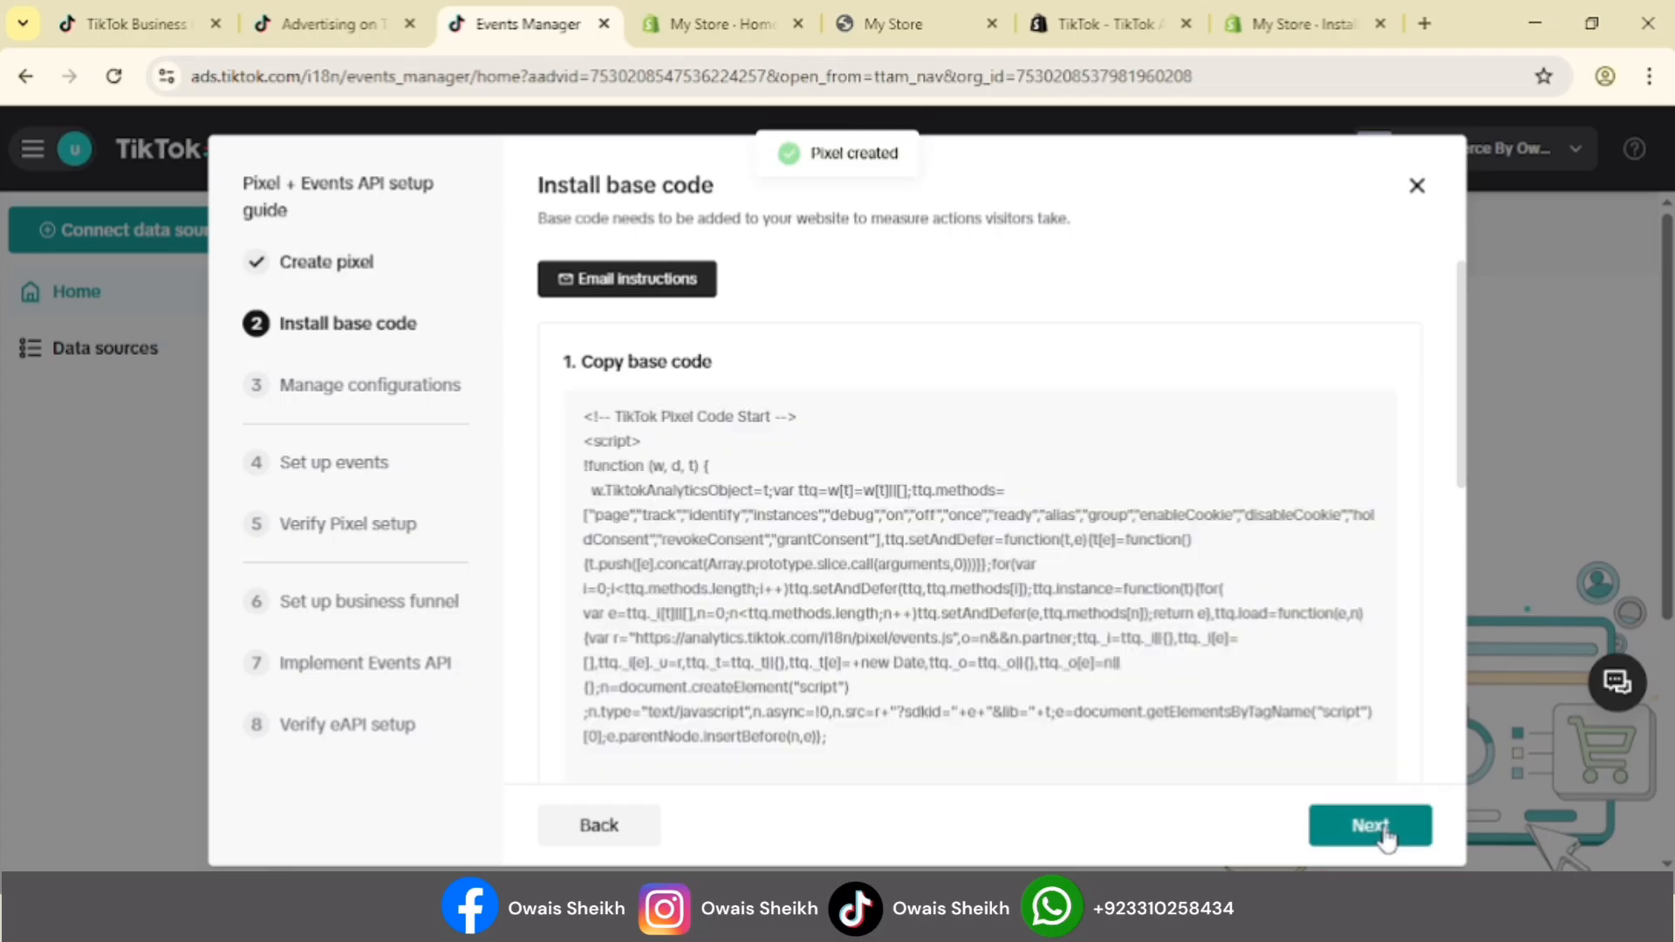
{"action": "mouse_move", "coordinate": [898, 643]}
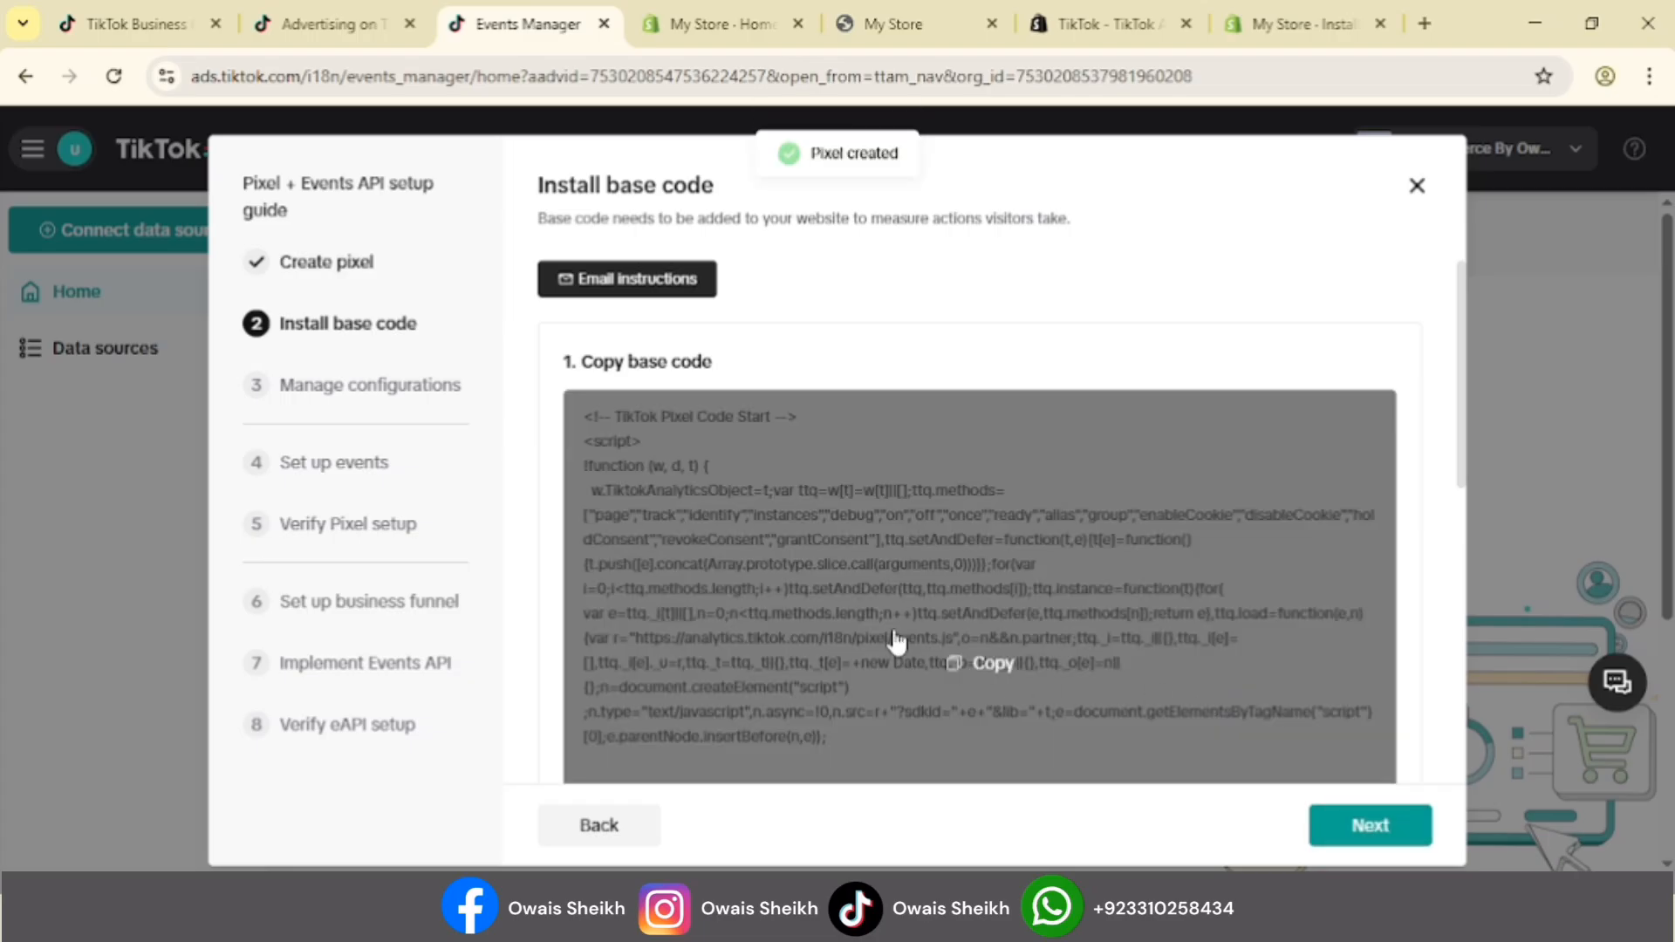
{"action": "left_click", "coordinate": [966, 663]}
Switch to the Shopify admin, open the code of the current Dawn theme and open layout/theme.liquid for editing
{"action": "left_click", "coordinate": [705, 17]}
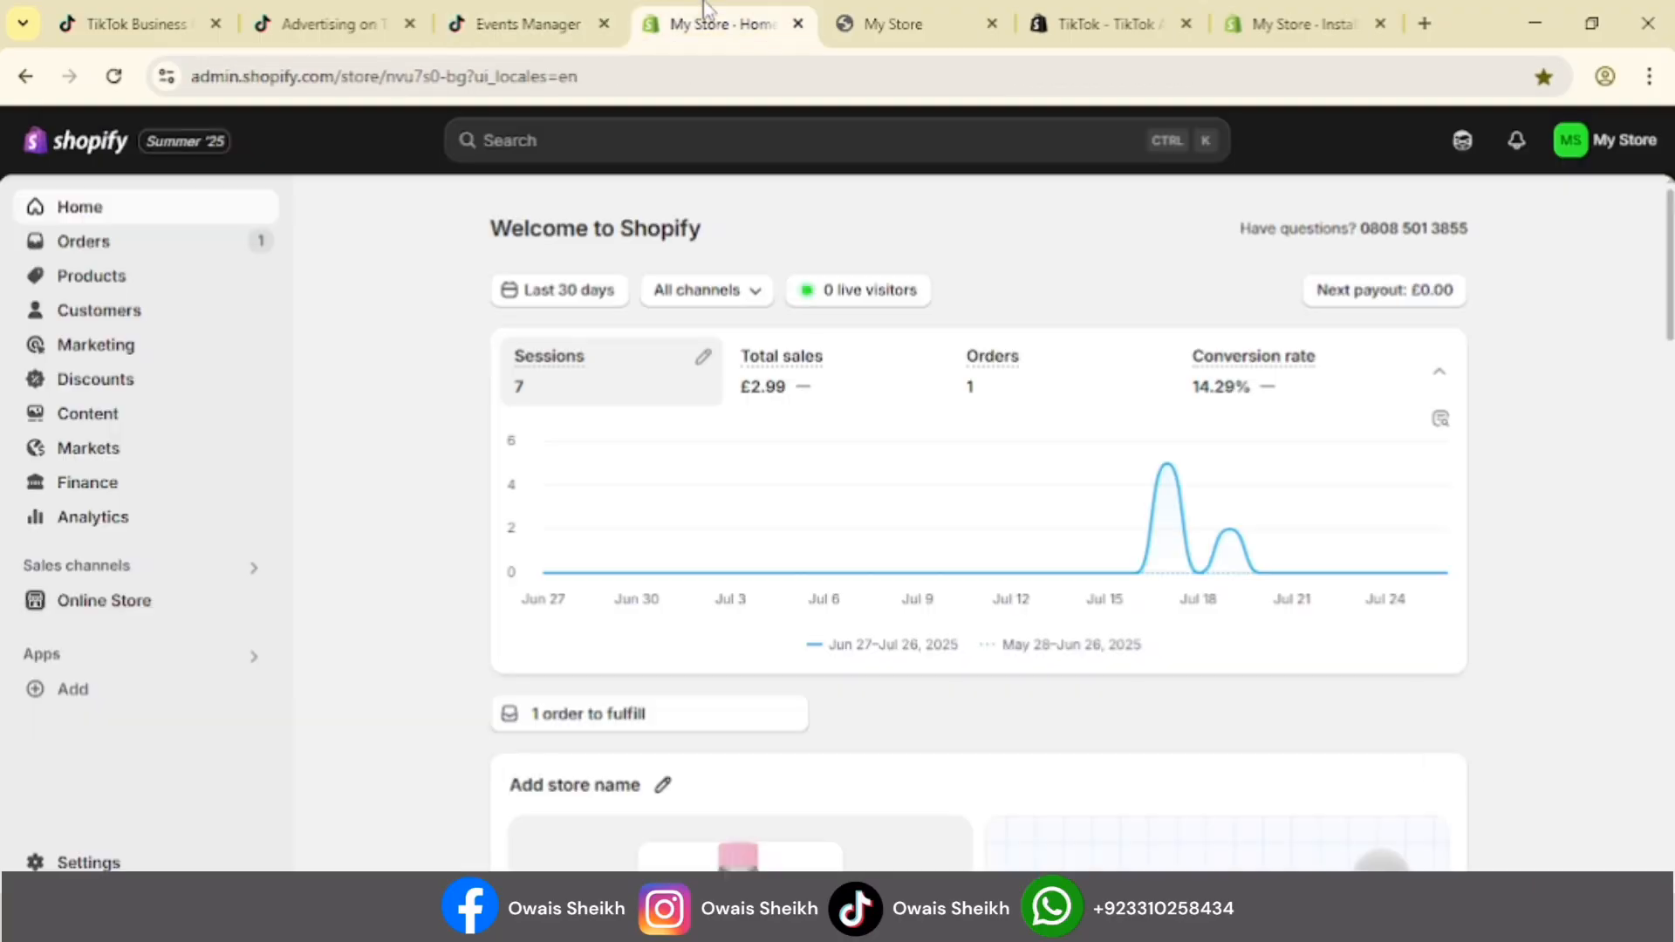
{"action": "left_click", "coordinate": [131, 603]}
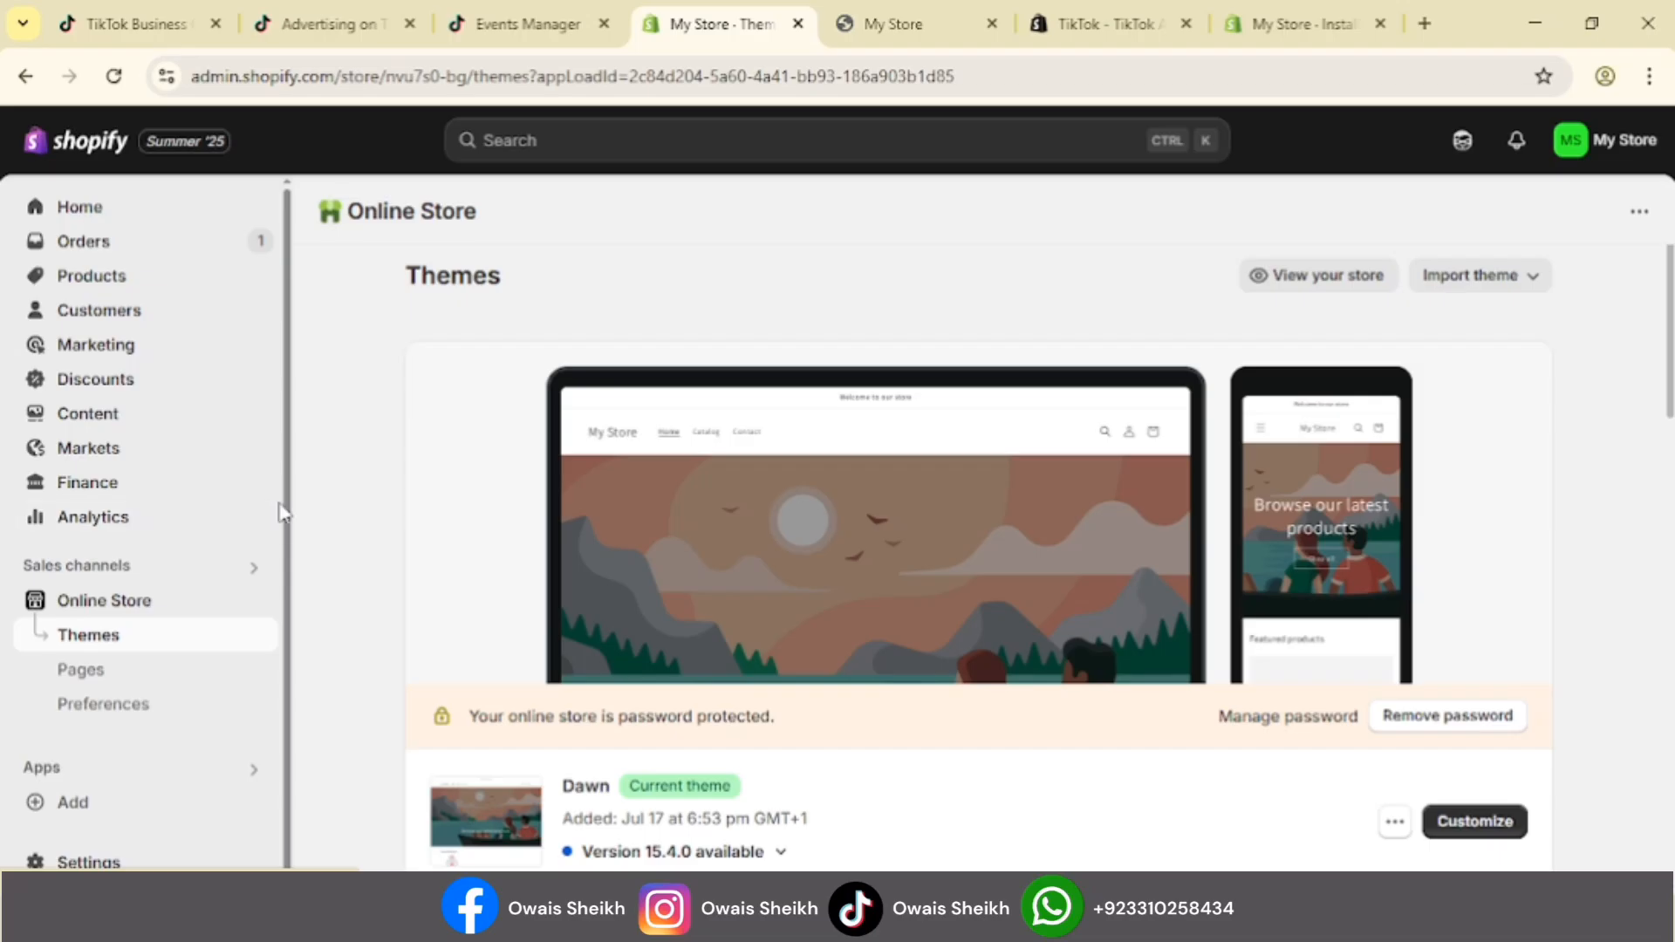
{"action": "scroll", "coordinate": [524, 524], "scroll_direction": "down", "scroll_amount": 1}
{"action": "left_click", "coordinate": [1485, 705]}
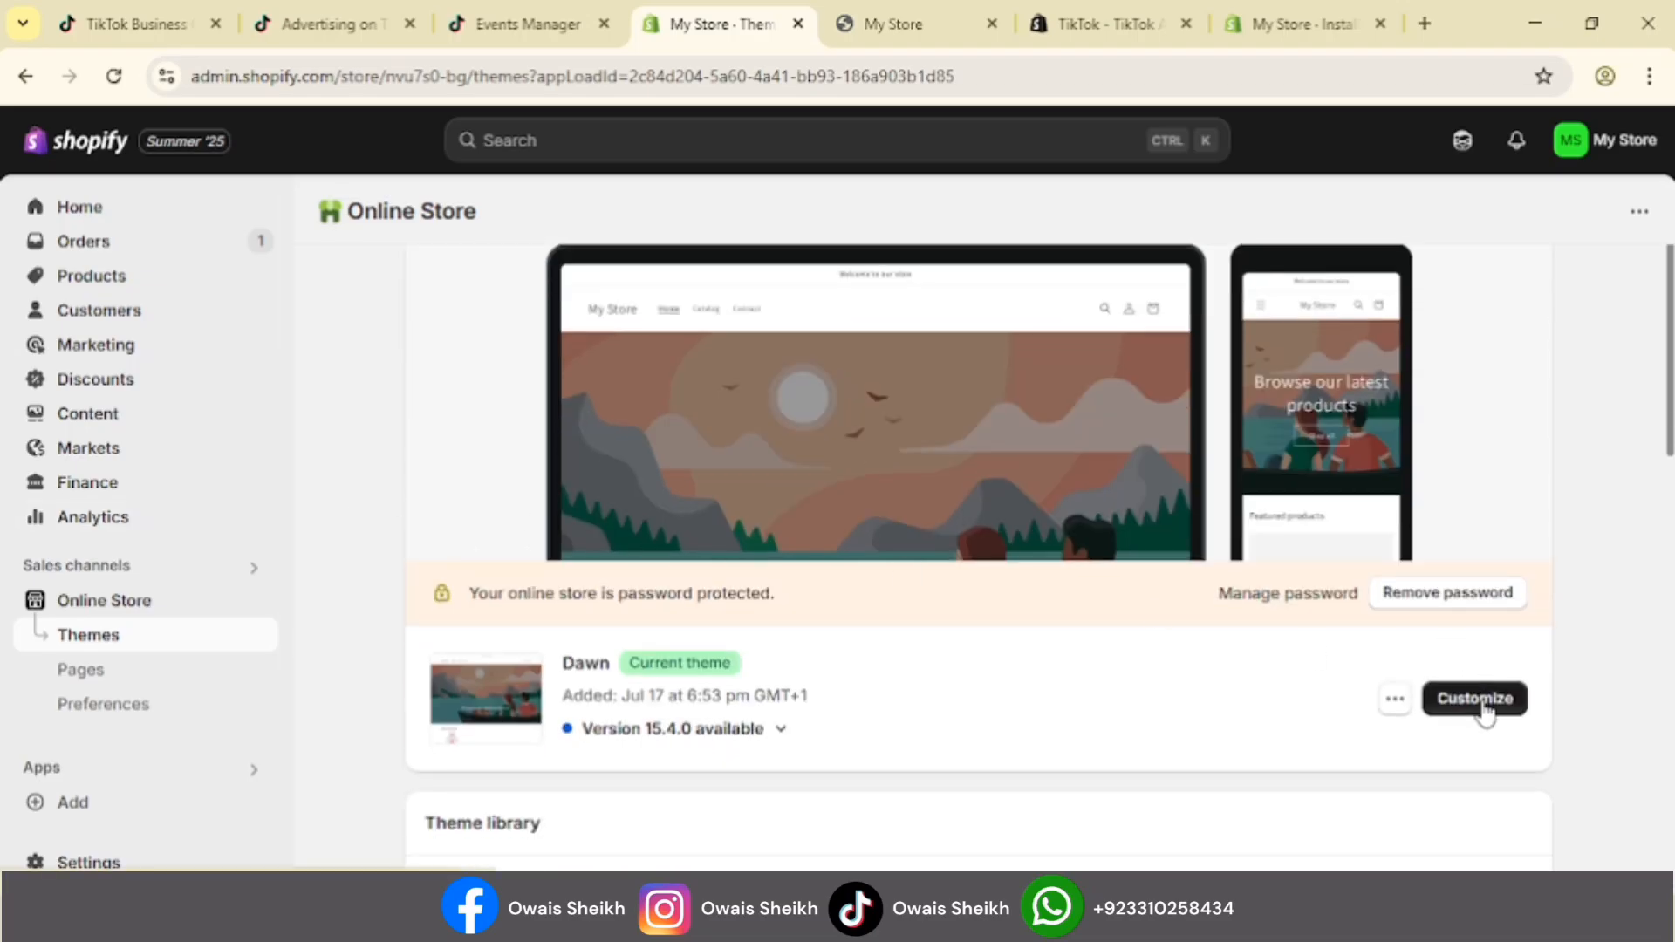
{"action": "left_click", "coordinate": [1397, 706]}
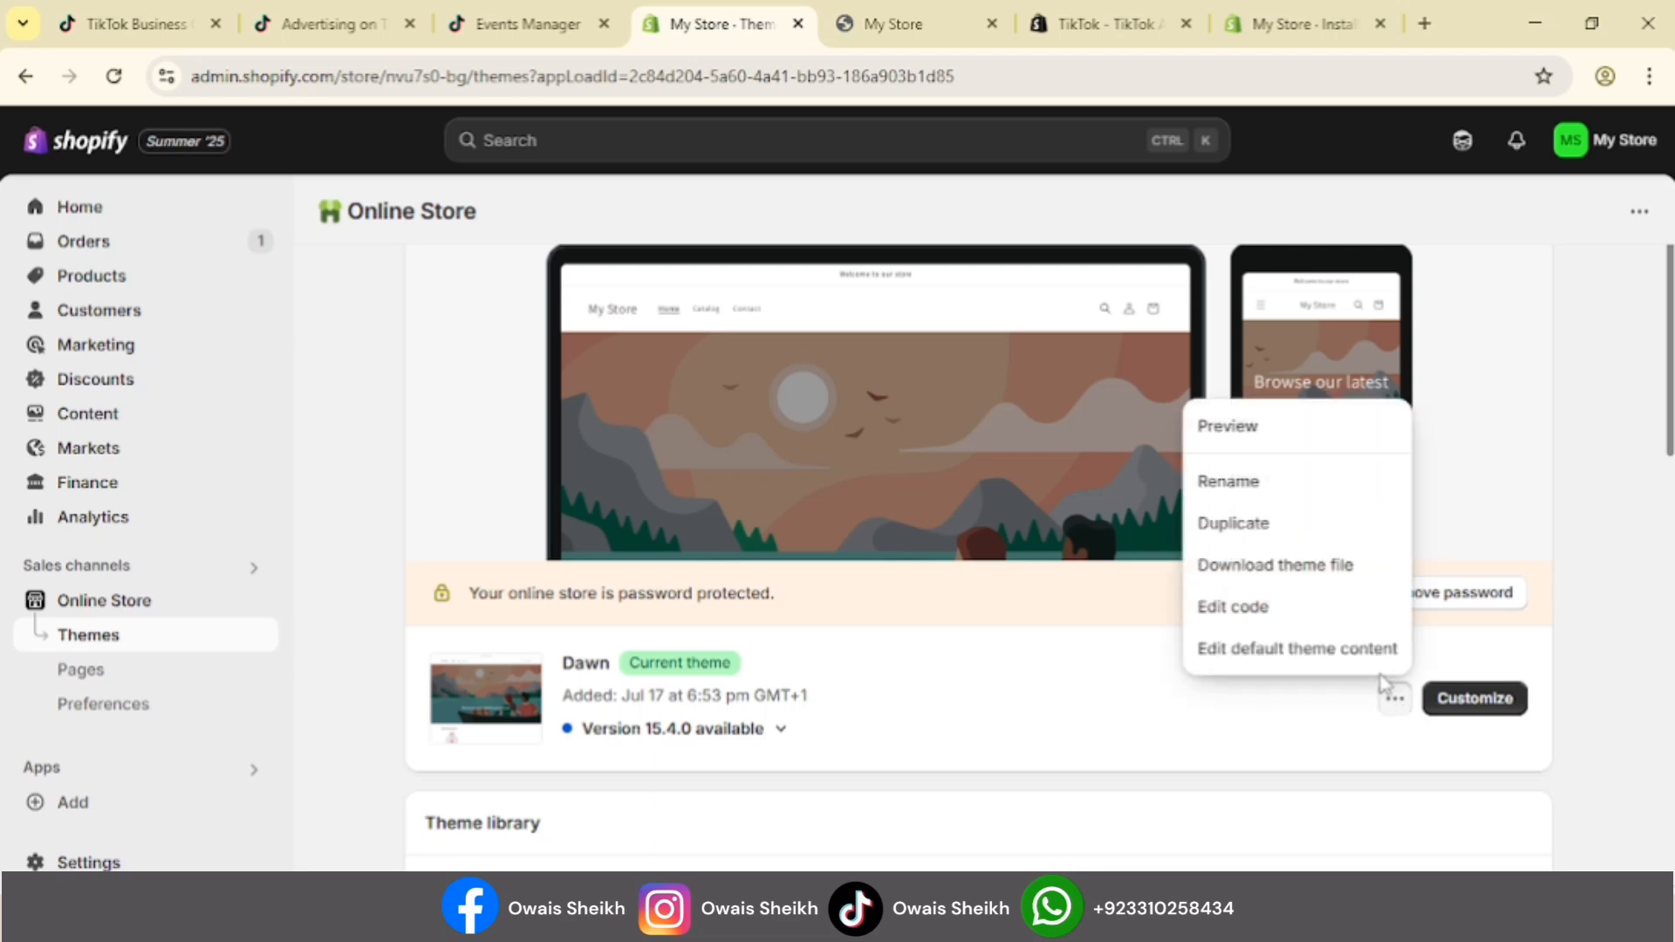
{"action": "left_click", "coordinate": [1253, 609]}
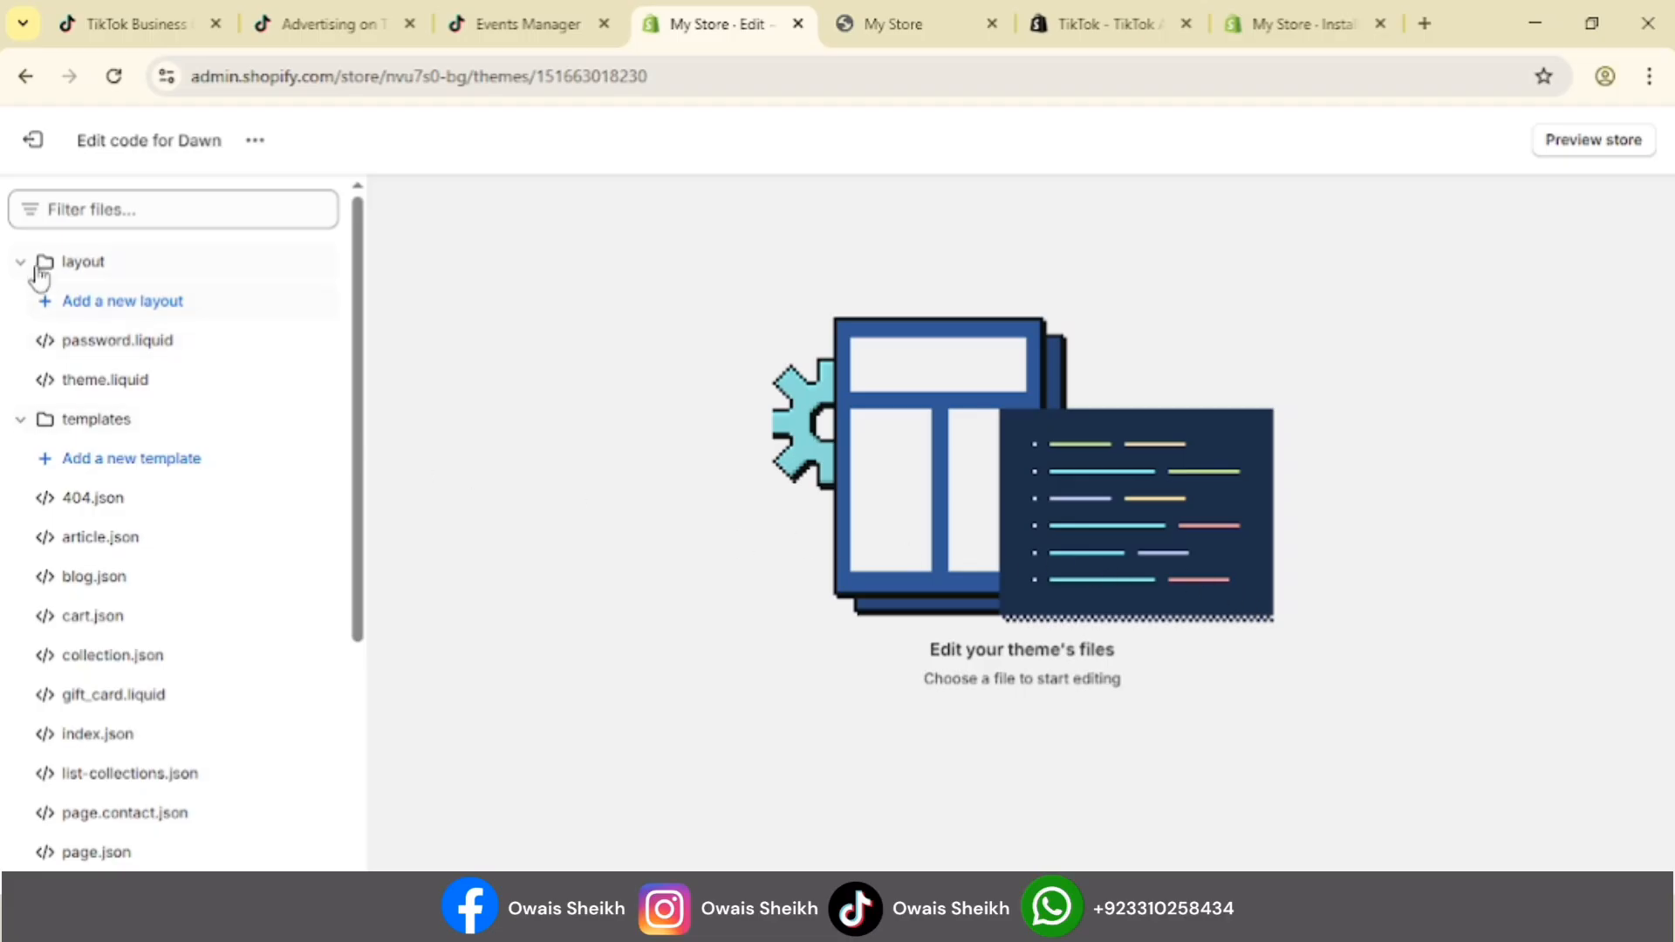
{"action": "left_click", "coordinate": [109, 392]}
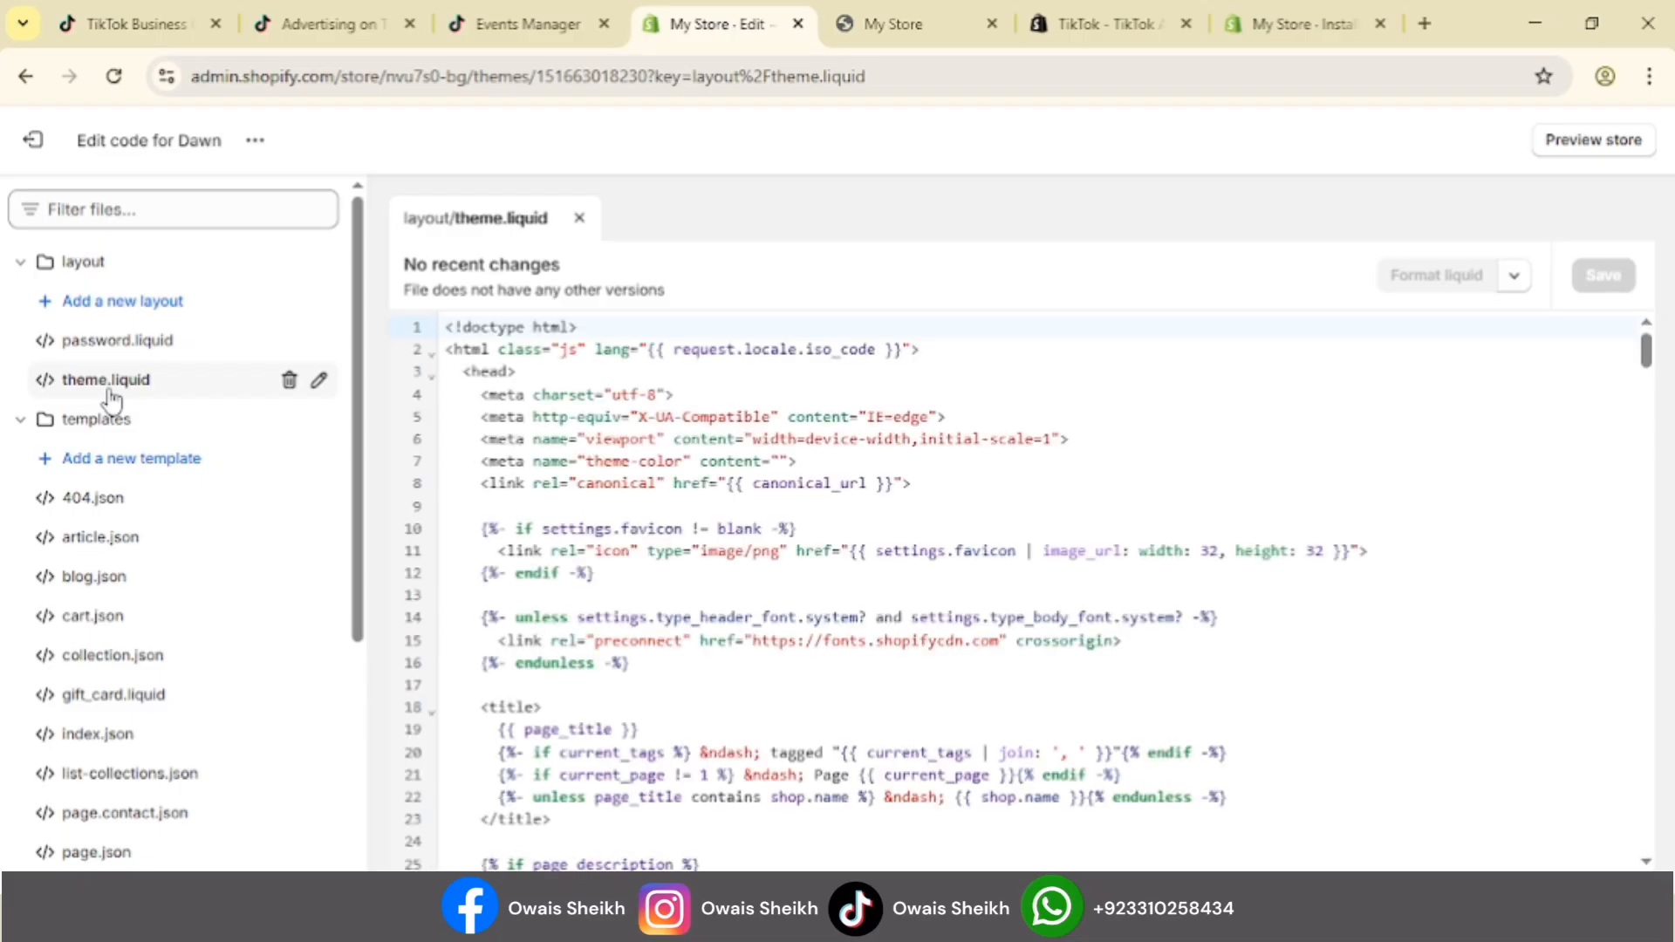
Paste the TikTok pixel base code on a new line directly below the <head> tag in theme.liquid, save the file and exit the code editor
{"action": "left_click", "coordinate": [533, 370]}
{"action": "key", "text": "Return"}
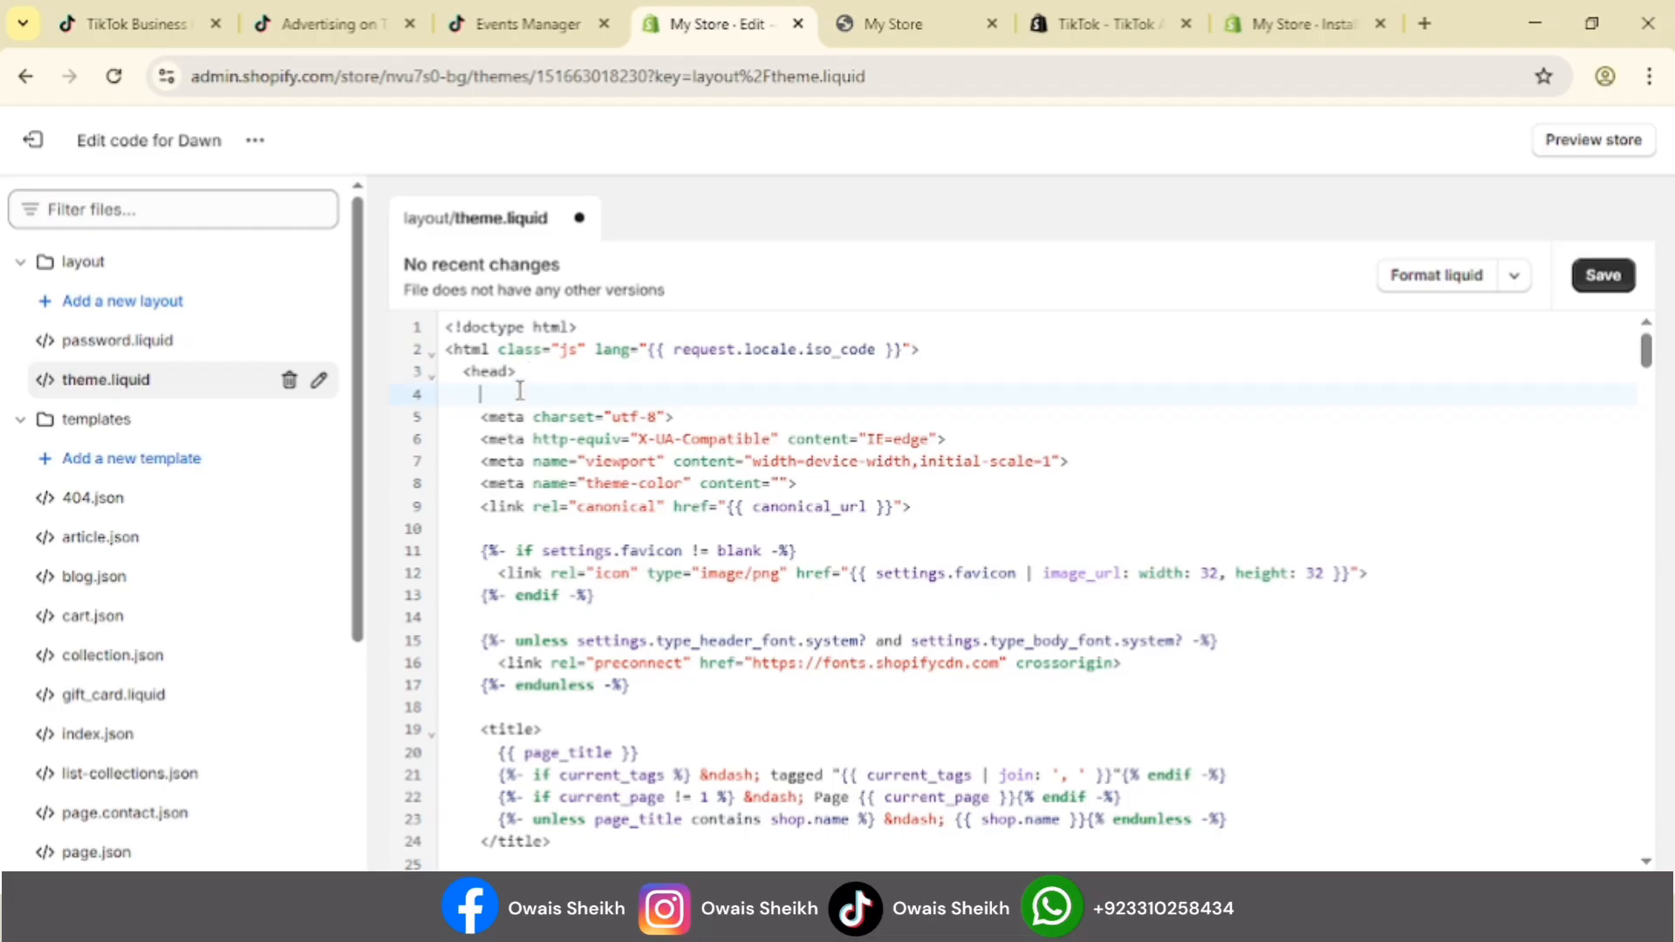
{"action": "right_click", "coordinate": [520, 390]}
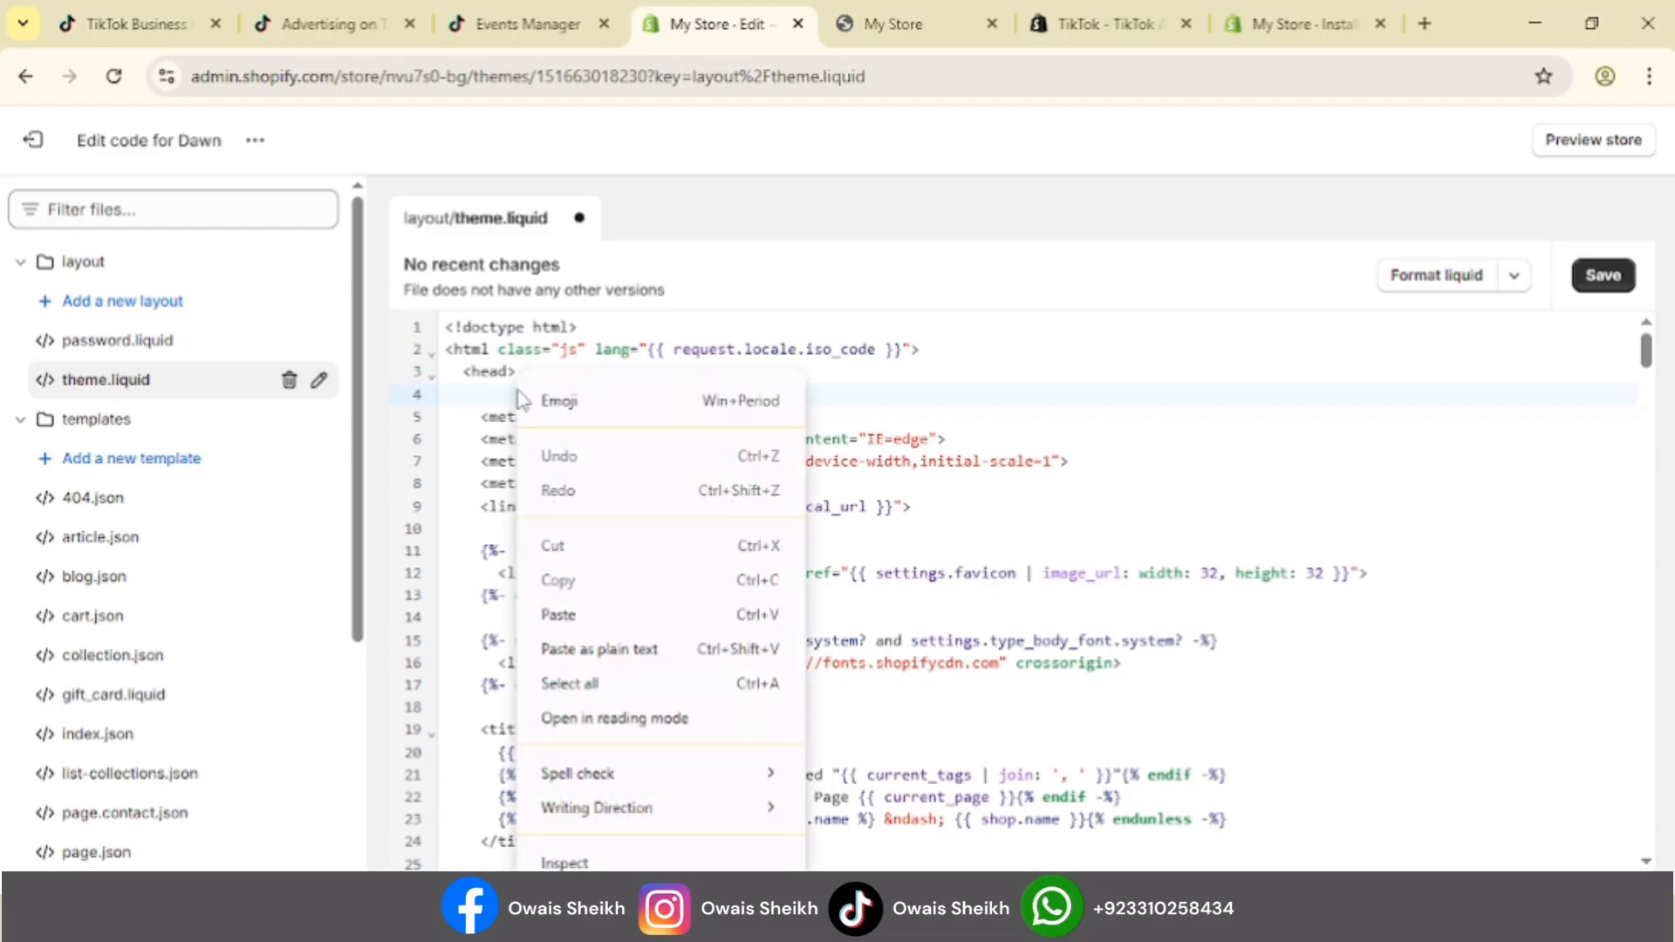
{"action": "left_click", "coordinate": [594, 621]}
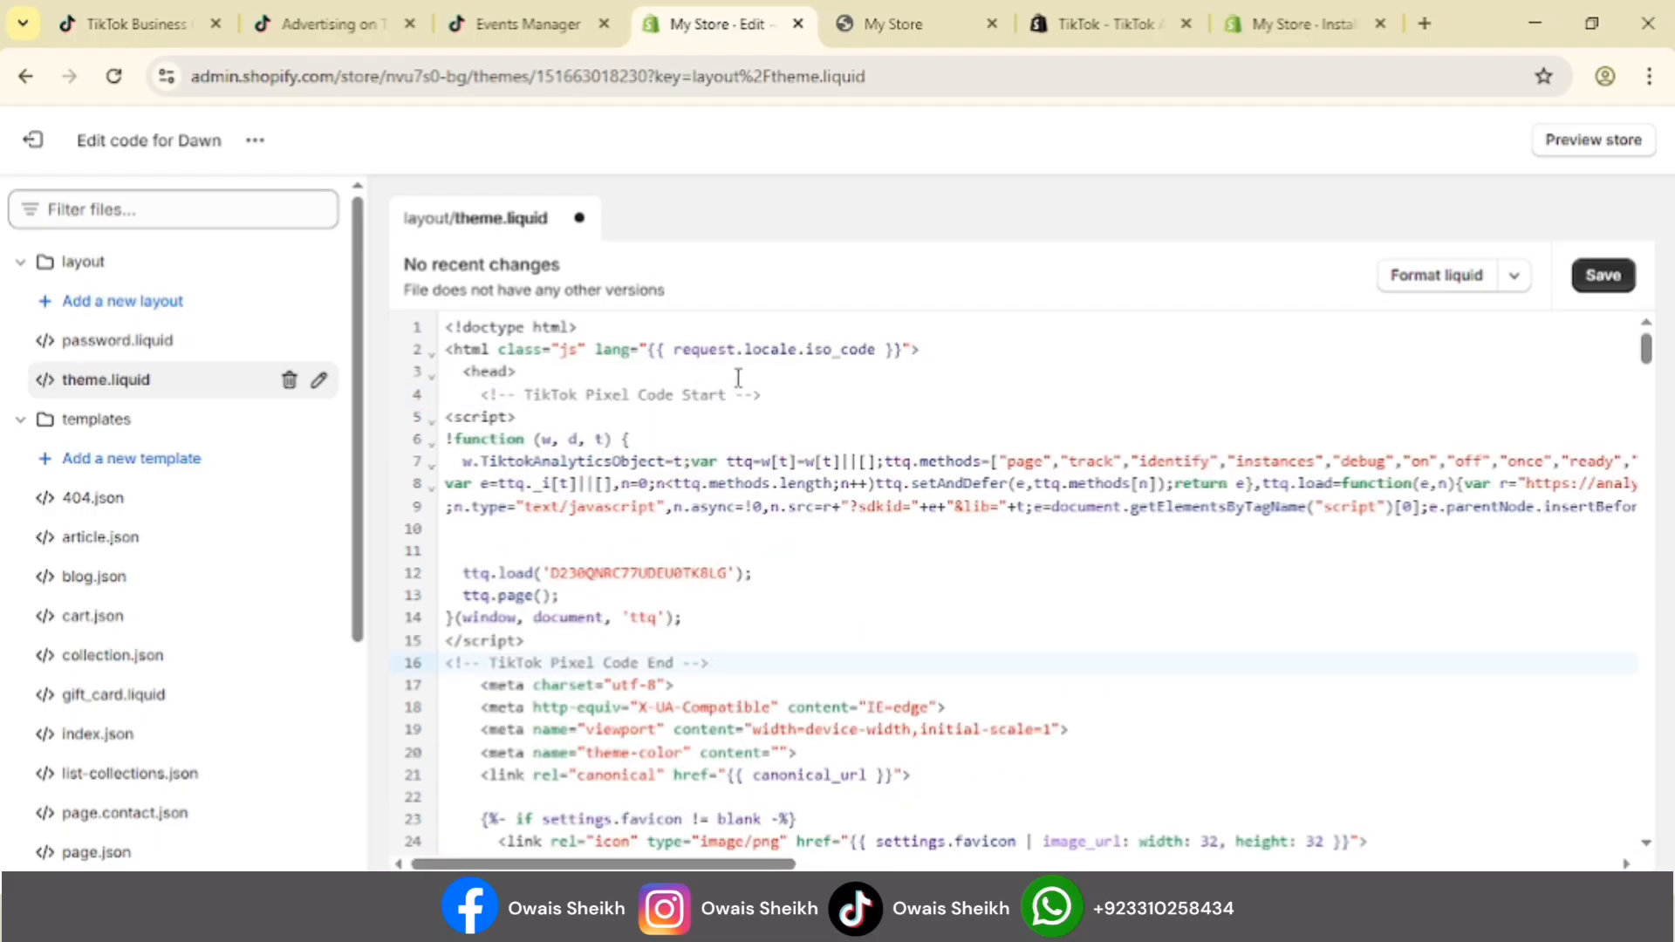
{"action": "scroll", "coordinate": [738, 377], "scroll_direction": "down", "scroll_amount": 3}
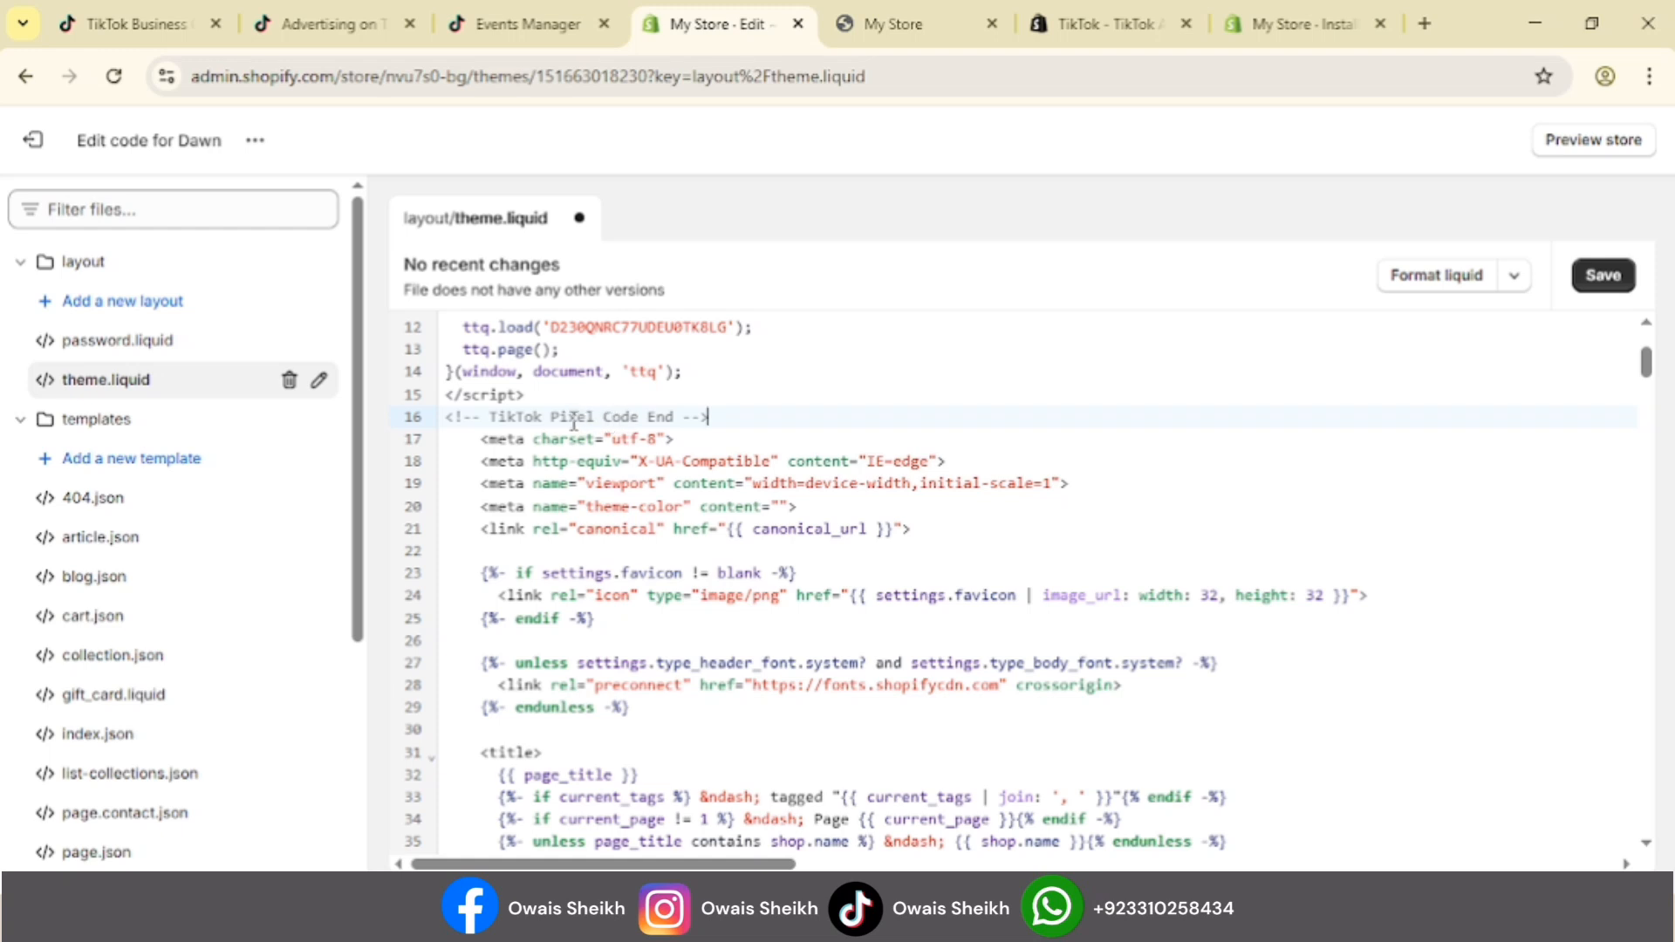
{"action": "left_click", "coordinate": [1585, 287]}
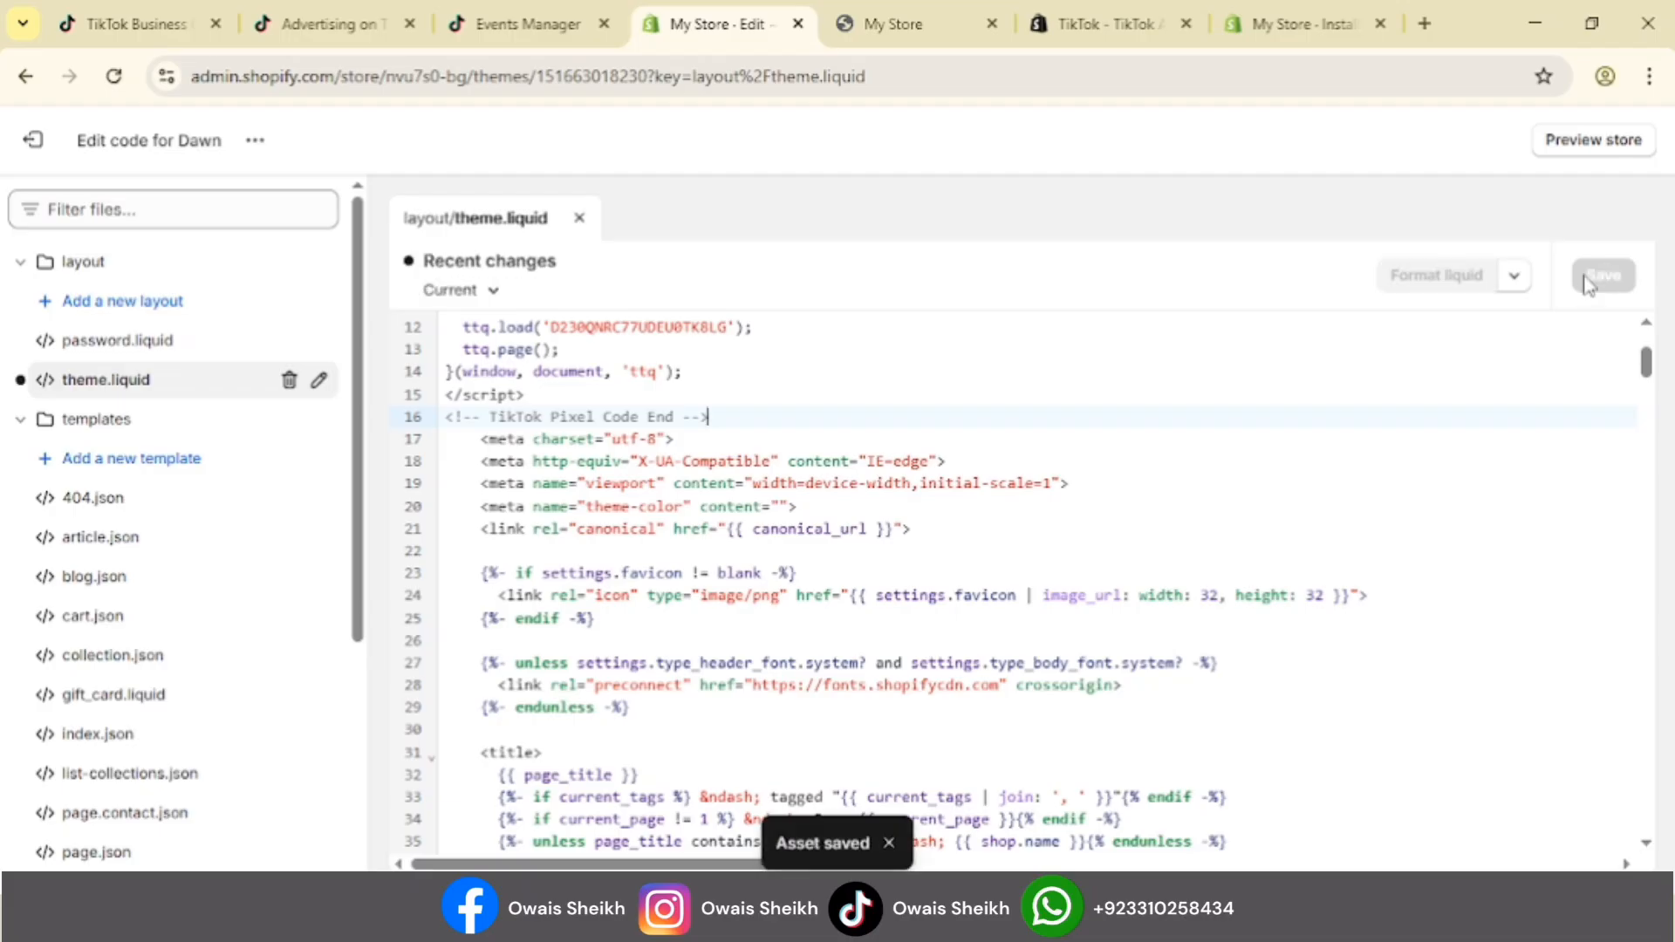
{"action": "left_click", "coordinate": [32, 139]}
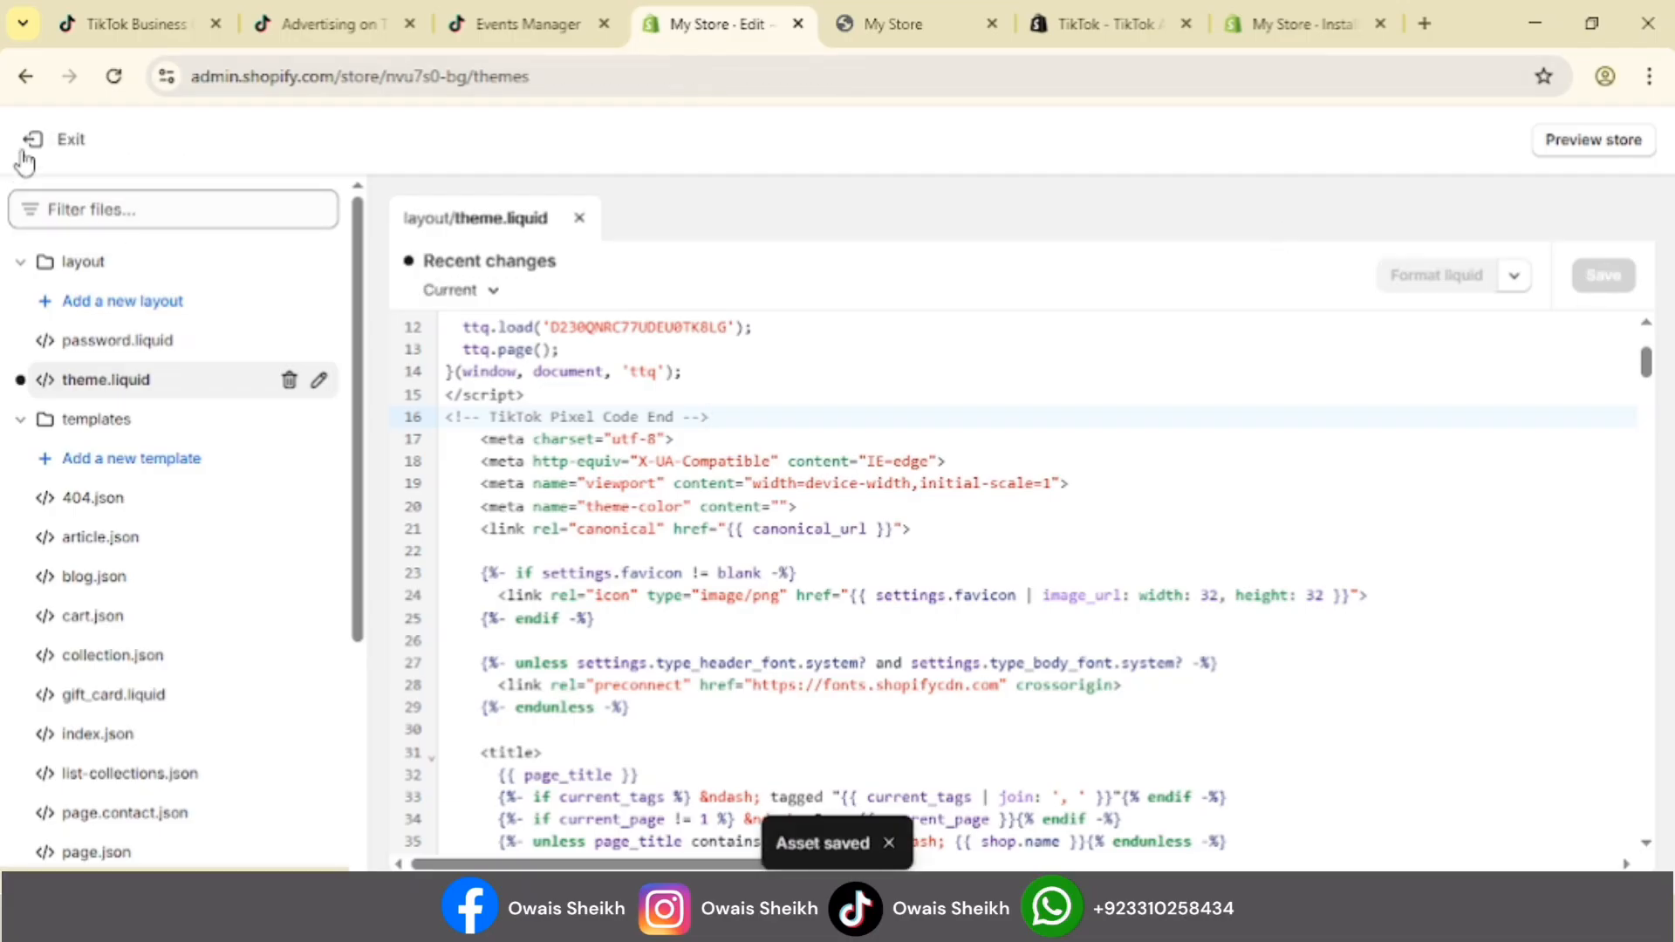
Return to Events Manager, advance to the pixel configurations, enable Automatic Advanced Matching (AAM) and continue to event setup
{"action": "left_click", "coordinate": [494, 13]}
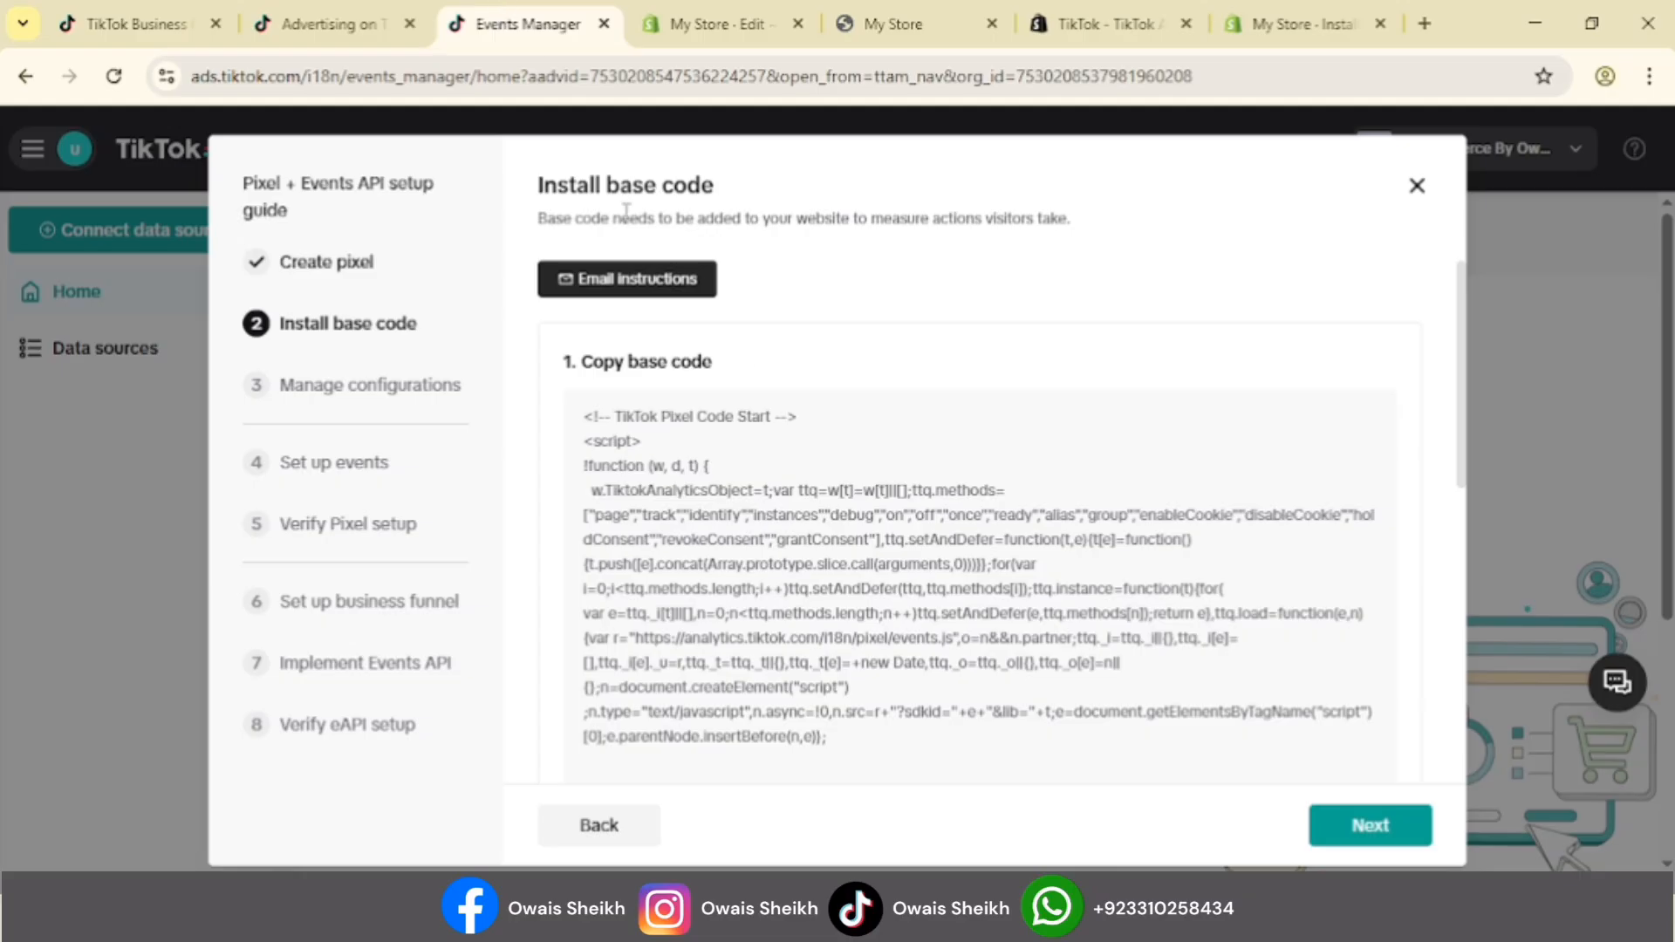
{"action": "scroll", "coordinate": [934, 537], "scroll_direction": "down", "scroll_amount": 5}
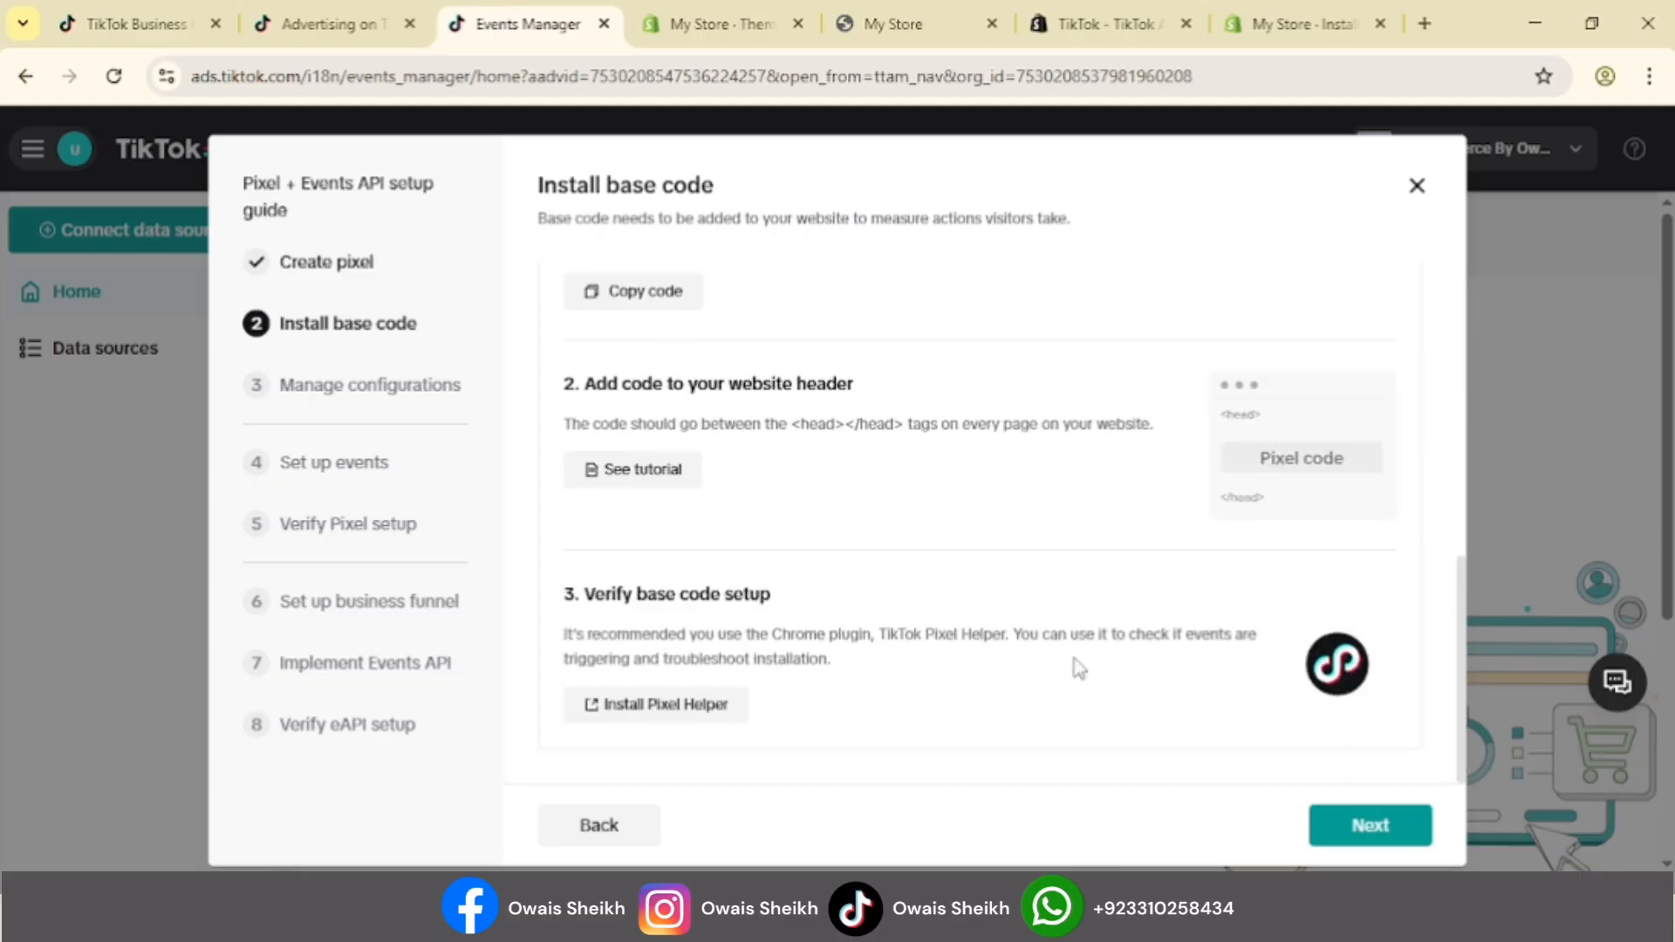
{"action": "left_click", "coordinate": [1374, 836]}
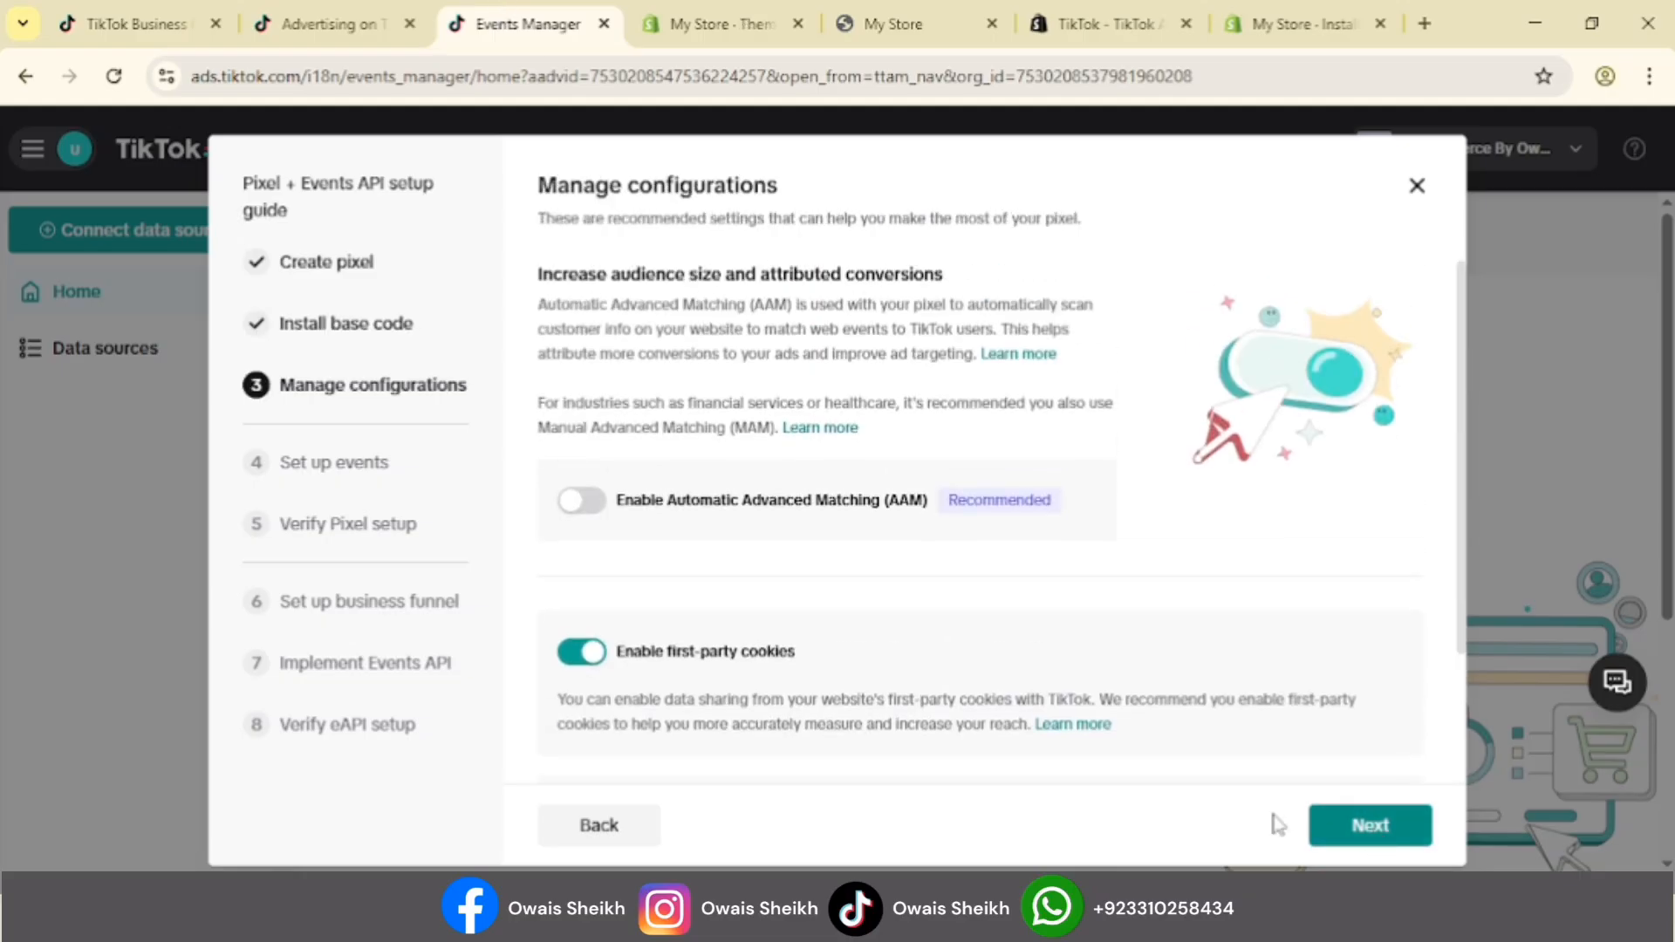
{"action": "left_click", "coordinate": [585, 508]}
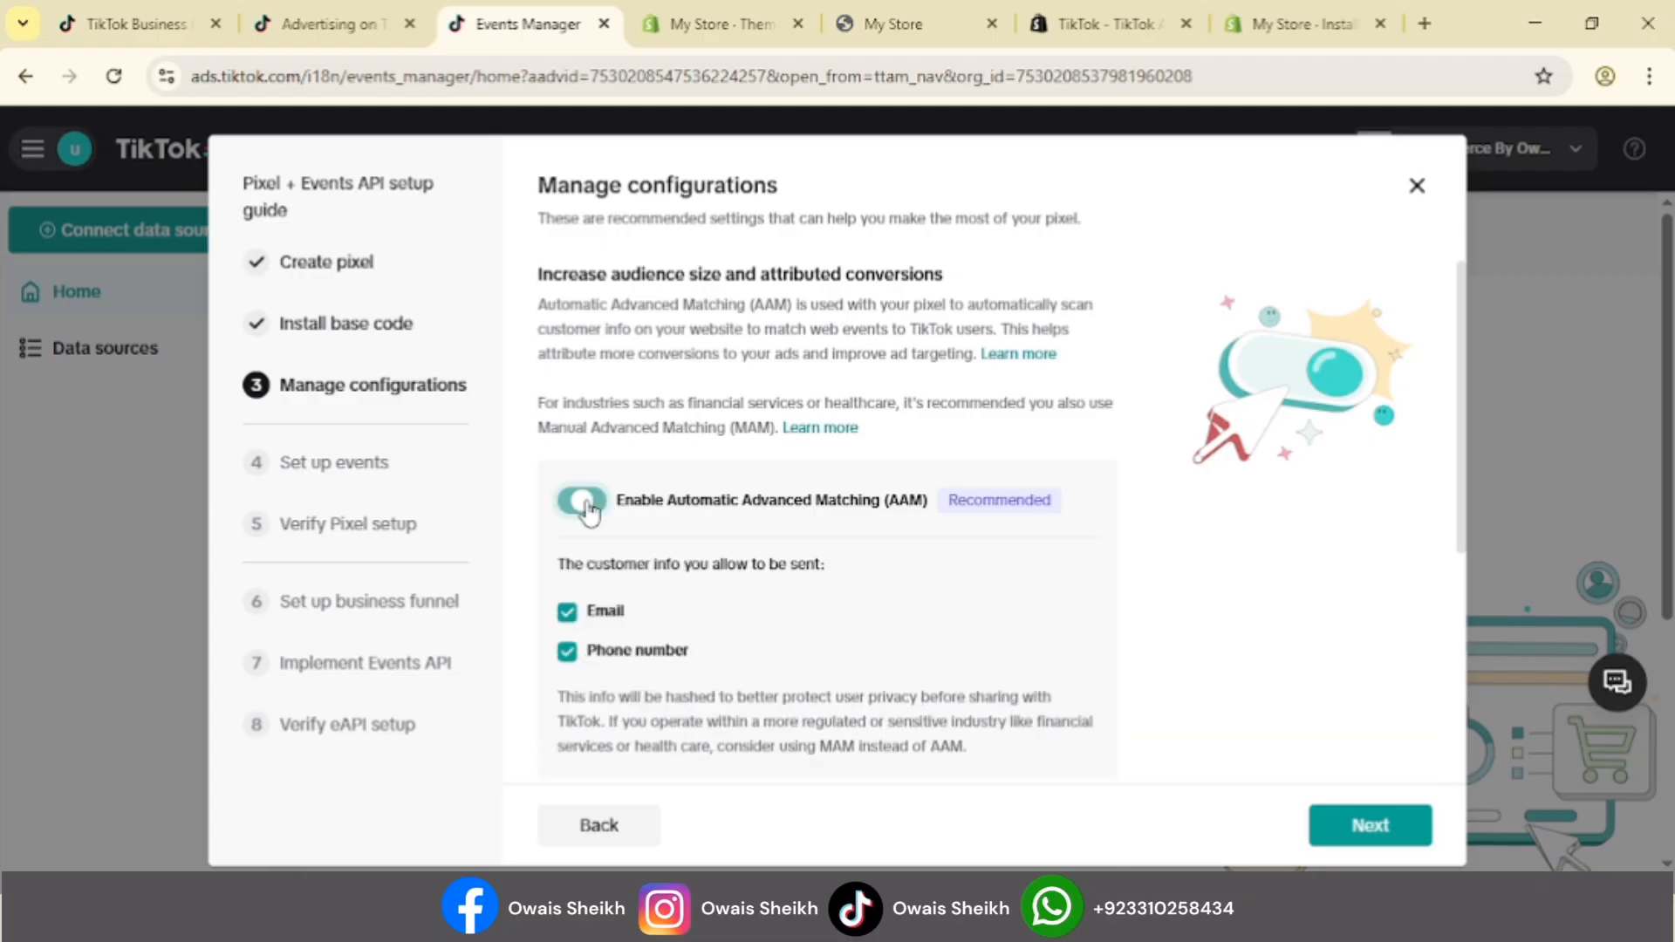
{"action": "scroll", "coordinate": [592, 513], "scroll_direction": "down", "scroll_amount": 4}
{"action": "left_click", "coordinate": [1368, 824]}
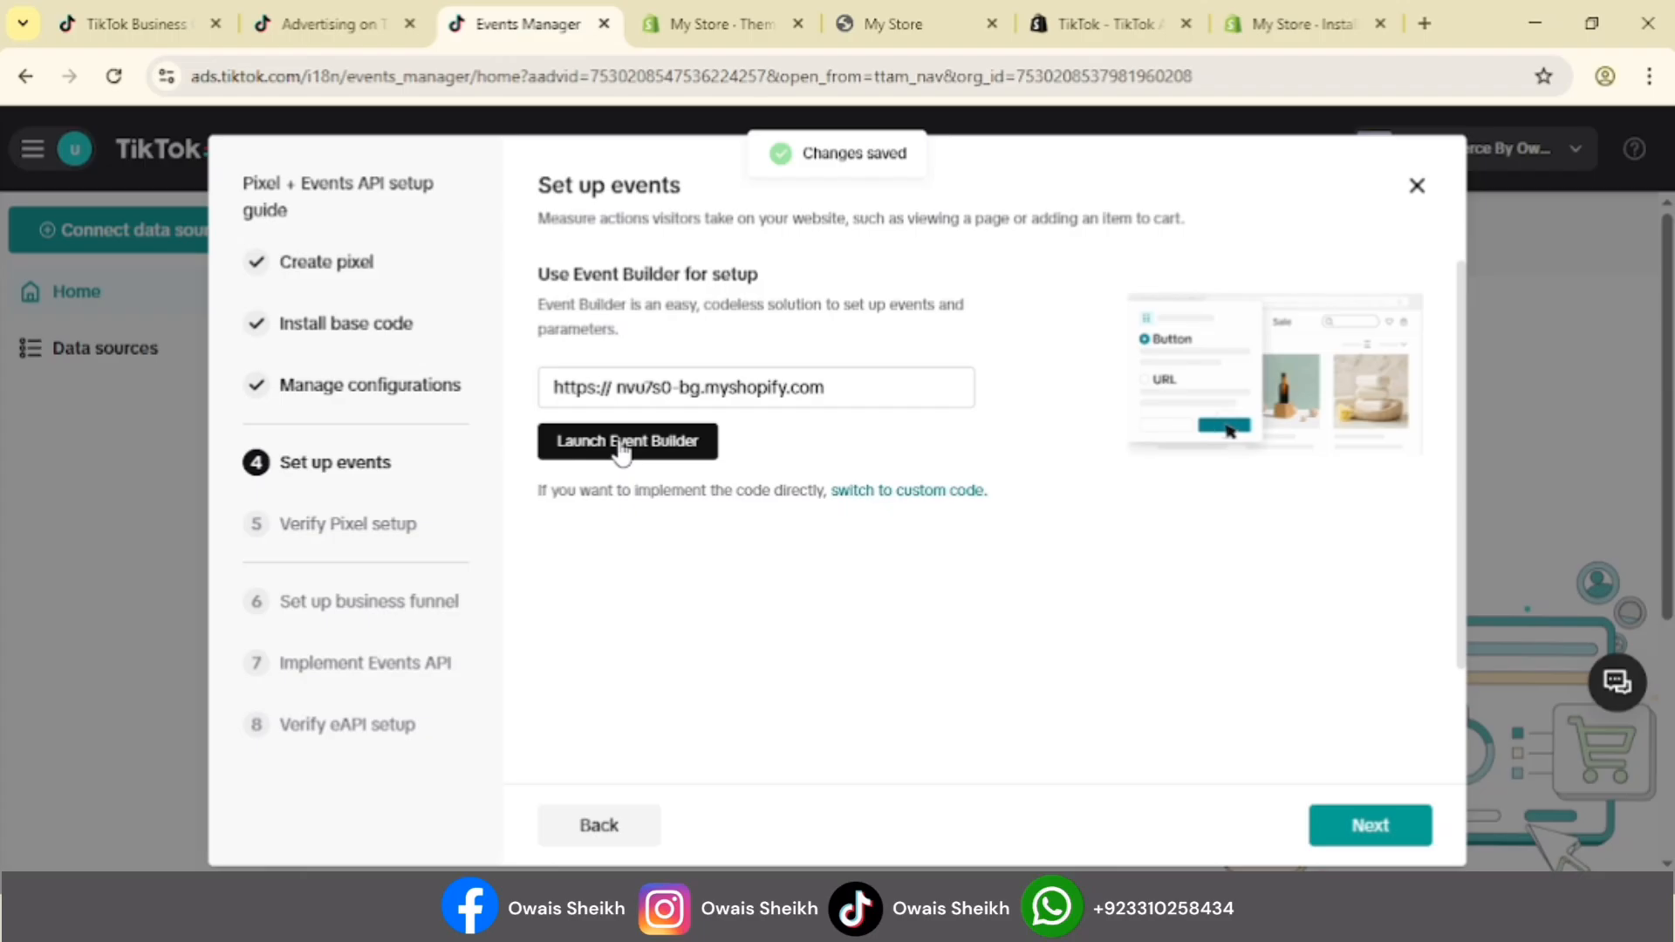
Launch Event Builder for the store website, dismiss its introduction and check the lists of all events and events on the page
{"action": "left_click", "coordinate": [619, 442]}
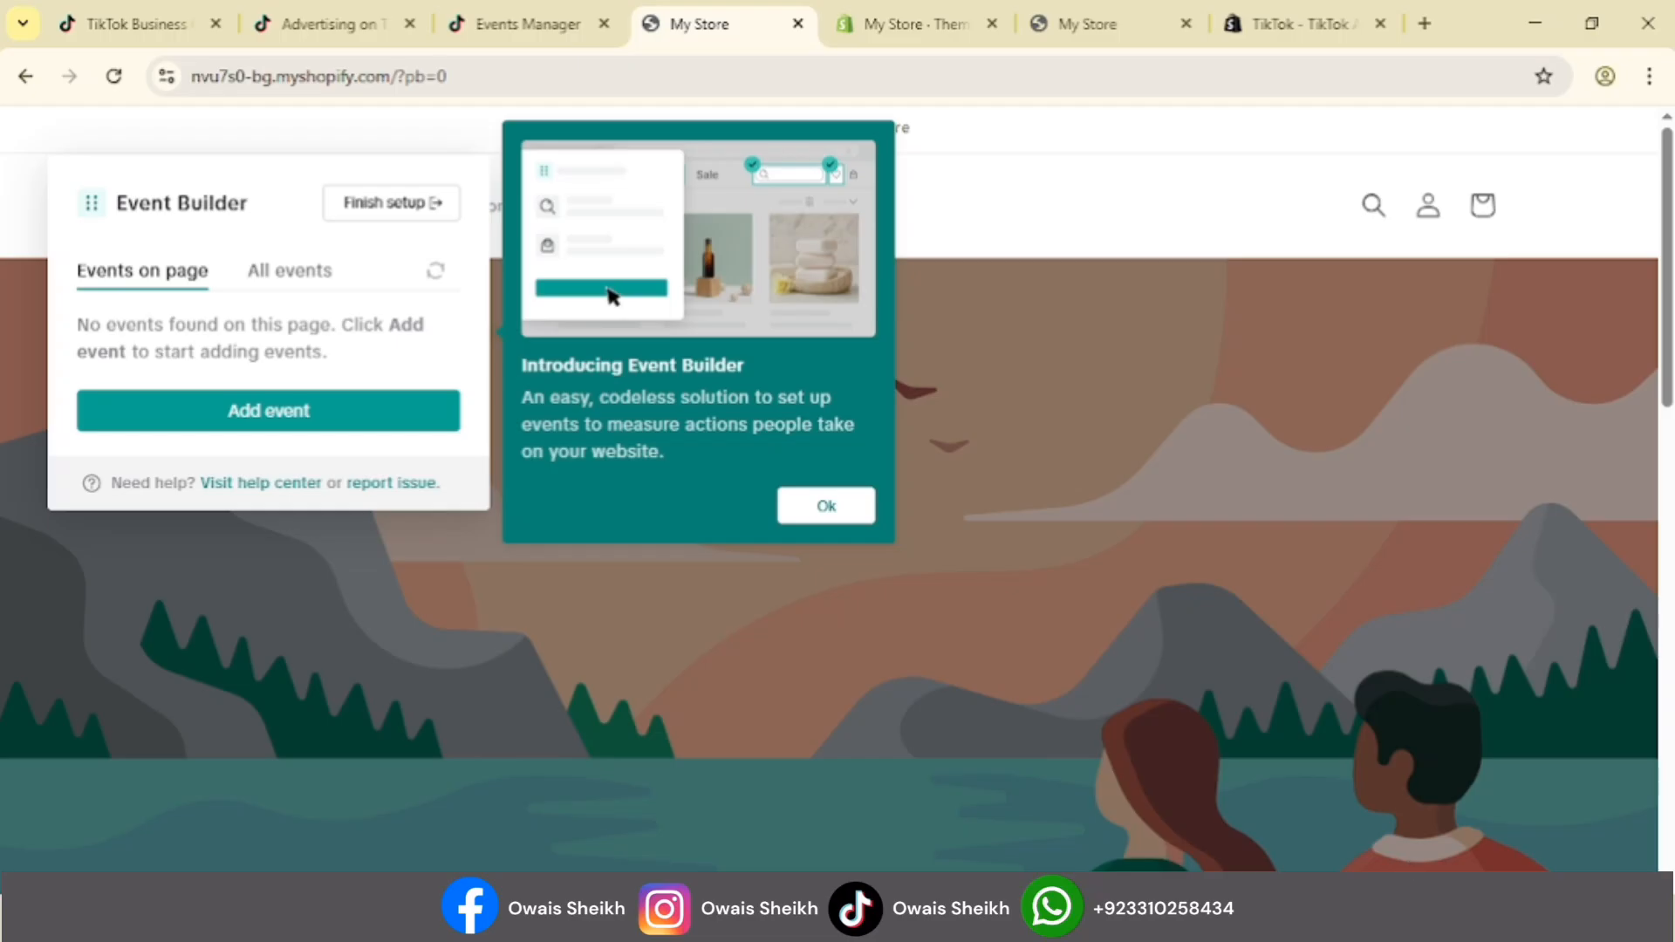
{"action": "left_click", "coordinate": [826, 508]}
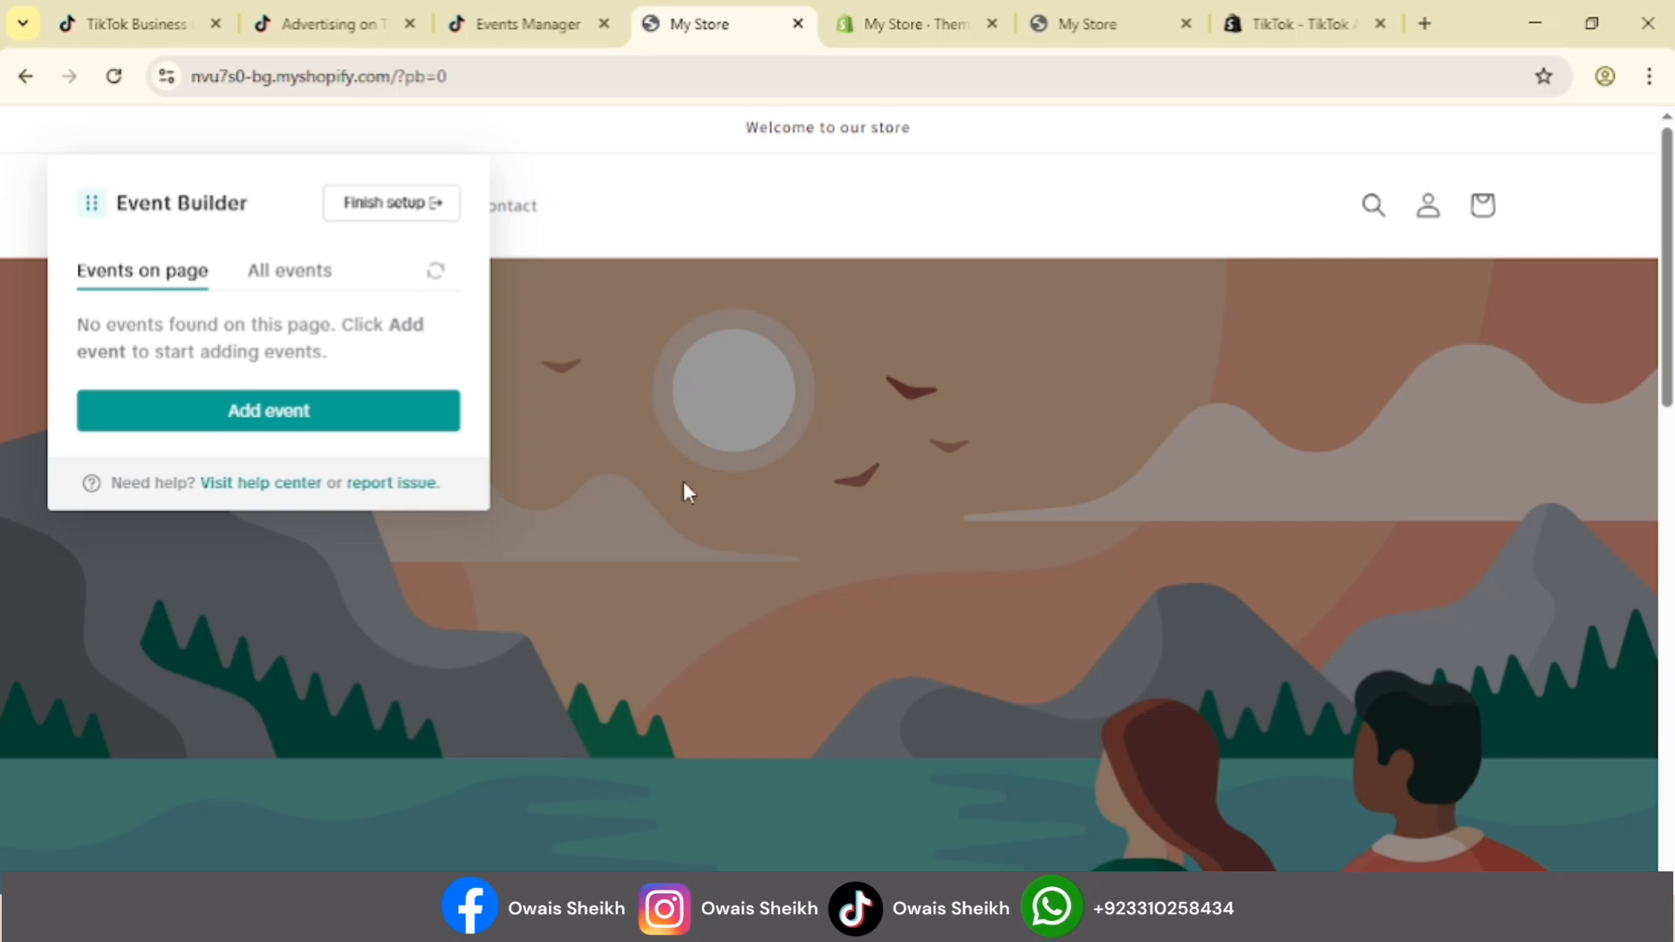
{"action": "left_click", "coordinate": [288, 272]}
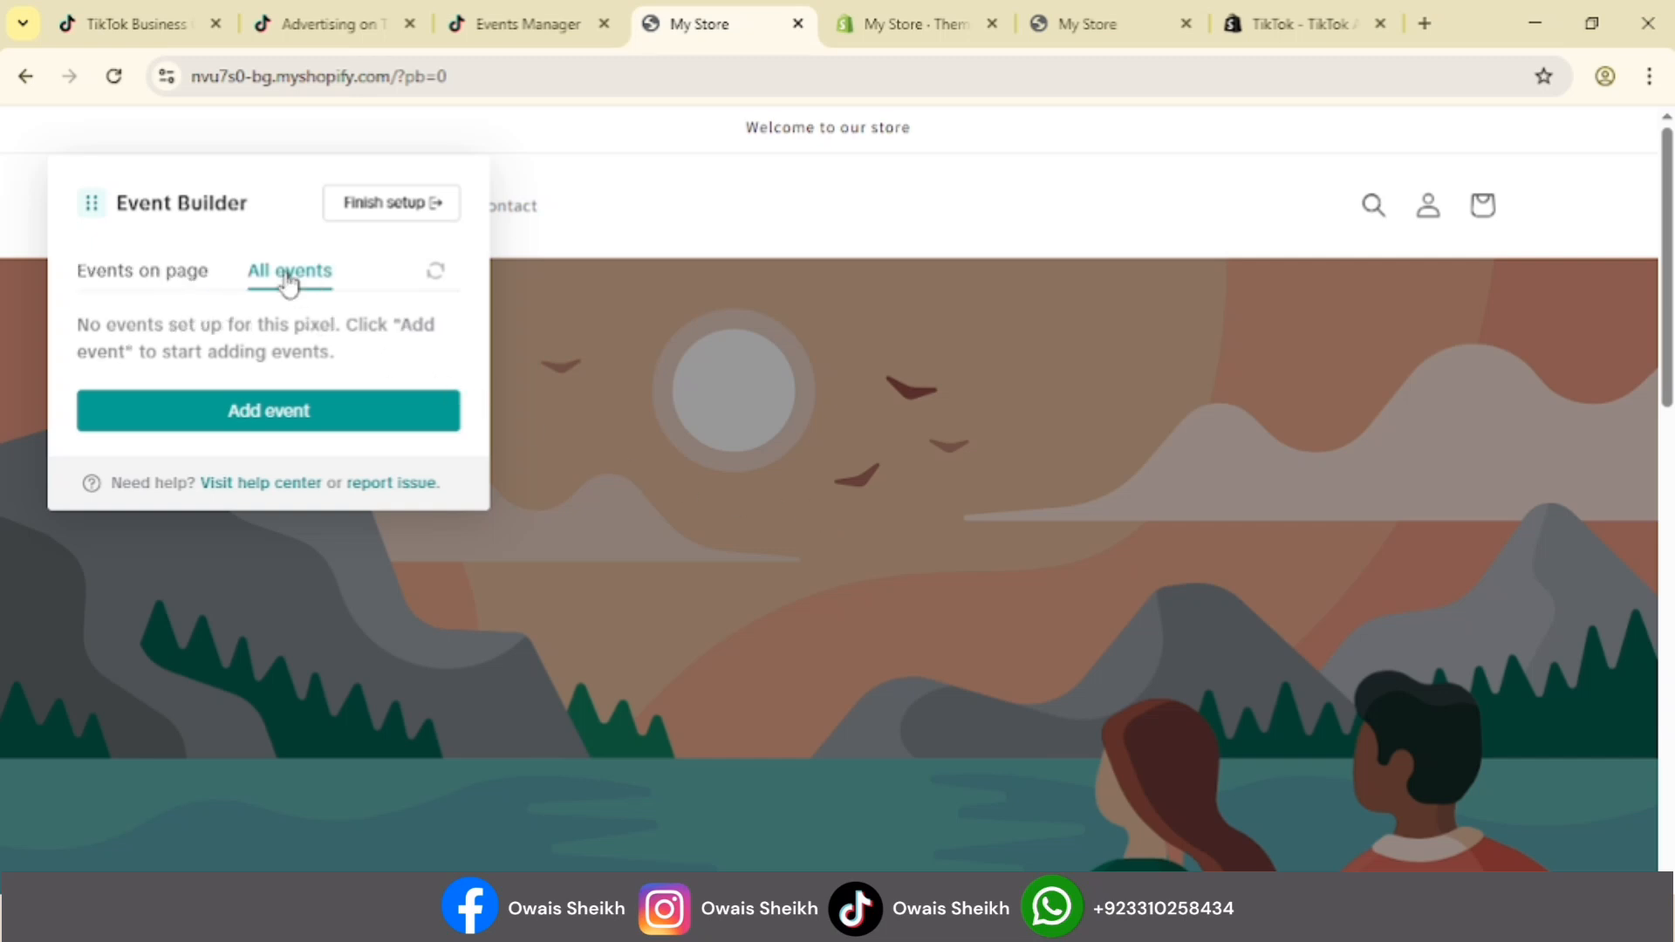
{"action": "left_click", "coordinate": [131, 277]}
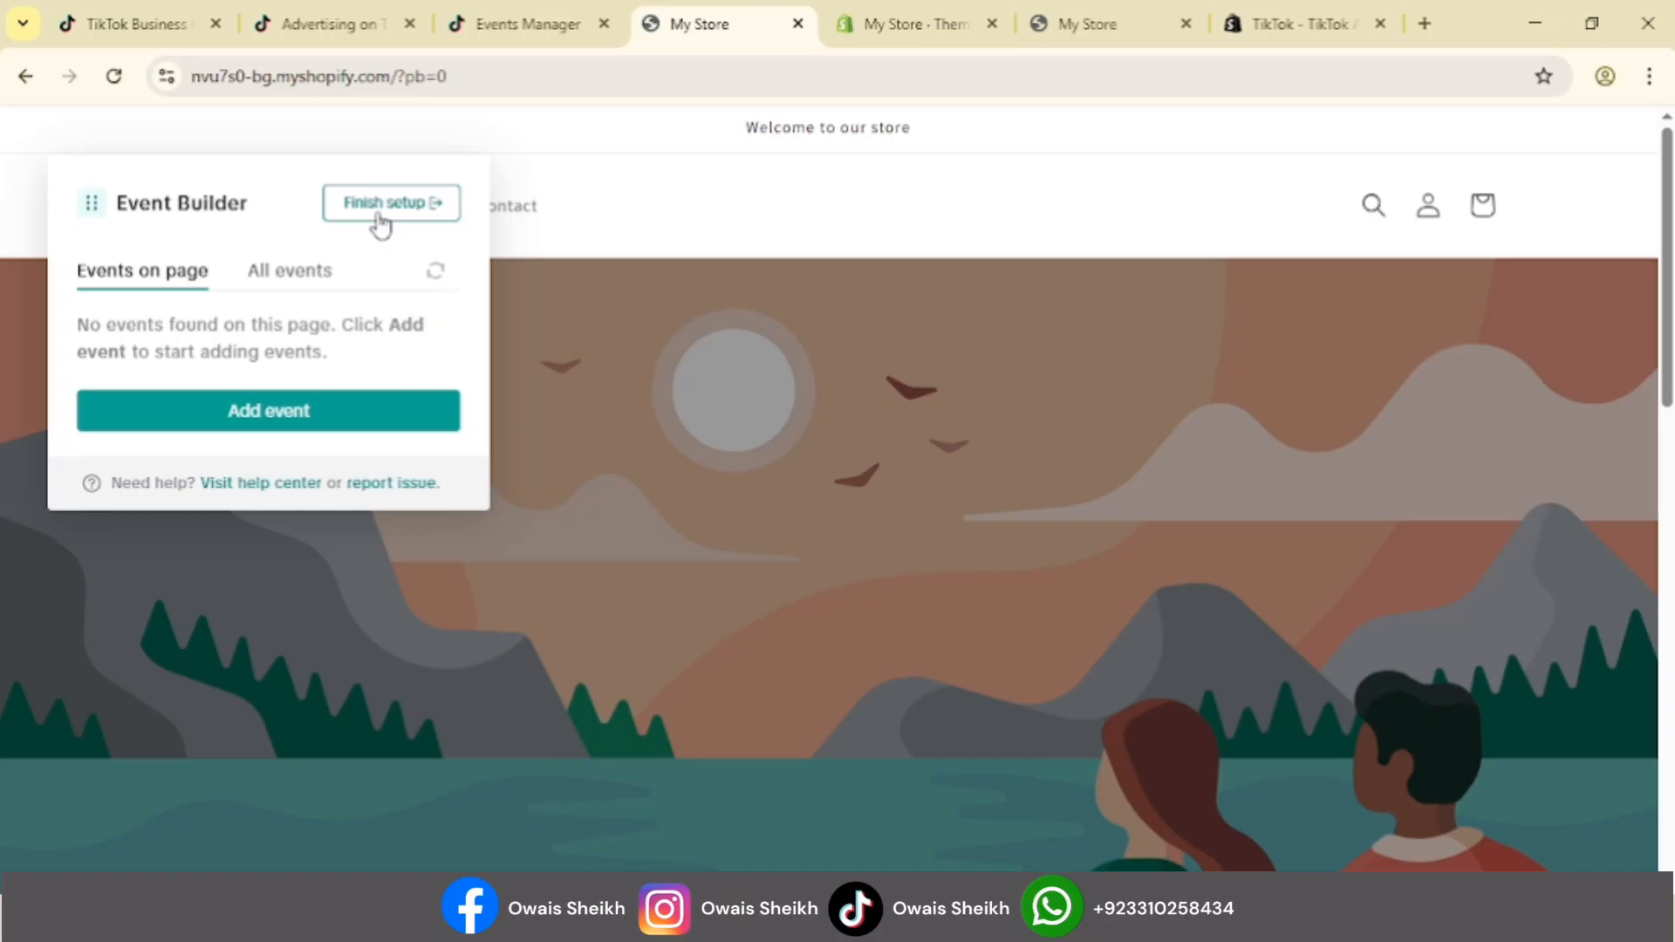
Add a Button Clicks event that tracks the storefront header's search icon and create it with the event type Search
{"action": "left_click", "coordinate": [344, 406]}
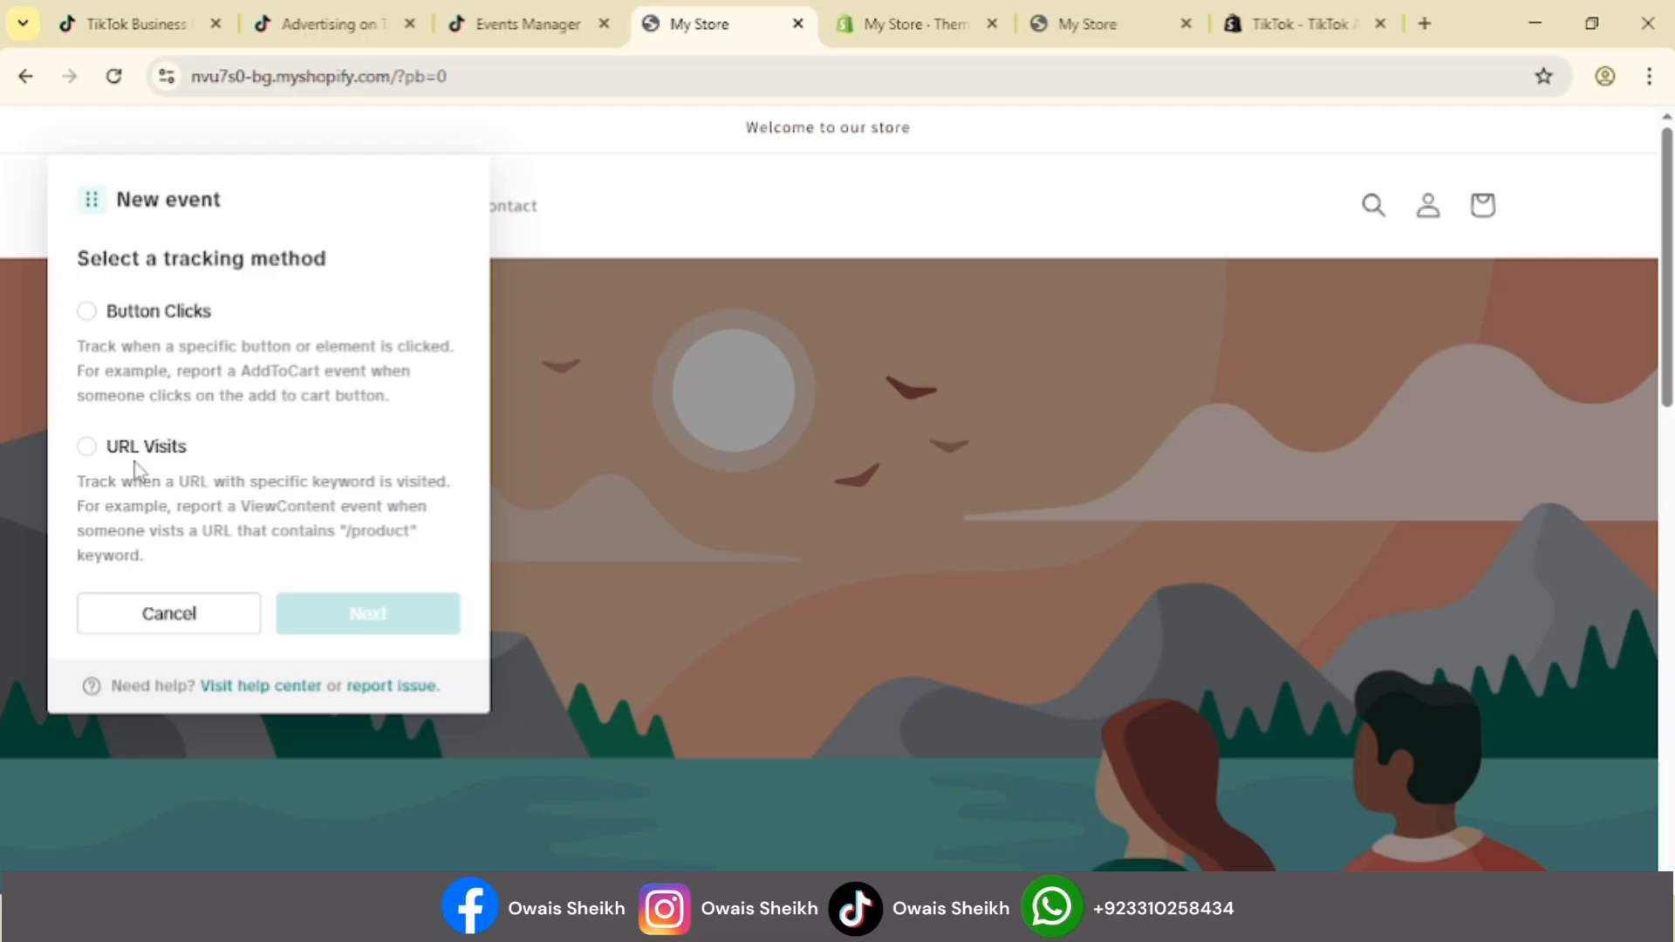
{"action": "left_click", "coordinate": [125, 311]}
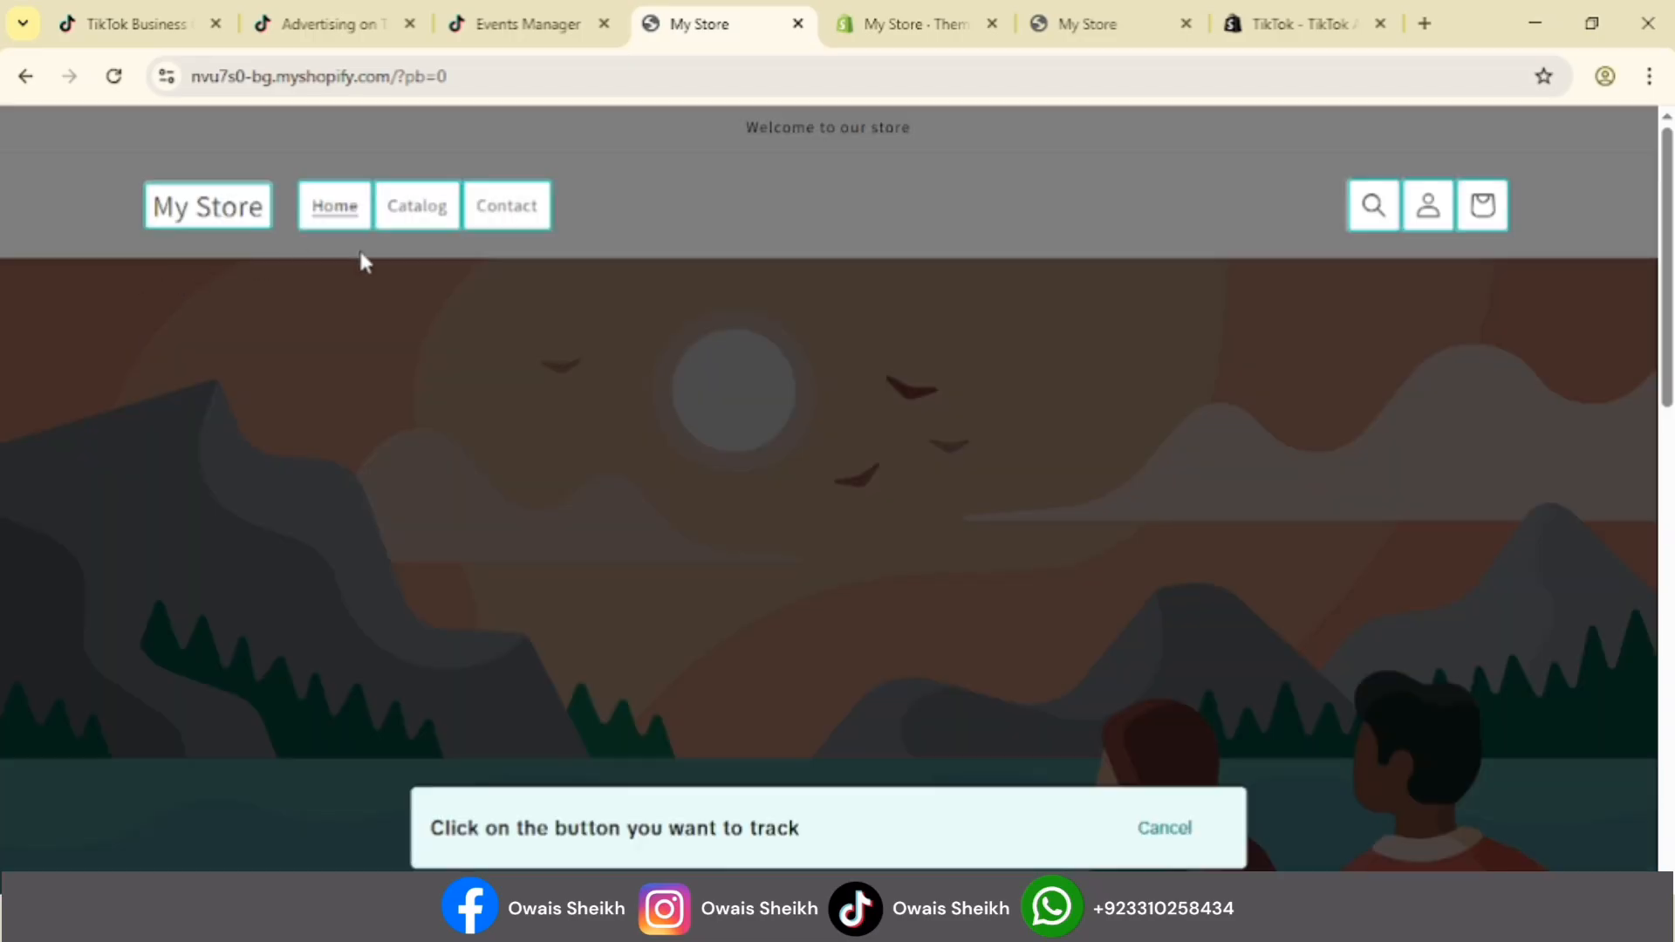
{"action": "left_click", "coordinate": [1374, 207]}
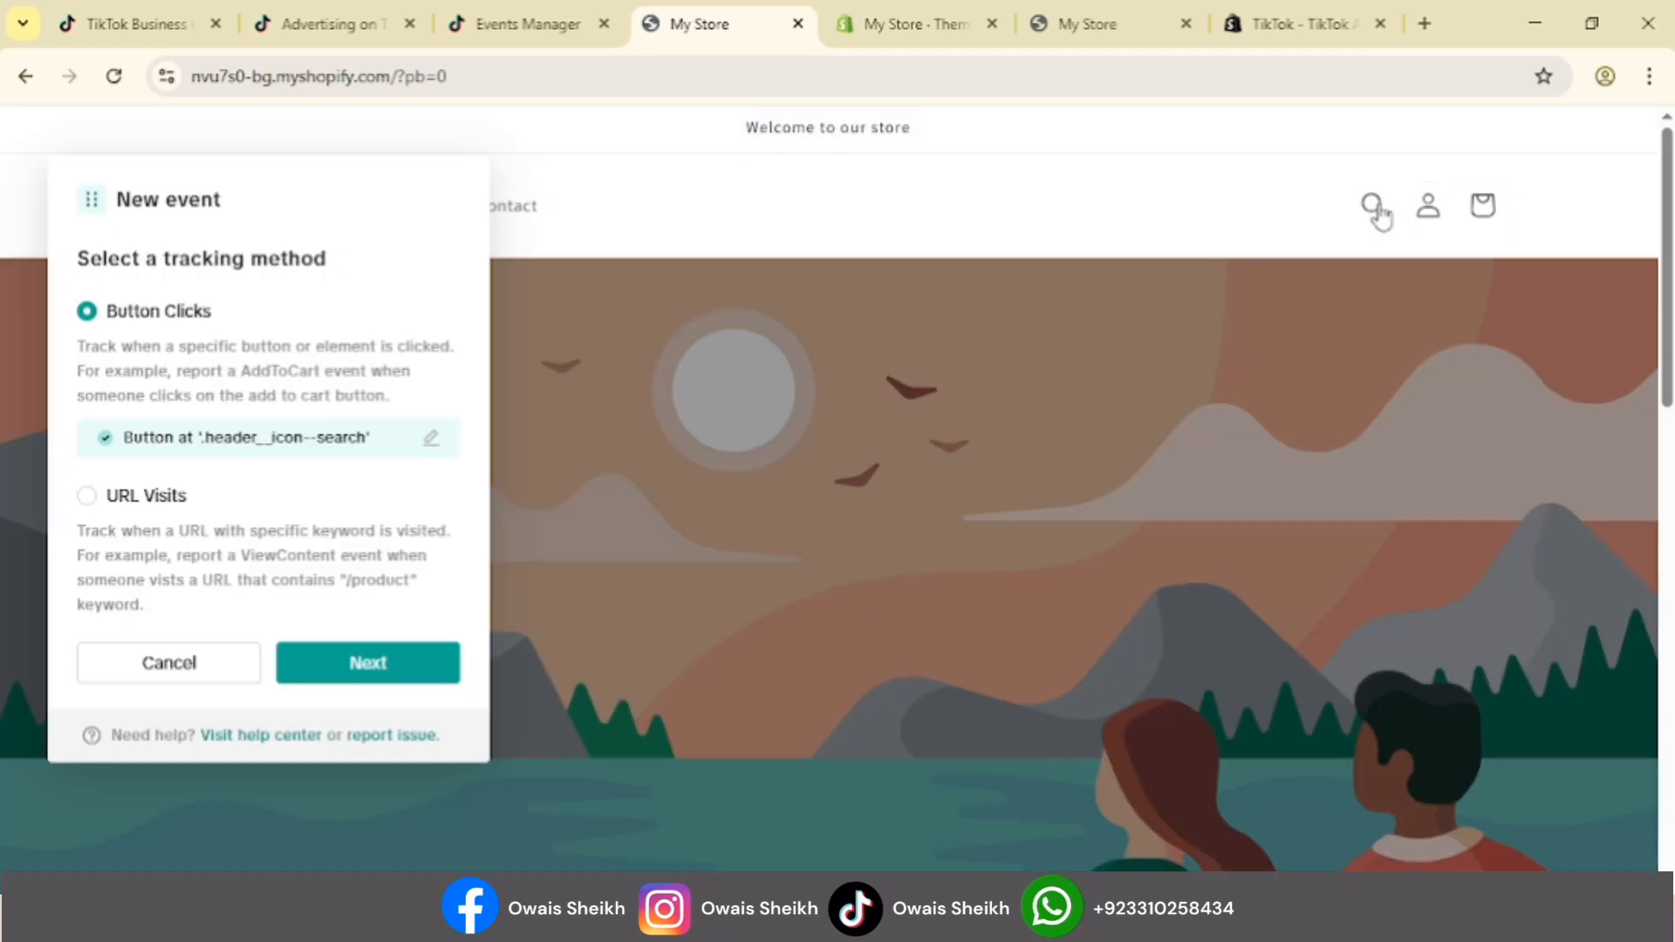
{"action": "left_click", "coordinate": [413, 678]}
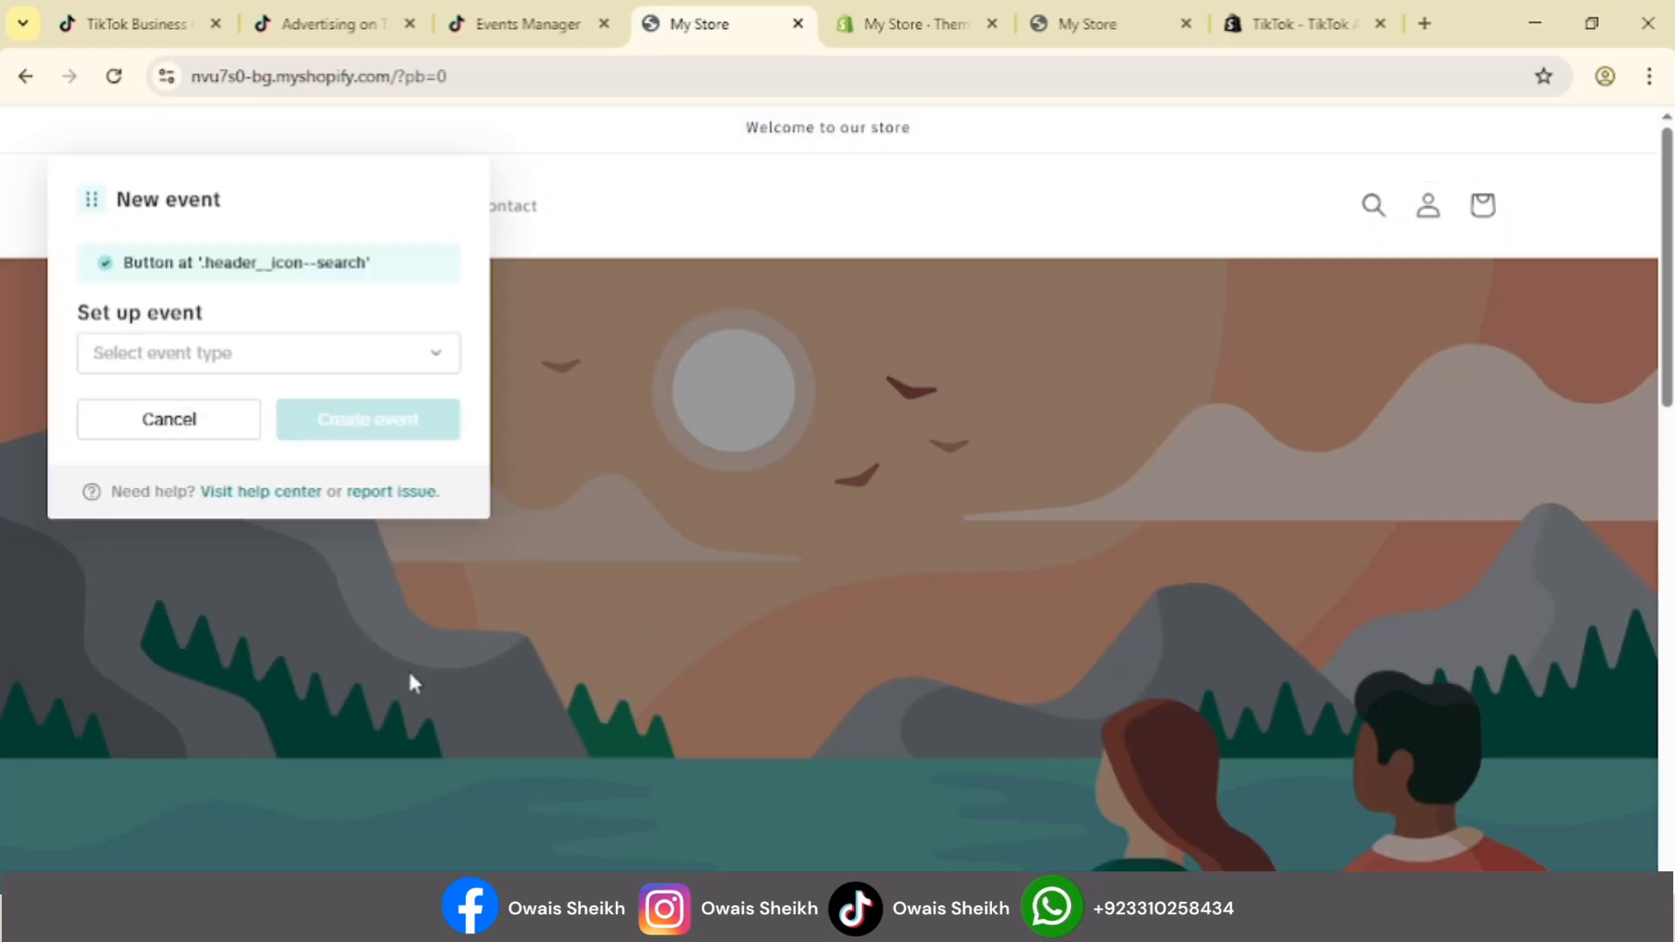
{"action": "left_click", "coordinate": [296, 355]}
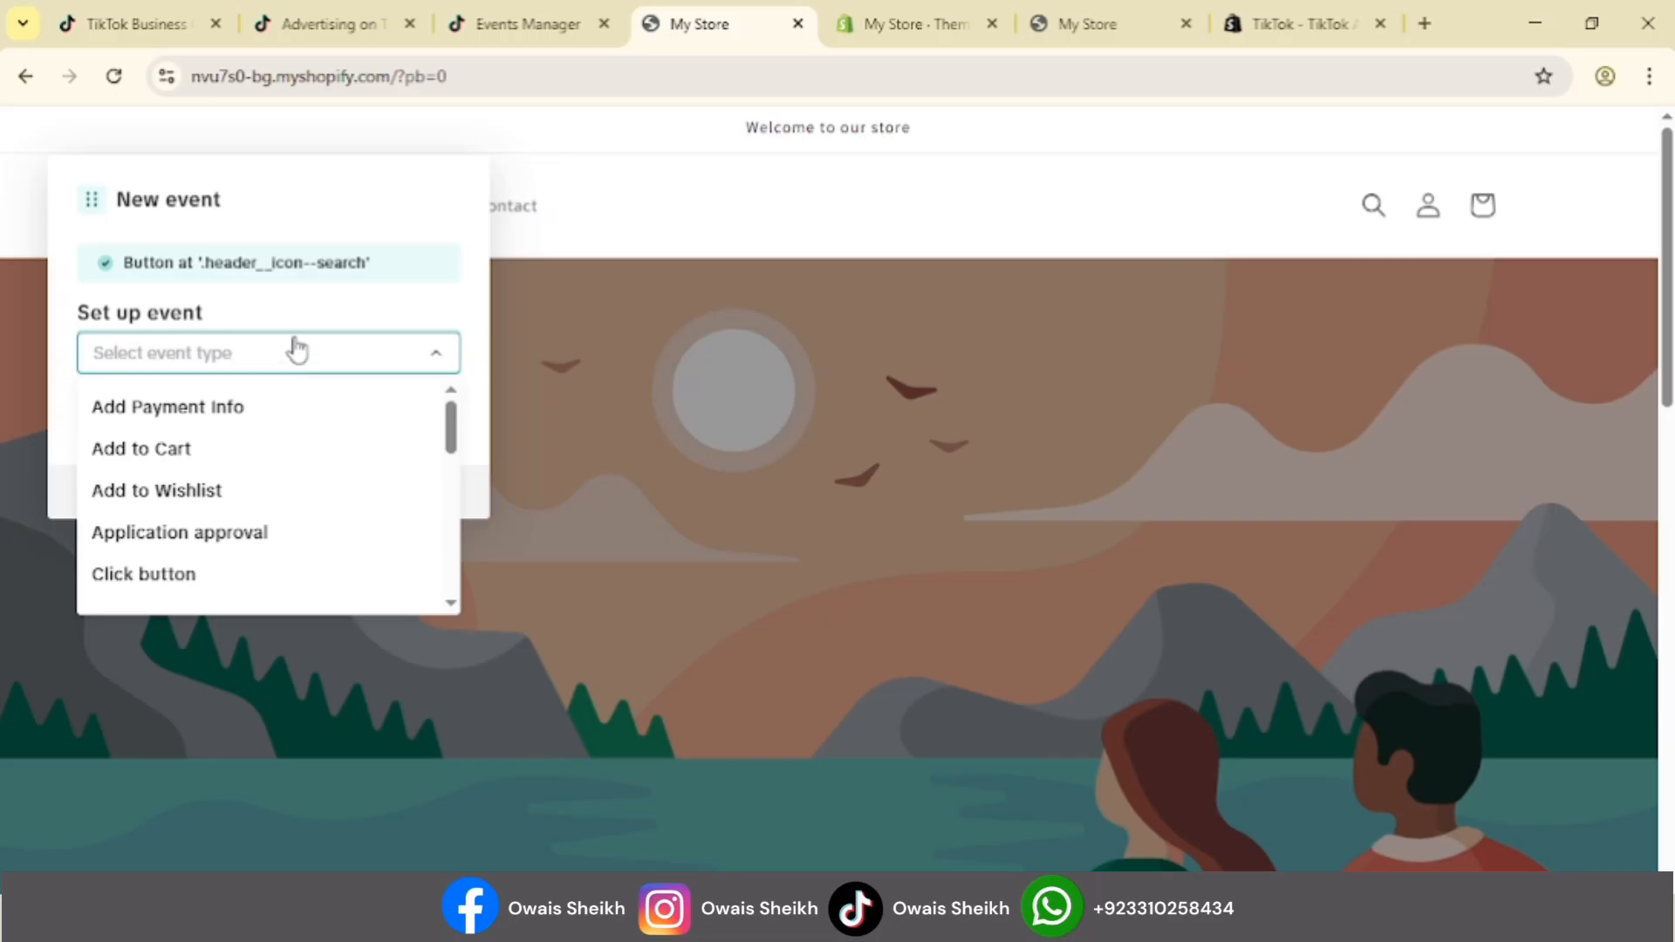
{"action": "scroll", "coordinate": [227, 582], "scroll_direction": "down", "scroll_amount": 7}
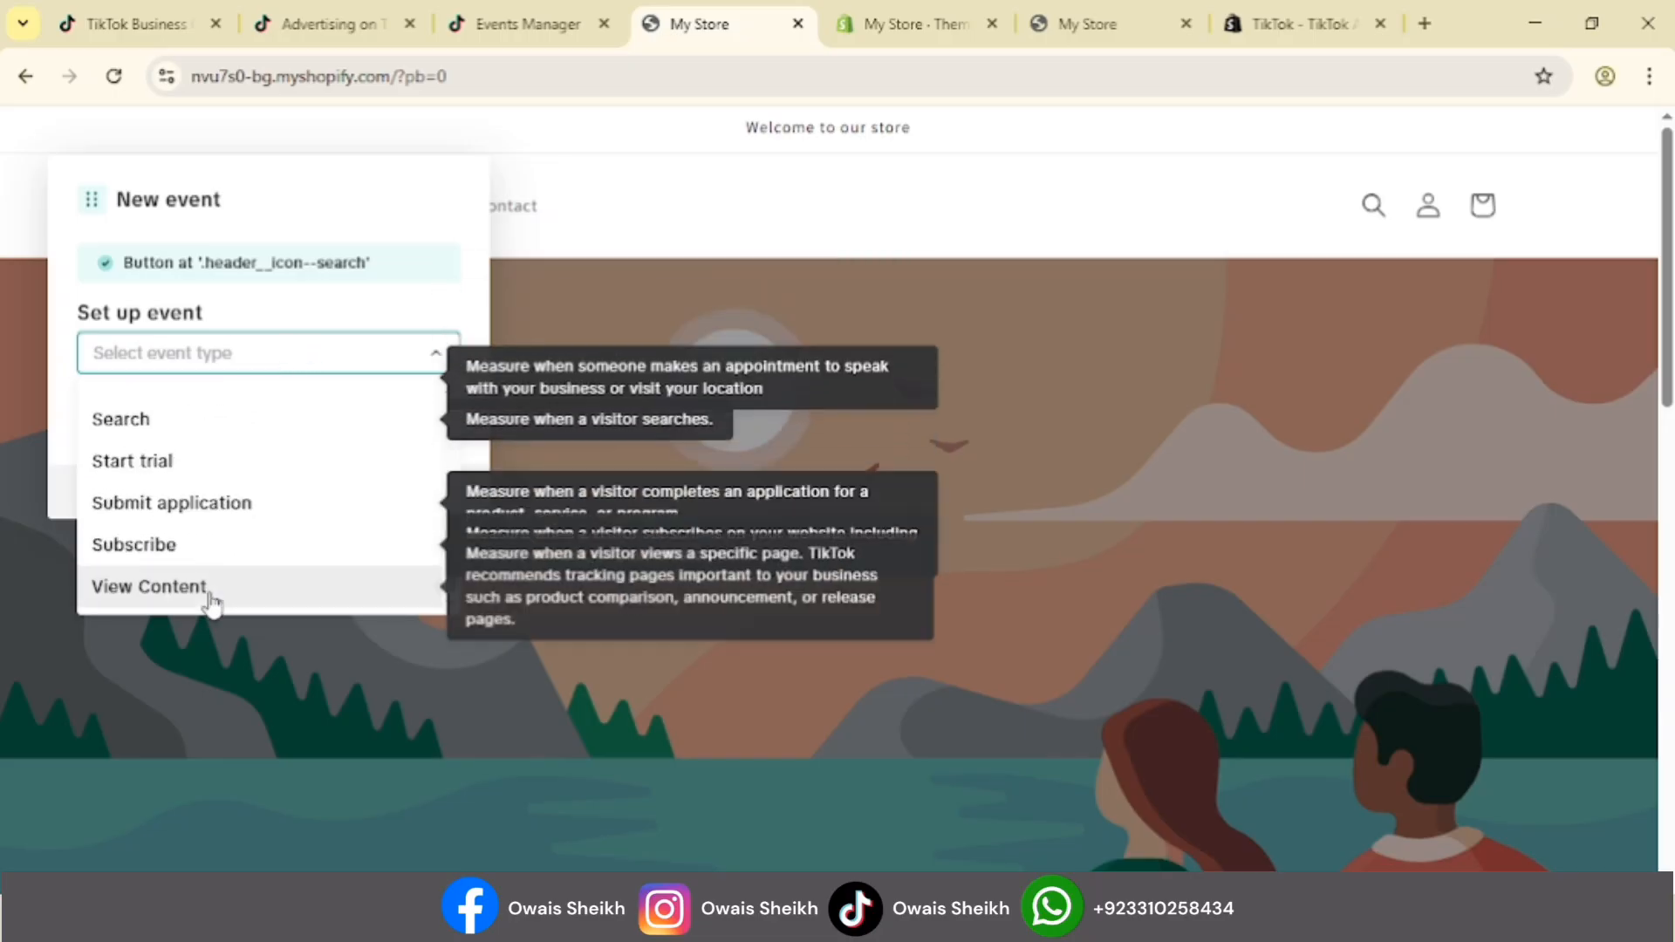
{"action": "left_click", "coordinate": [149, 422]}
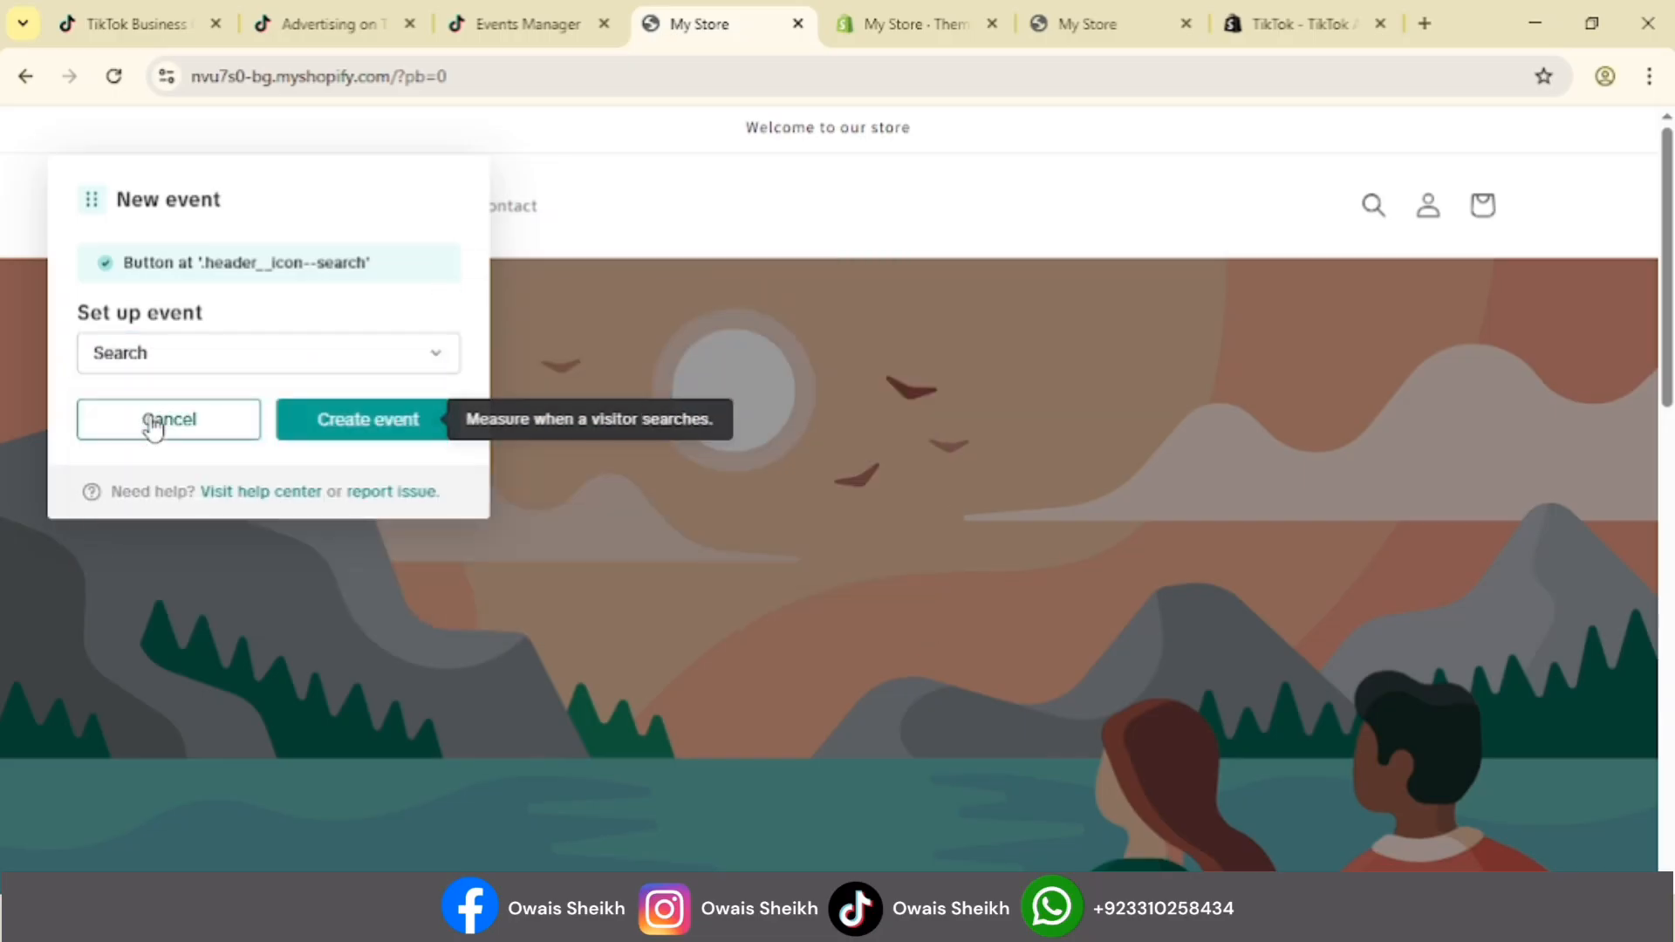
{"action": "left_click", "coordinate": [329, 428]}
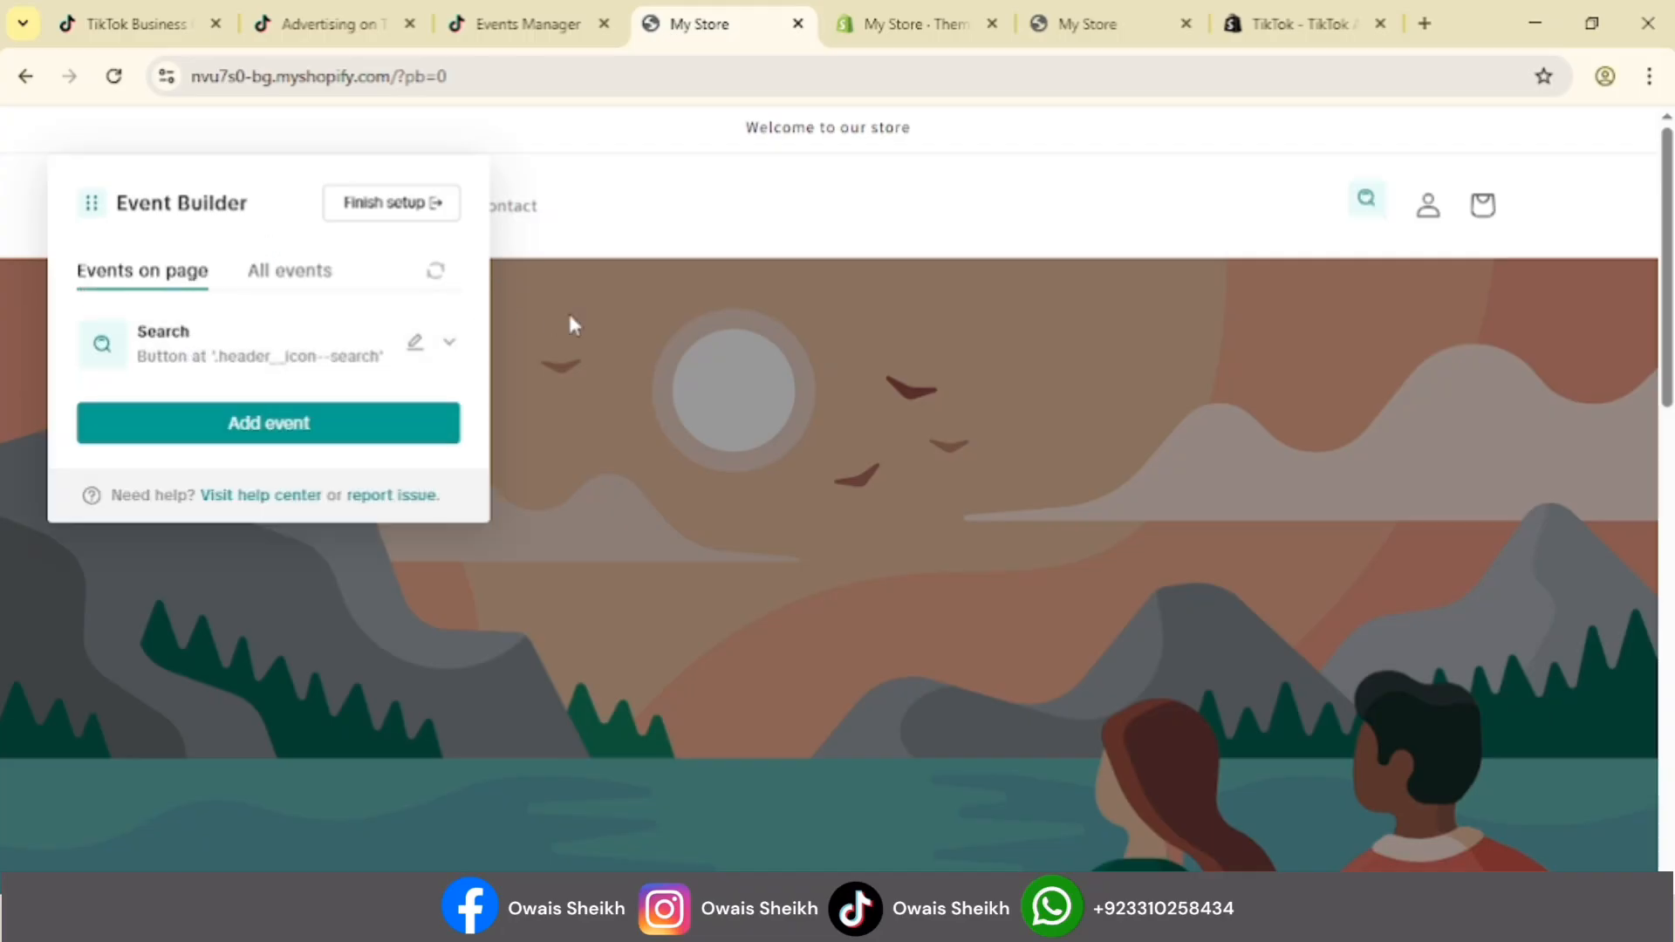
Open the featured product's page from the storefront home page and copy the /products part of its URL
{"action": "scroll", "coordinate": [599, 355], "scroll_direction": "down", "scroll_amount": 6}
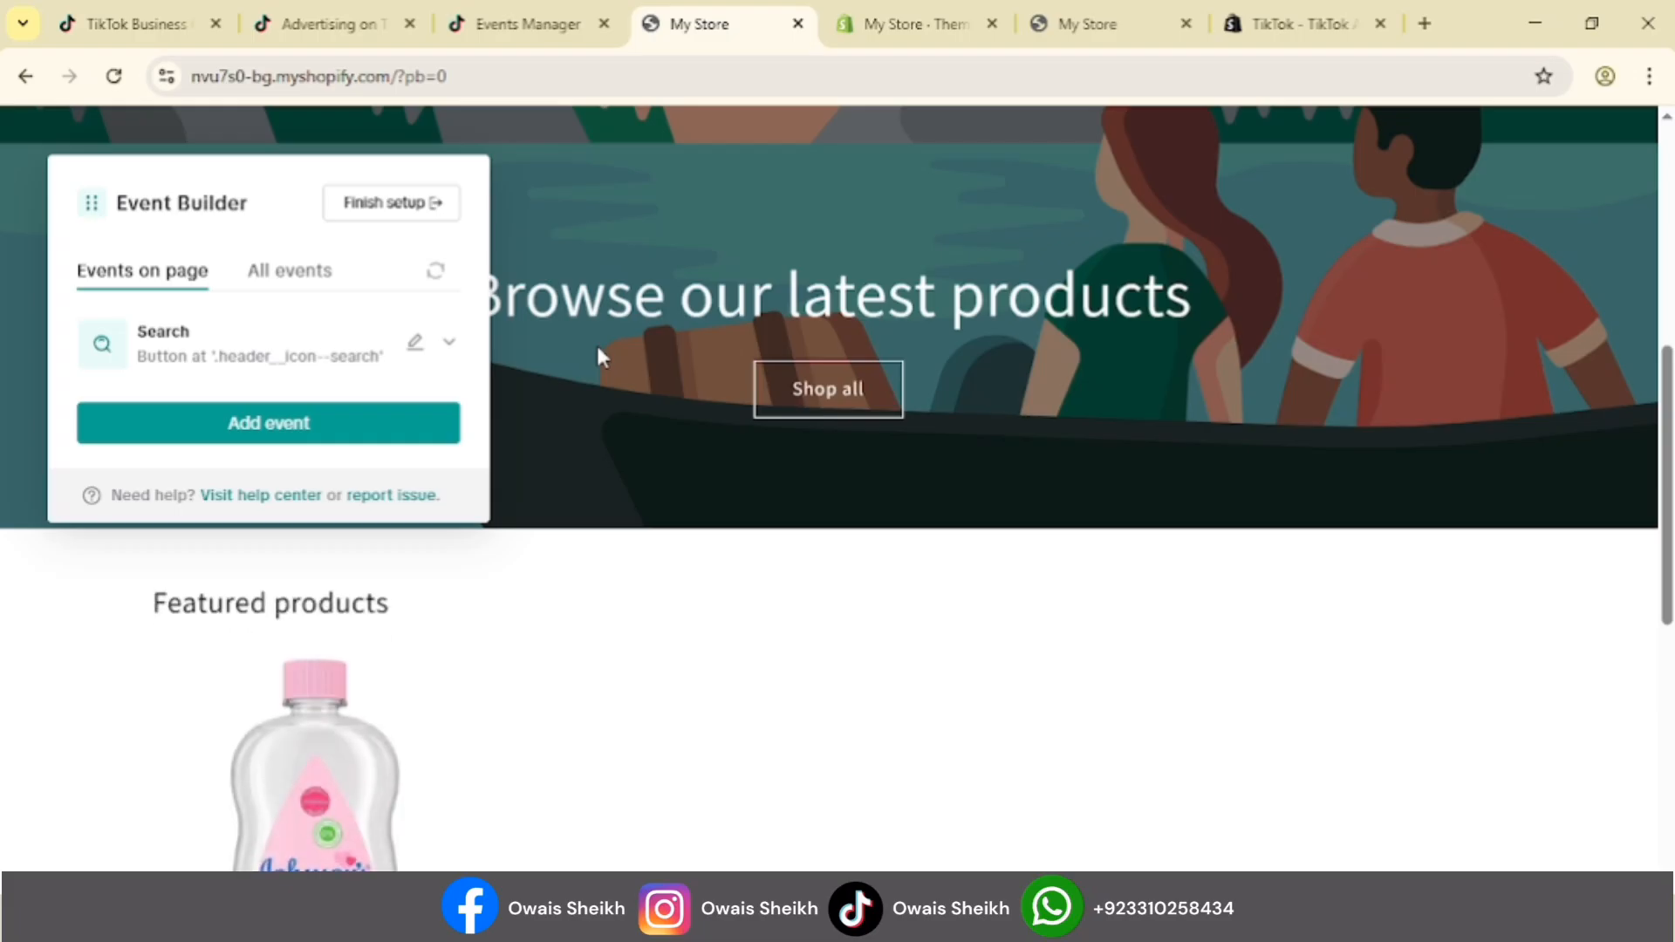
{"action": "scroll", "coordinate": [596, 355], "scroll_direction": "down", "scroll_amount": 3}
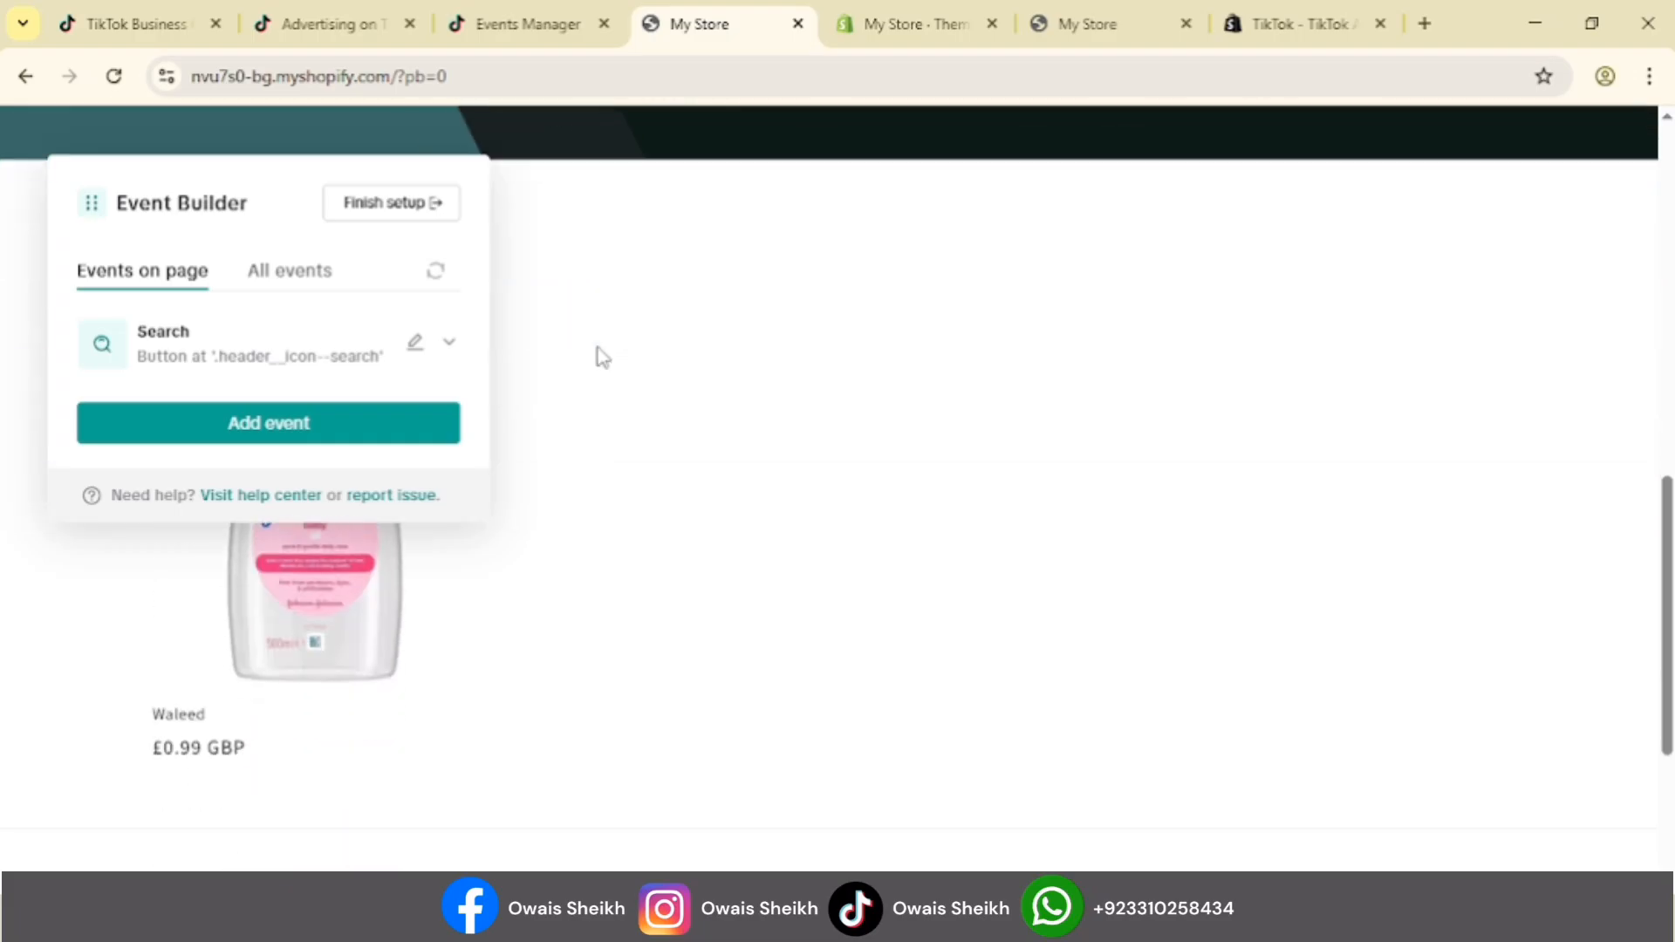
{"action": "left_click", "coordinate": [268, 613]}
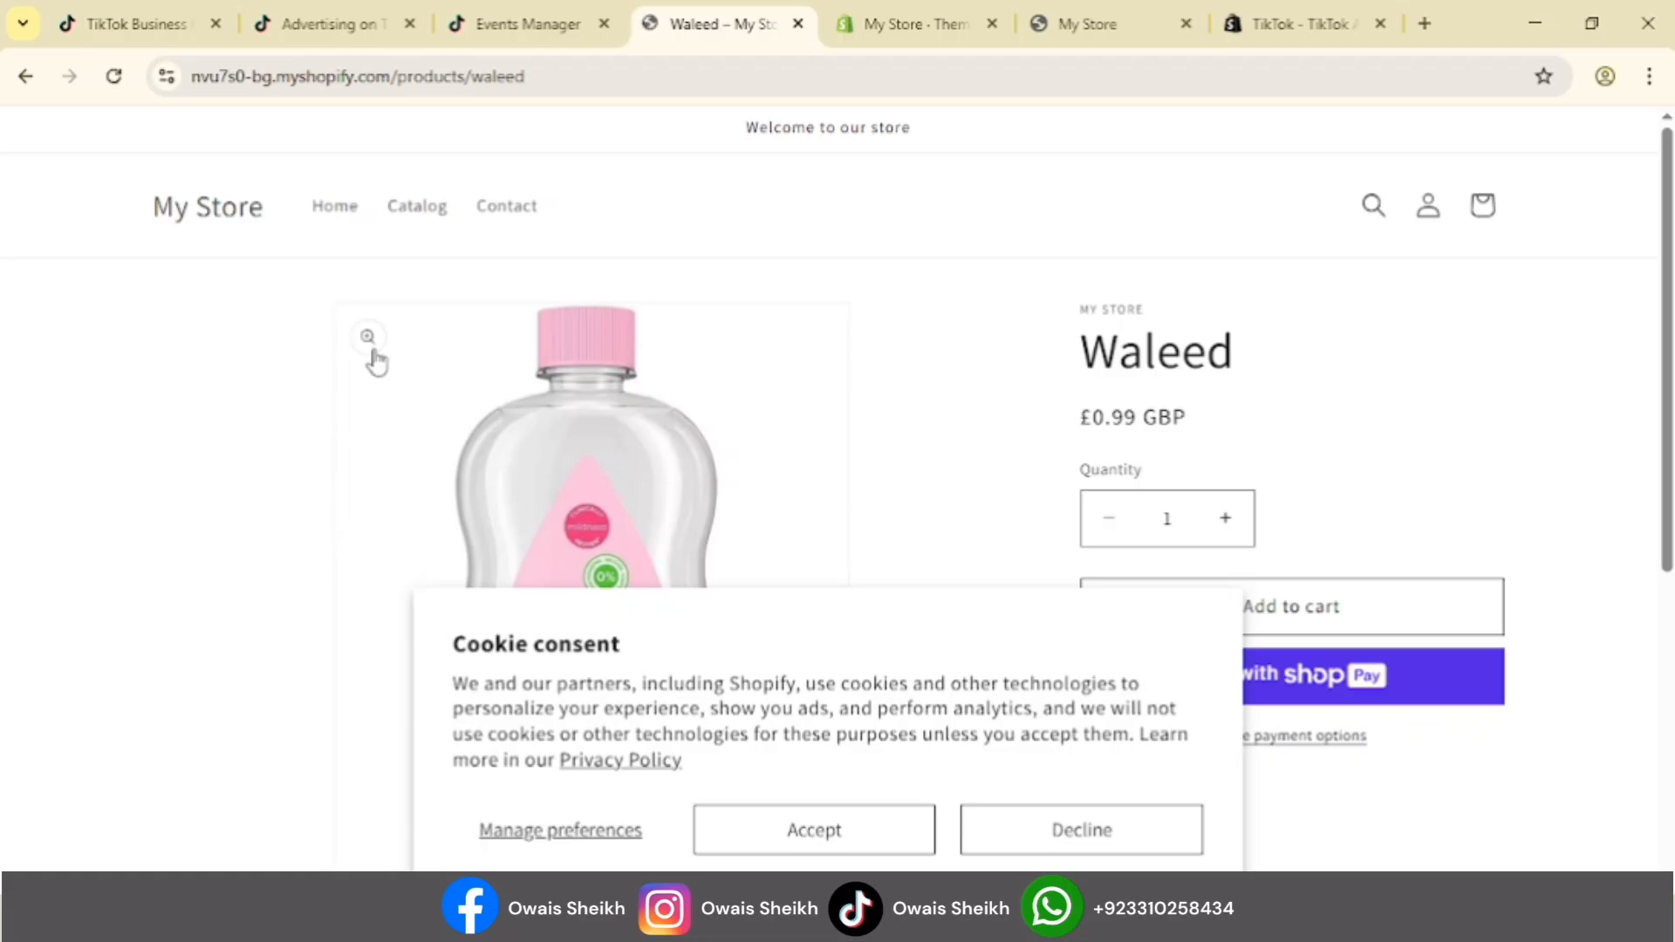
{"action": "left_click_drag", "start_coordinate": [392, 77], "coordinate": [467, 77]}
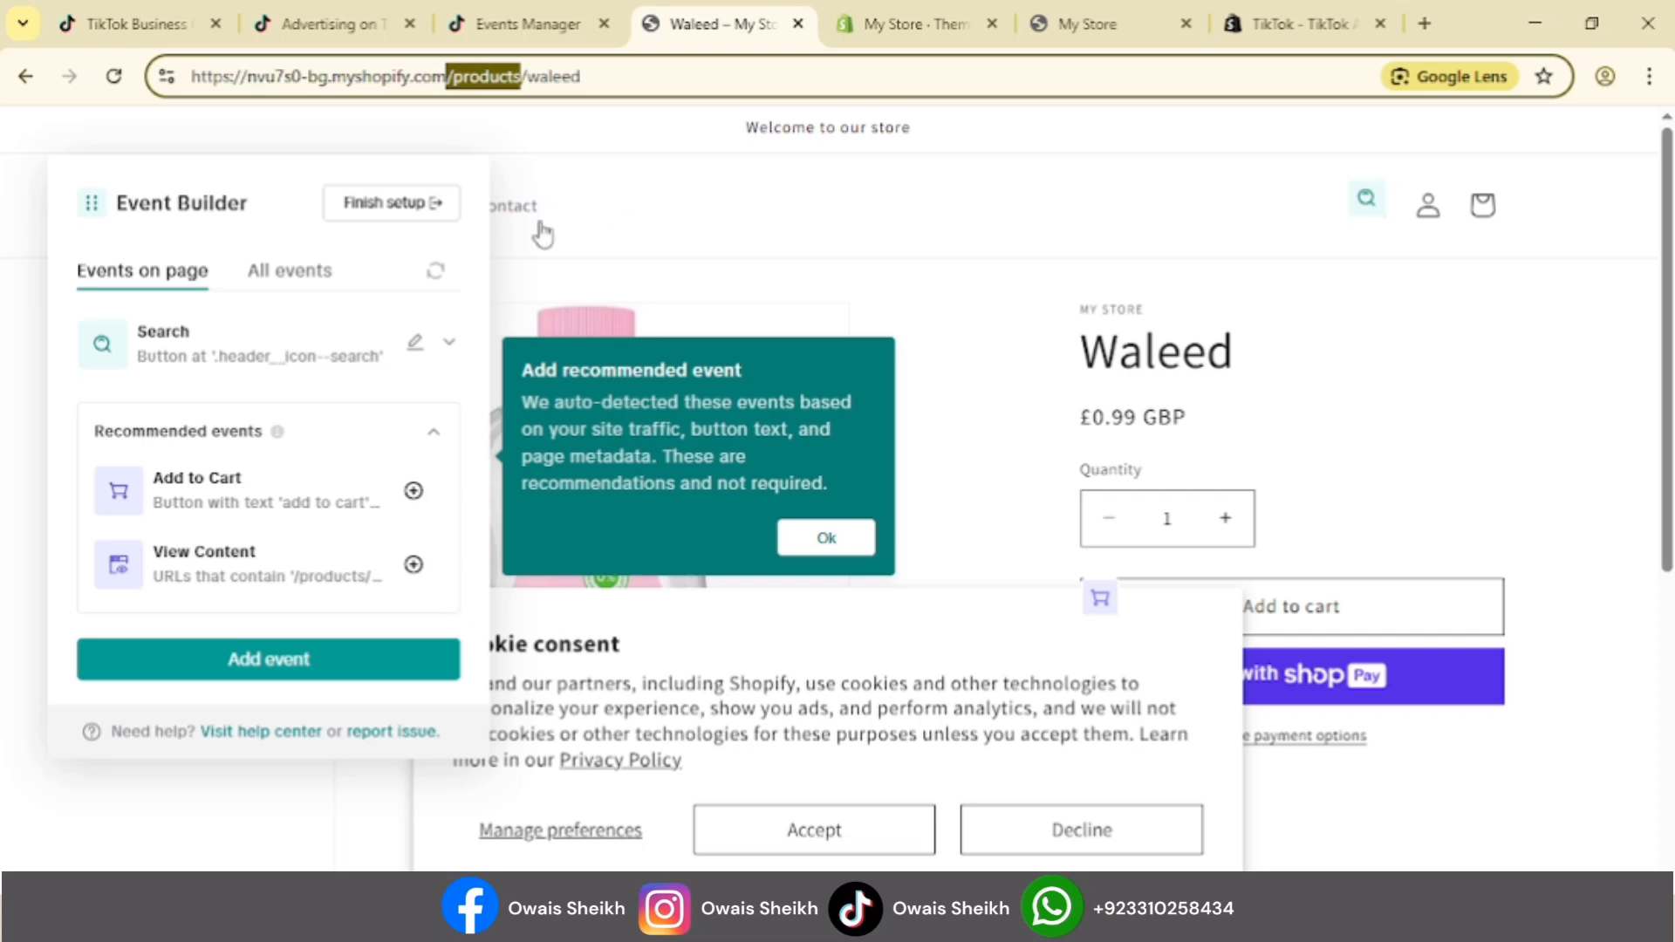
Add a URL Visits event for URLs containing /products and set its event type to View Content
{"action": "left_click", "coordinate": [279, 663]}
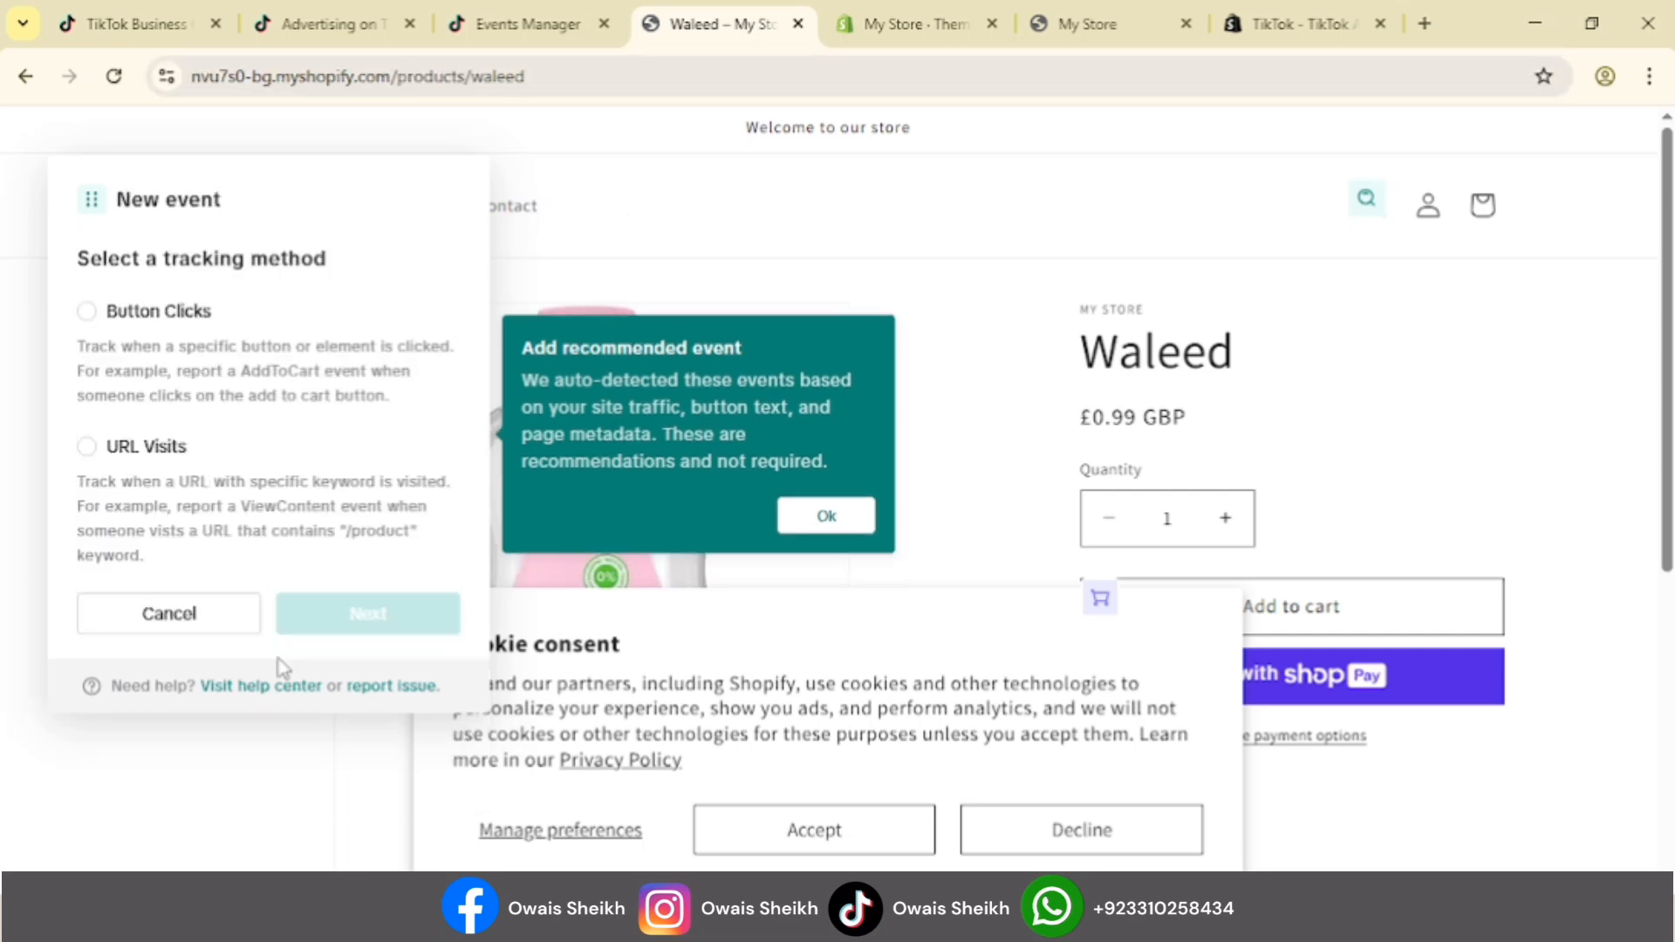
{"action": "left_click", "coordinate": [131, 449]}
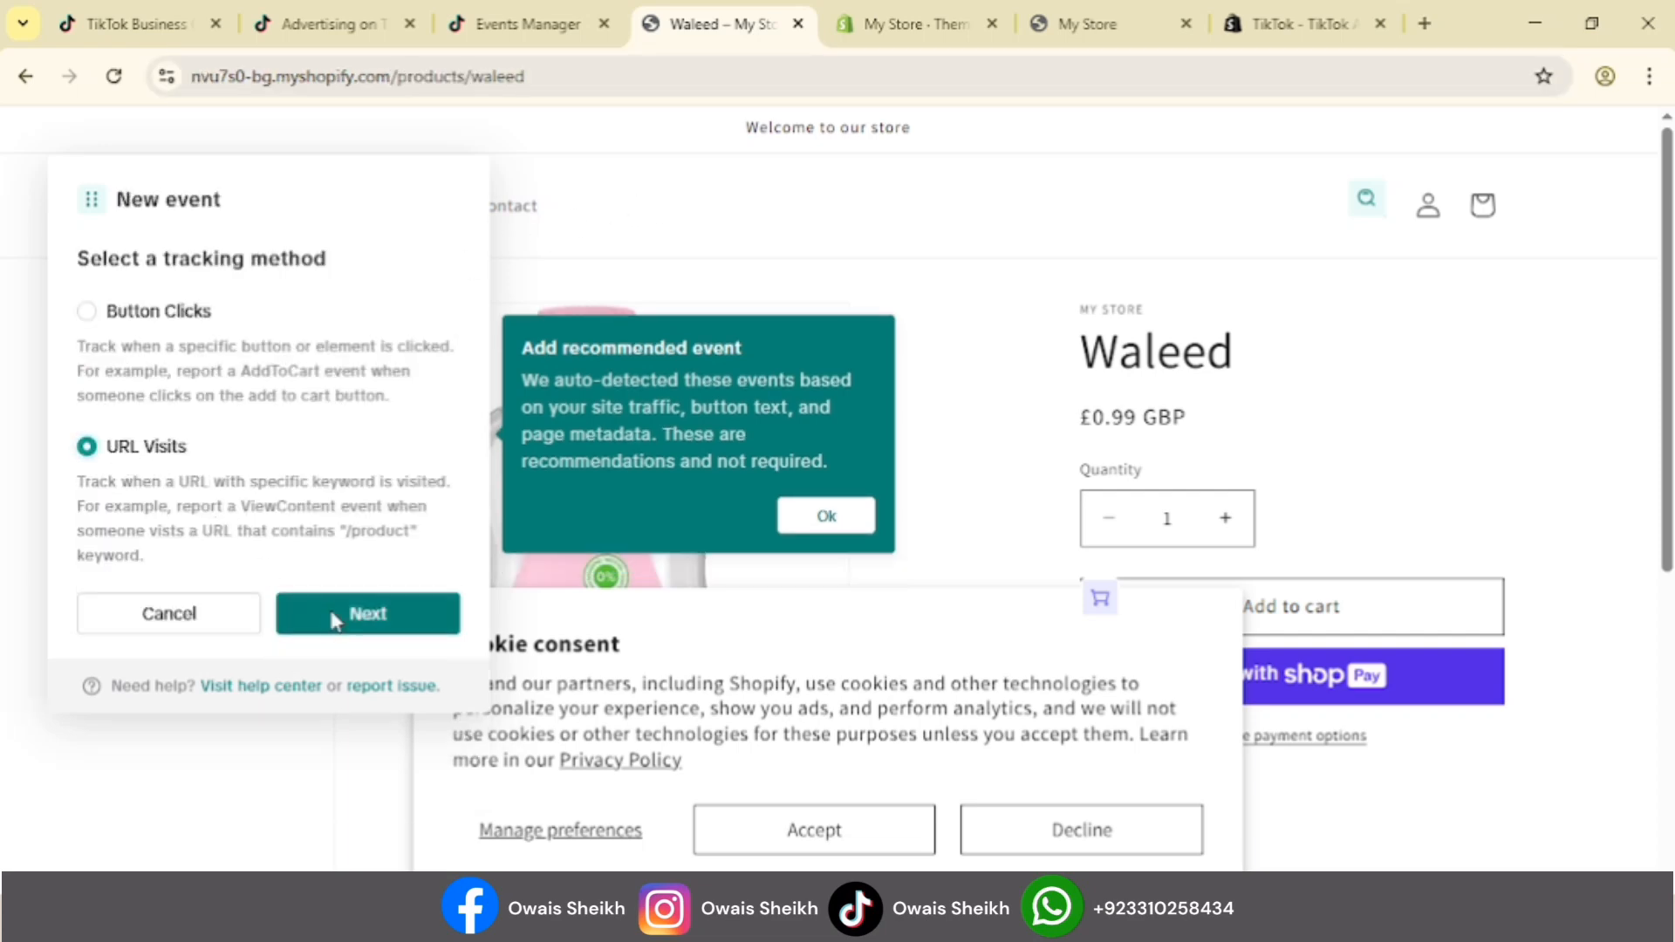
{"action": "left_click", "coordinate": [334, 616]}
{"action": "type", "text": "/products/"}
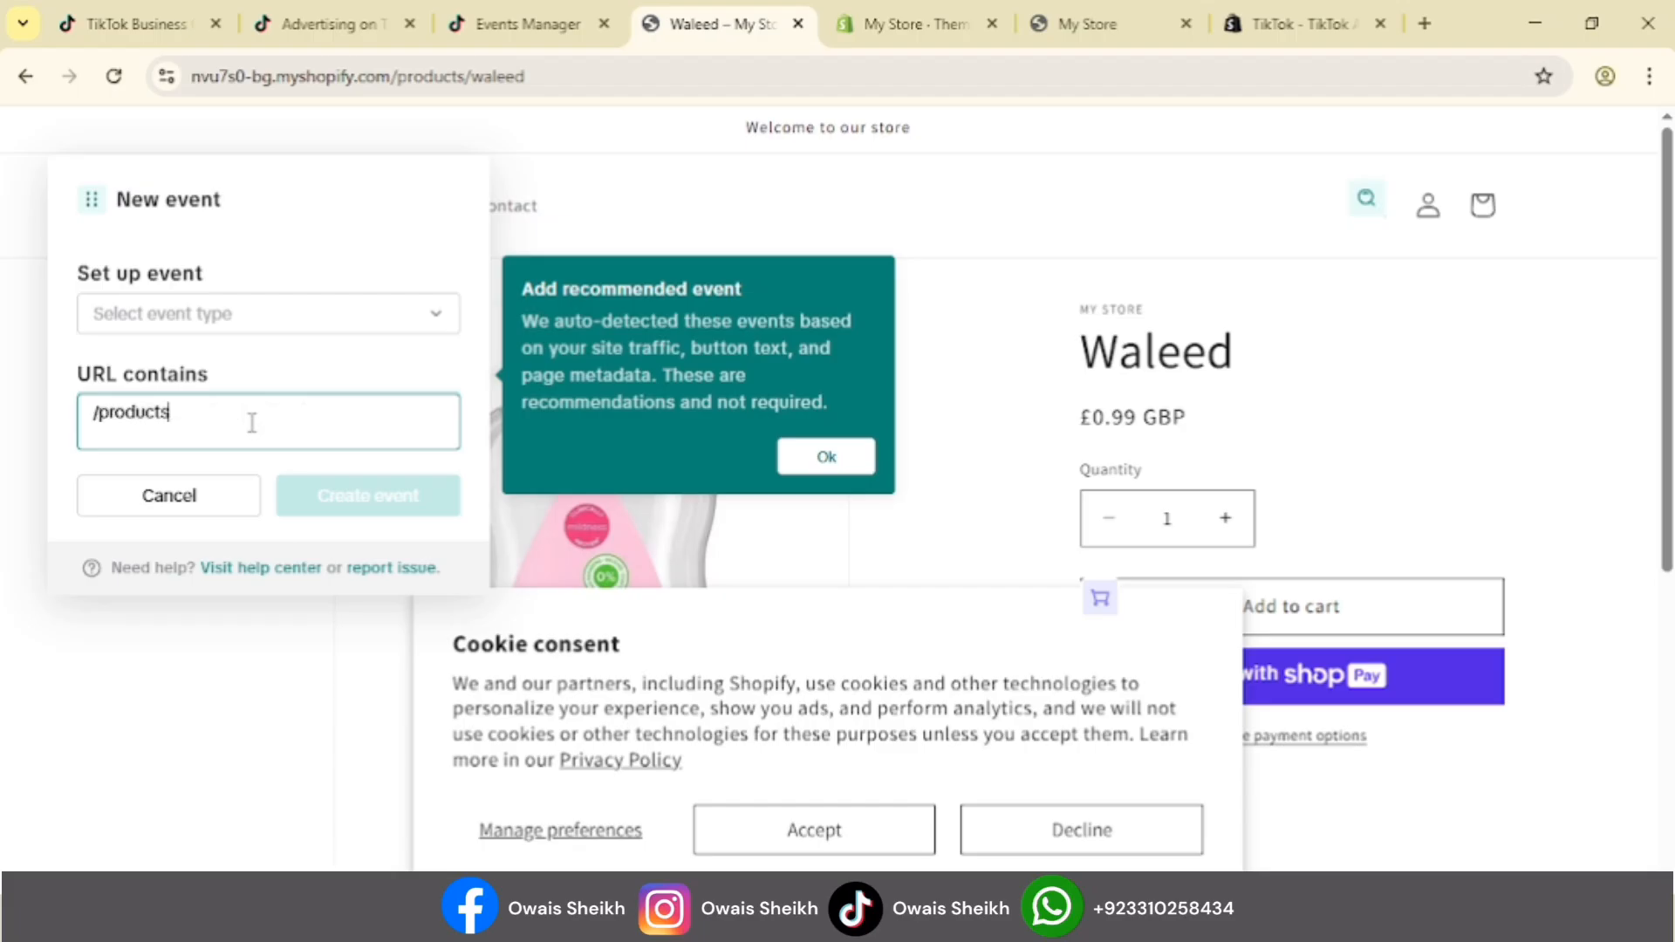
{"action": "left_click", "coordinate": [305, 316]}
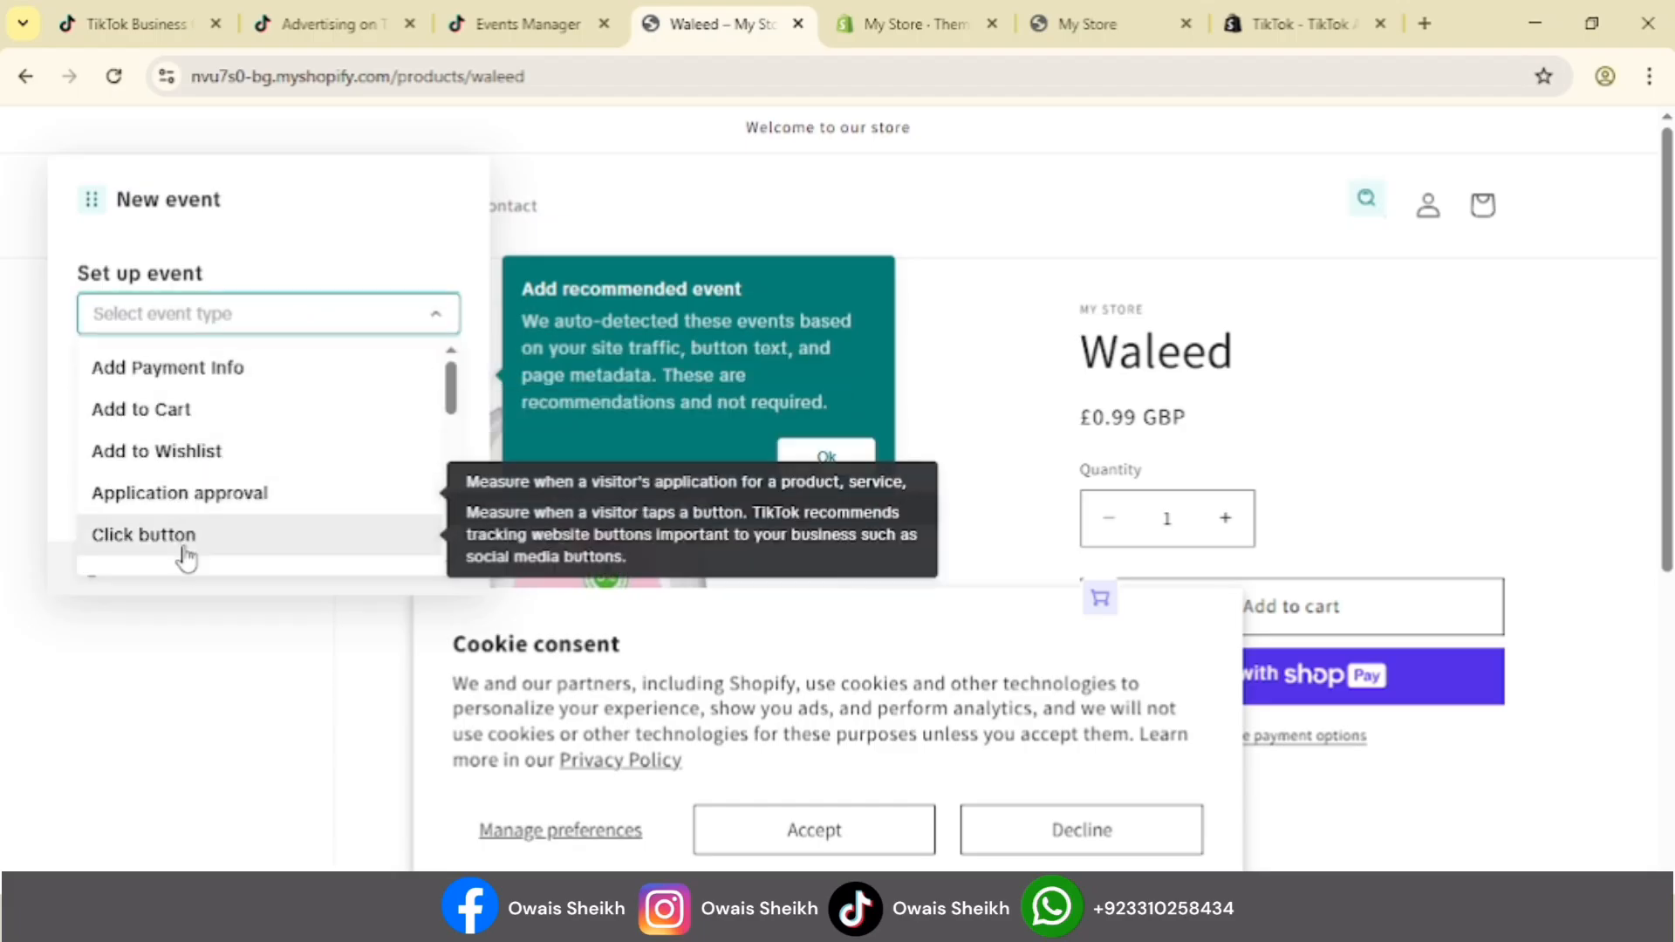
{"action": "scroll", "coordinate": [174, 419], "scroll_direction": "down", "scroll_amount": 2}
{"action": "scroll", "coordinate": [166, 495], "scroll_direction": "up", "scroll_amount": 2}
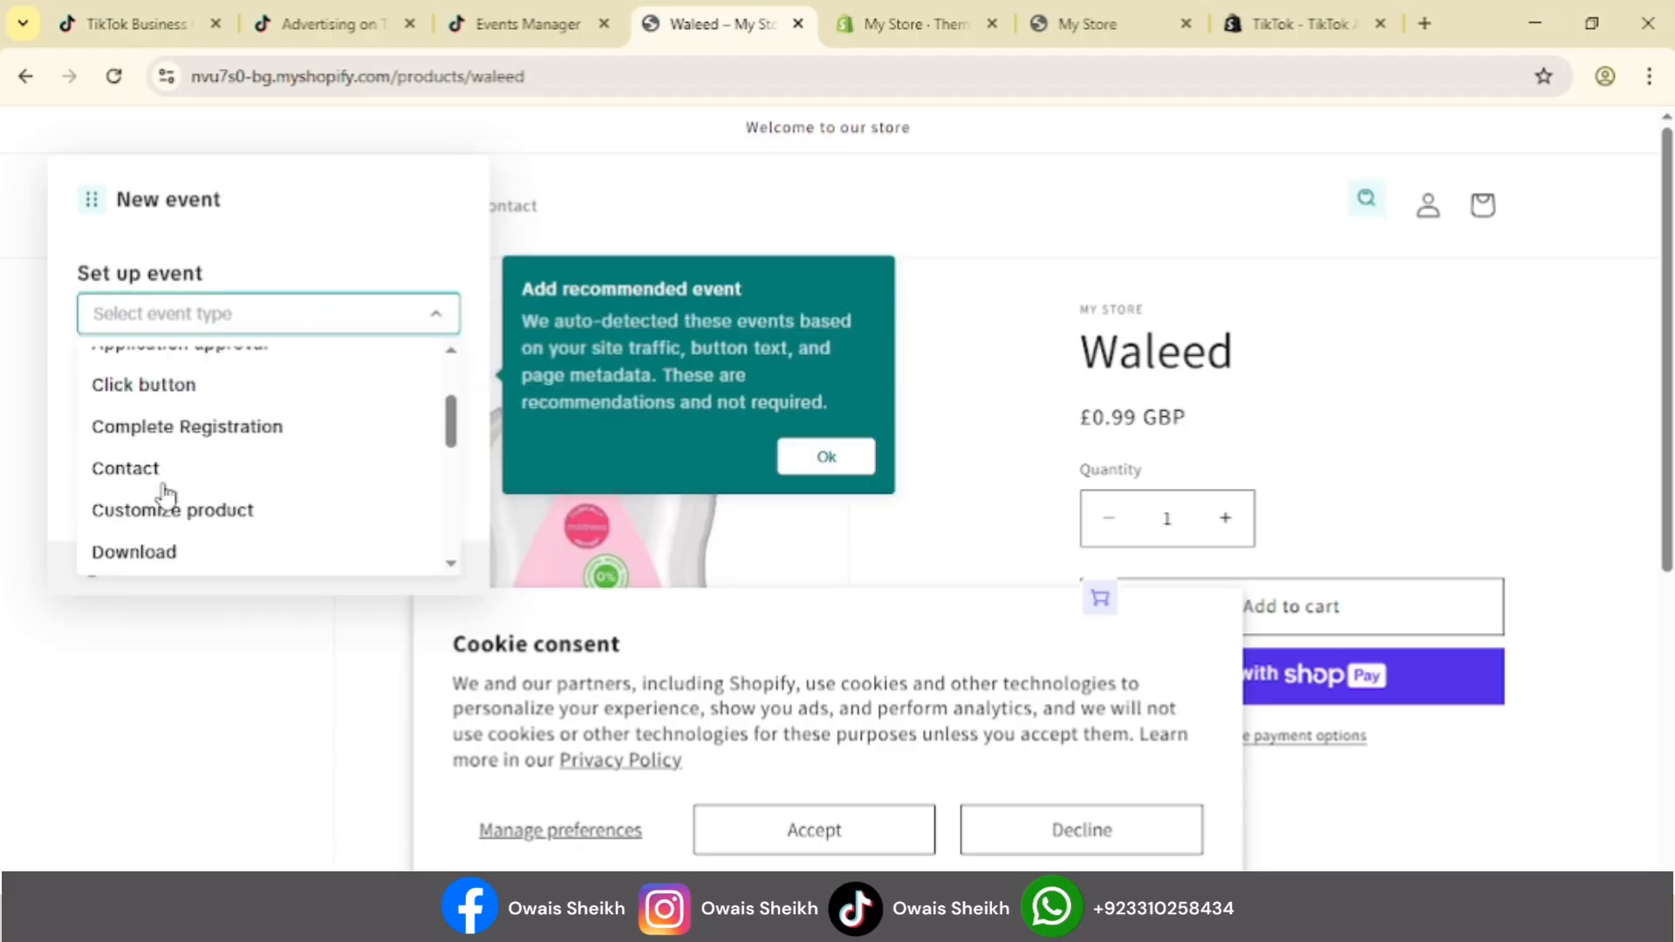
{"action": "scroll", "coordinate": [166, 494], "scroll_direction": "down", "scroll_amount": 4}
{"action": "scroll", "coordinate": [161, 496], "scroll_direction": "down", "scroll_amount": 3}
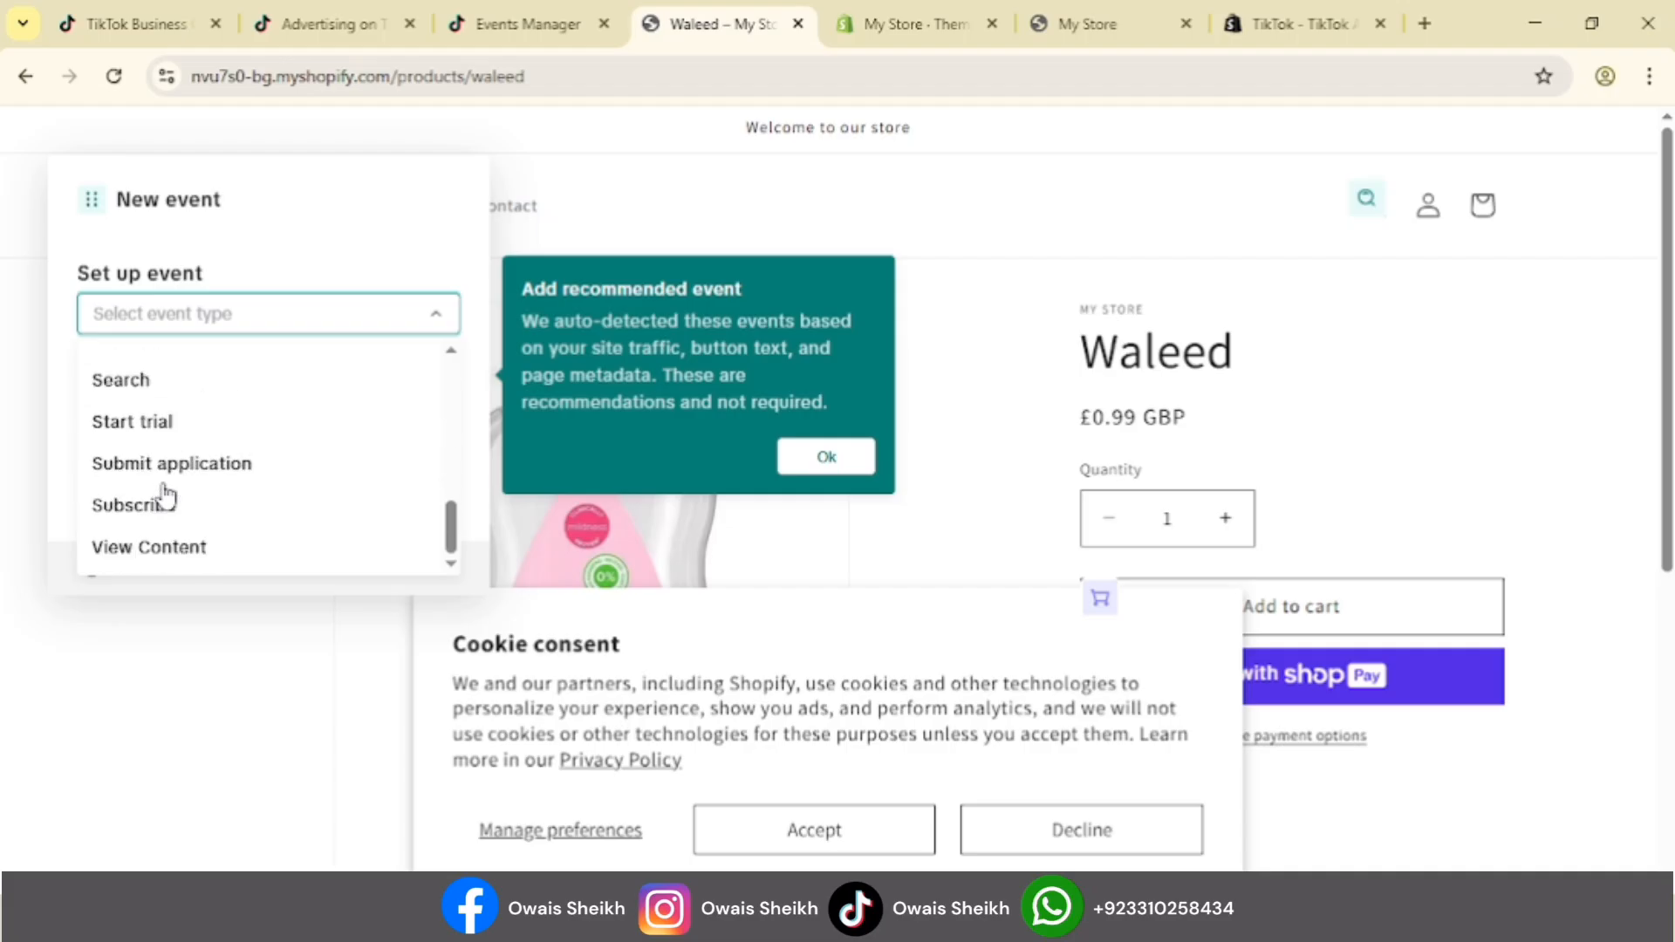
{"action": "left_click", "coordinate": [179, 549]}
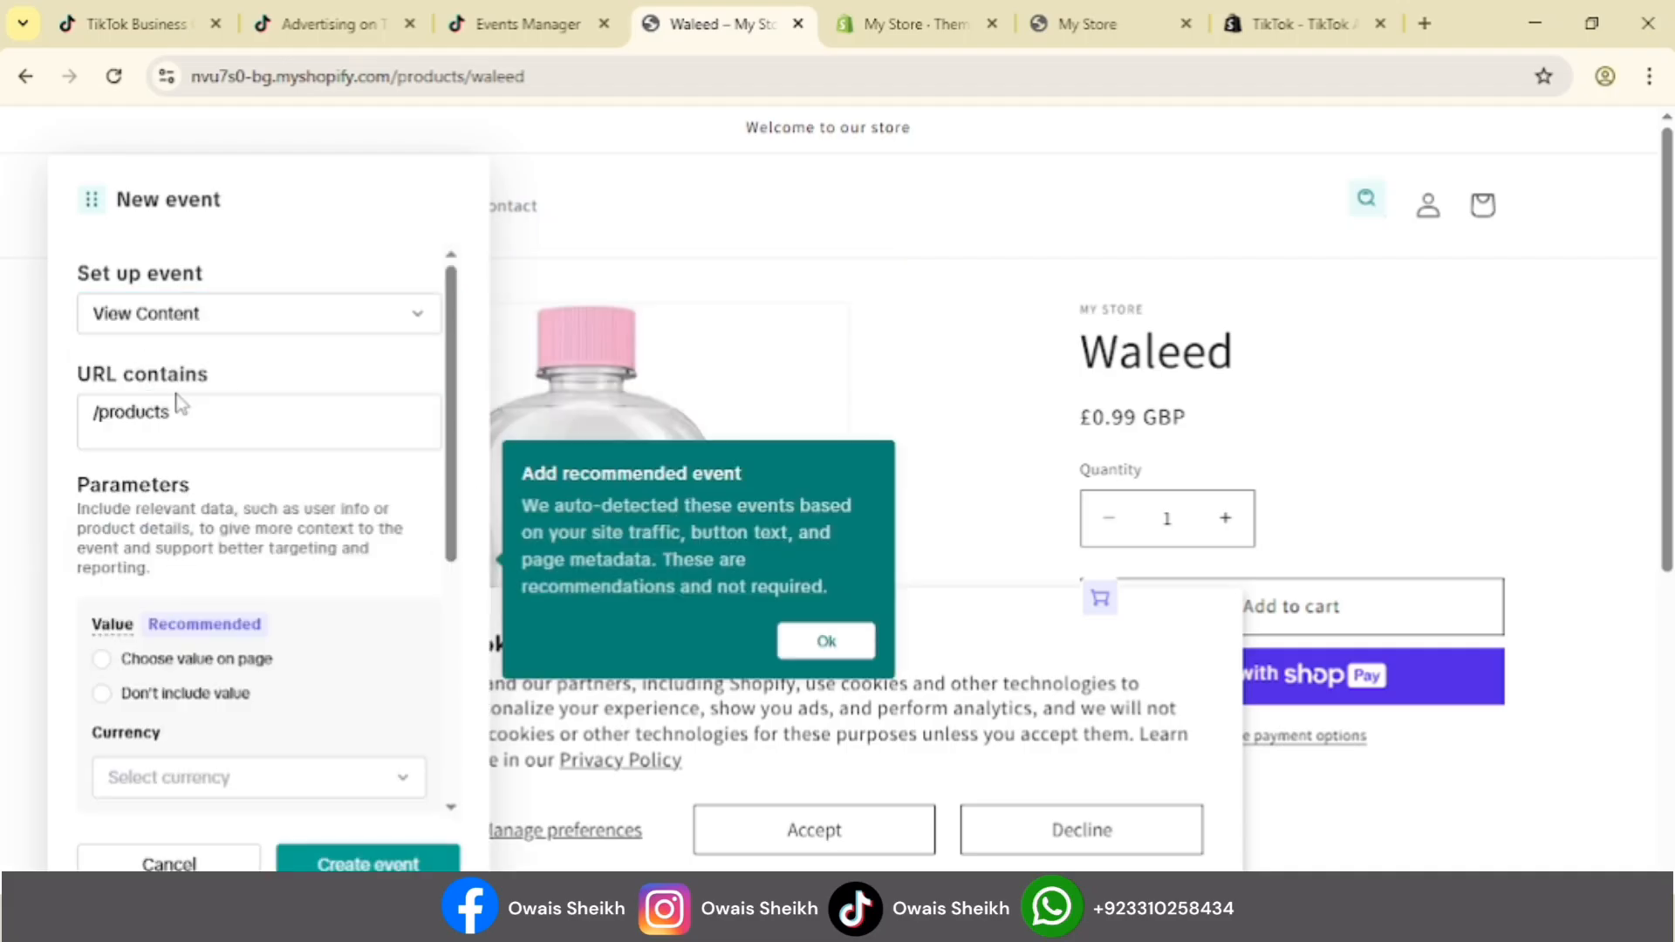
Set the View Content event's currency parameter to GBP and create the event
{"action": "scroll", "coordinate": [224, 584], "scroll_direction": "down", "scroll_amount": 1}
{"action": "left_click", "coordinate": [268, 664]}
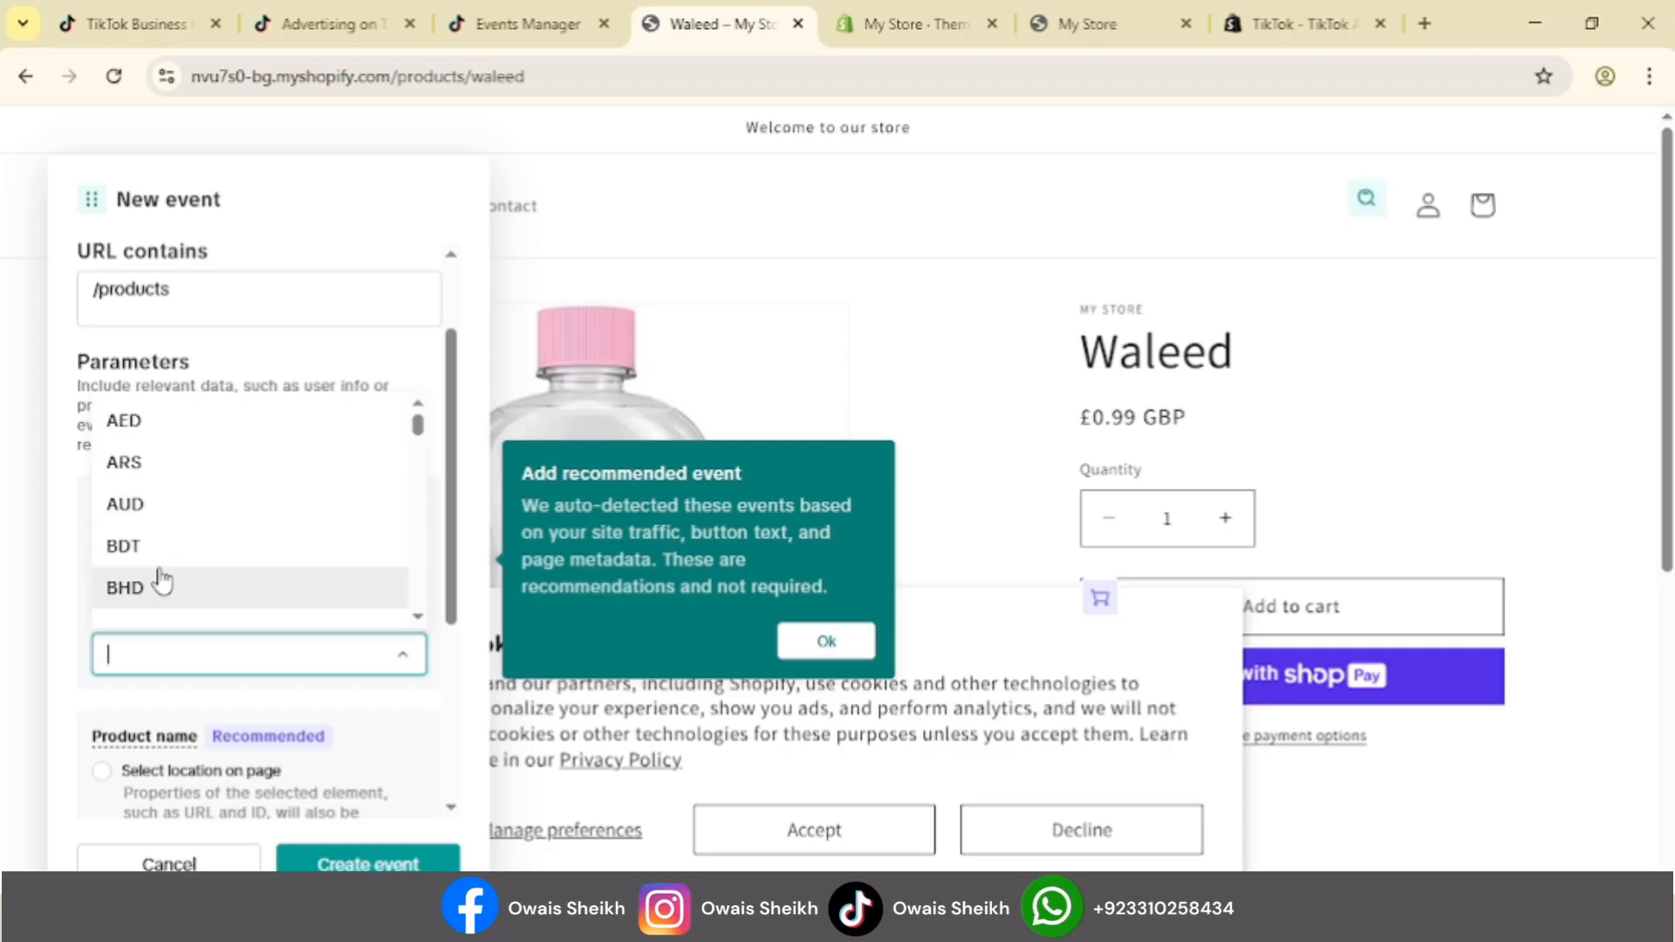
{"action": "scroll", "coordinate": [157, 580], "scroll_direction": "down", "scroll_amount": 2}
{"action": "scroll", "coordinate": [157, 579], "scroll_direction": "up", "scroll_amount": 2}
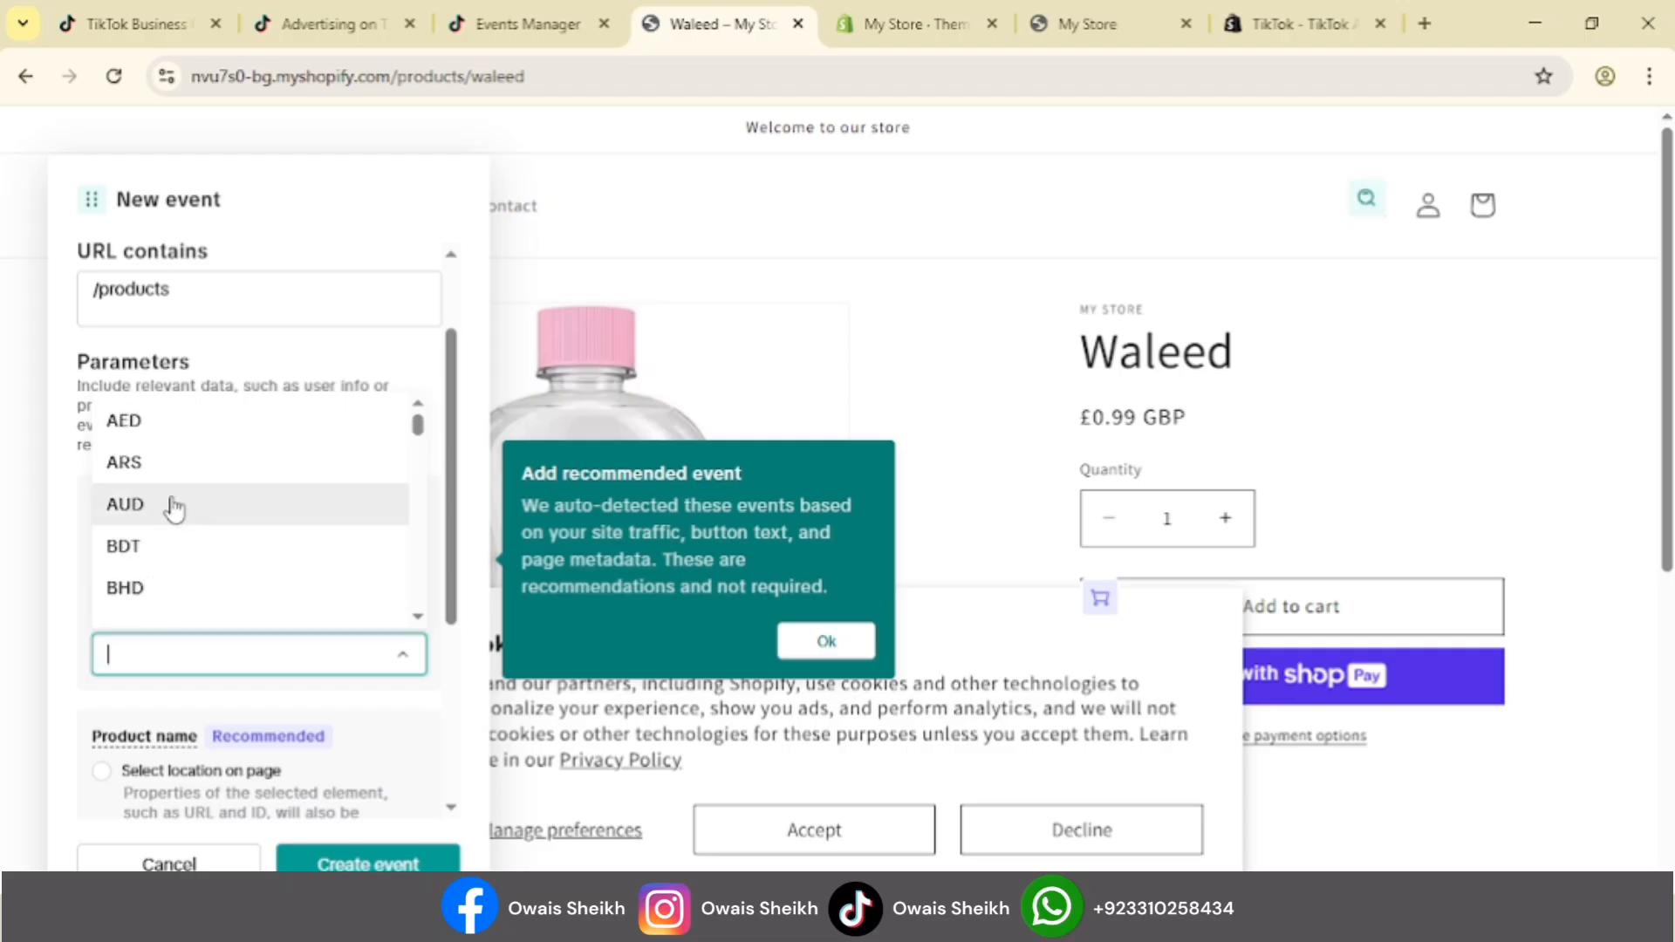
{"action": "scroll", "coordinate": [169, 467], "scroll_direction": "down", "scroll_amount": 2}
{"action": "scroll", "coordinate": [168, 466], "scroll_direction": "down", "scroll_amount": 8}
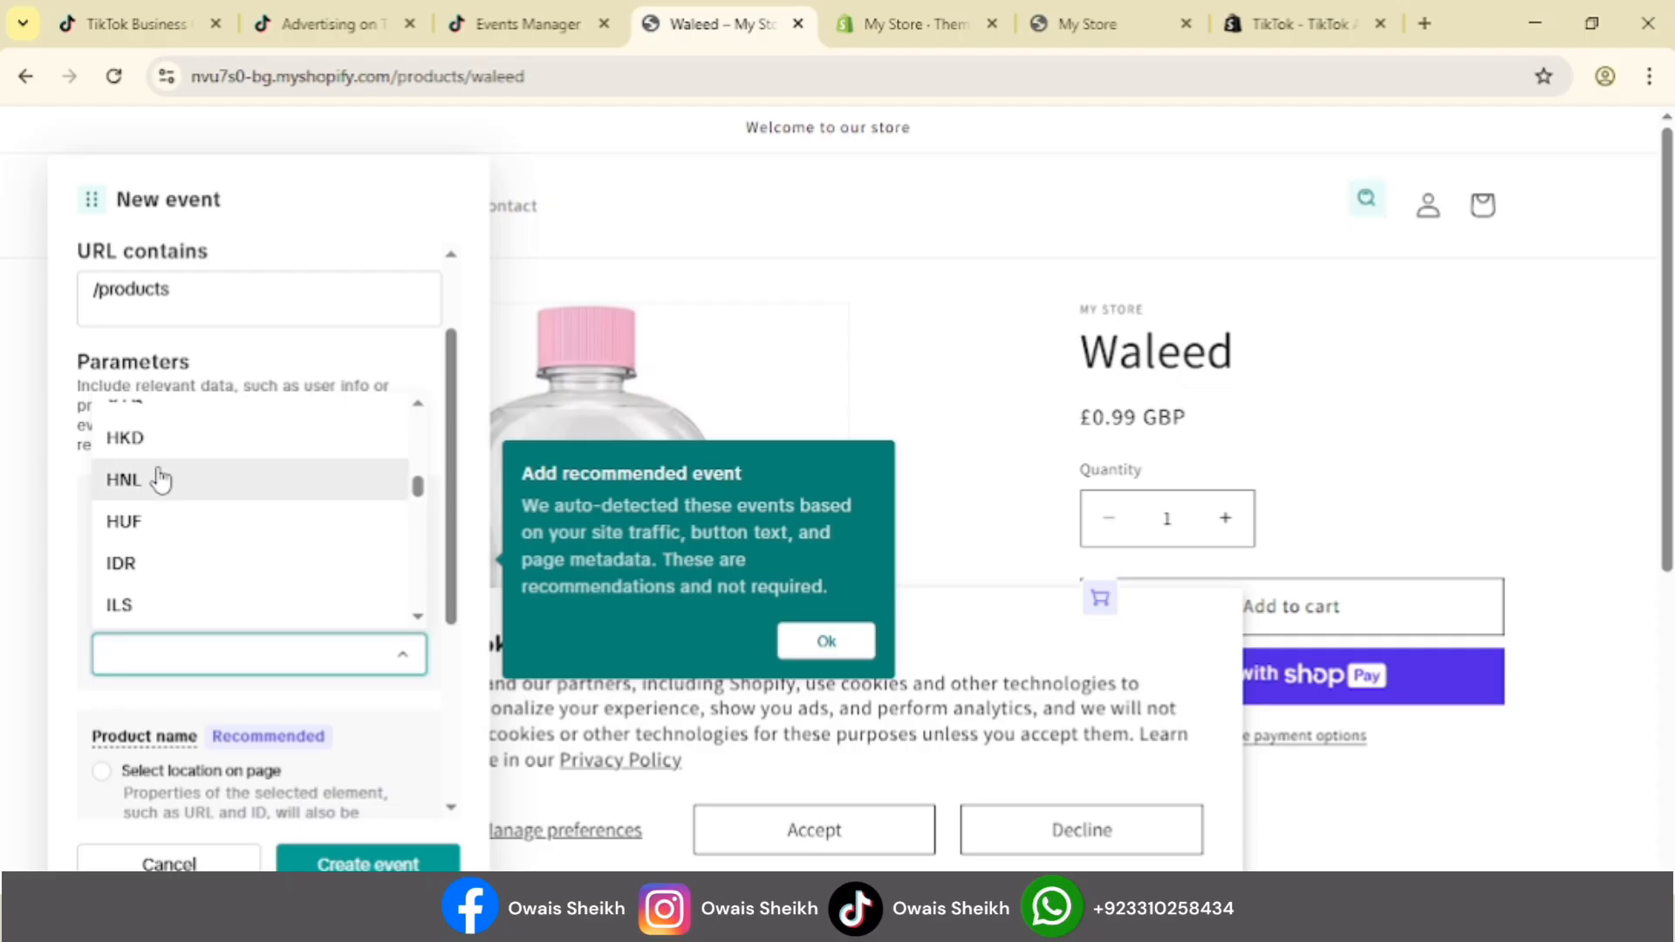
{"action": "scroll", "coordinate": [157, 480], "scroll_direction": "up", "scroll_amount": 2}
{"action": "left_click", "coordinate": [151, 485]}
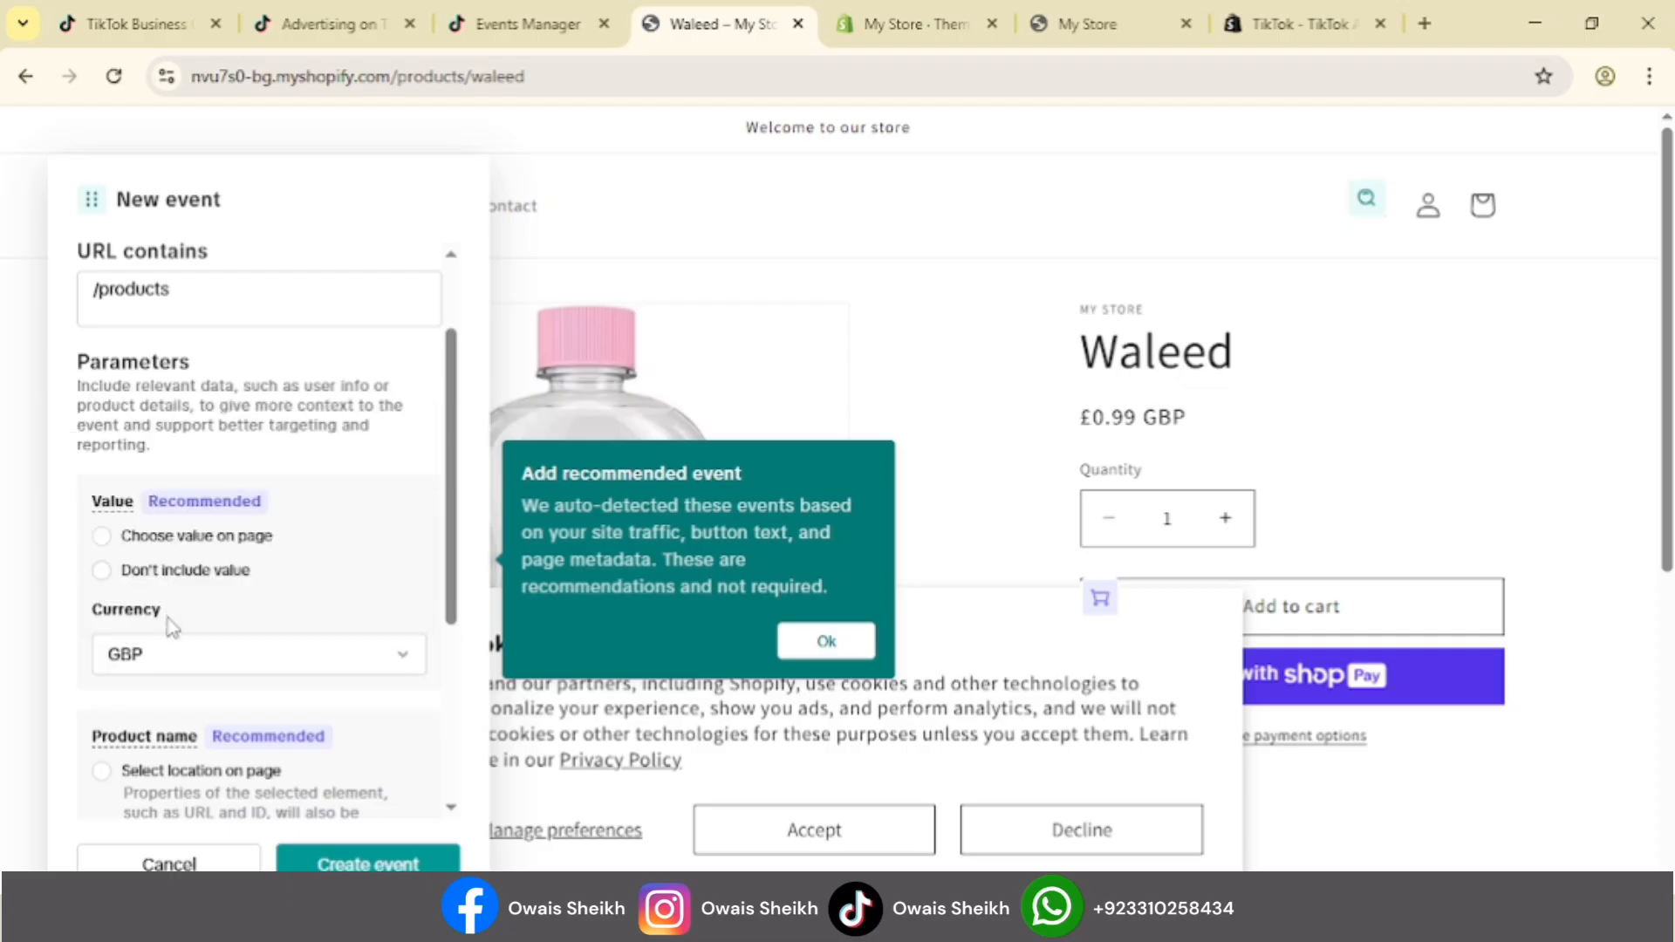
{"action": "scroll", "coordinate": [214, 602], "scroll_direction": "down", "scroll_amount": 3}
{"action": "scroll", "coordinate": [227, 698], "scroll_direction": "down", "scroll_amount": 2}
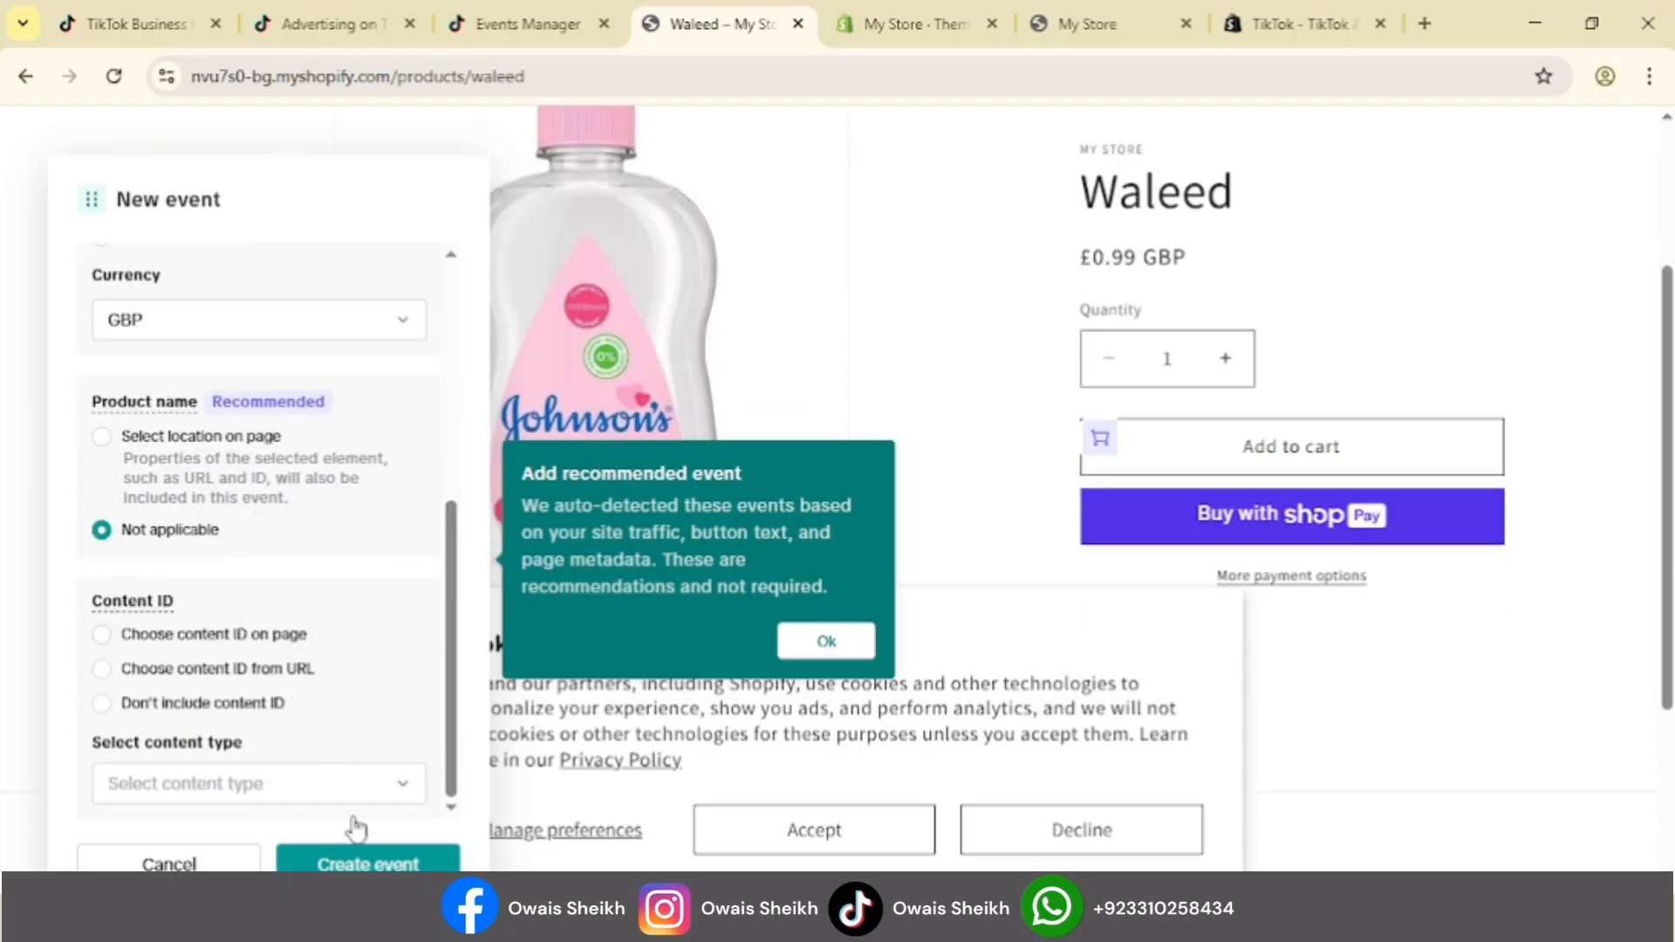
{"action": "left_click", "coordinate": [357, 859]}
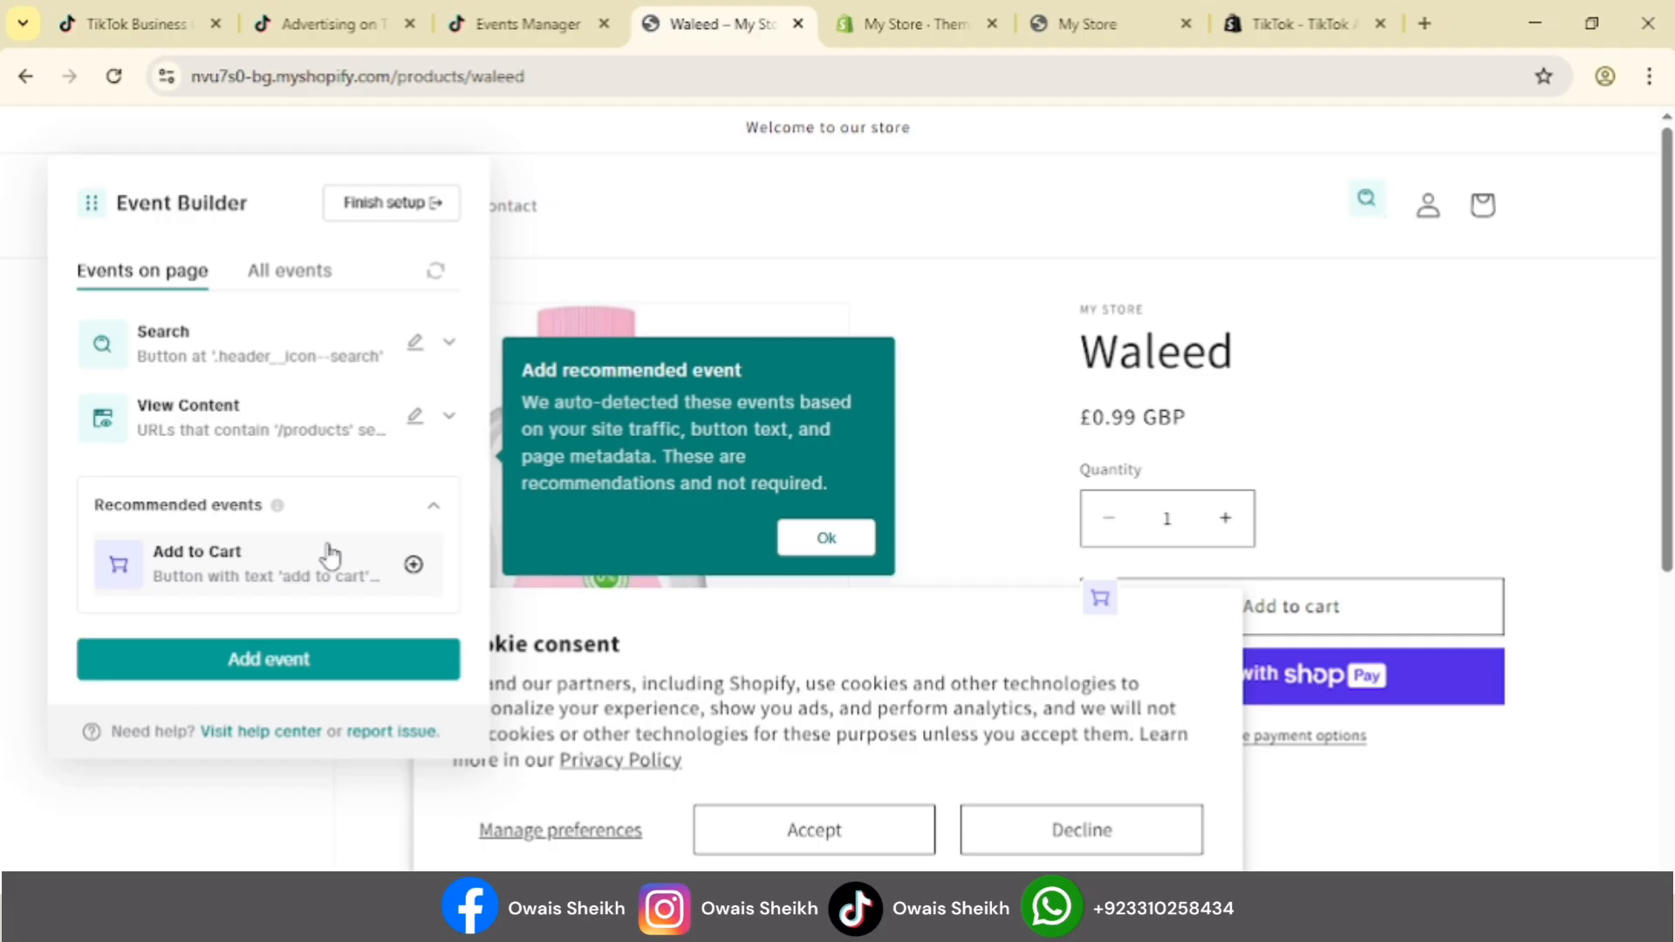
Apply the recommended Add to Cart event and dismiss the store's cookie consent banner
{"action": "left_click", "coordinate": [785, 550]}
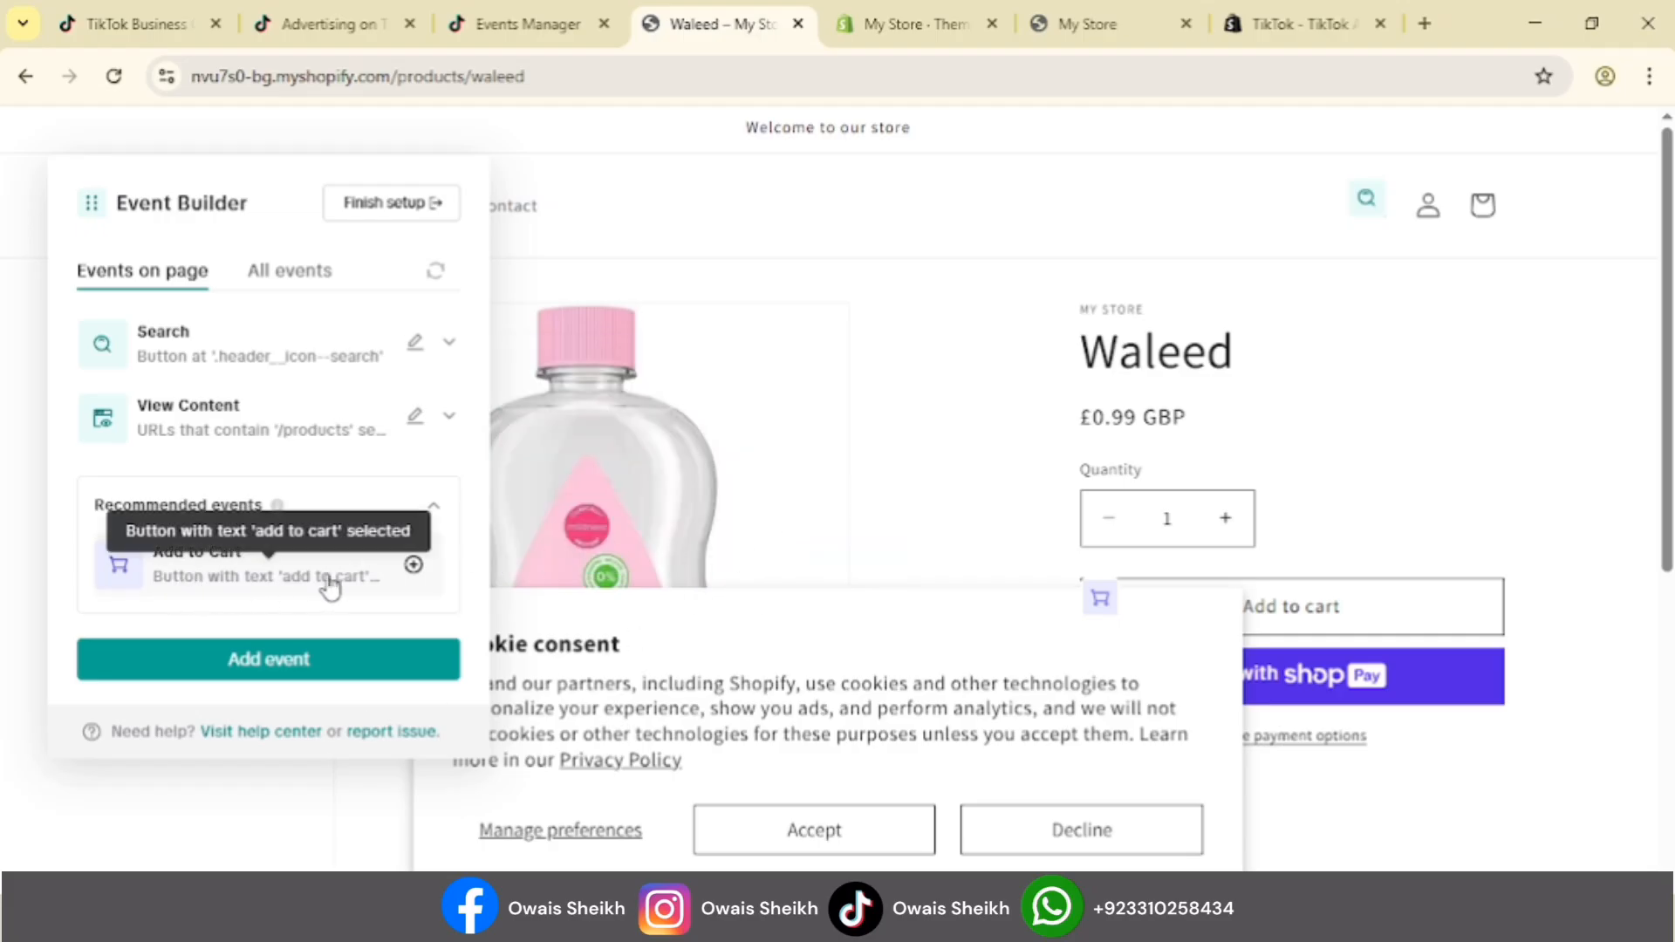
{"action": "left_click", "coordinate": [413, 567]}
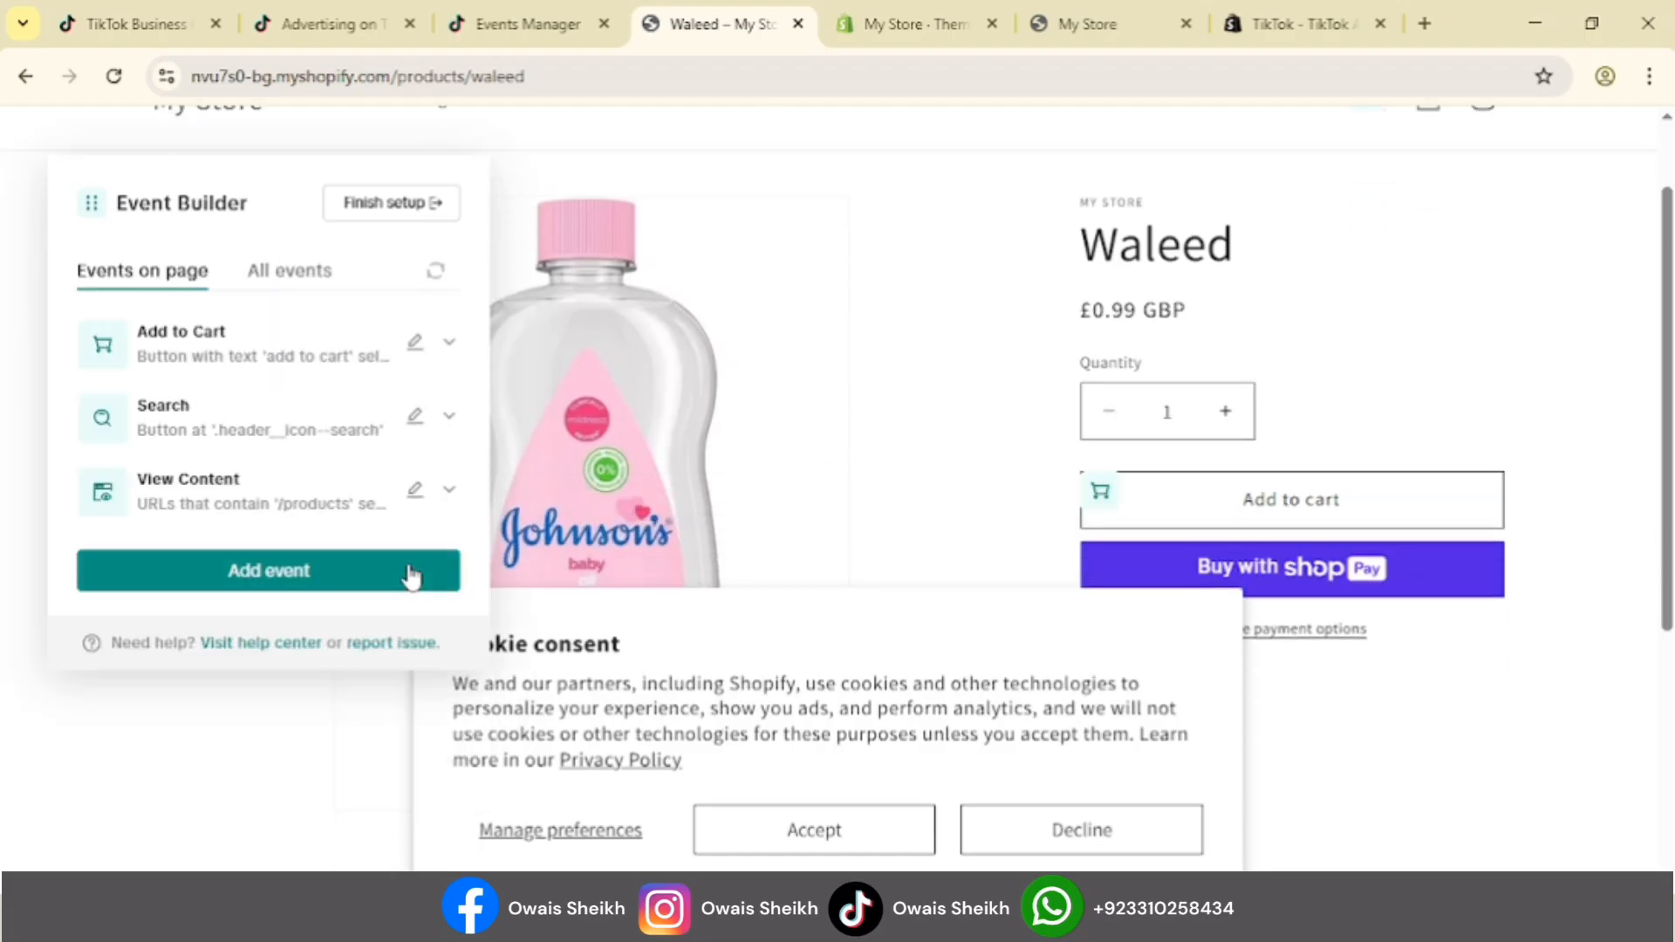
{"action": "left_click", "coordinate": [932, 842]}
{"action": "scroll", "coordinate": [924, 554], "scroll_direction": "up", "scroll_amount": 1}
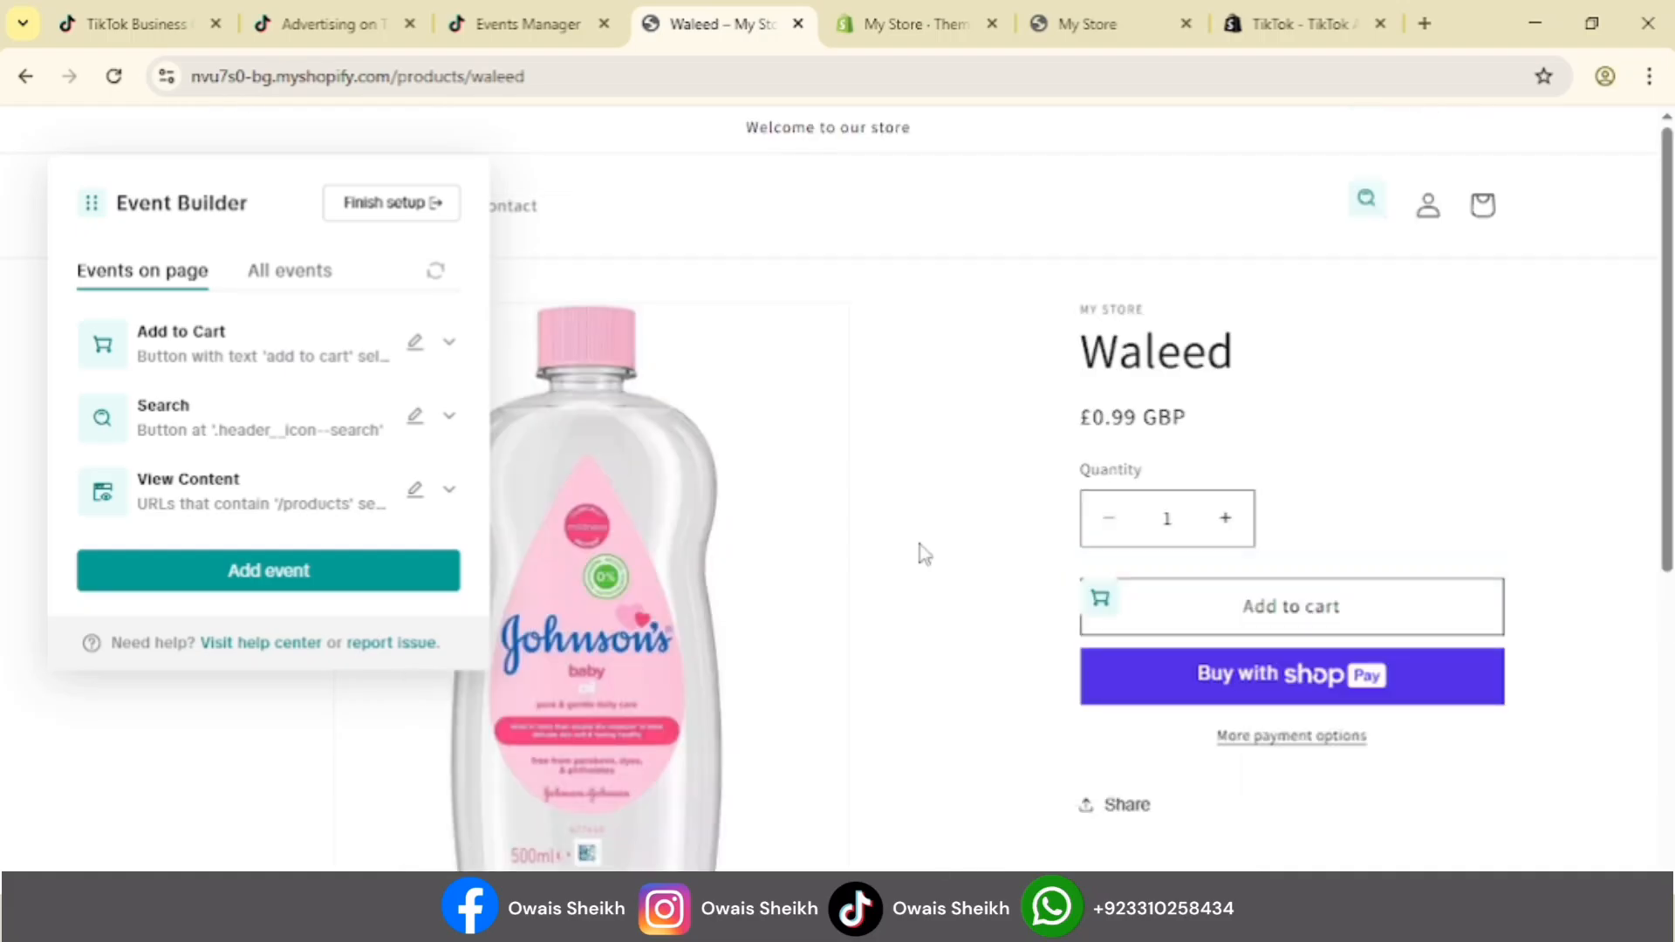
{"action": "left_click", "coordinate": [366, 577]}
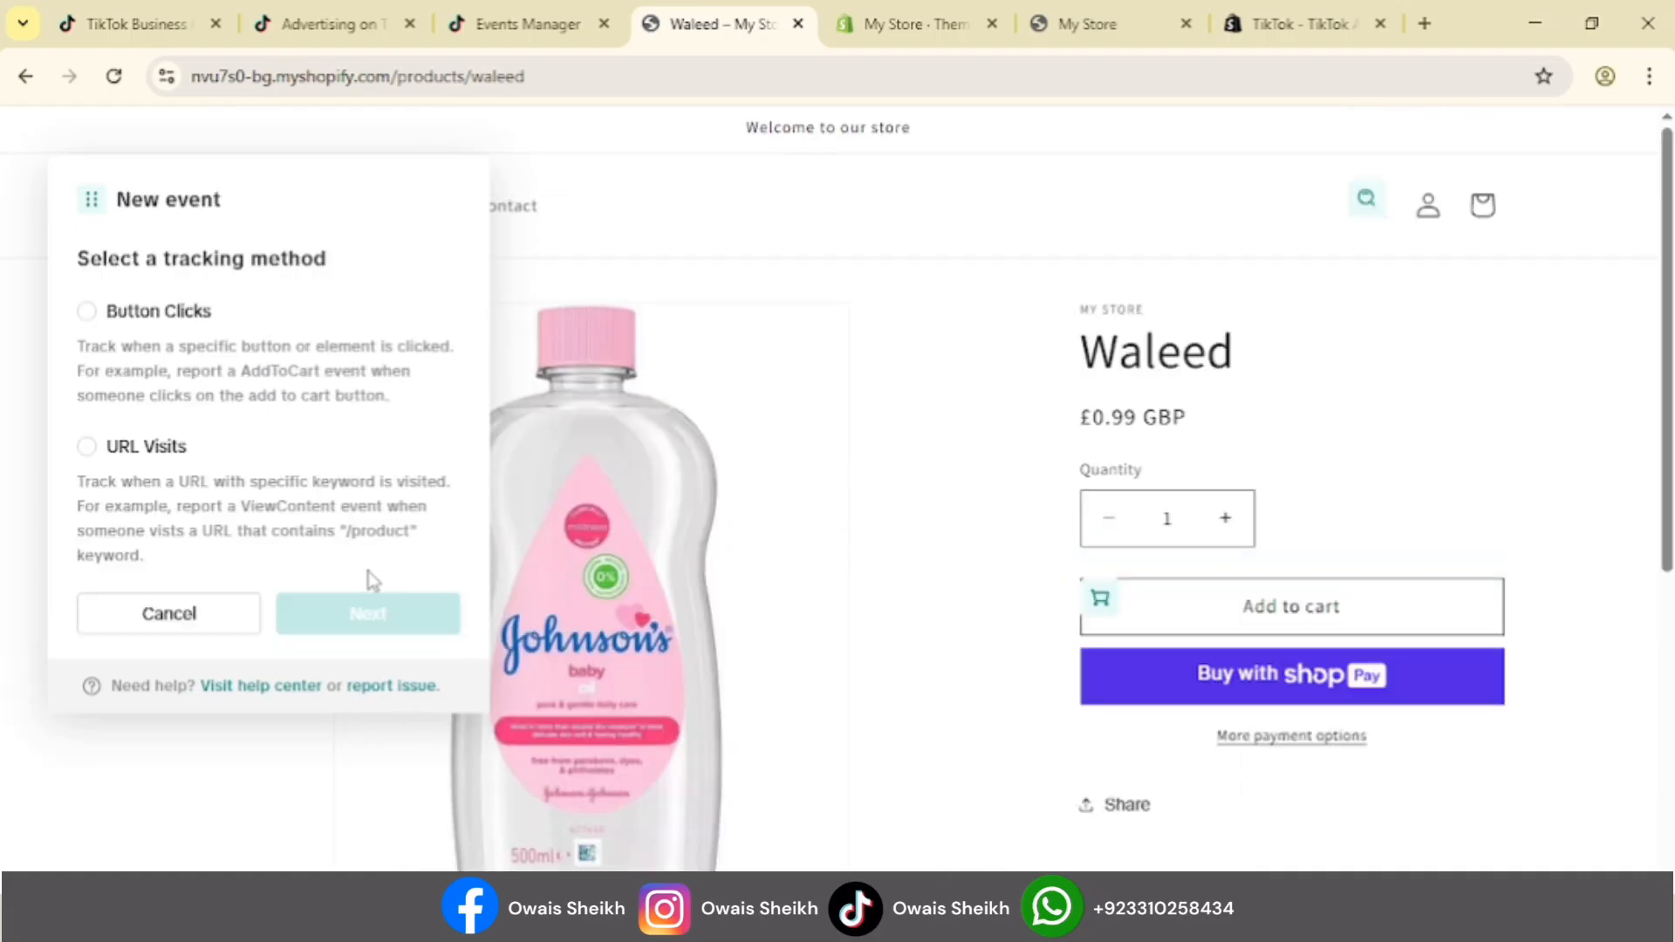
{"action": "left_click", "coordinate": [118, 316]}
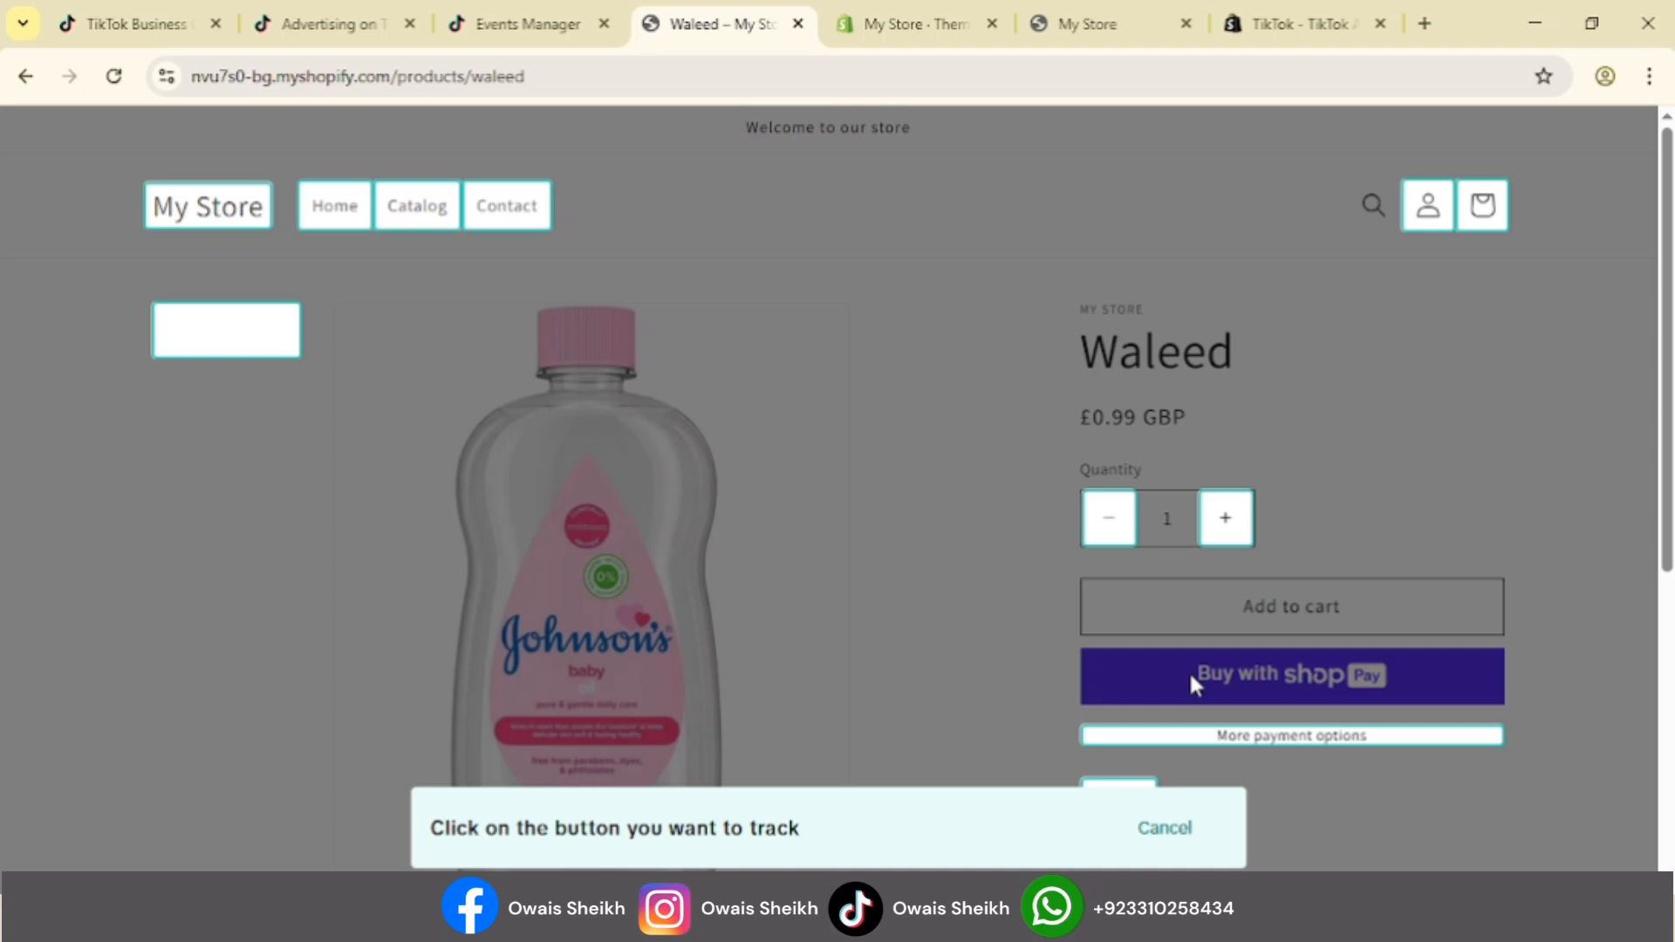
{"action": "scroll", "coordinate": [1248, 548], "scroll_direction": "down", "scroll_amount": 1}
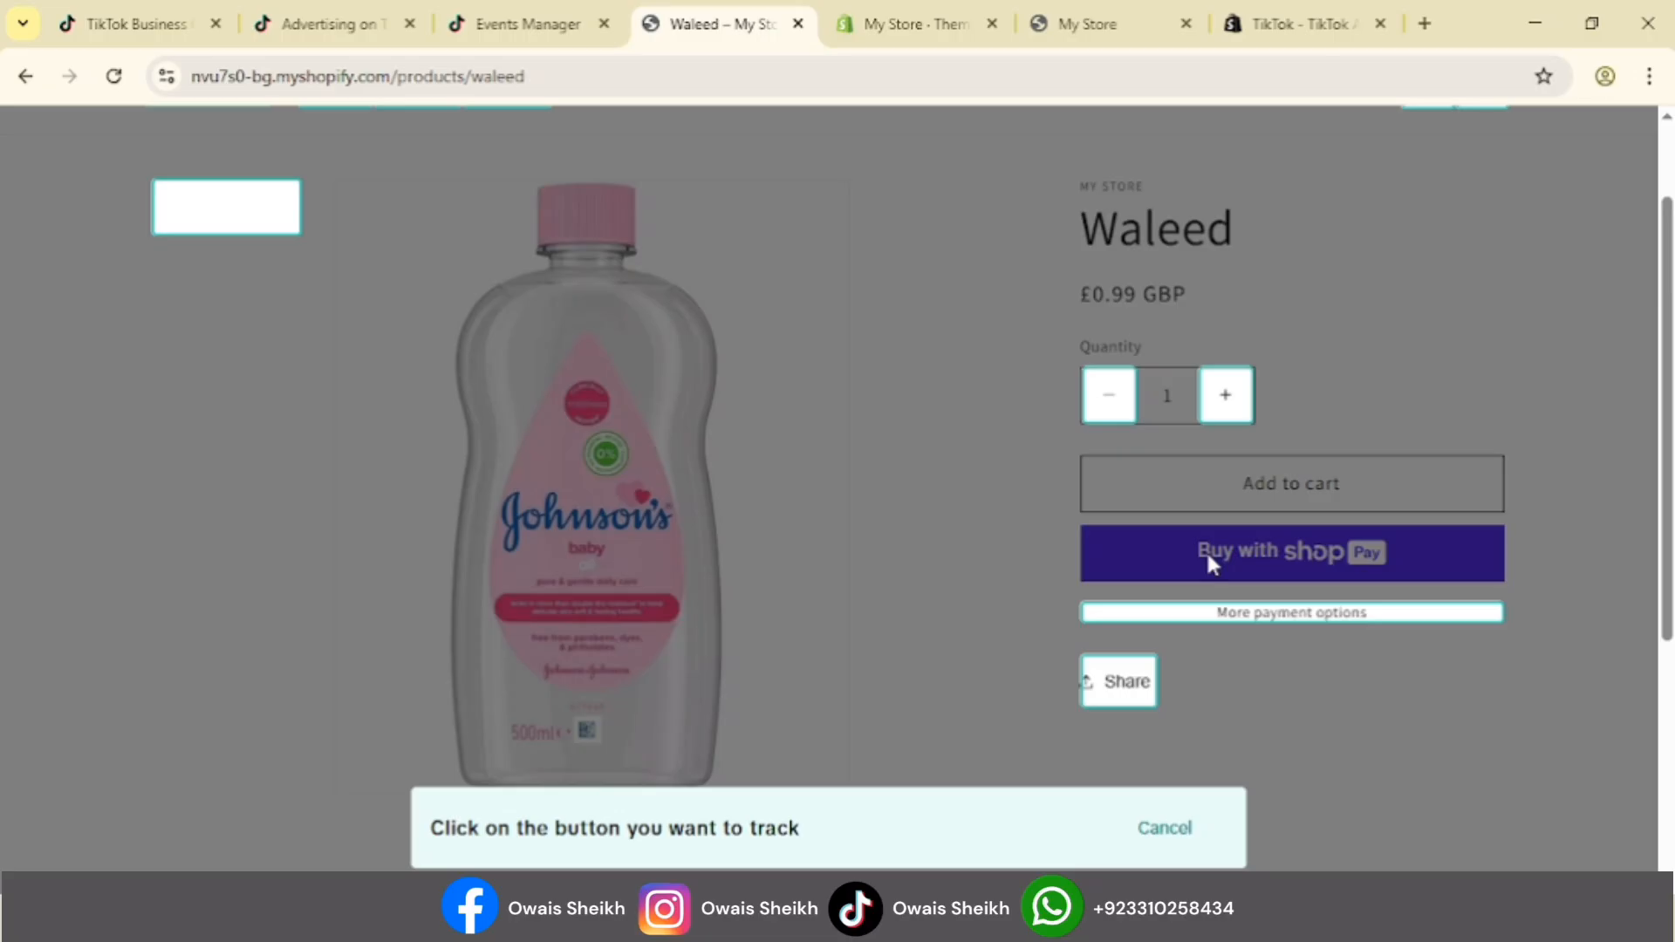
{"action": "left_click", "coordinate": [1163, 829]}
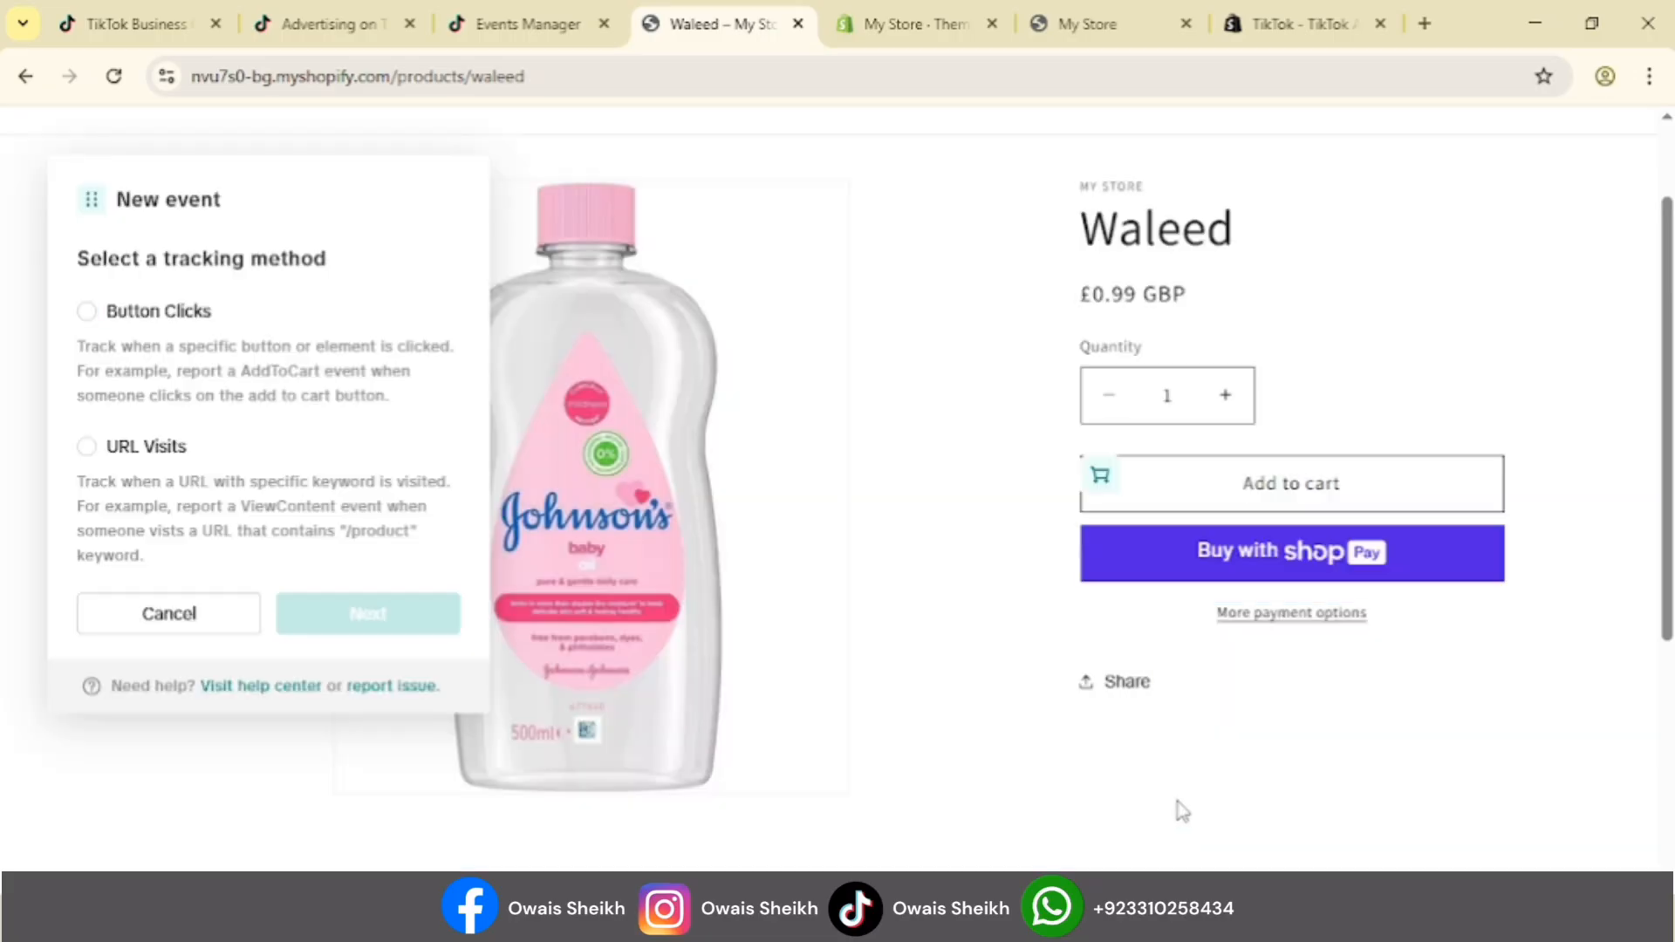
Open the product's Shop Pay checkout to examine the checkout page, and return to the product page
{"action": "left_click", "coordinate": [1235, 569]}
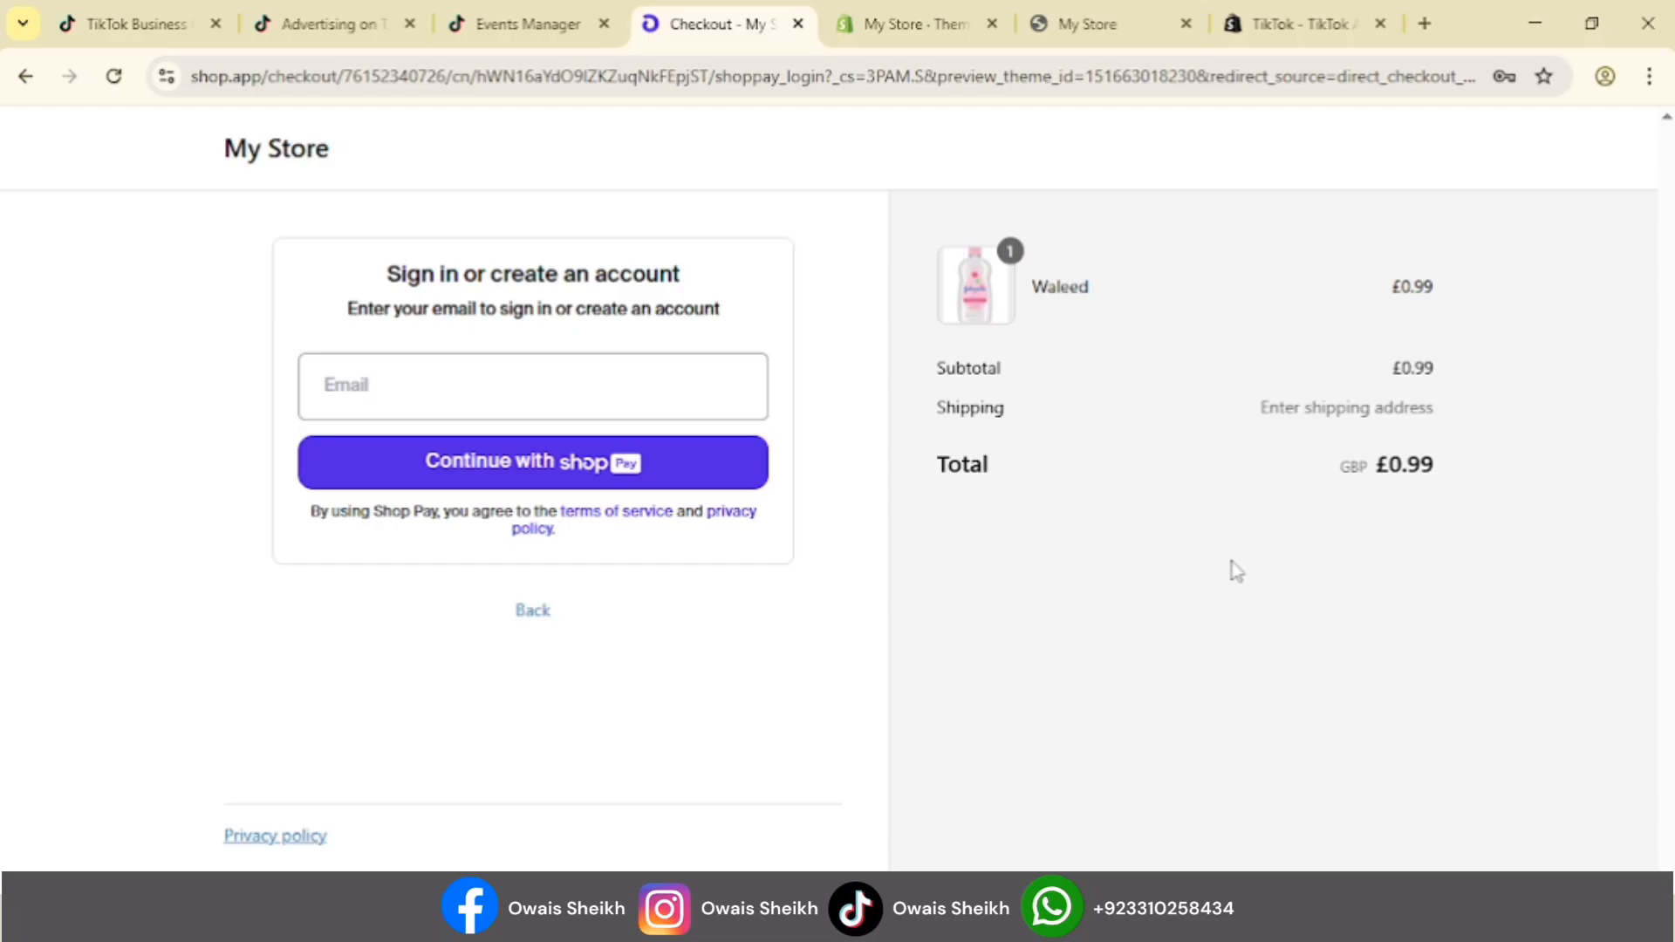
{"action": "left_click", "coordinate": [26, 79]}
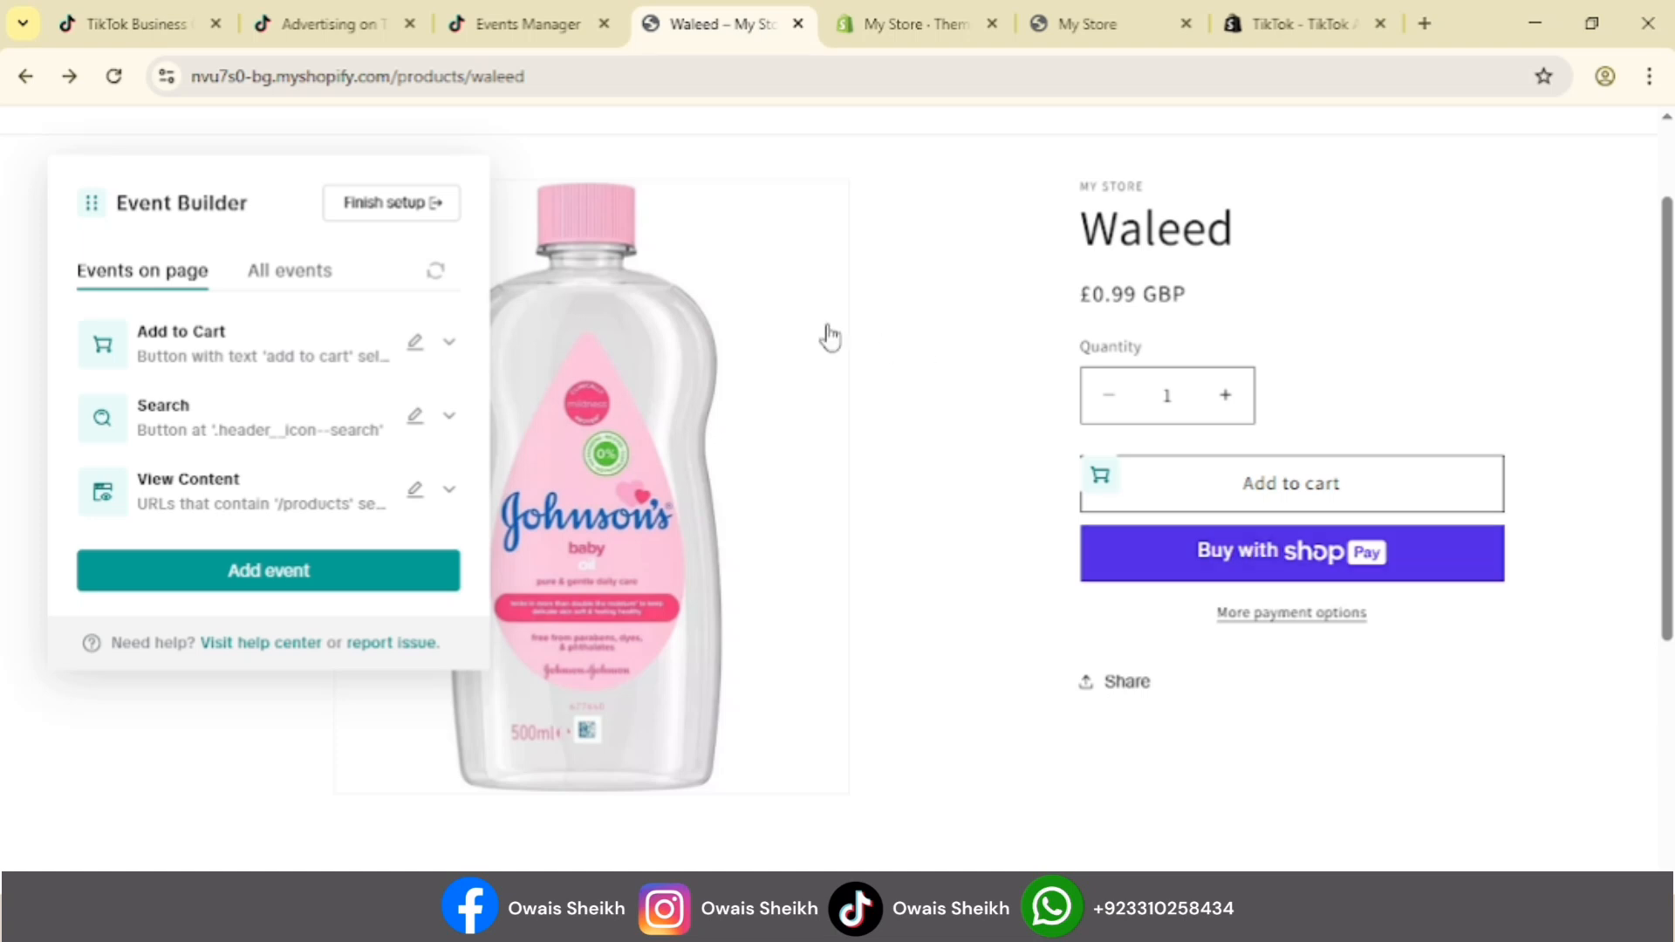
{"action": "left_click_drag", "start_coordinate": [394, 75], "coordinate": [447, 77]}
{"action": "left_click", "coordinate": [654, 90]}
{"action": "left_click", "coordinate": [325, 577]}
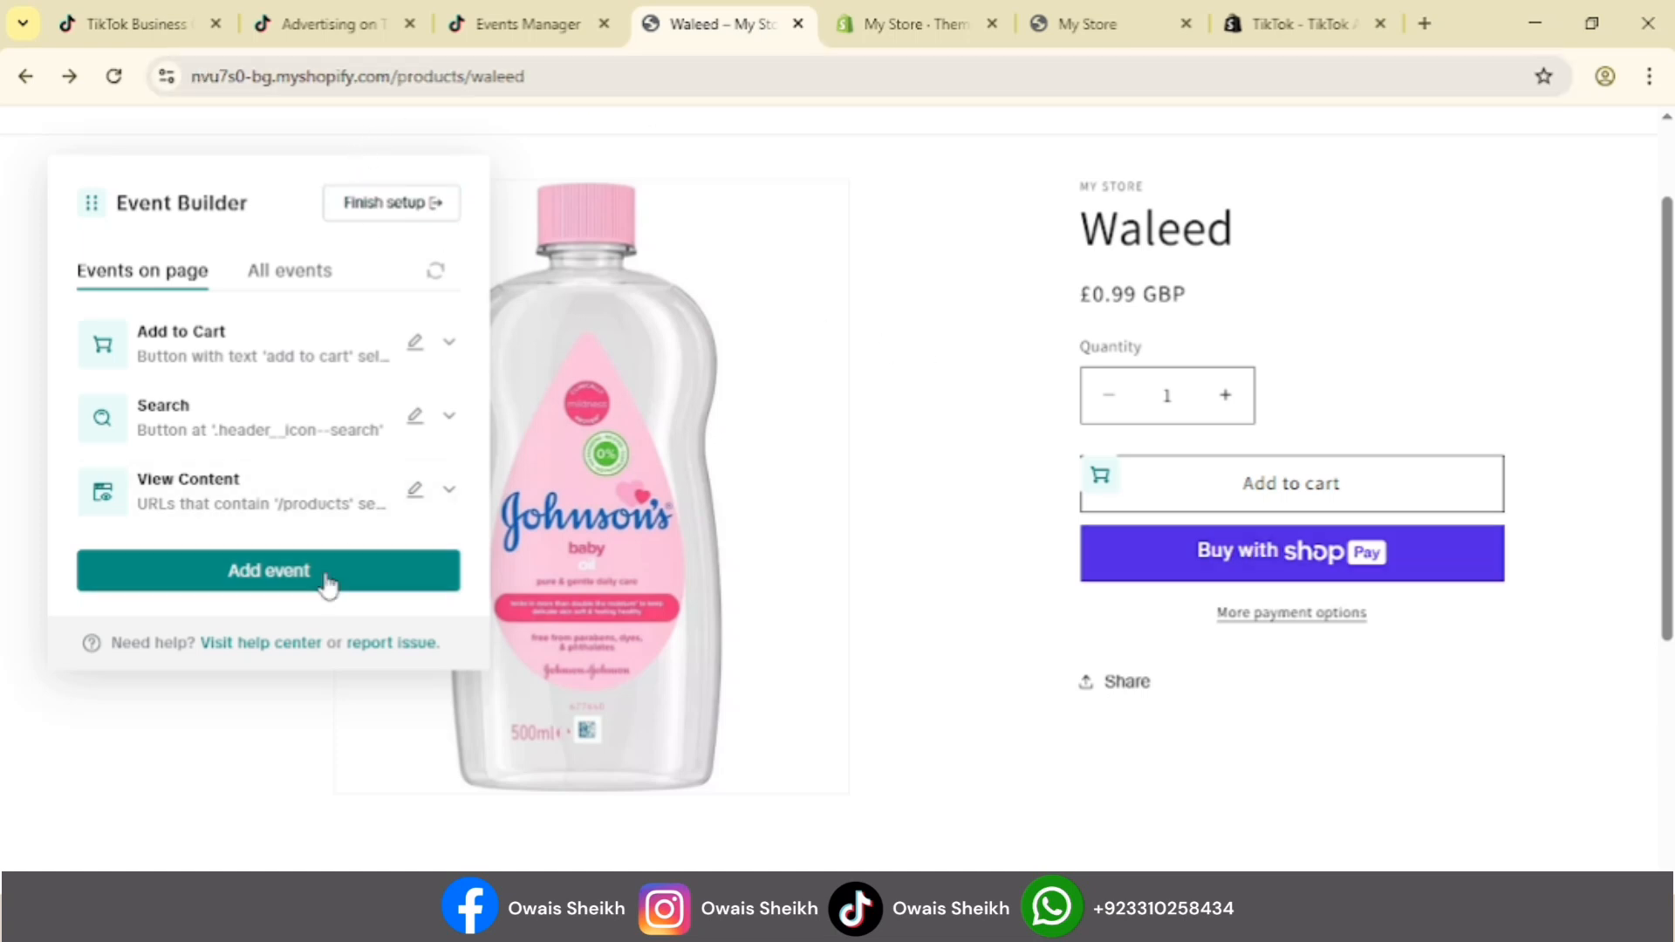
{"action": "left_click", "coordinate": [102, 446]}
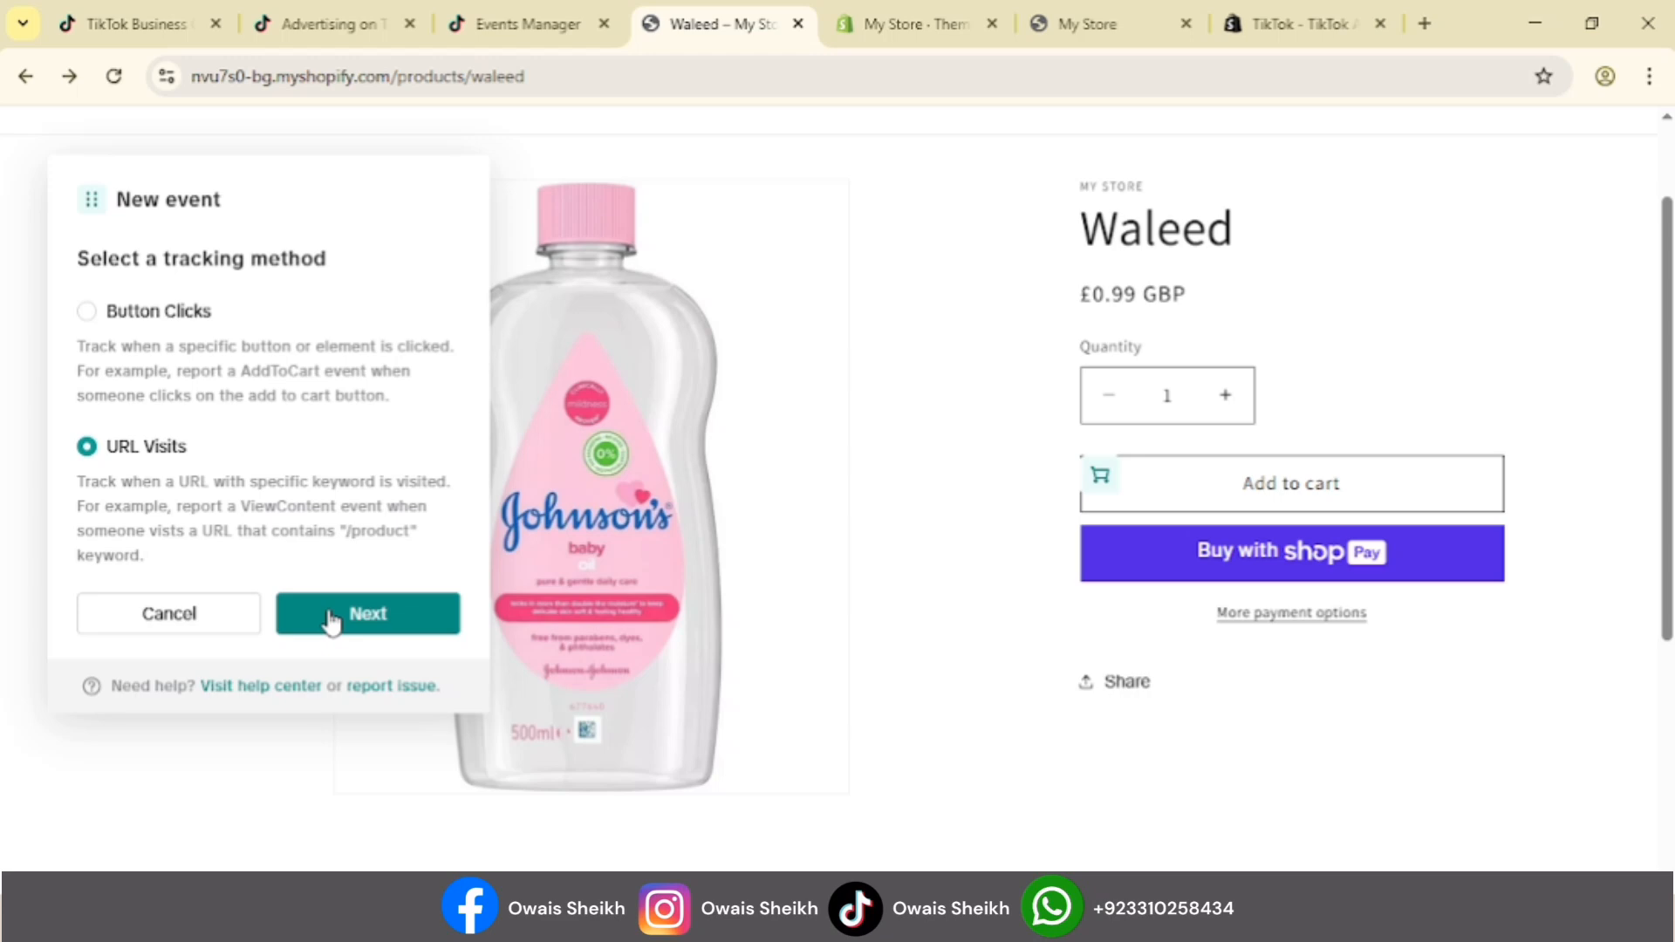
{"action": "left_click", "coordinate": [1162, 13]}
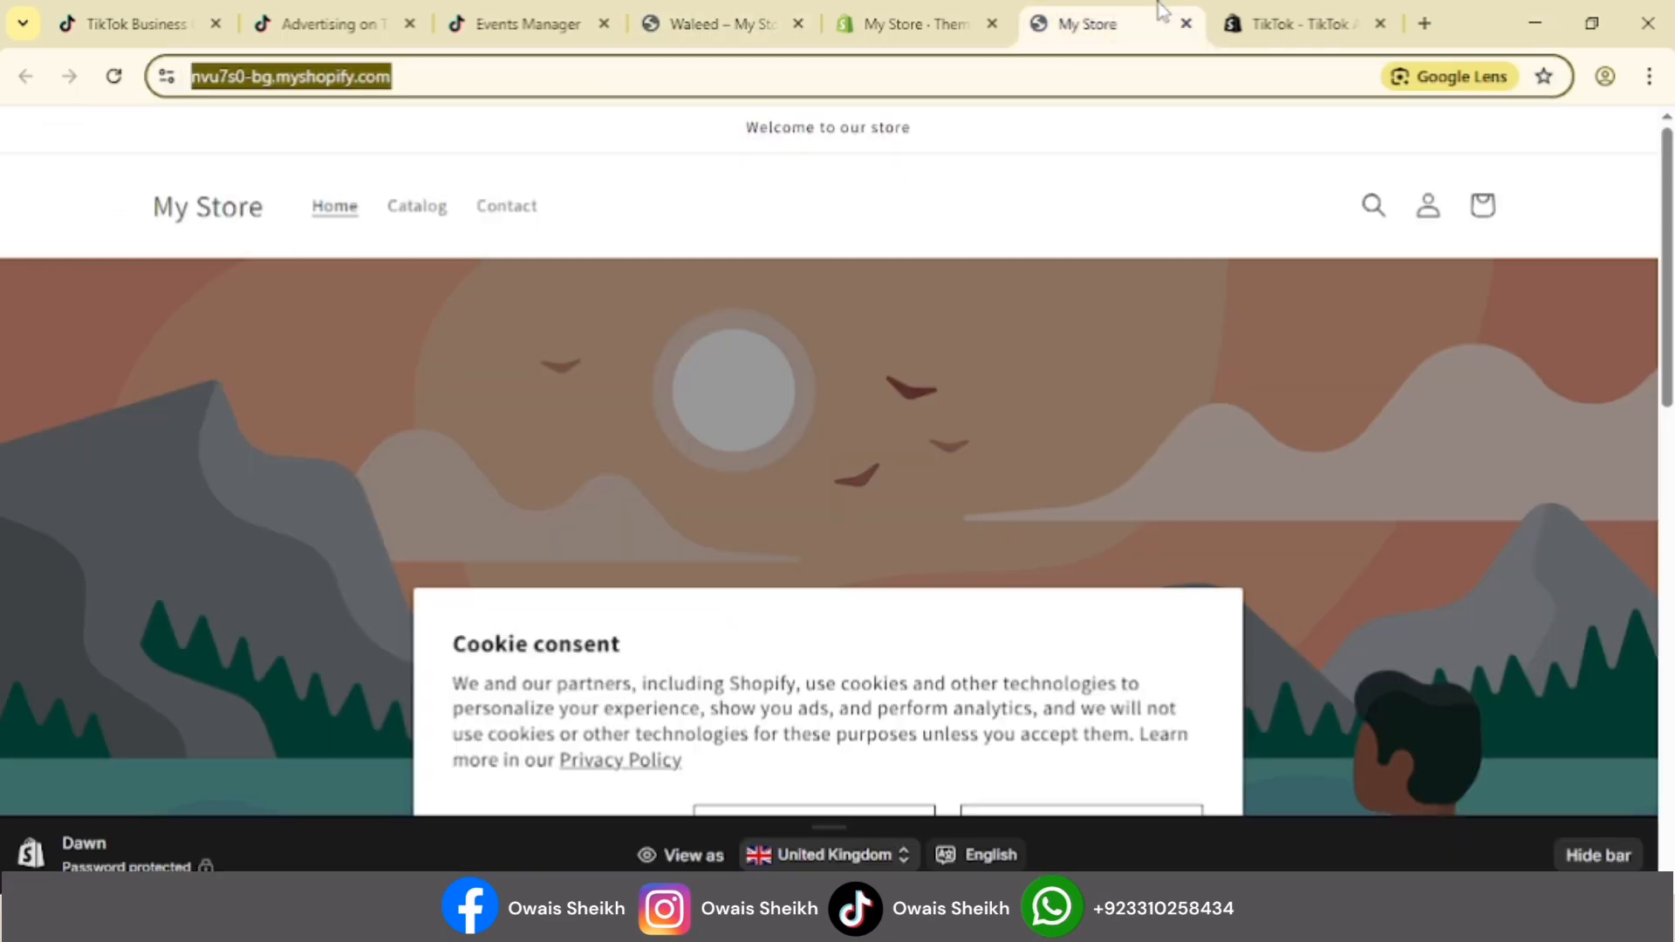
{"action": "left_click", "coordinate": [907, 7]}
{"action": "left_click", "coordinate": [680, 9]}
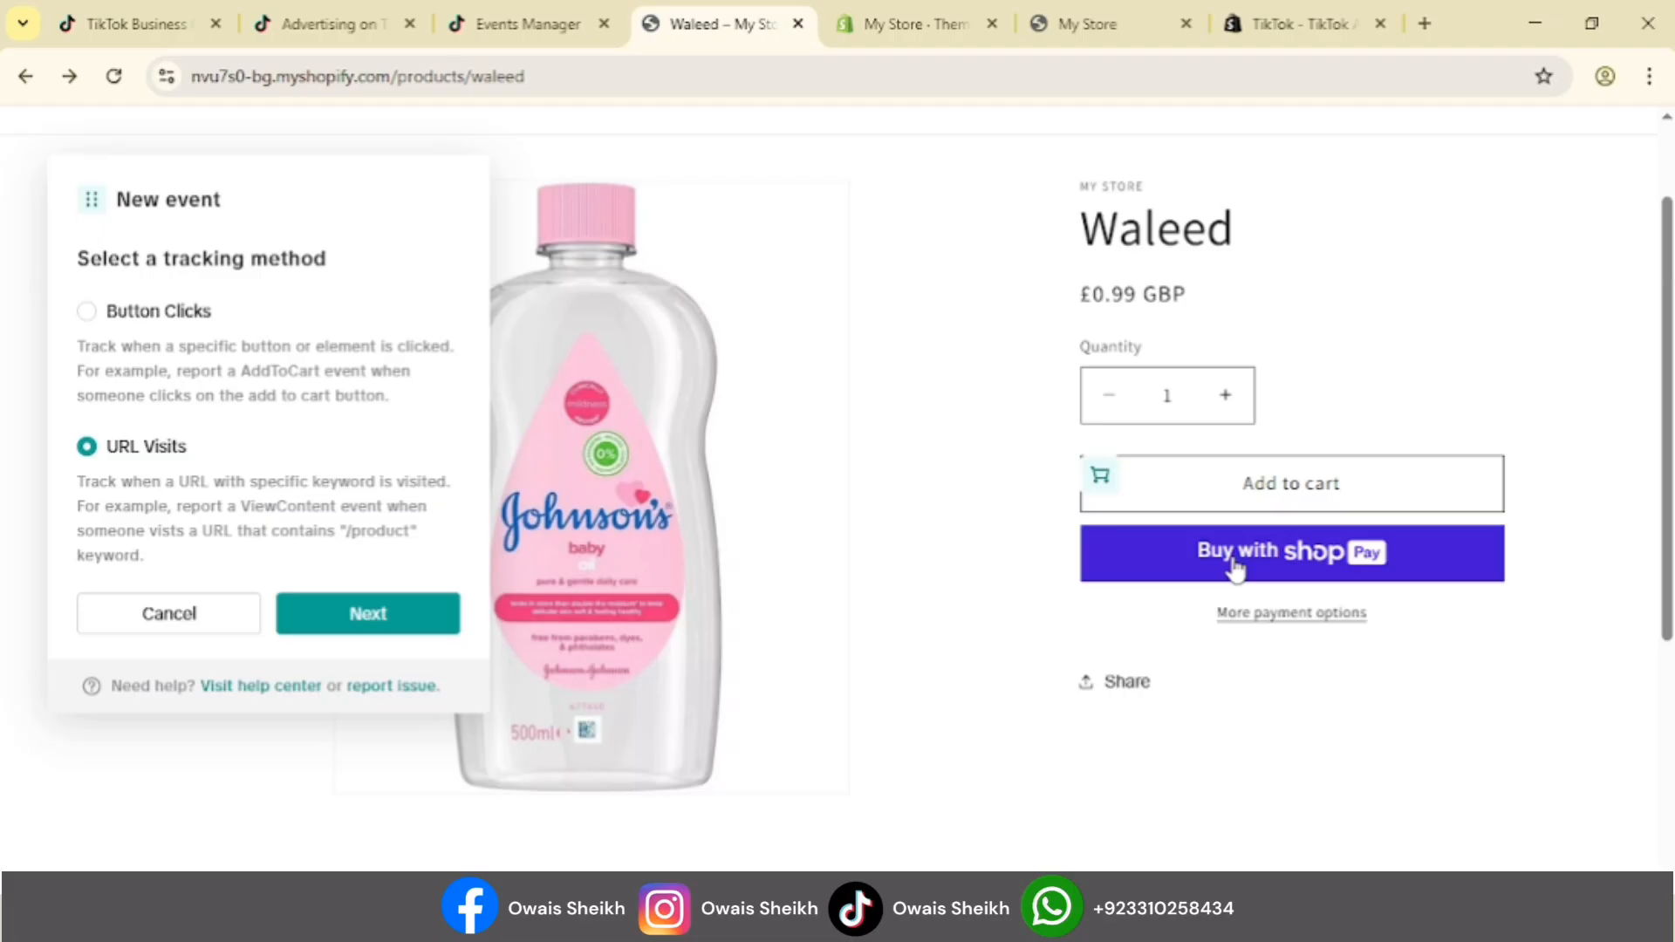
{"action": "scroll", "coordinate": [349, 463], "scroll_direction": "up", "scroll_amount": 2}
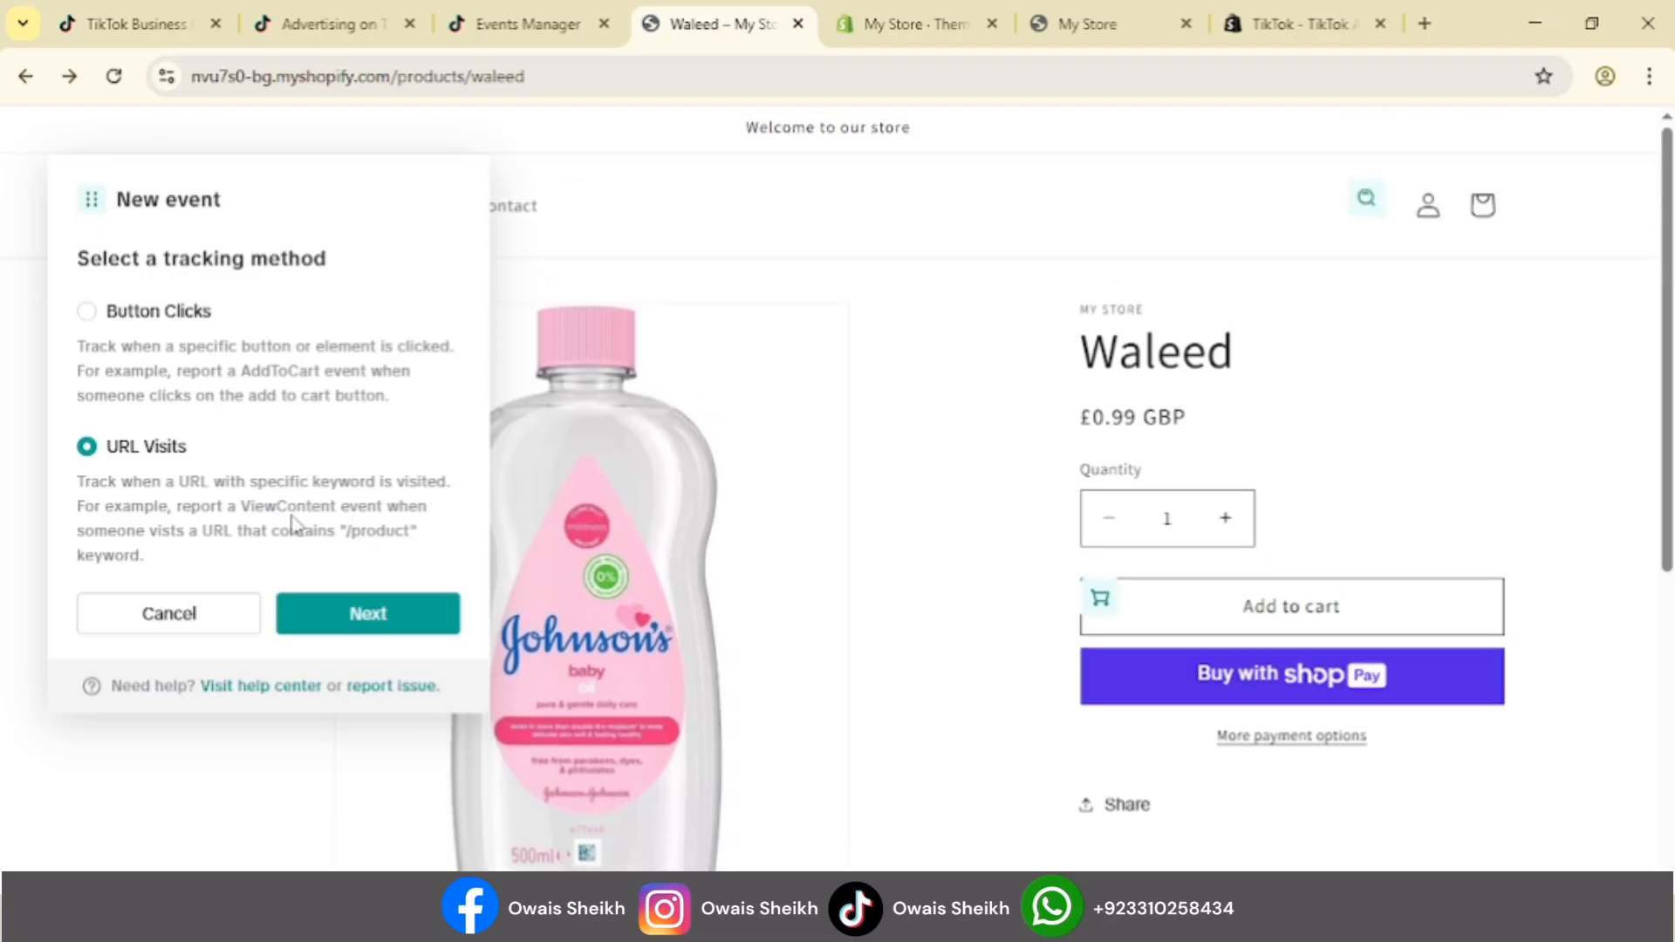
{"action": "left_click", "coordinate": [191, 614]}
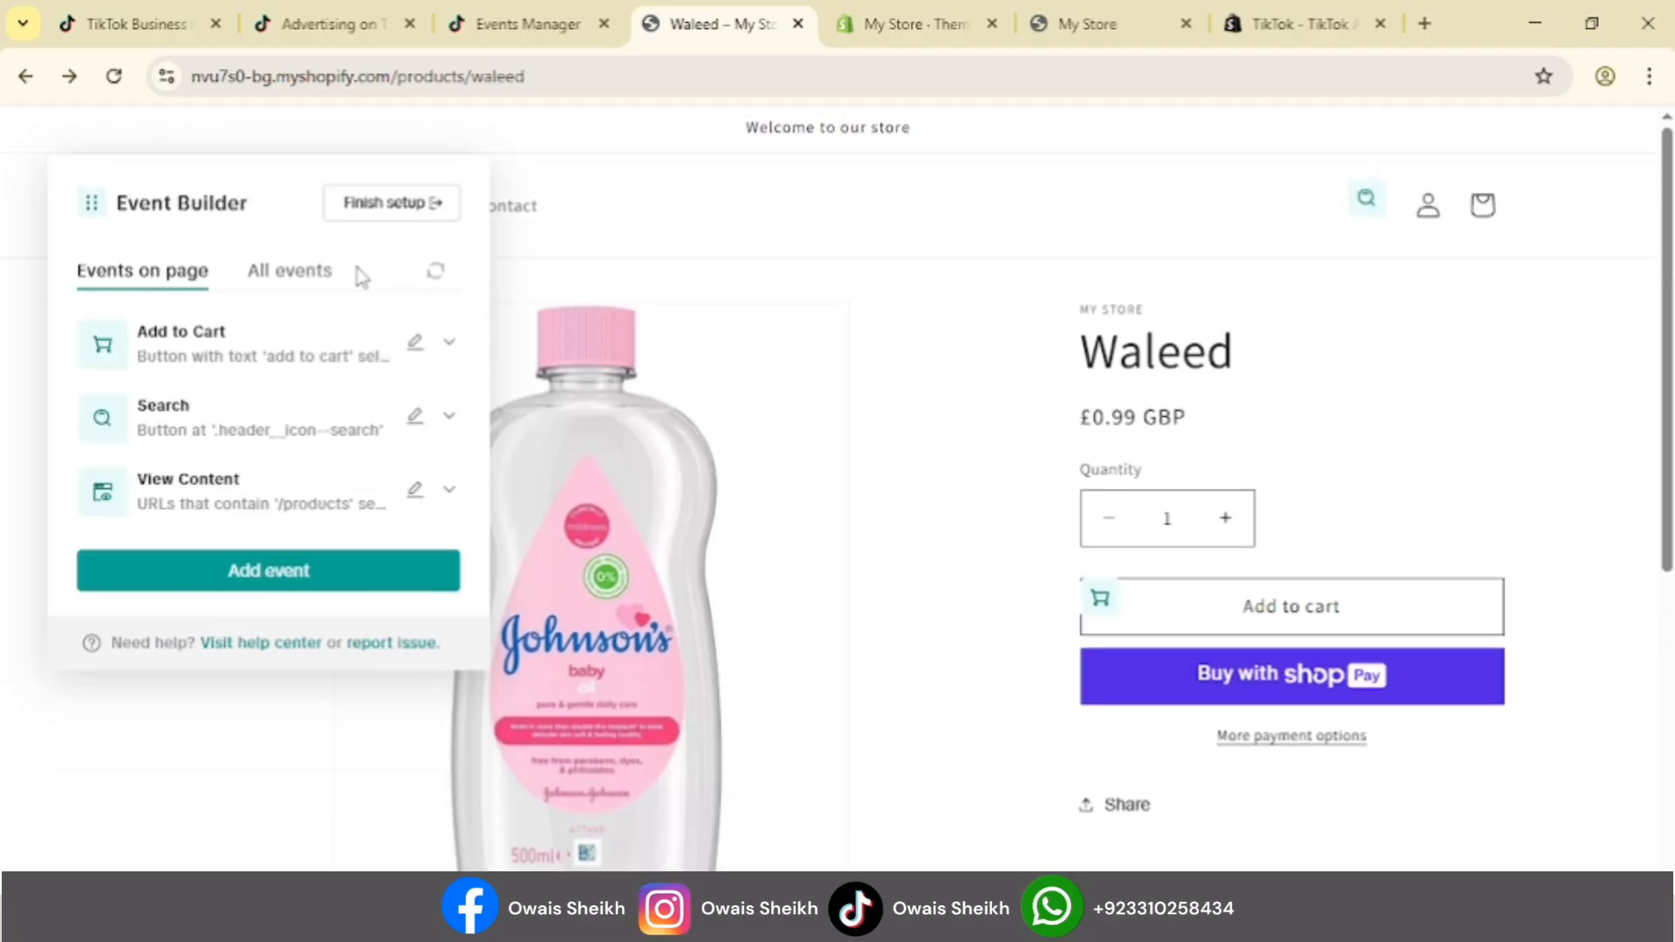
Finish the Event Builder setup and advance the setup guide past pixel verification and the business funnel to Implement Events API
{"action": "left_click", "coordinate": [394, 205]}
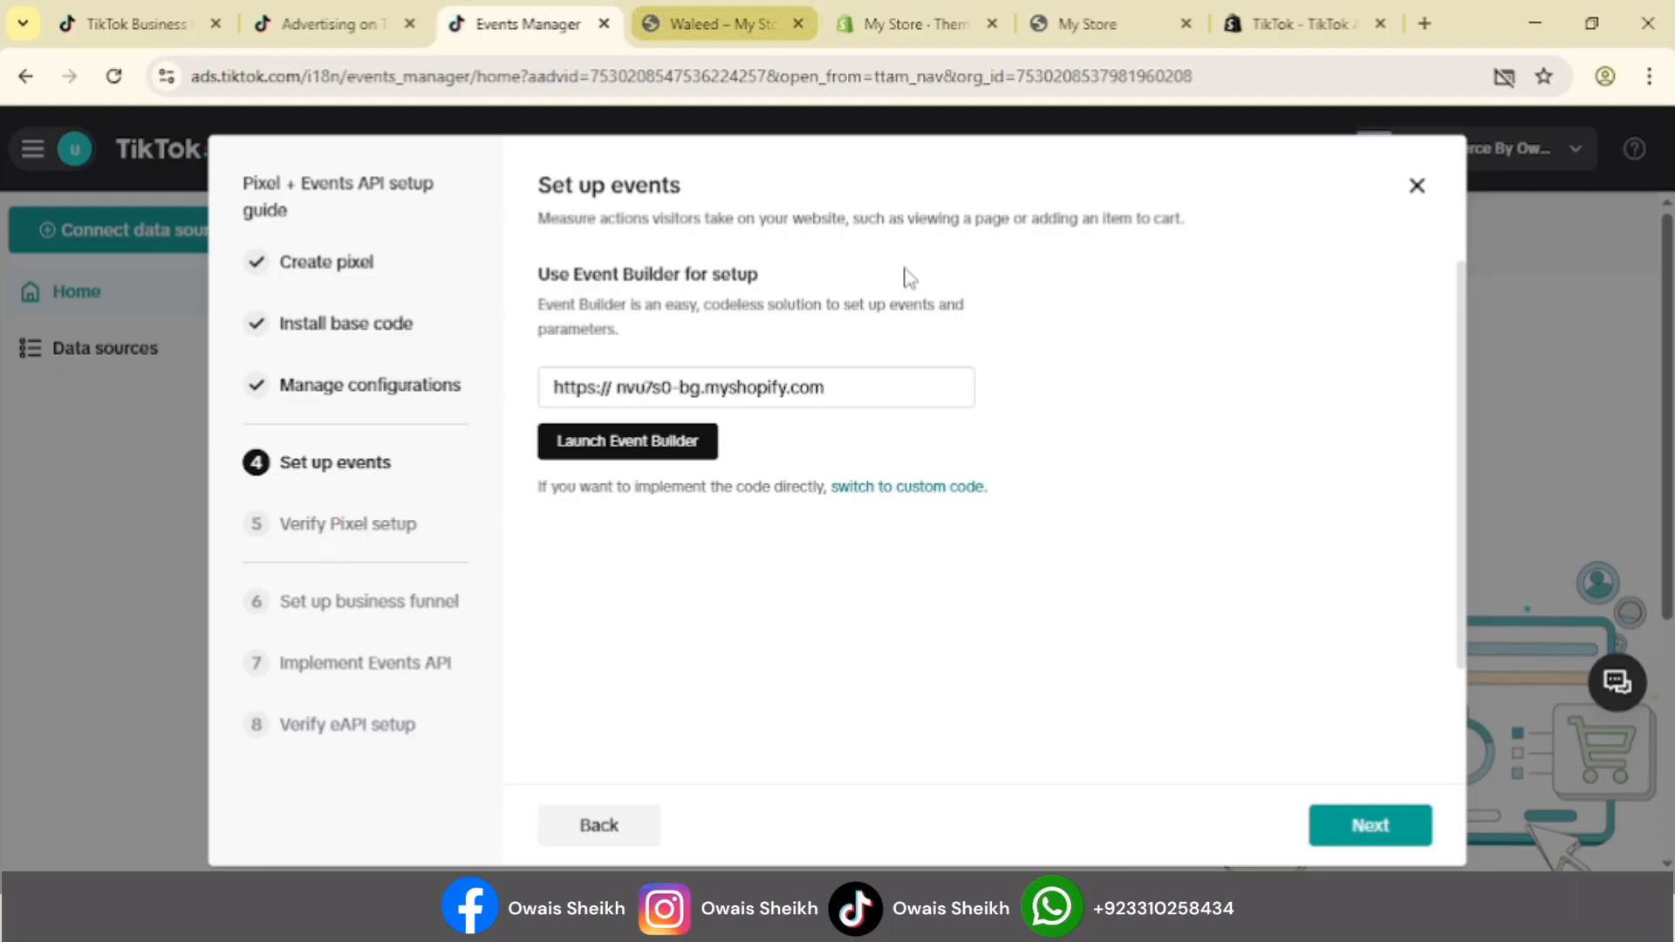
{"action": "left_click", "coordinate": [1358, 821]}
{"action": "left_click", "coordinate": [1372, 839]}
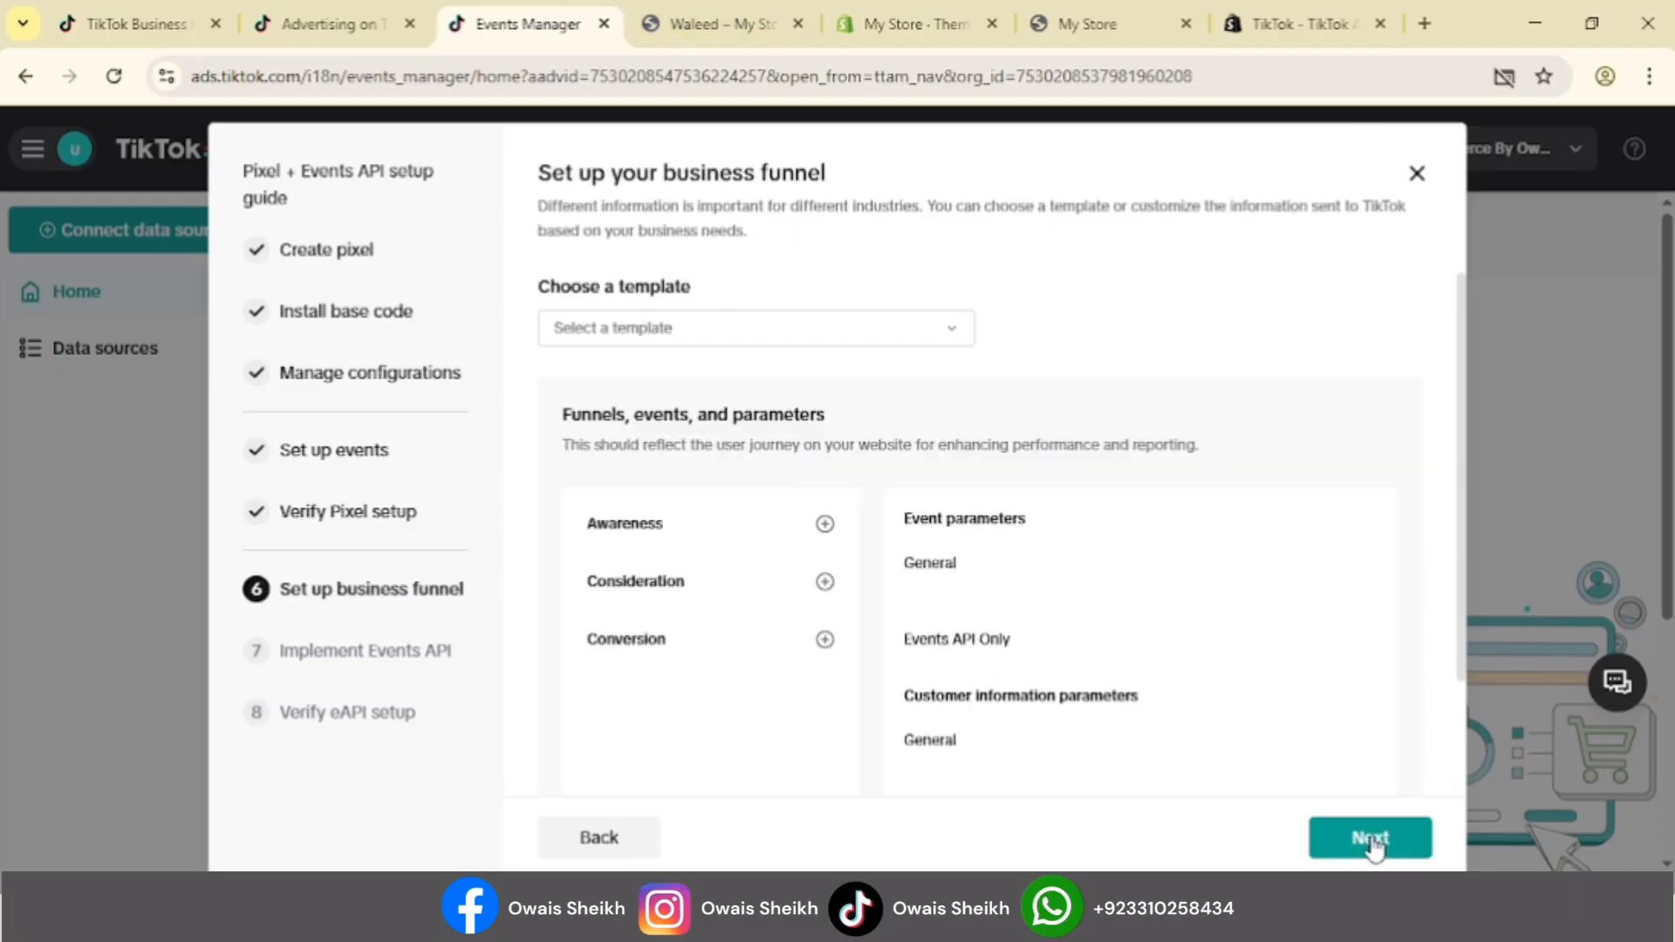
{"action": "left_click", "coordinate": [1369, 839]}
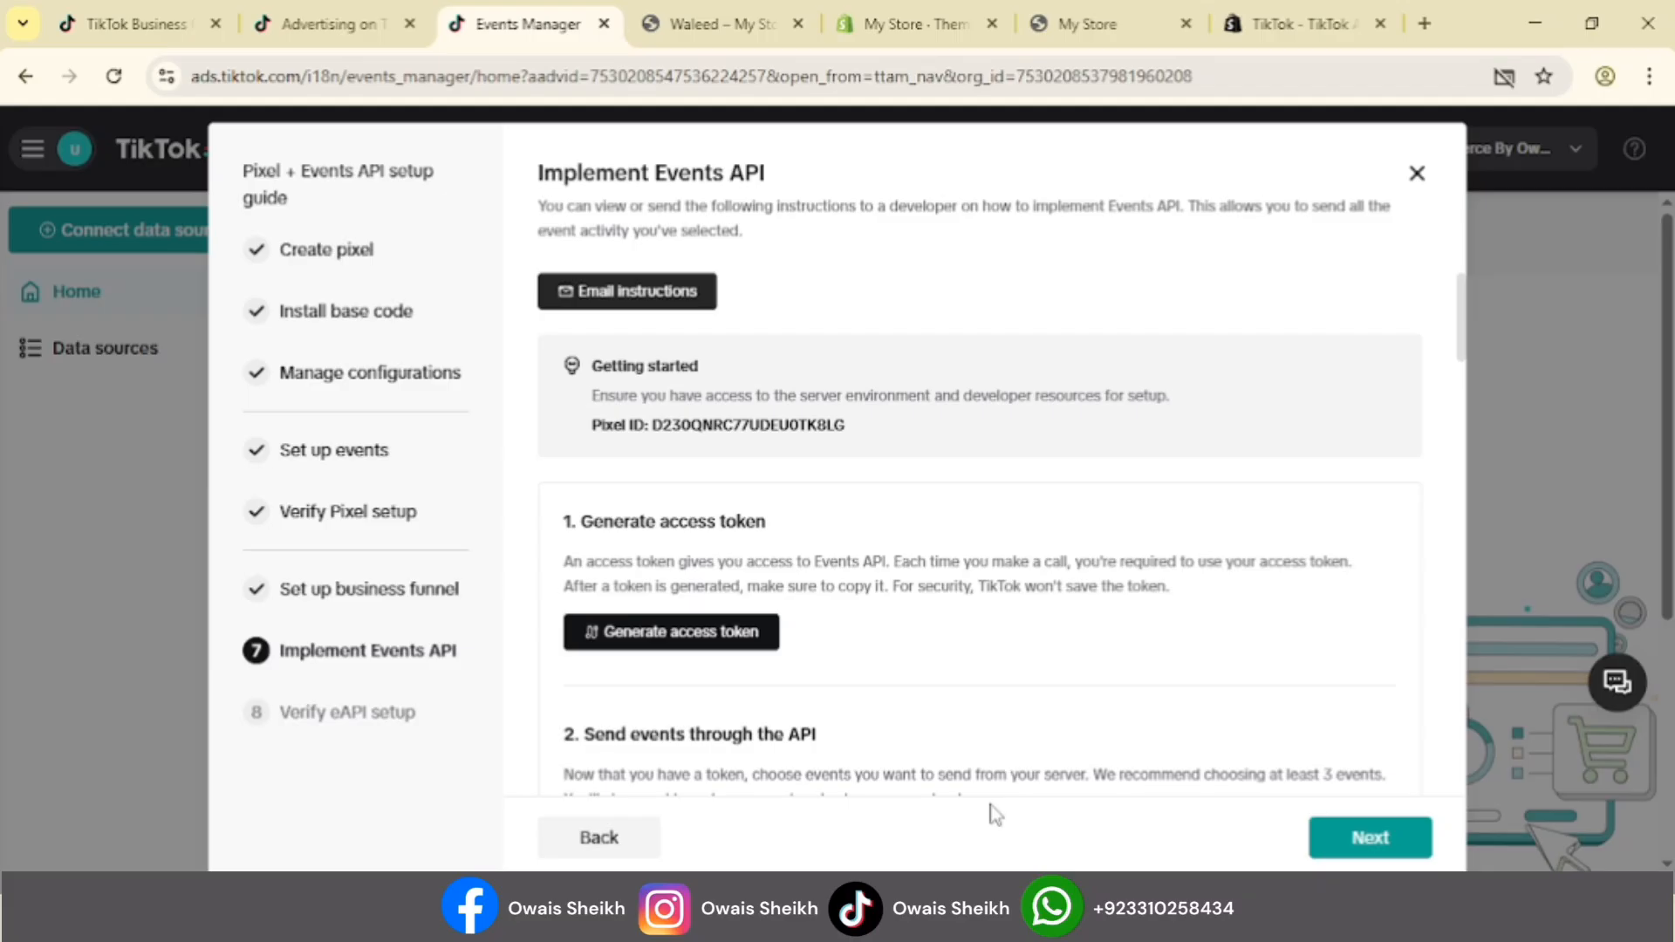
Go back through the setup guide to Create pixel and confirm exiting the guide
{"action": "left_click", "coordinate": [618, 846]}
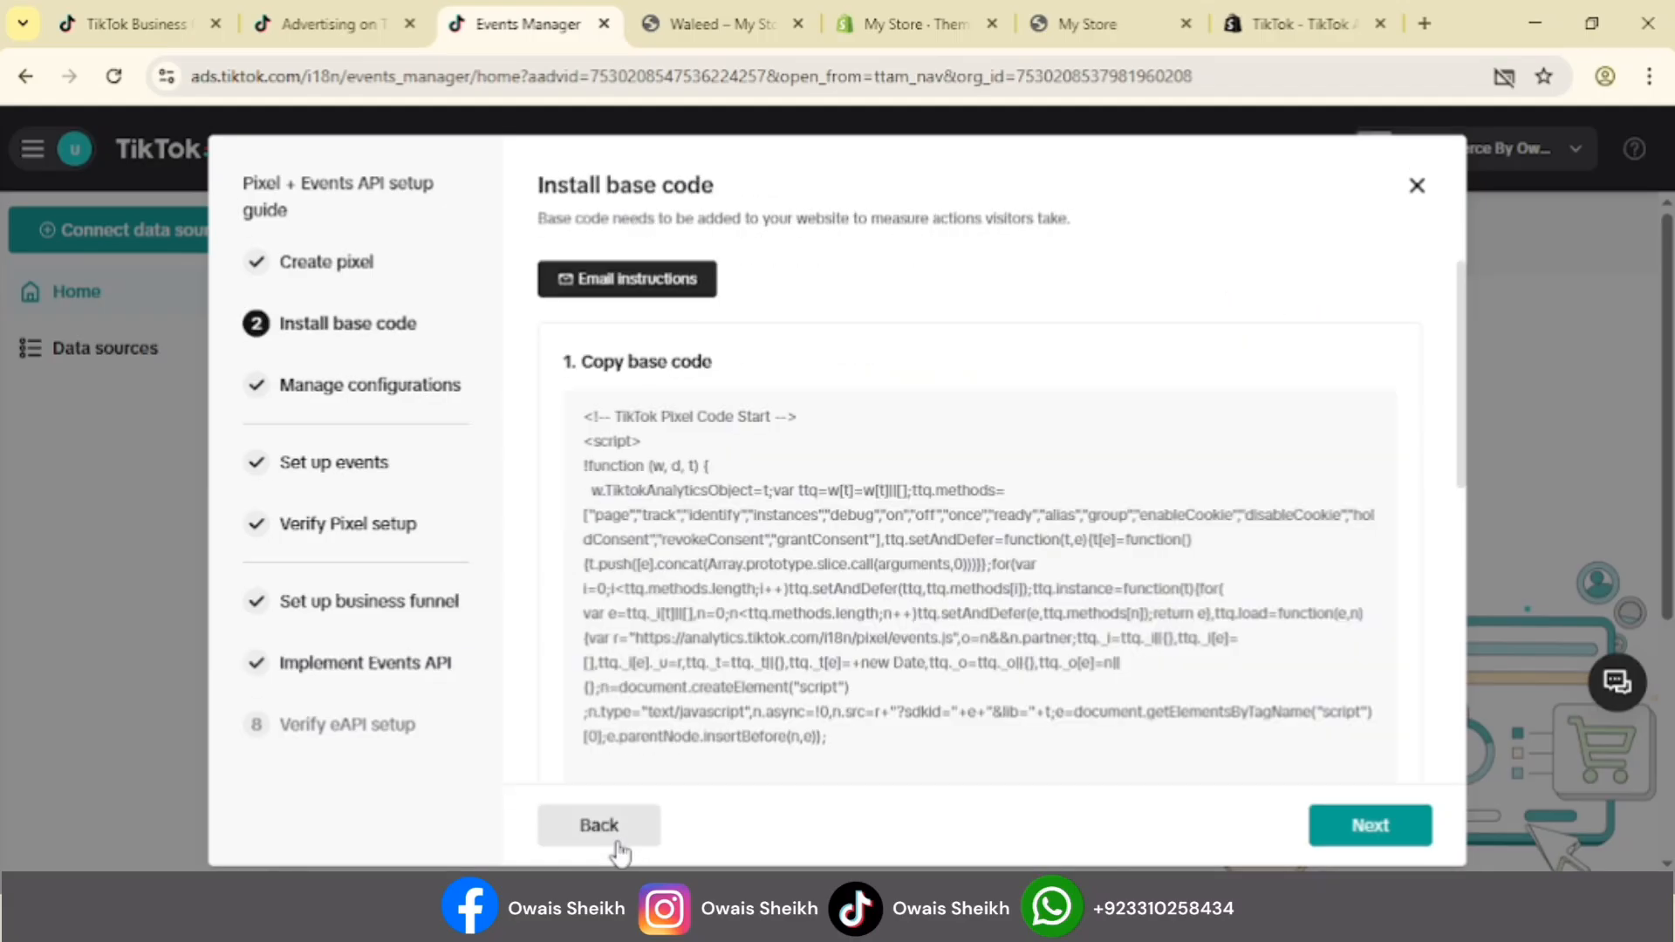
{"action": "left_click", "coordinate": [618, 846]}
{"action": "double_click", "coordinate": [618, 846]}
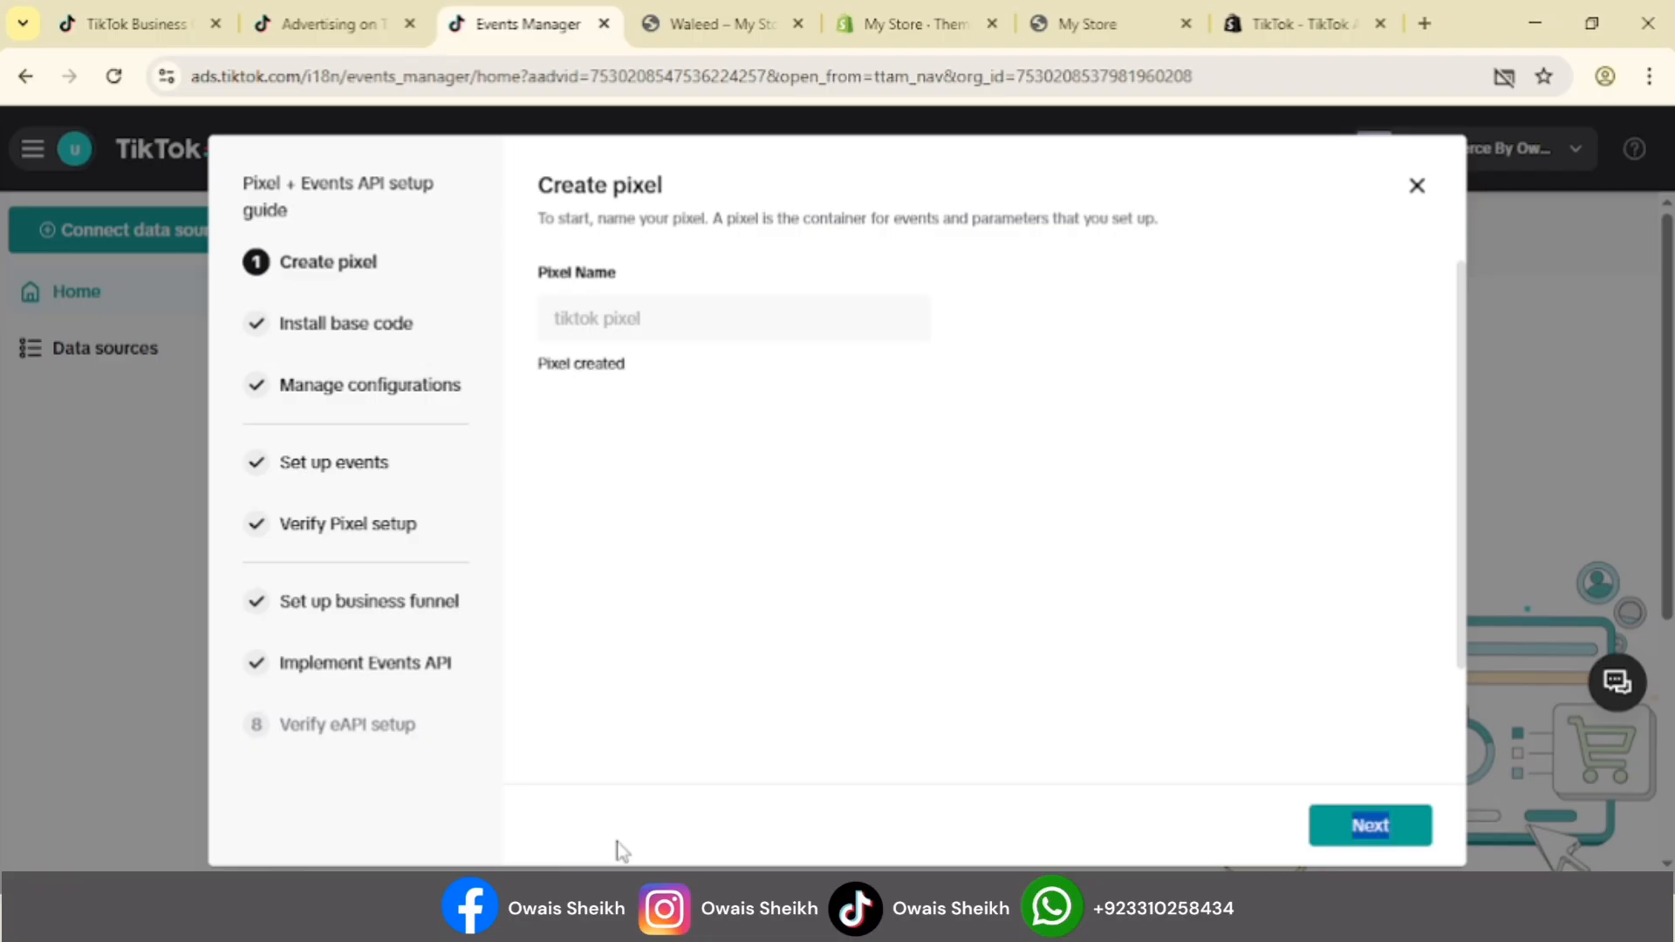
{"action": "left_click", "coordinate": [1416, 186]}
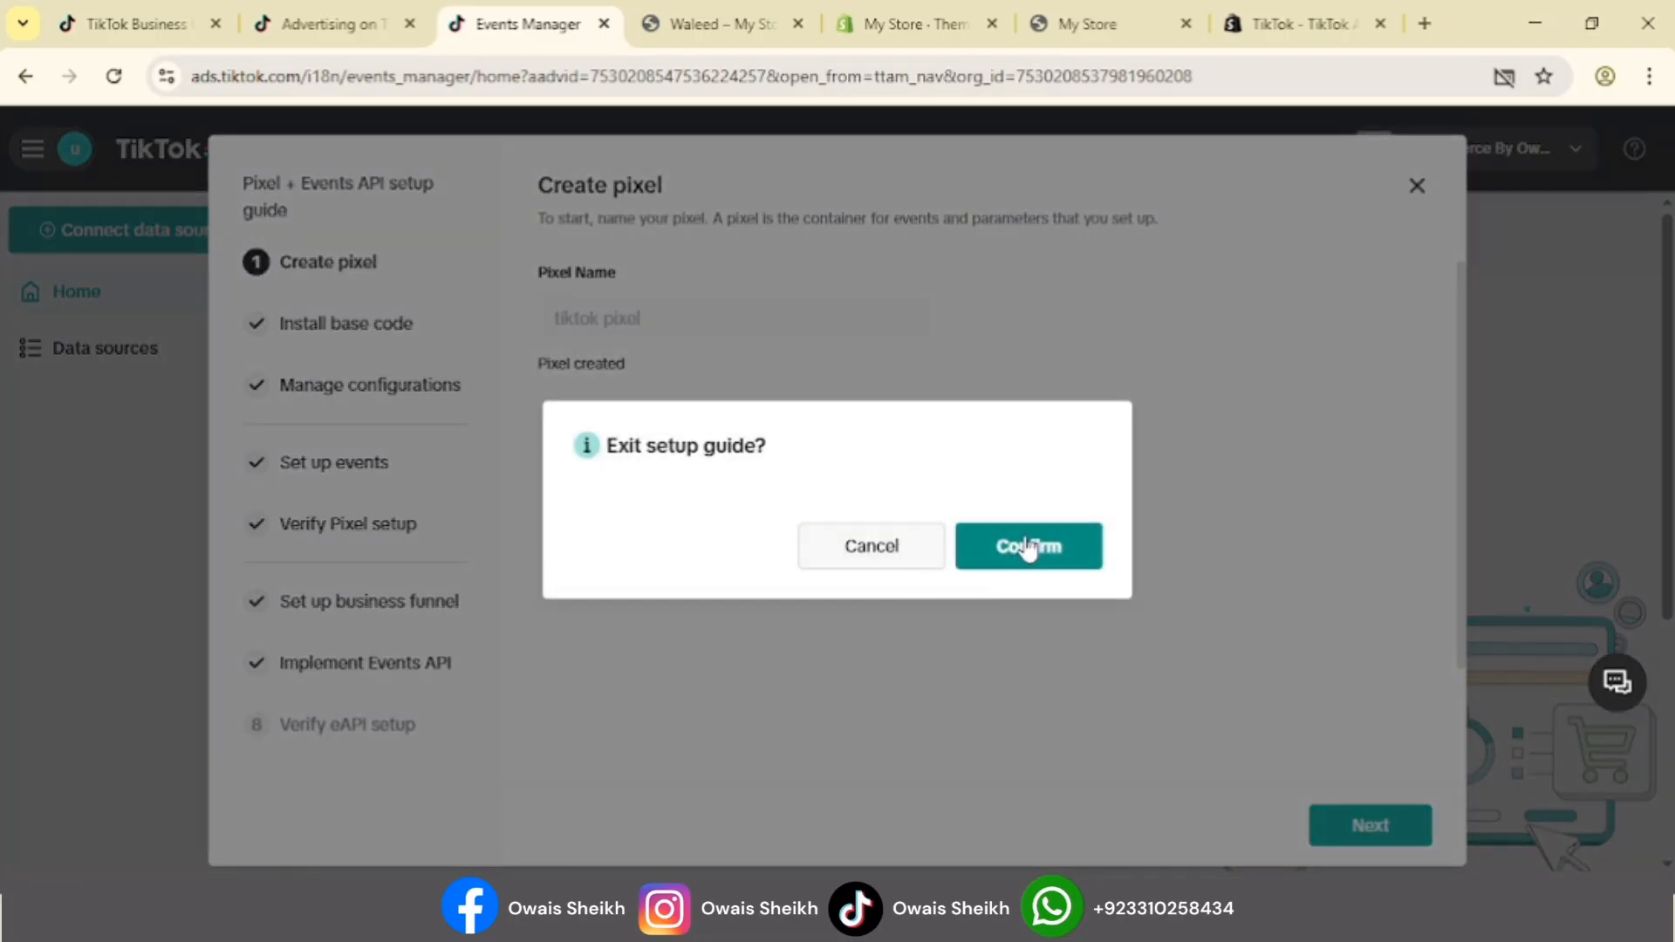
{"action": "left_click", "coordinate": [1029, 547]}
Switch to the TikTok listing in the Shopify App Store and install the app on the store
{"action": "left_click", "coordinate": [1091, 23]}
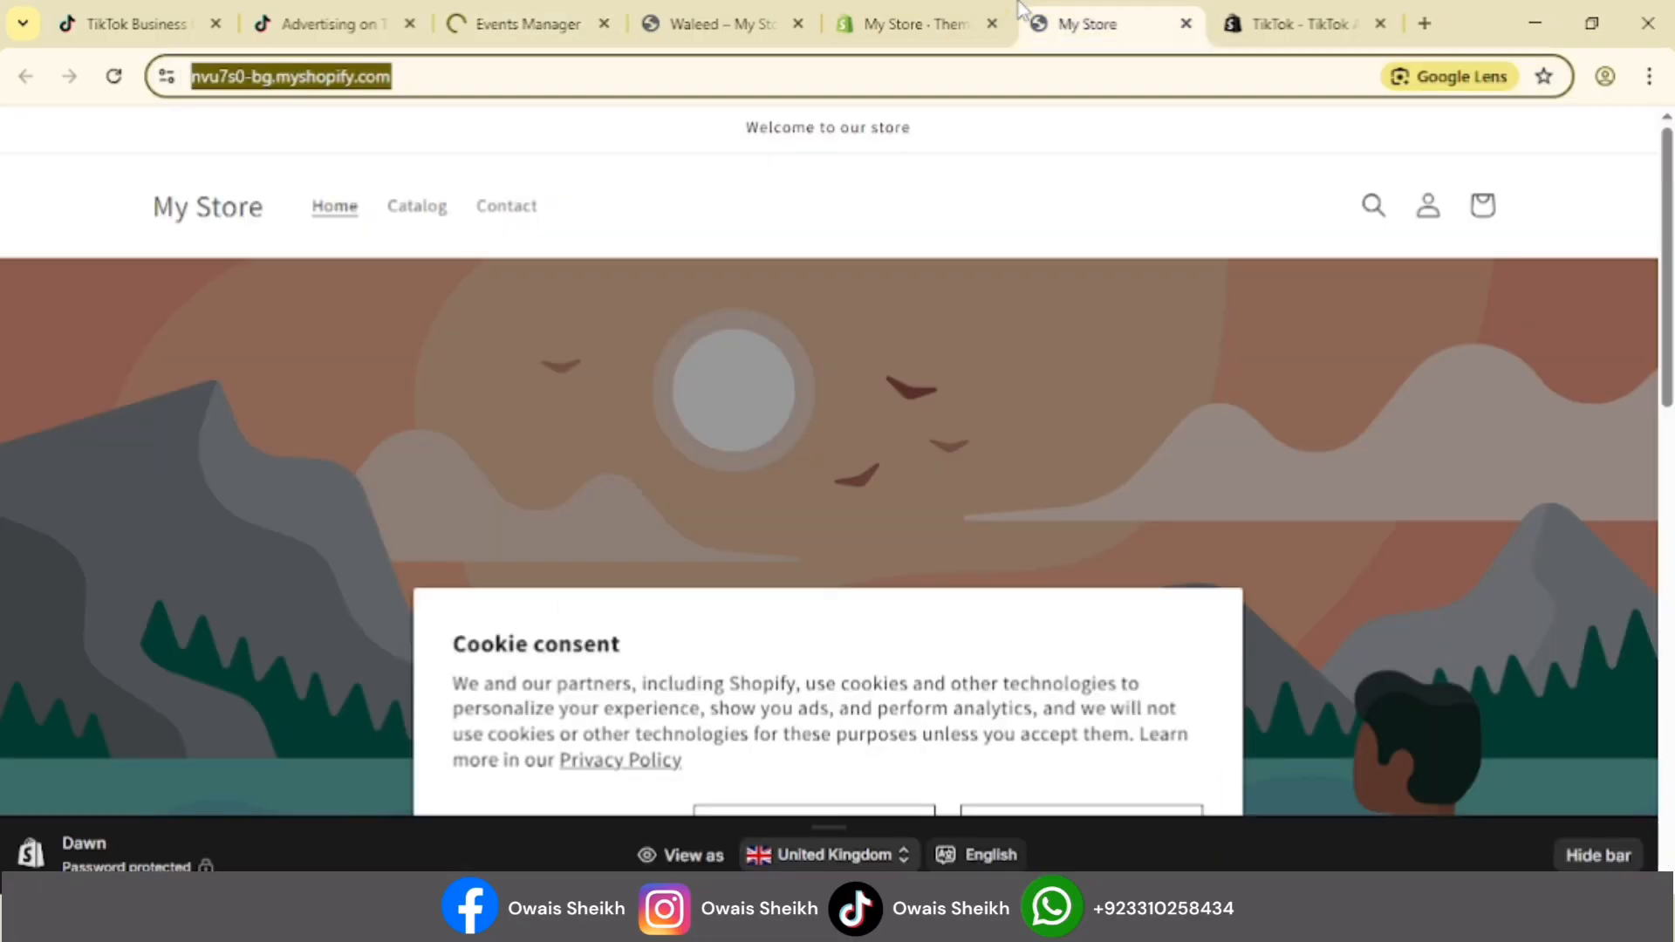
{"action": "left_click", "coordinate": [1327, 29]}
{"action": "left_click", "coordinate": [272, 769]}
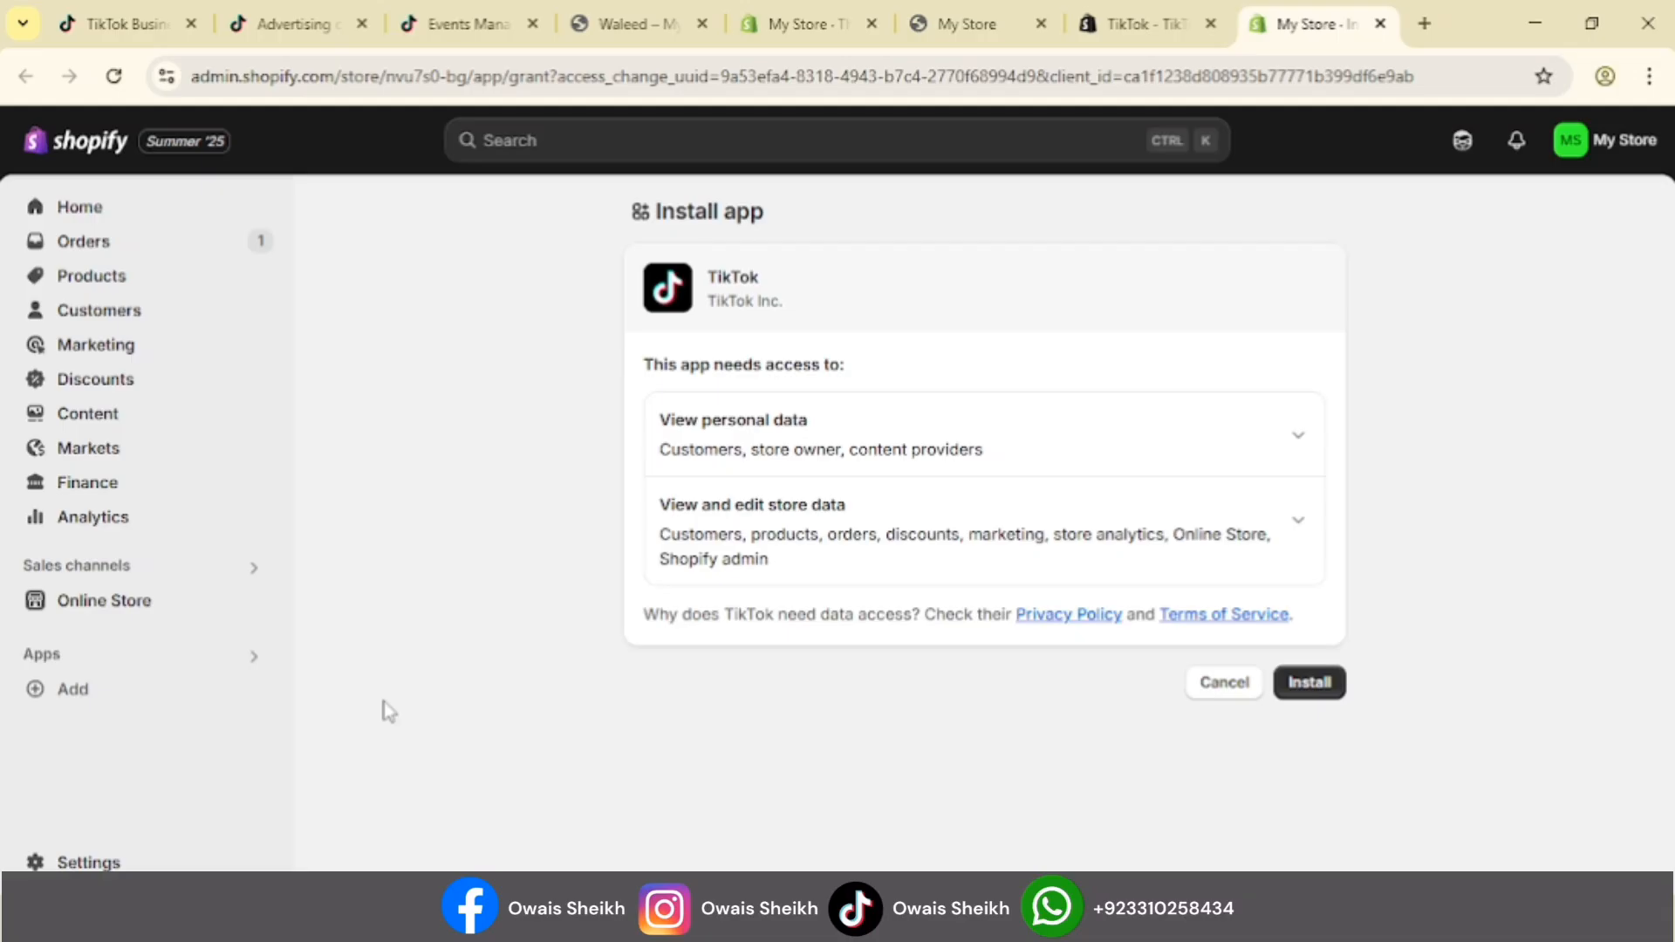
{"action": "left_click", "coordinate": [1309, 680]}
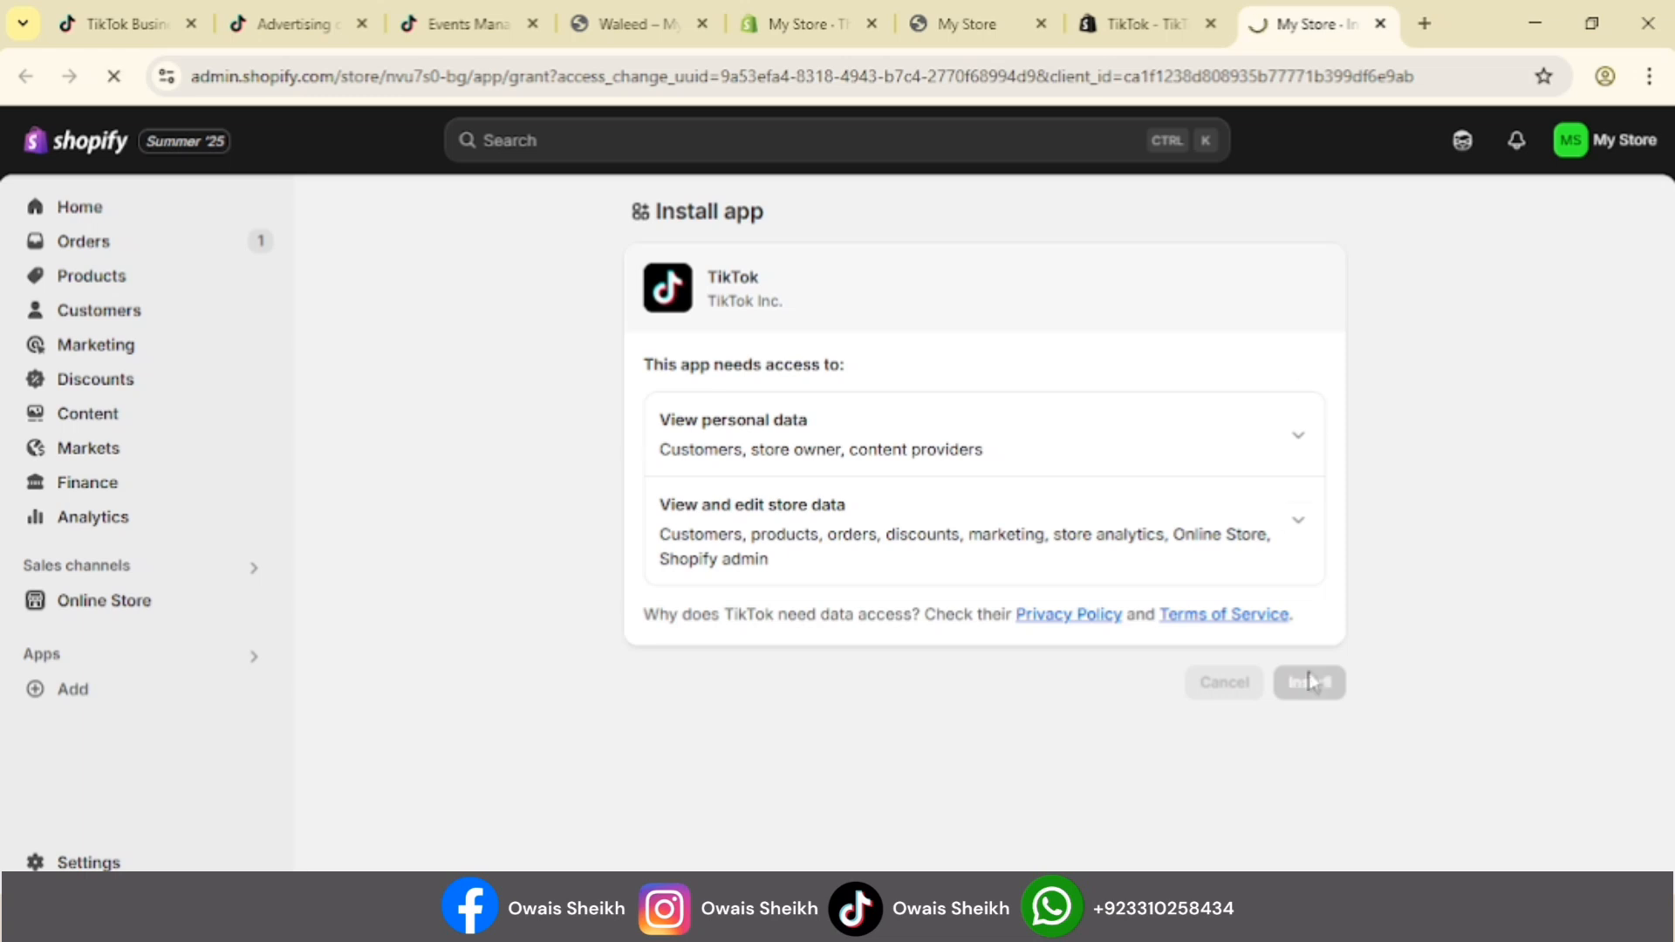
Pin the TikTok app in the Shopify admin navigation and dismiss the Grow your business with TikTok guide
{"action": "left_click_drag", "start_coordinate": [1288, 9], "coordinate": [217, 30]}
{"action": "left_click", "coordinate": [489, 22]}
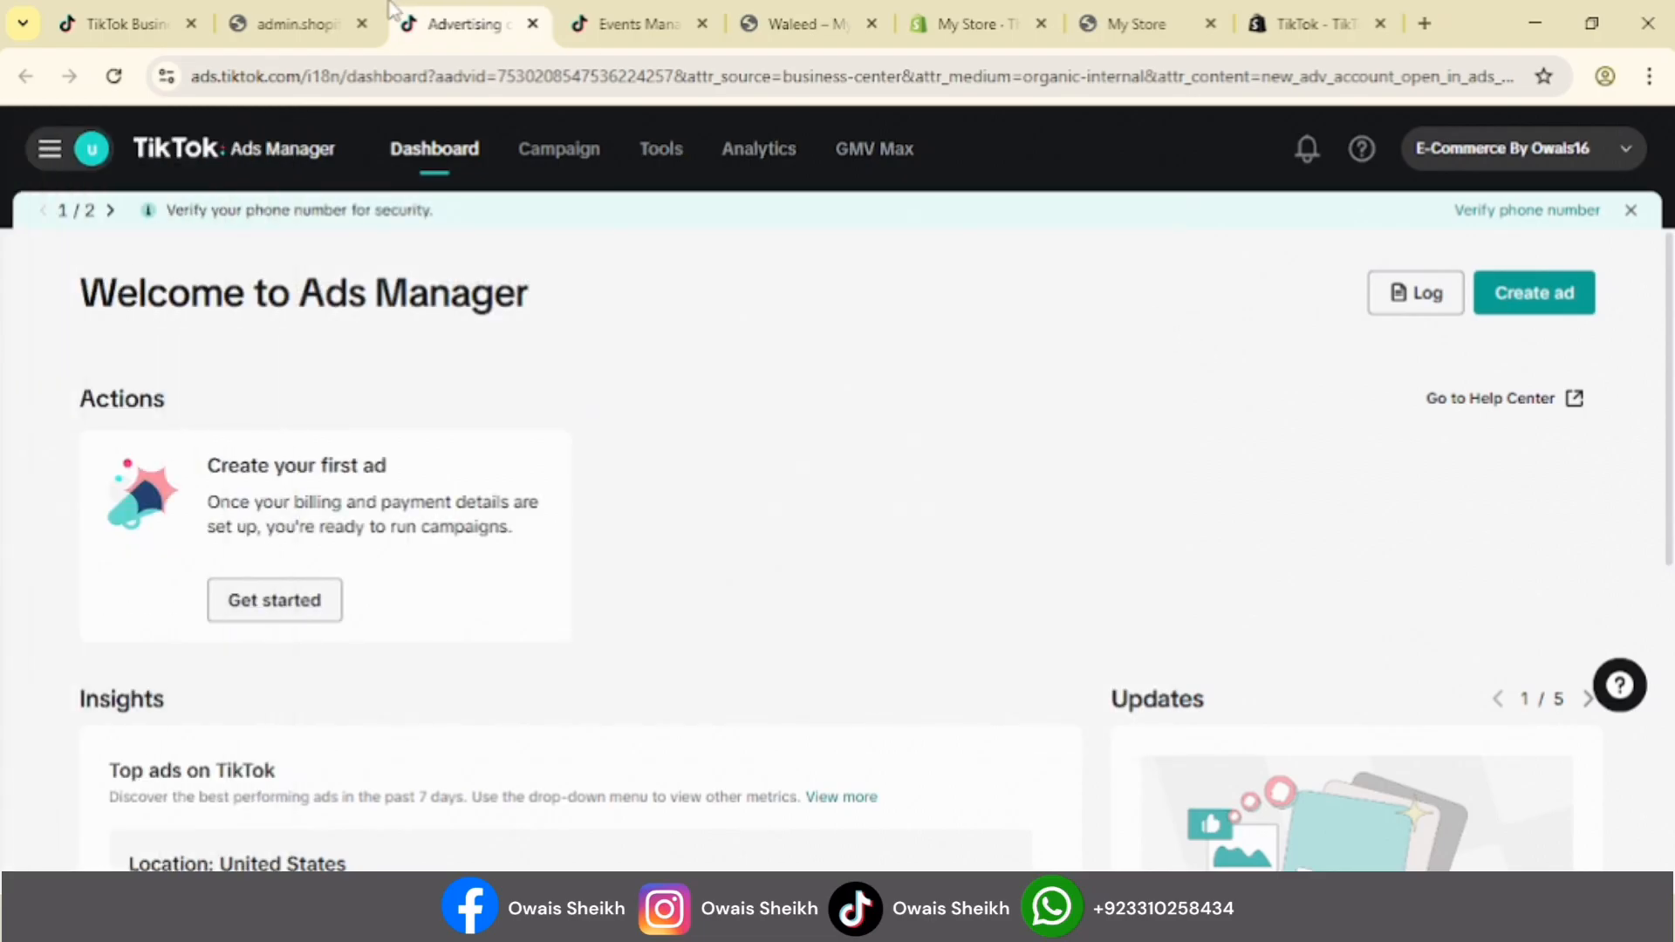
{"action": "left_click", "coordinate": [339, 10]}
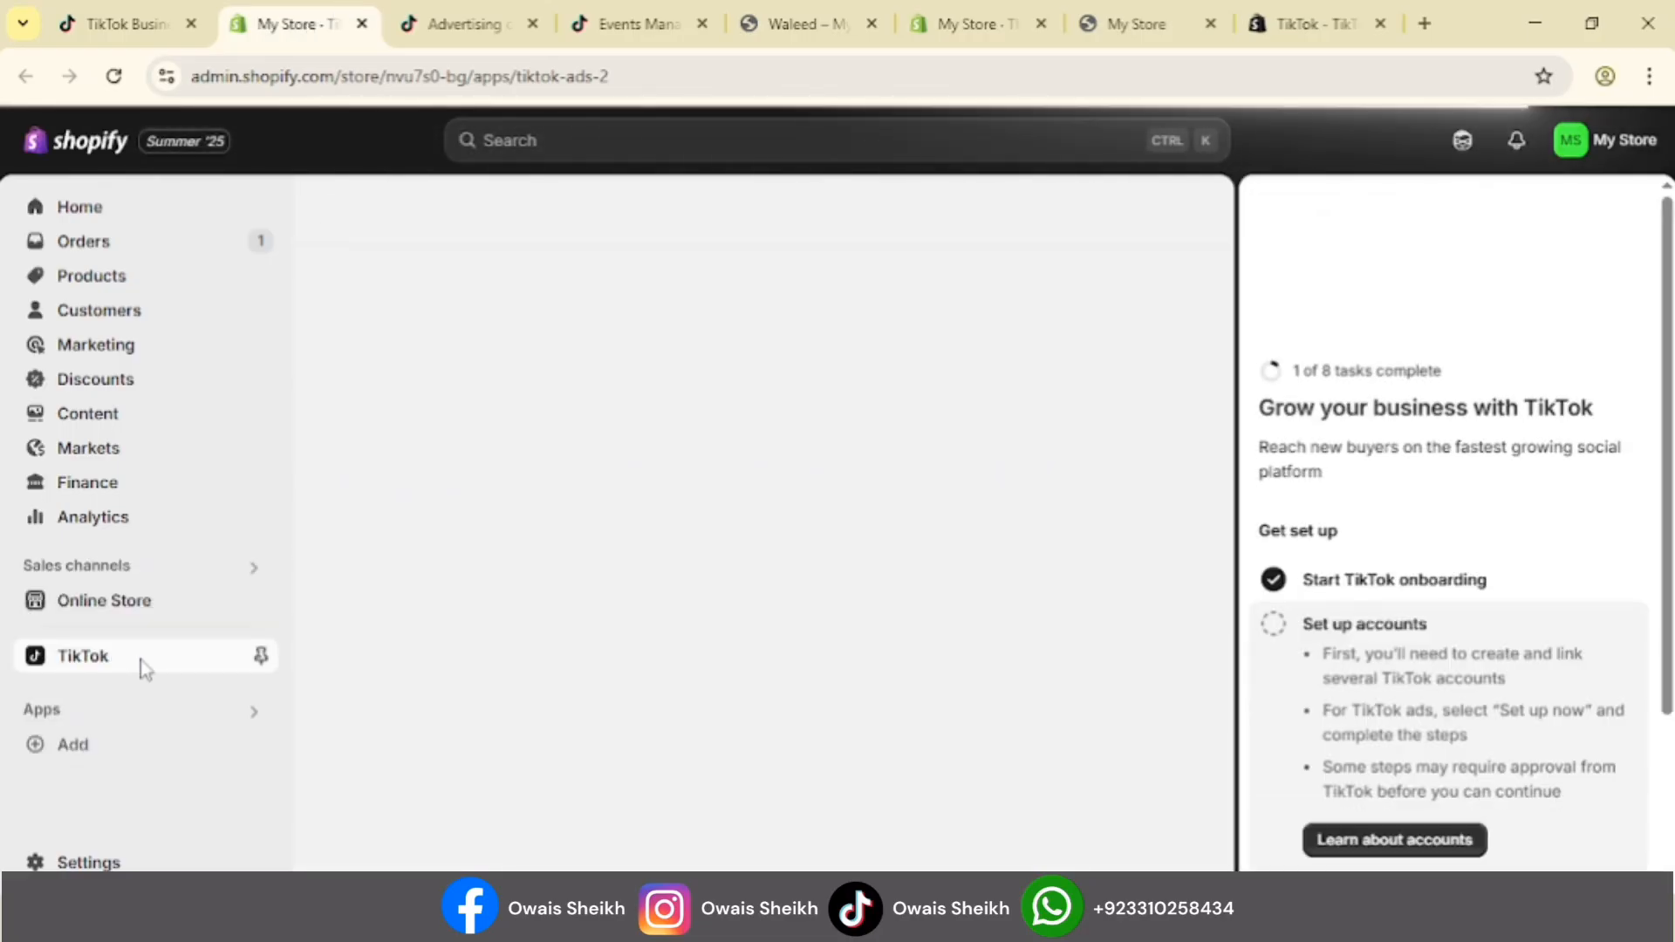
{"action": "left_click", "coordinate": [262, 659]}
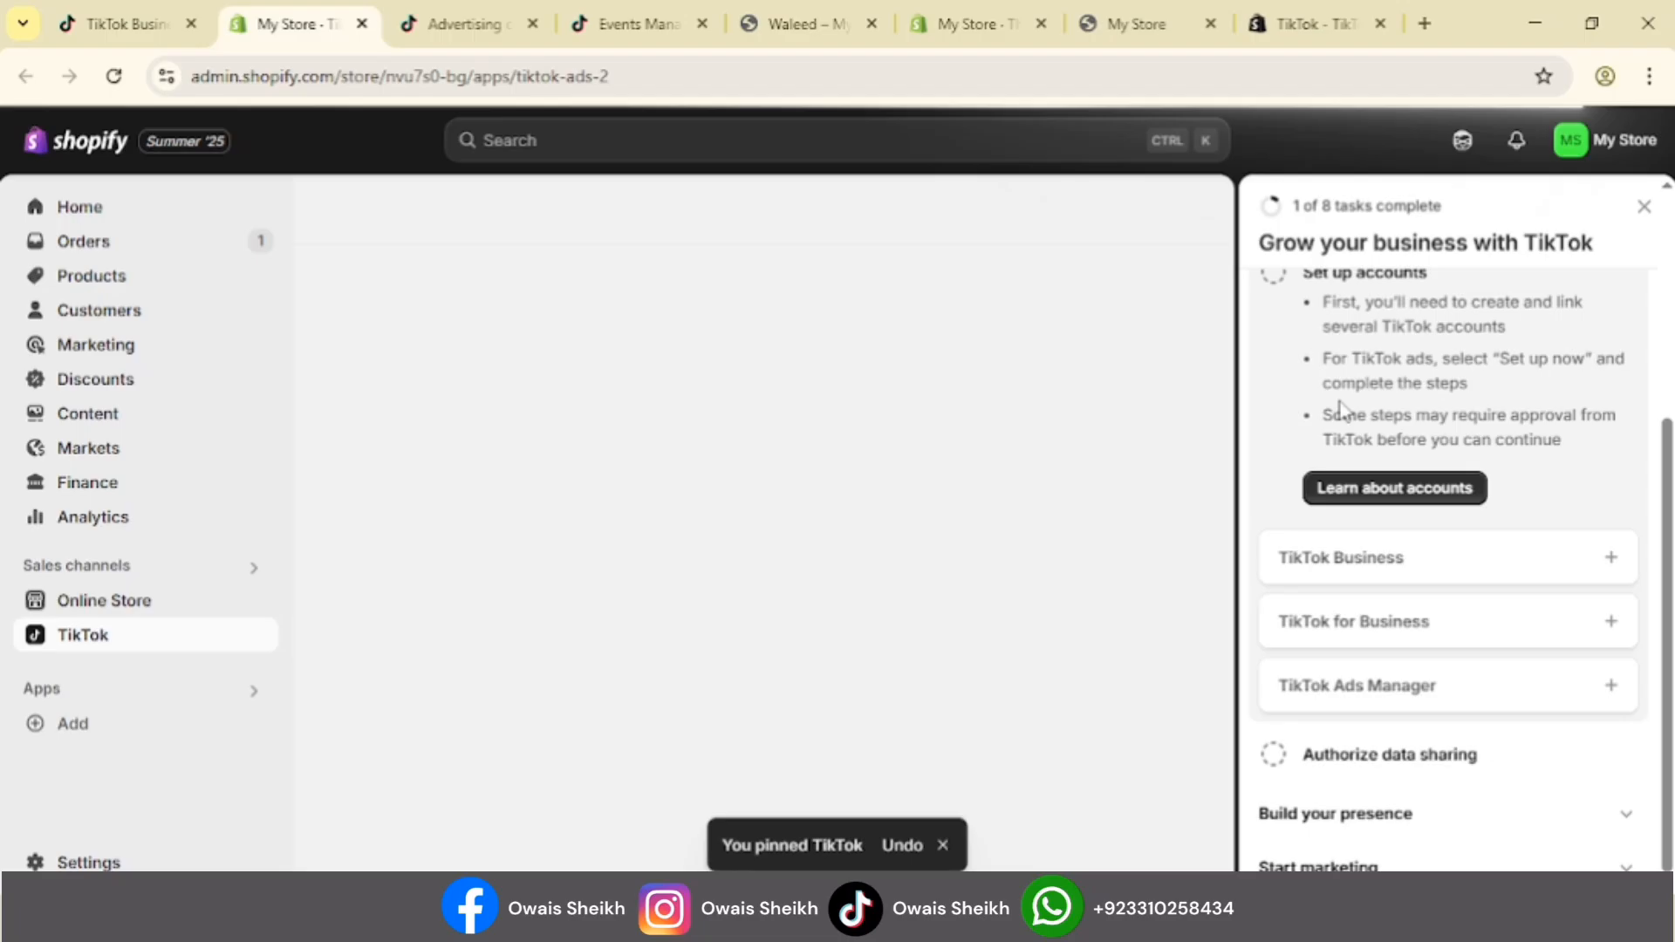
{"action": "left_click", "coordinate": [1645, 204]}
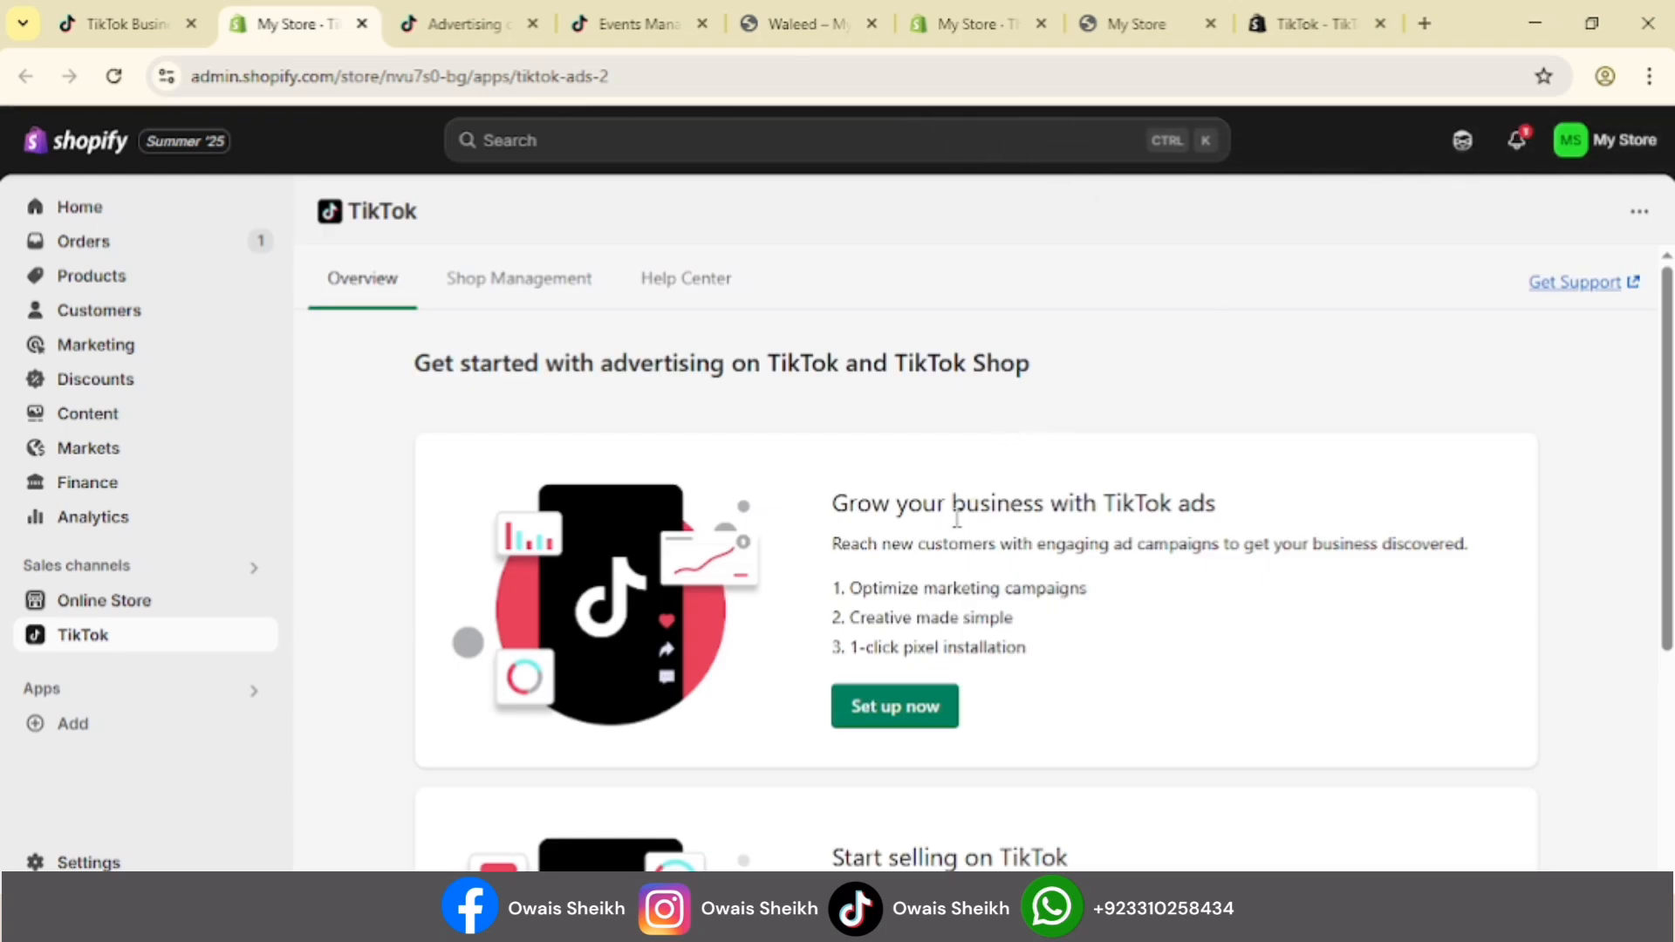
Start the TikTok ads setup and log in to TikTok For Business with the account's email and password
{"action": "left_click", "coordinate": [927, 722]}
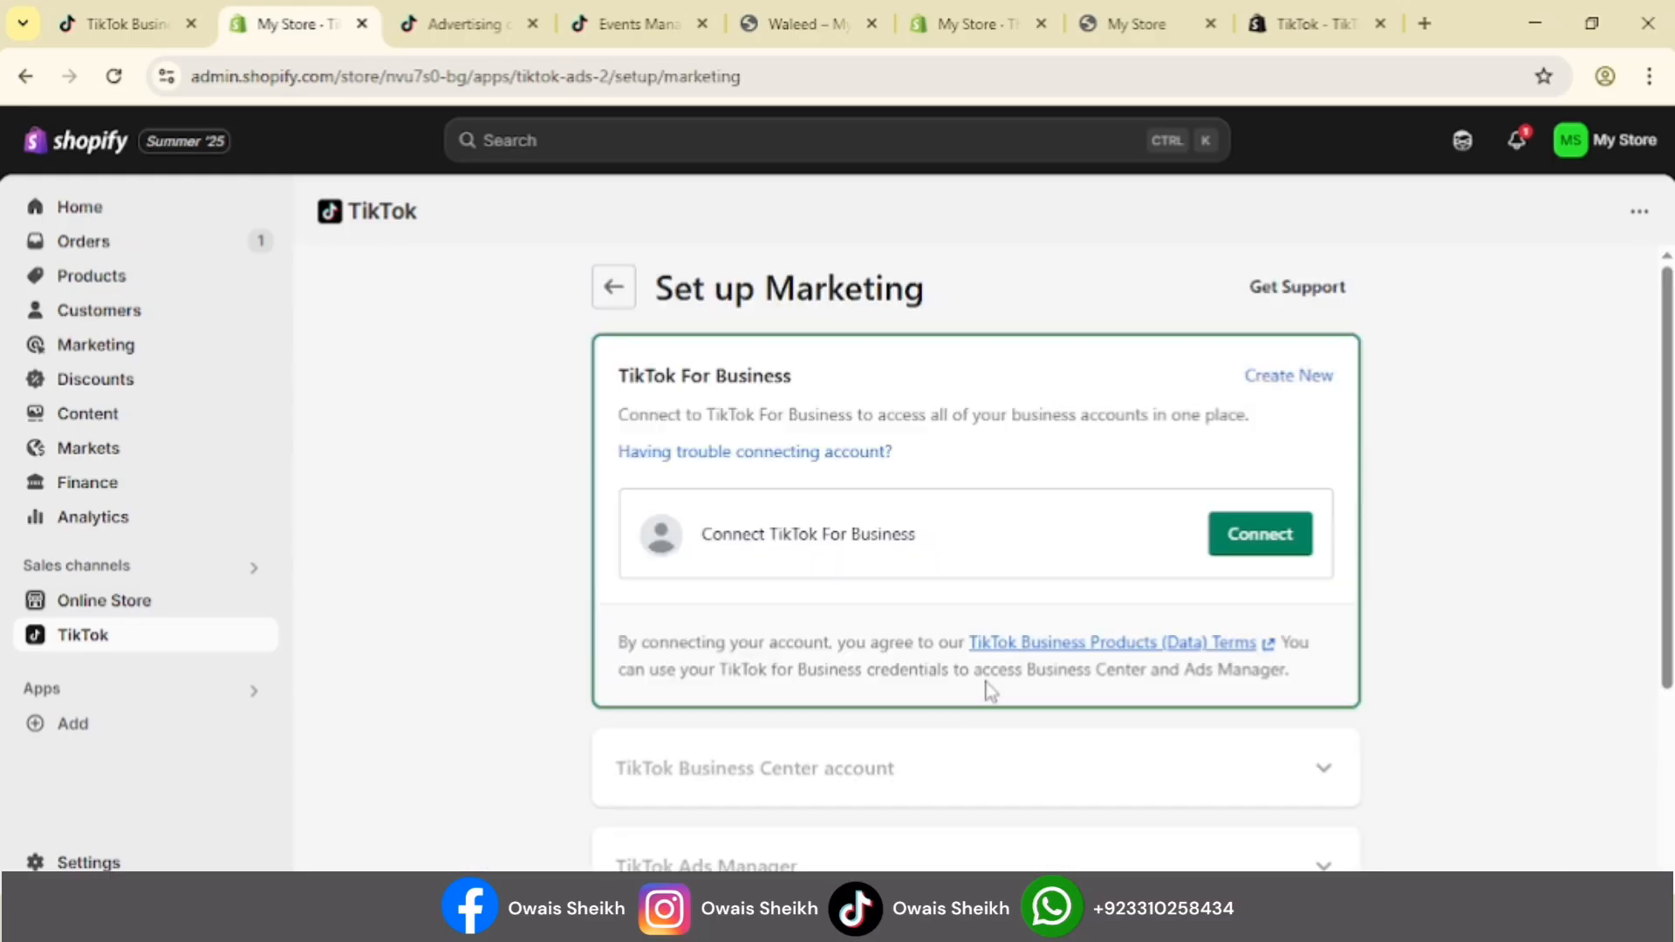
{"action": "left_click", "coordinate": [1262, 535]}
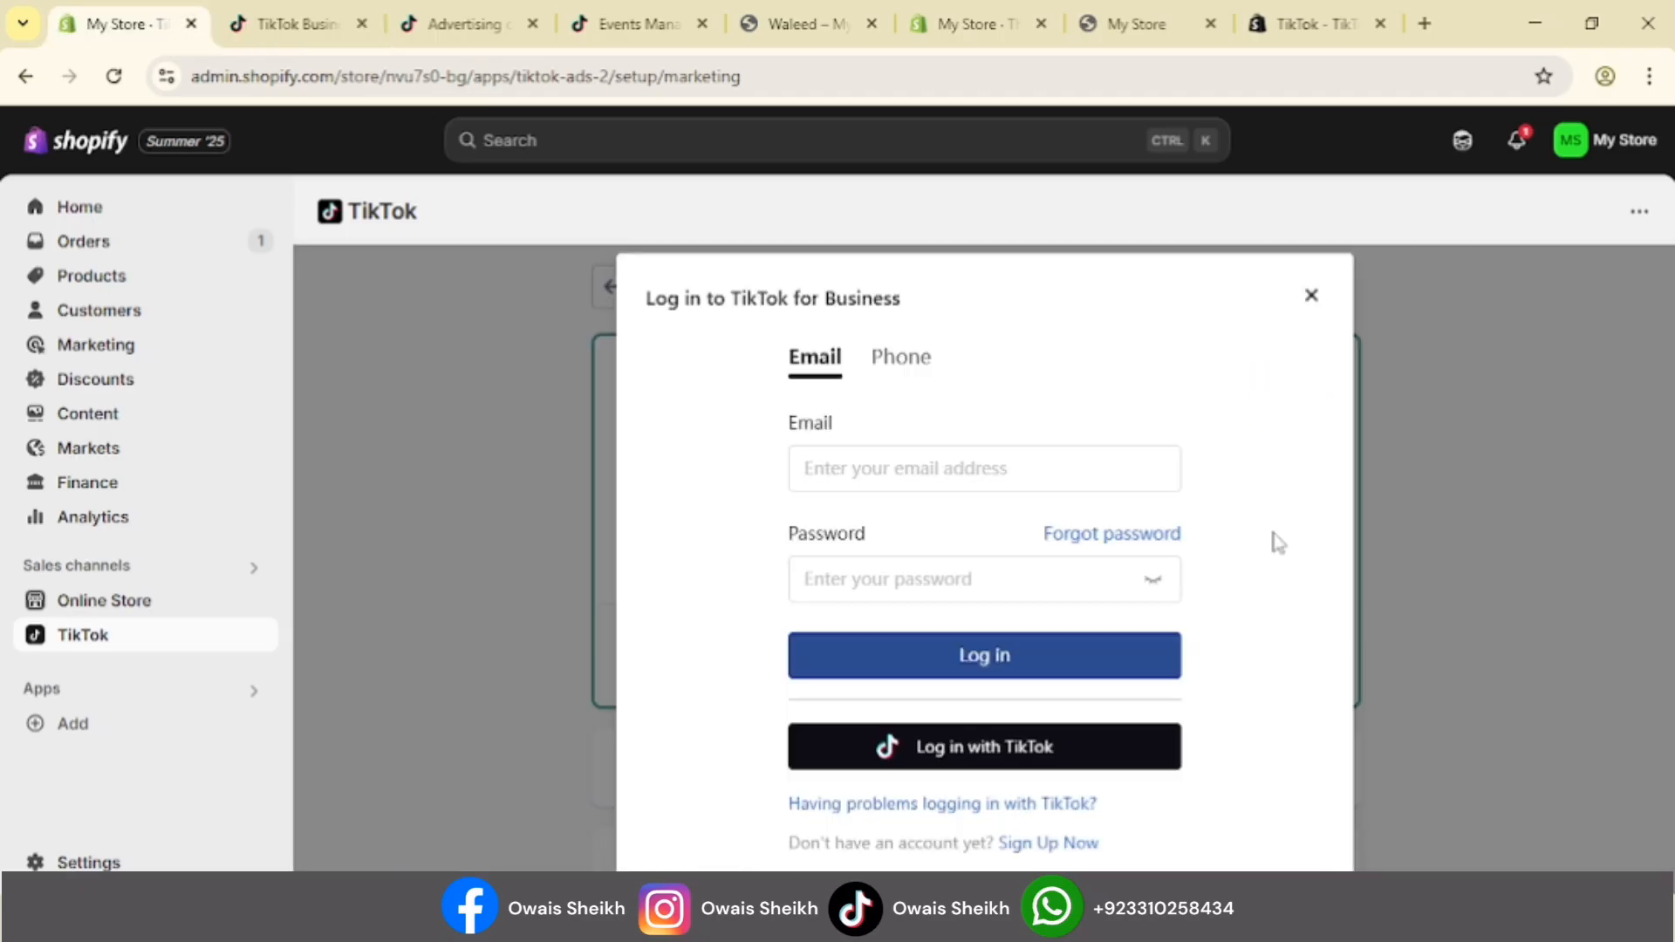
{"action": "left_click", "coordinate": [1003, 471]}
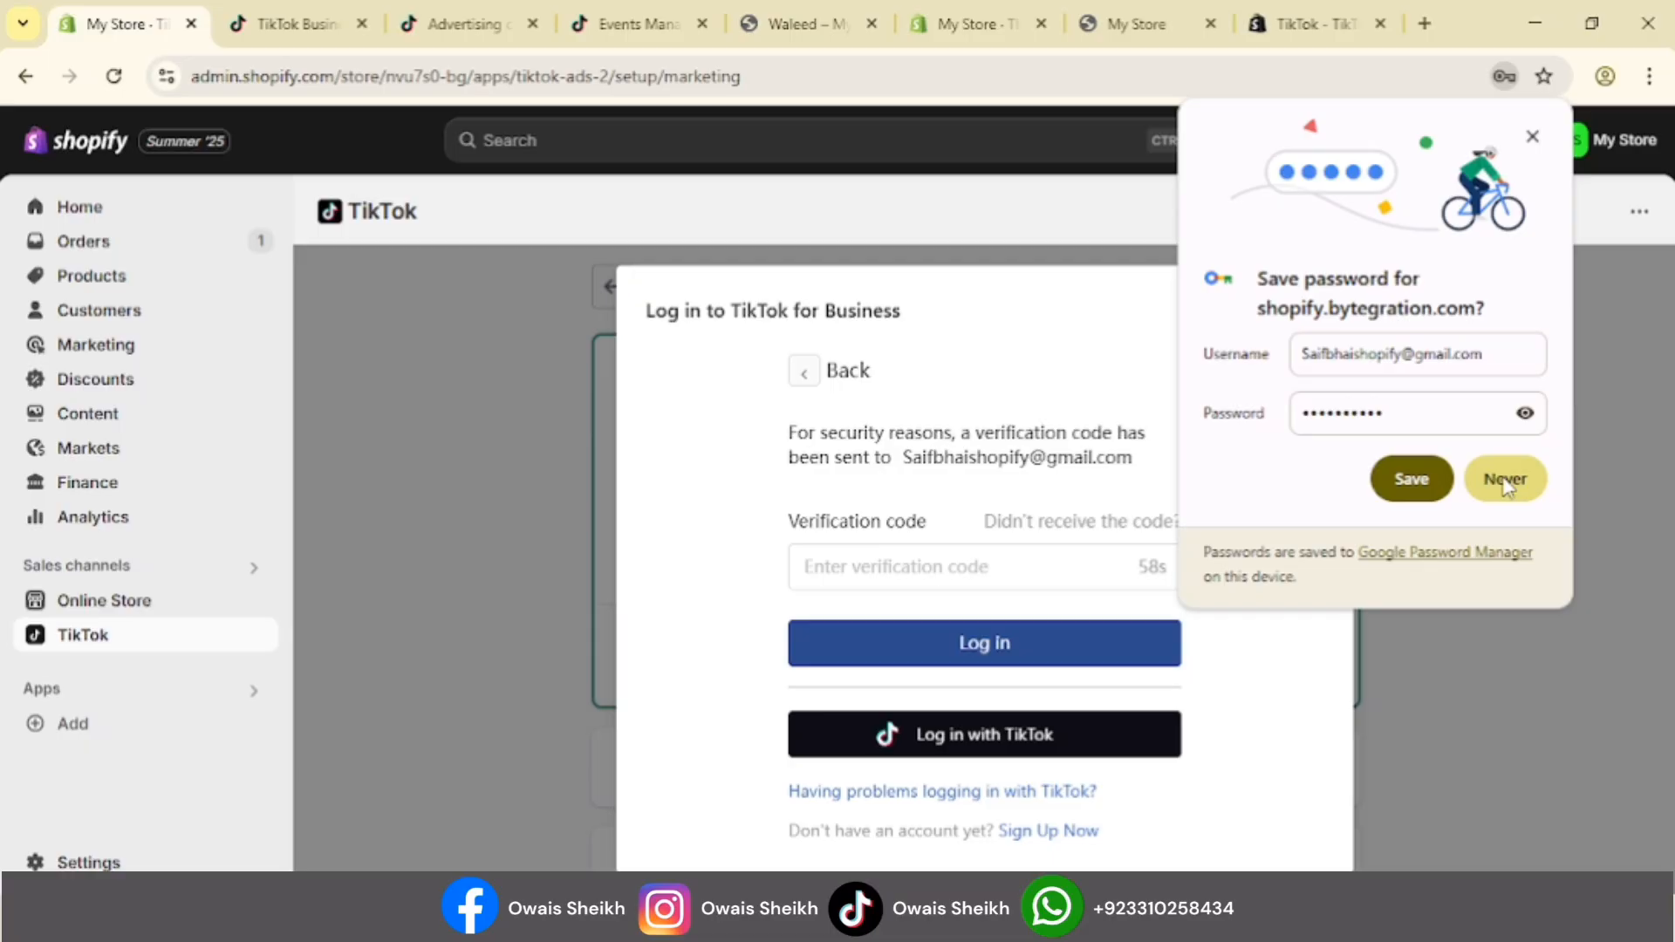
{"action": "left_click", "coordinate": [1504, 481]}
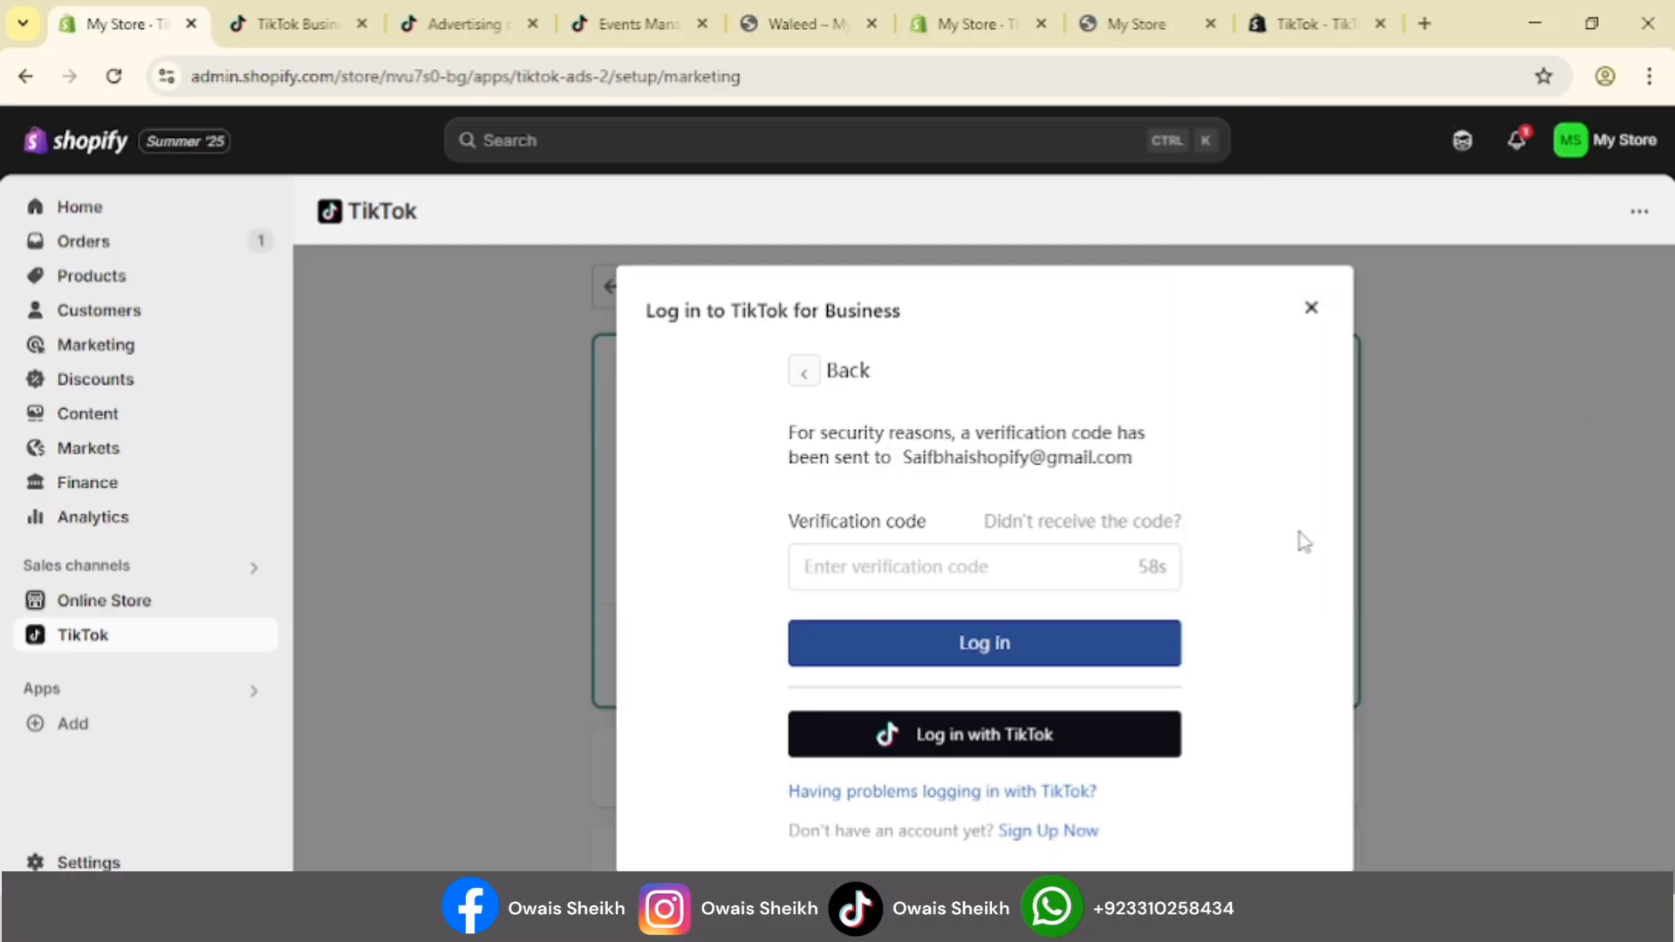
Switch to Gmail, open the newest TikTok for Business verification email and copy its verification code
{"action": "left_click", "coordinate": [1011, 575]}
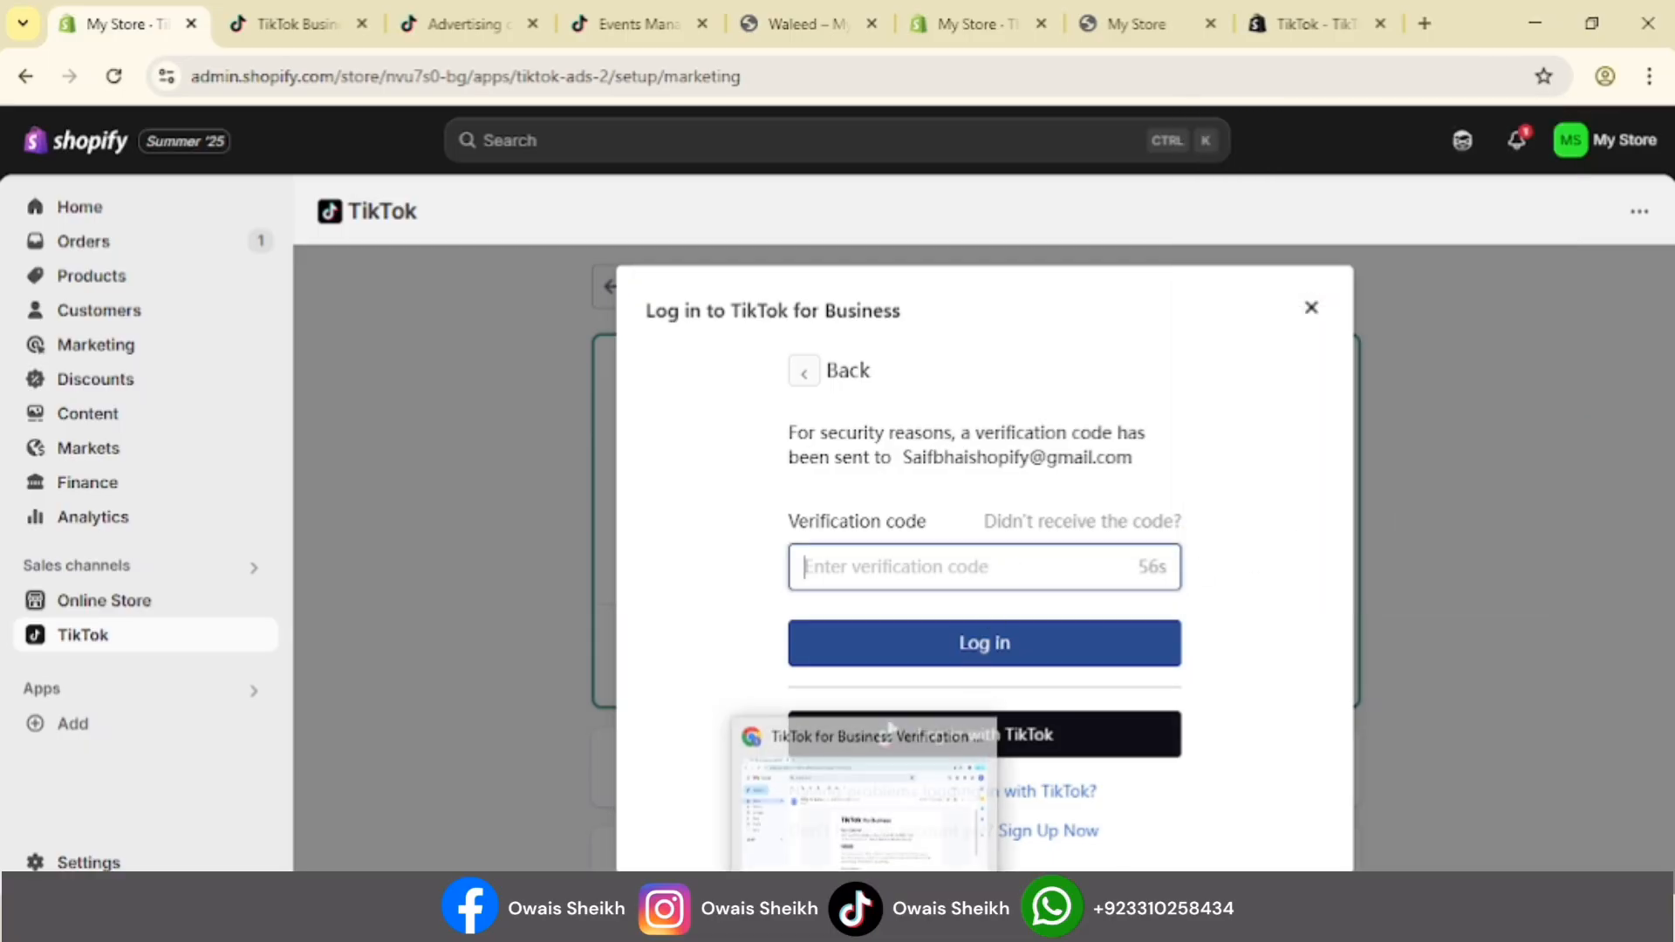
{"action": "left_click", "coordinate": [863, 918]}
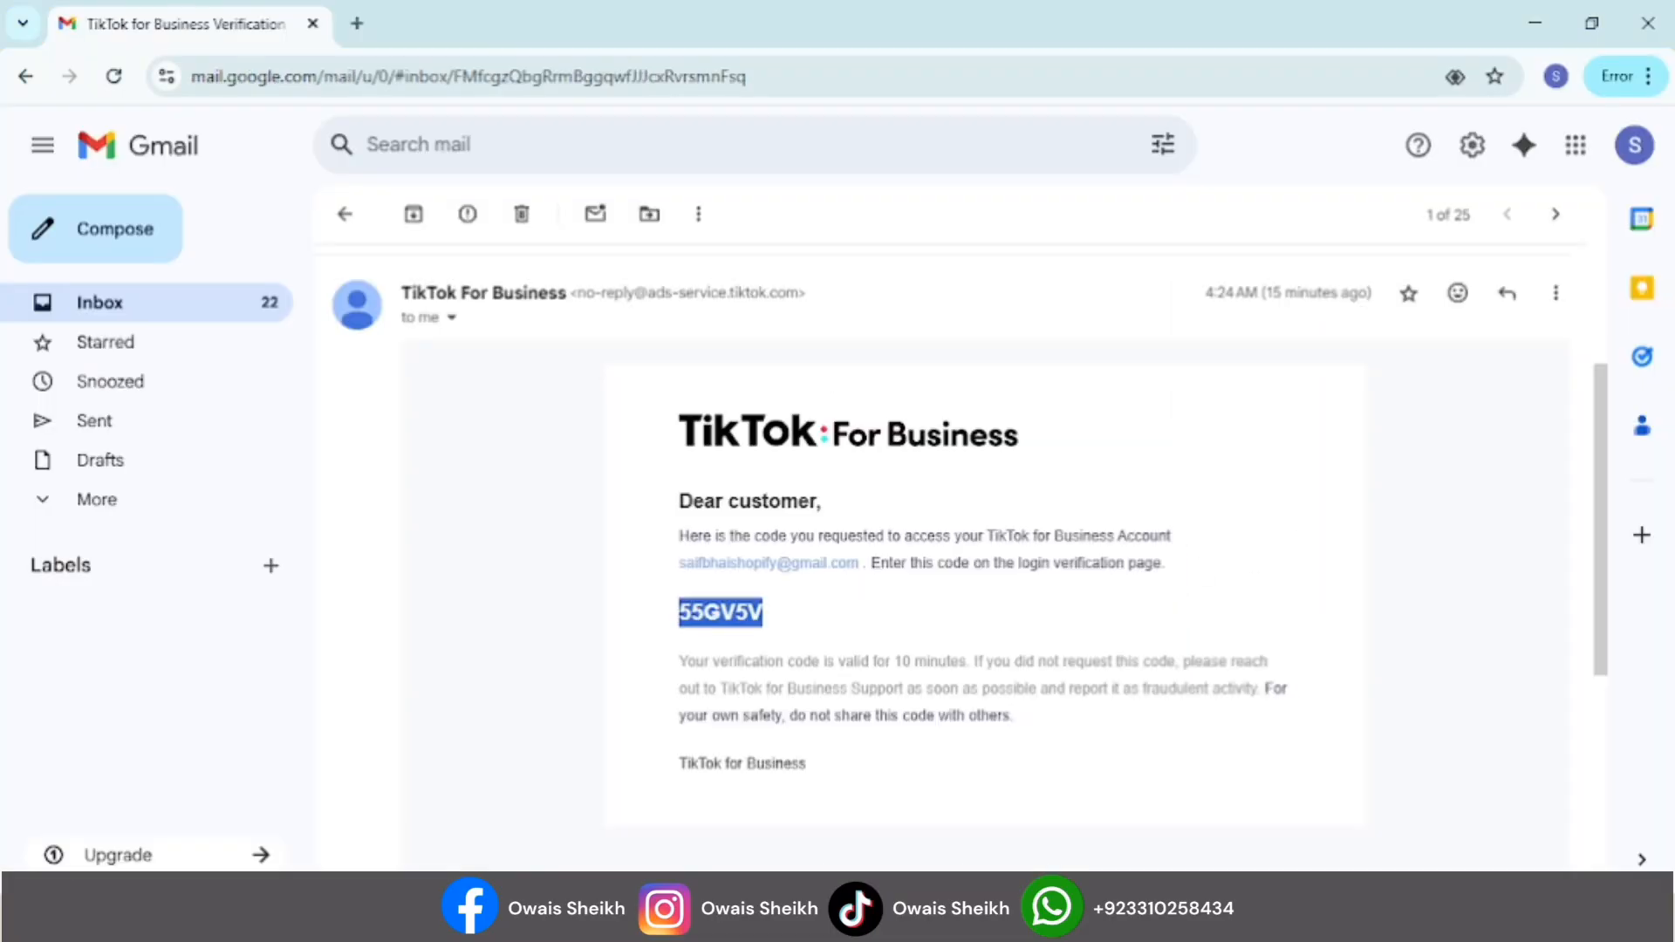
{"action": "left_click", "coordinate": [349, 218]}
{"action": "left_click", "coordinate": [752, 488]}
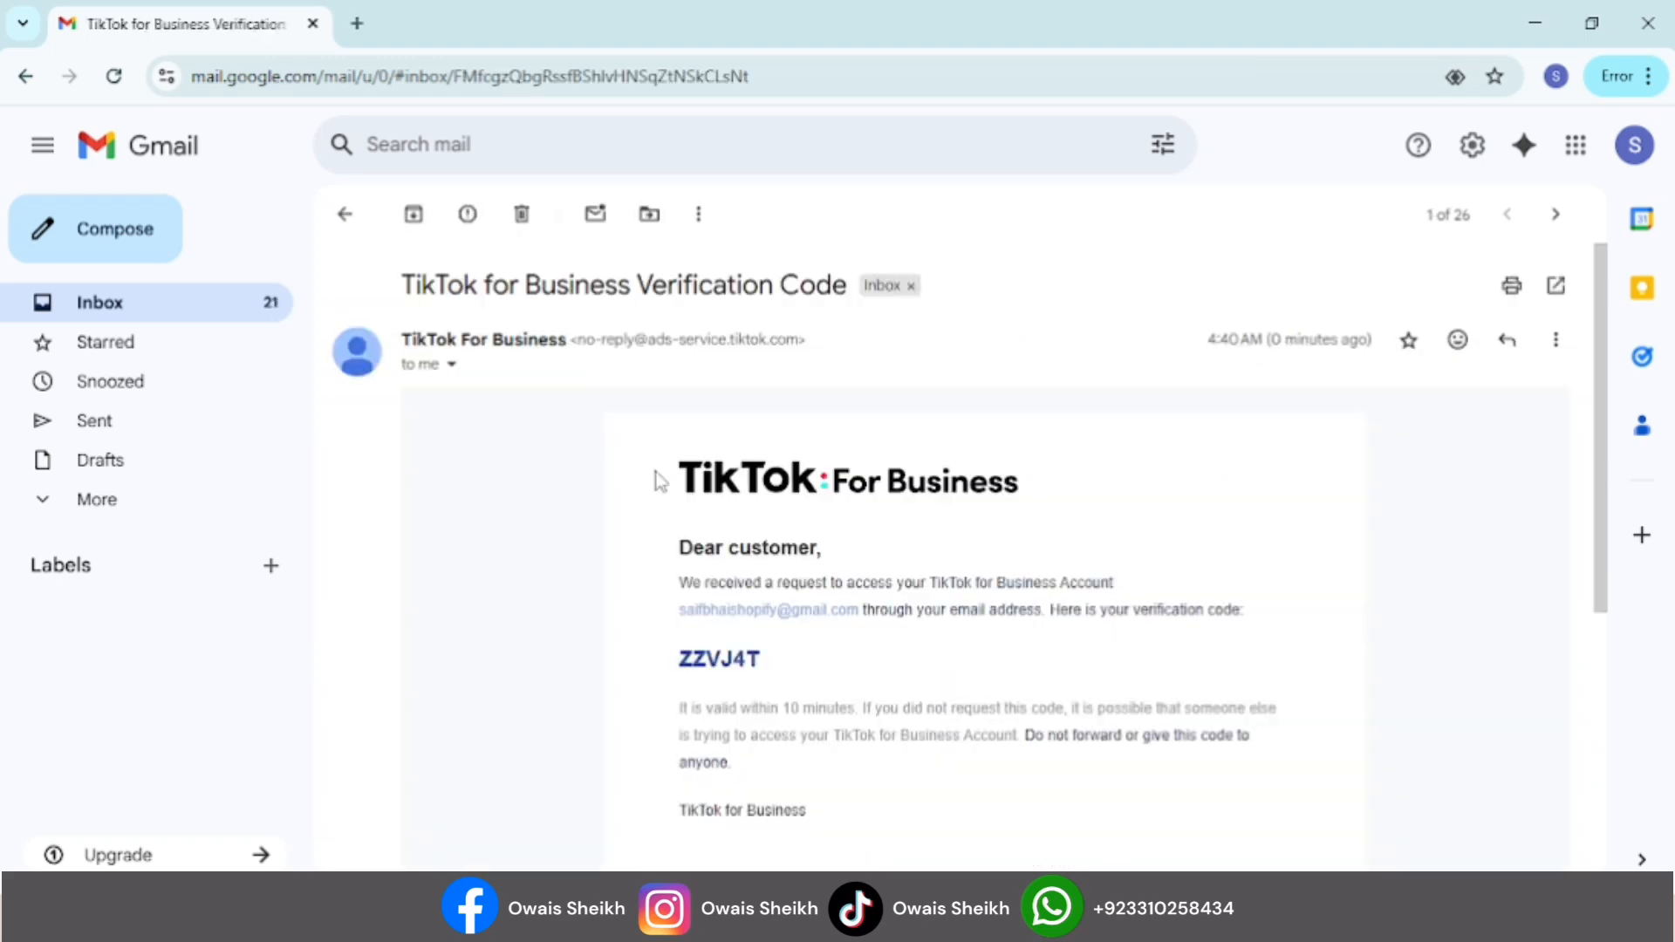
{"action": "left_click", "coordinate": [348, 215]}
{"action": "left_click", "coordinate": [706, 472]}
{"action": "scroll", "coordinate": [710, 441], "scroll_direction": "down", "scroll_amount": 4}
{"action": "scroll", "coordinate": [710, 587], "scroll_direction": "up", "scroll_amount": 4}
{"action": "double_click", "coordinate": [706, 656]}
{"action": "key", "text": "ctrl+c"}
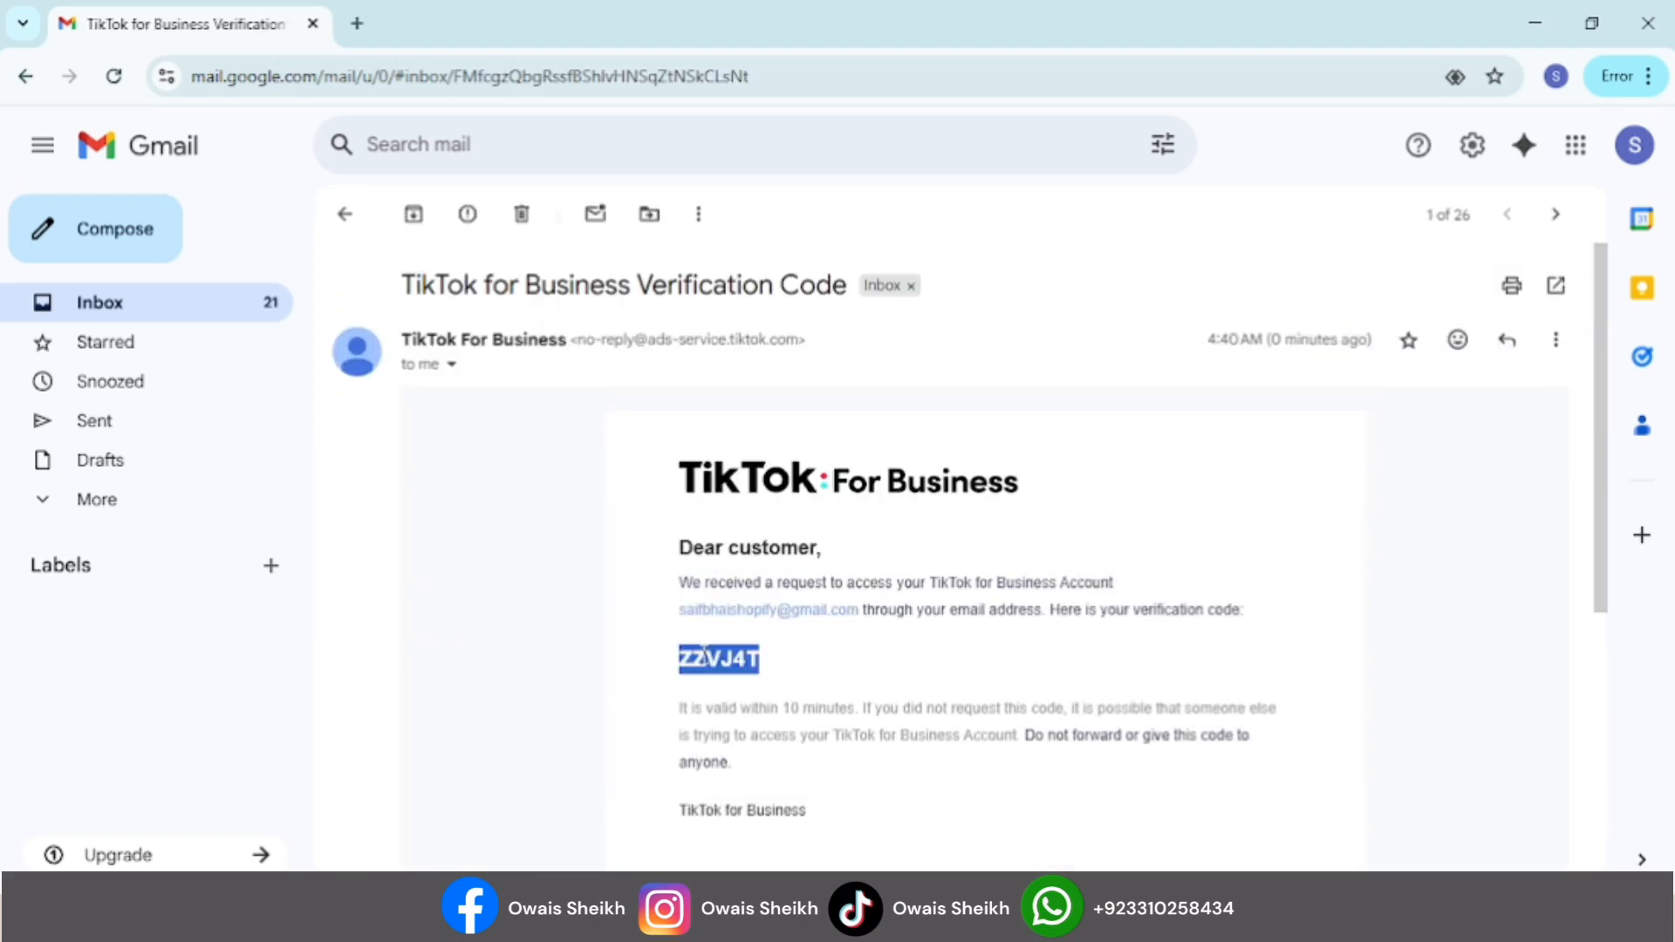
Enter the verification code in the Shopify login dialog and connect the TikTok For Business account to Shopify
{"action": "left_click", "coordinate": [943, 912]}
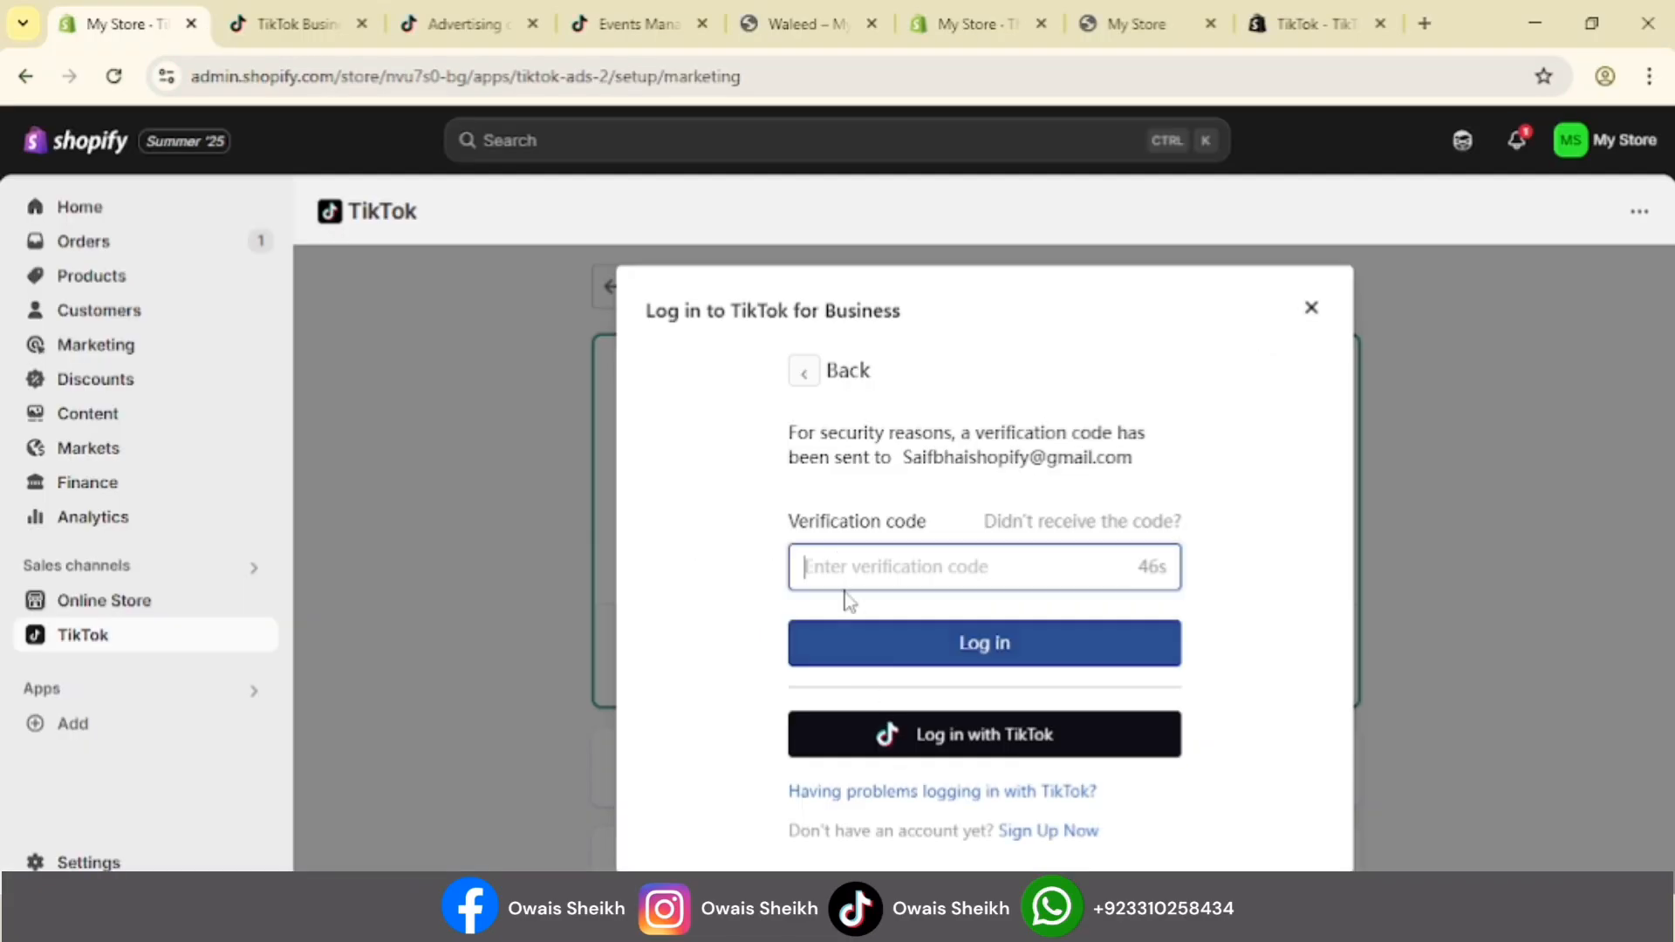
{"action": "key", "text": "ctrl+v"}
{"action": "left_click", "coordinate": [887, 651]}
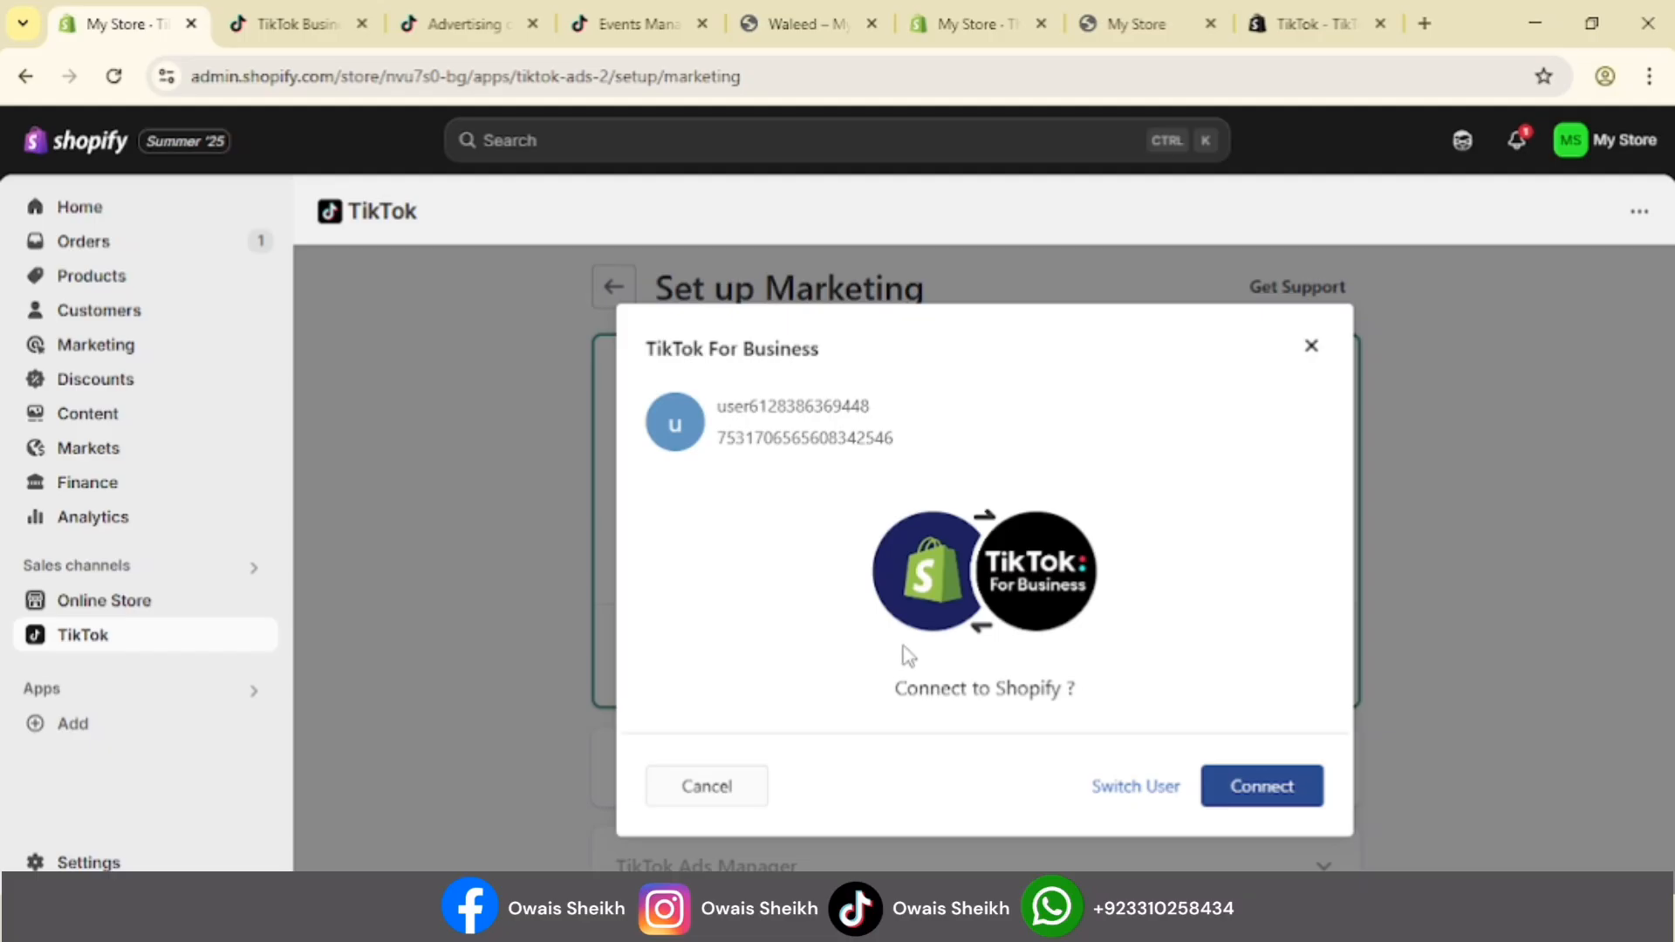
{"action": "left_click", "coordinate": [1256, 782]}
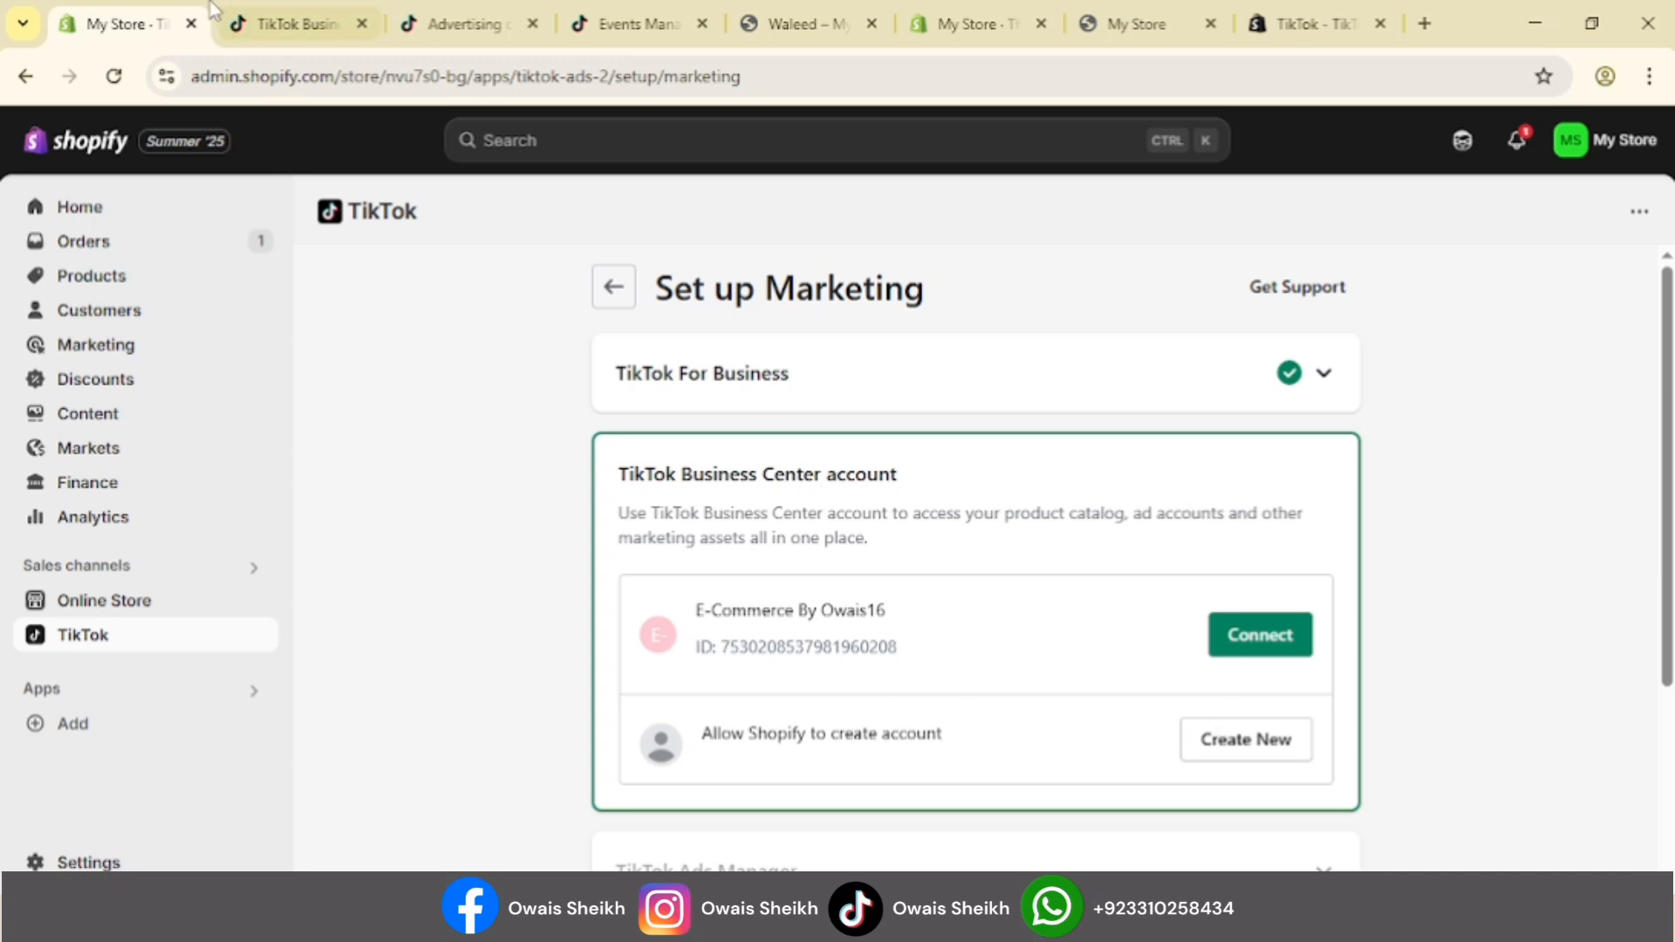
Check the account name in TikTok Business Center, then connect the existing Business Center and Ads Manager accounts
{"action": "left_click", "coordinate": [262, 19]}
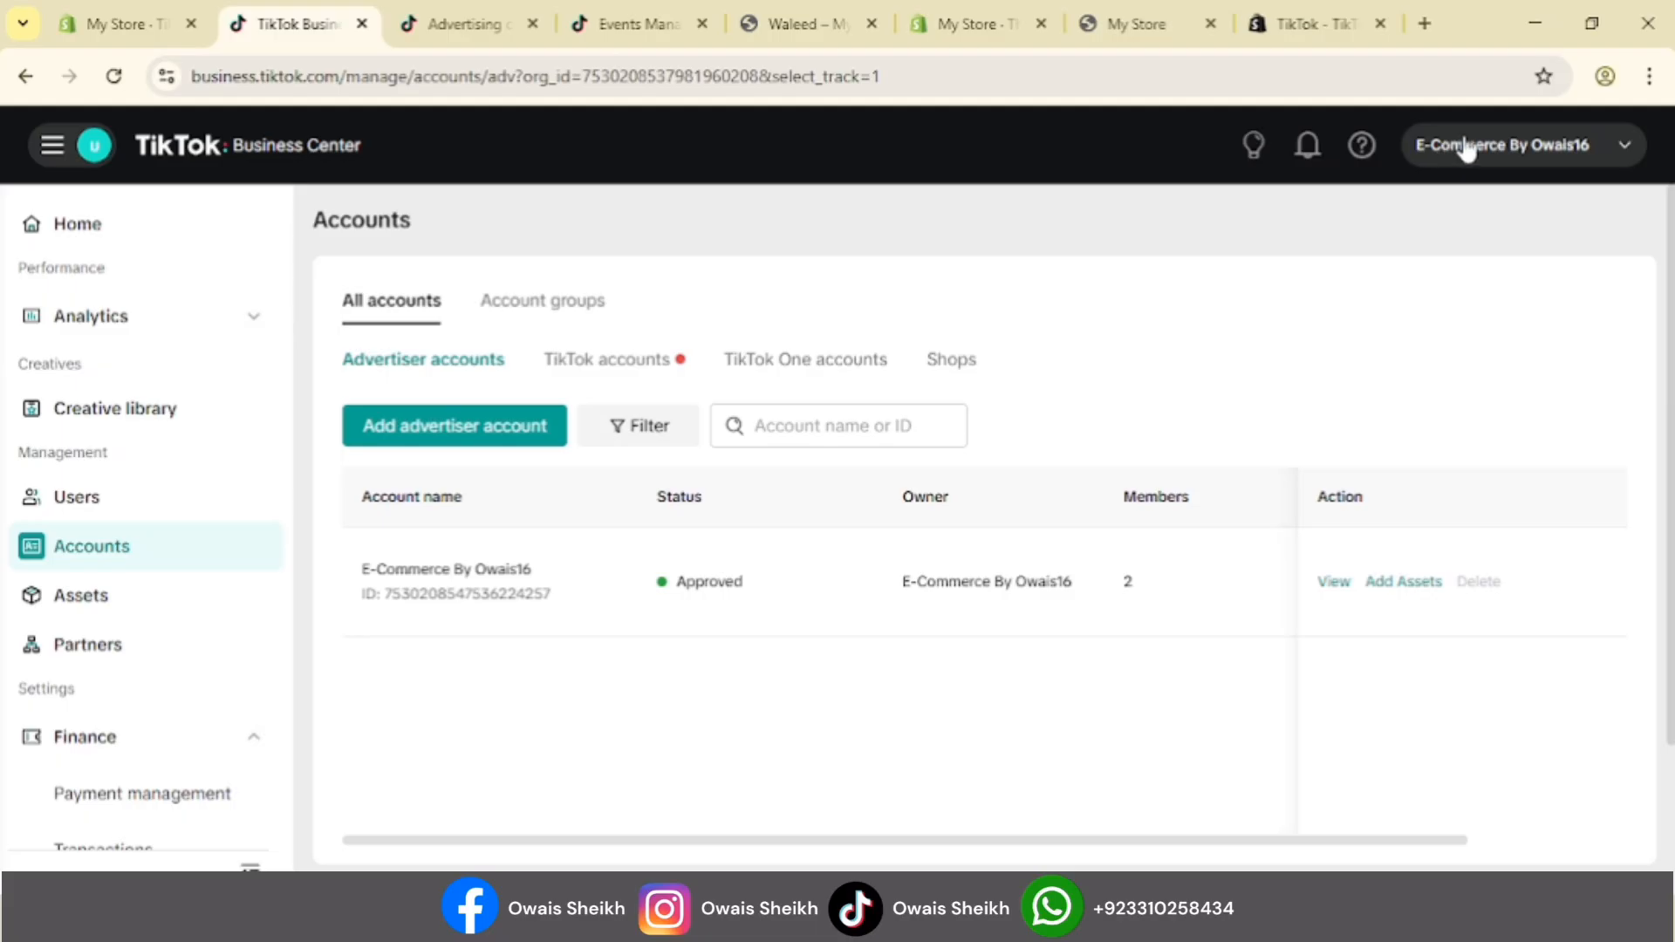
{"action": "left_click", "coordinate": [109, 19]}
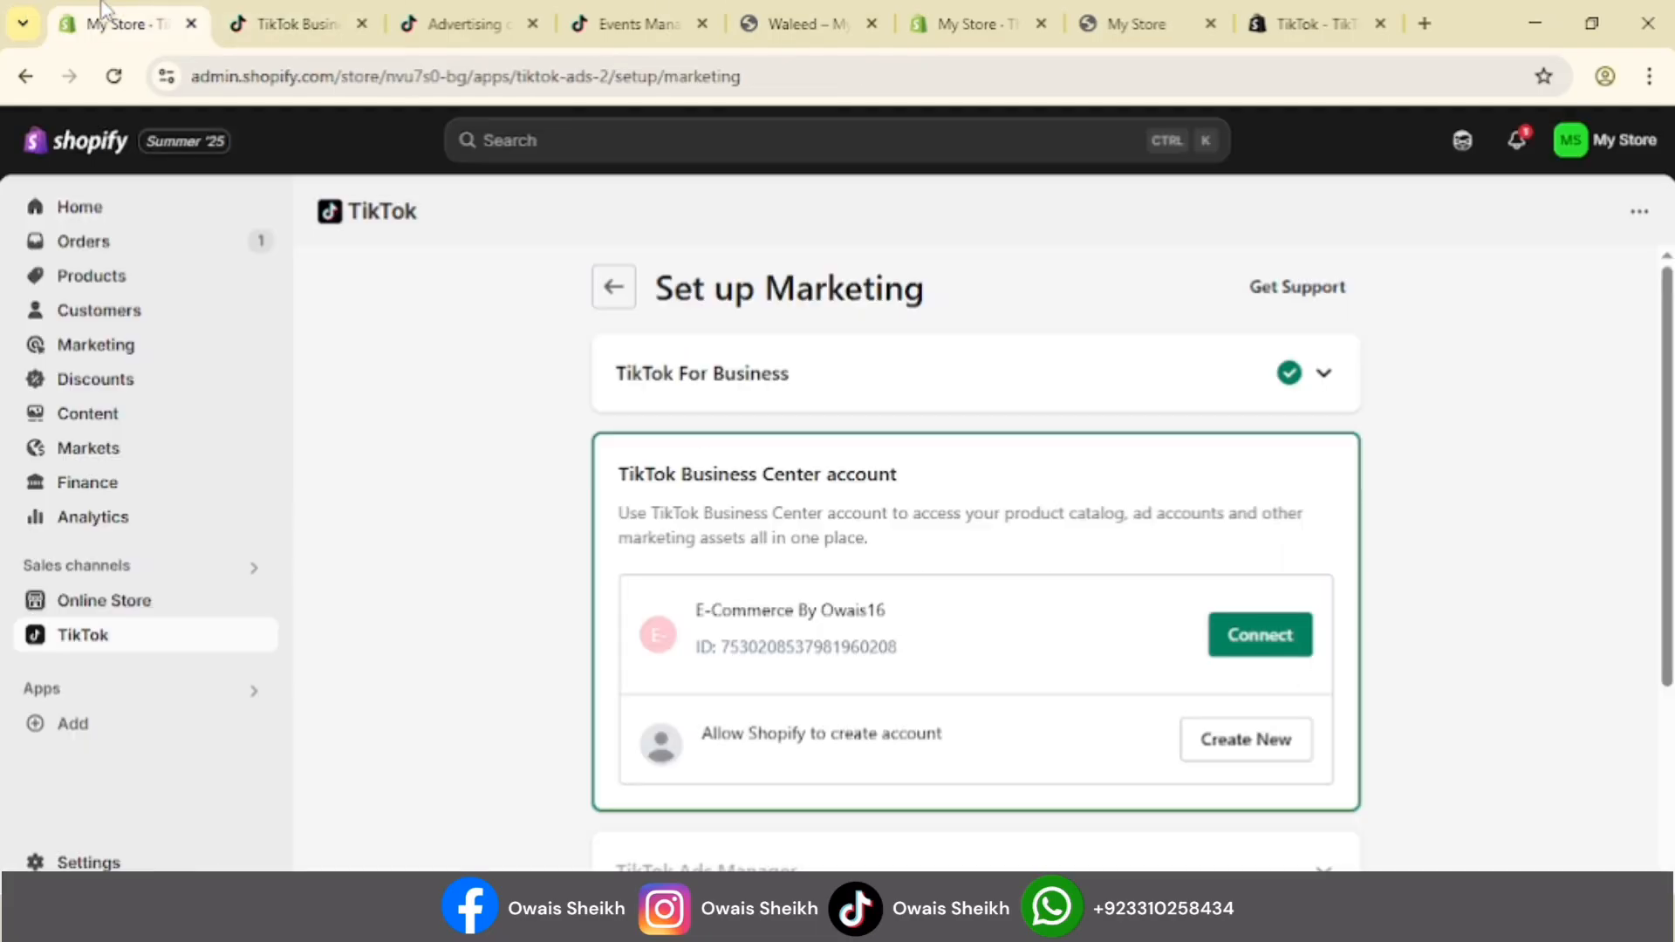
{"action": "left_click", "coordinate": [1287, 654]}
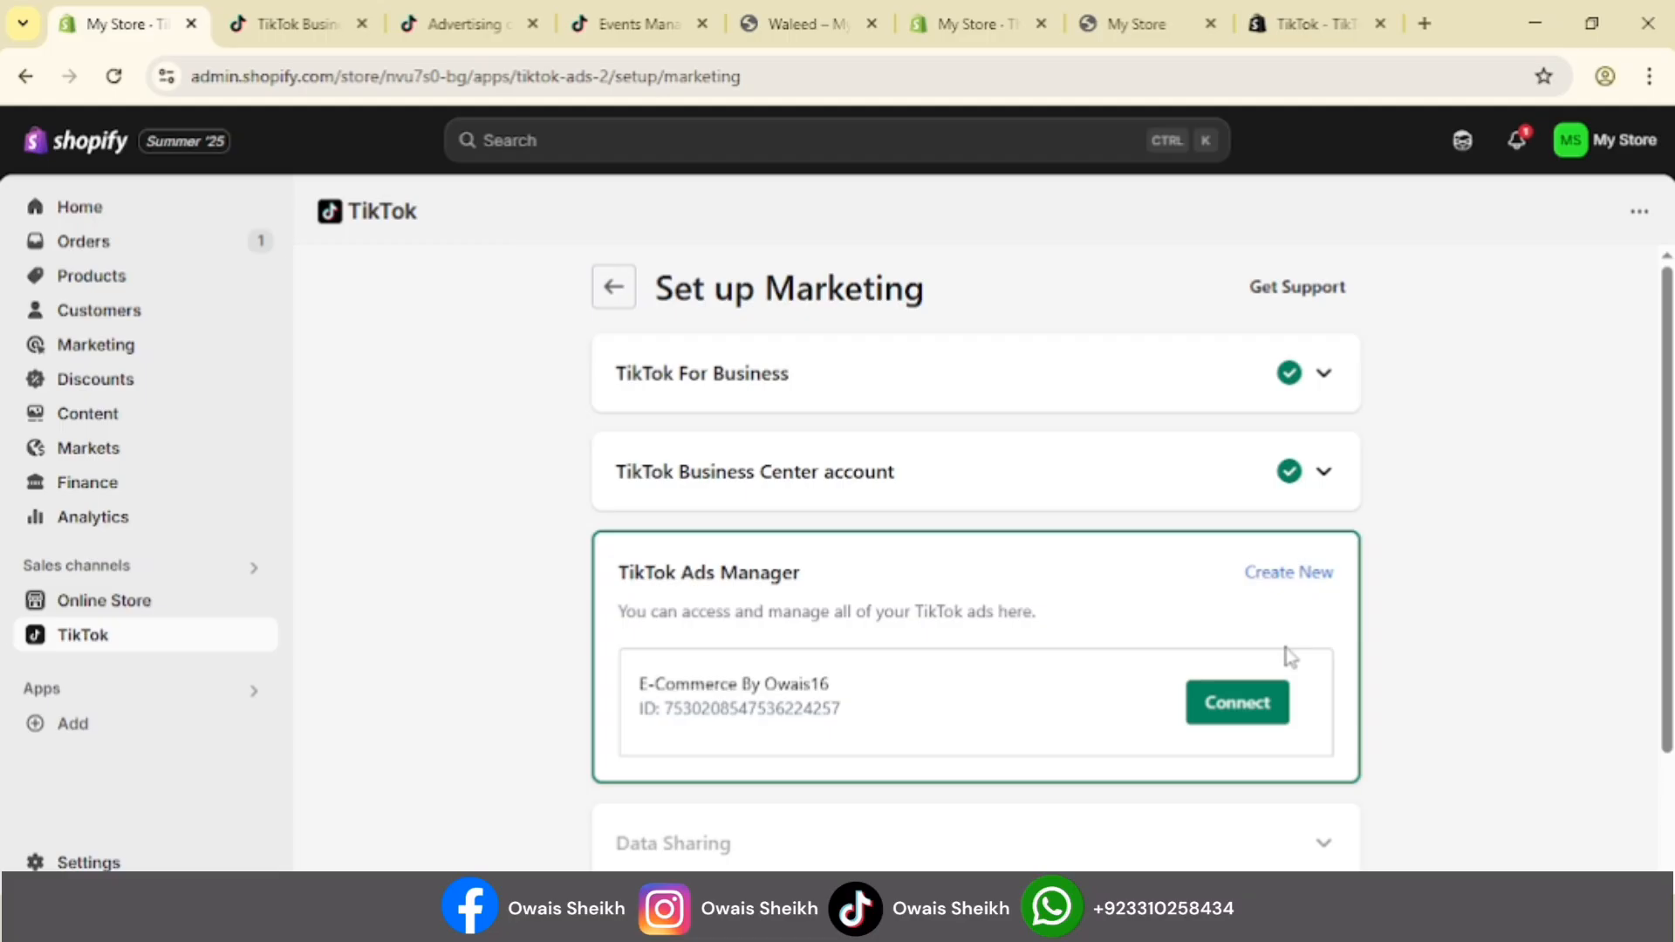
{"action": "left_click", "coordinate": [1262, 706]}
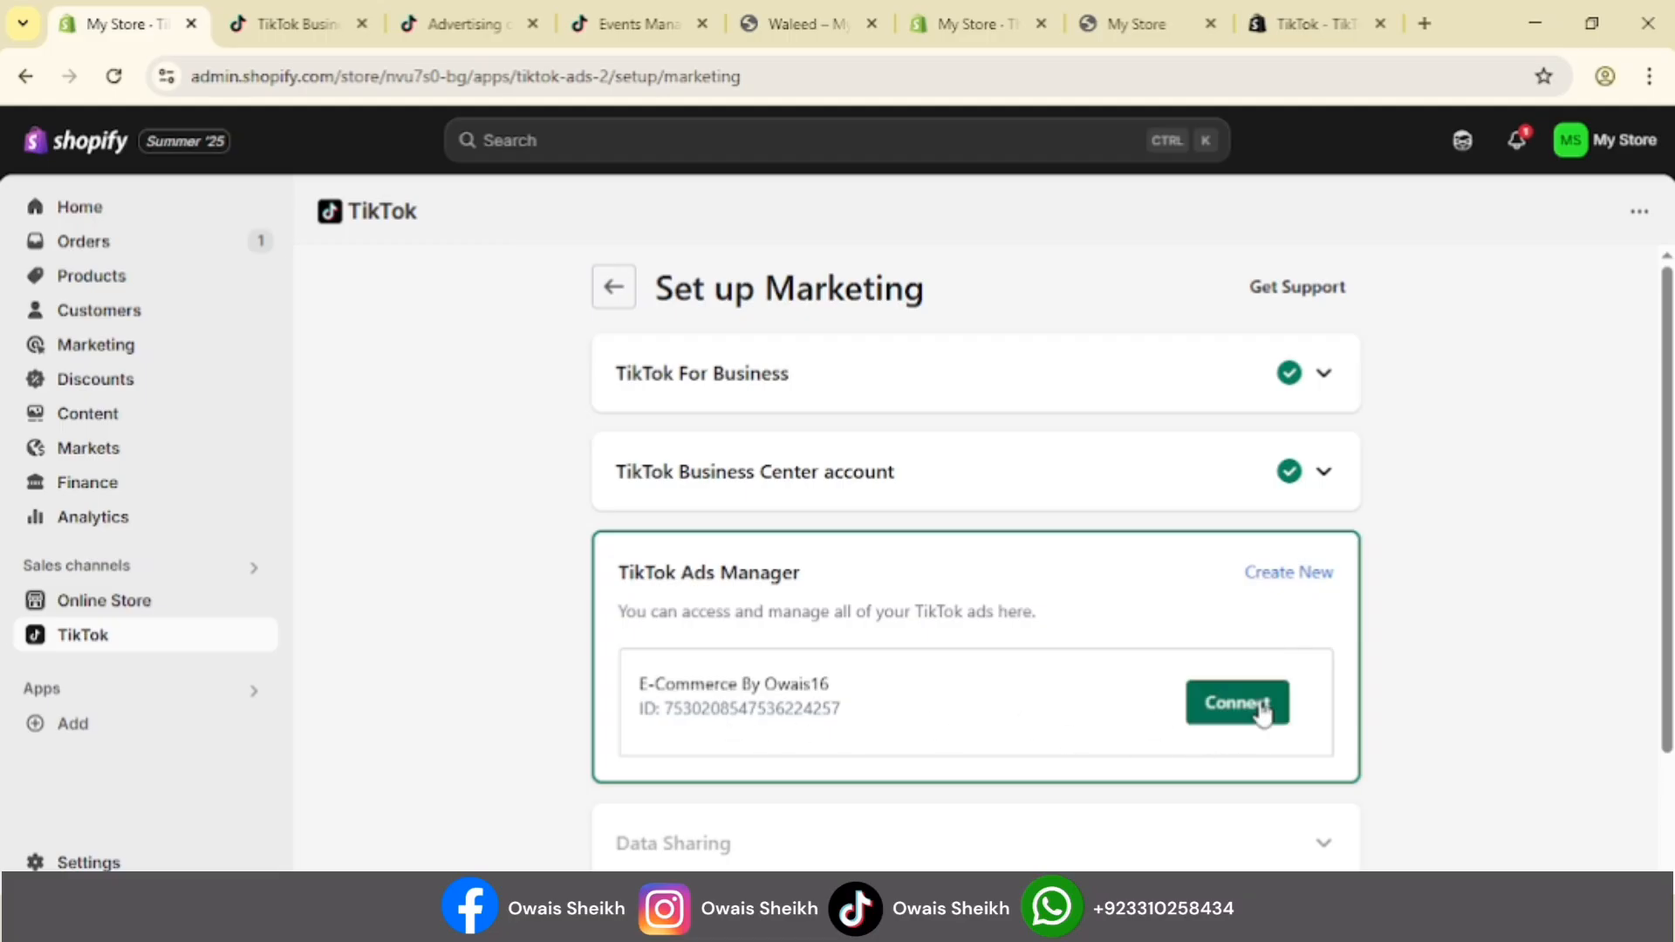
Confirm Maximum data sharing with the existing "tiktok pixel" and finish the marketing setup
{"action": "scroll", "coordinate": [1248, 682], "scroll_direction": "down", "scroll_amount": 1}
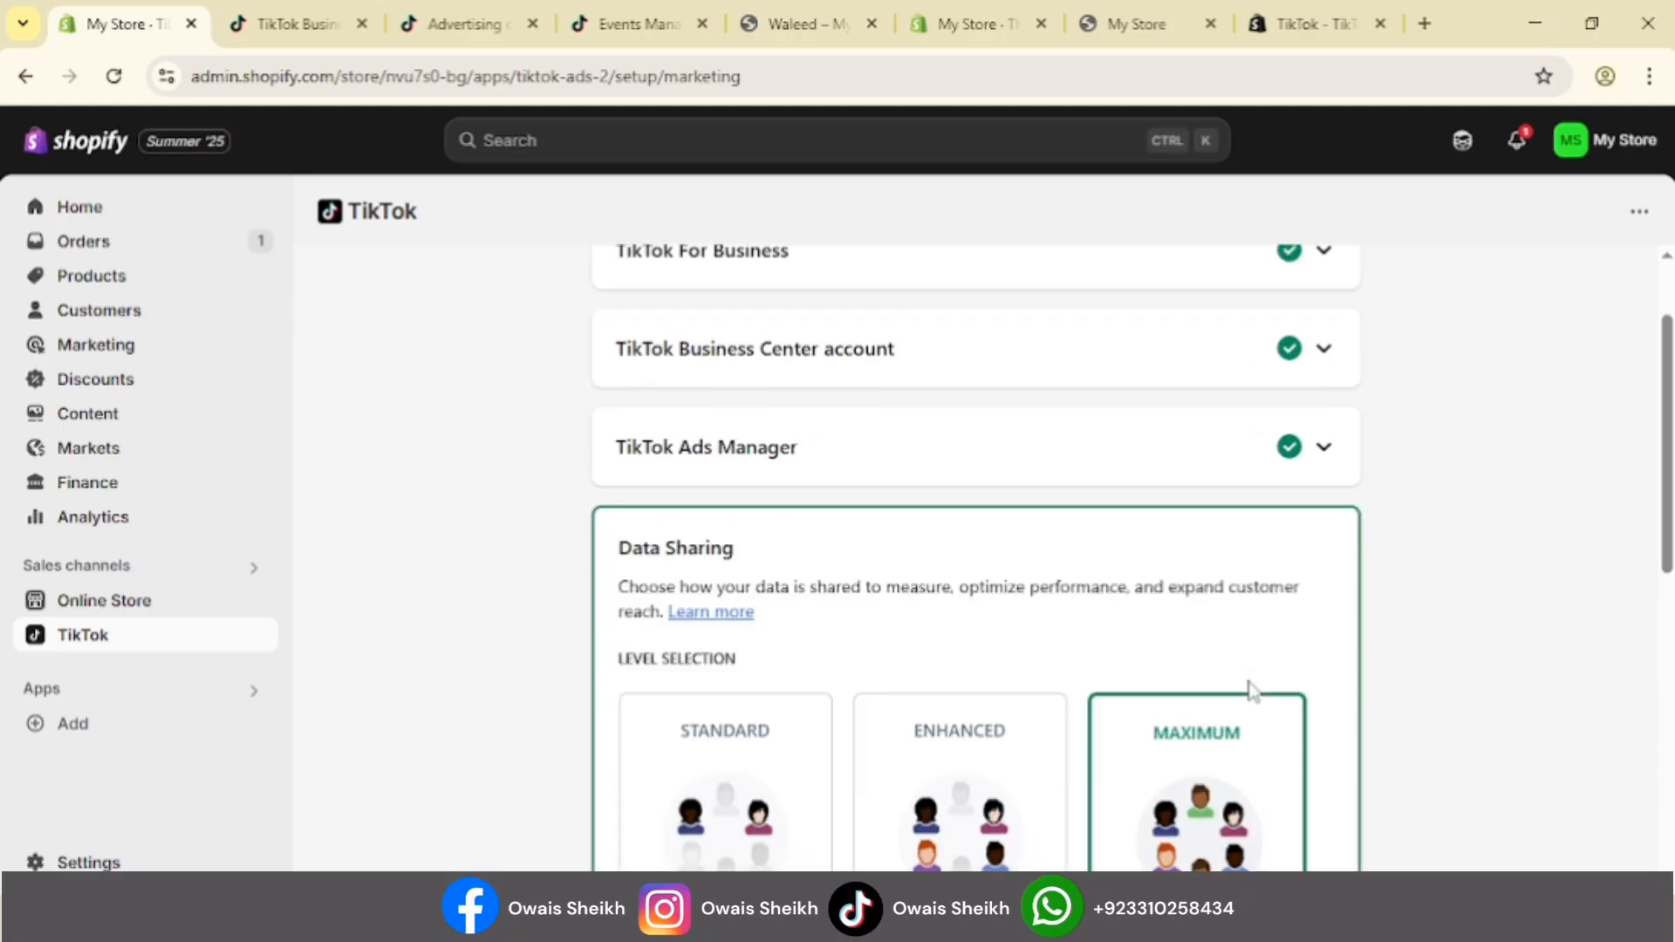
{"action": "scroll", "coordinate": [1248, 682], "scroll_direction": "down", "scroll_amount": 4}
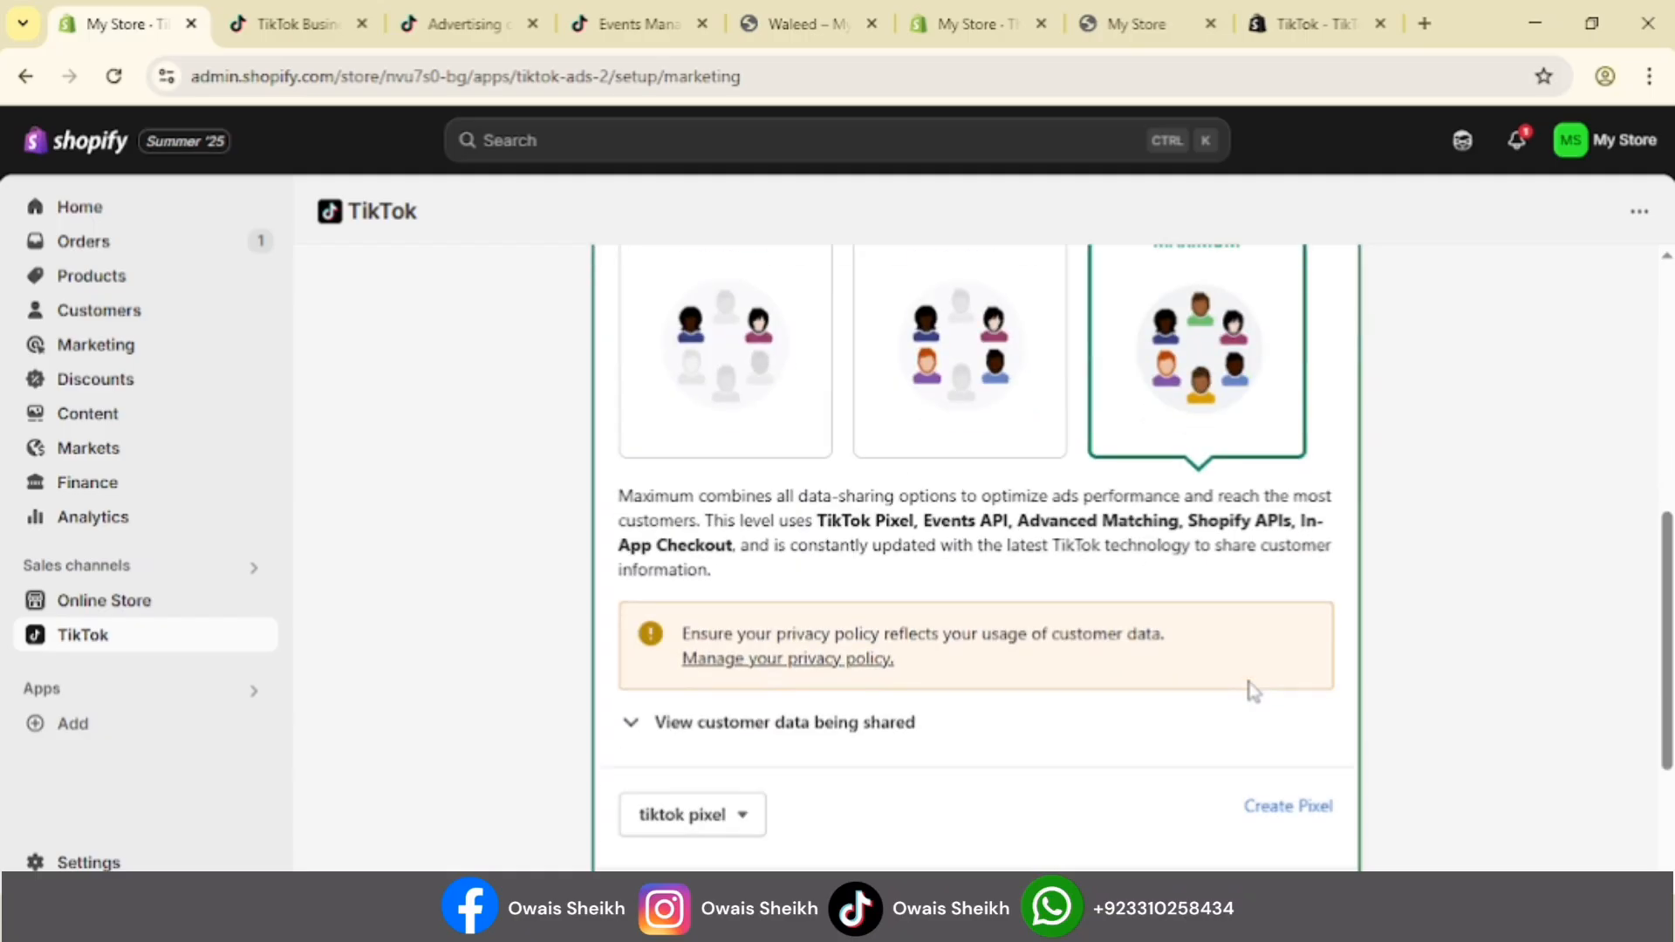
{"action": "scroll", "coordinate": [938, 740], "scroll_direction": "down", "scroll_amount": 2}
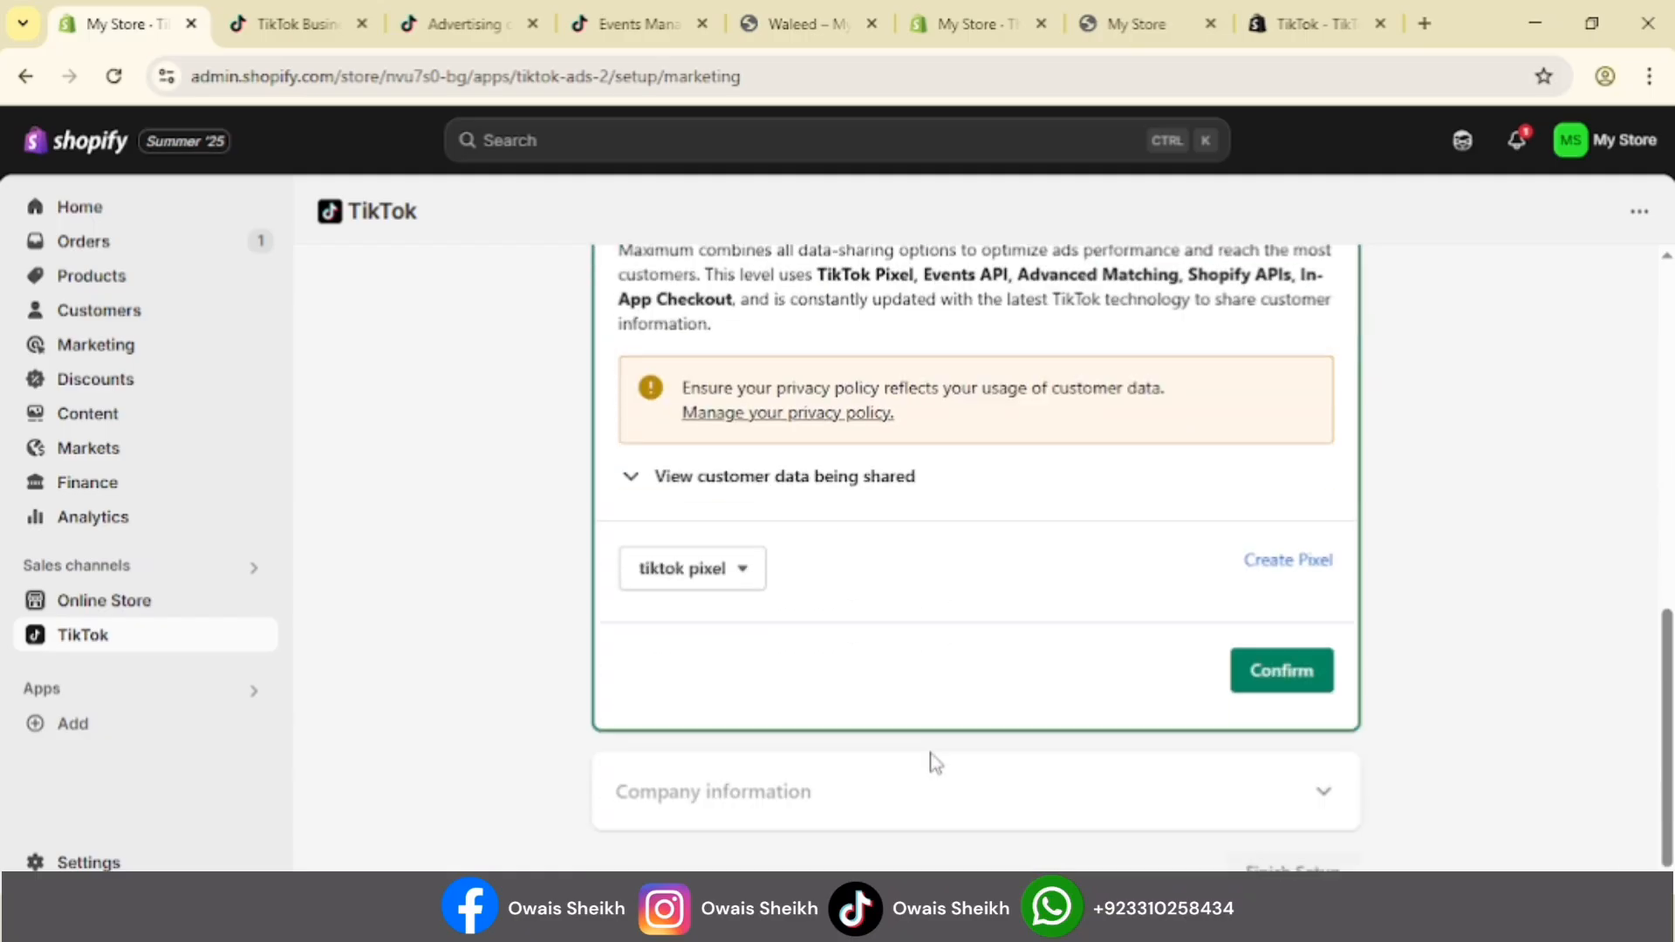
{"action": "left_click", "coordinate": [700, 580]}
{"action": "left_click", "coordinate": [1468, 548]}
{"action": "left_click", "coordinate": [729, 579]}
{"action": "left_click", "coordinate": [851, 597]}
{"action": "left_click", "coordinate": [1303, 682]}
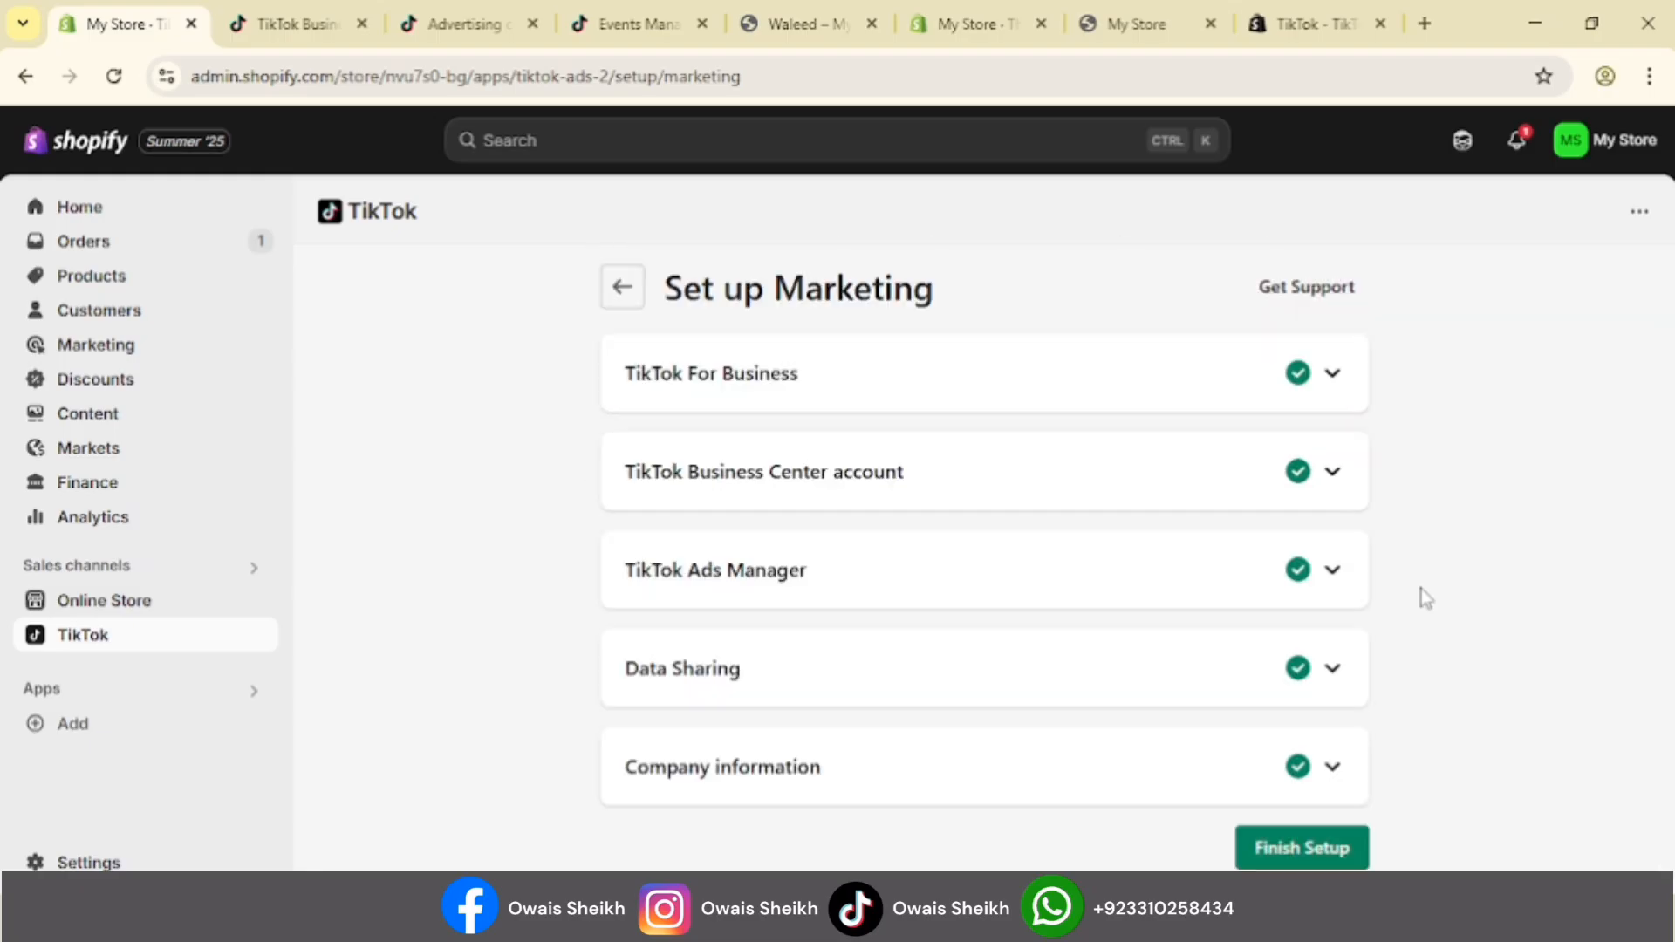
{"action": "left_click", "coordinate": [1327, 856]}
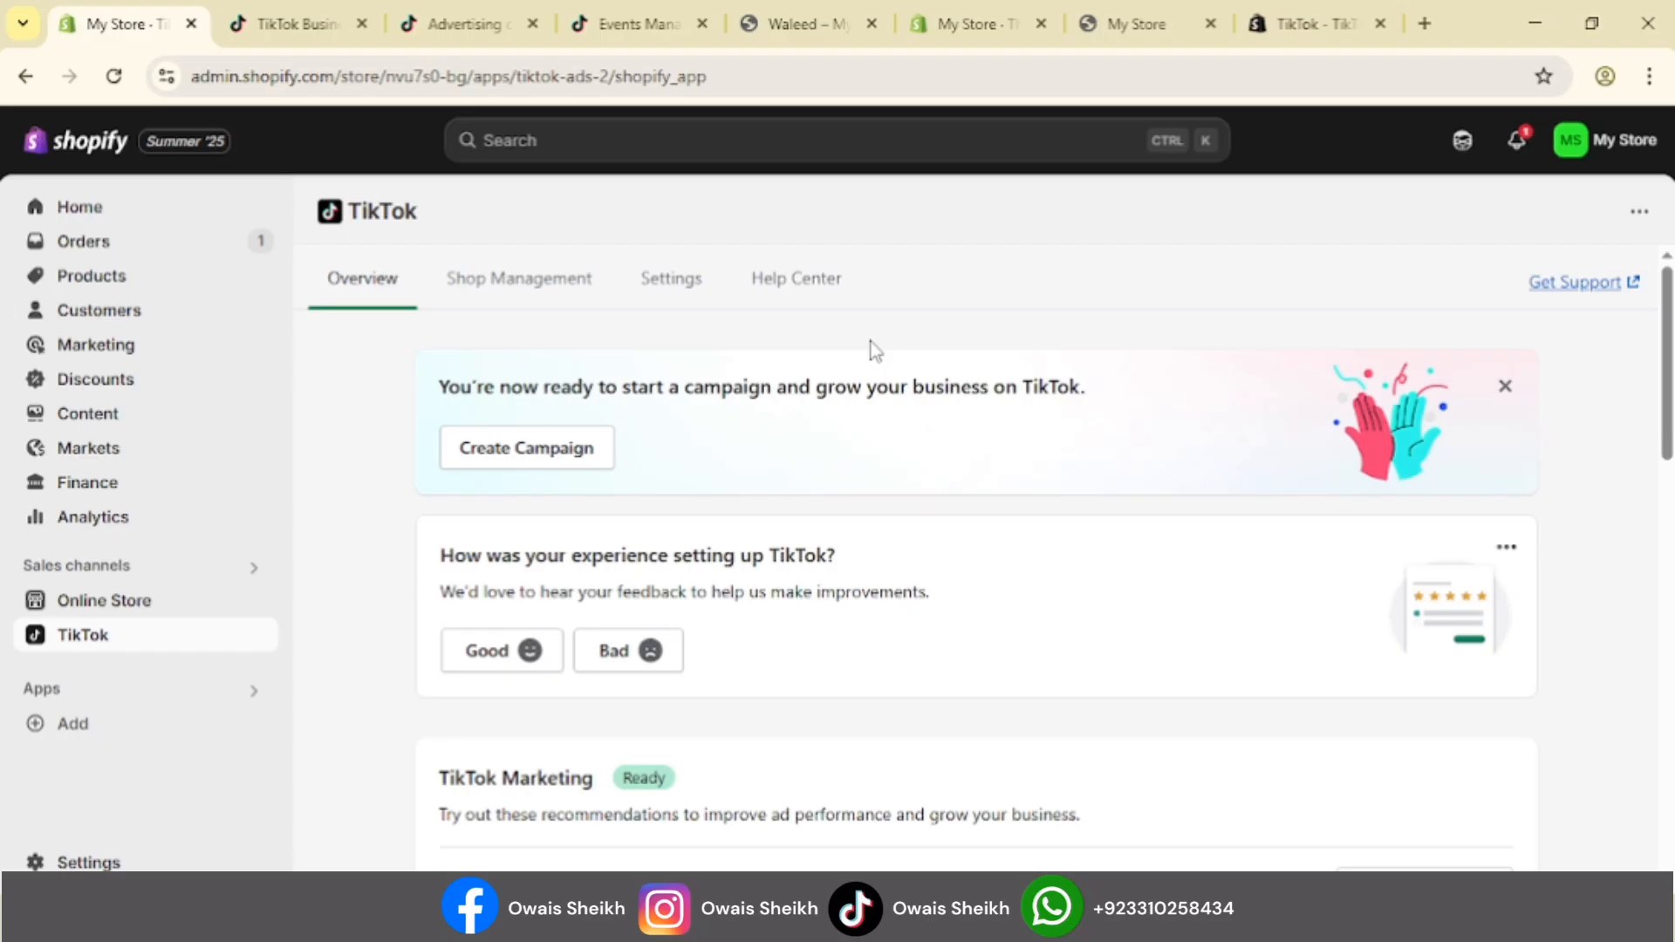
Switch to the My Store storefront and search it for "g"
{"action": "left_click", "coordinate": [450, 12]}
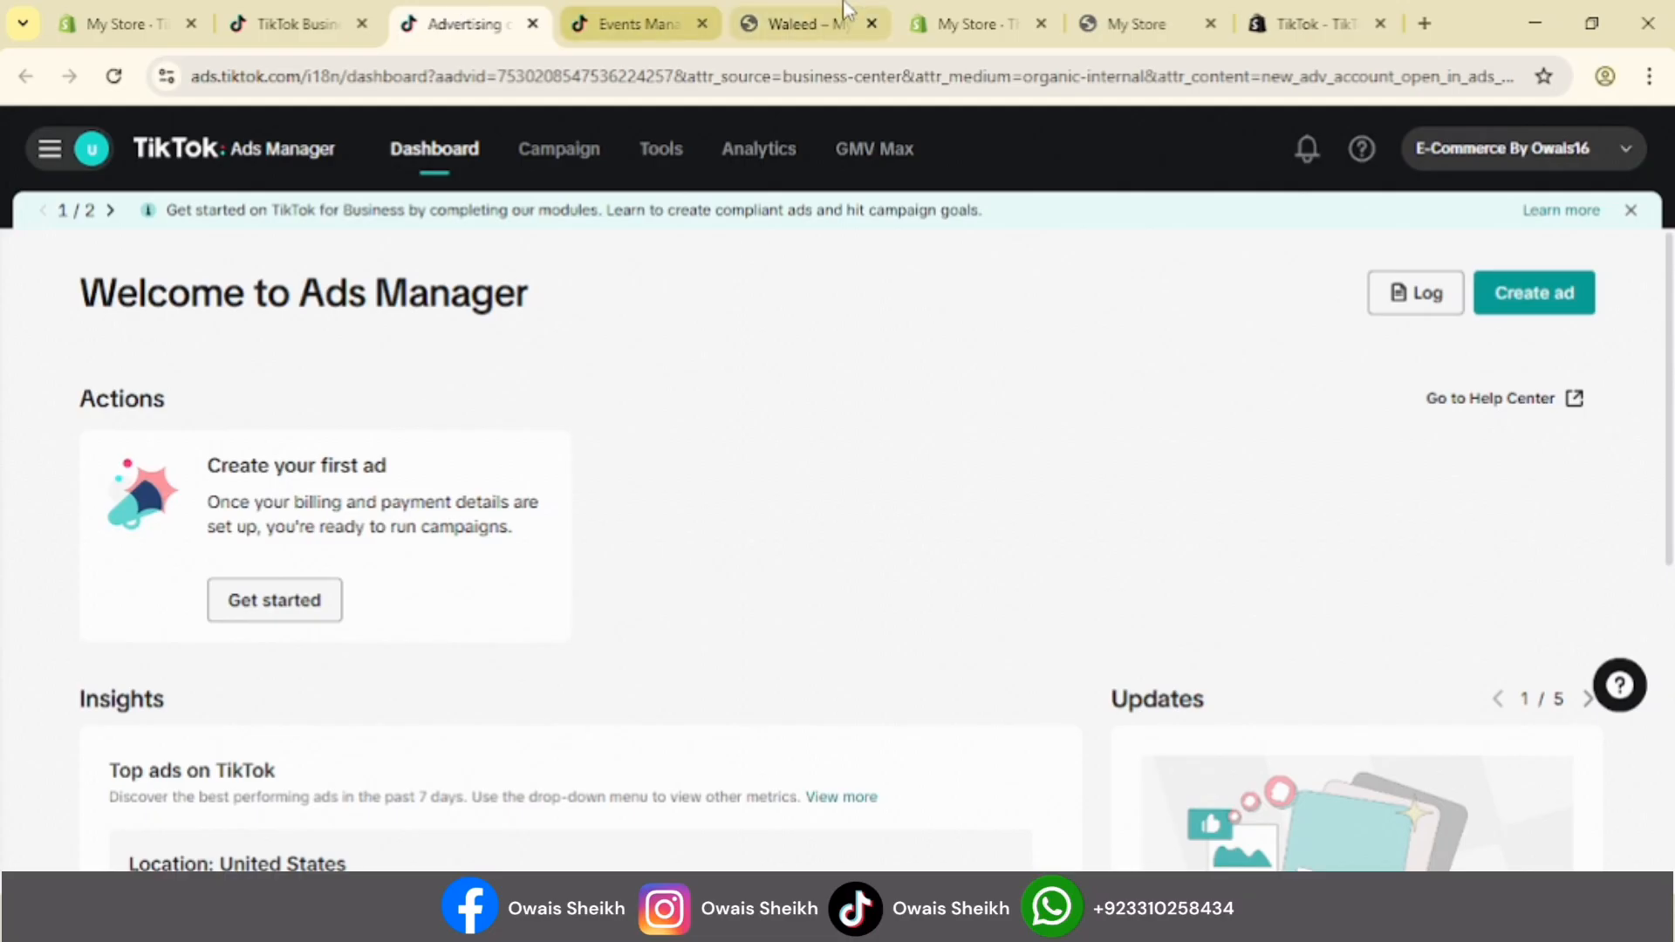
{"action": "left_click", "coordinate": [1134, 23]}
{"action": "scroll", "coordinate": [714, 544], "scroll_direction": "down", "scroll_amount": 3}
{"action": "scroll", "coordinate": [714, 545], "scroll_direction": "up", "scroll_amount": 3}
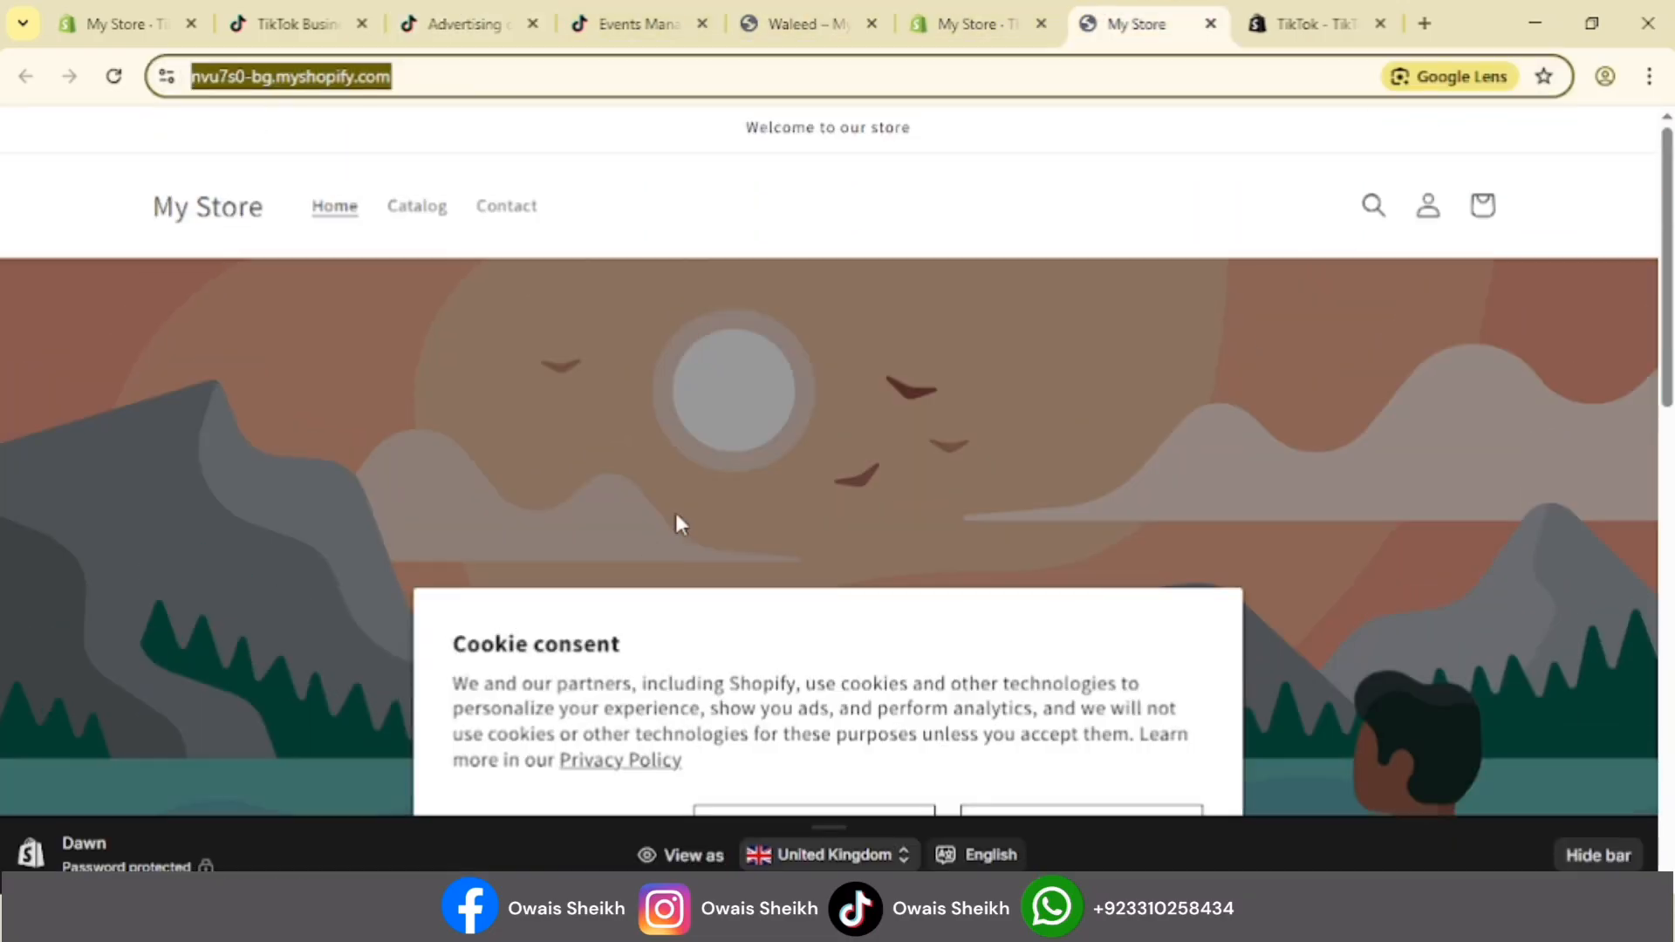
{"action": "left_click", "coordinate": [1372, 206]}
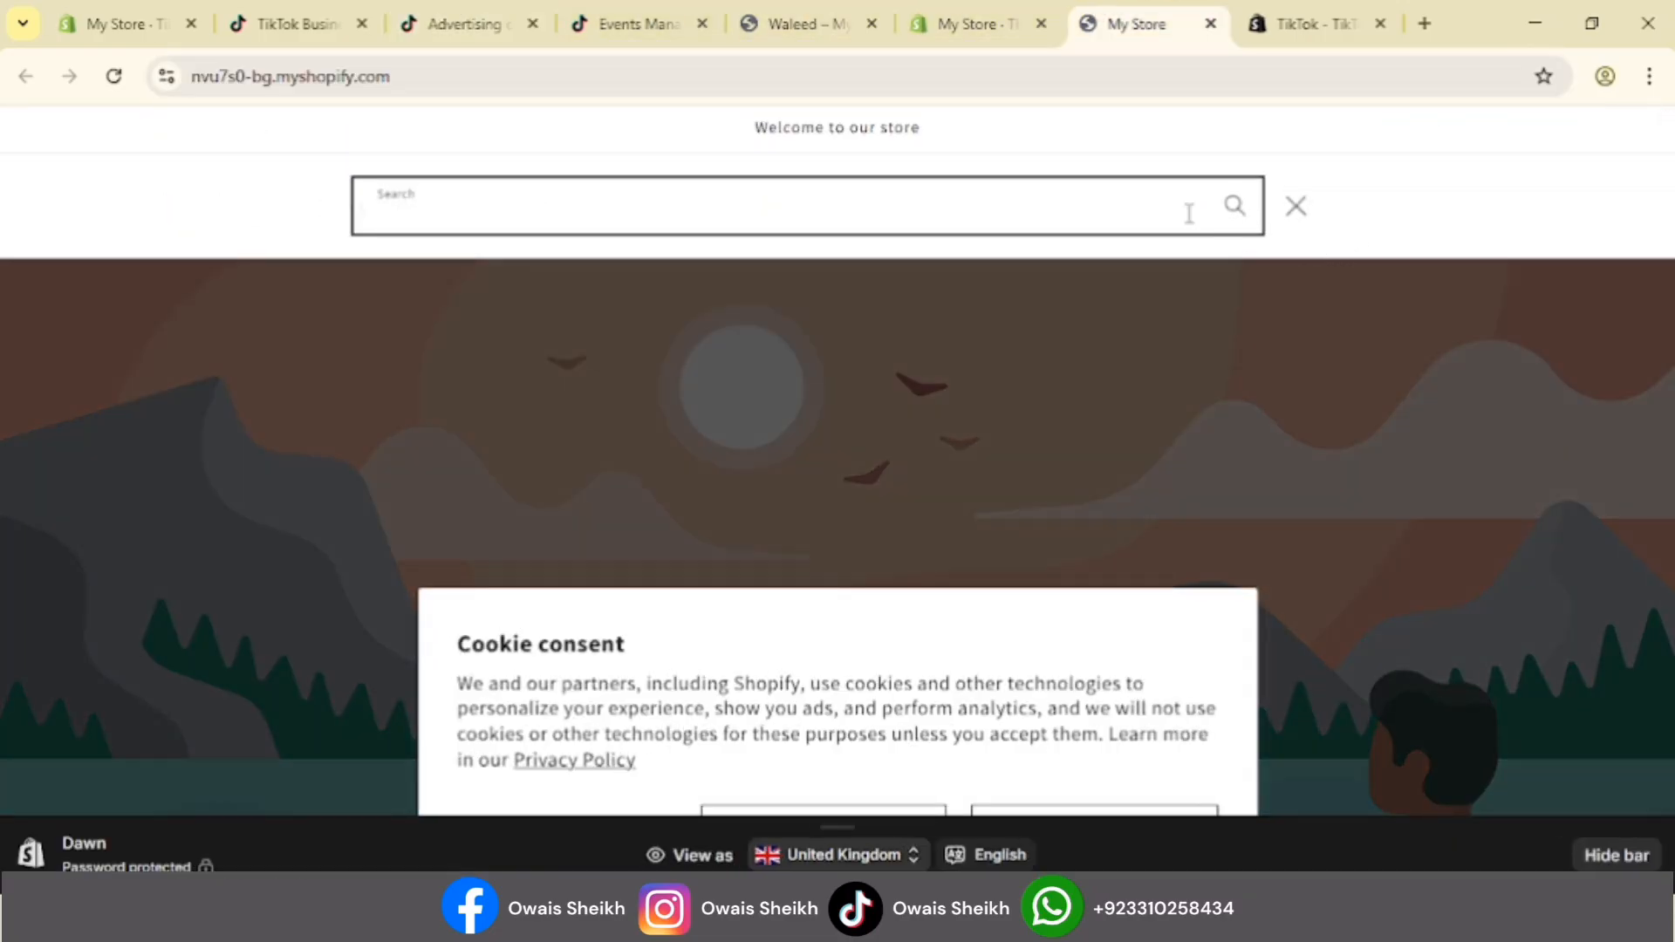
{"action": "type", "text": "g"}
{"action": "key", "text": "Return"}
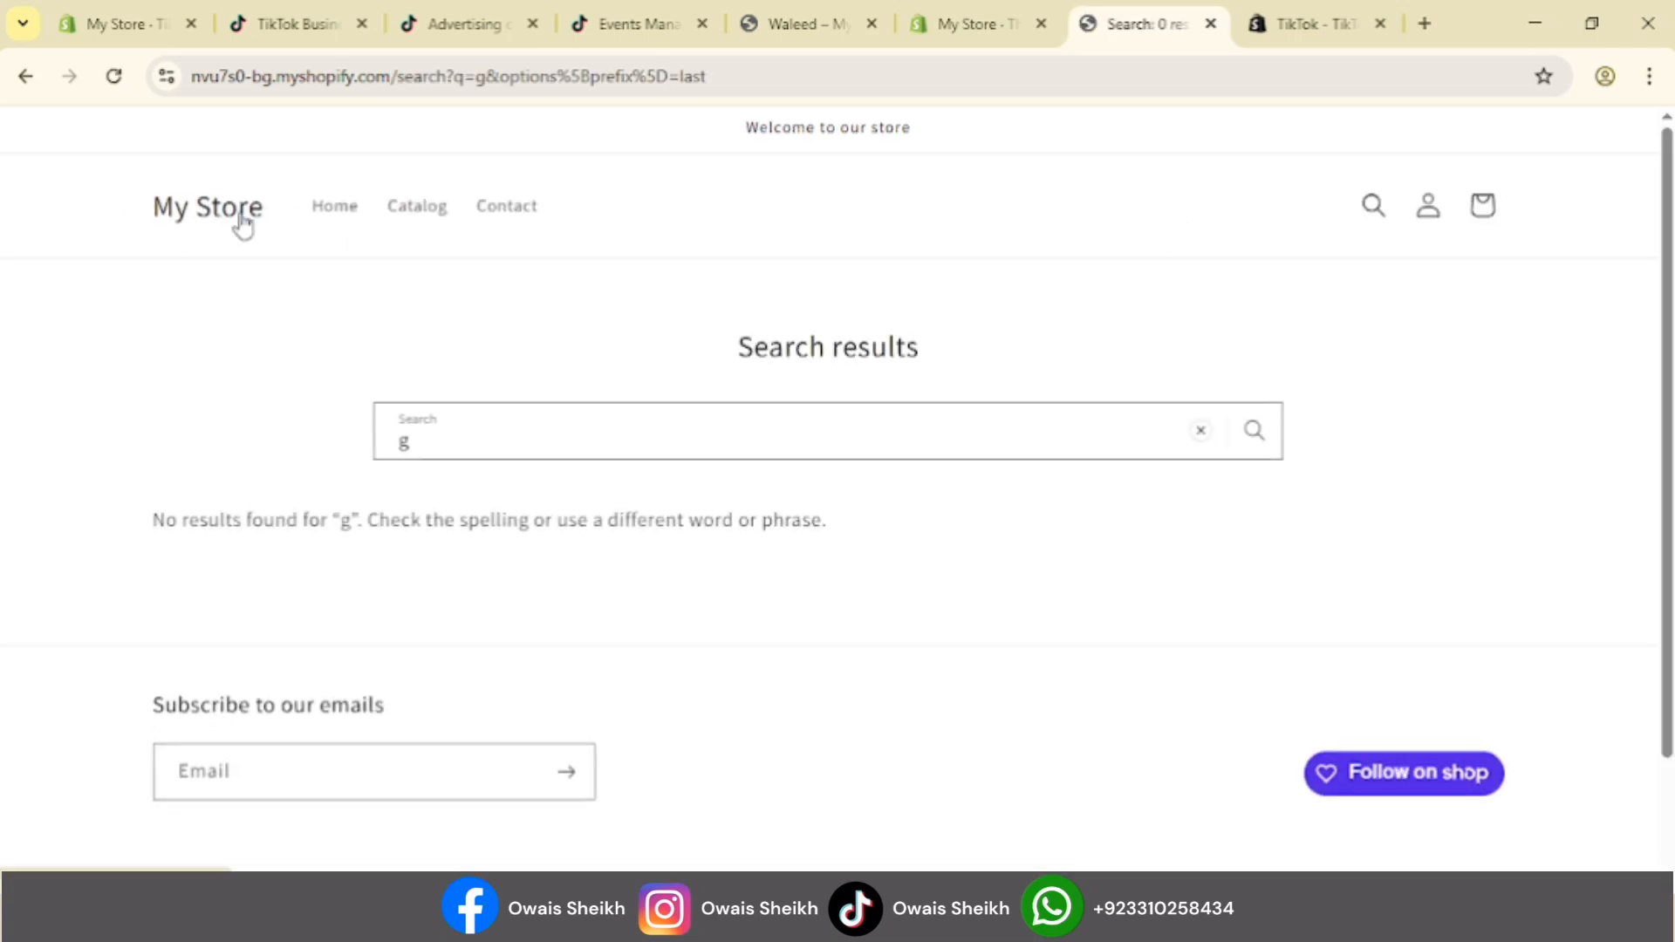
Return to the store's home page, open the featured baby oil product and add one to the cart
{"action": "left_click", "coordinate": [238, 225]}
{"action": "scroll", "coordinate": [453, 467], "scroll_direction": "down", "scroll_amount": 10}
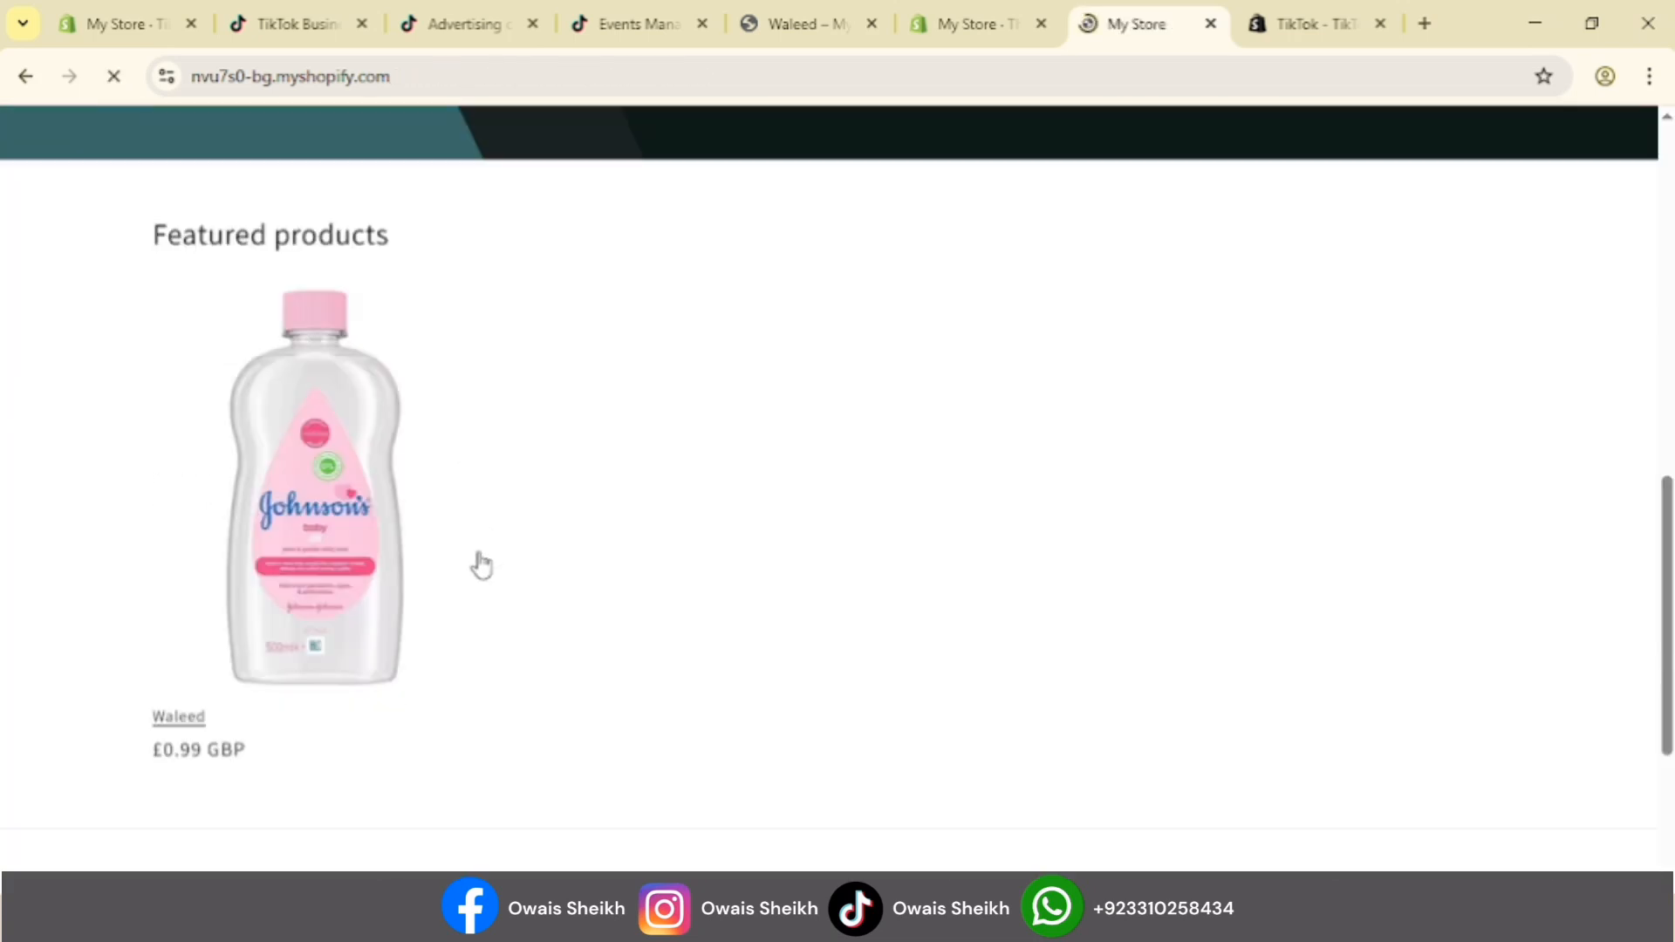
{"action": "left_click", "coordinate": [357, 286]}
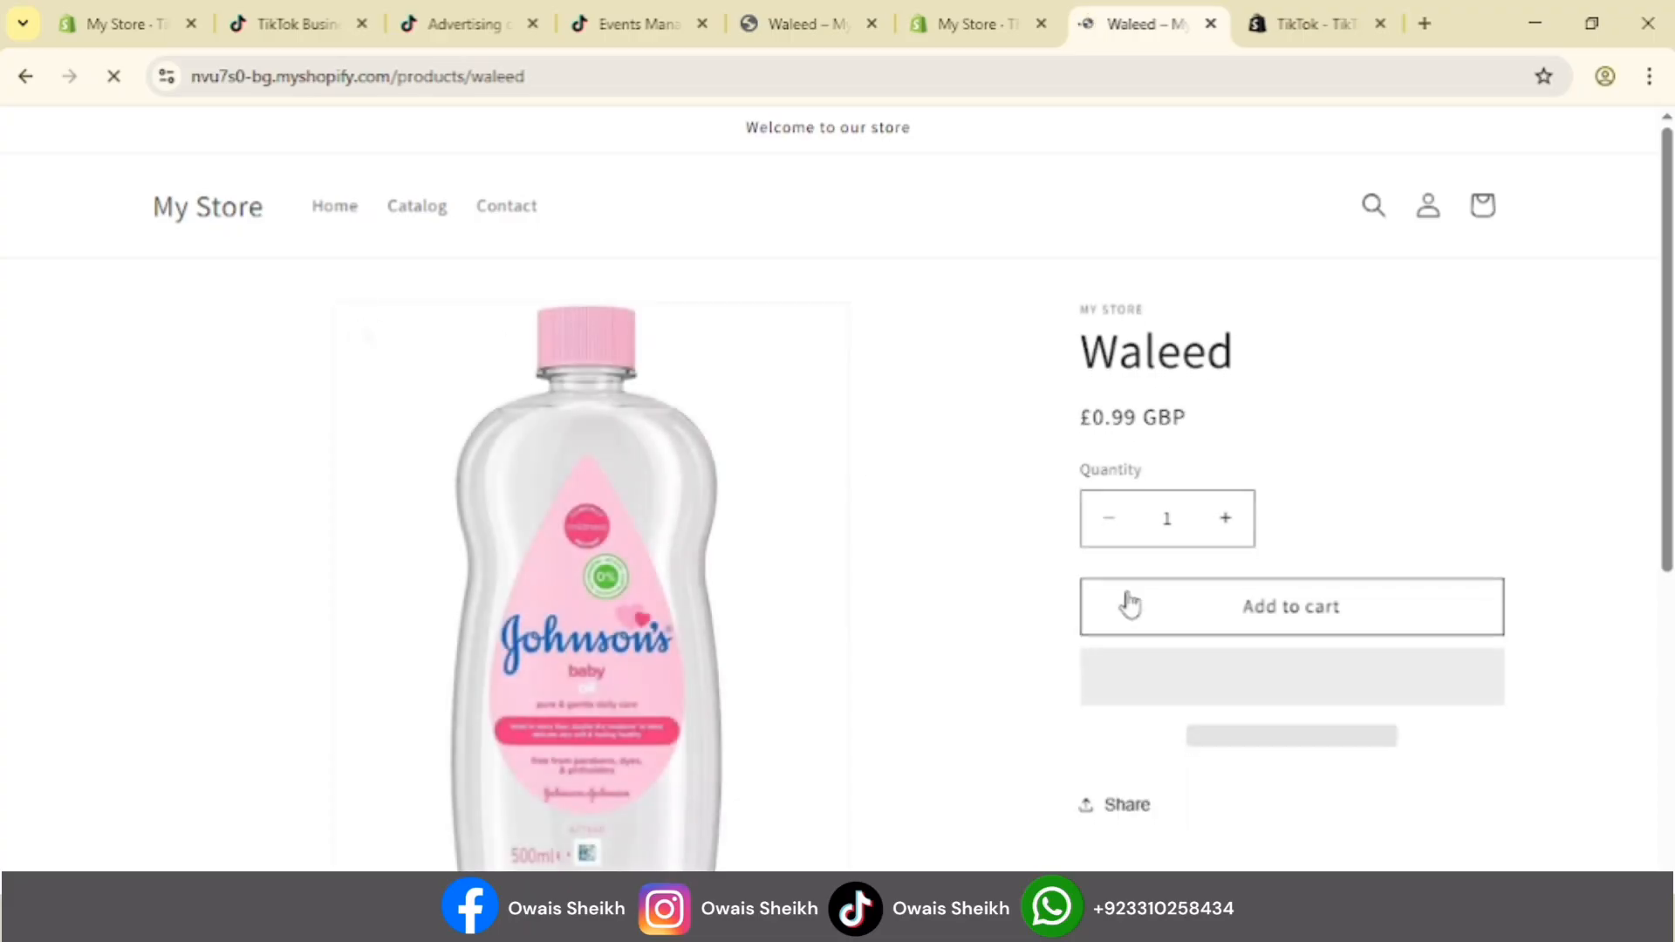
{"action": "left_click", "coordinate": [1148, 608]}
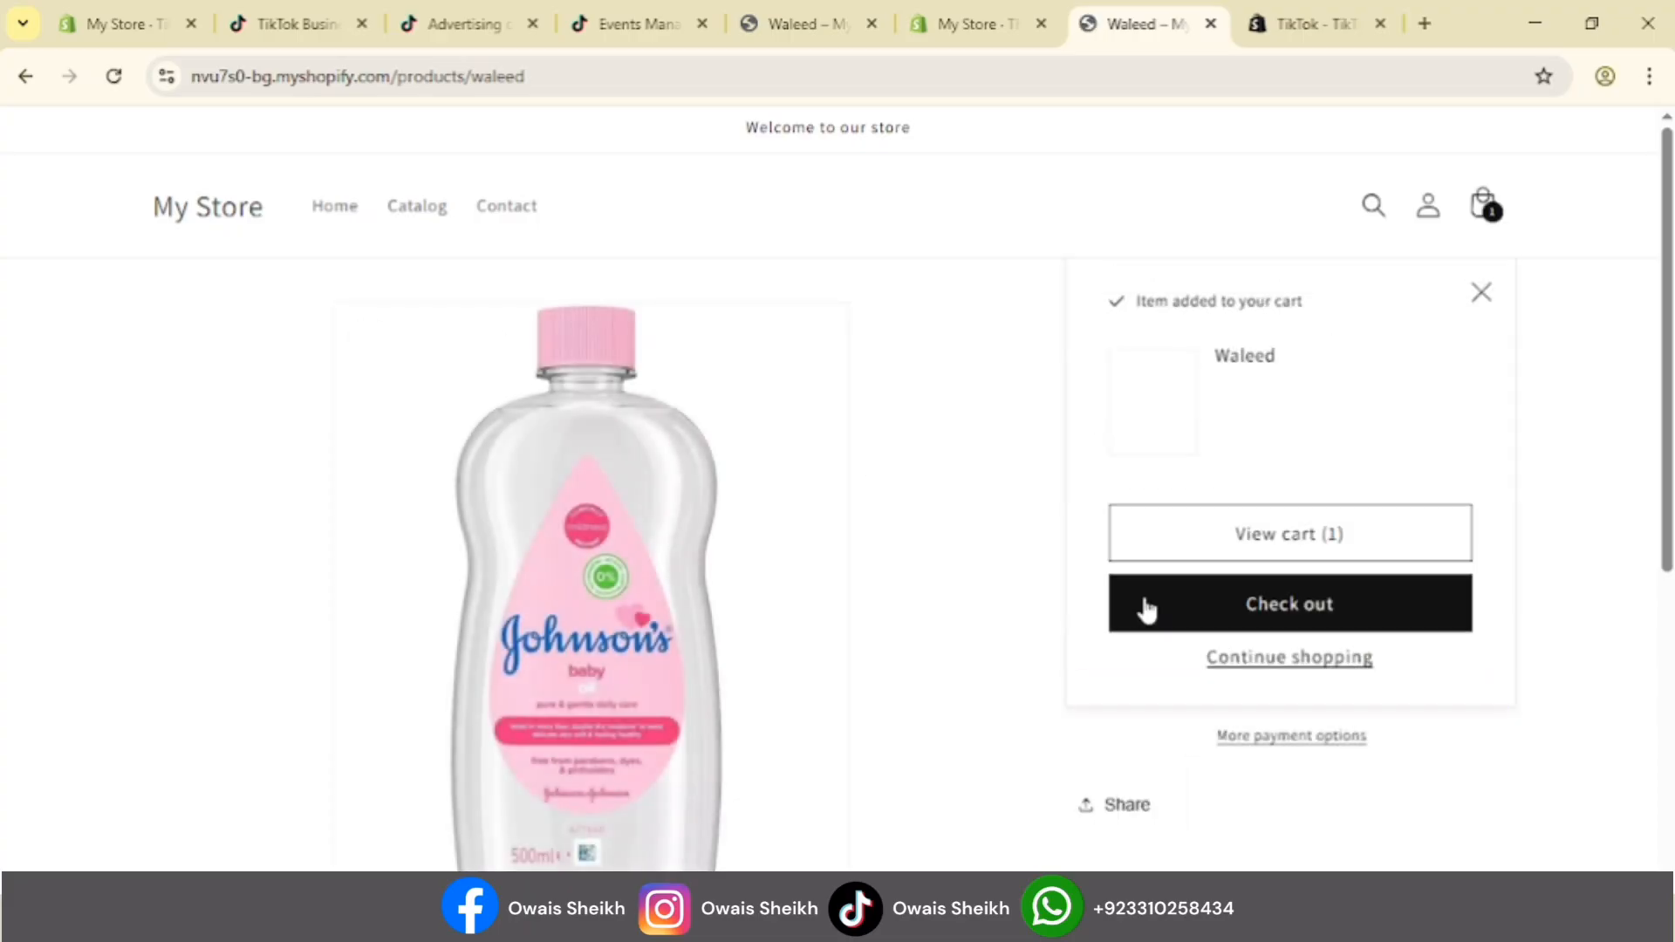
View the shopping cart, then return to the store's home page
{"action": "left_click", "coordinate": [1213, 547]}
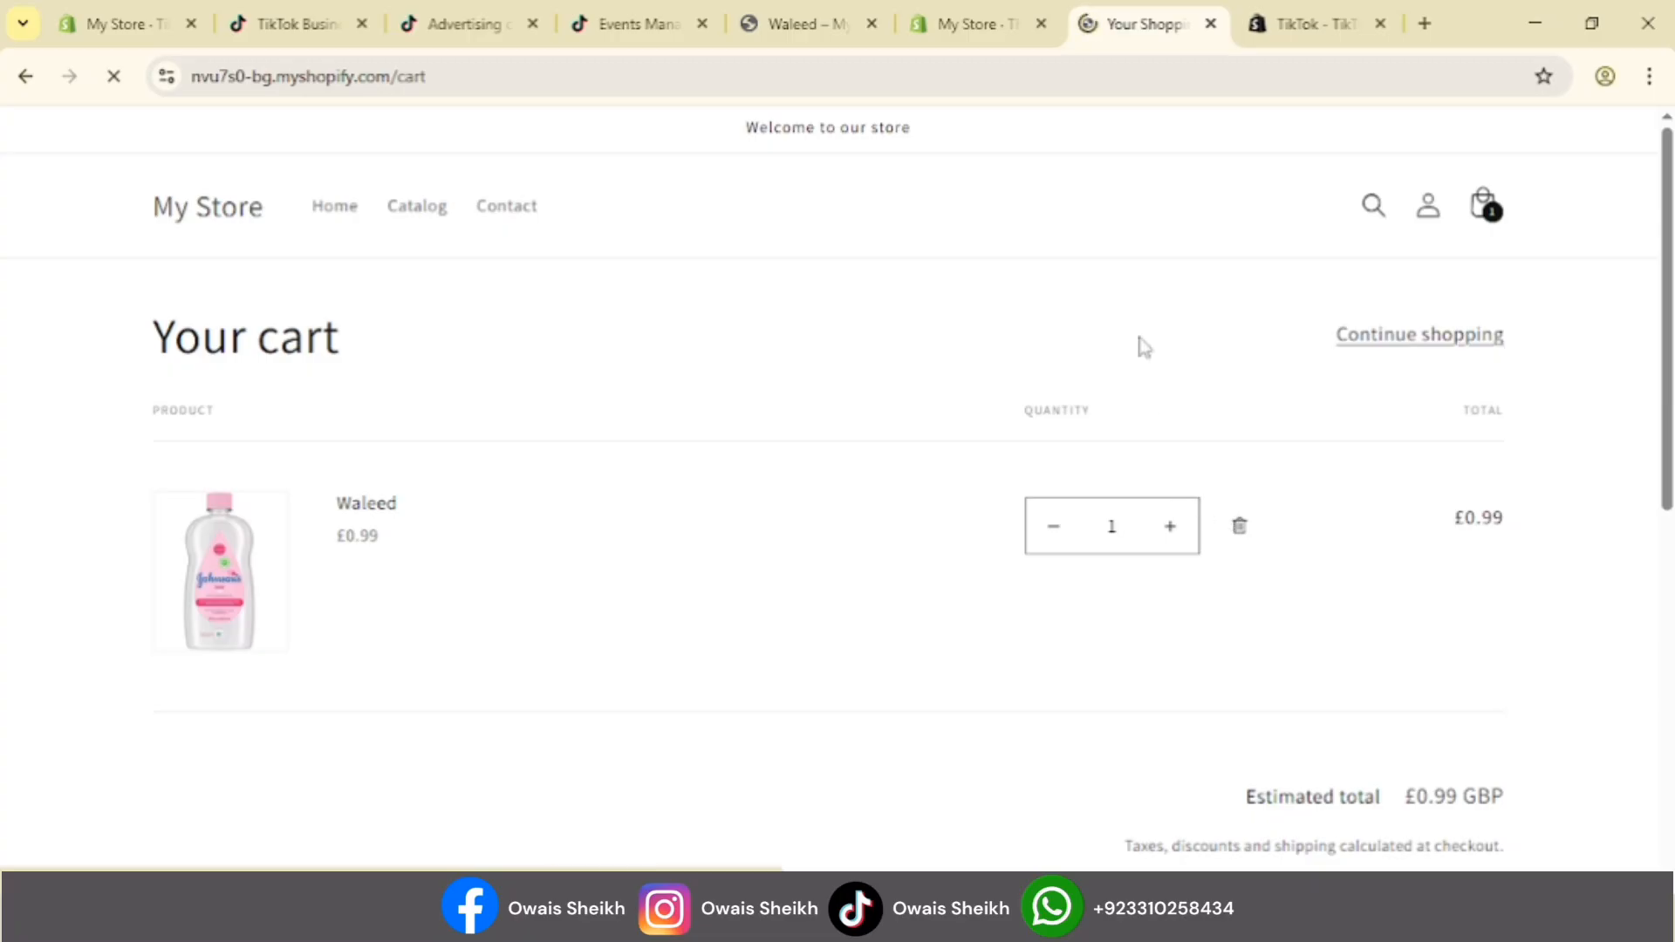
{"action": "left_click", "coordinate": [197, 205]}
Switch to TikTok Events Manager, open the "tiktok pixel" data source and check the status of its events
{"action": "left_click", "coordinate": [617, 11]}
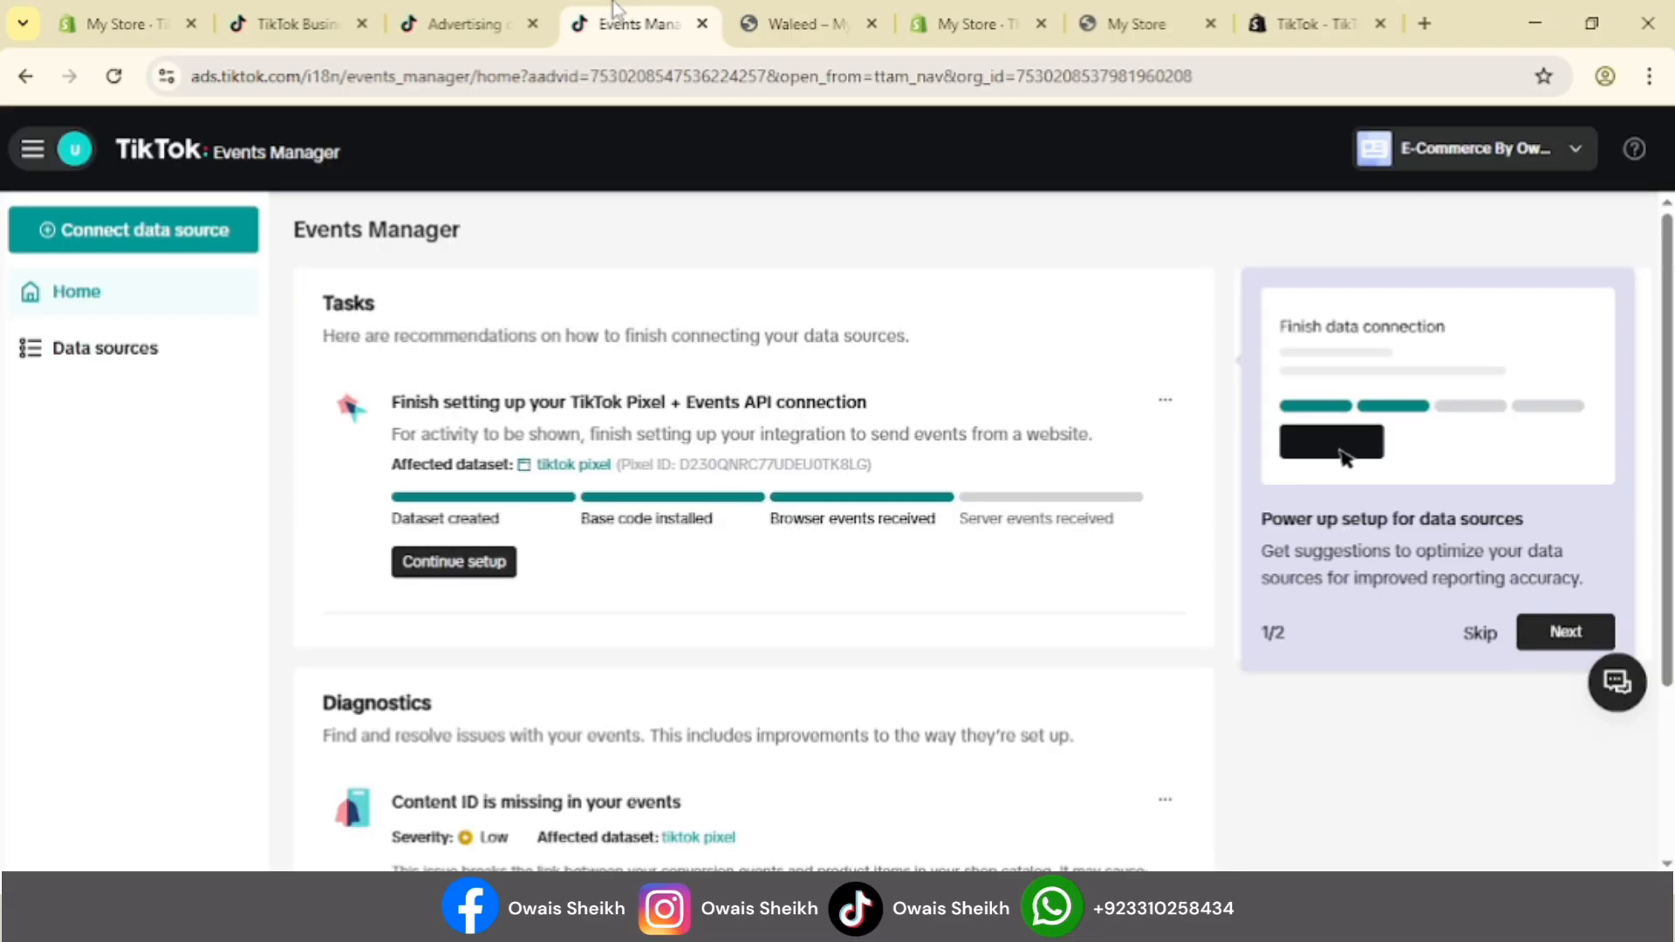
{"action": "scroll", "coordinate": [707, 698], "scroll_direction": "down", "scroll_amount": 3}
{"action": "scroll", "coordinate": [707, 698], "scroll_direction": "up", "scroll_amount": 3}
{"action": "left_click", "coordinate": [128, 355]}
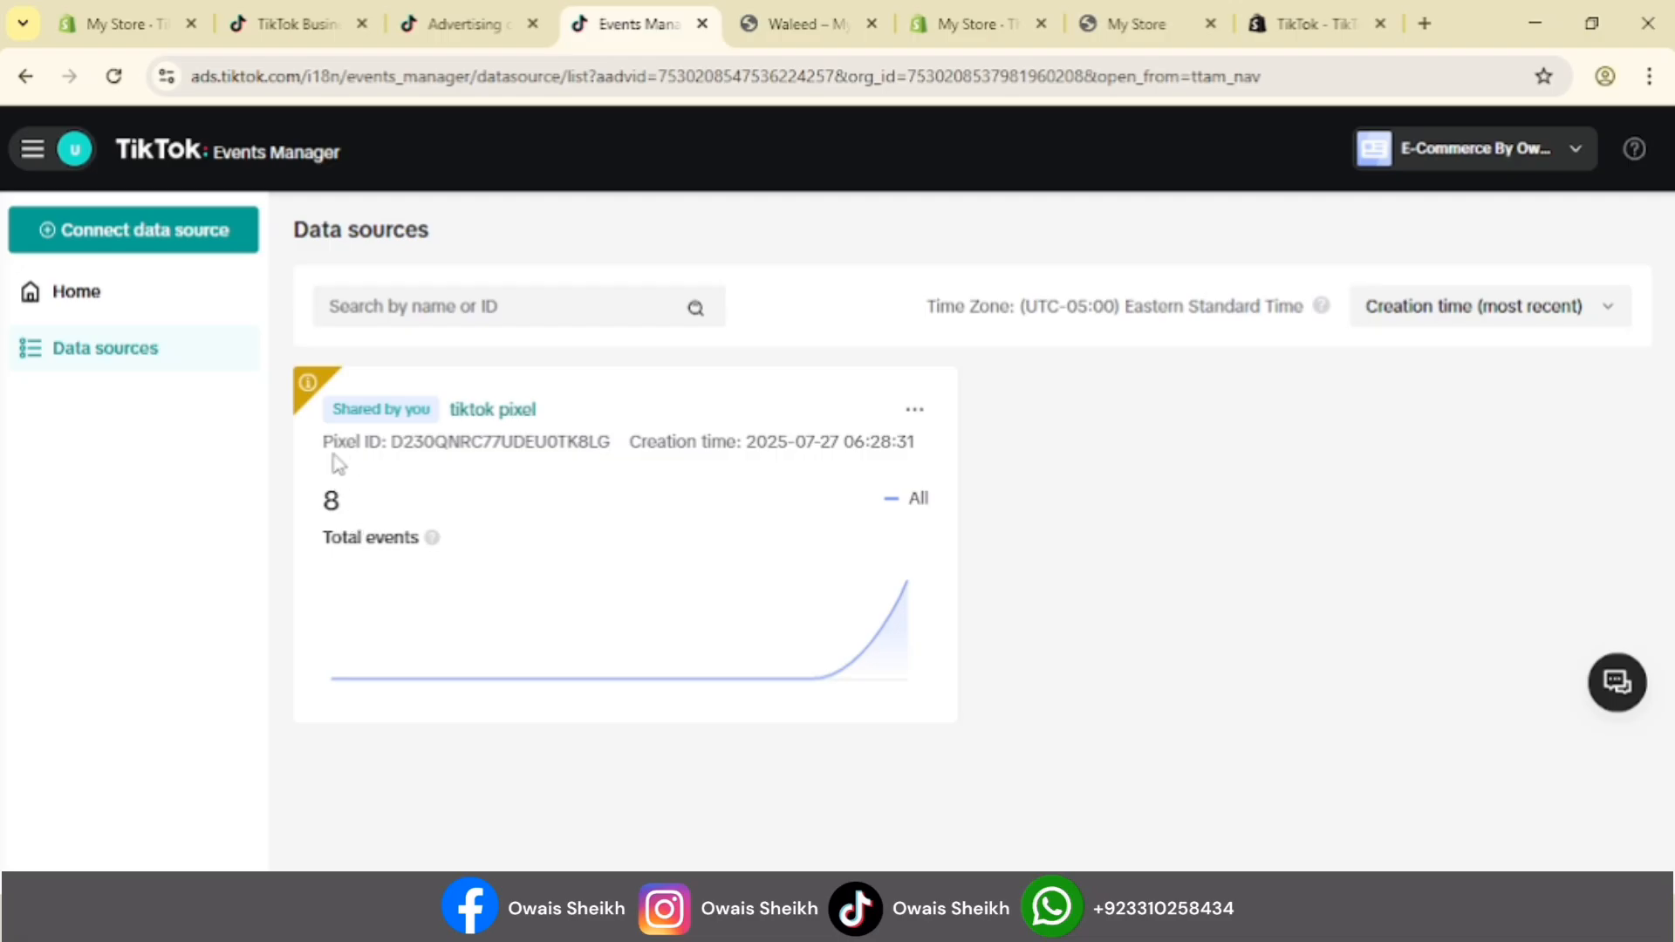
{"action": "left_click", "coordinate": [487, 408]}
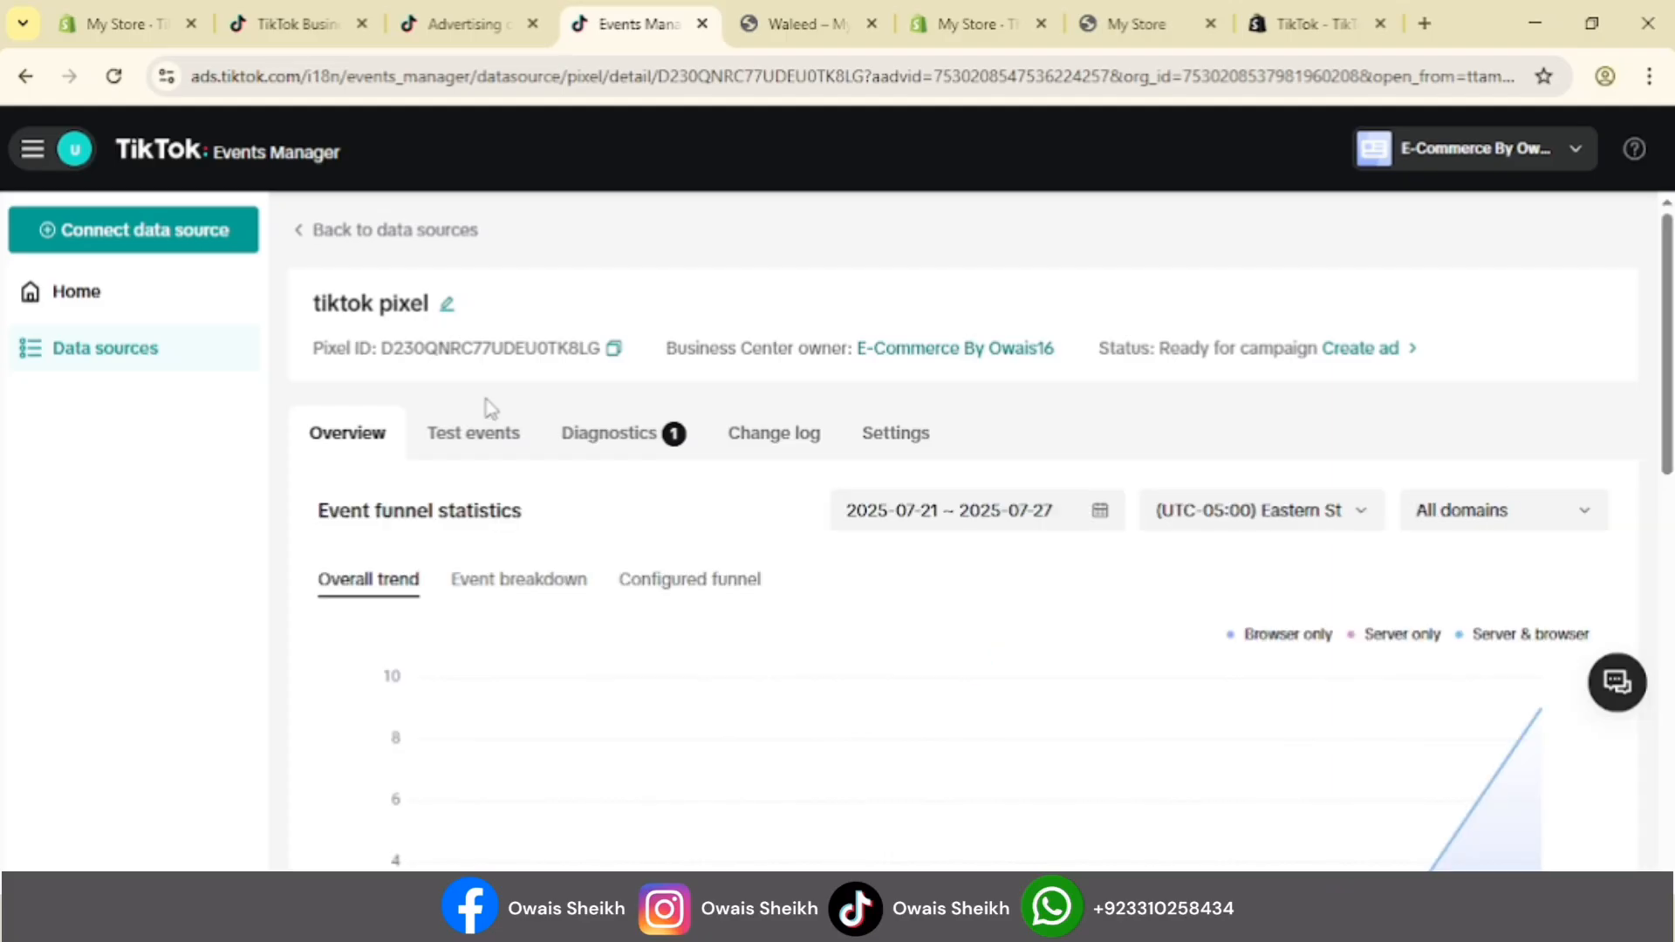
{"action": "scroll", "coordinate": [855, 478], "scroll_direction": "down", "scroll_amount": 12}
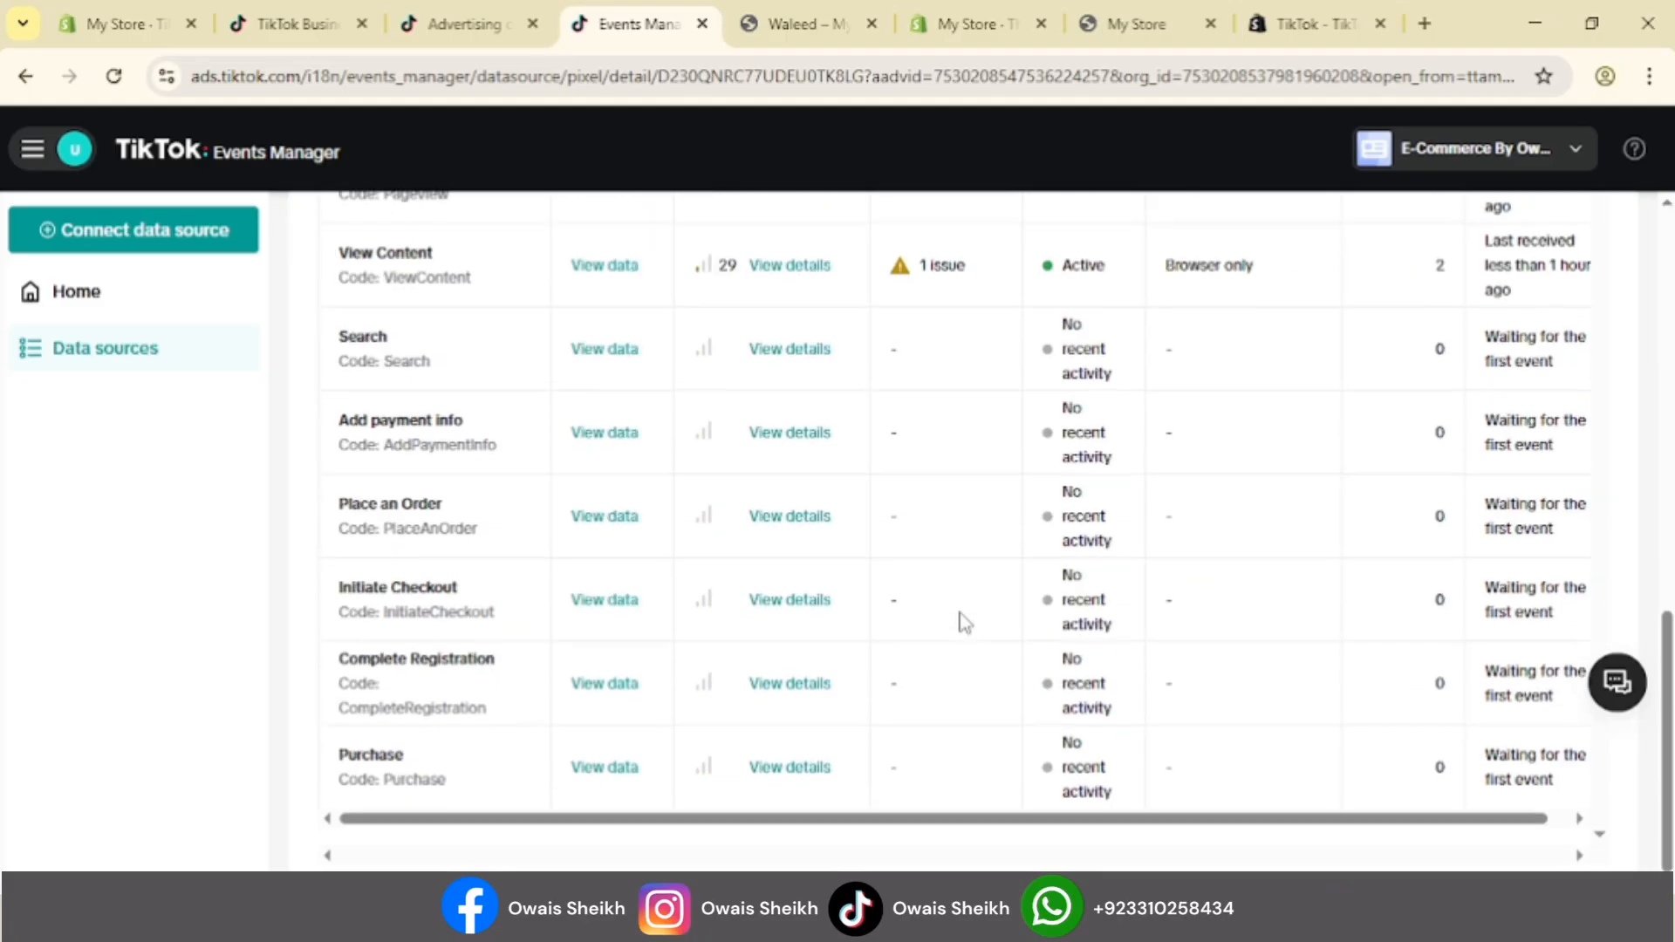
{"action": "scroll", "coordinate": [963, 622], "scroll_direction": "up", "scroll_amount": 1}
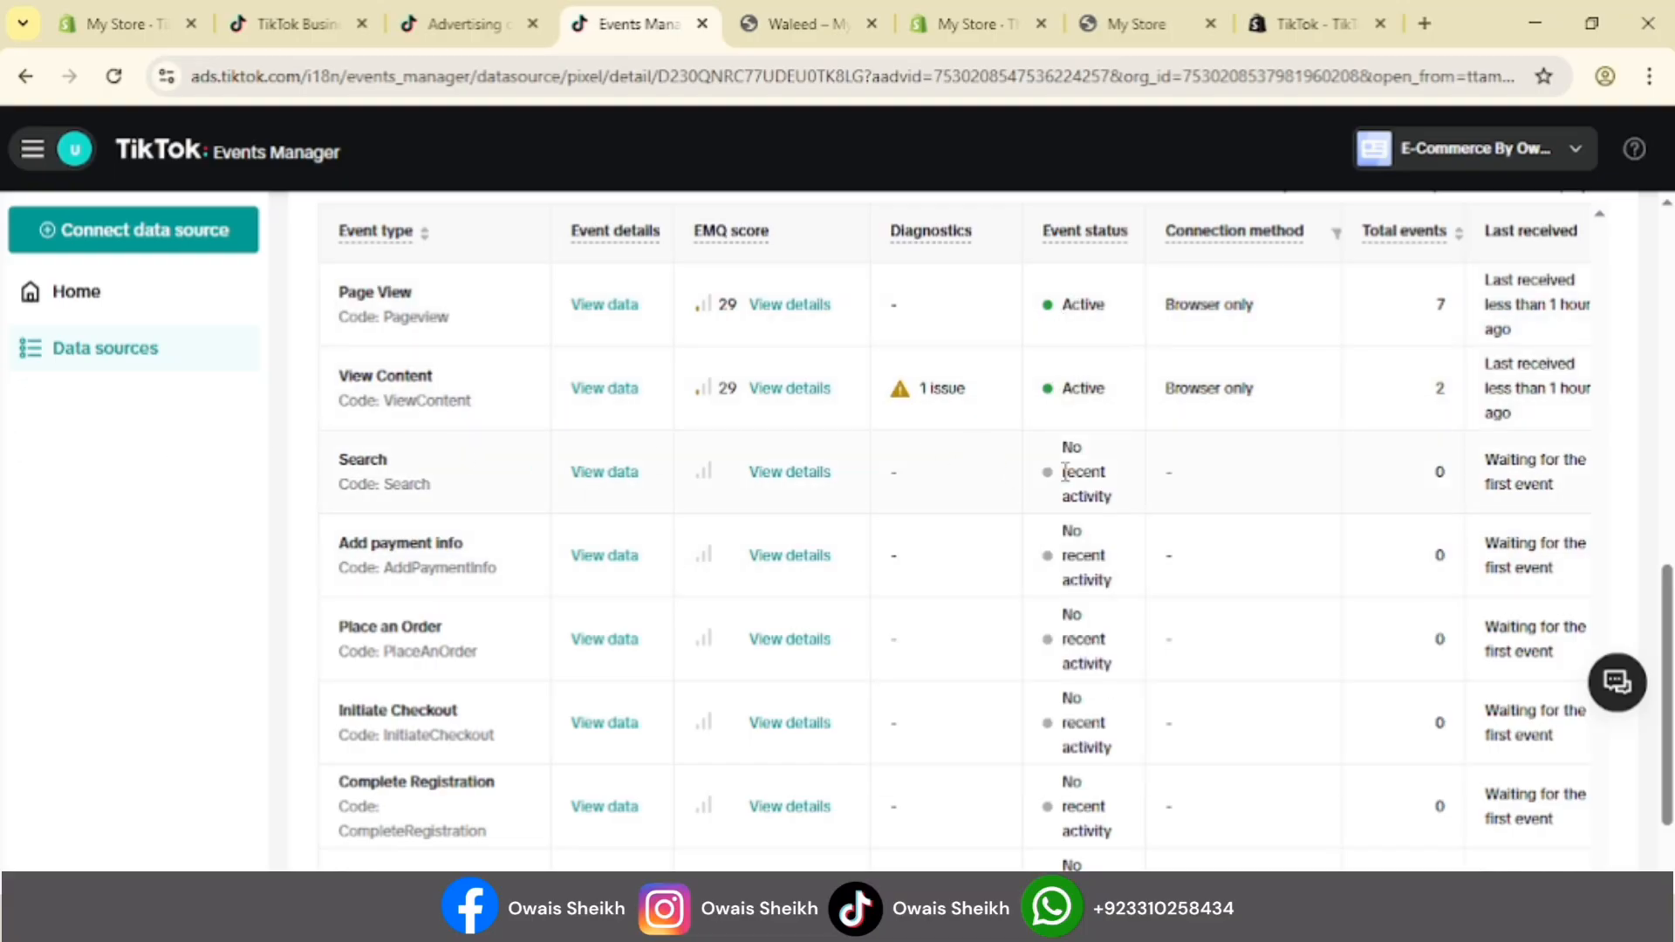
{"action": "scroll", "coordinate": [797, 523], "scroll_direction": "down", "scroll_amount": 1}
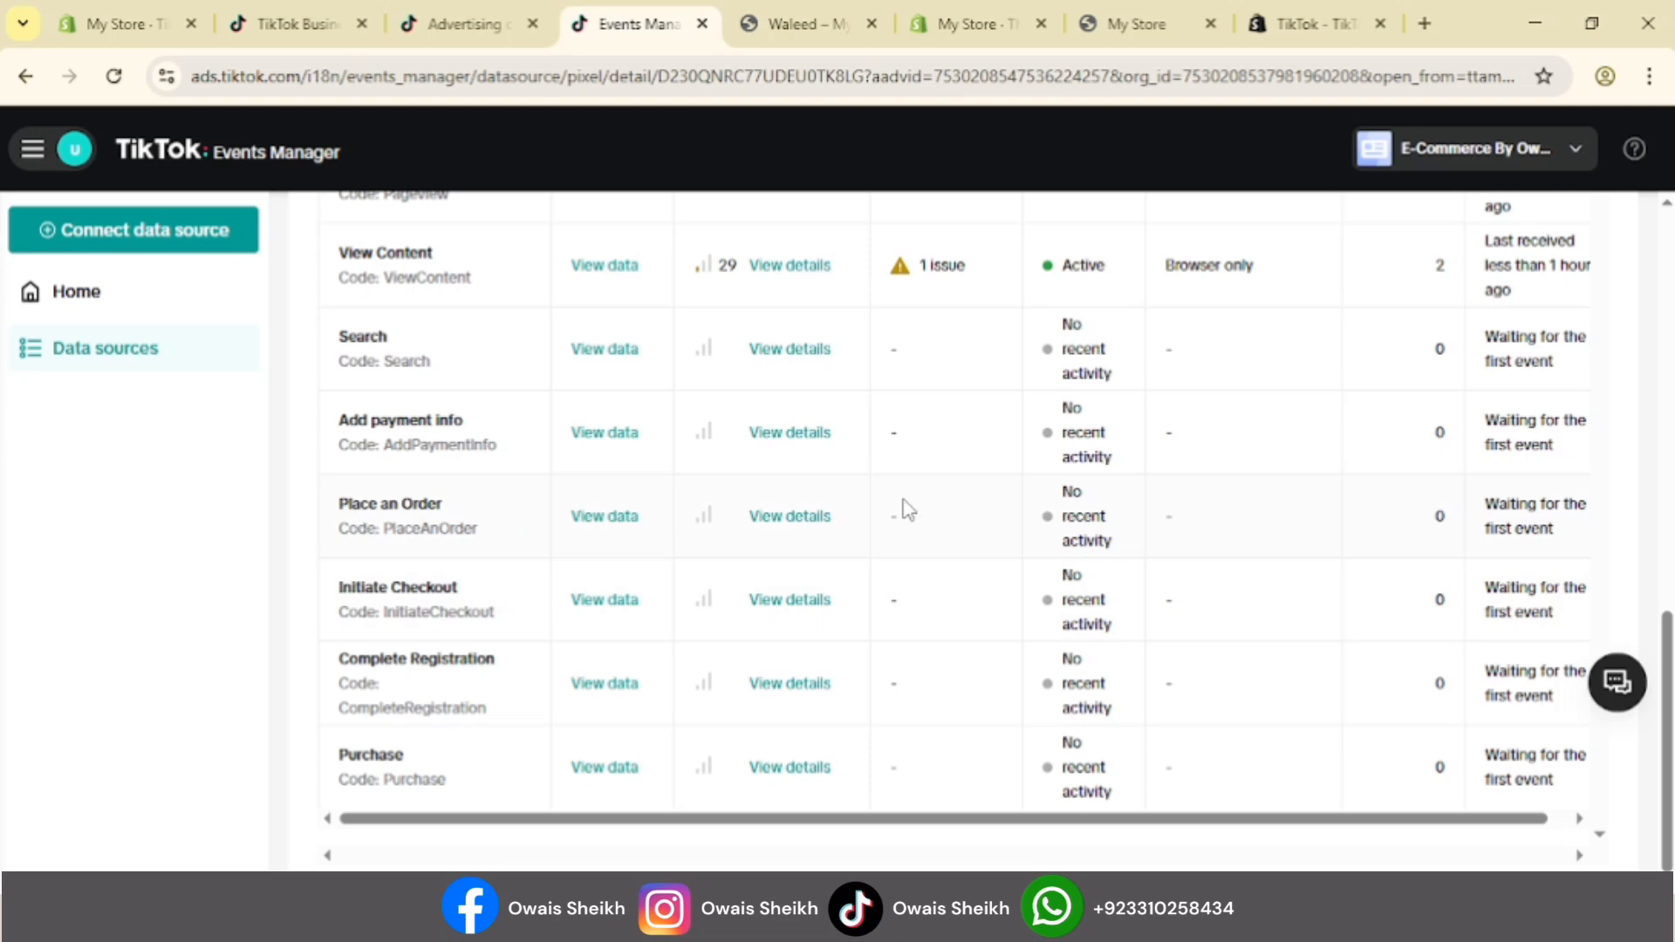
{"action": "scroll", "coordinate": [789, 772], "scroll_direction": "up", "scroll_amount": 3}
{"action": "scroll", "coordinate": [790, 772], "scroll_direction": "up", "scroll_amount": 4}
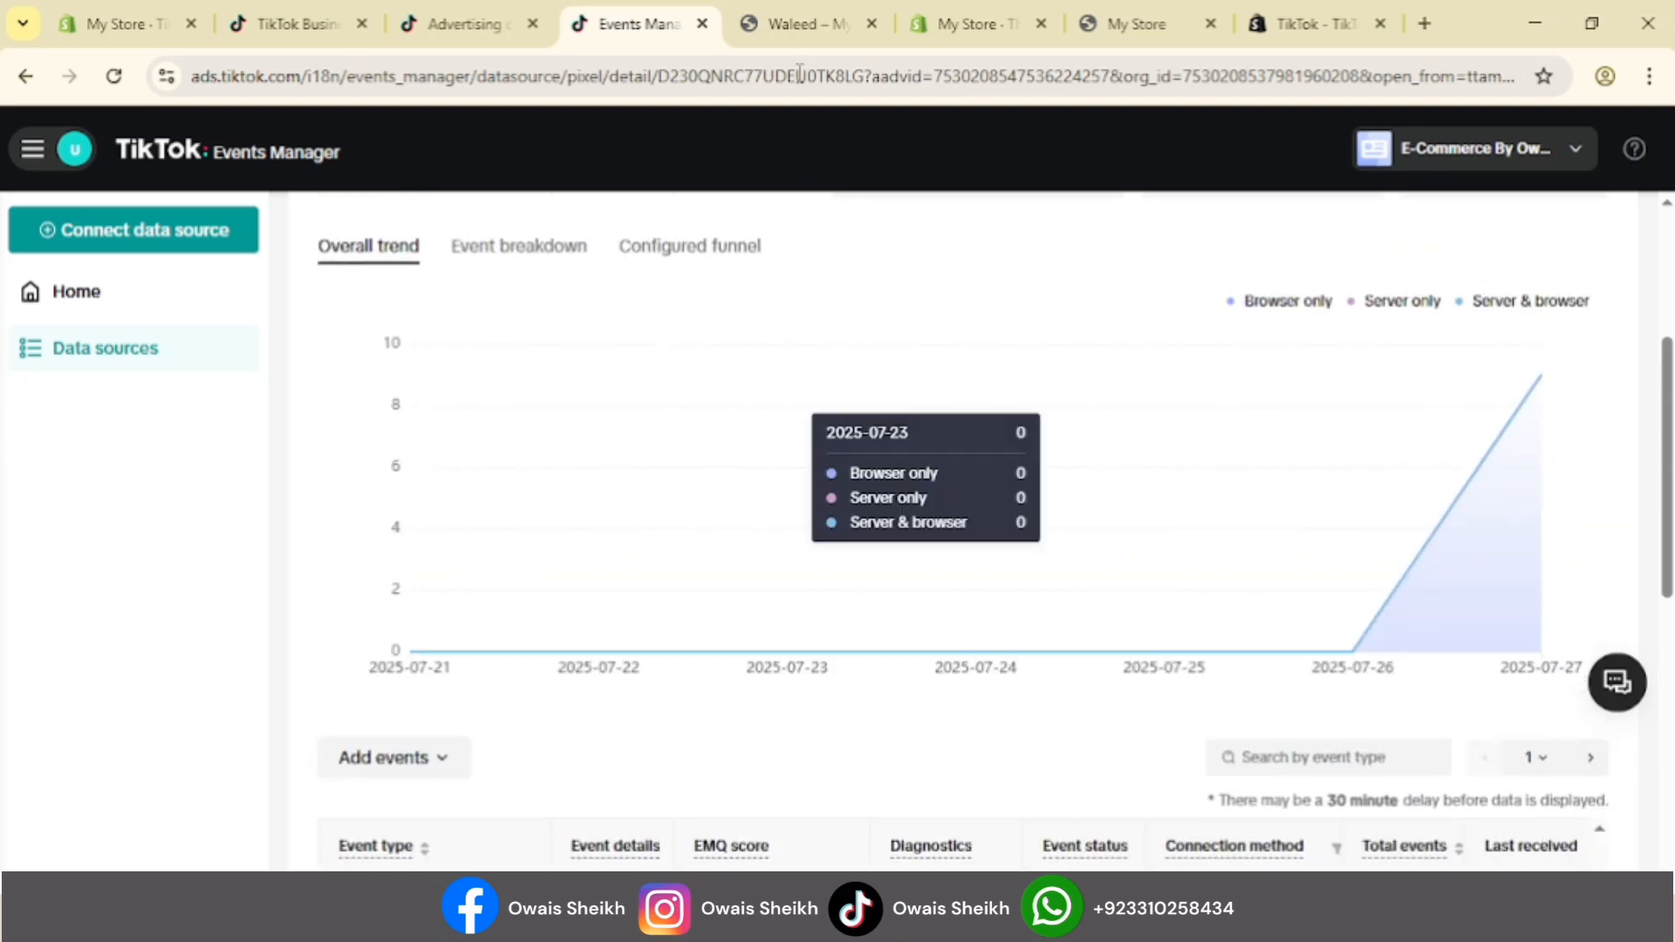
Go back to the My Store storefront and search its products for "g"
{"action": "left_click", "coordinate": [1099, 7]}
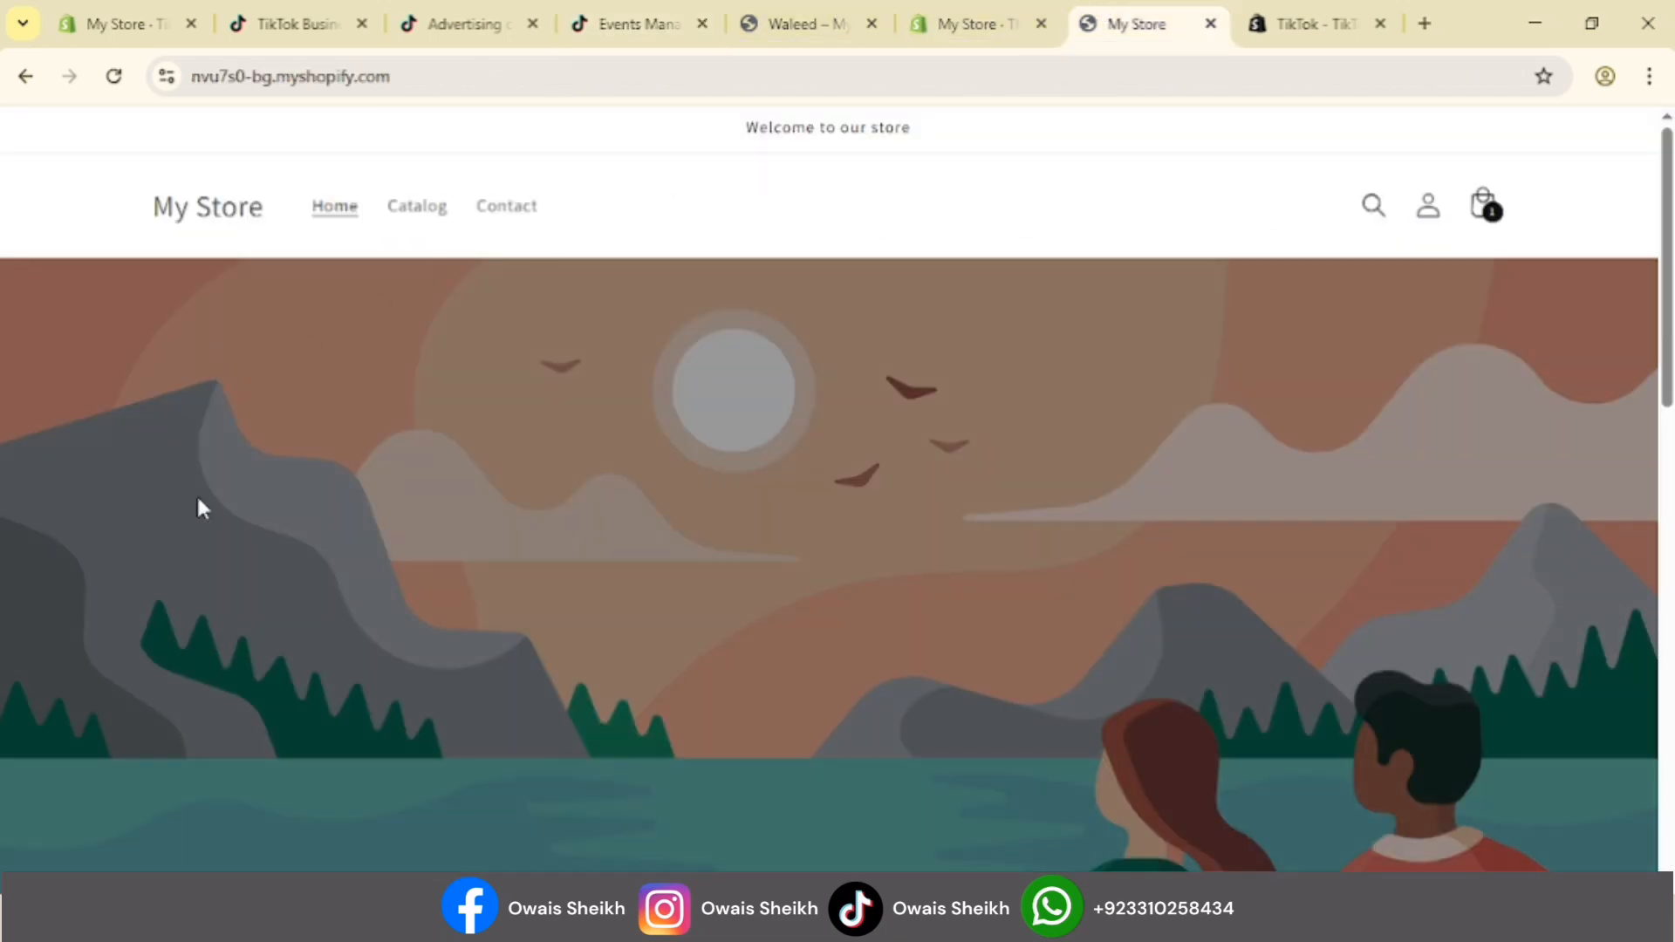
{"action": "scroll", "coordinate": [599, 572], "scroll_direction": "down", "scroll_amount": 7}
{"action": "scroll", "coordinate": [959, 436], "scroll_direction": "up", "scroll_amount": 6}
{"action": "left_click", "coordinate": [1384, 160]}
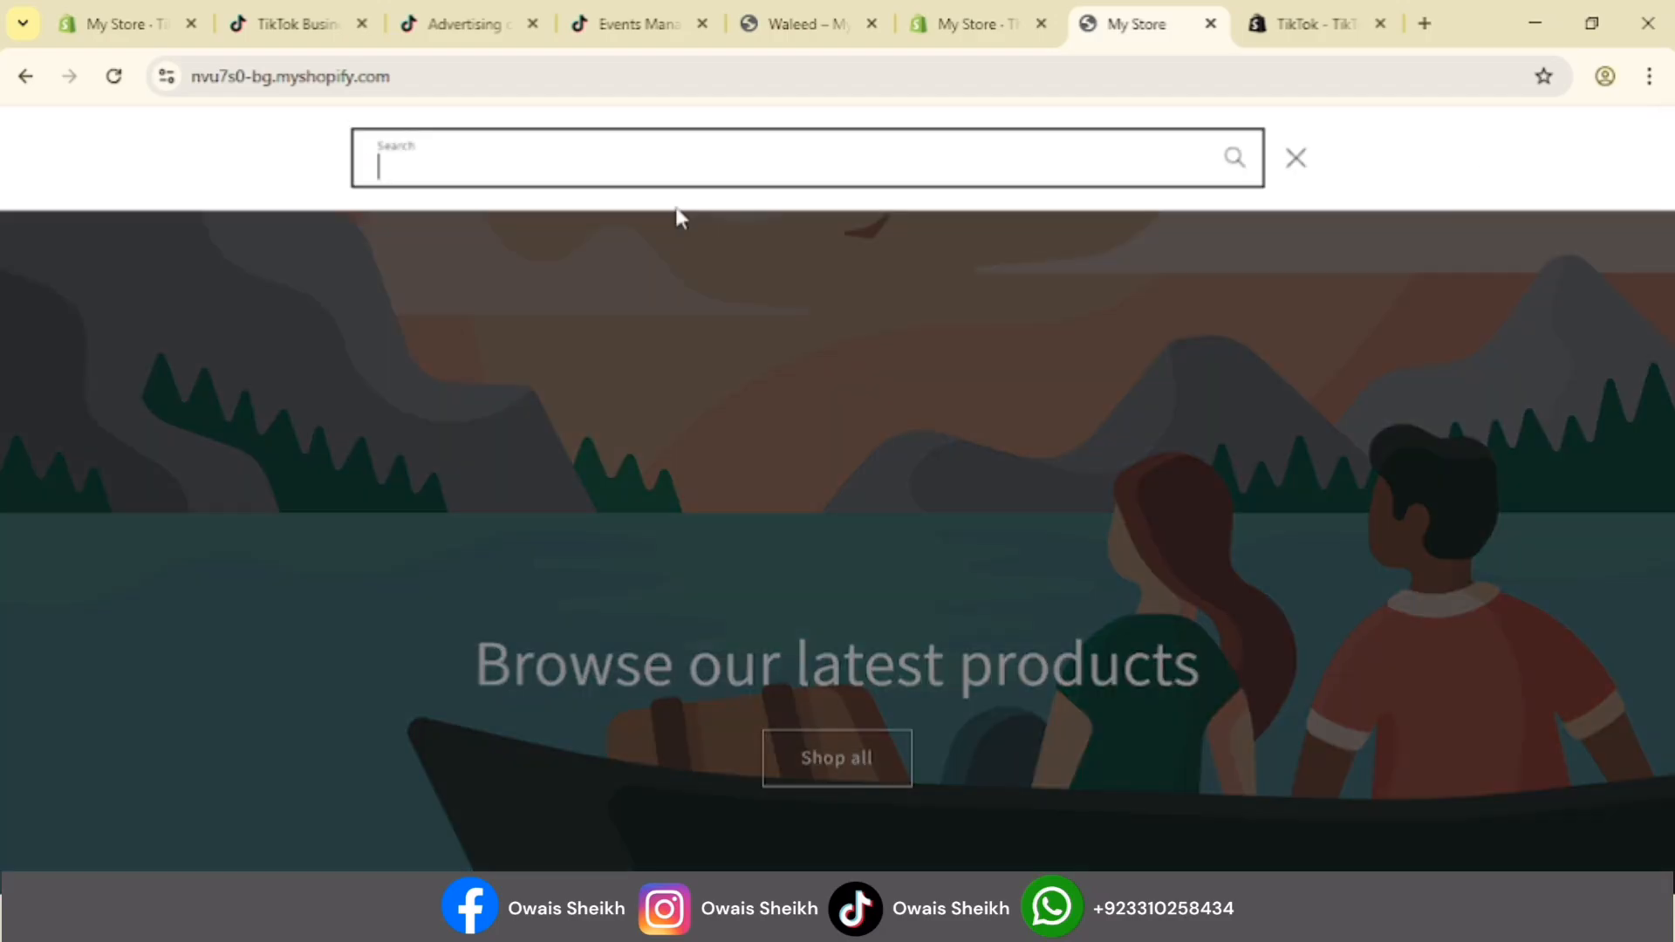
{"action": "type", "text": "g"}
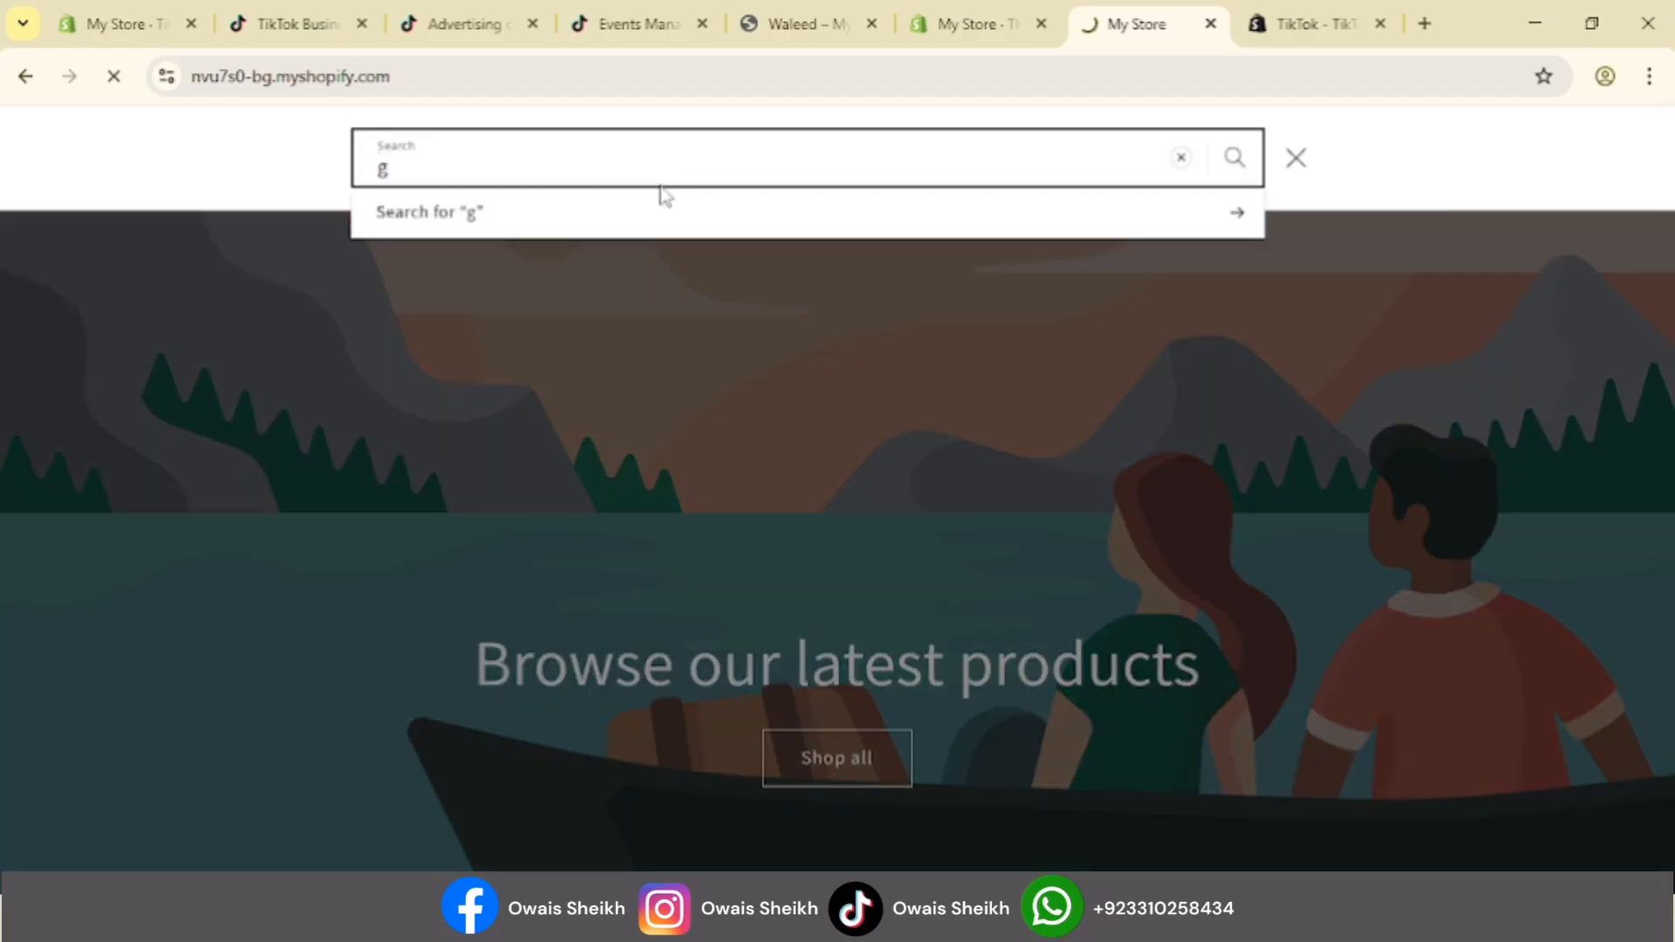
{"action": "key", "text": "Return"}
{"action": "scroll", "coordinate": [673, 253], "scroll_direction": "down", "scroll_amount": 2}
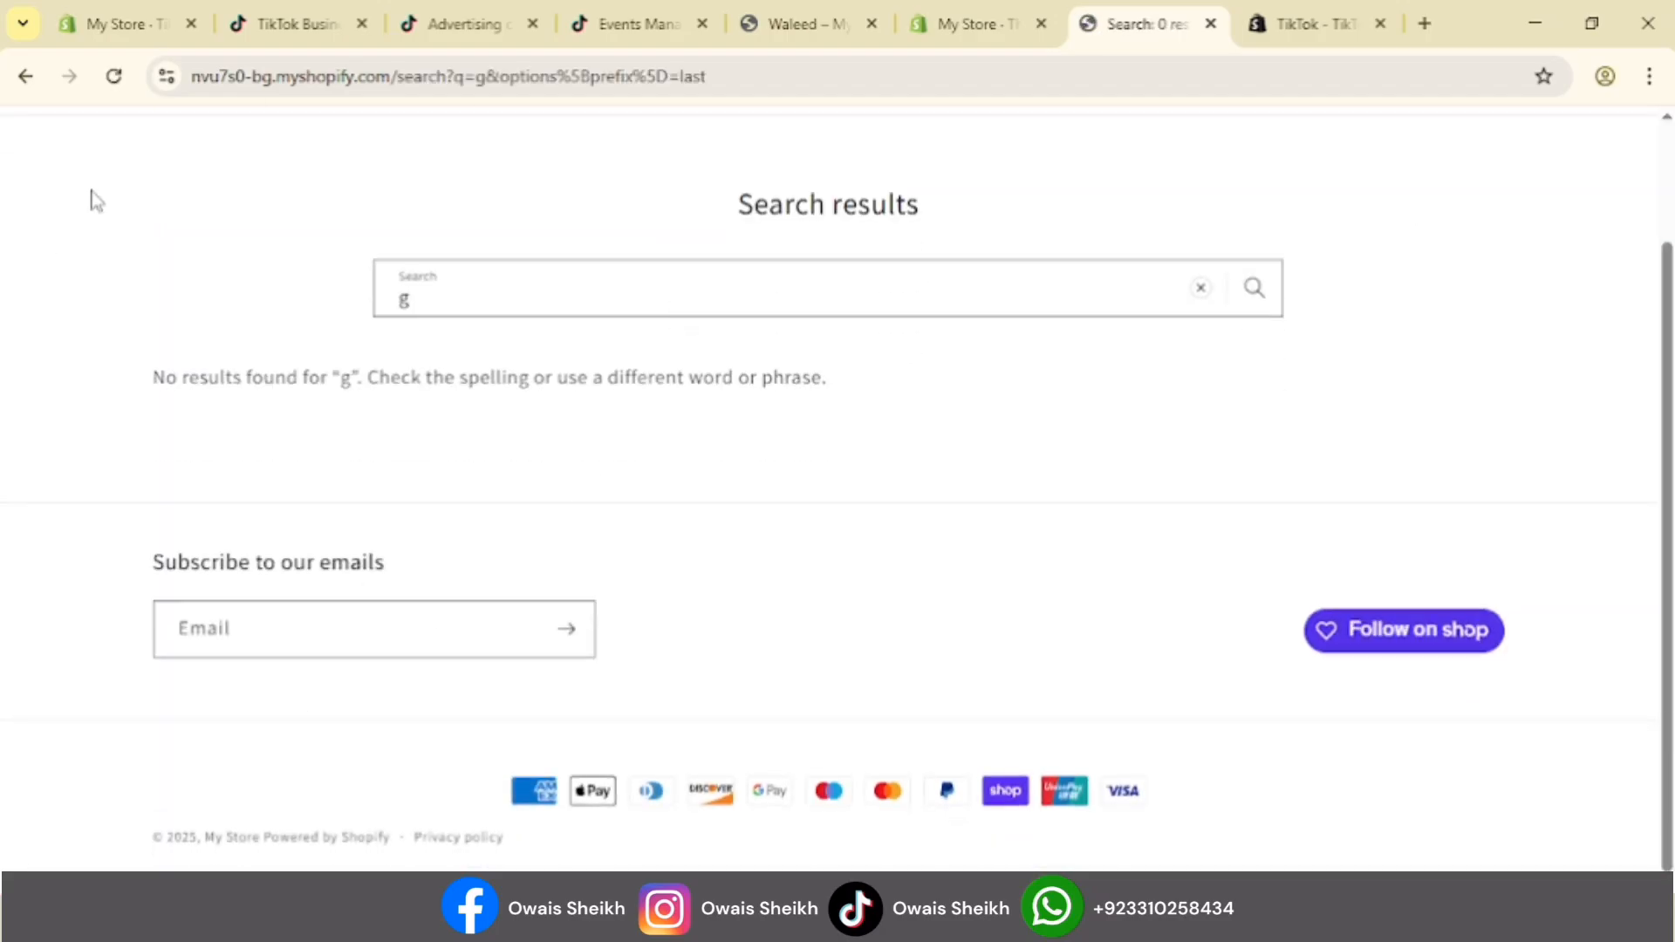
{"action": "scroll", "coordinate": [559, 170], "scroll_direction": "up", "scroll_amount": 2}
Reopen the featured baby oil product from the store's home page and start a Shop Pay checkout
{"action": "left_click", "coordinate": [182, 214]}
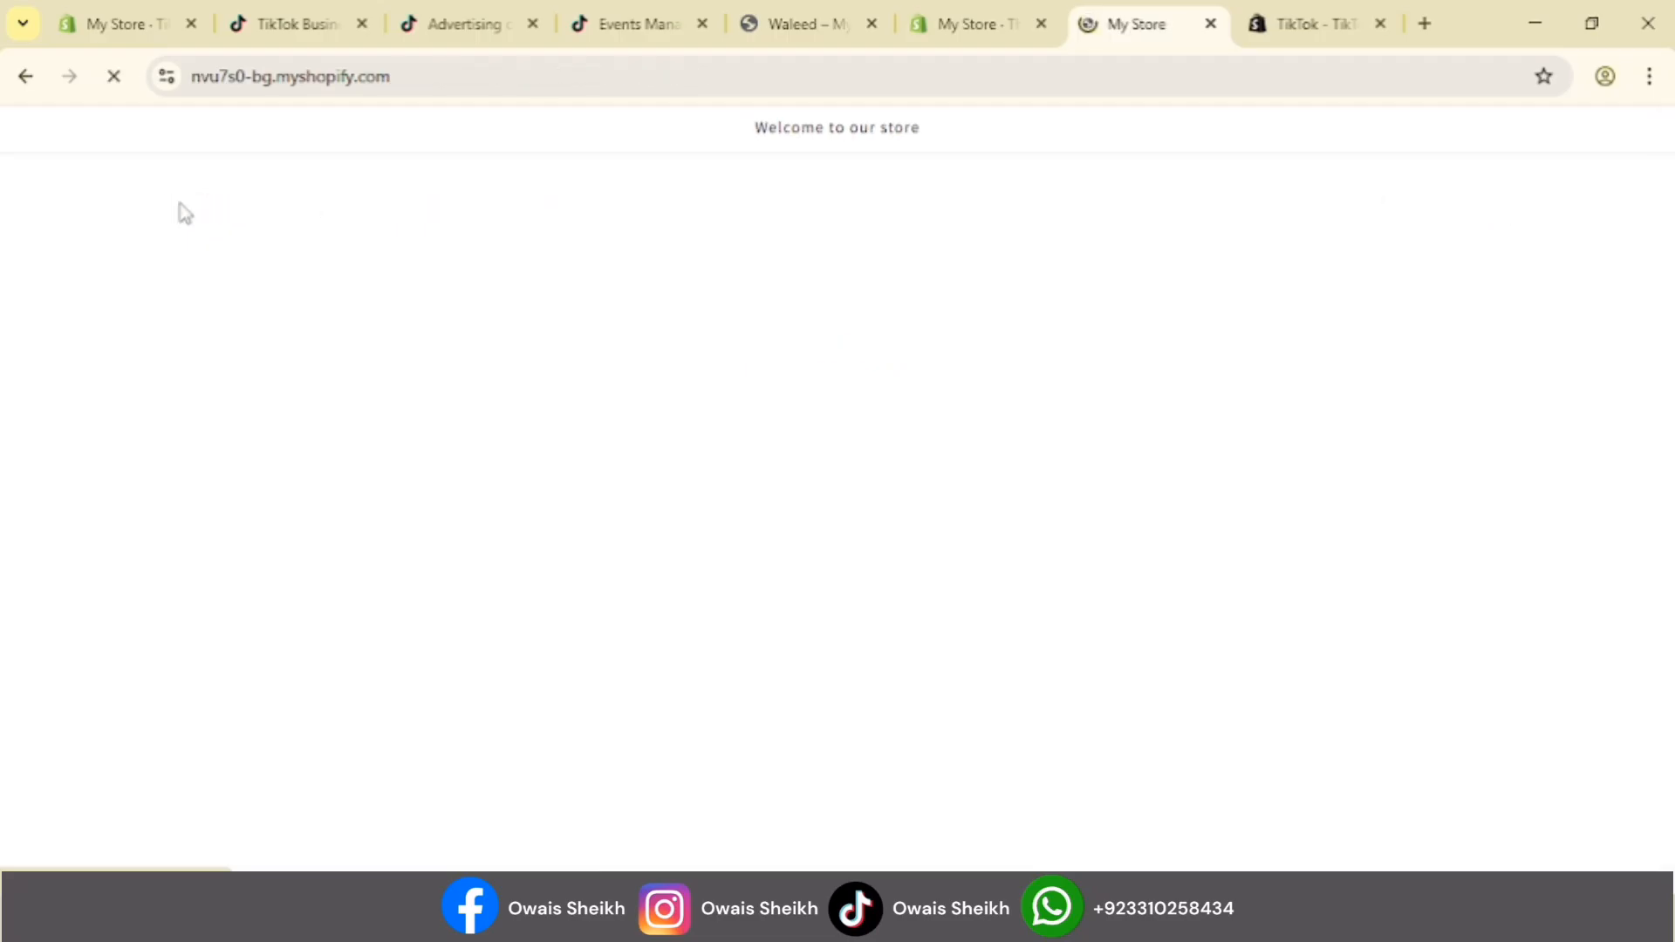
{"action": "scroll", "coordinate": [227, 471], "scroll_direction": "down", "scroll_amount": 5}
{"action": "left_click", "coordinate": [288, 613]}
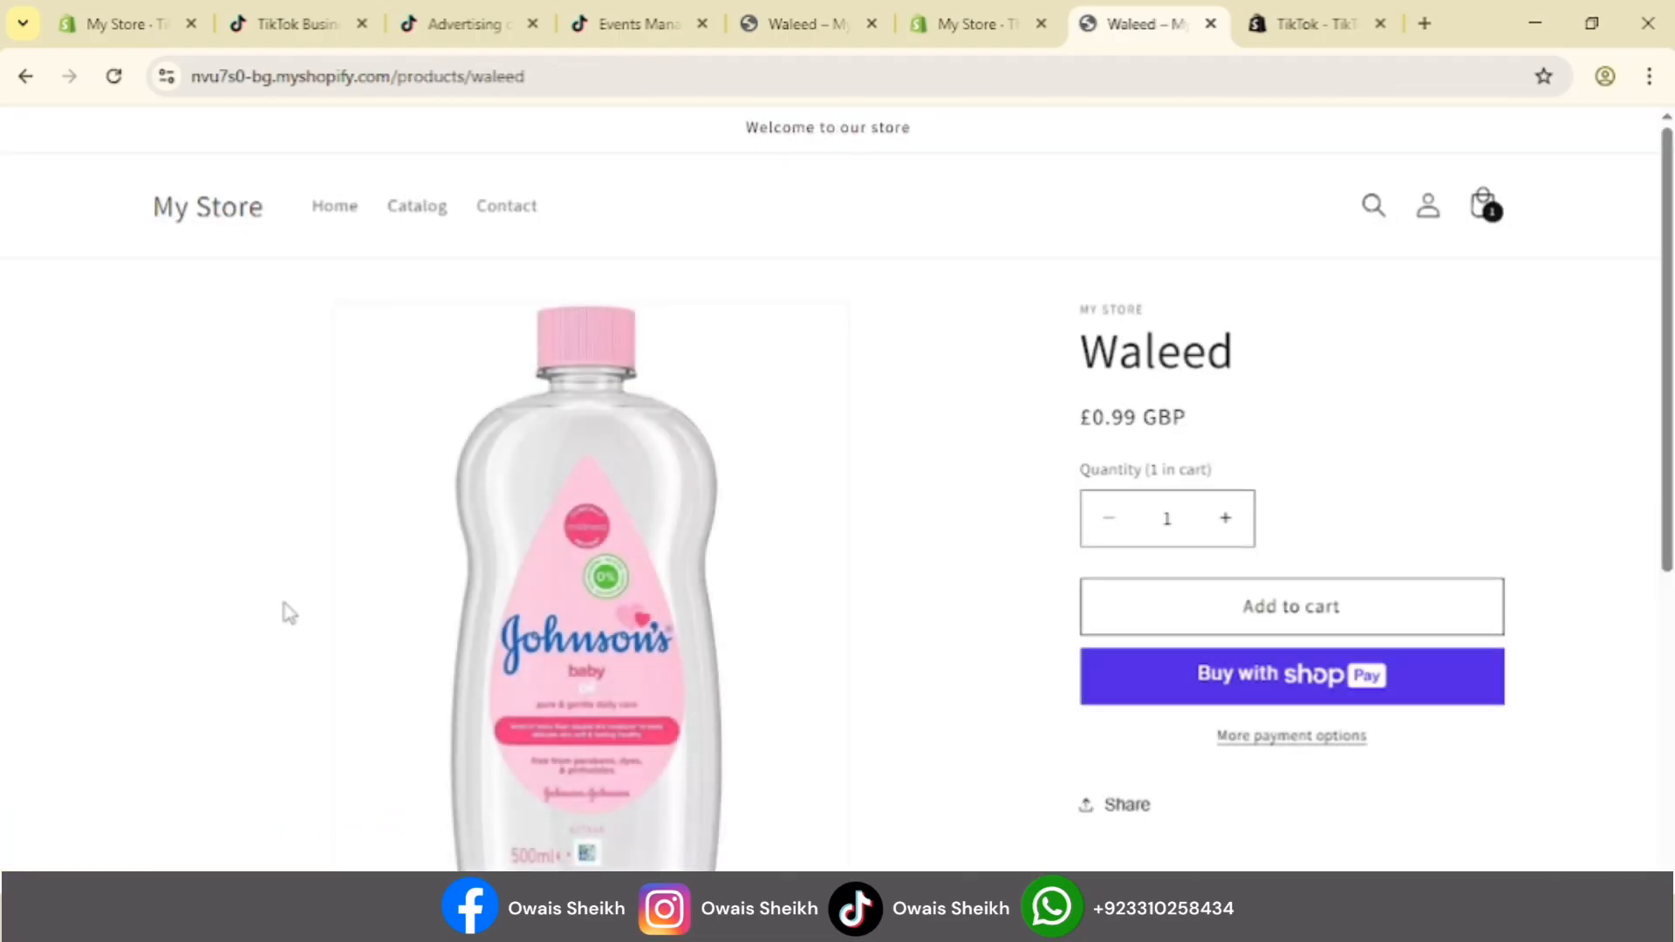
{"action": "scroll", "coordinate": [1081, 610], "scroll_direction": "down", "scroll_amount": 1}
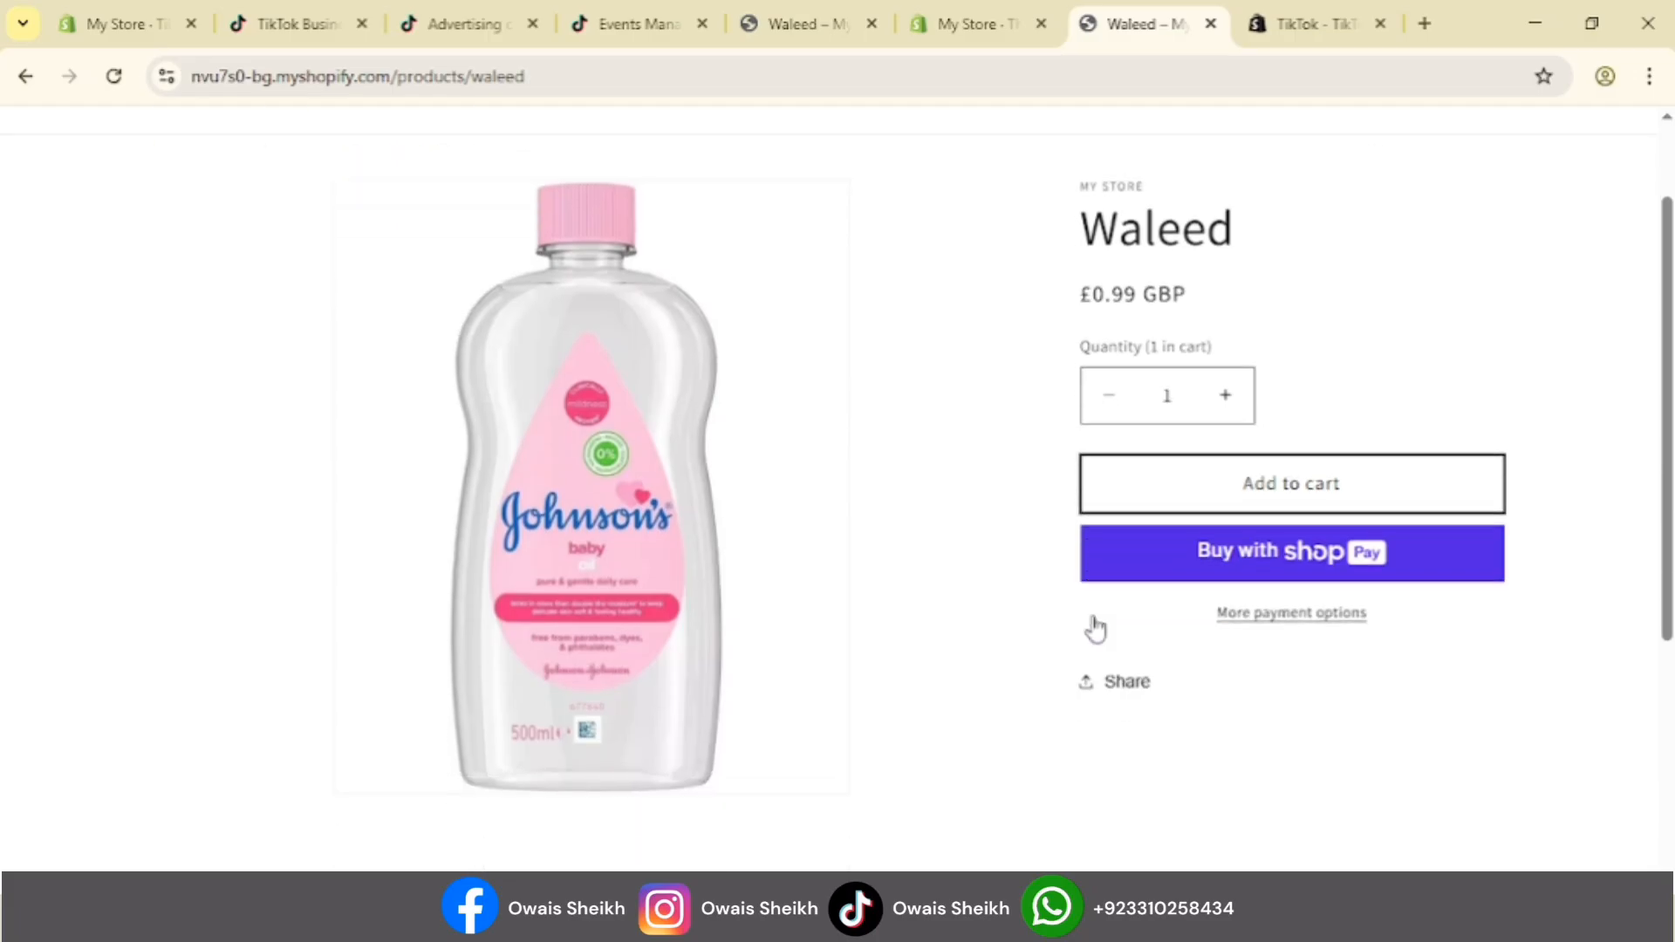
{"action": "left_click", "coordinate": [1132, 577]}
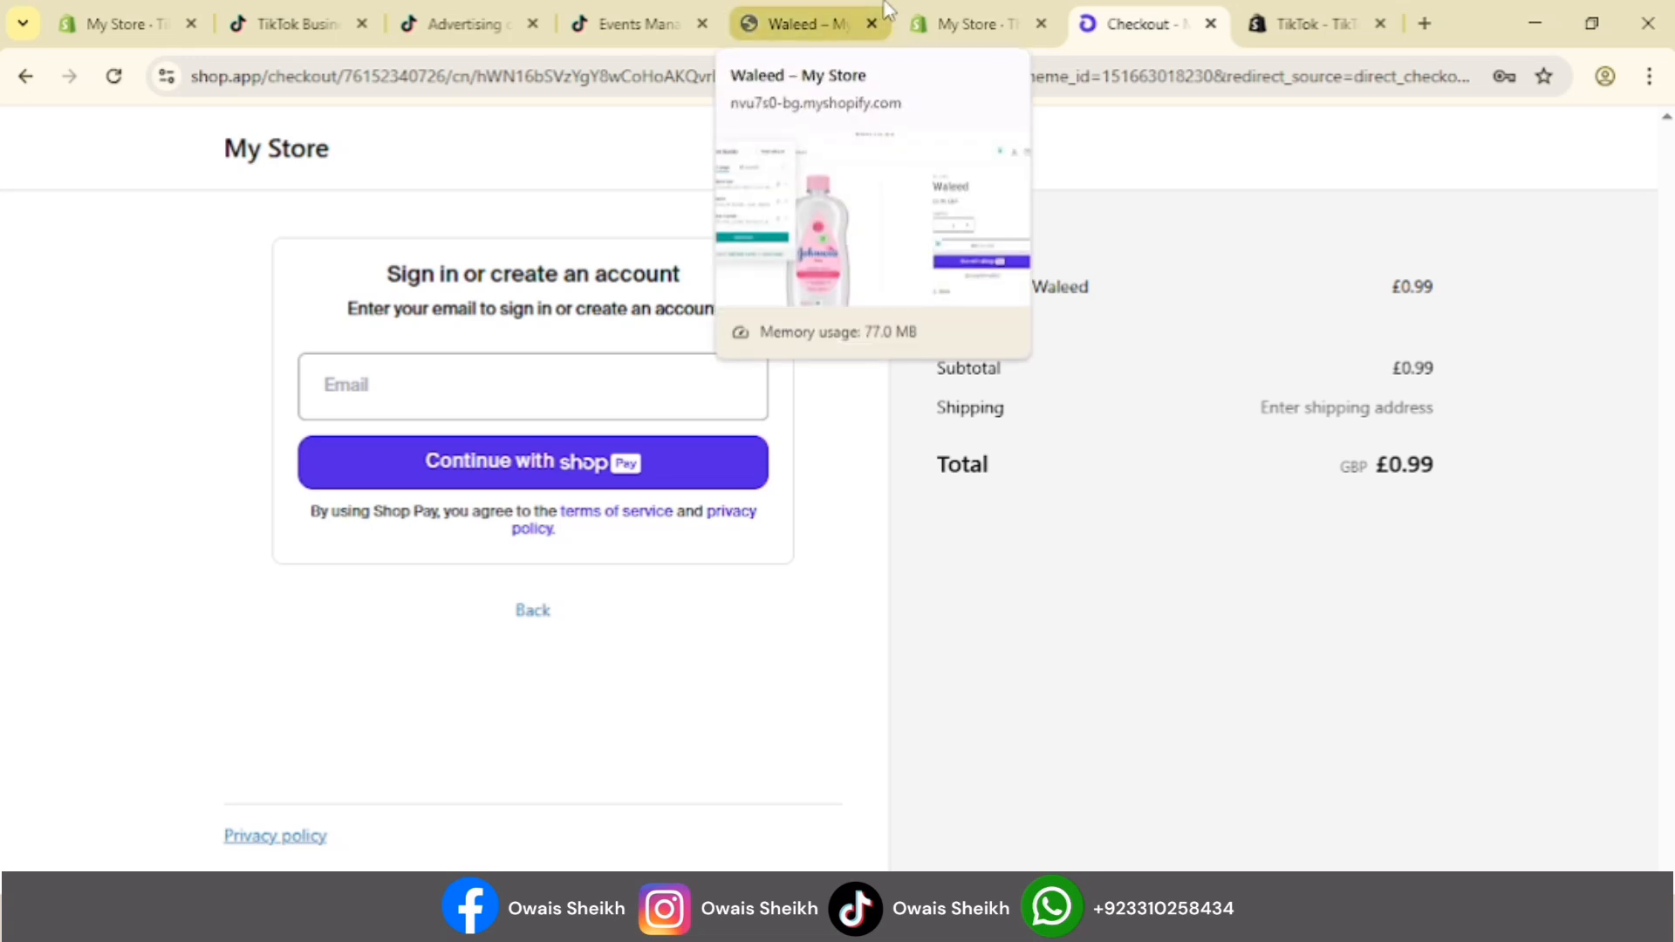
Switch to TikTok Ads Manager and start creating a new campaign
{"action": "left_click", "coordinate": [806, 22]}
{"action": "left_click", "coordinate": [463, 14]}
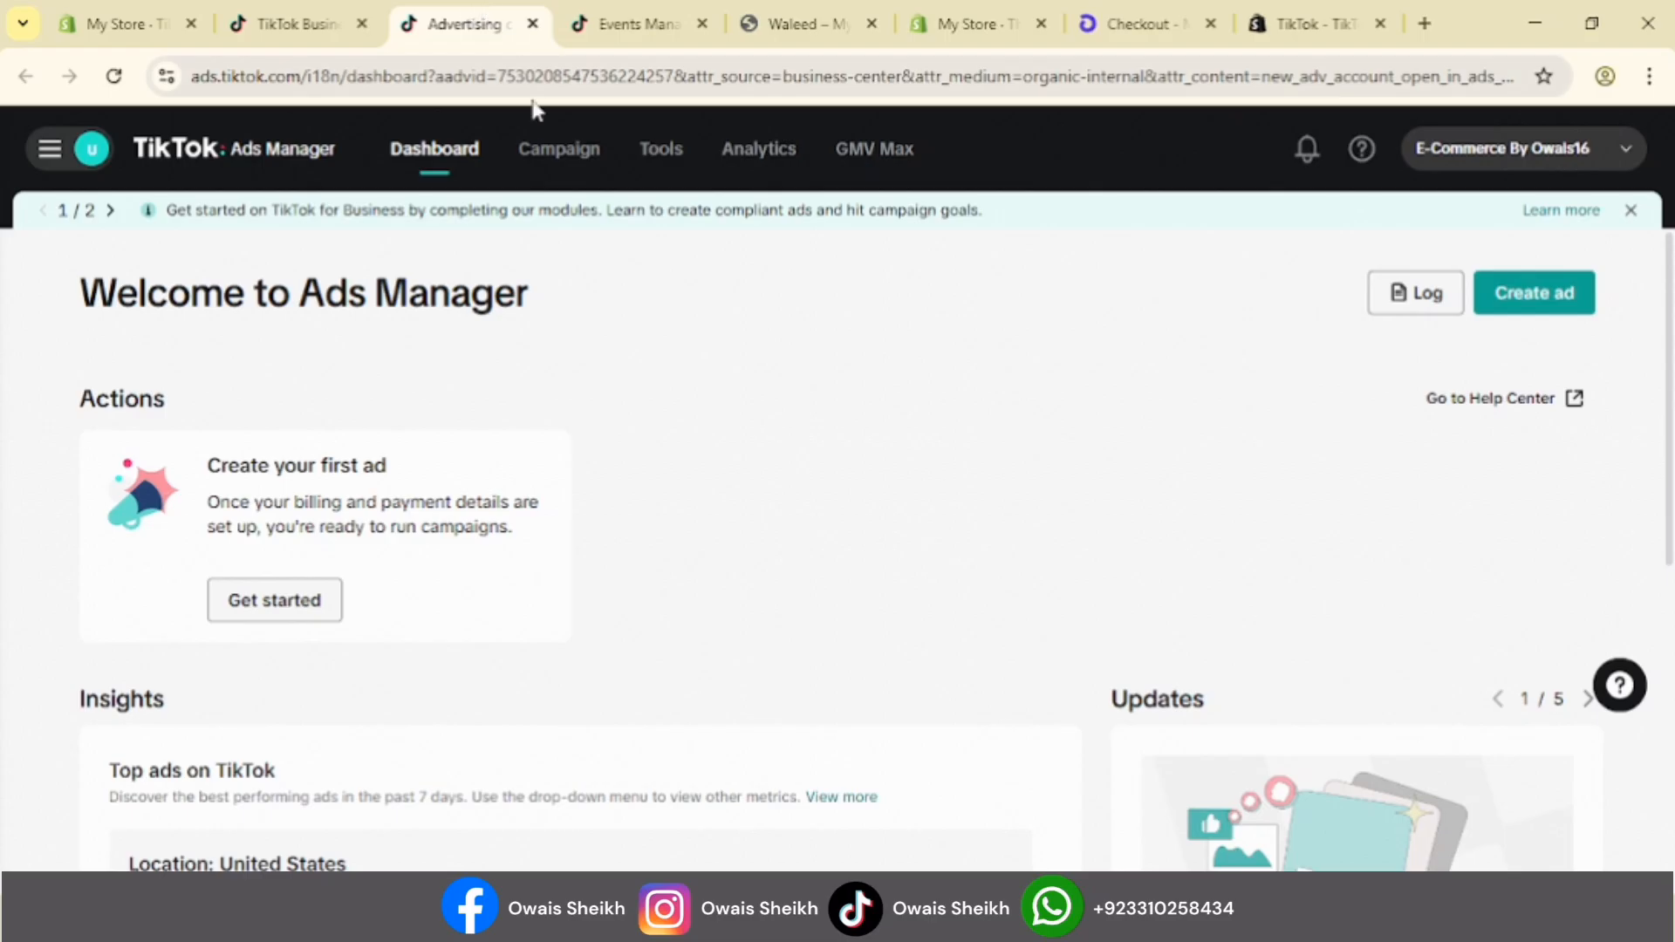
{"action": "left_click", "coordinate": [558, 148]}
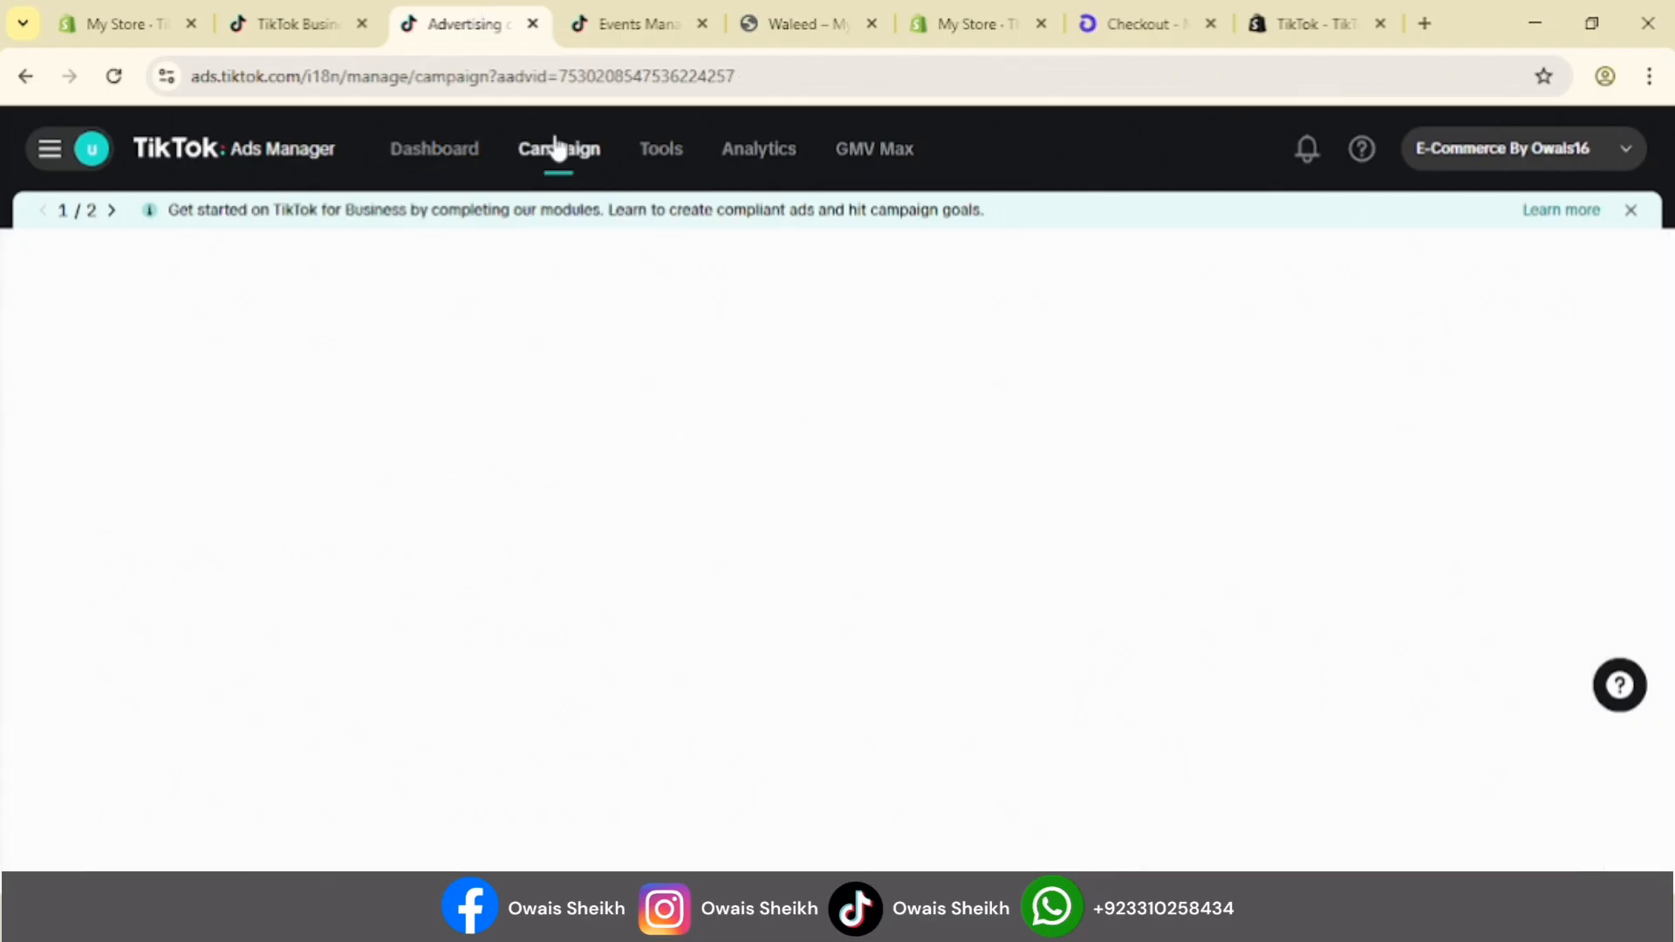
{"action": "key", "text": "ctrl+minus"}
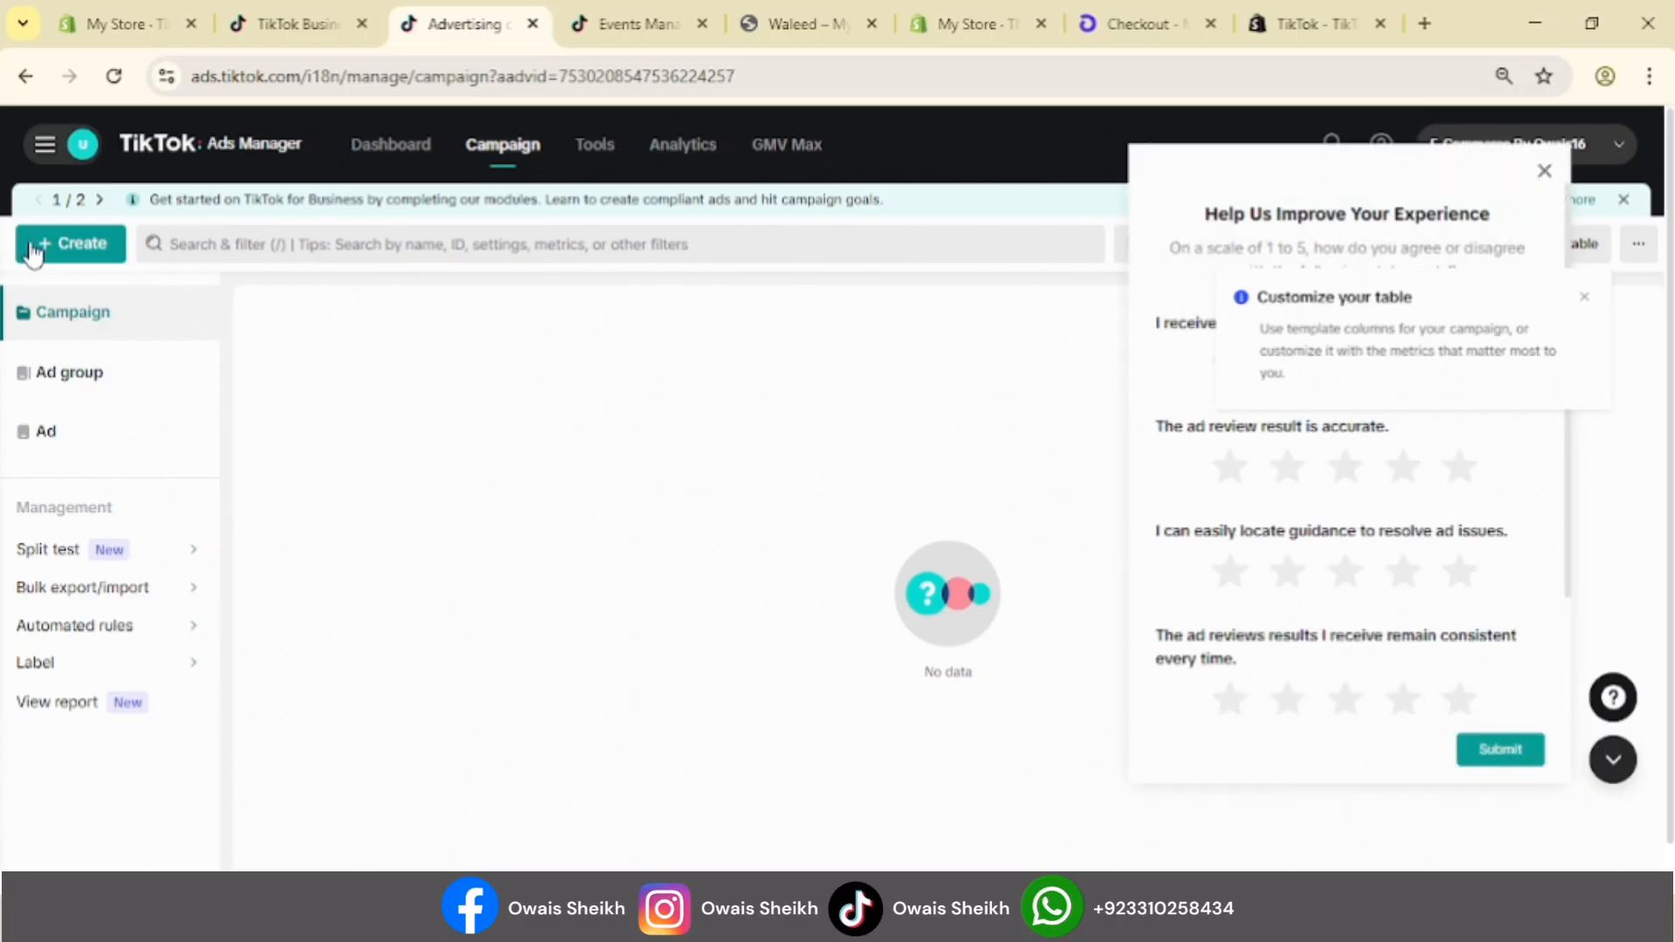
{"action": "left_click", "coordinate": [35, 253]}
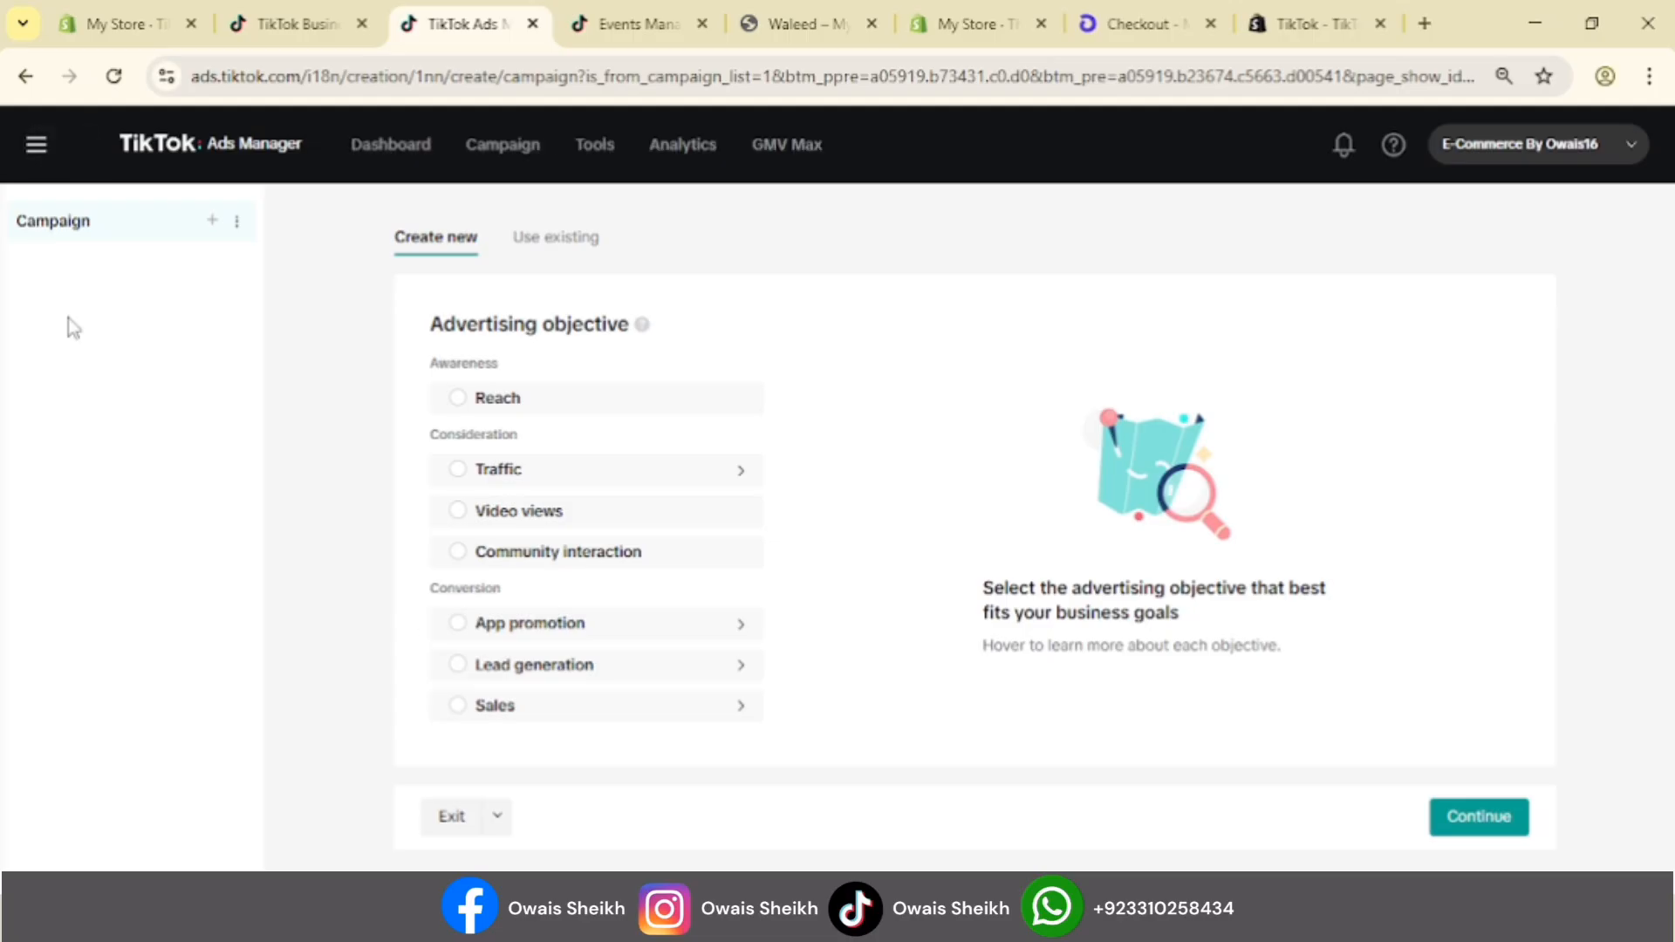
Set the advertising objective to Sales, with Website as the sales destination and Manual campaign as the type
{"action": "left_click", "coordinate": [638, 711]}
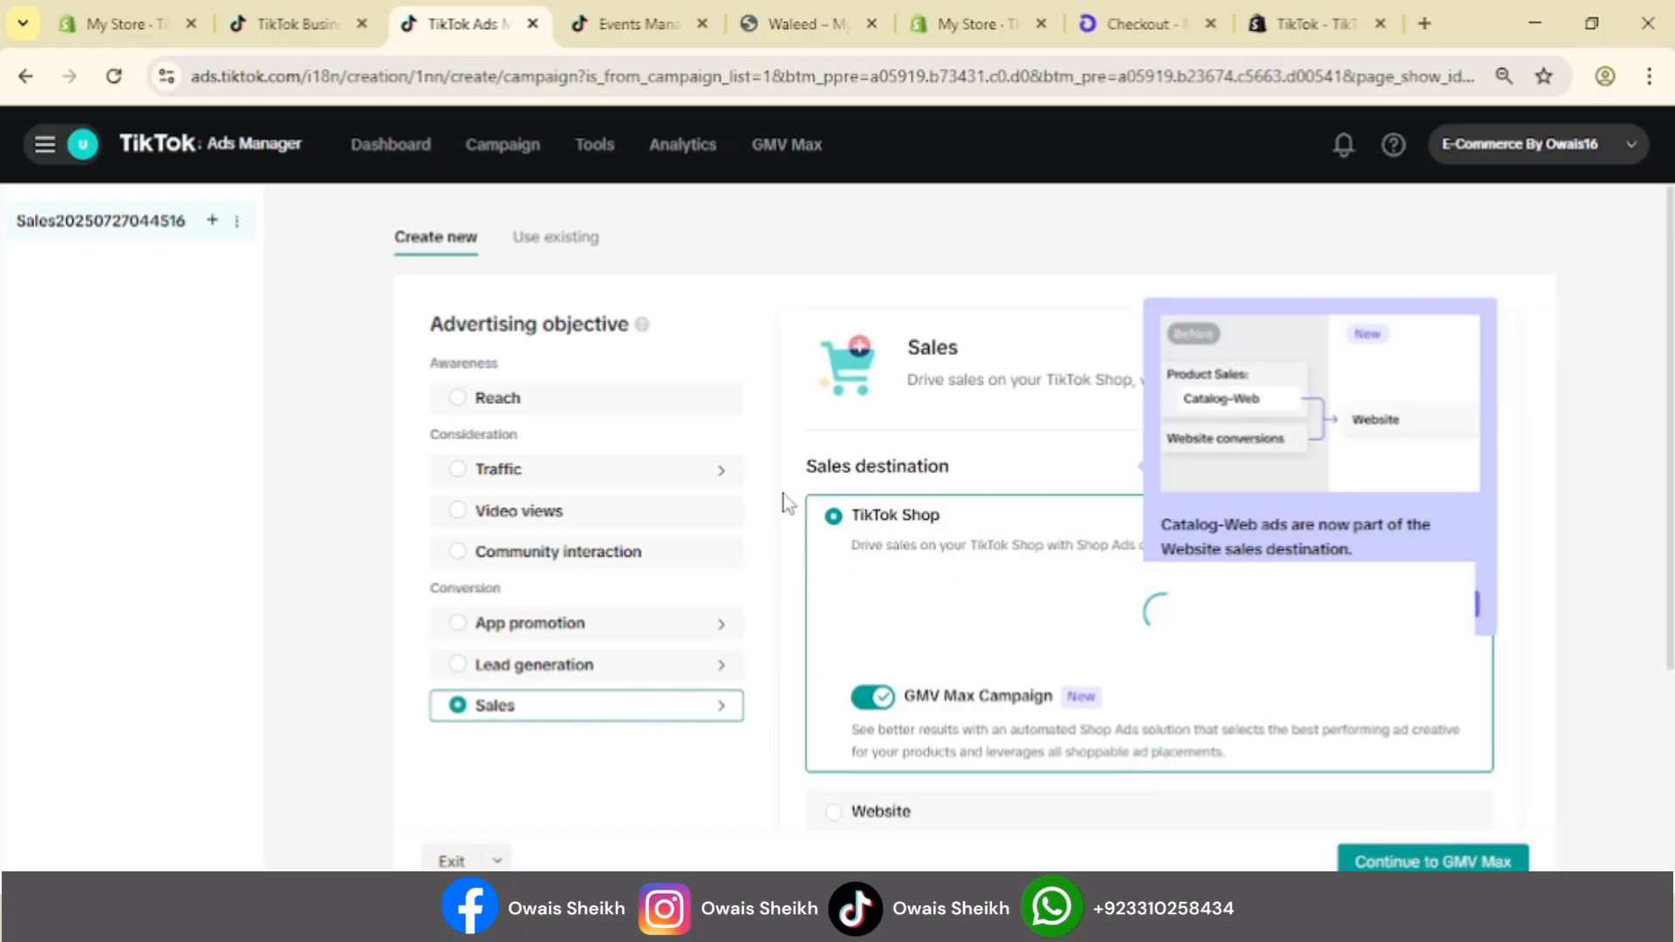
{"action": "scroll", "coordinate": [788, 503], "scroll_direction": "down", "scroll_amount": 2}
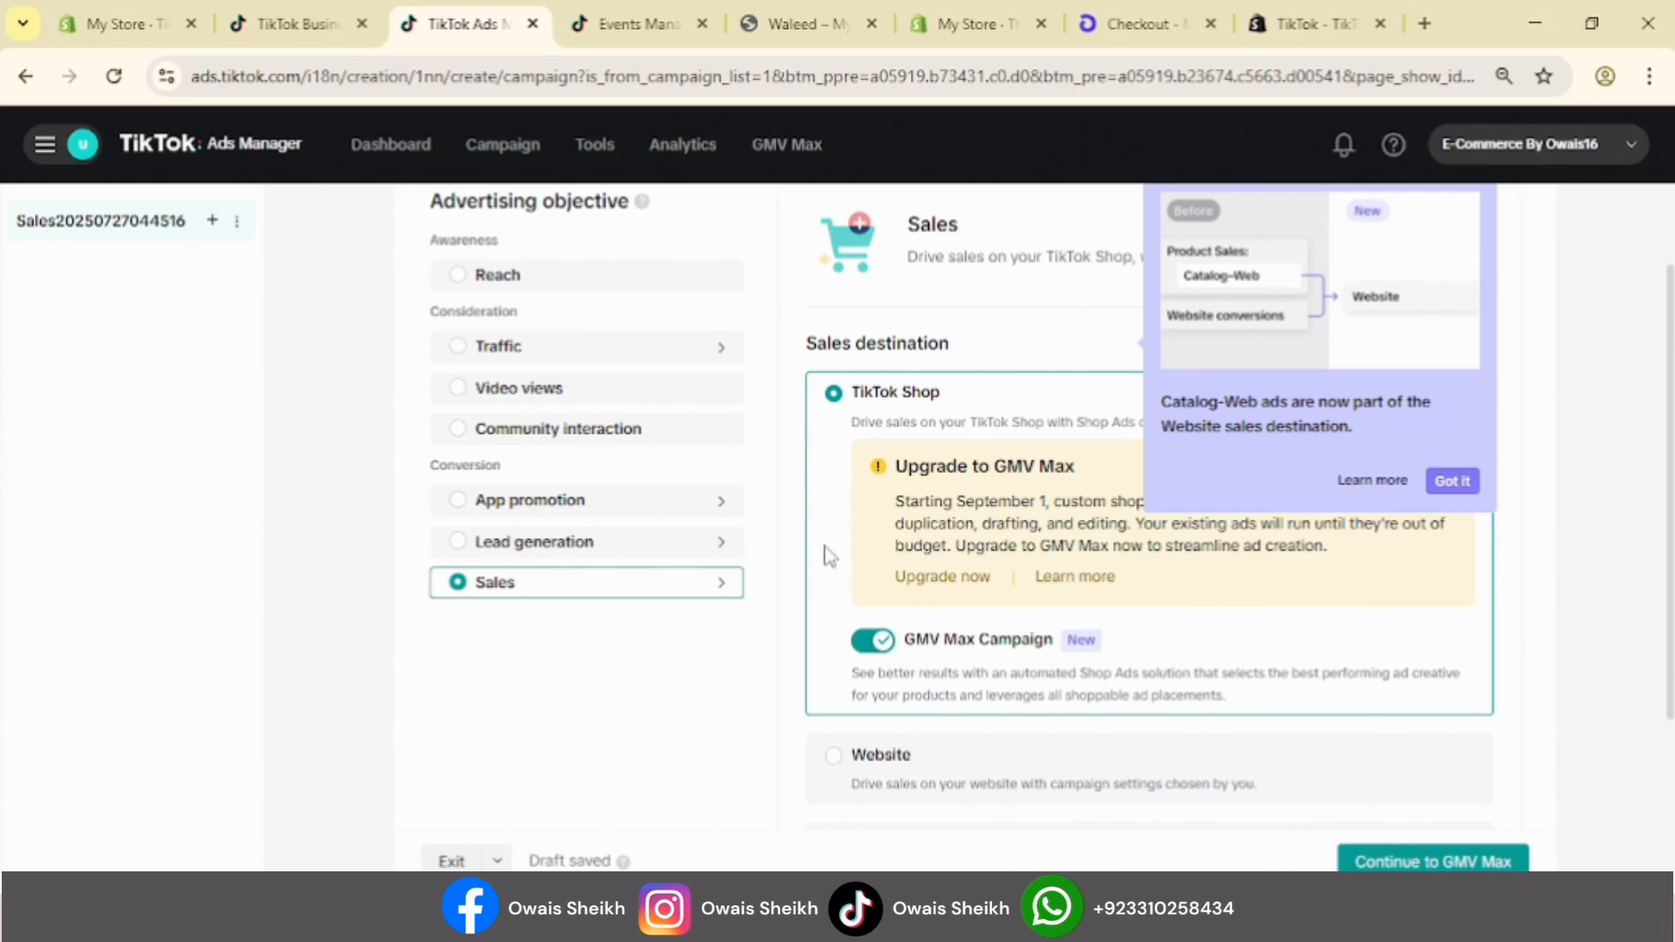
{"action": "scroll", "coordinate": [898, 567], "scroll_direction": "down", "scroll_amount": 3}
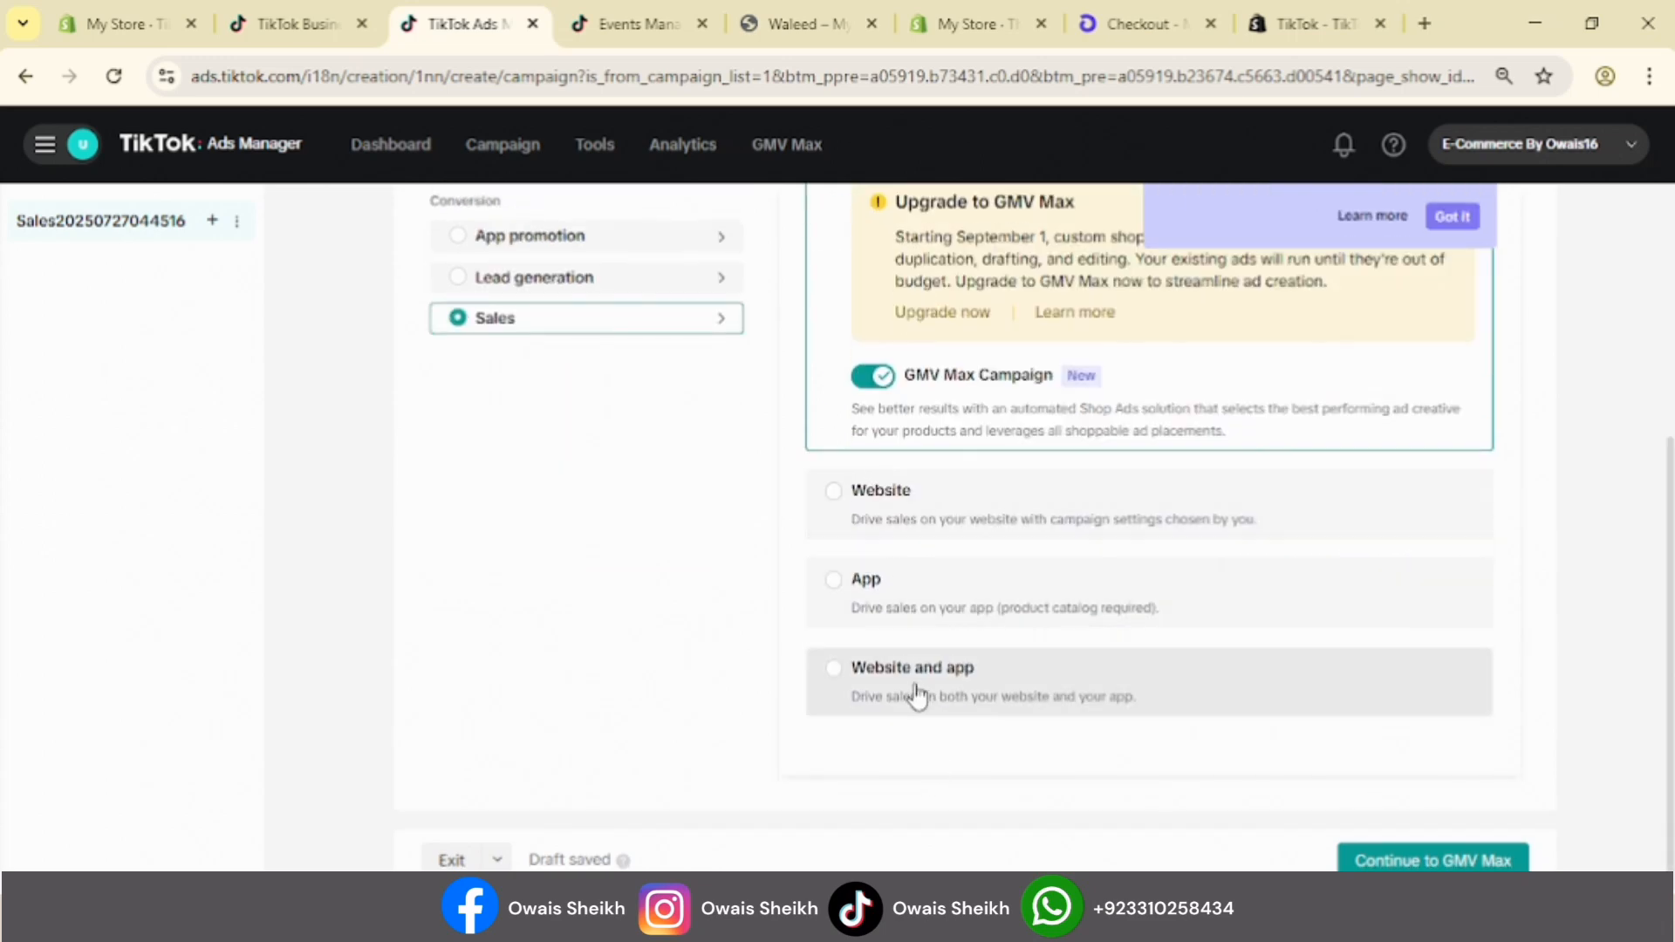
{"action": "left_click", "coordinate": [835, 493]}
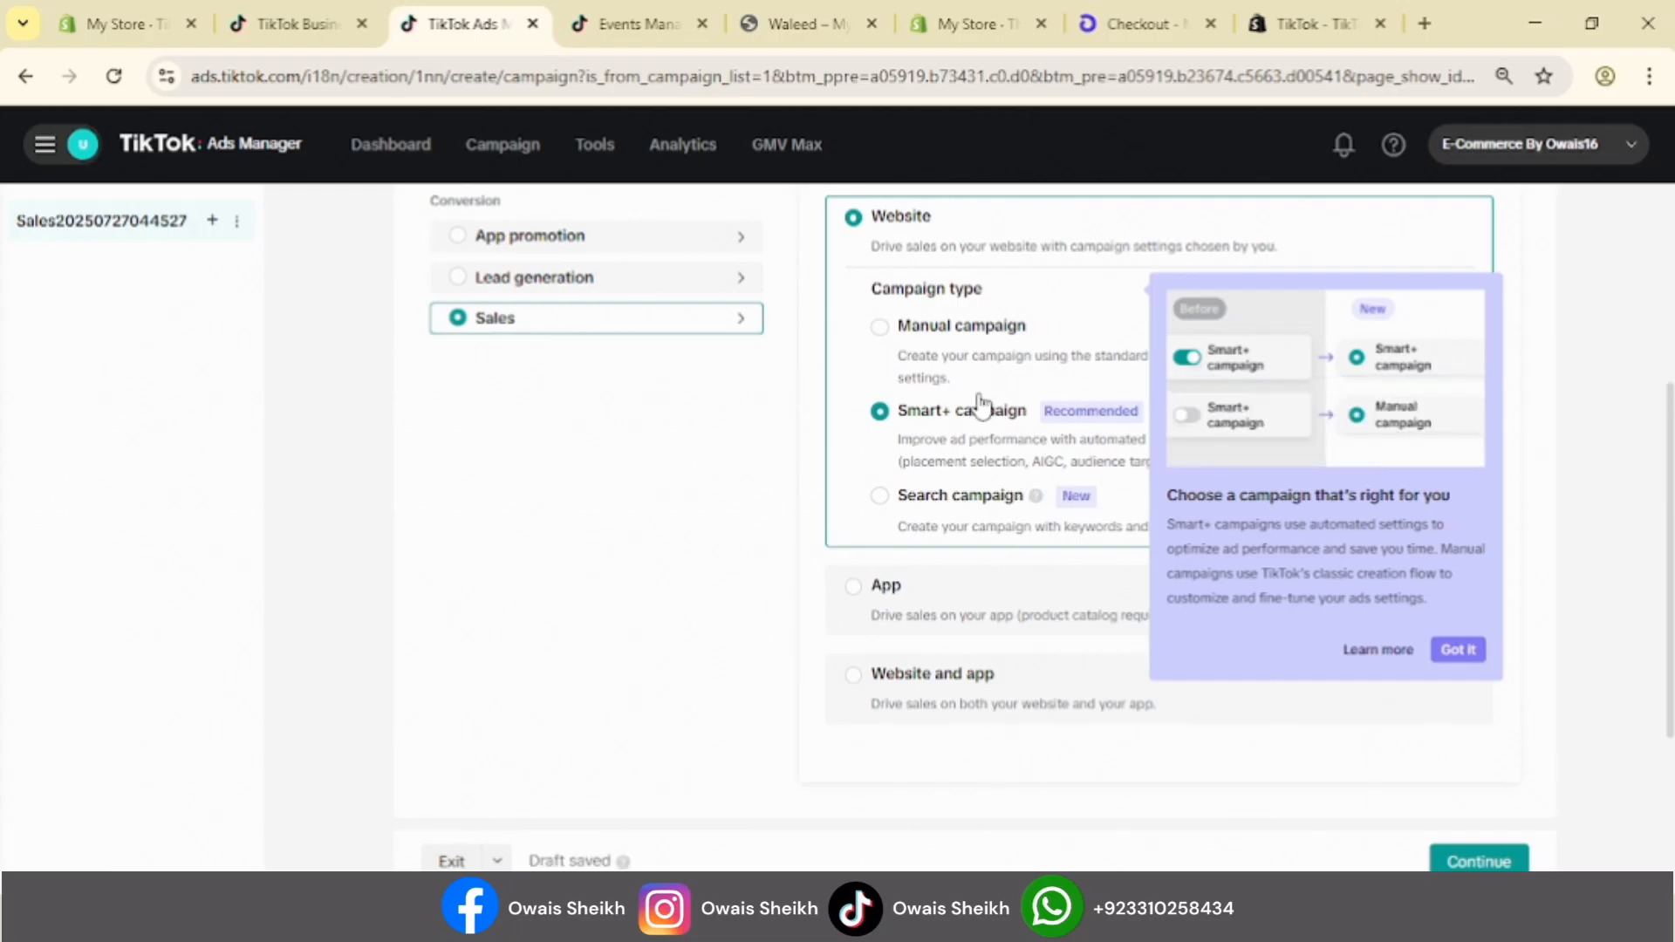
{"action": "left_click", "coordinate": [879, 328]}
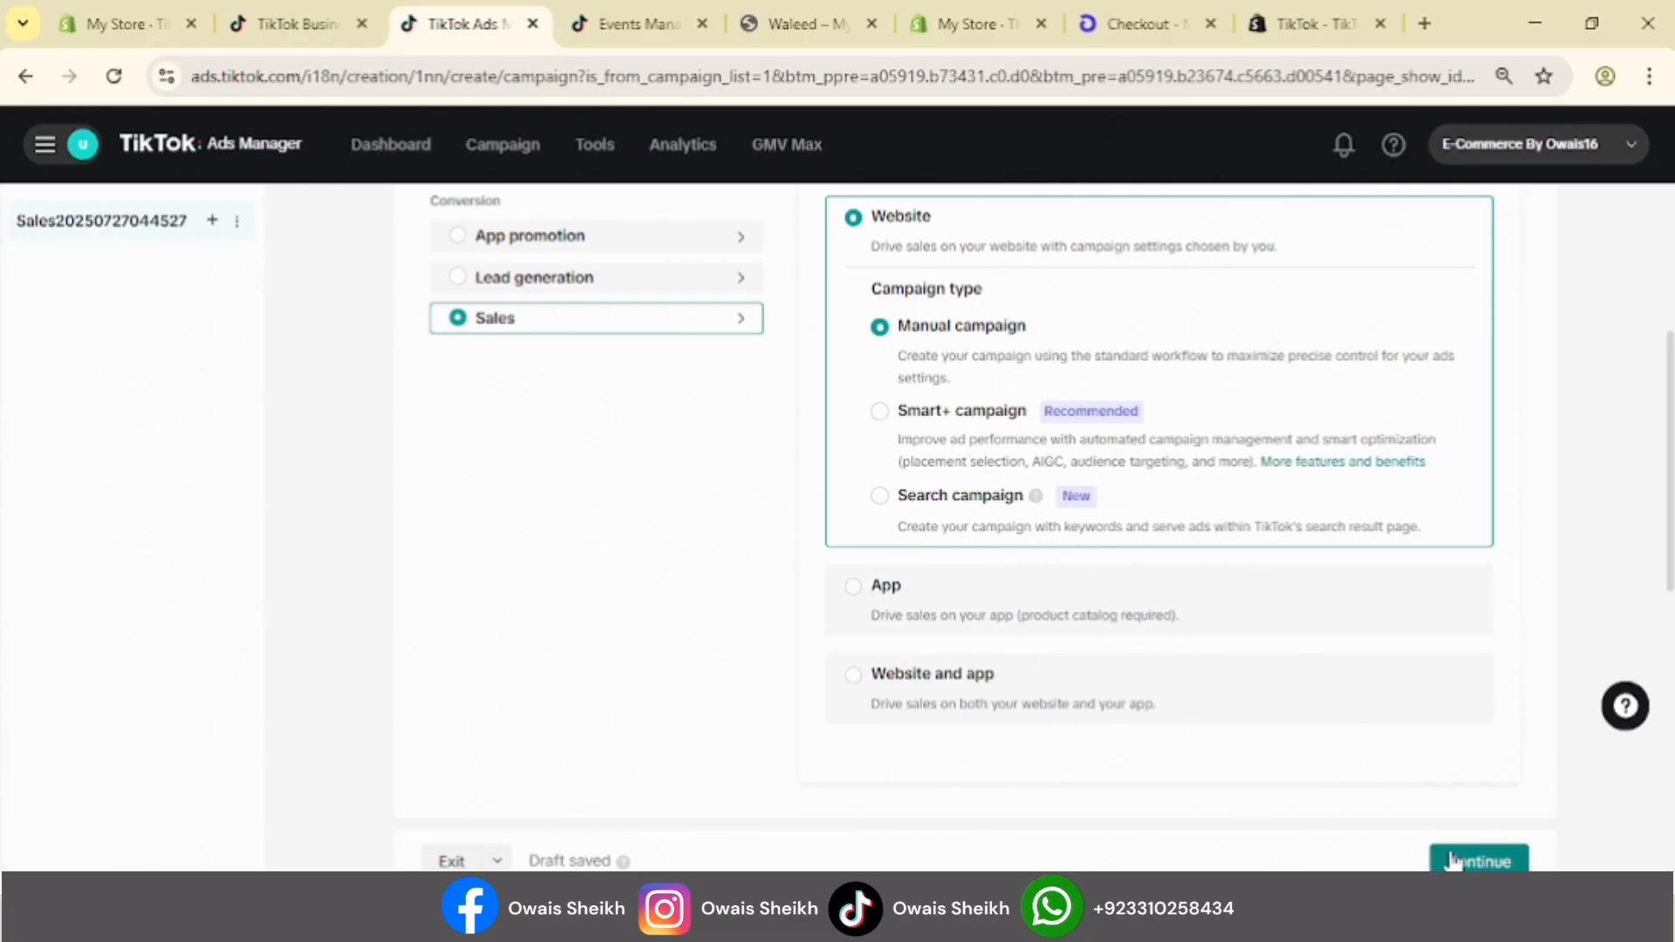
Name the campaign "testing" and continue to the ad group settings
{"action": "scroll", "coordinate": [1003, 495], "scroll_direction": "down", "scroll_amount": 5}
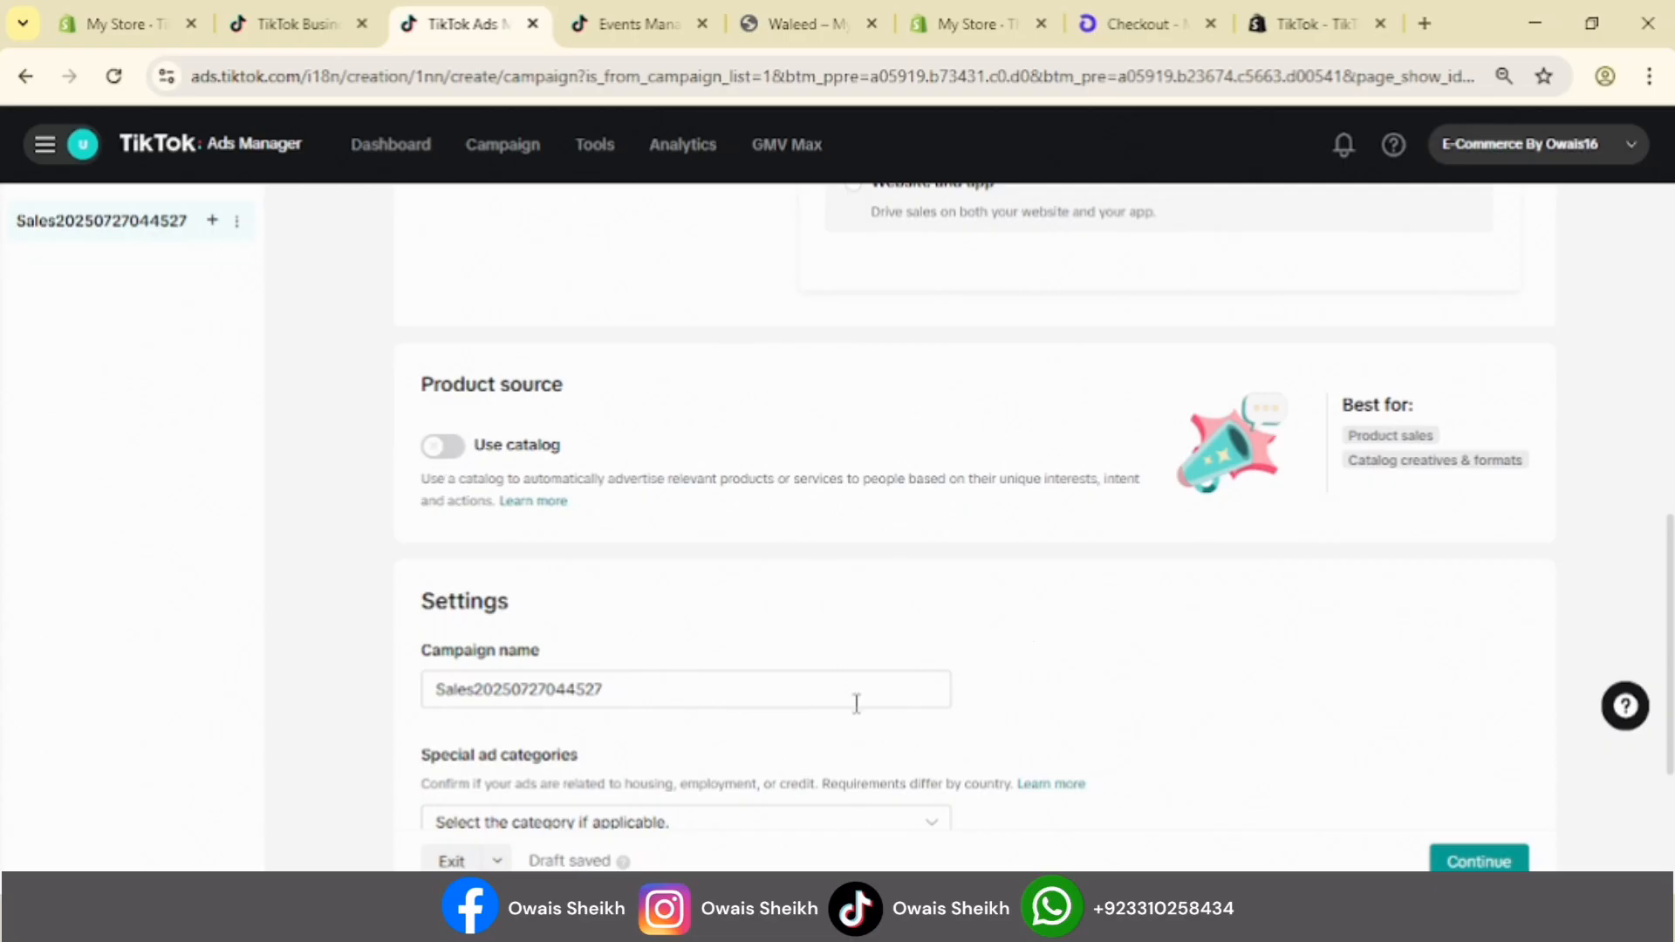
{"action": "left_click", "coordinate": [639, 692]}
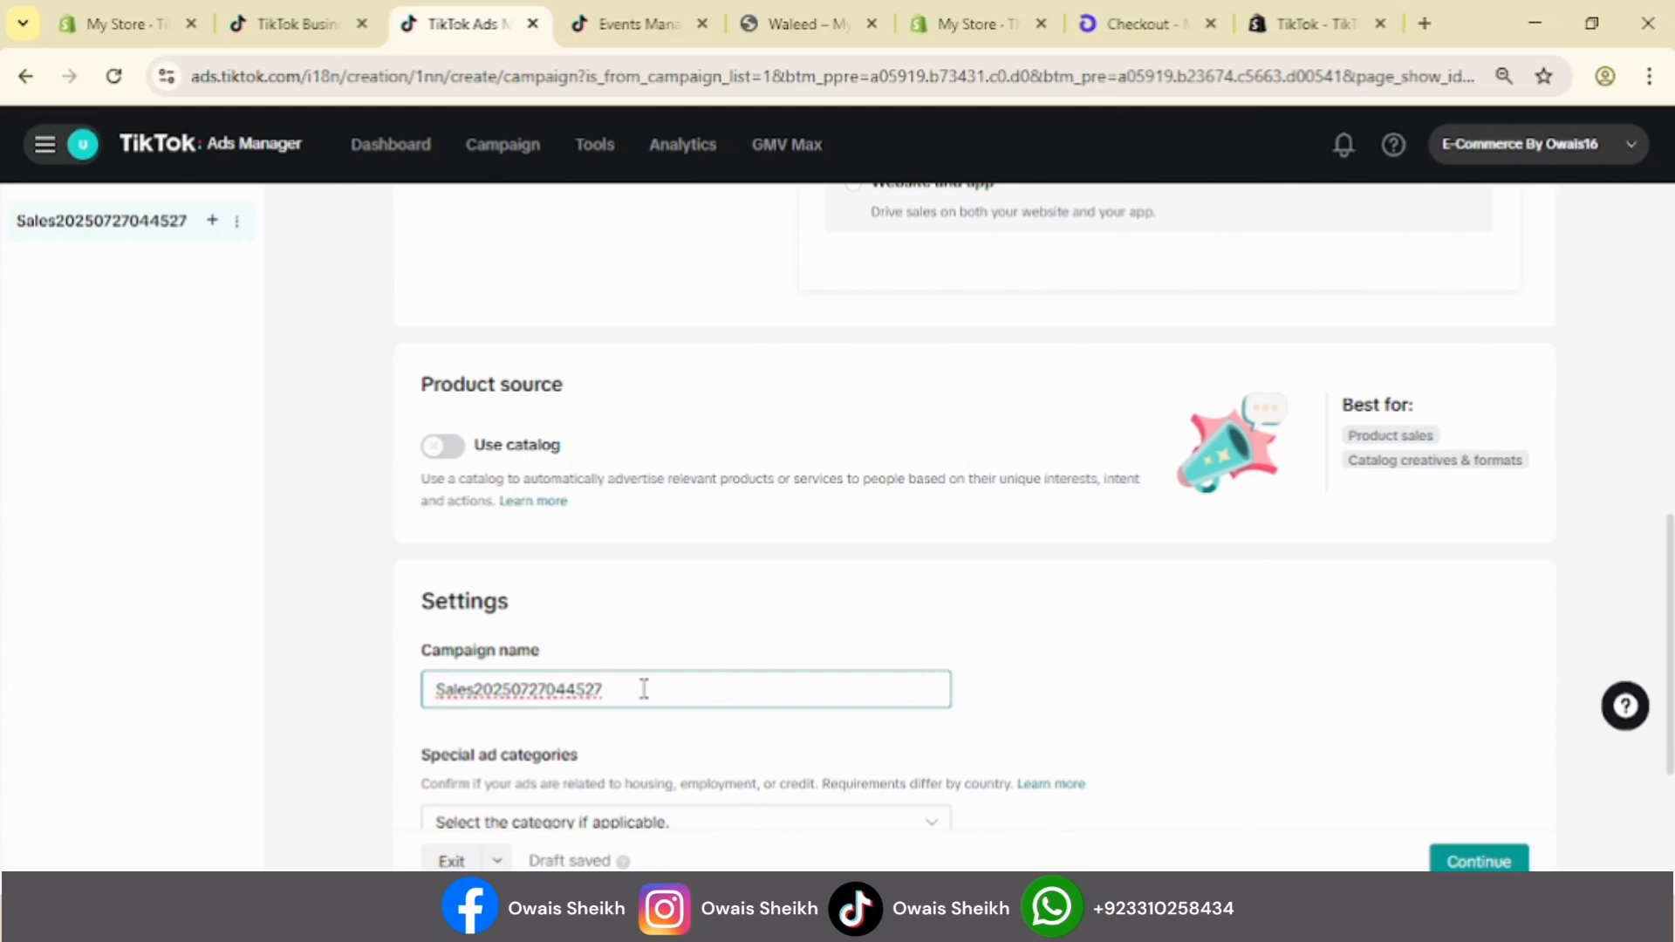
{"action": "key", "text": "BackSpace"}
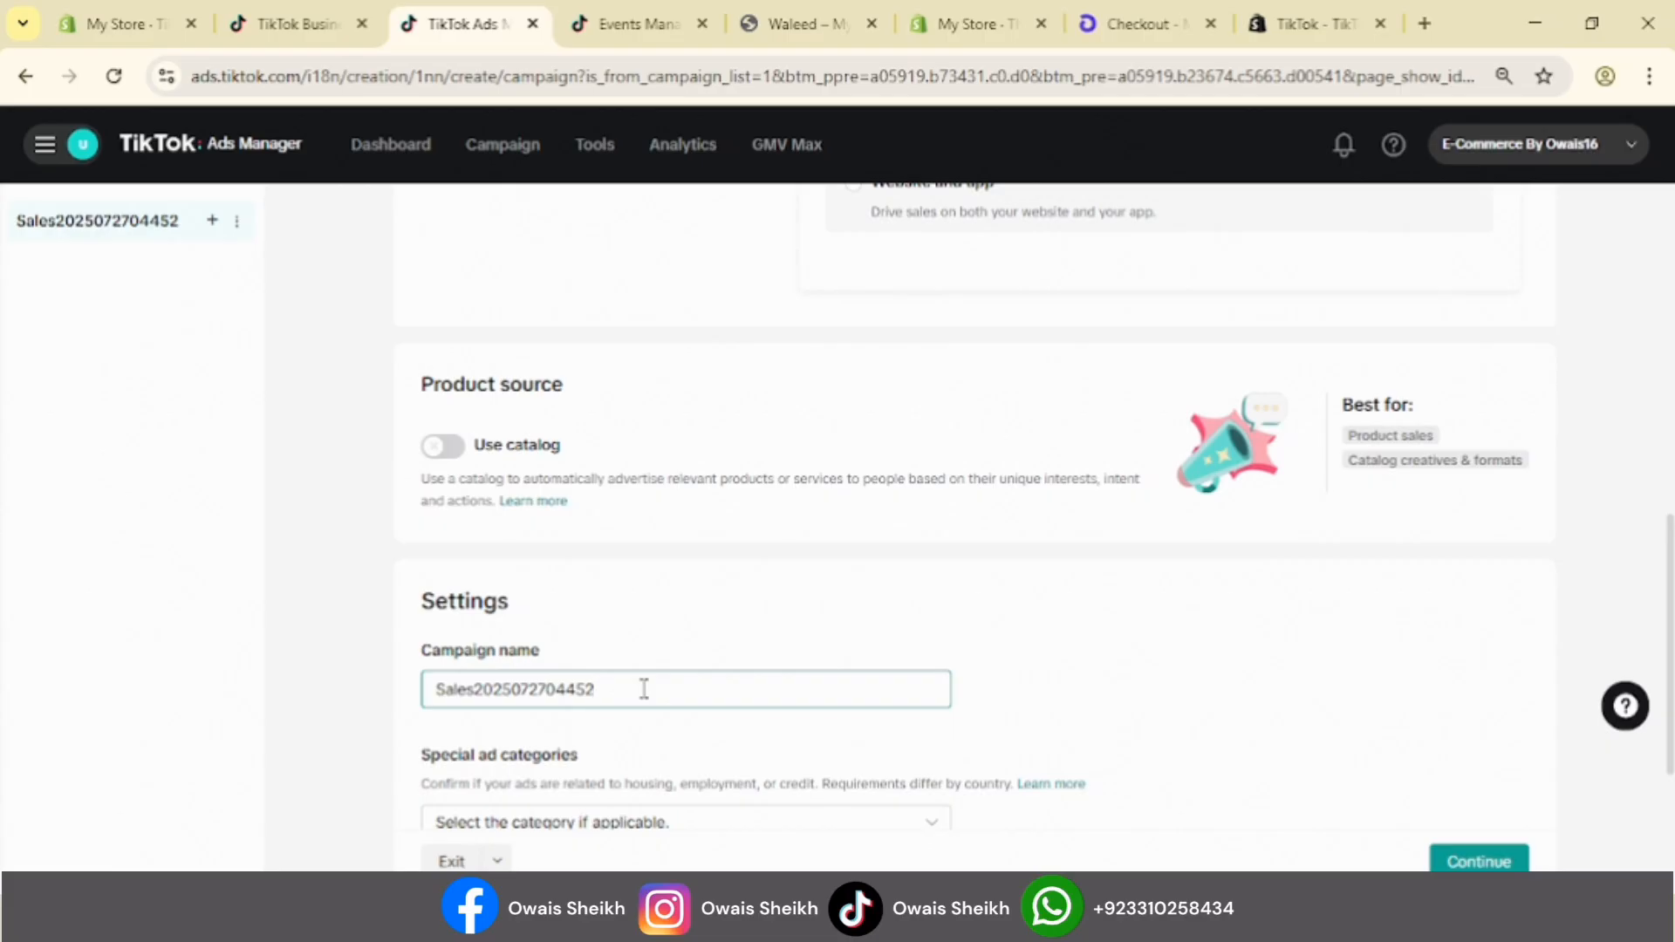
{"action": "key", "text": "BackSpace"}
{"action": "key", "text": "BackSpace"}
{"action": "key", "text": "BackSpace"}
{"action": "key", "text": "BackSpace"}
{"action": "key", "text": "BackSpace"}
{"action": "key", "text": "BackSpace"}
{"action": "key", "text": "BackSpace"}
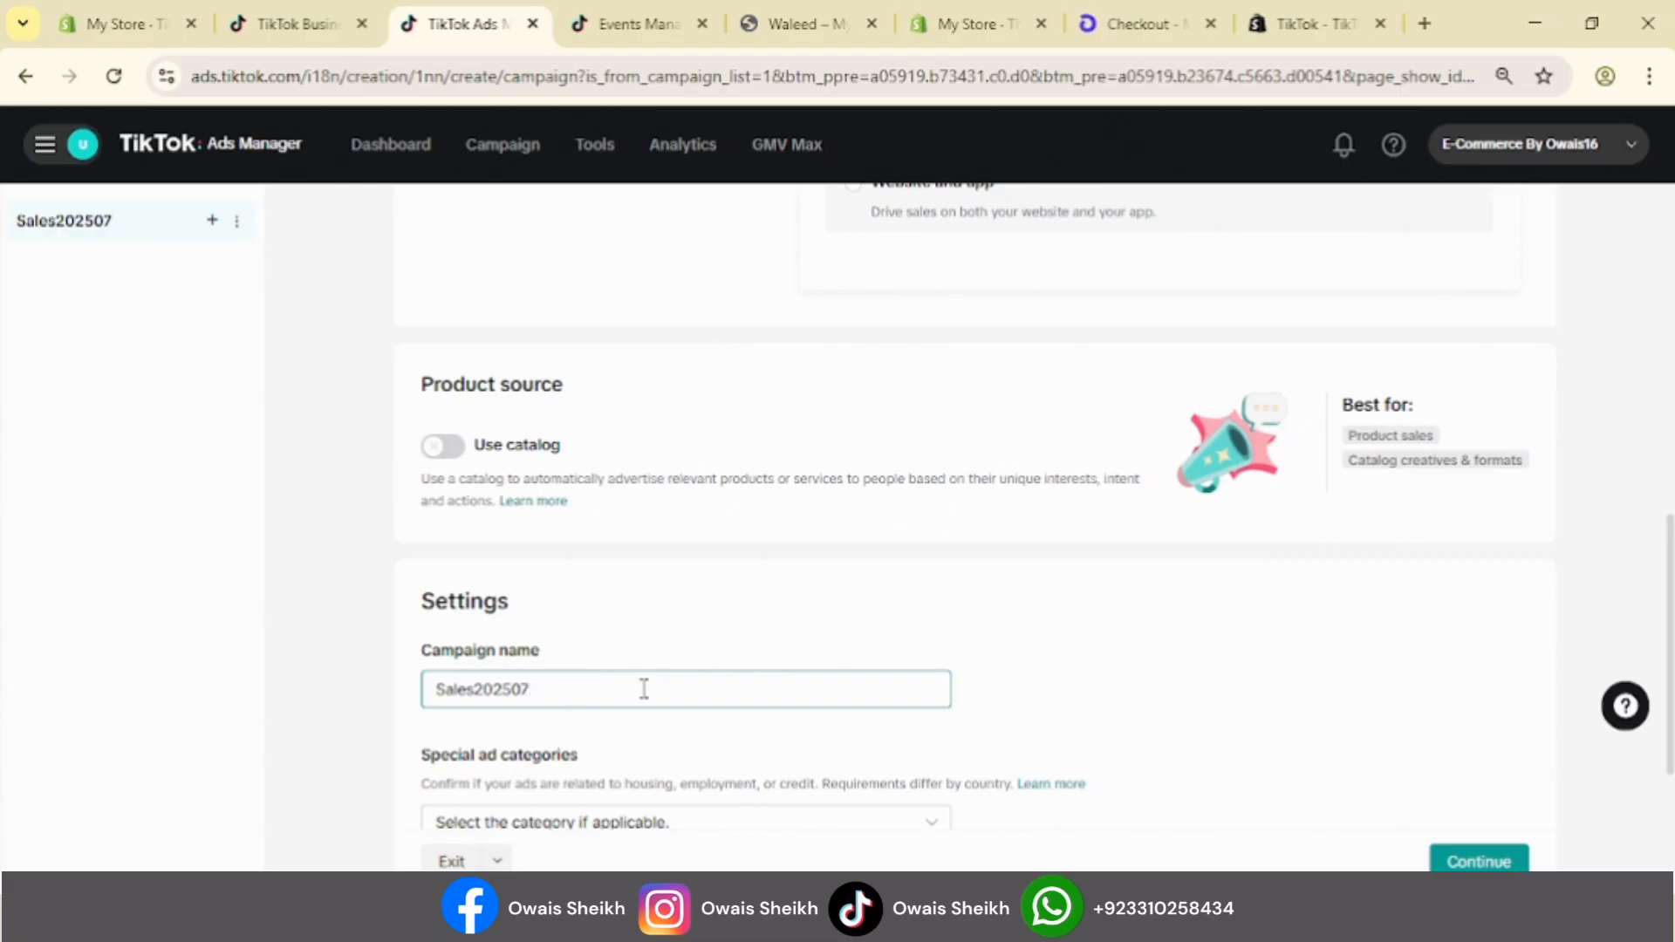
{"action": "key", "text": "BackSpace"}
{"action": "key", "text": "BackSpace"}
{"action": "key", "text": "BackSpace"}
{"action": "key", "text": "BackSpace"}
{"action": "key", "text": "BackSpace"}
{"action": "key", "text": "BackSpace"}
{"action": "key", "text": "BackSpace"}
{"action": "key", "text": "BackSpace"}
{"action": "key", "text": "BackSpace"}
{"action": "key", "text": "BackSpace"}
{"action": "key", "text": "BackSpace"}
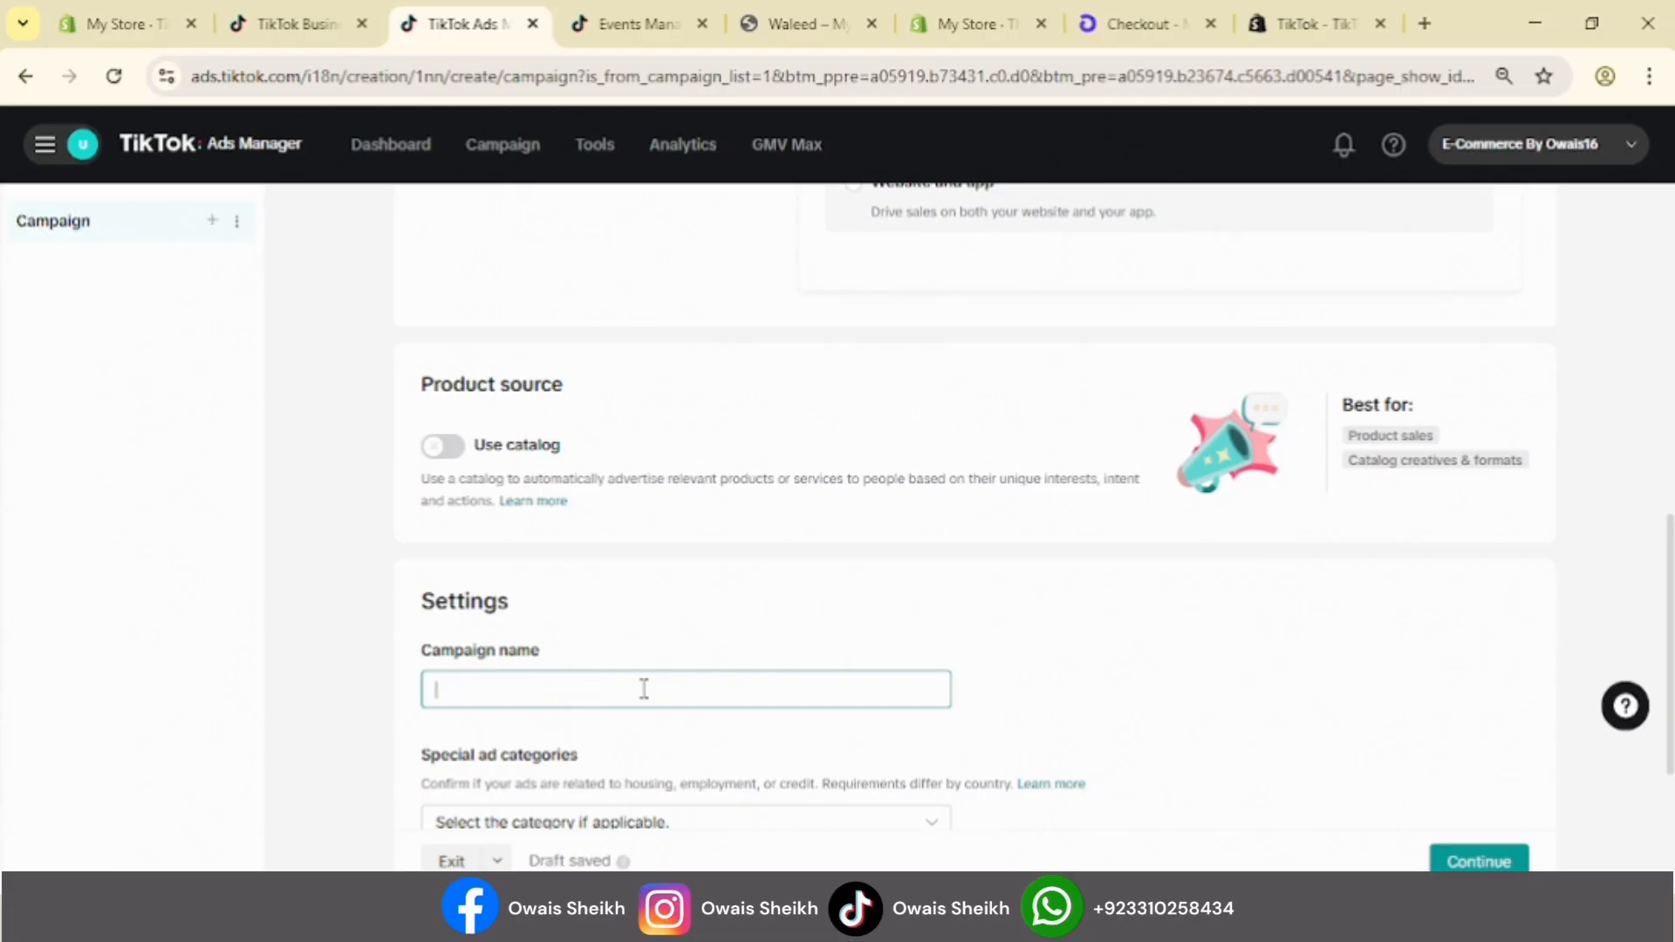
{"action": "type", "text": "test"}
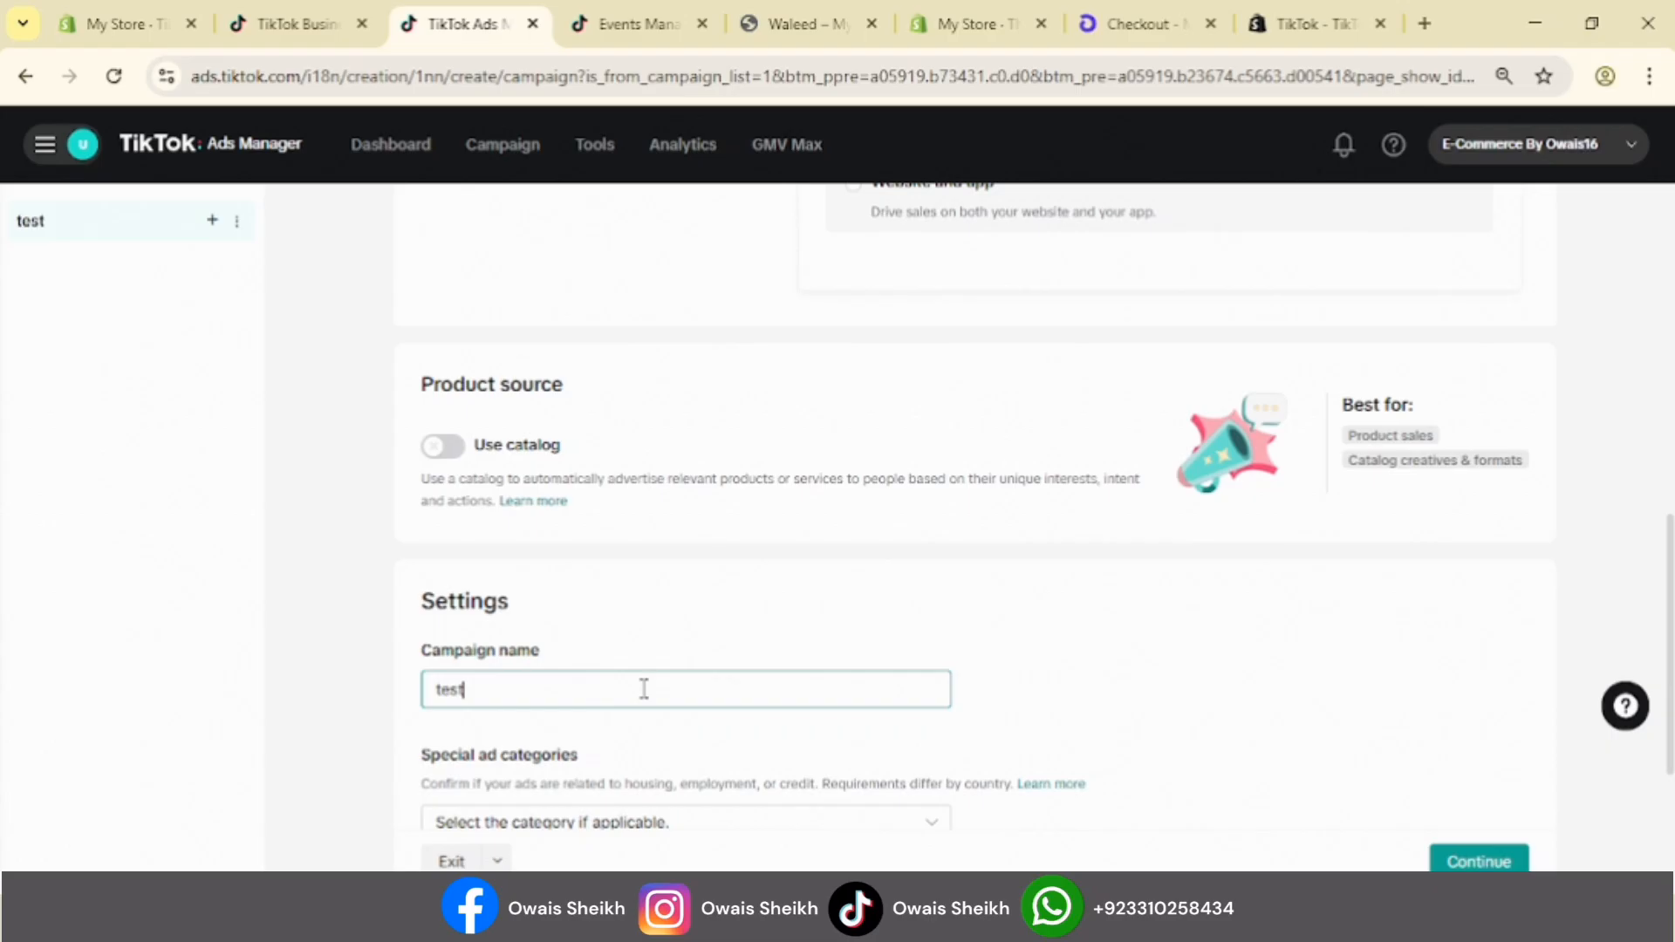
{"action": "type", "text": "ing"}
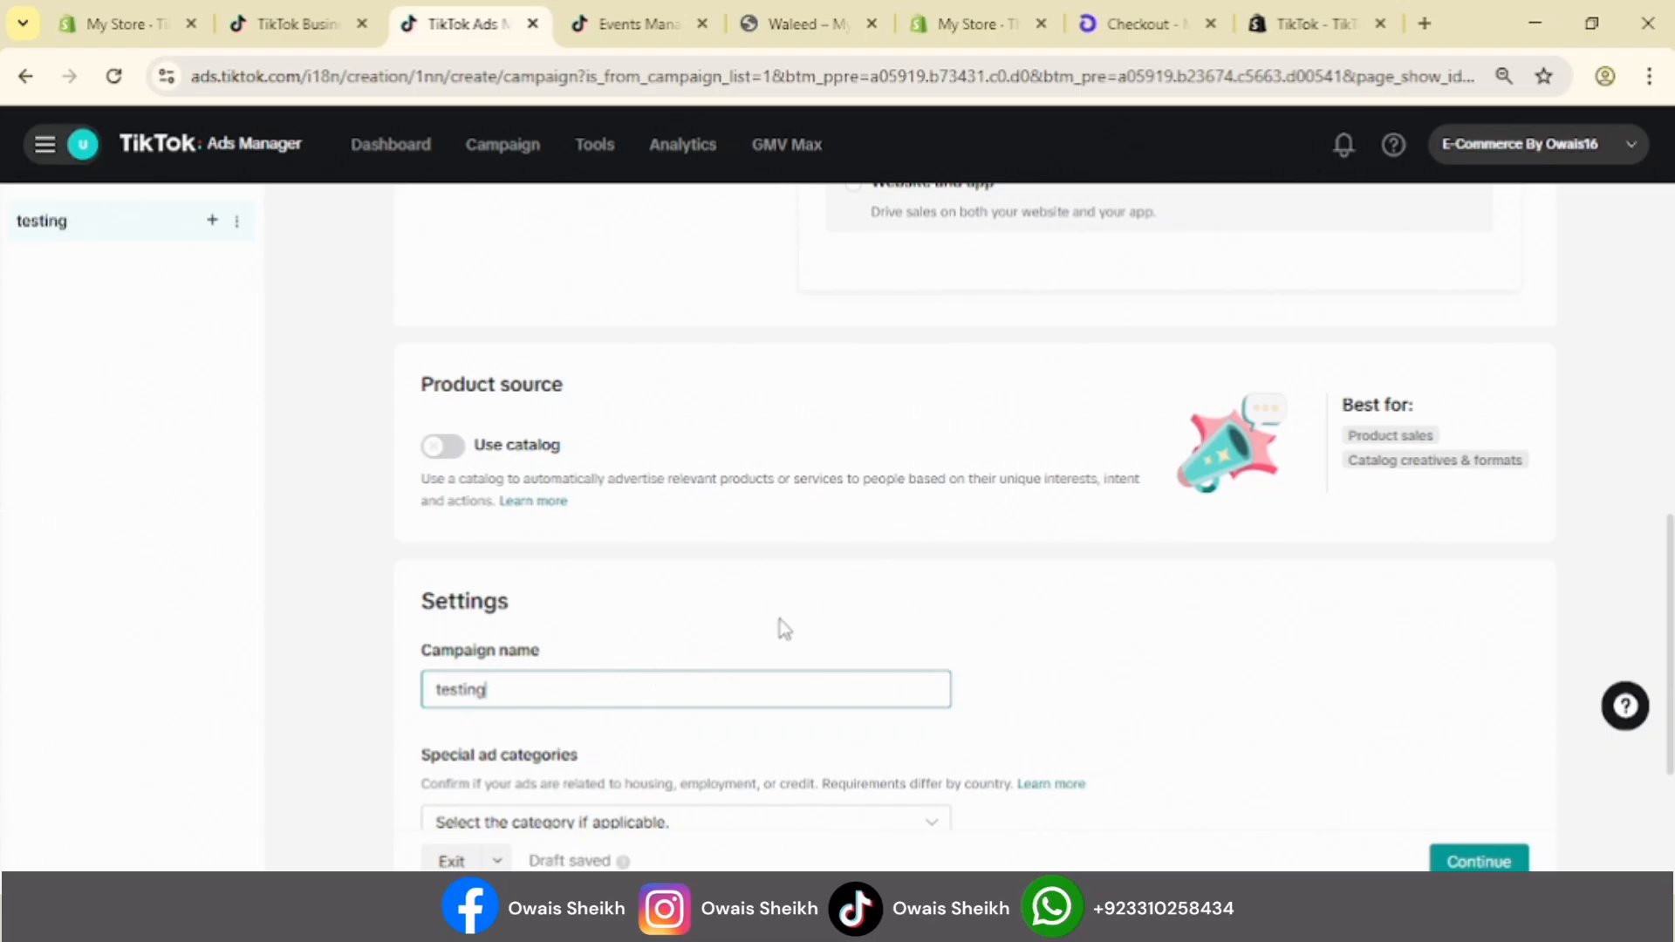
{"action": "left_click", "coordinate": [1468, 862]}
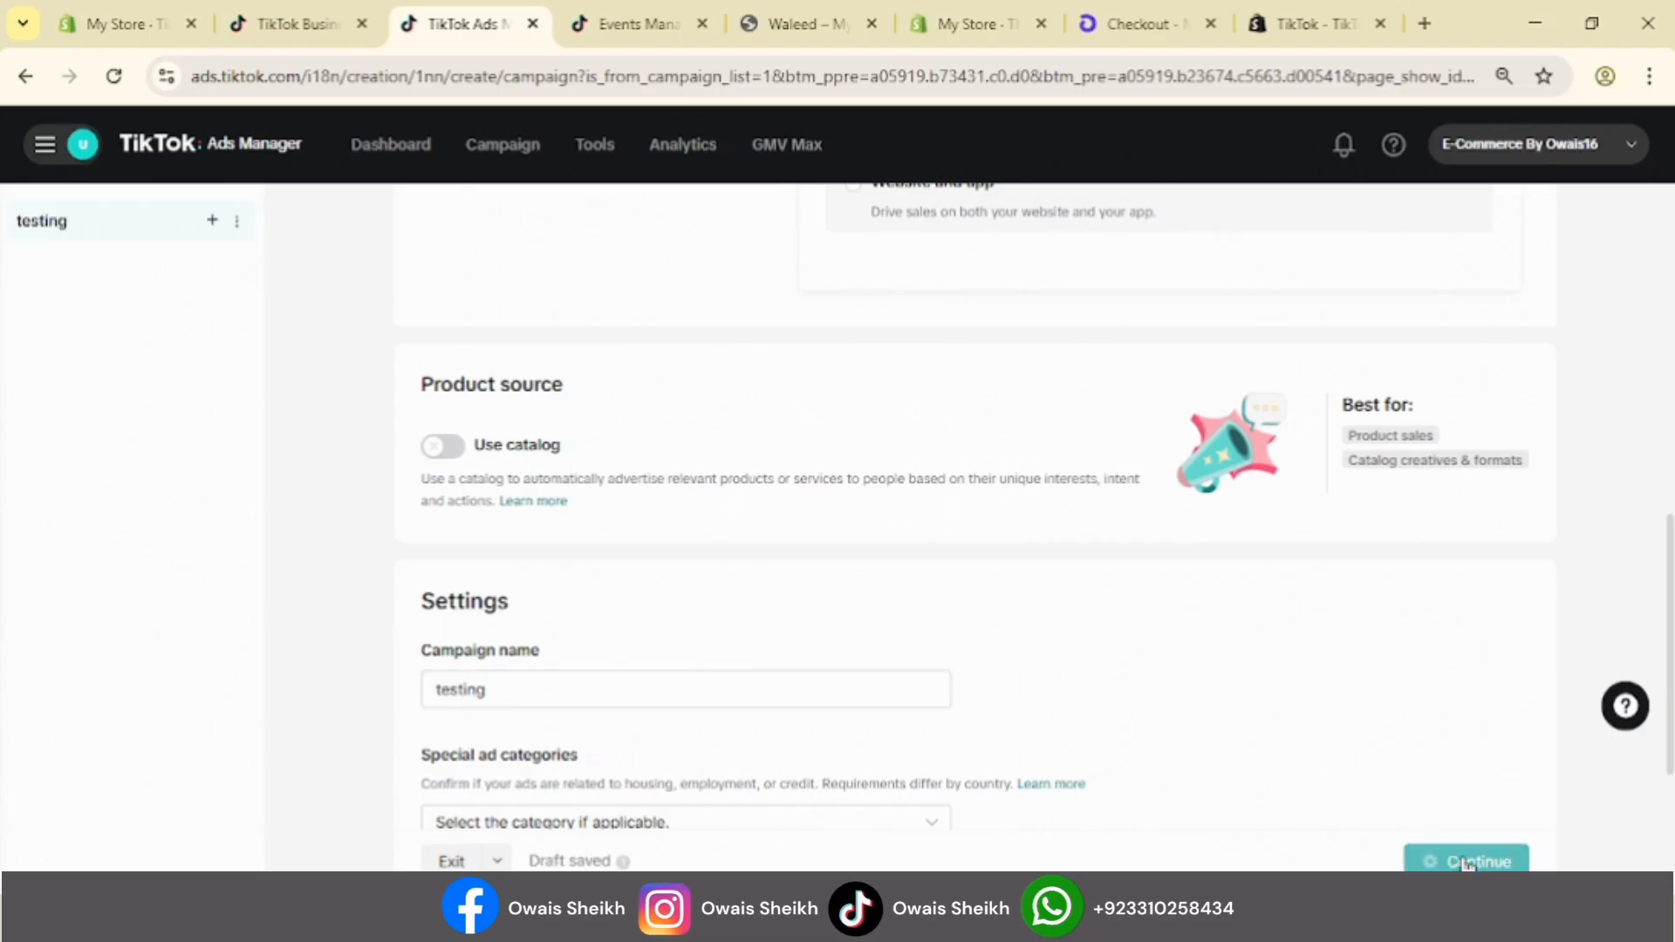
Name the ad group "testing"
{"action": "left_click", "coordinate": [587, 662]}
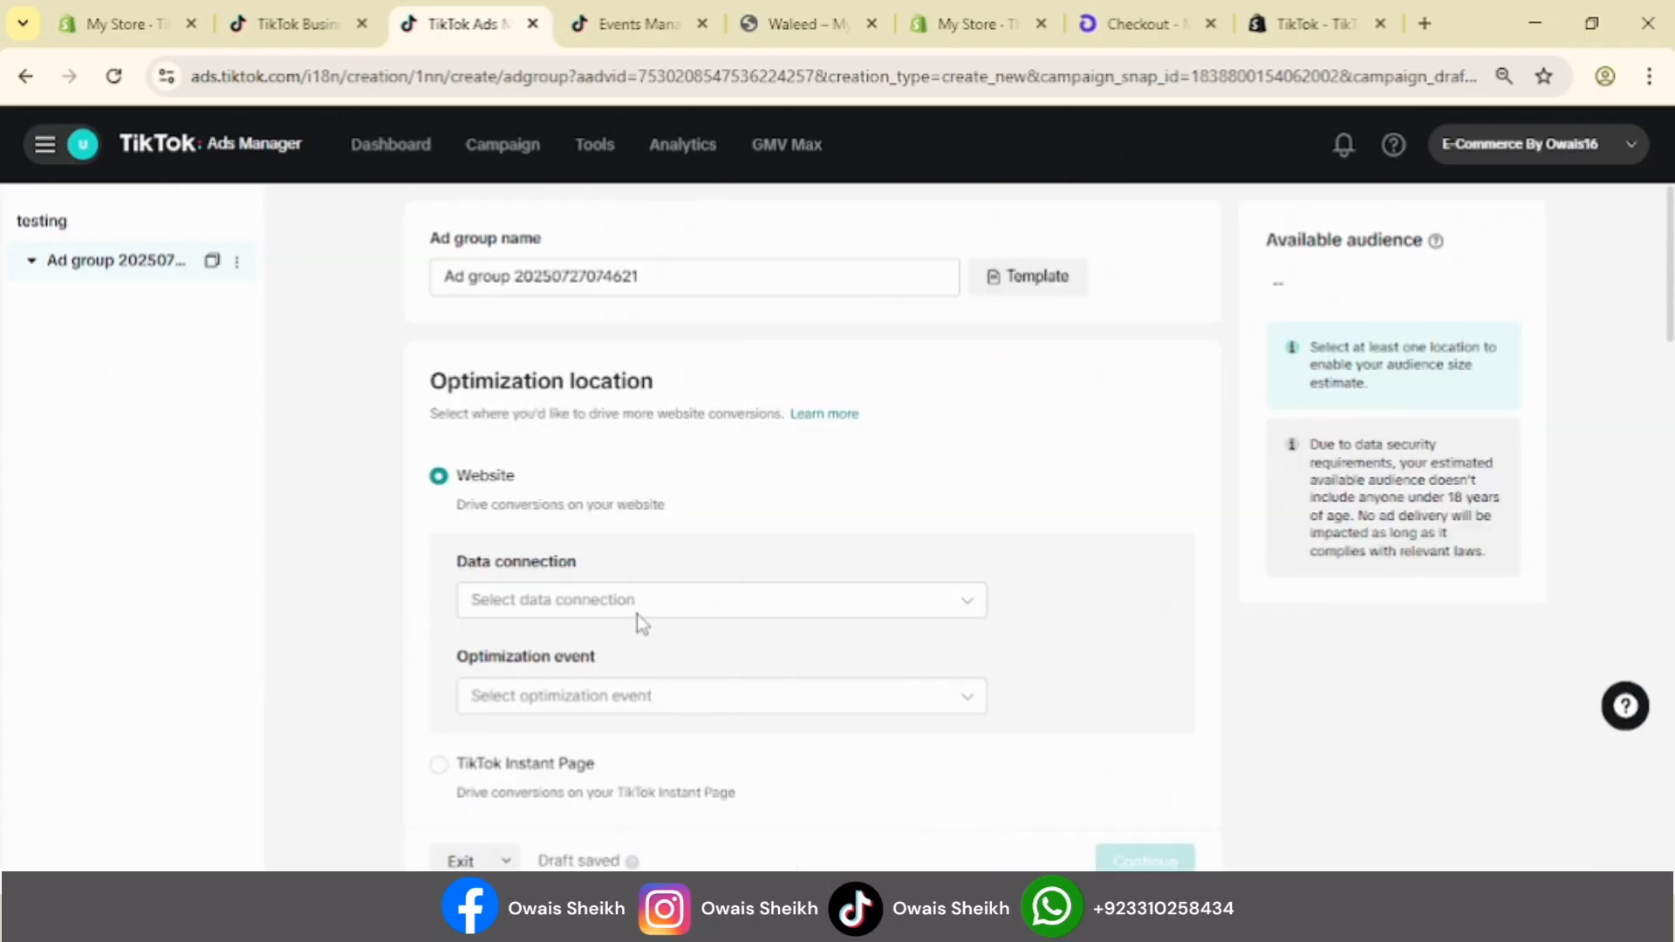
{"action": "left_click", "coordinate": [682, 281]}
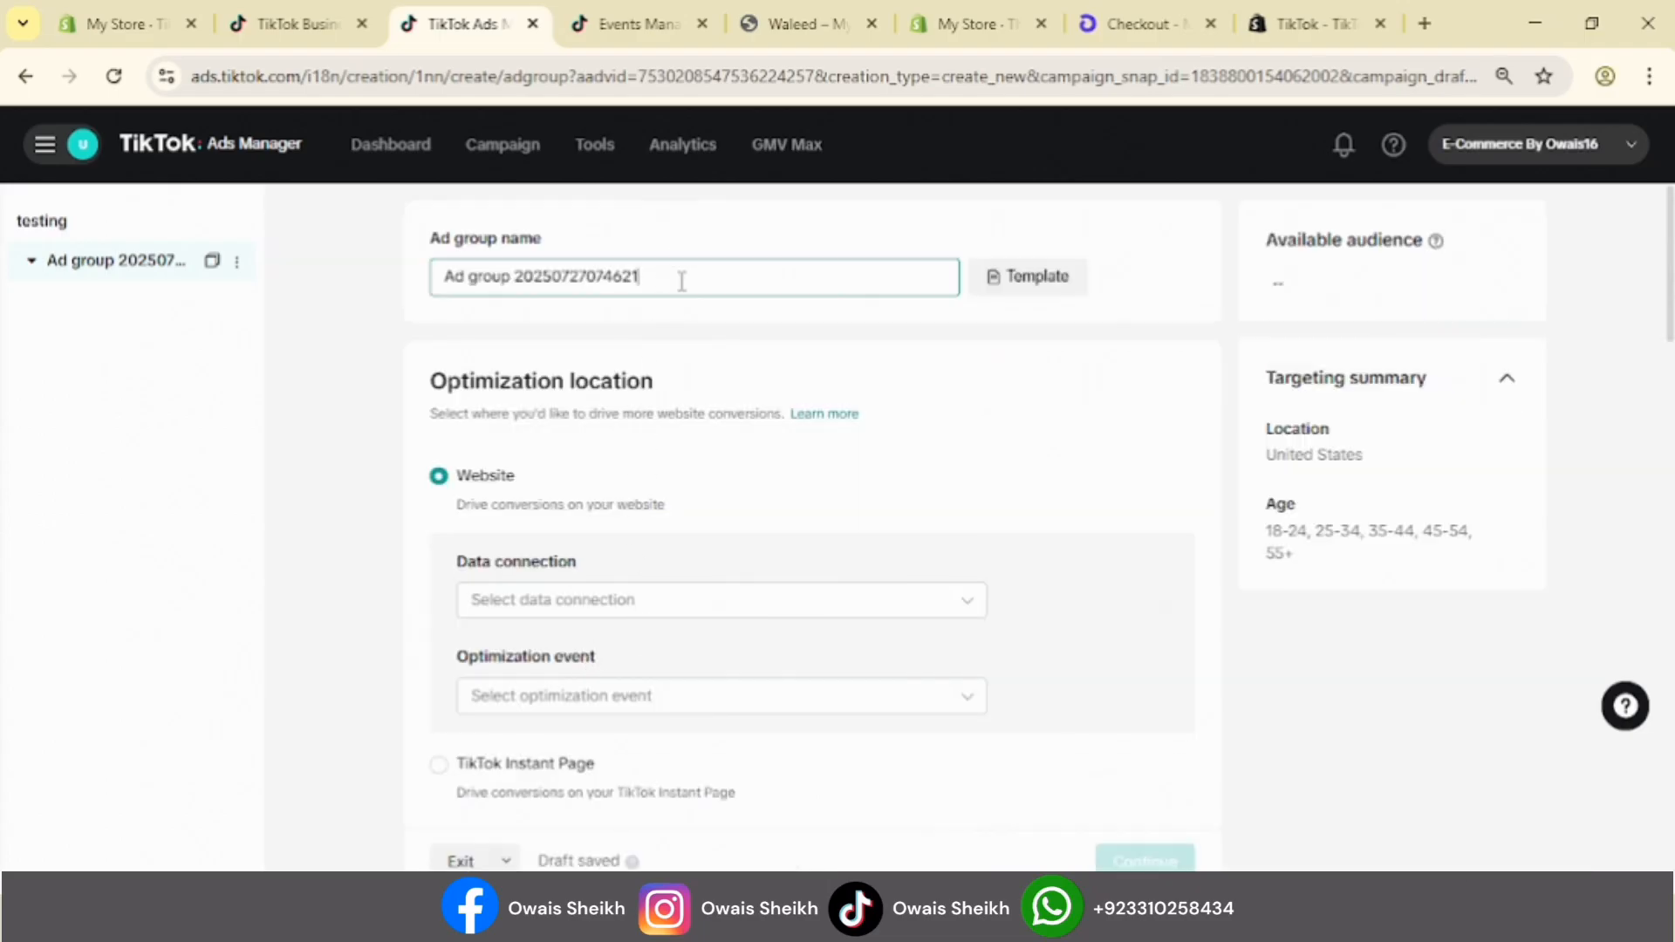
{"action": "key", "text": "BackSpace"}
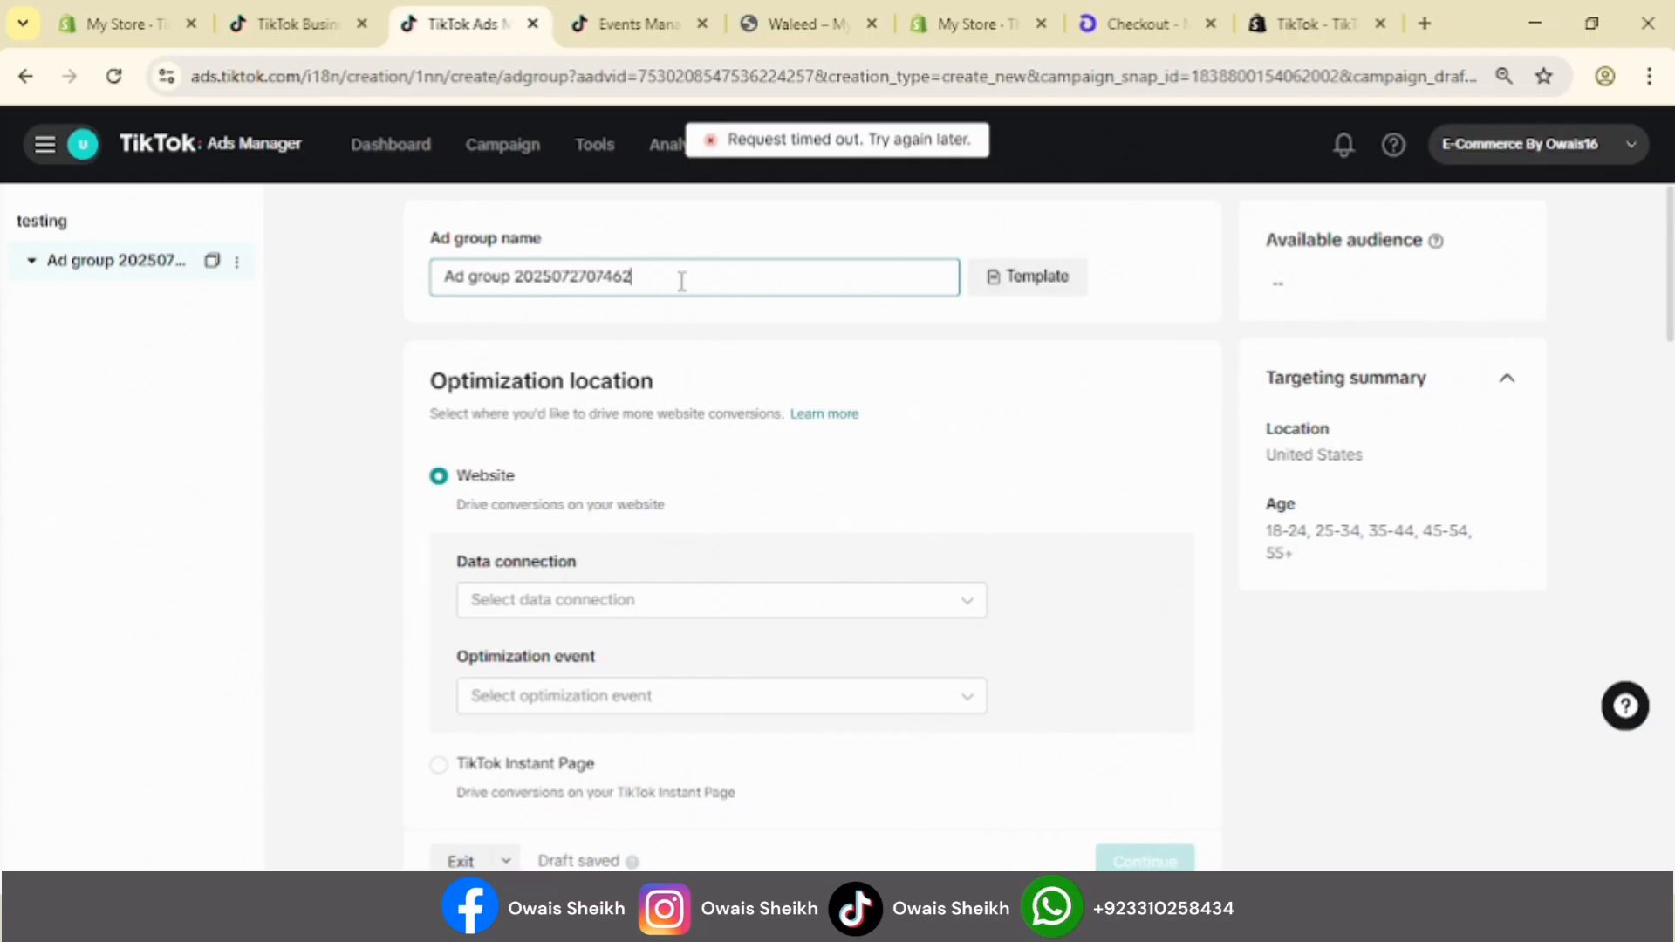
{"action": "key", "text": "ctrl+a"}
{"action": "type", "text": "t"}
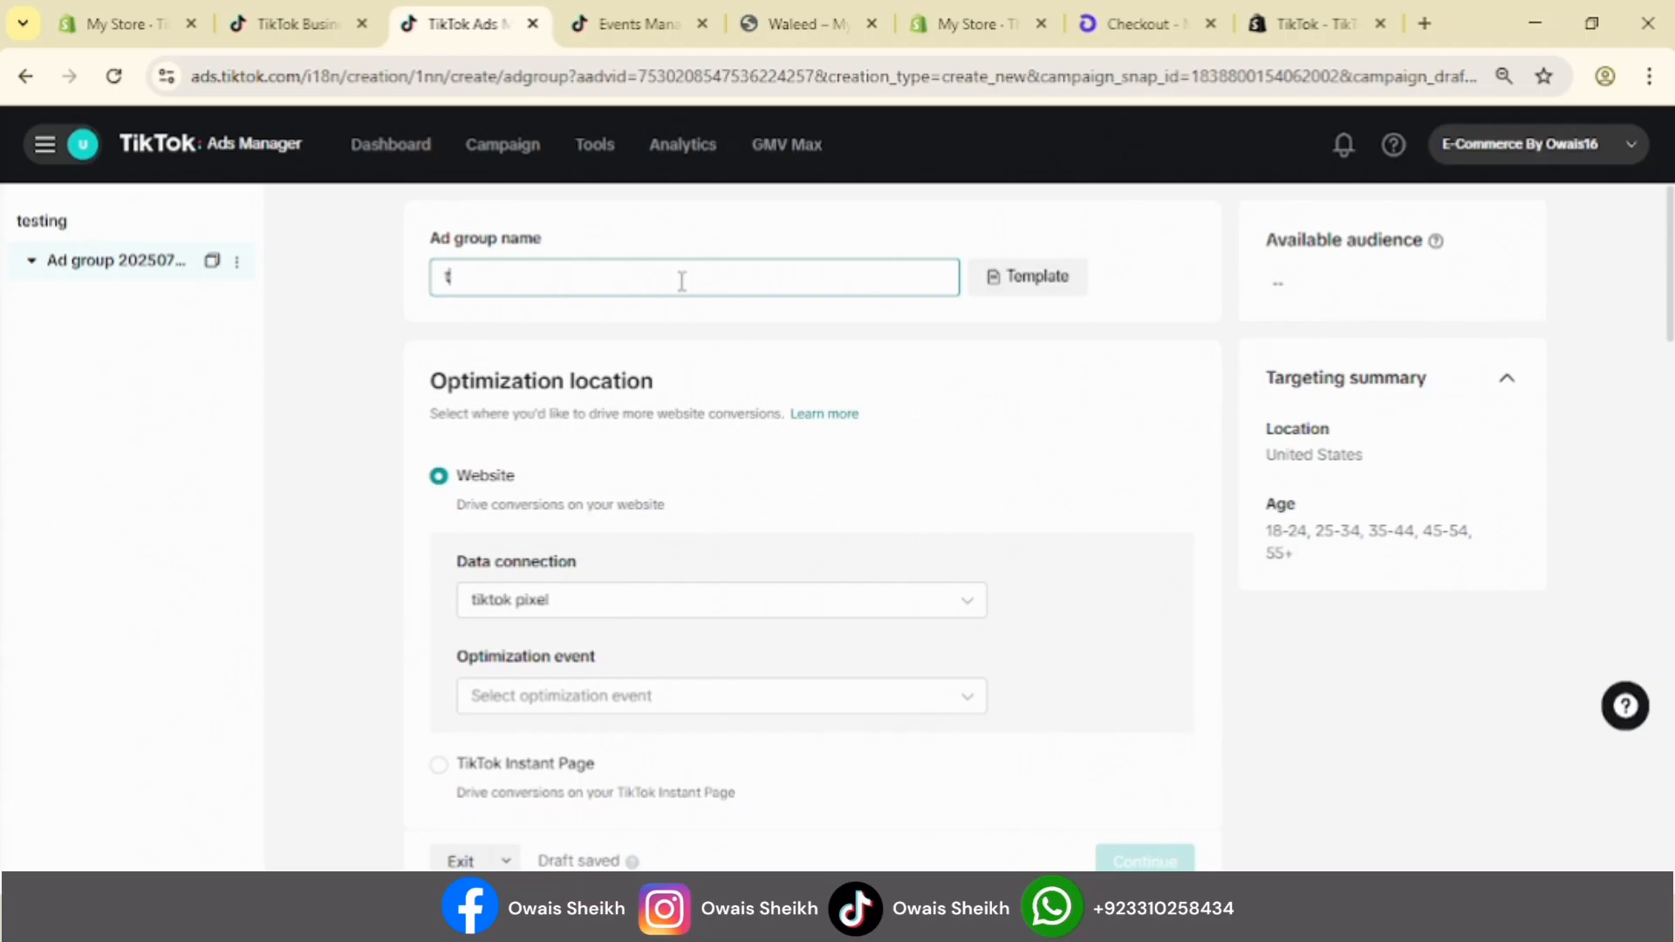
{"action": "type", "text": "esting"}
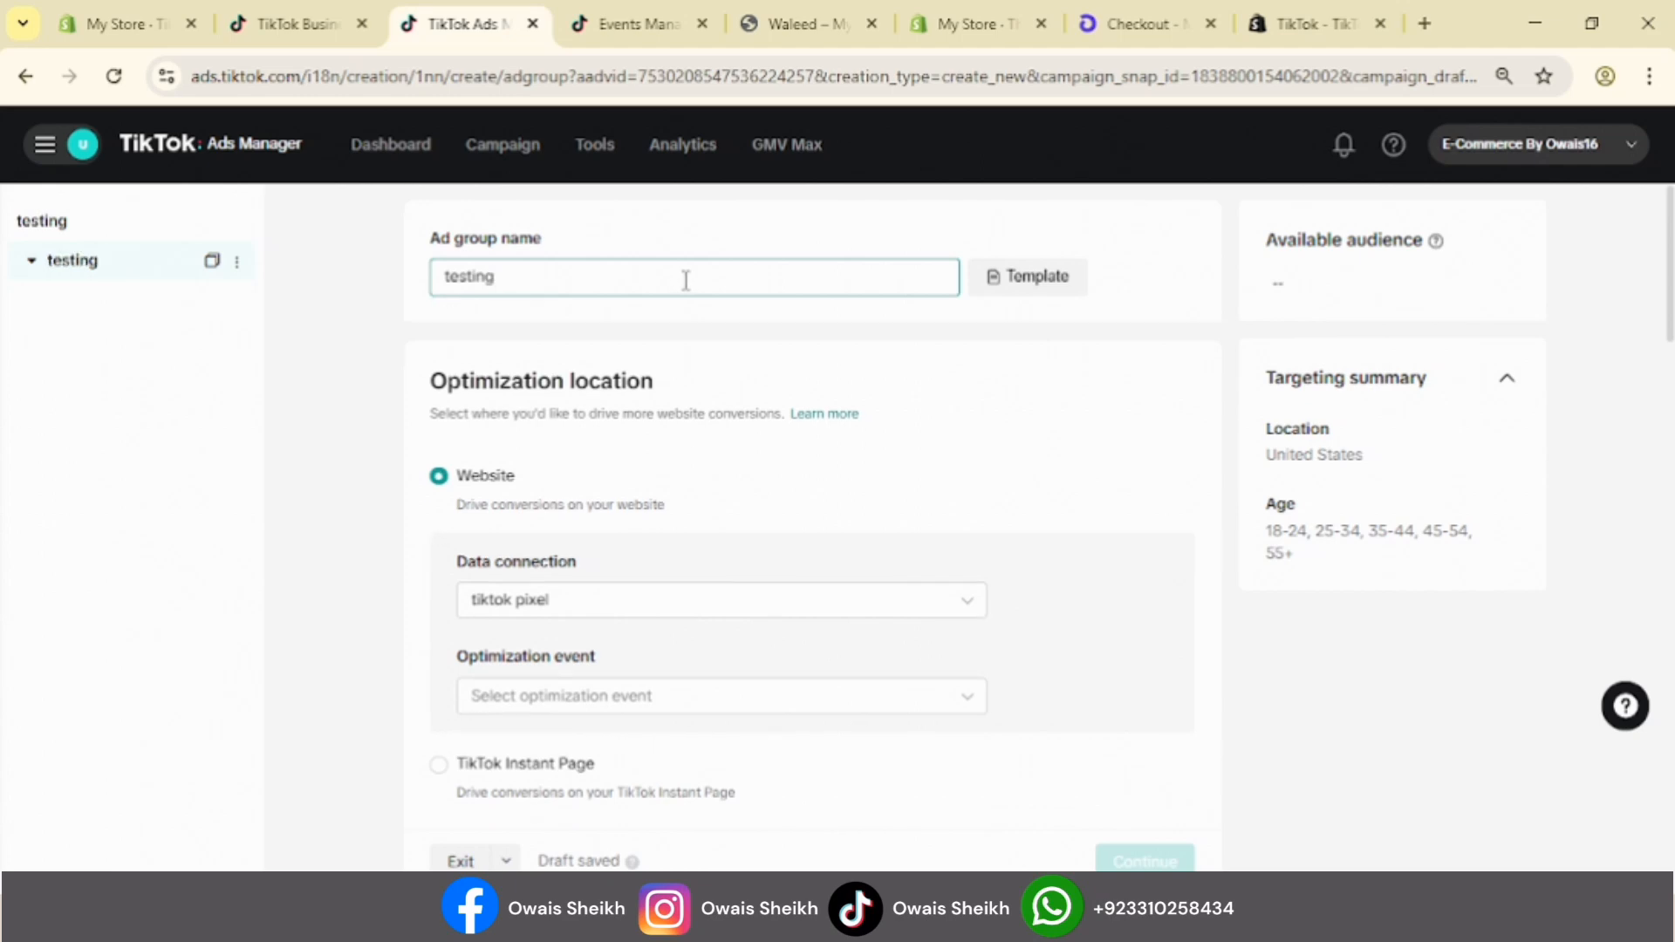
Set the website data connection to tiktok pixel and choose Add to Cart as the optimization event
{"action": "left_click", "coordinate": [725, 617]}
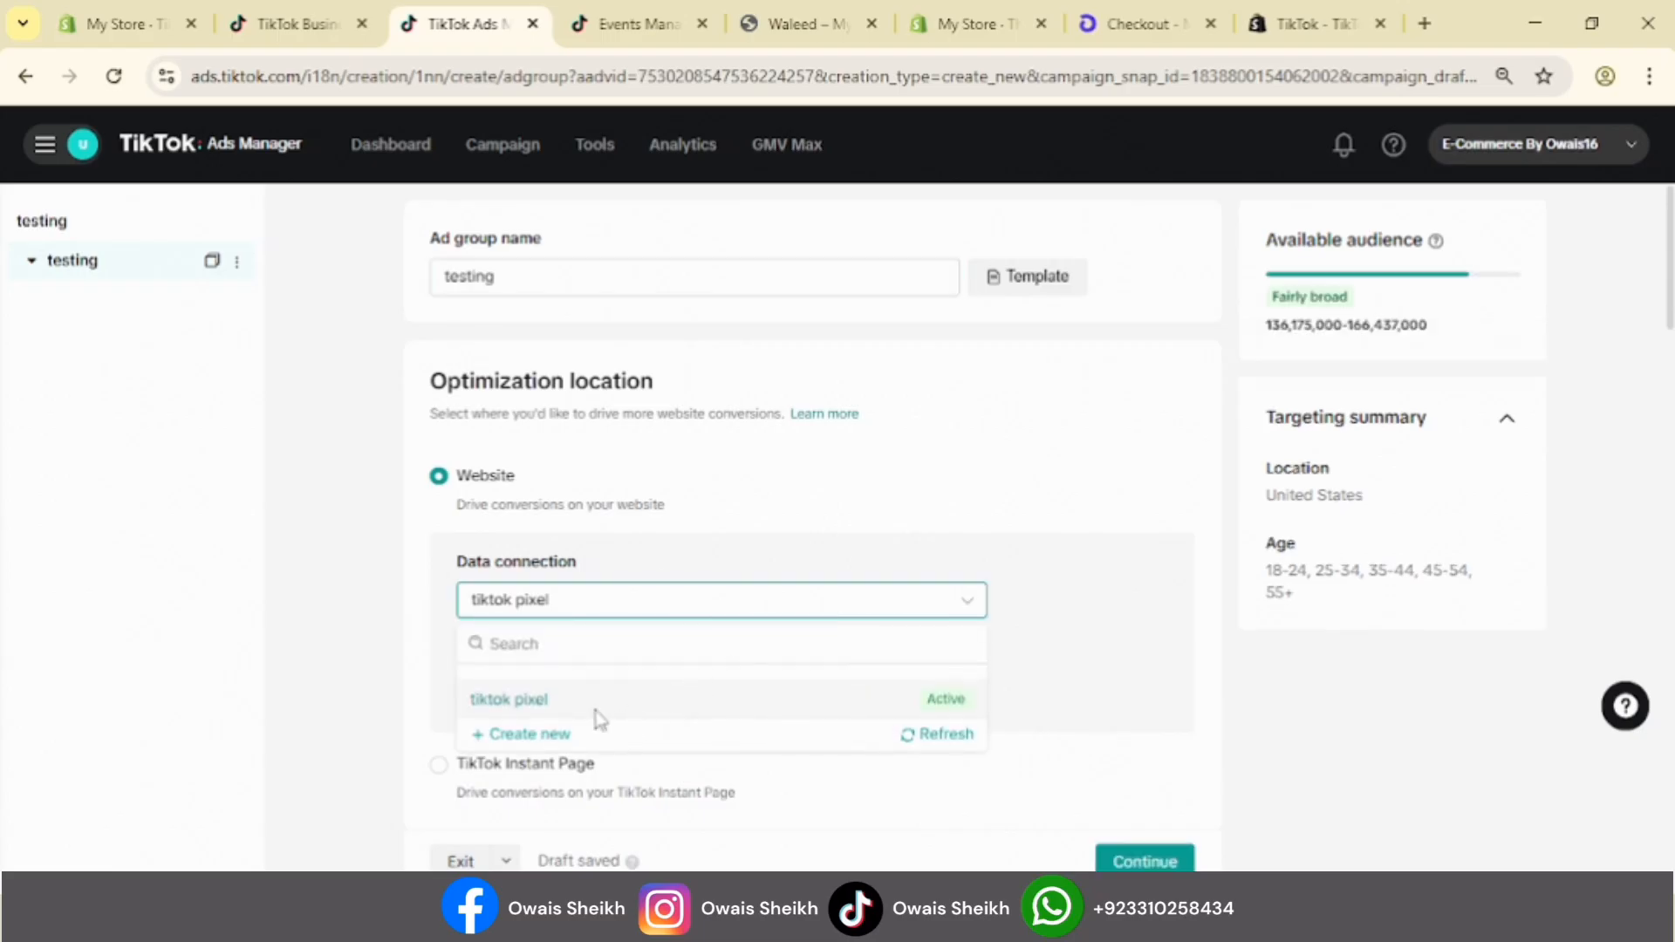
{"action": "left_click", "coordinate": [692, 711]}
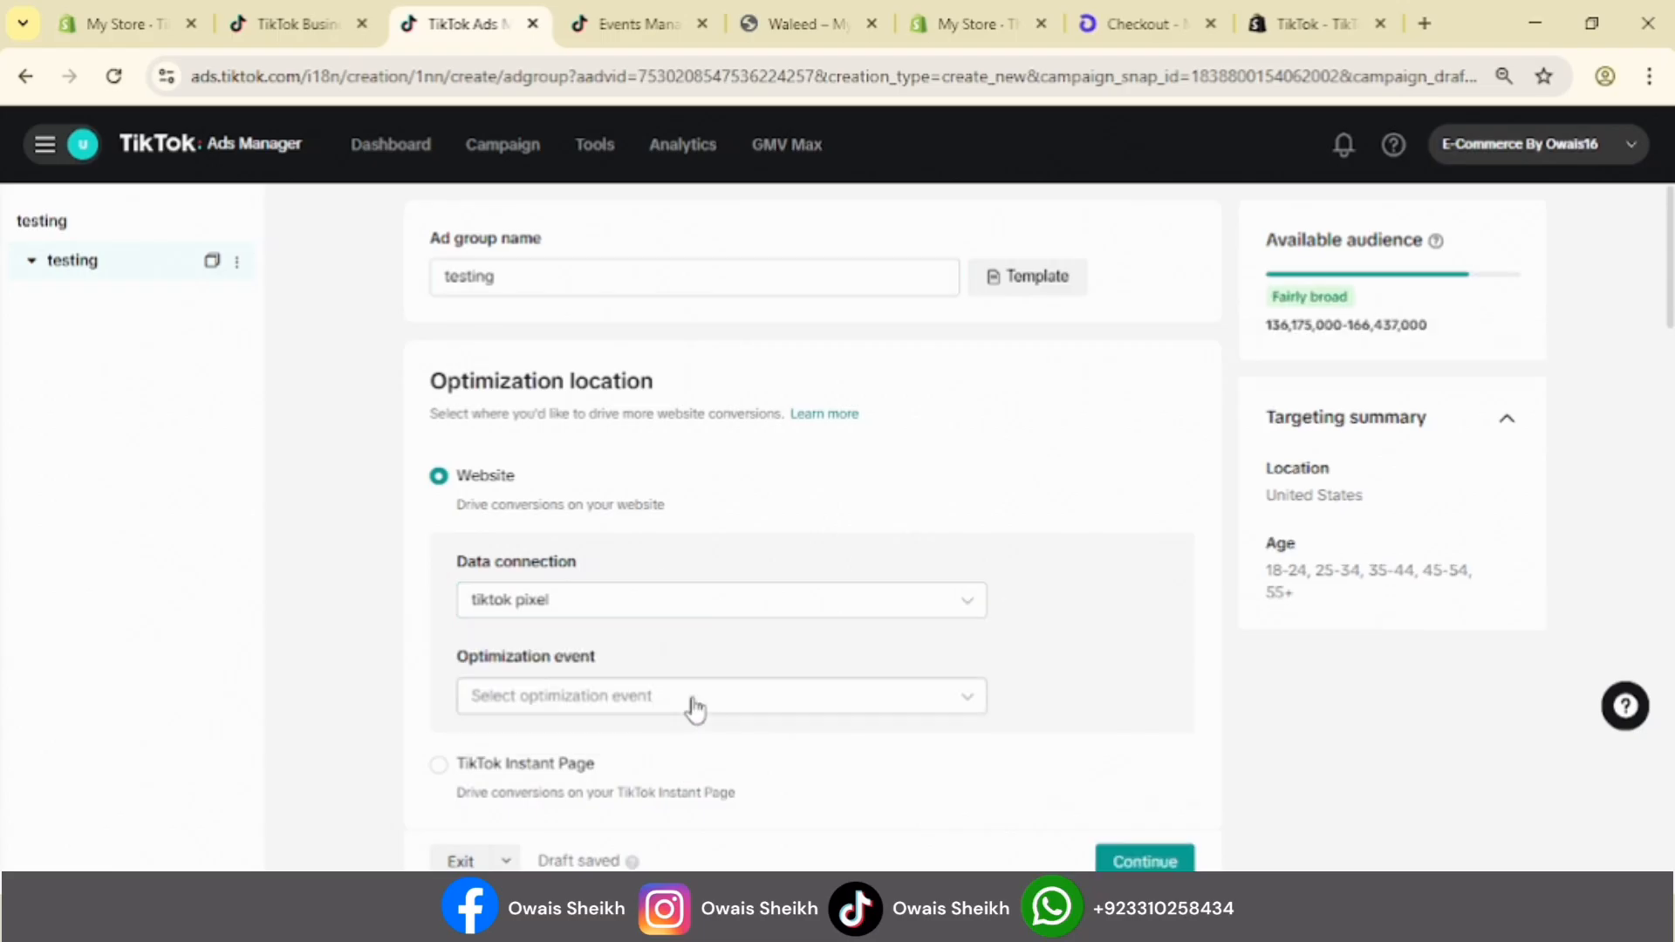
{"action": "scroll", "coordinate": [615, 571], "scroll_direction": "down", "scroll_amount": 1}
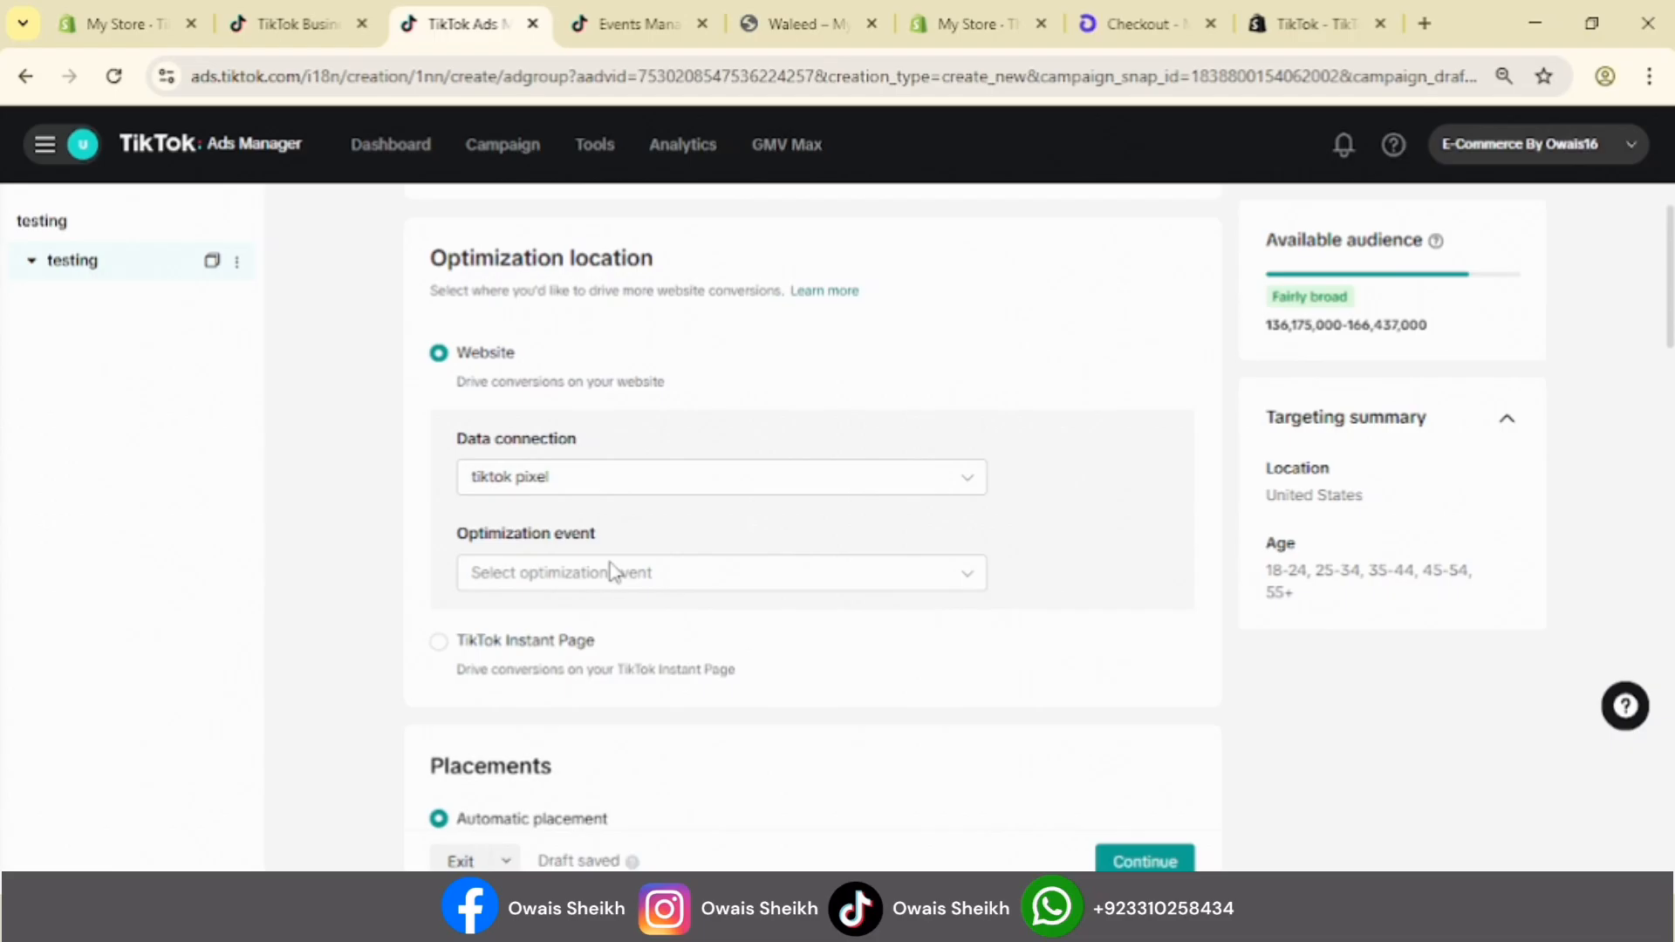
{"action": "left_click", "coordinate": [705, 585]}
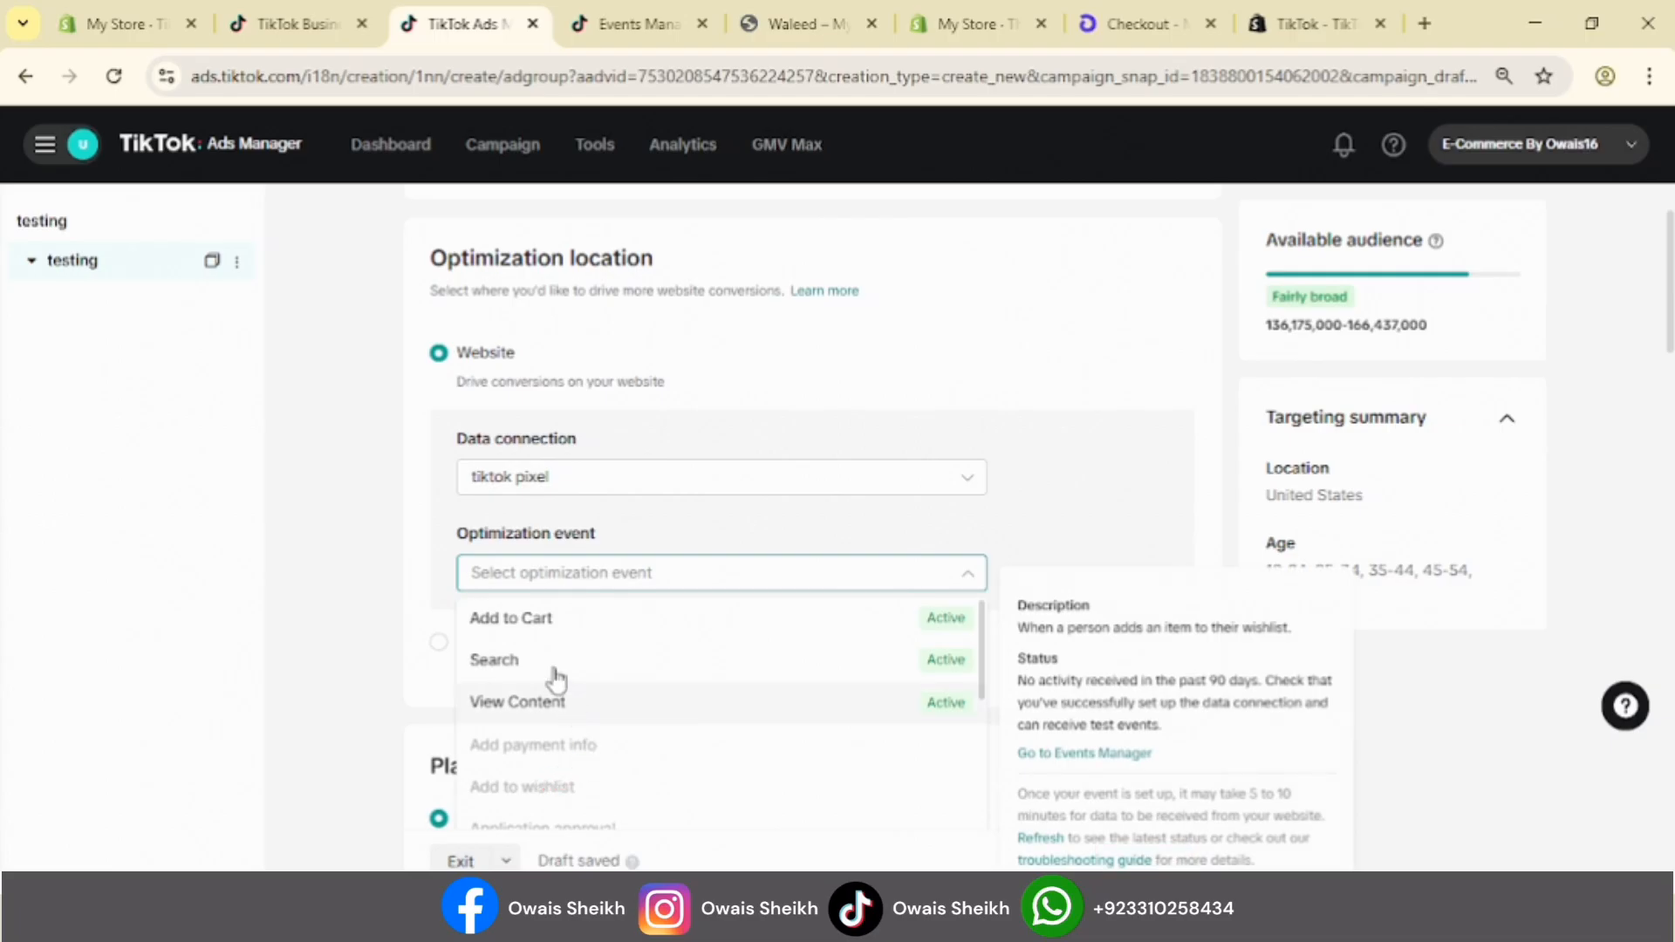
{"action": "left_click", "coordinate": [540, 622]}
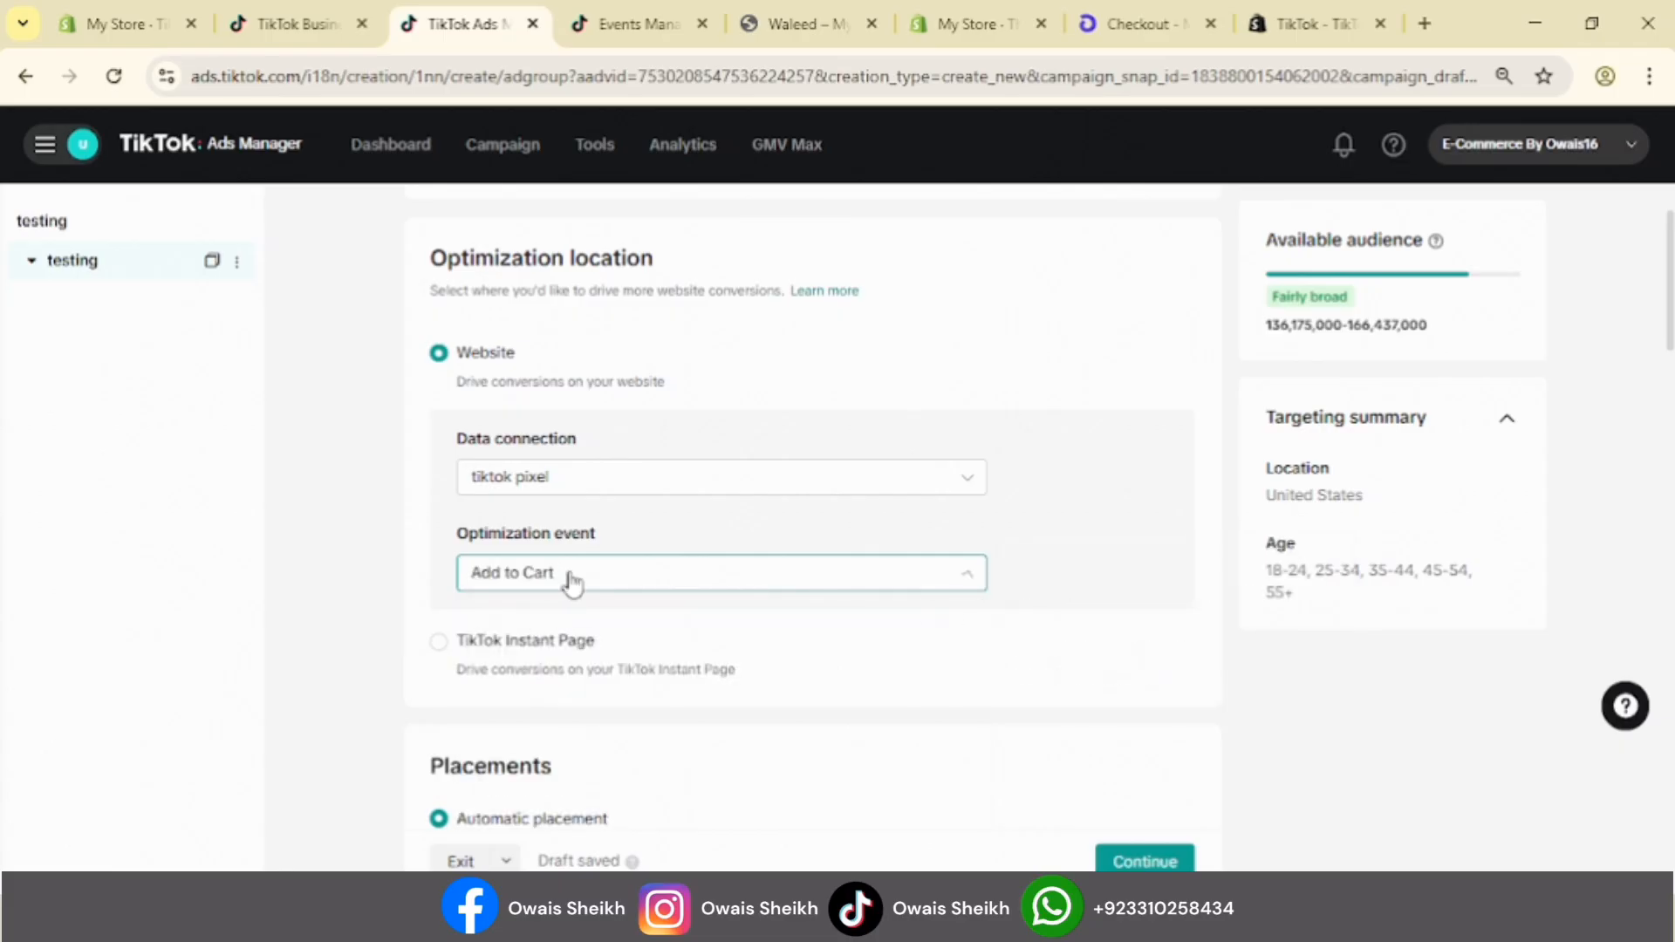
{"action": "left_click", "coordinate": [571, 582]}
{"action": "scroll", "coordinate": [594, 699], "scroll_direction": "down", "scroll_amount": 3}
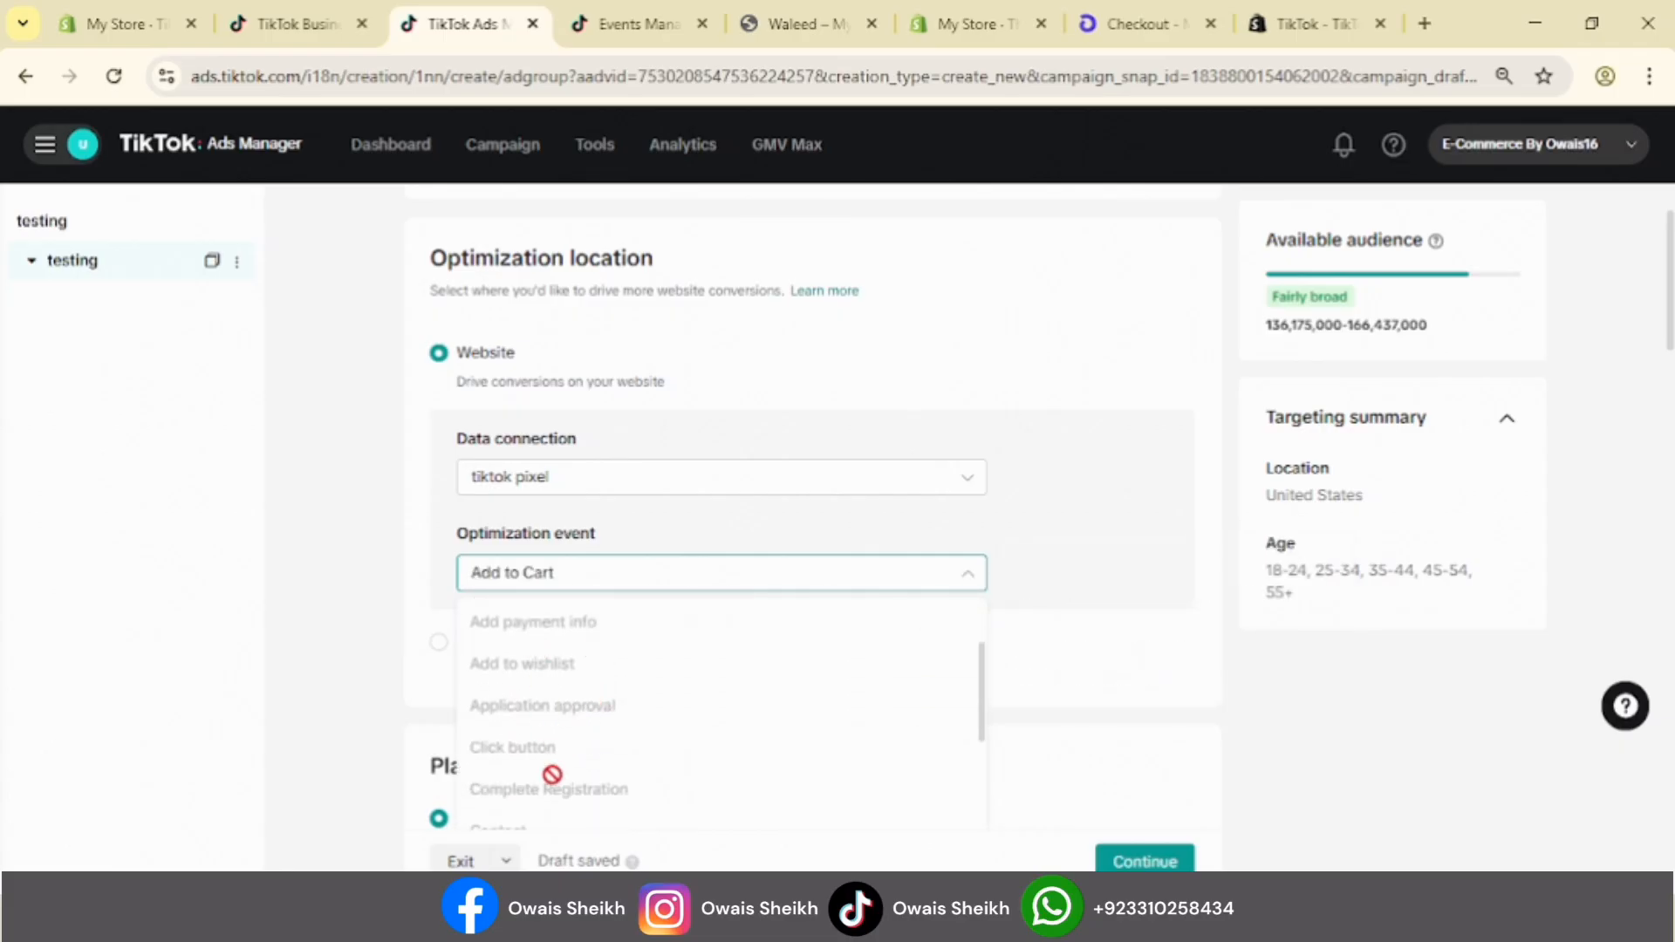
{"action": "scroll", "coordinate": [559, 750], "scroll_direction": "up", "scroll_amount": 3}
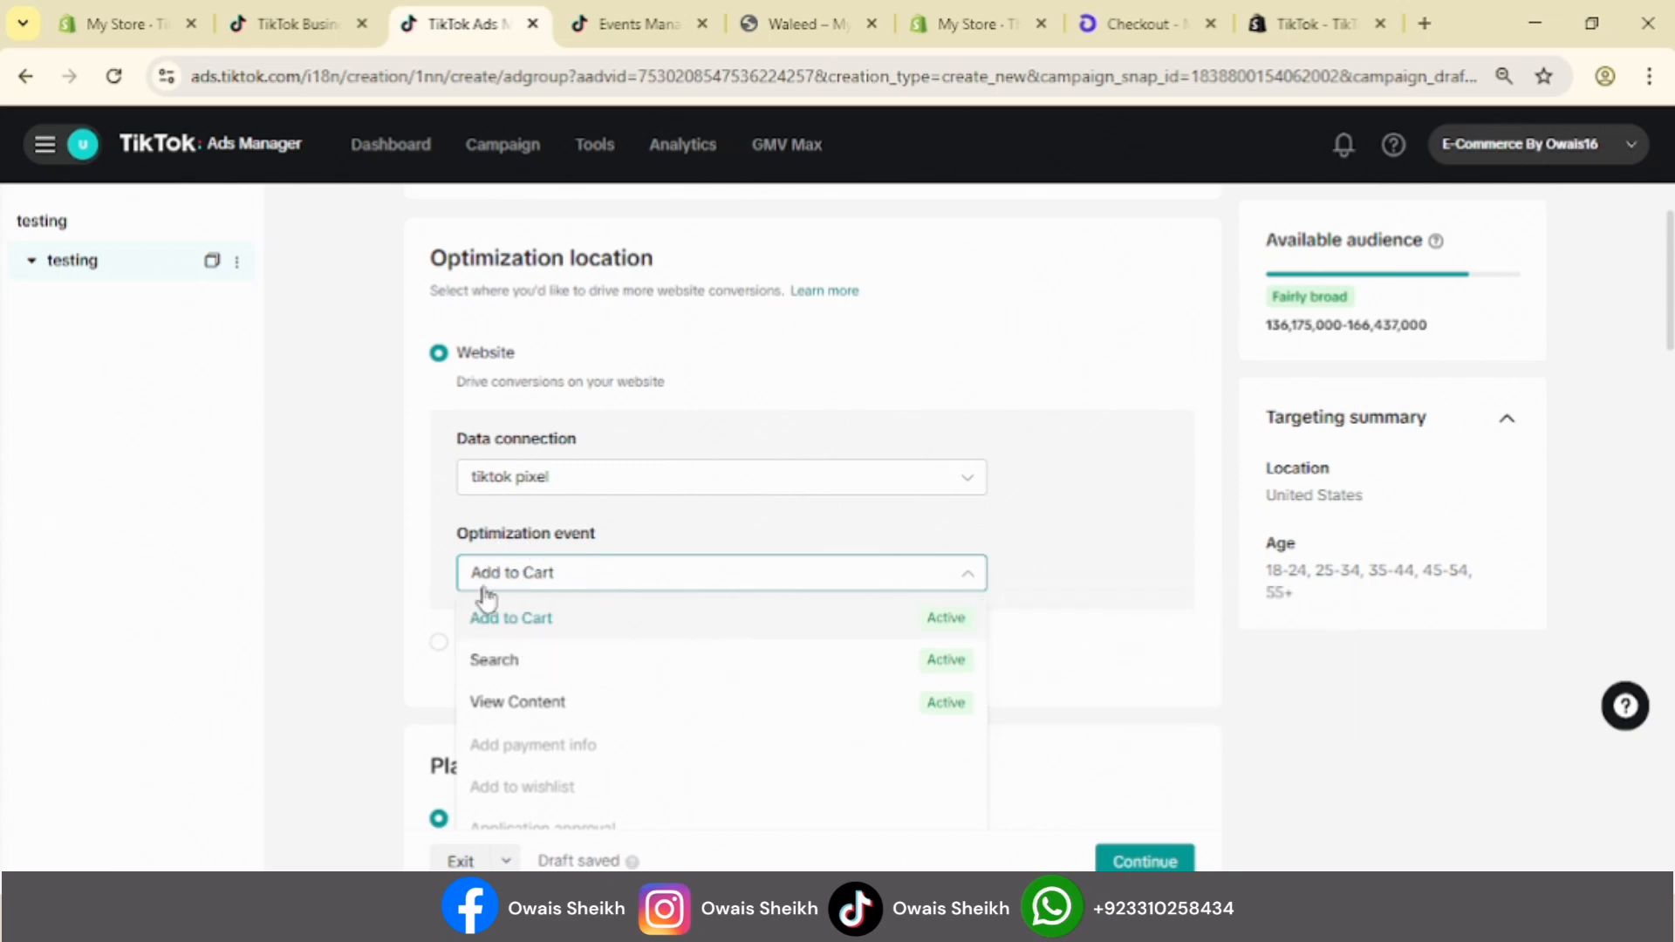
{"action": "left_click", "coordinate": [425, 574]}
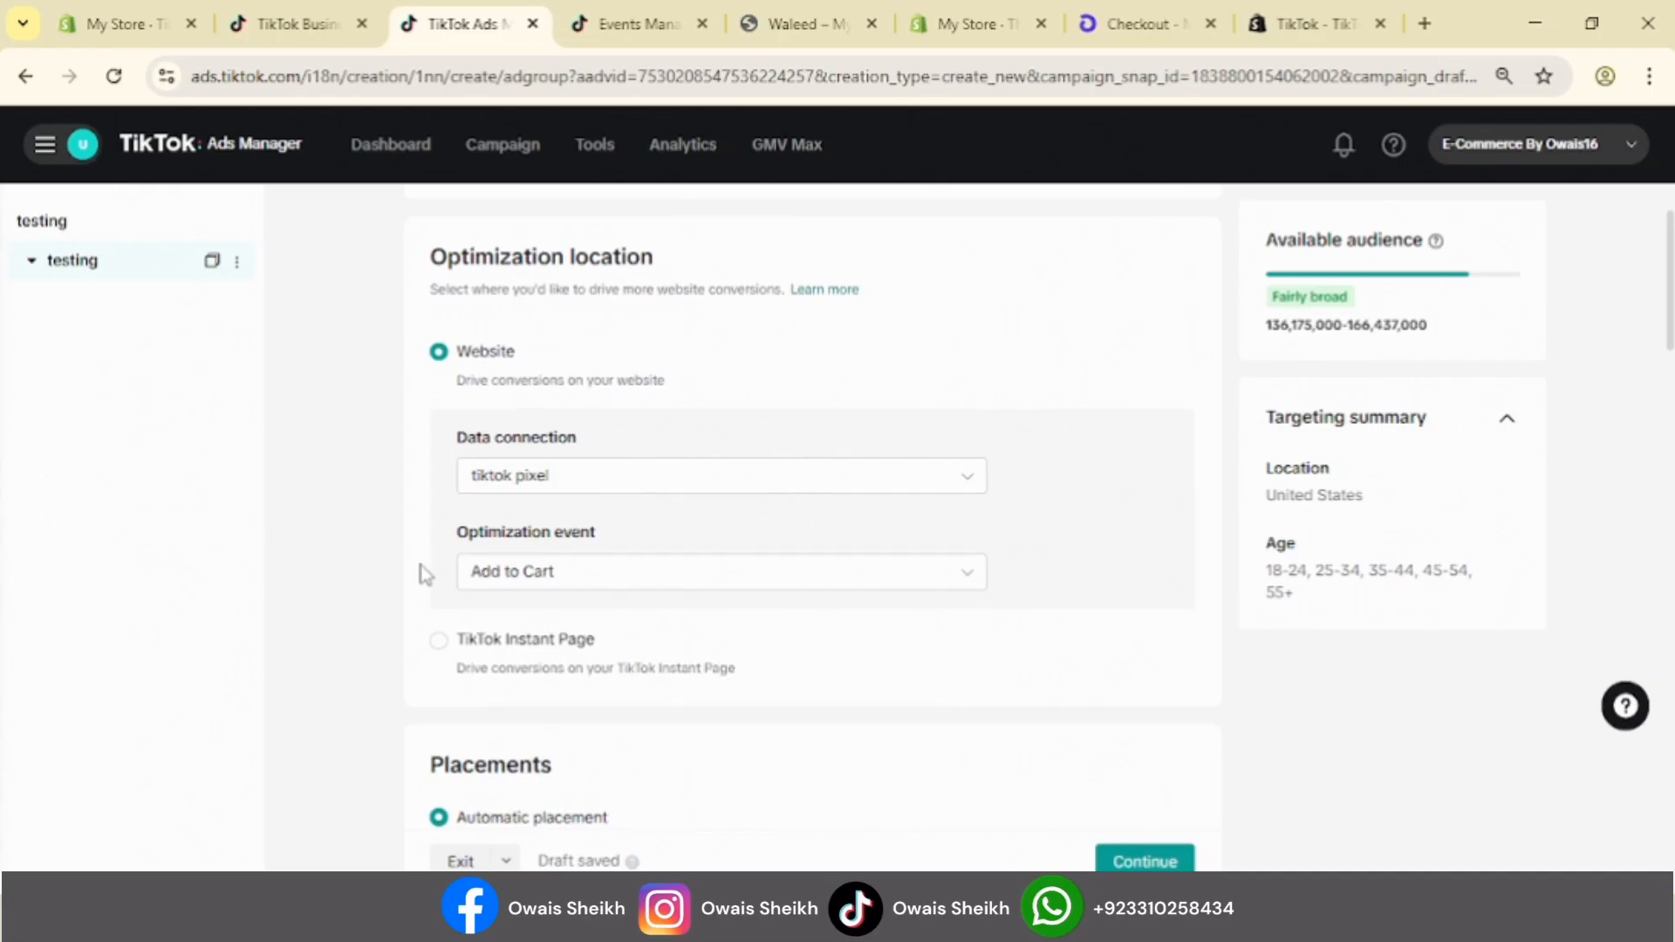
Select placements manually and keep only TikTok, excluding Global App Bundle and Pangle
{"action": "scroll", "coordinate": [424, 574], "scroll_direction": "down", "scroll_amount": 3}
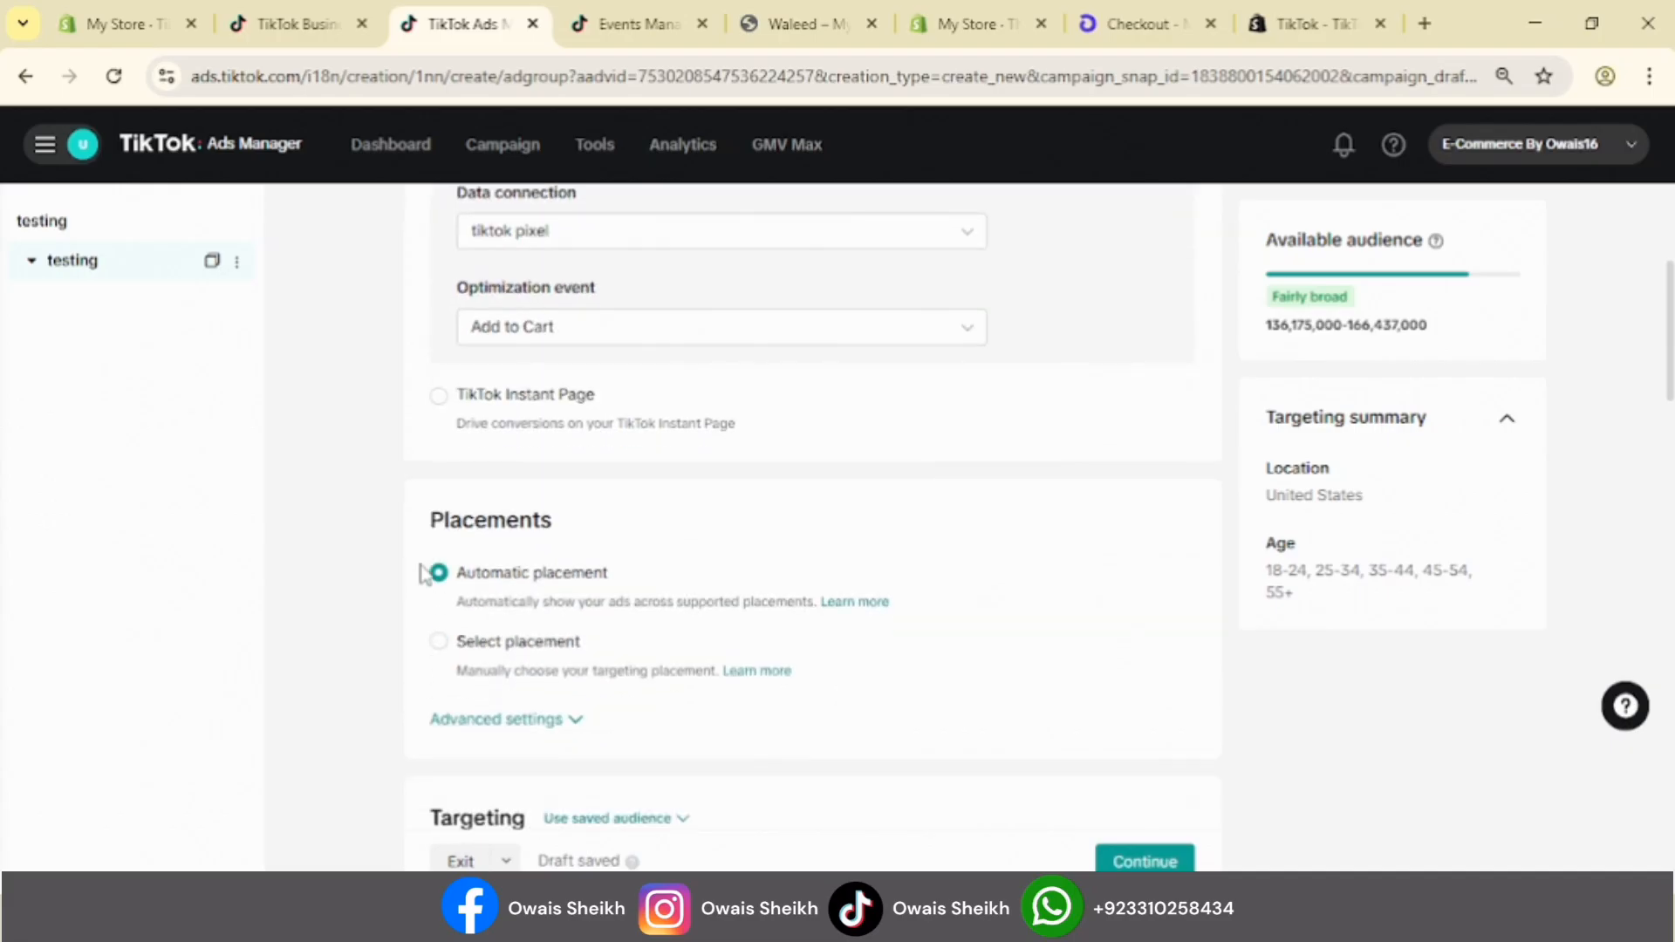
{"action": "left_click", "coordinate": [438, 642]}
{"action": "scroll", "coordinate": [458, 645], "scroll_direction": "down", "scroll_amount": 3}
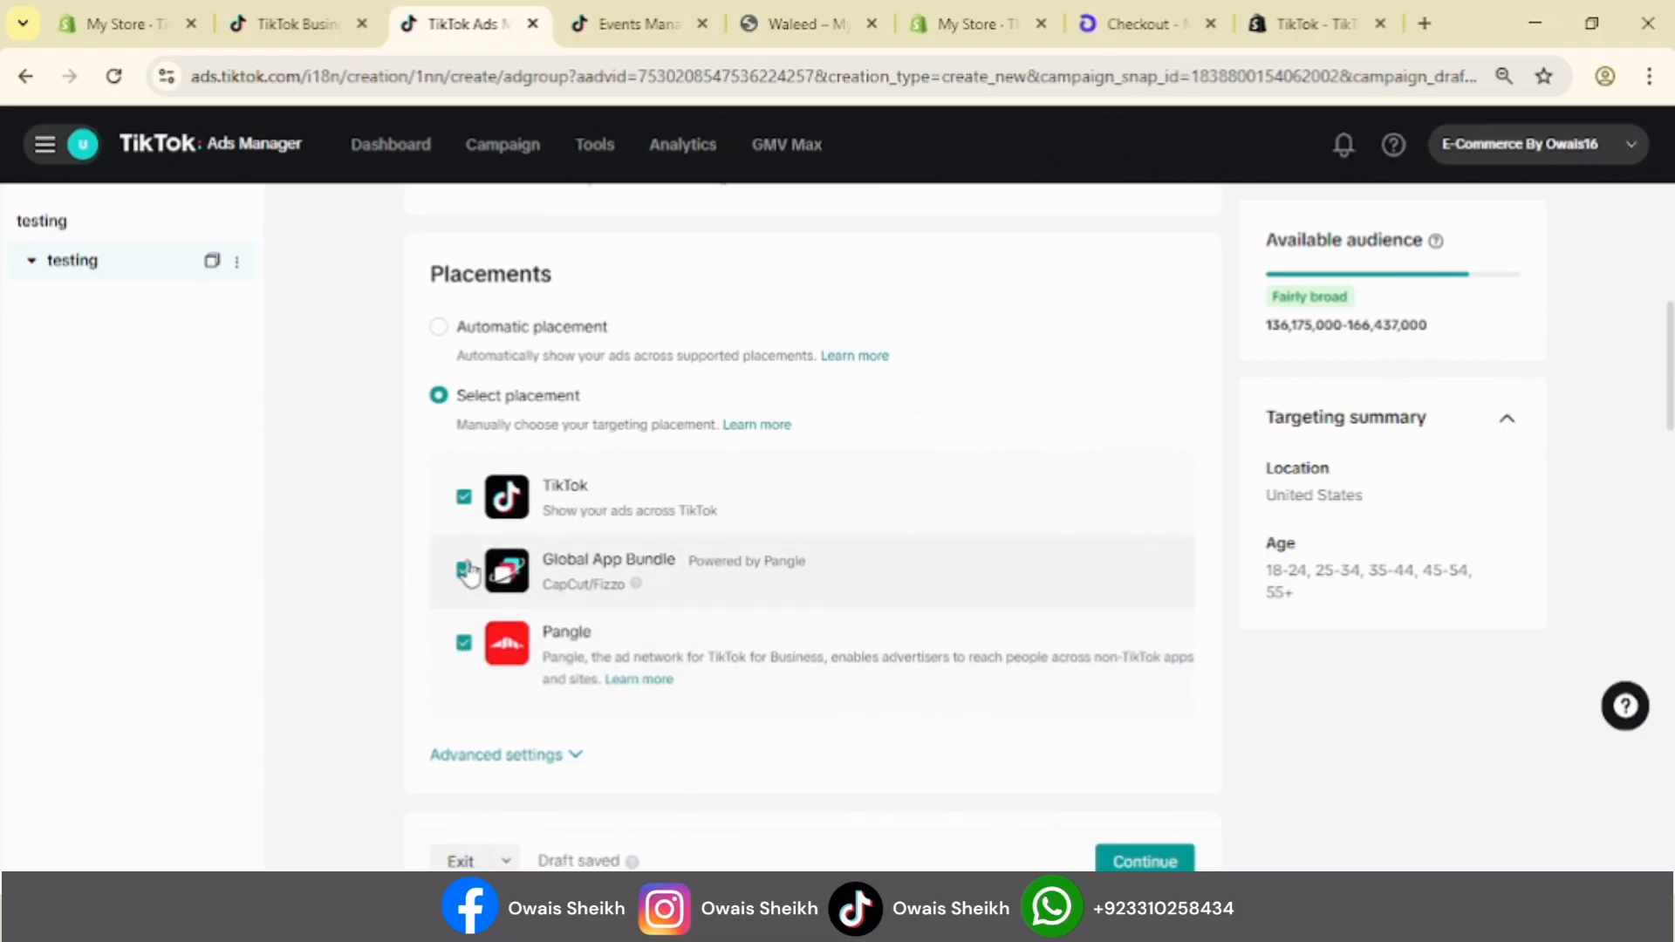
{"action": "left_click", "coordinate": [464, 570]}
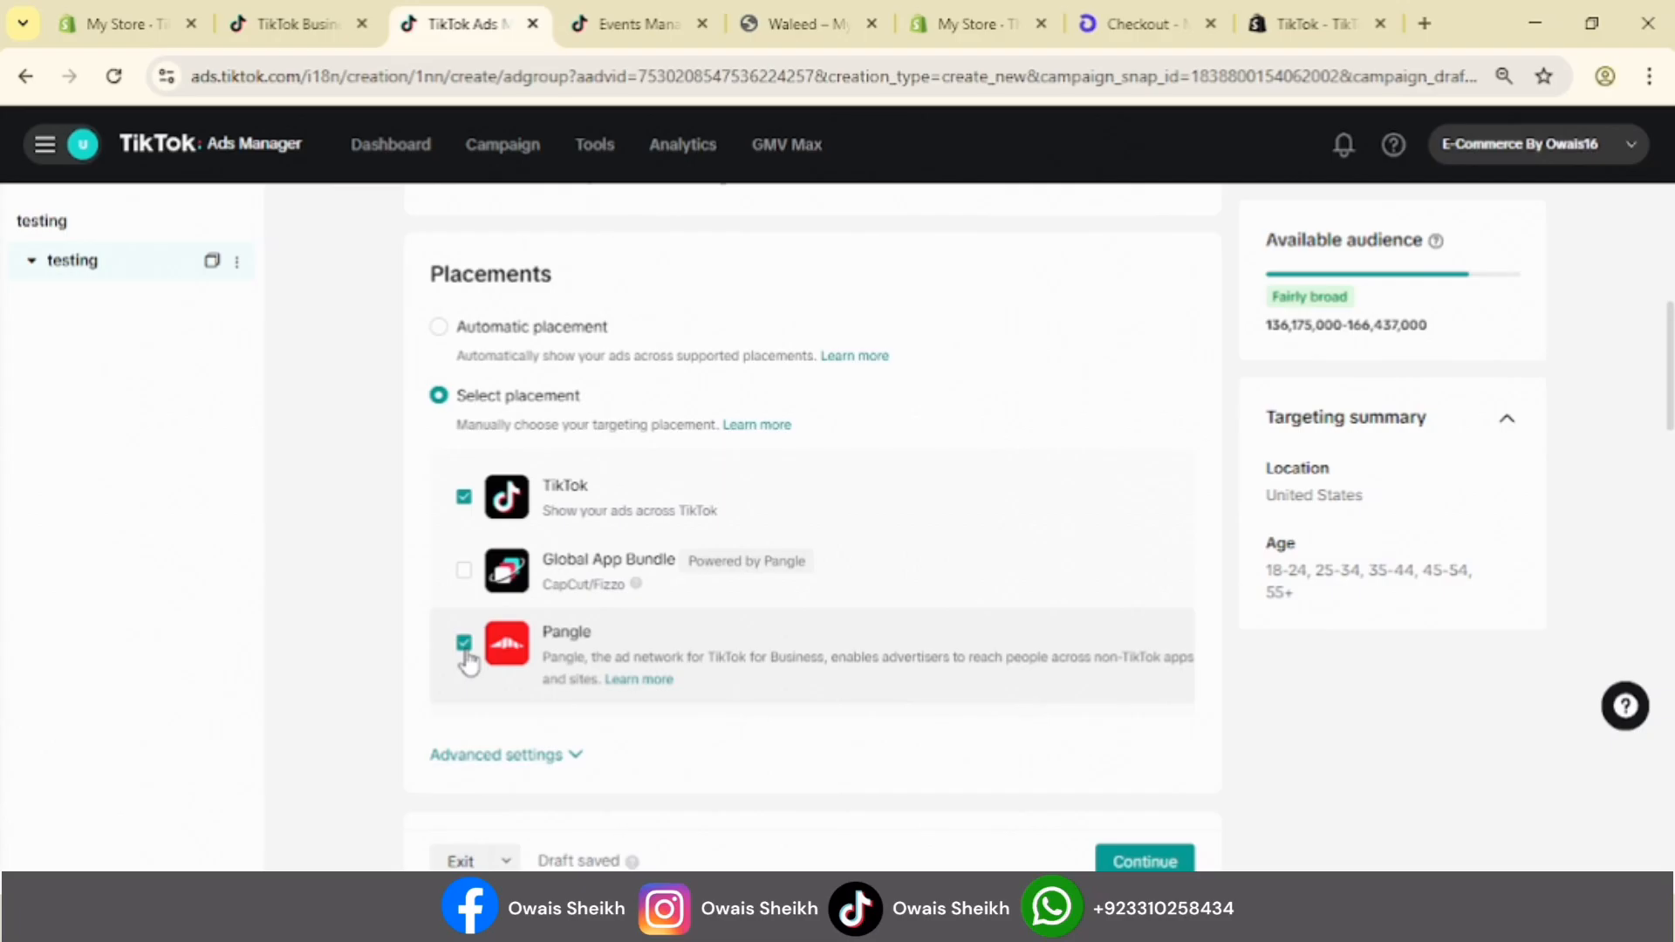
{"action": "left_click", "coordinate": [465, 645]}
In the demographics targeting, replace the United States with the United Kingdom as the ad group's location
{"action": "scroll", "coordinate": [508, 643], "scroll_direction": "down", "scroll_amount": 3}
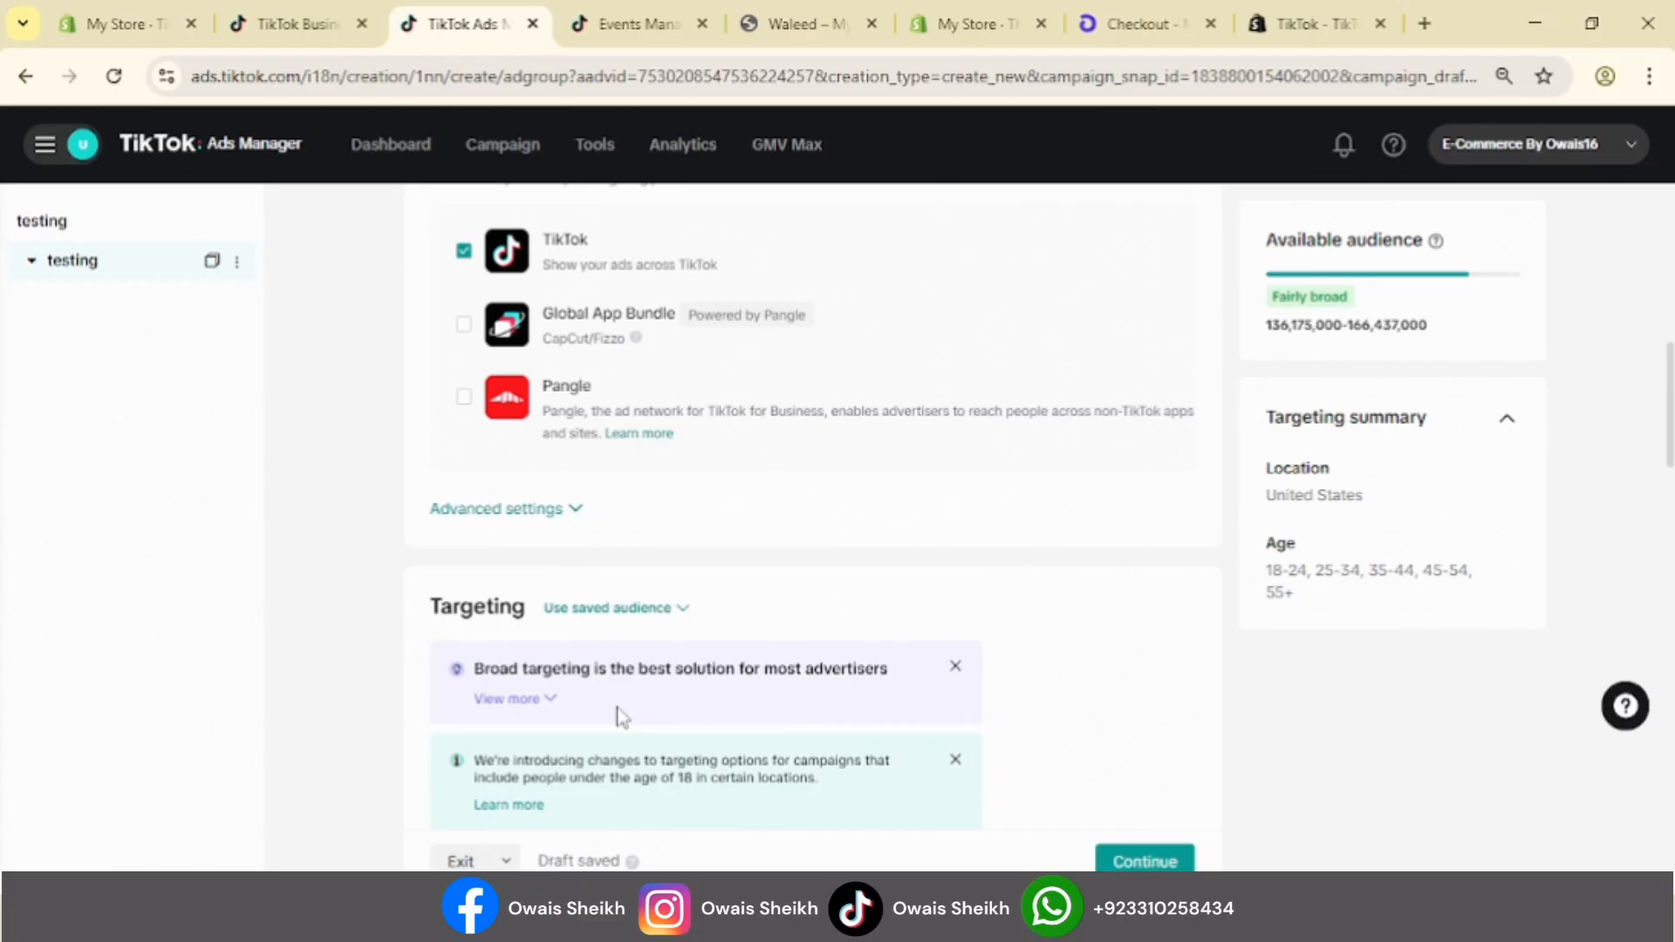
{"action": "scroll", "coordinate": [621, 717], "scroll_direction": "down", "scroll_amount": 5}
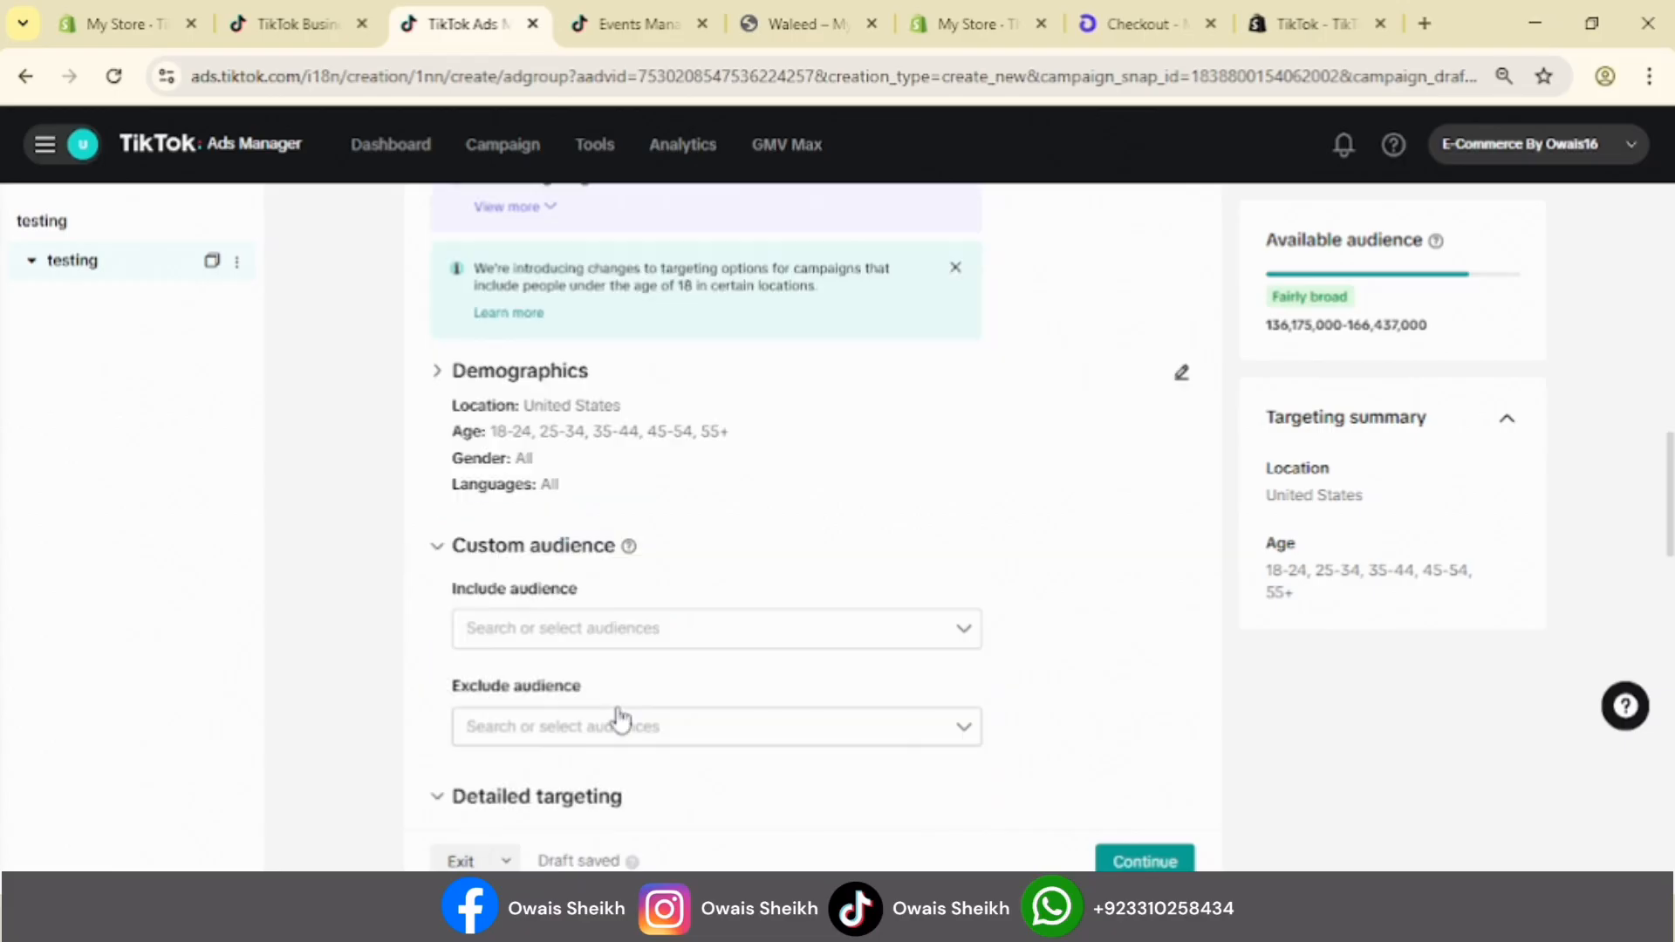
{"action": "left_click", "coordinate": [506, 382]}
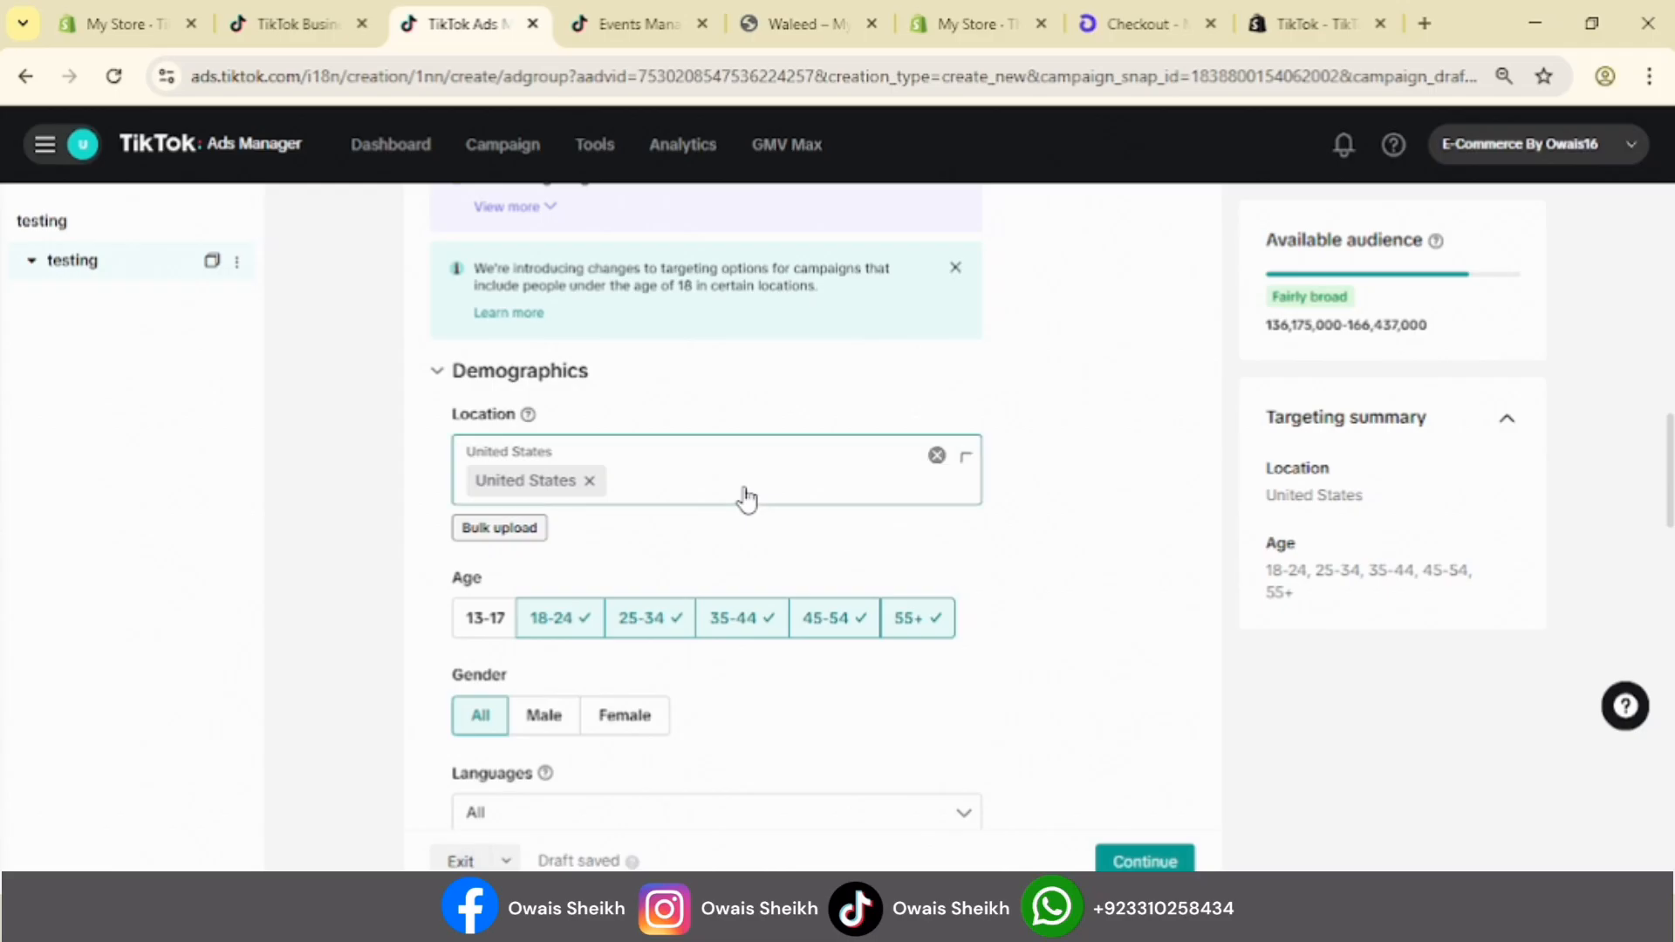
{"action": "left_click", "coordinate": [740, 497]}
{"action": "scroll", "coordinate": [584, 684], "scroll_direction": "down", "scroll_amount": 10}
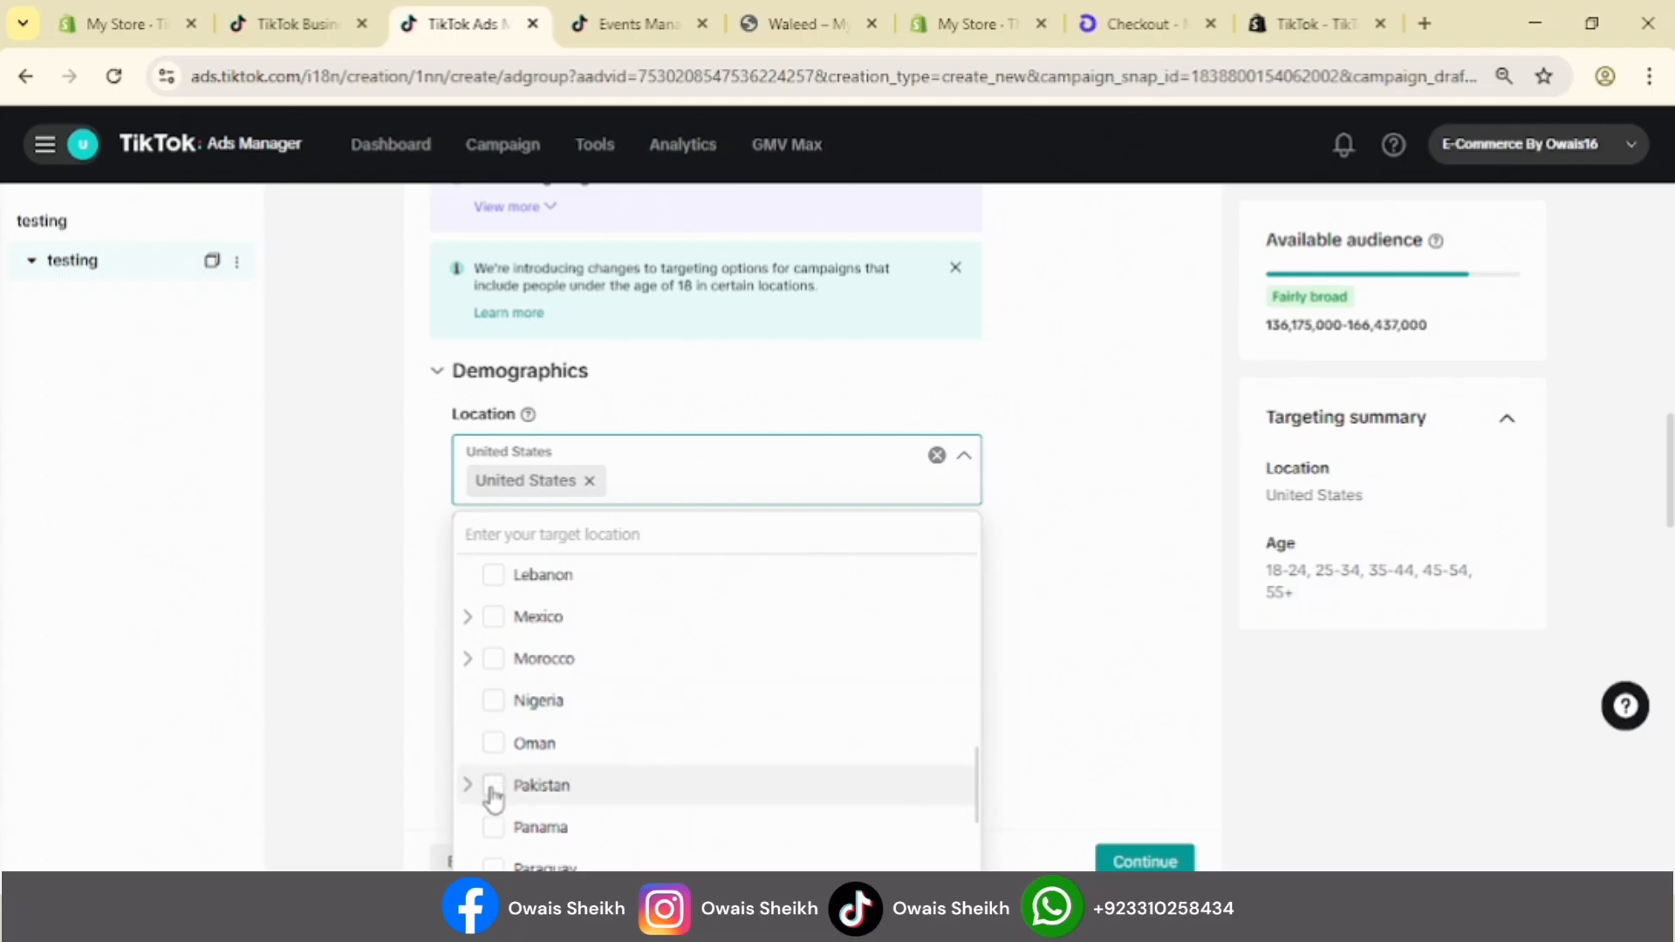
{"action": "scroll", "coordinate": [541, 781], "scroll_direction": "up", "scroll_amount": 10}
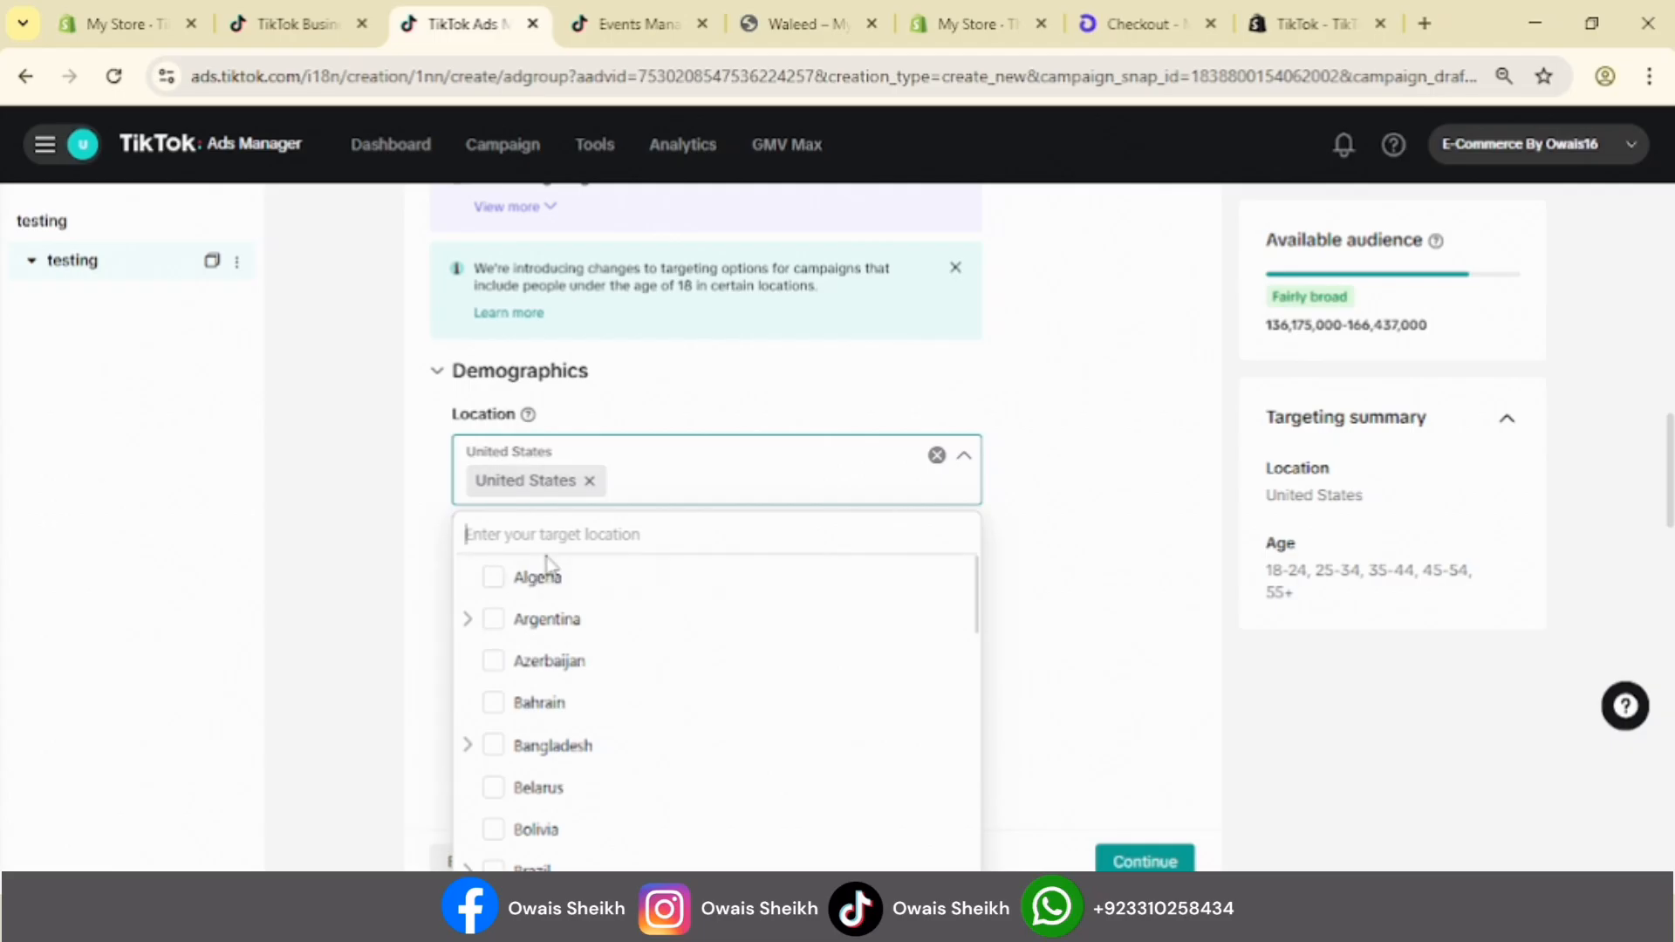
{"action": "type", "text": "uni"}
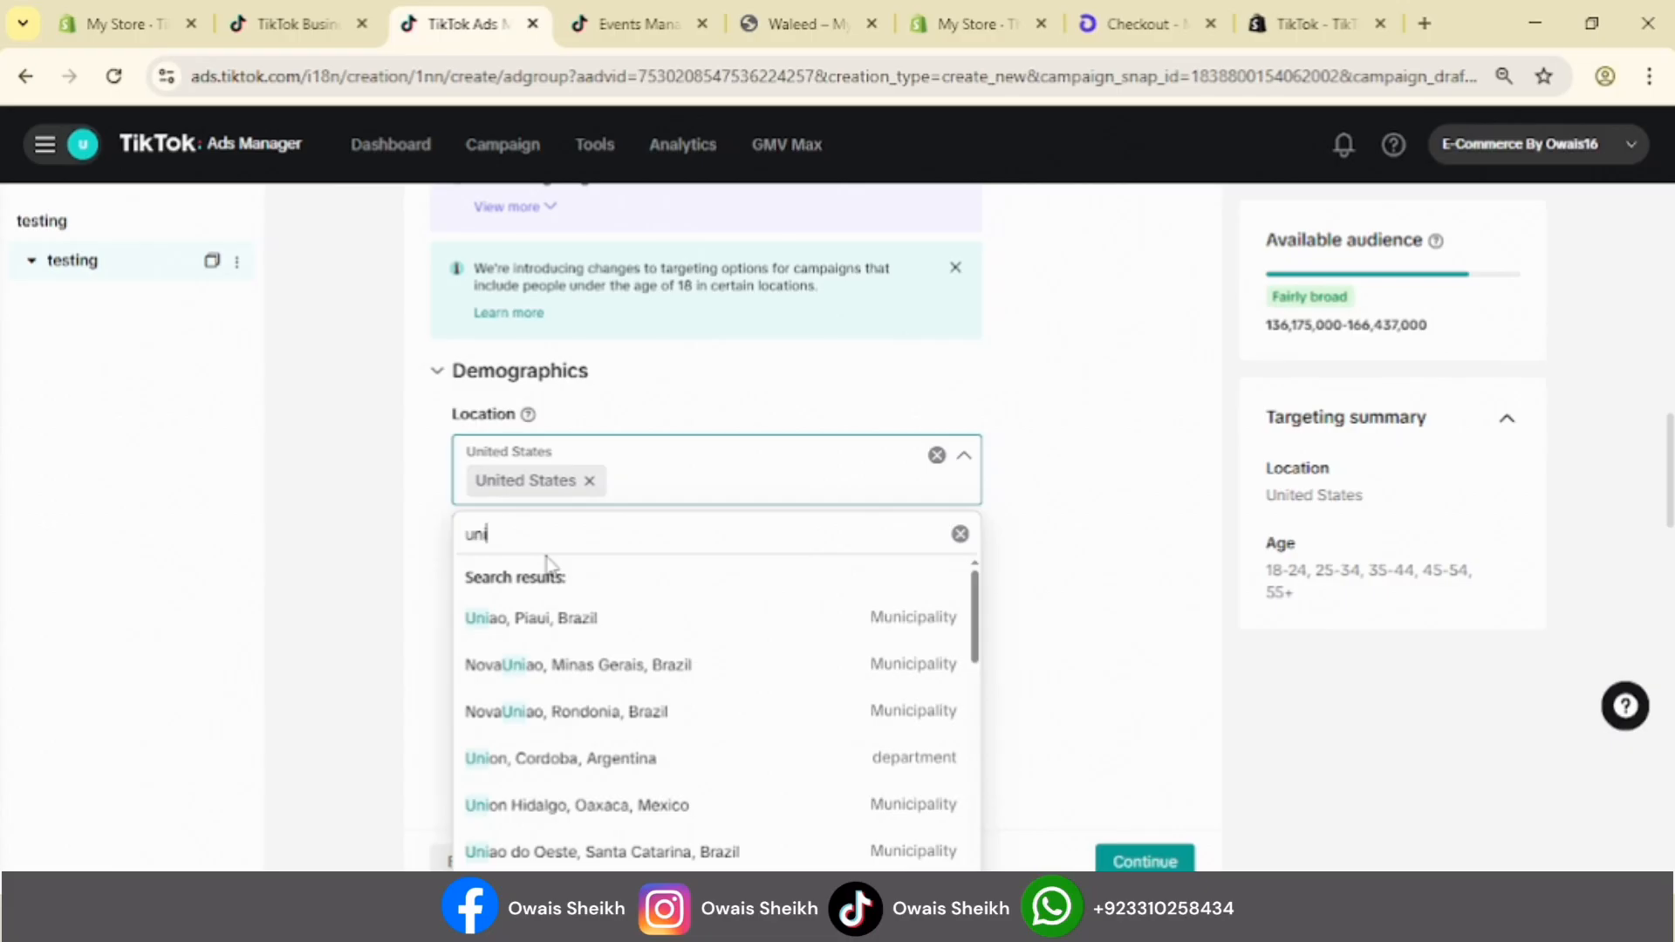
{"action": "key", "text": "BackSpace"}
{"action": "key", "text": "BackSpace"}
{"action": "key", "text": "BackSpace"}
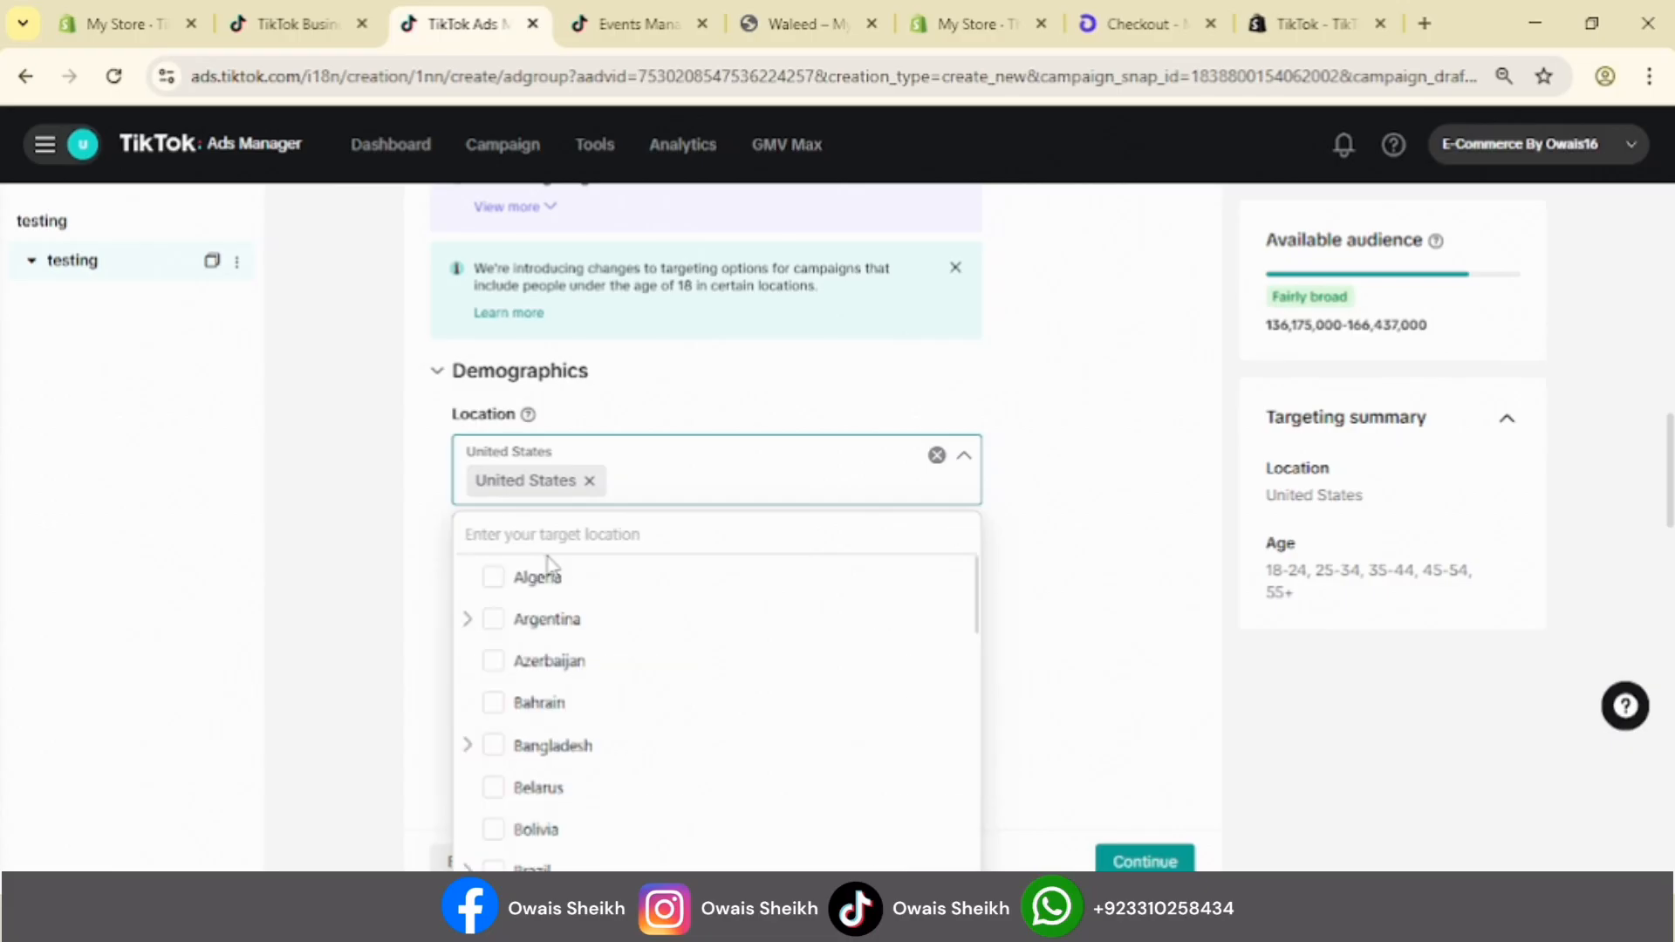
{"action": "scroll", "coordinate": [607, 639], "scroll_direction": "down", "scroll_amount": 15}
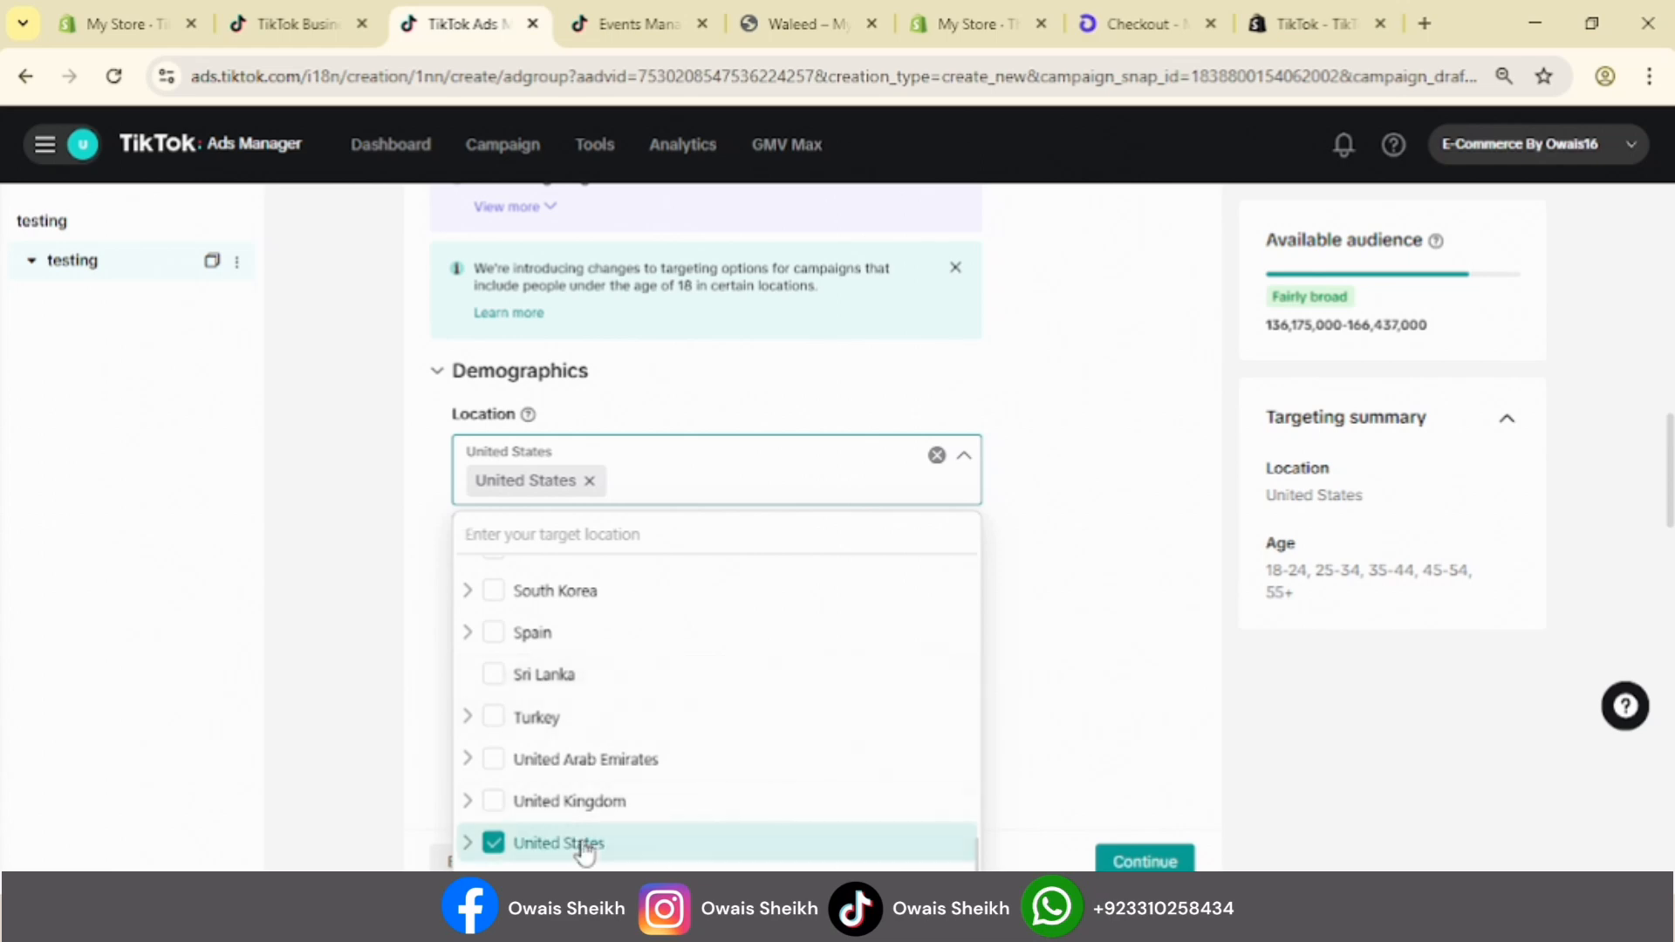
{"action": "left_click", "coordinate": [495, 846]}
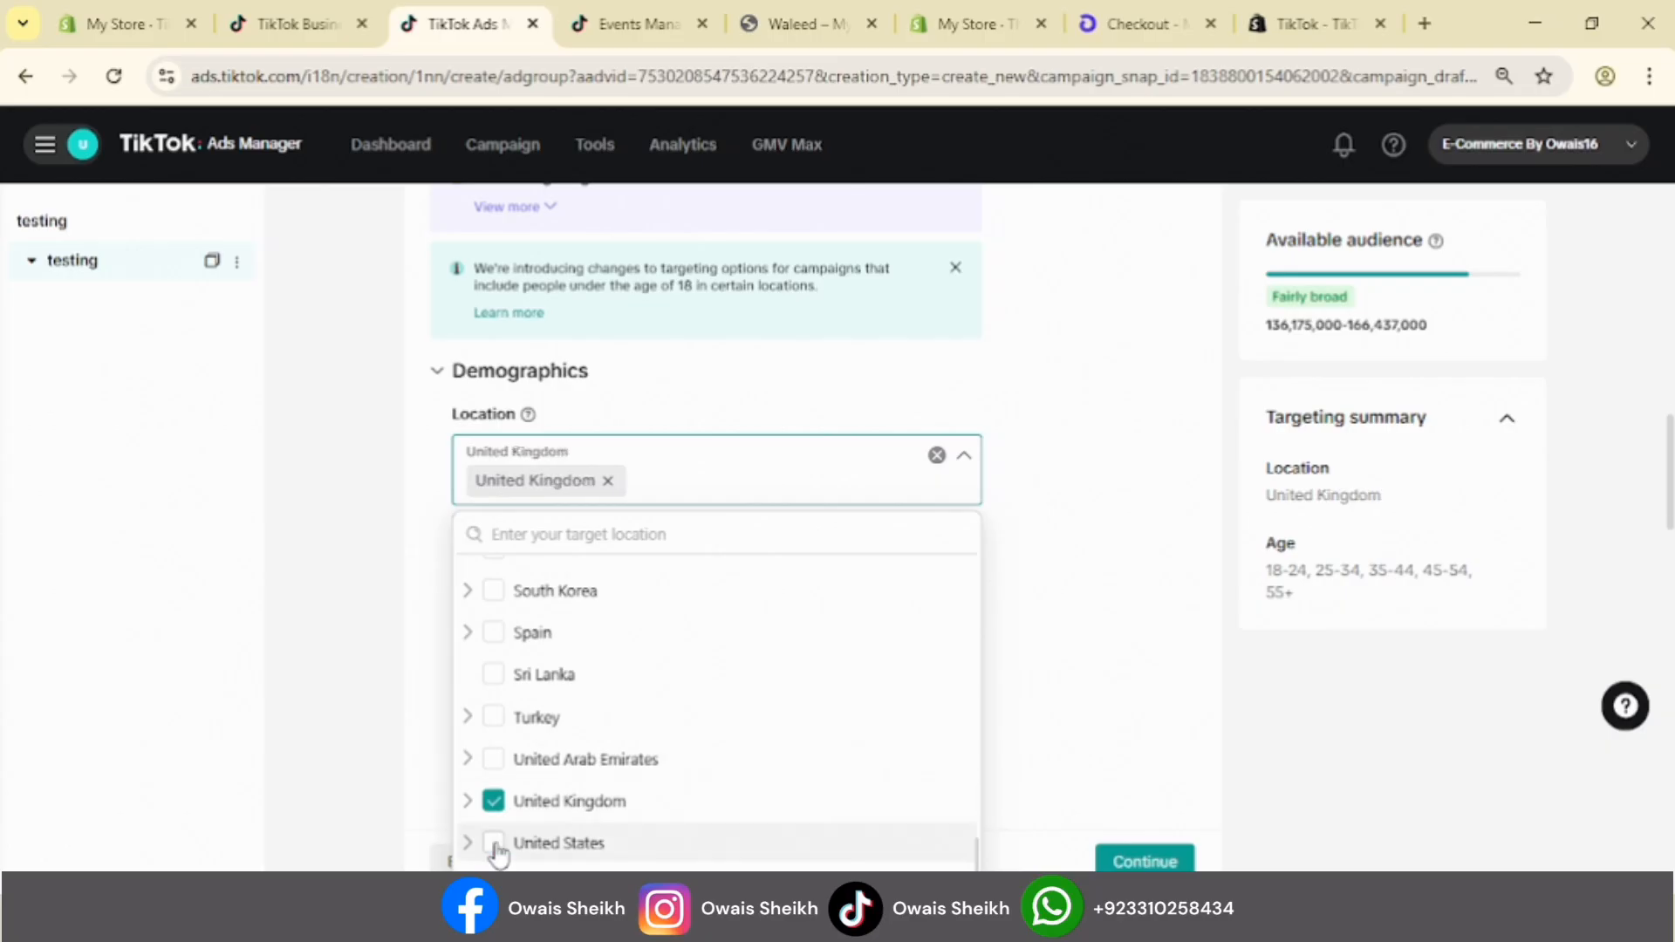
{"action": "left_click", "coordinate": [357, 641]}
Try a daily budget of 10 USD for the ad group
{"action": "scroll", "coordinate": [907, 621], "scroll_direction": "down", "scroll_amount": 4}
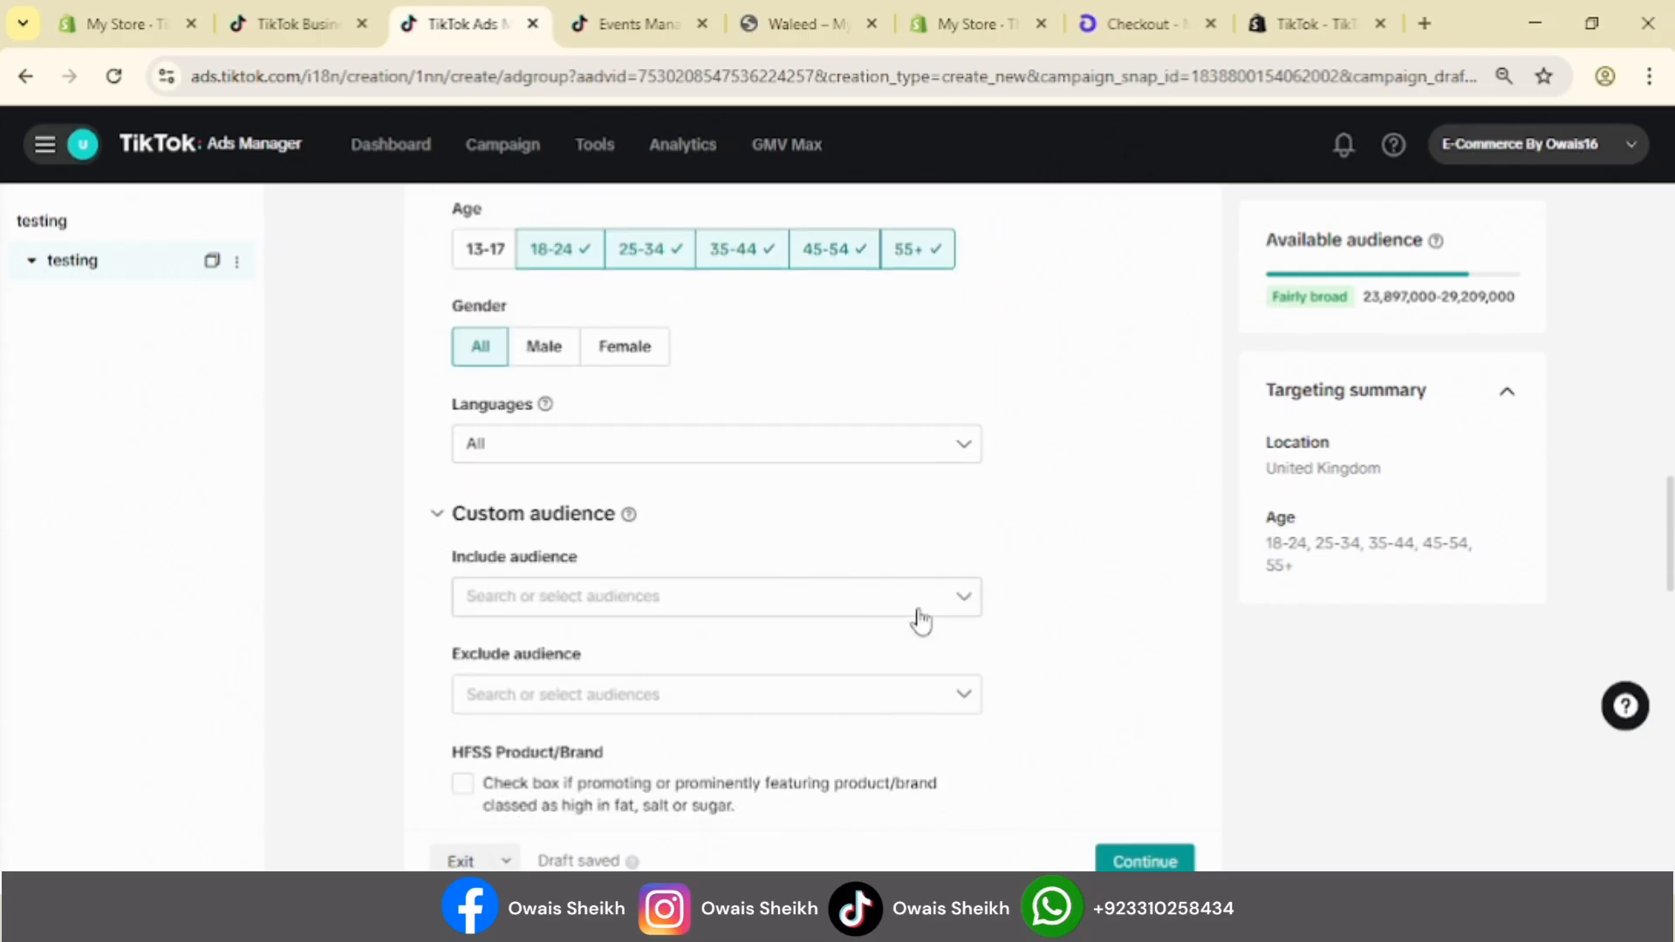
{"action": "scroll", "coordinate": [597, 550], "scroll_direction": "down", "scroll_amount": 6}
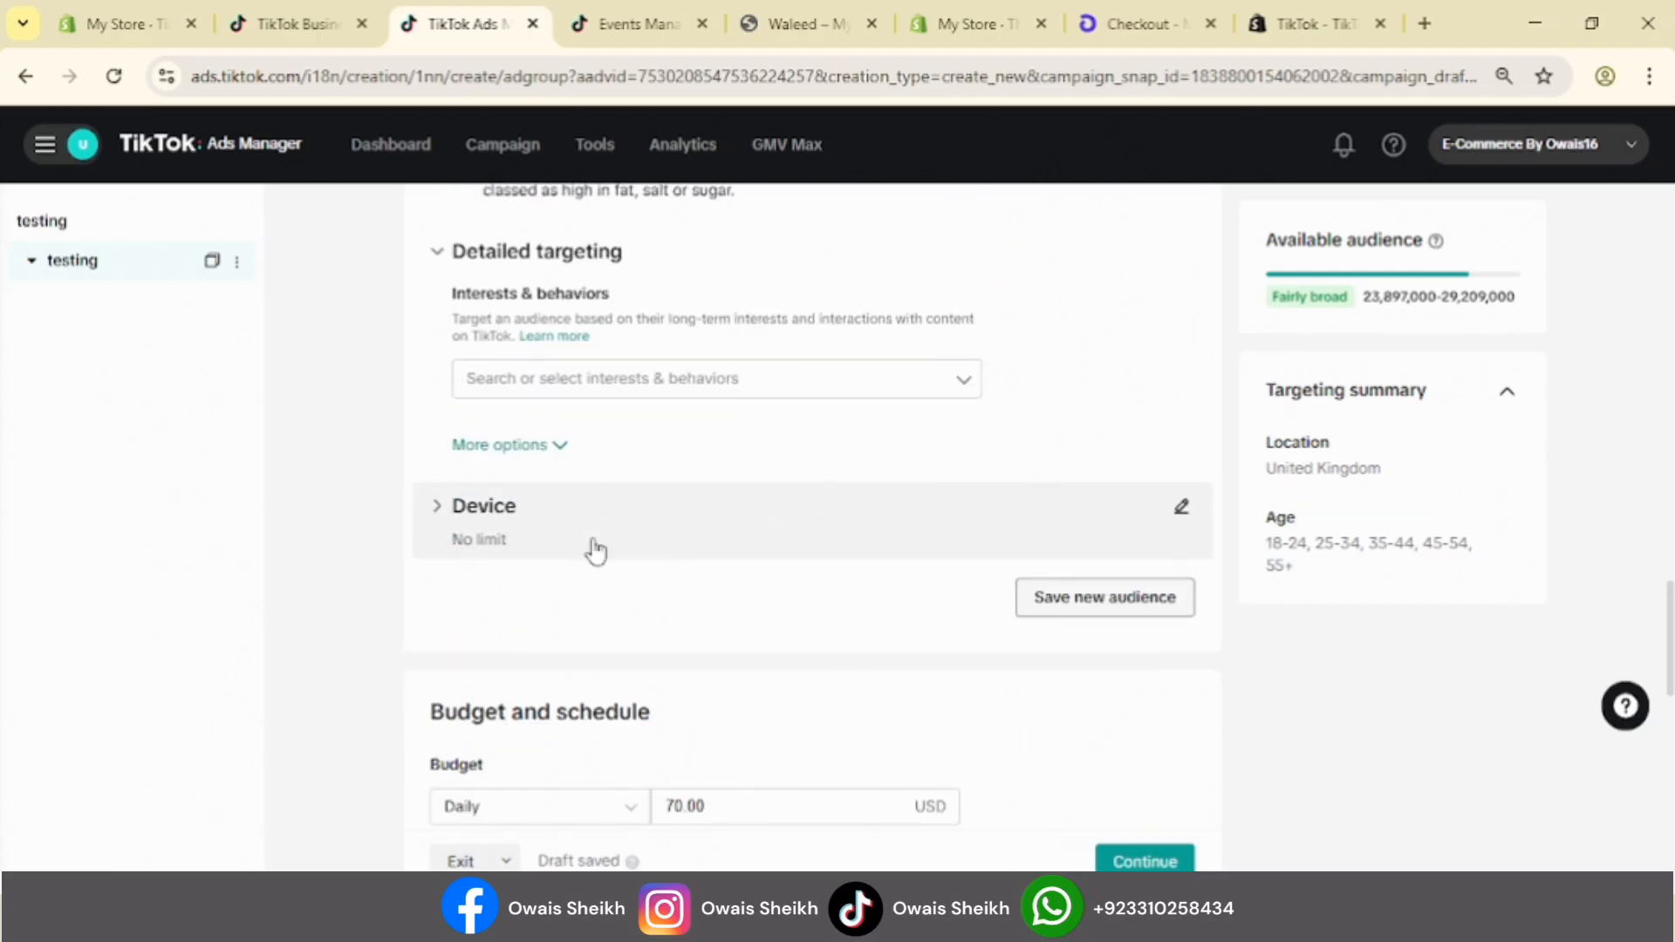
{"action": "scroll", "coordinate": [596, 549], "scroll_direction": "down", "scroll_amount": 1}
{"action": "left_click", "coordinate": [791, 682]}
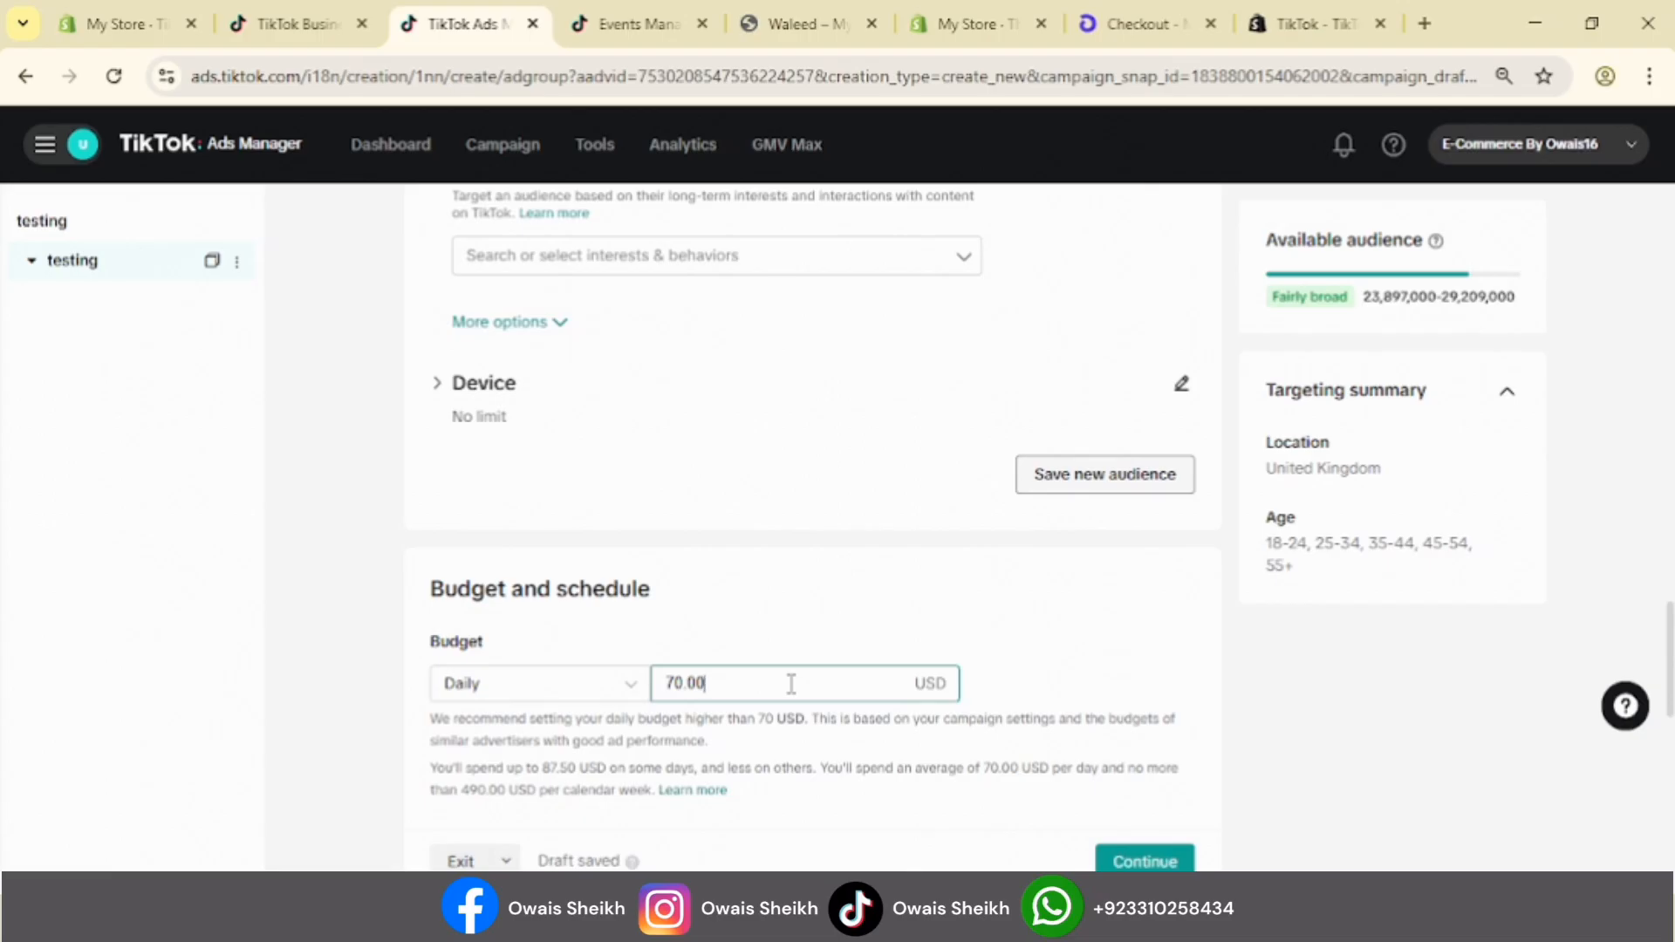
{"action": "key", "text": "BackSpace"}
{"action": "key", "text": "BackSpace"}
{"action": "key", "text": "BackSpace"}
{"action": "key", "text": "BackSpace"}
{"action": "key", "text": "BackSpace"}
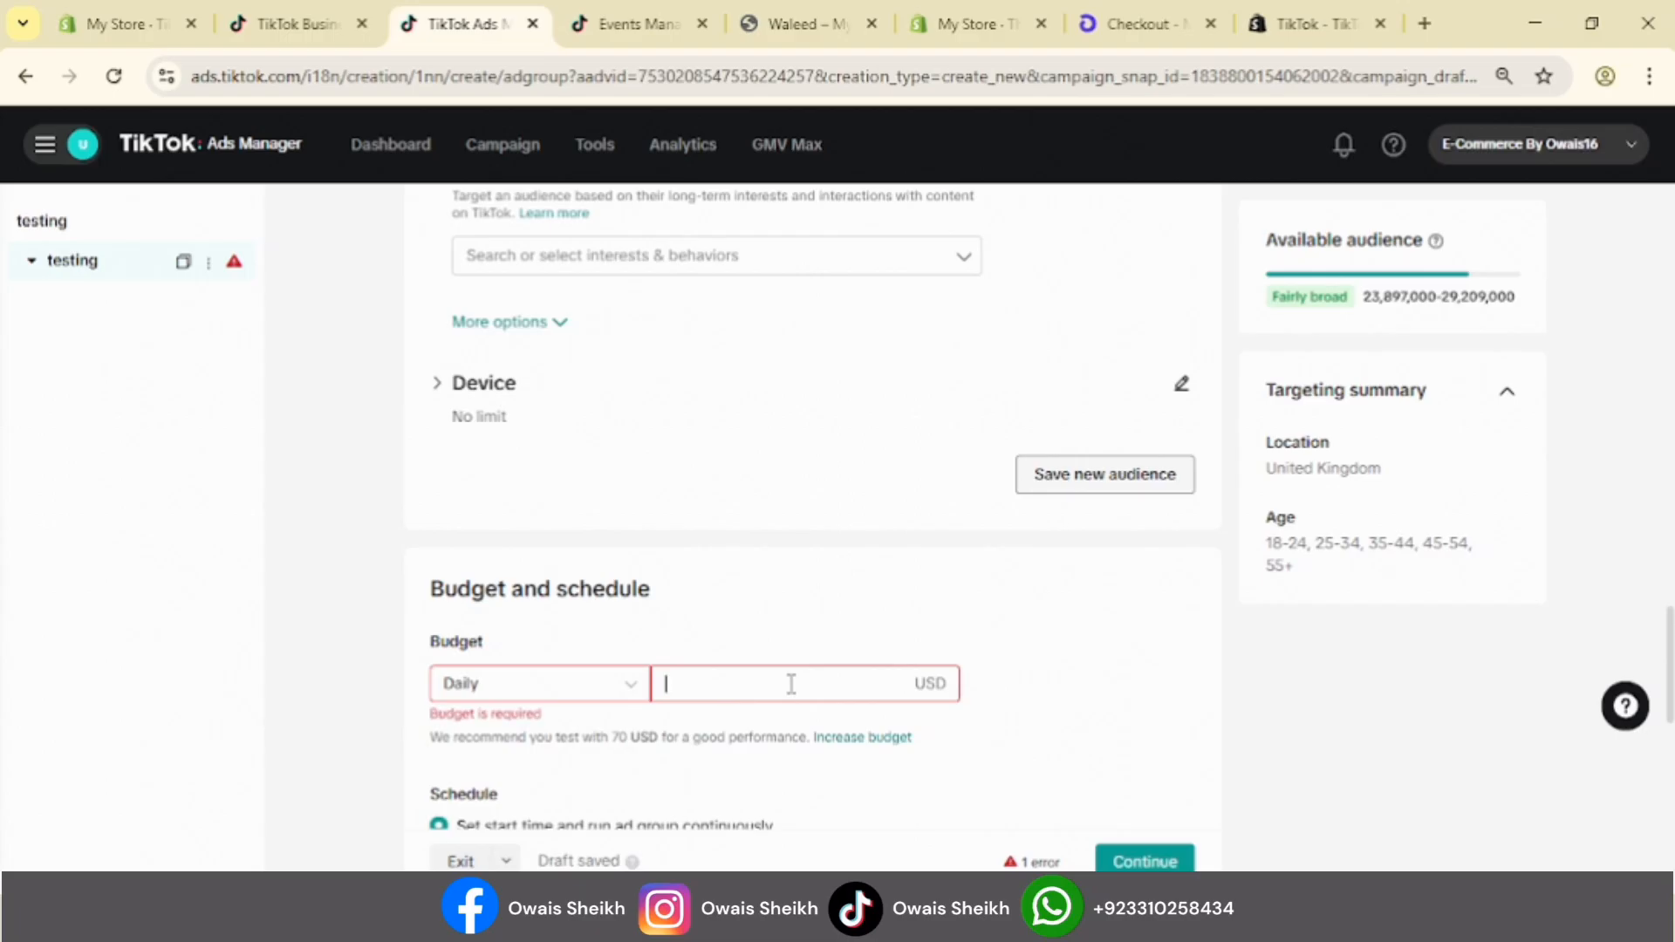
{"action": "type", "text": "10"}
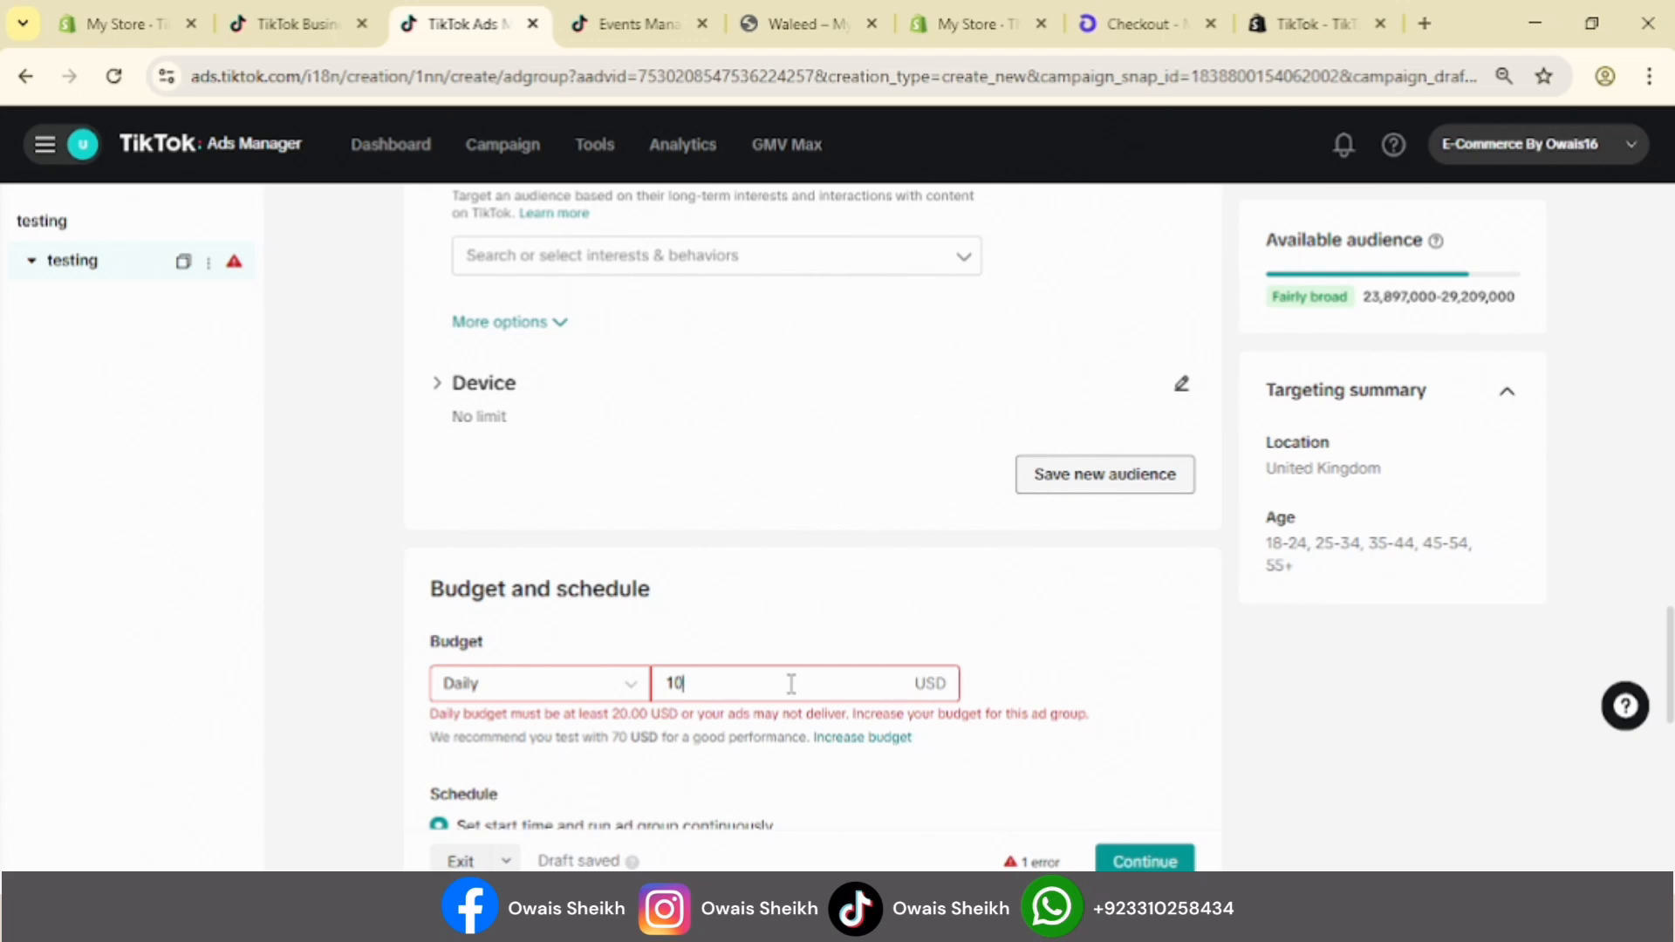
Set the ad group's daily budget to 20 USD
{"action": "key", "text": "BackSpace"}
{"action": "key", "text": "BackSpace"}
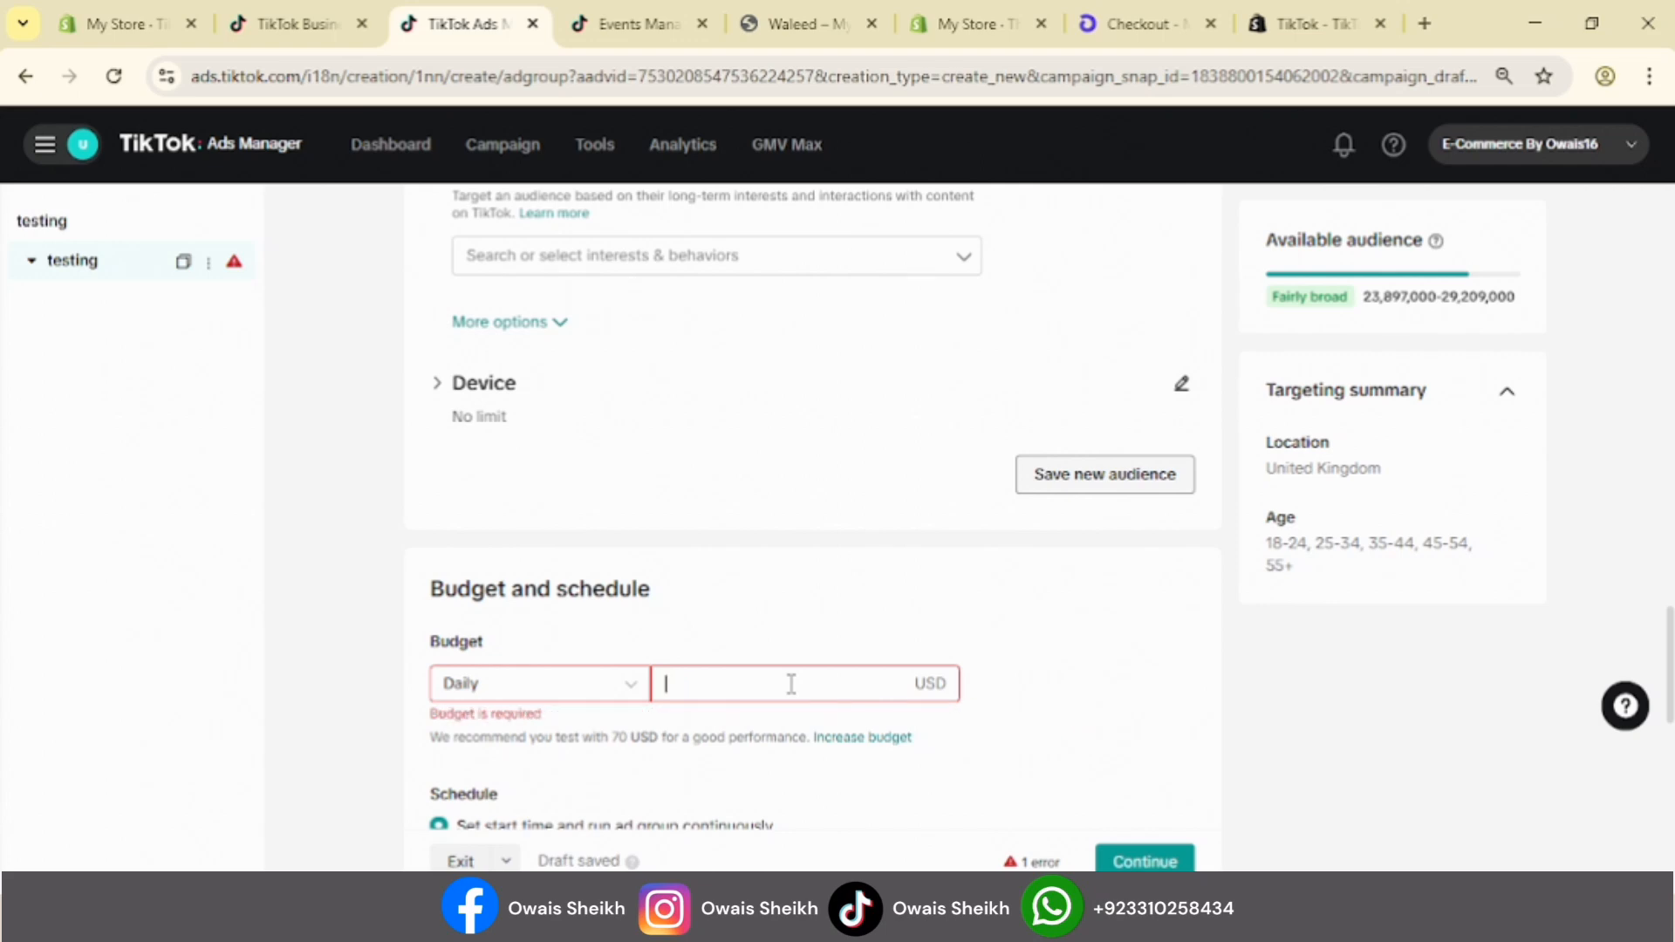
{"action": "type", "text": "20"}
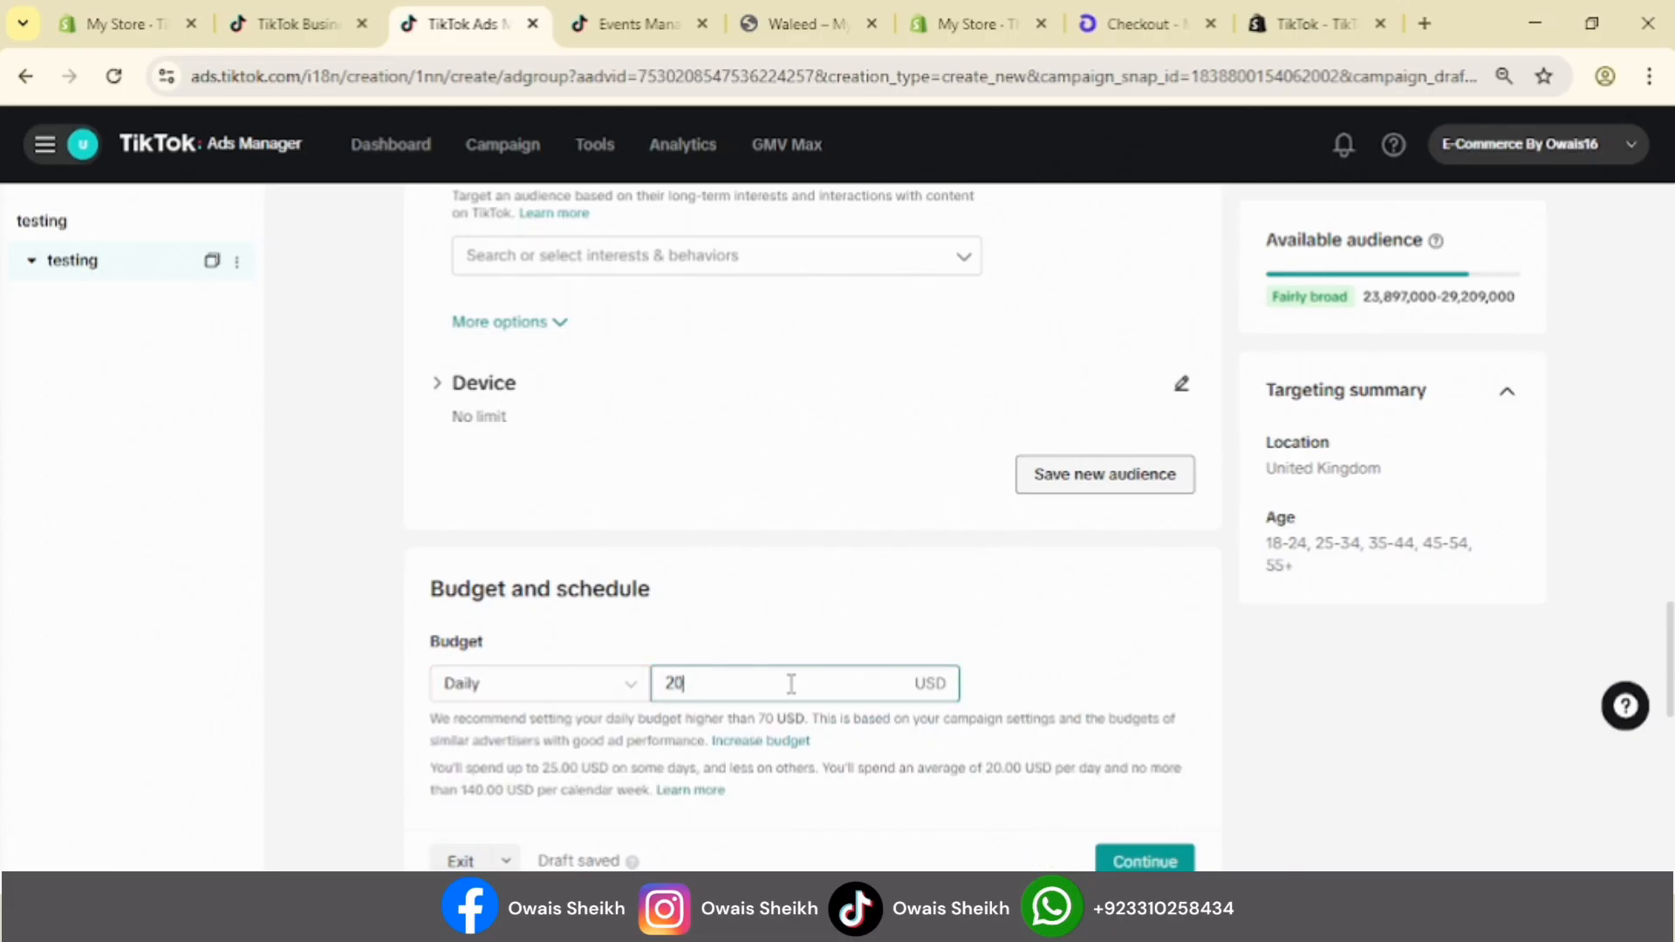
{"action": "left_click", "coordinate": [761, 600]}
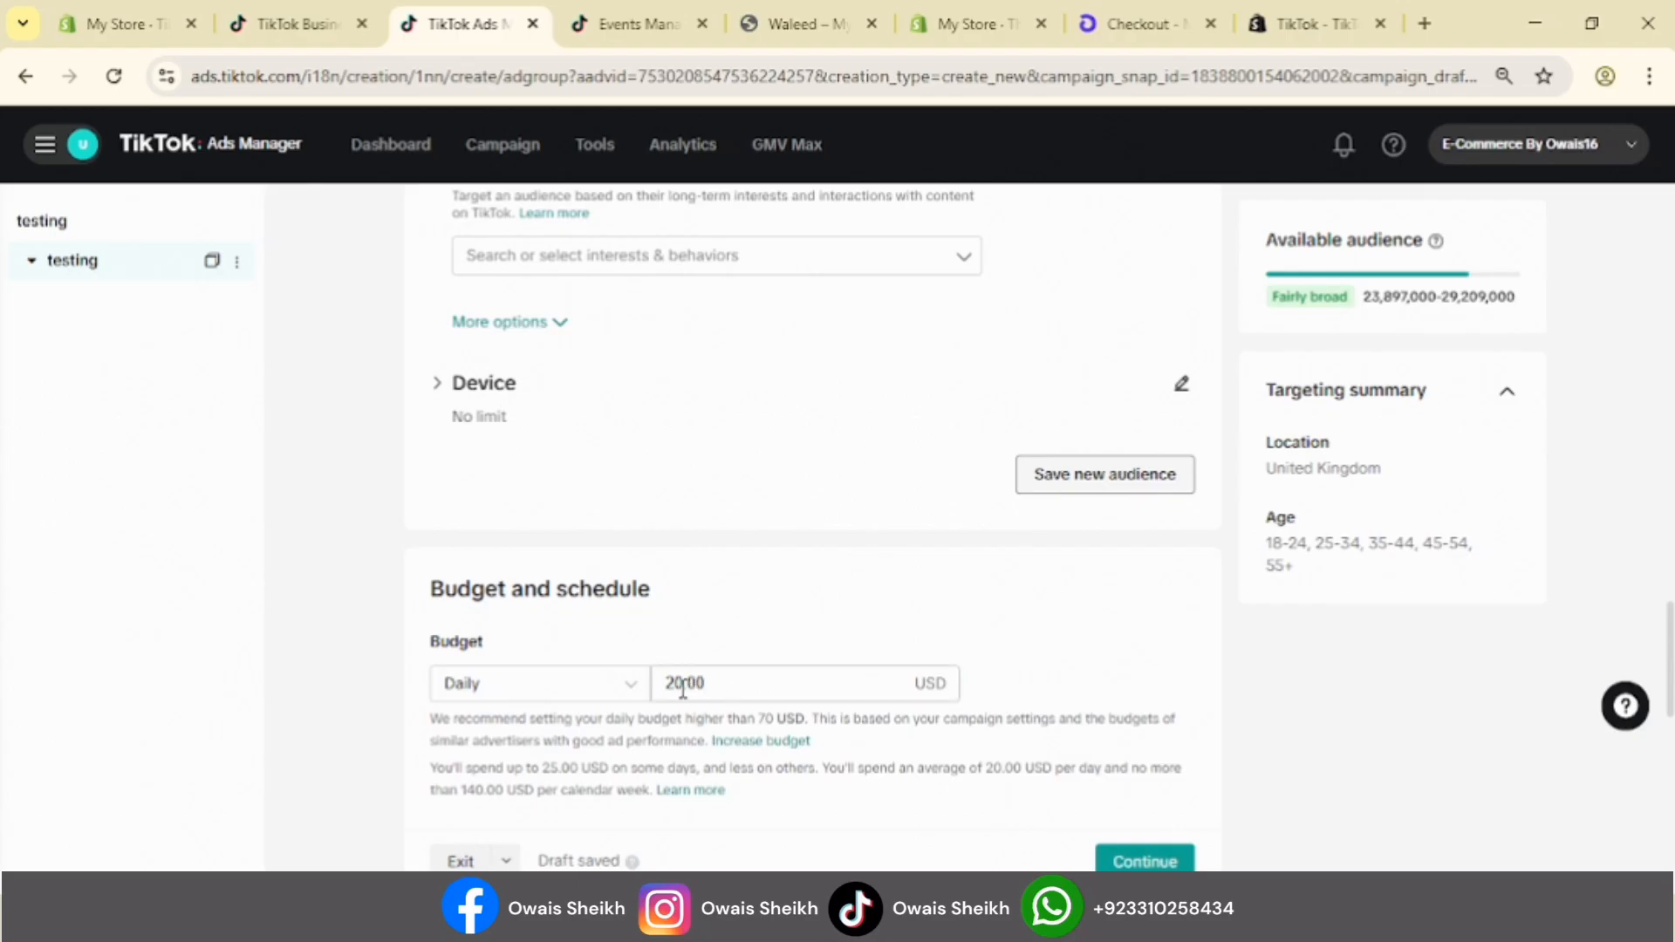
Accept the ad group's bidding and optimization settings and continue to the ad setup
{"action": "scroll", "coordinate": [845, 666], "scroll_direction": "down", "scroll_amount": 5}
{"action": "scroll", "coordinate": [767, 617], "scroll_direction": "down", "scroll_amount": 5}
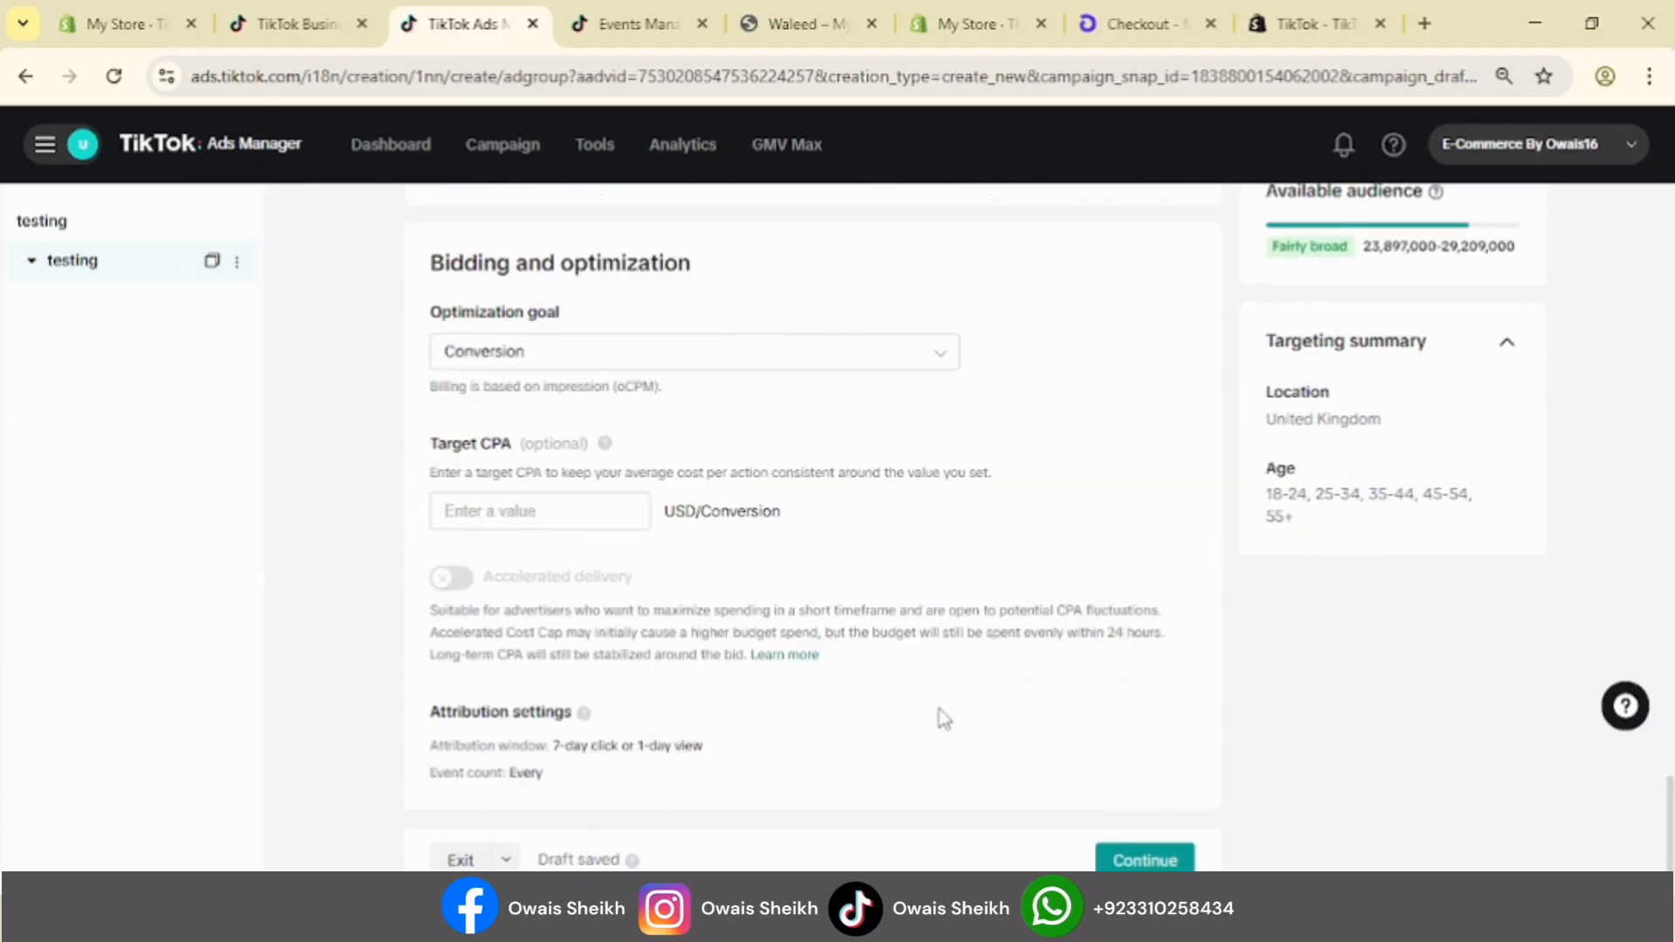
{"action": "left_click", "coordinate": [1144, 860]}
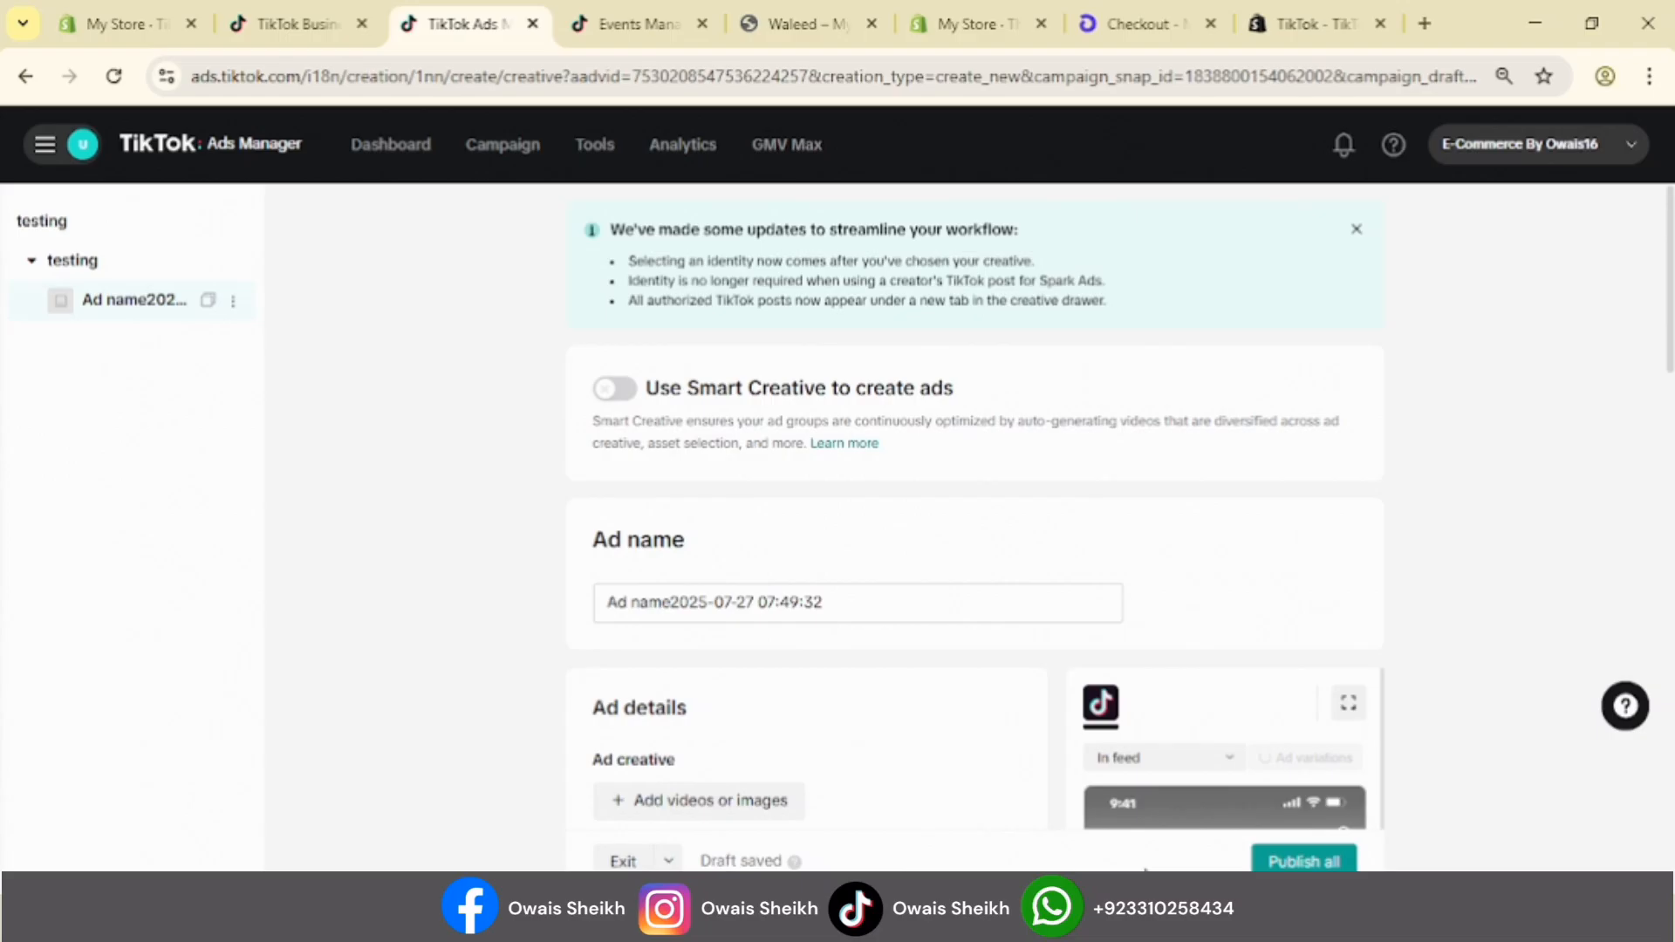
Name the ad "testing"
{"action": "left_click", "coordinate": [939, 608]}
{"action": "key", "text": "BackSpace"}
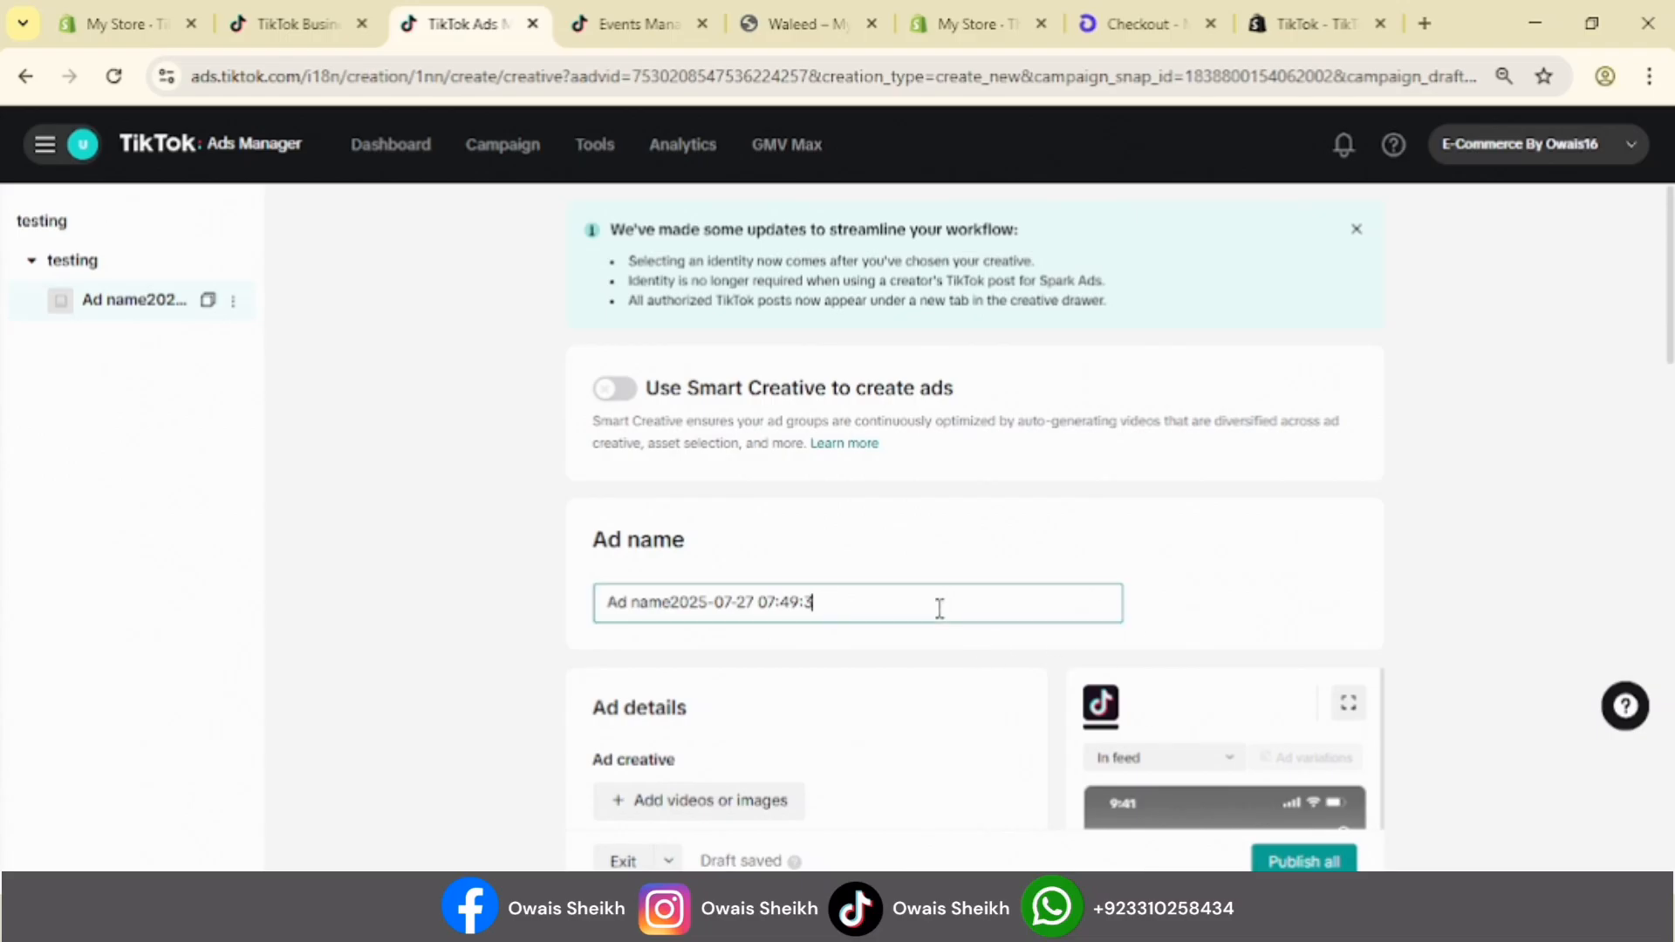
{"action": "key", "text": "BackSpace"}
{"action": "key", "text": "BackSpace"}
{"action": "key", "text": "BackSpace"}
{"action": "key", "text": "BackSpace"}
{"action": "key", "text": "BackSpace"}
{"action": "key", "text": "BackSpace"}
{"action": "key", "text": "BackSpace"}
{"action": "key", "text": "BackSpace"}
{"action": "key", "text": "BackSpace"}
{"action": "key", "text": "BackSpace"}
{"action": "key", "text": "BackSpace"}
{"action": "key", "text": "BackSpace"}
{"action": "key", "text": "BackSpace"}
{"action": "key", "text": "BackSpace"}
{"action": "key", "text": "BackSpace"}
{"action": "key", "text": "BackSpace"}
{"action": "key", "text": "BackSpace"}
{"action": "key", "text": "BackSpace"}
{"action": "key", "text": "BackSpace"}
{"action": "key", "text": "BackSpace"}
{"action": "type", "text": "testing"}
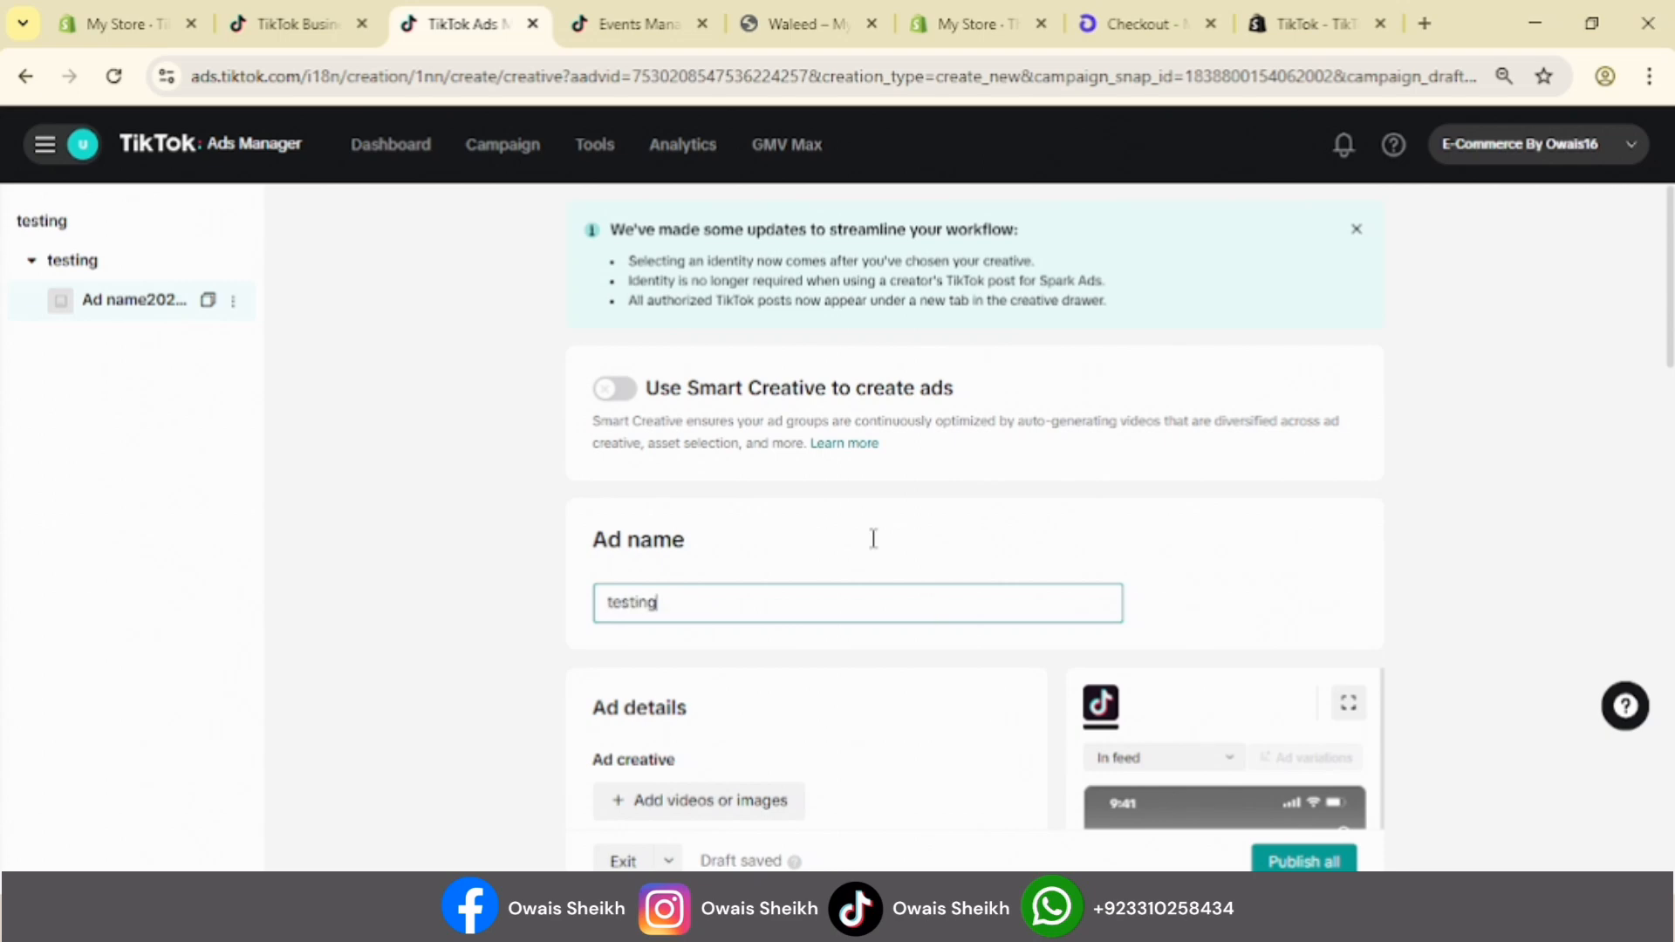
{"action": "left_click", "coordinate": [875, 679]}
Examine the ad details and destination settings, then the identity and account-linking screenshots in the Google Docs document
{"action": "scroll", "coordinate": [877, 685], "scroll_direction": "down", "scroll_amount": 5}
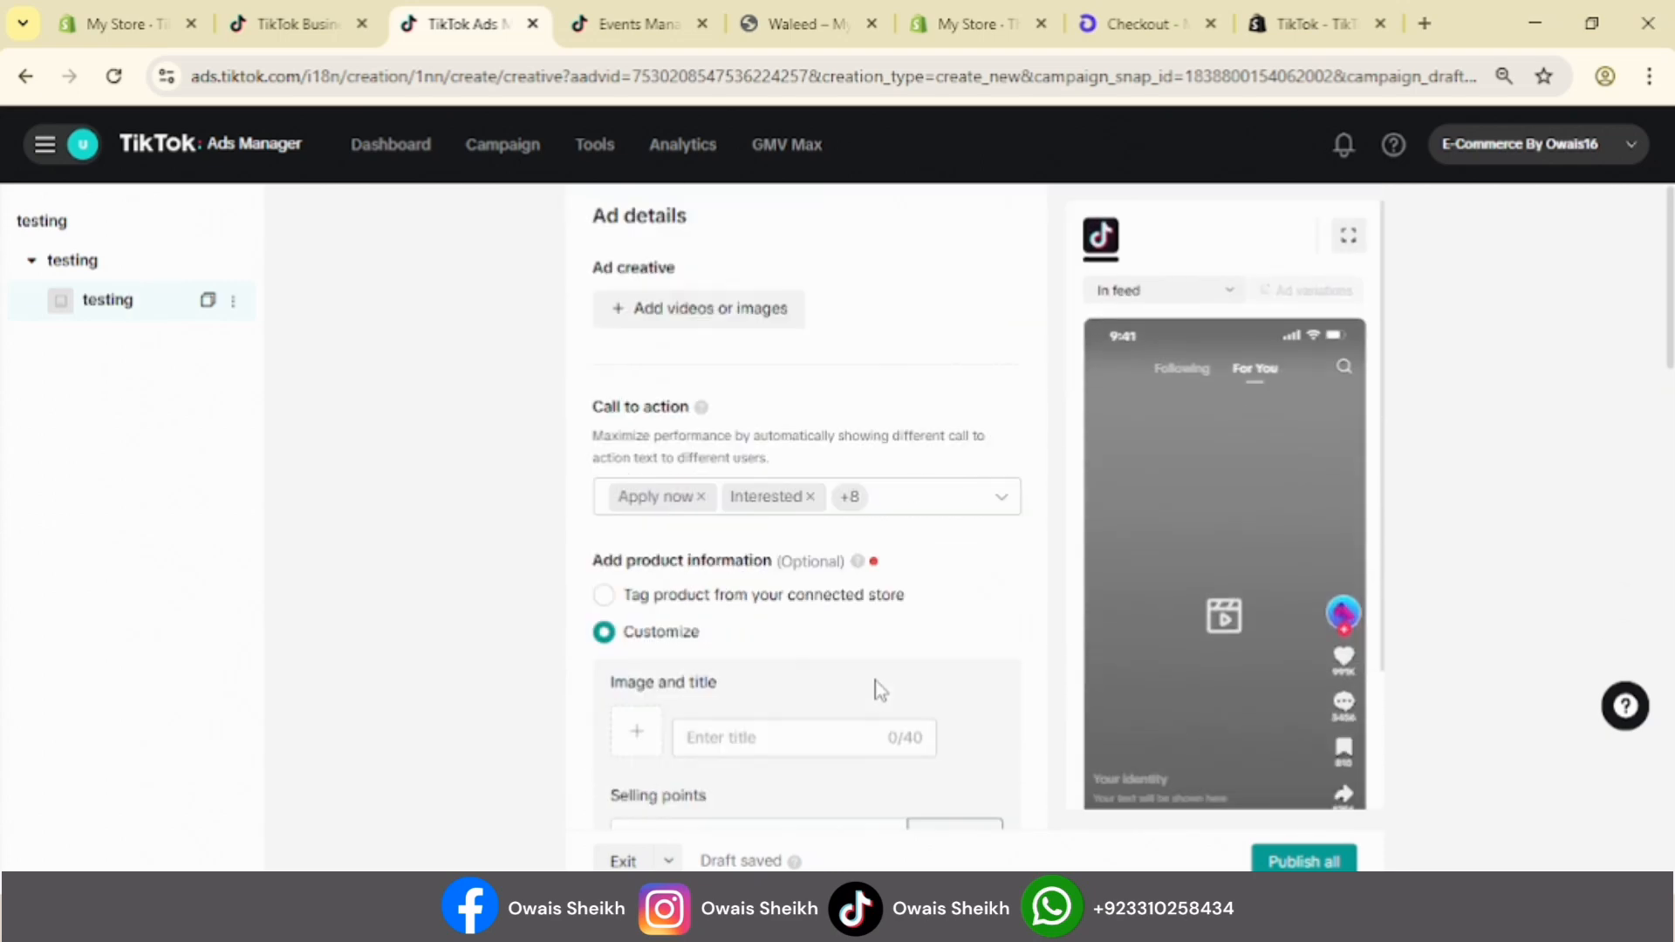
{"action": "scroll", "coordinate": [877, 689], "scroll_direction": "down", "scroll_amount": 5}
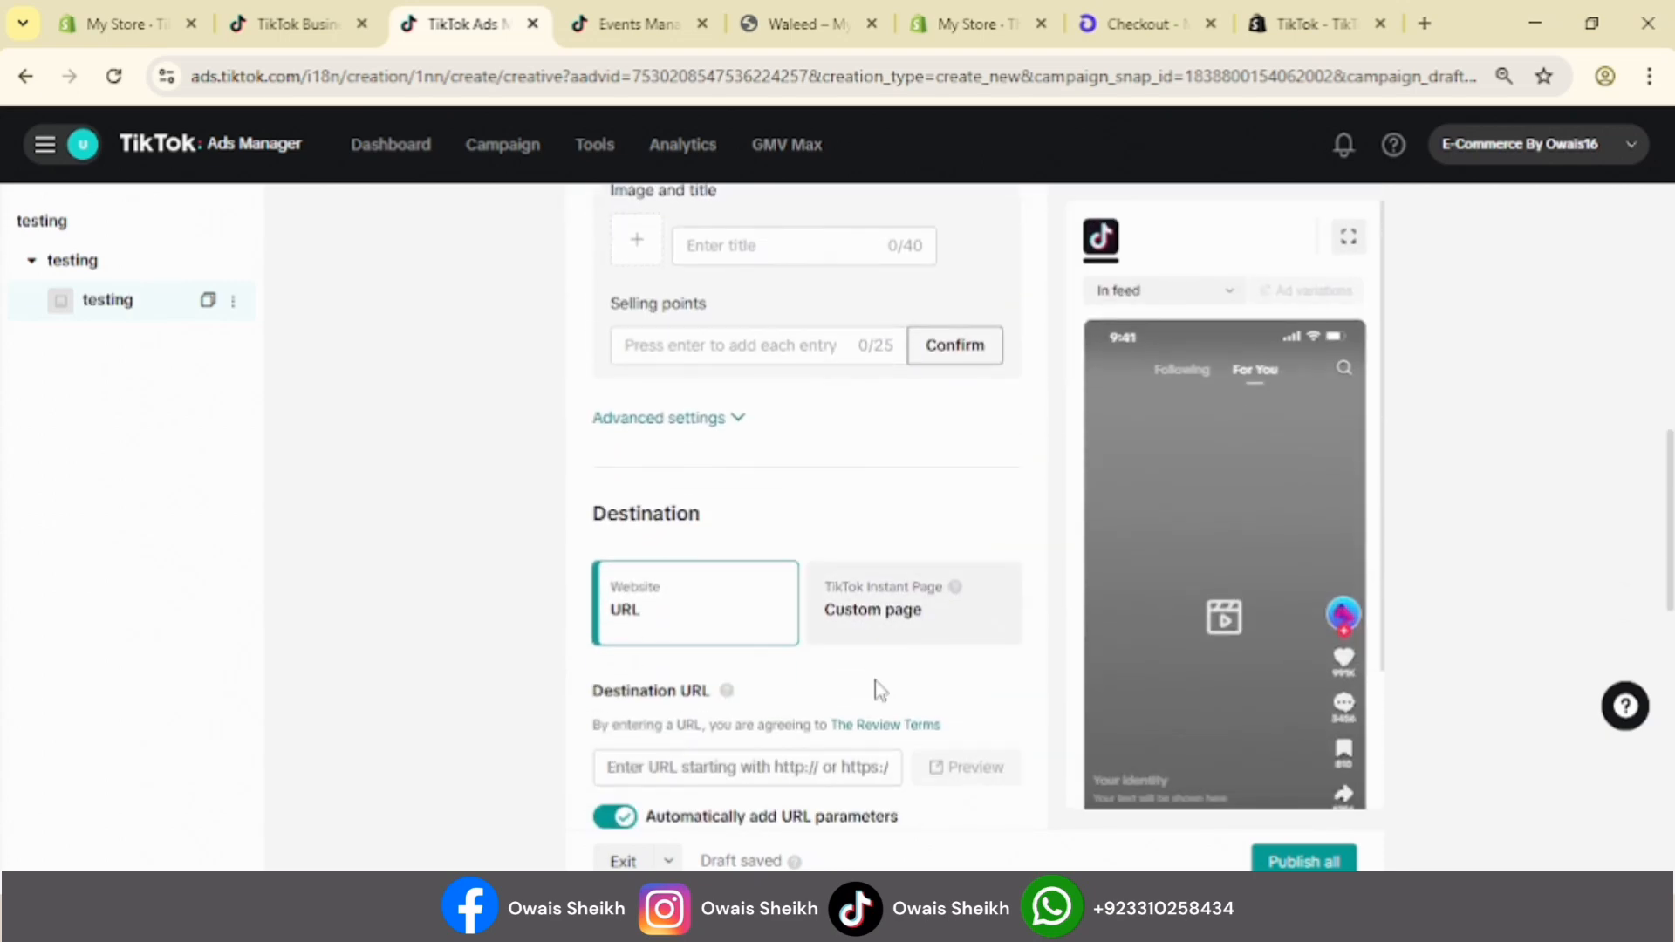
{"action": "scroll", "coordinate": [879, 690], "scroll_direction": "up", "scroll_amount": 4}
{"action": "scroll", "coordinate": [878, 689], "scroll_direction": "up", "scroll_amount": 3}
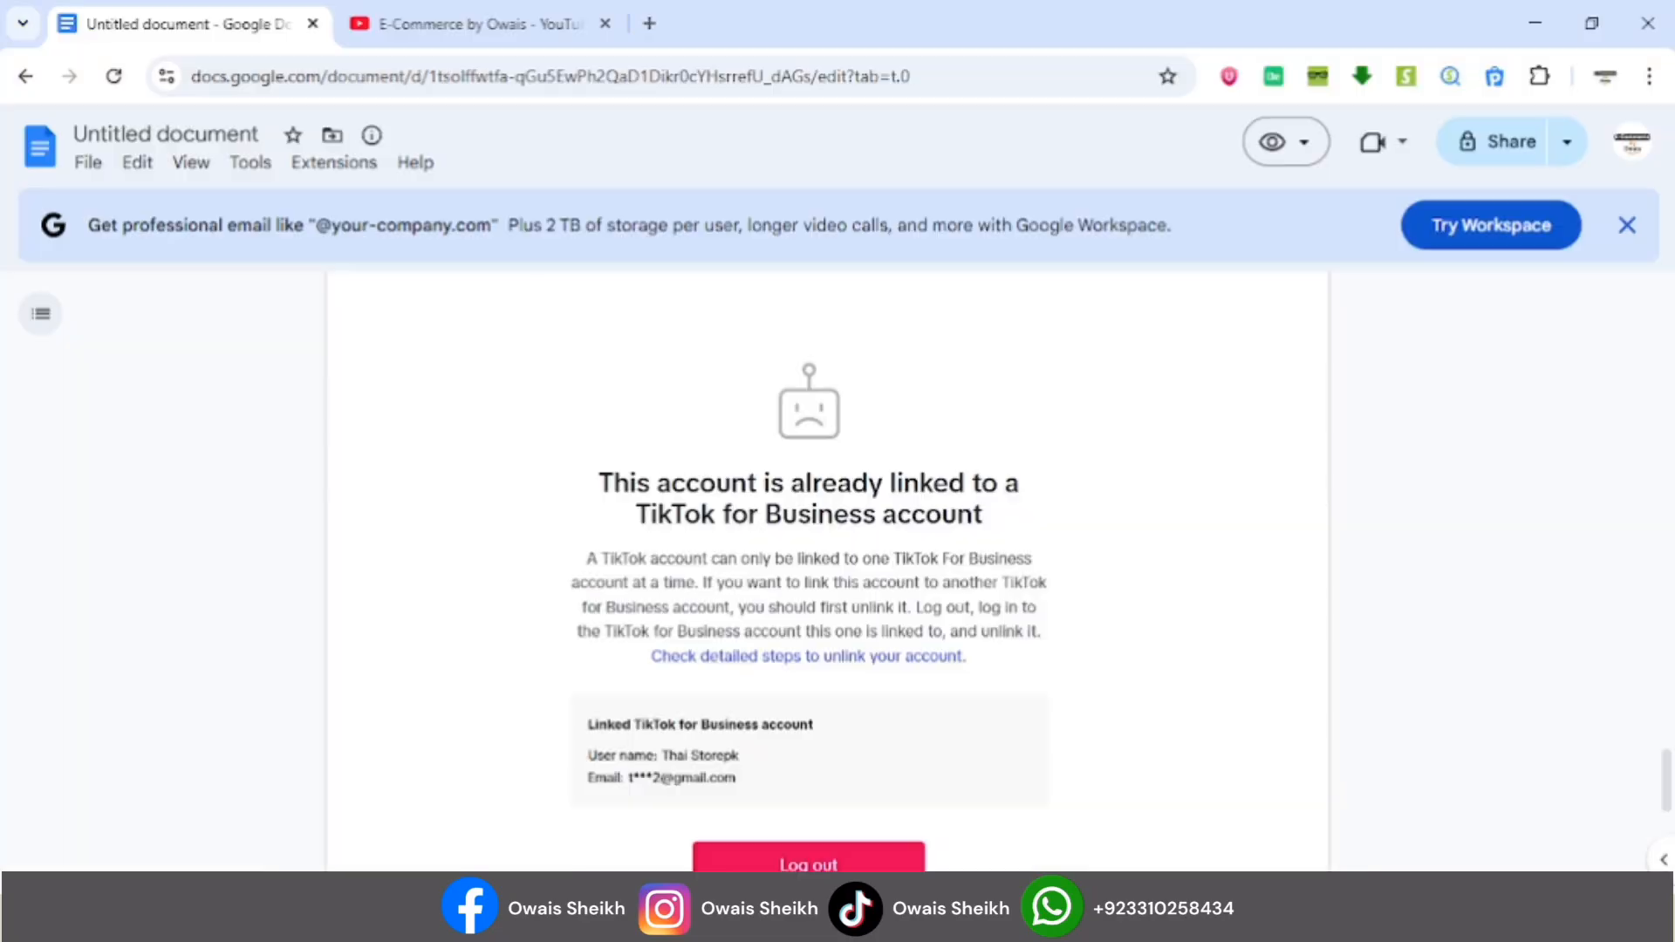
{"action": "scroll", "coordinate": [781, 728], "scroll_direction": "up", "scroll_amount": 8}
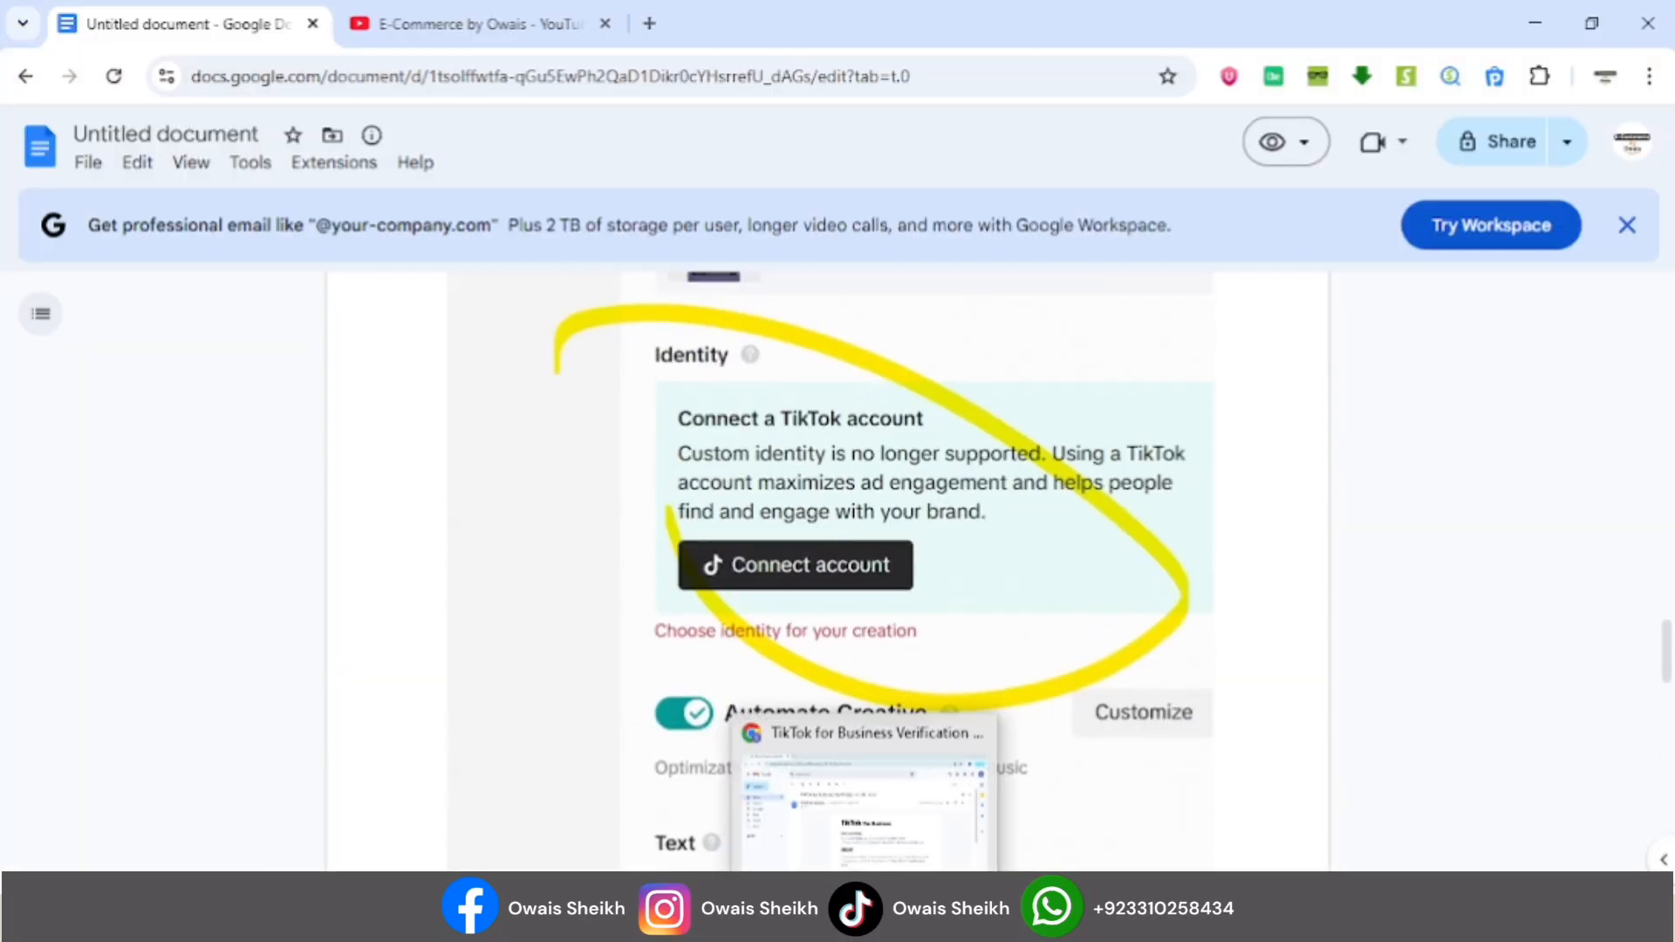
{"action": "left_click", "coordinate": [916, 798]}
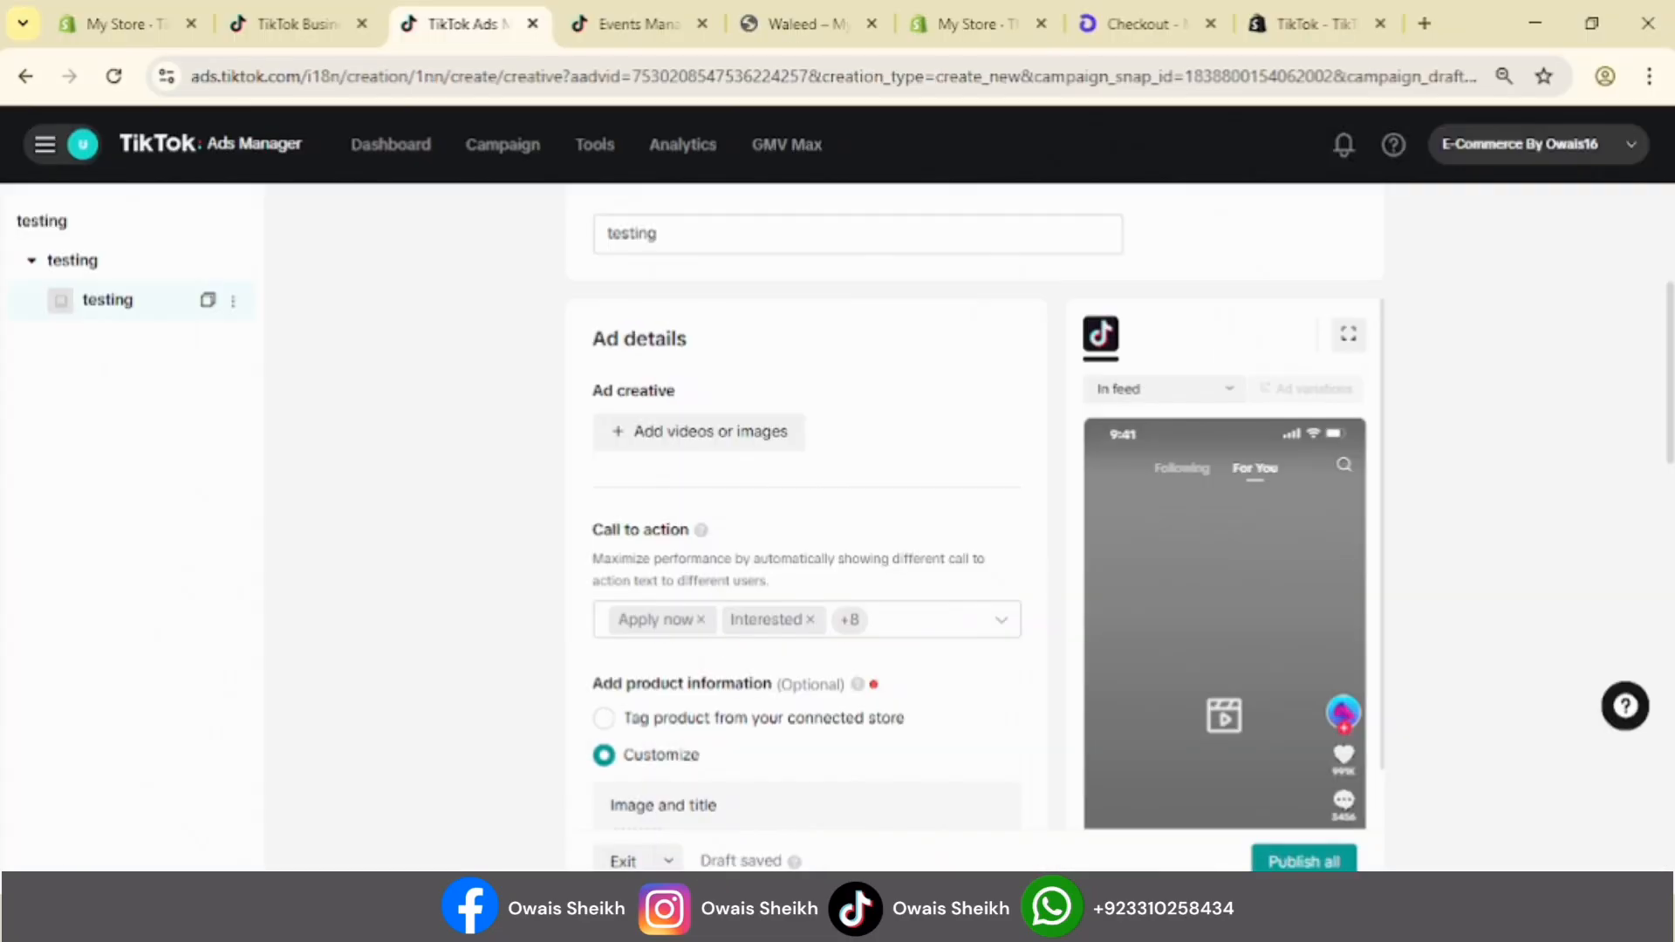
Upload the rose image to the creative library with a square crop and add it to the ad as a single image
{"action": "left_click", "coordinate": [632, 444]}
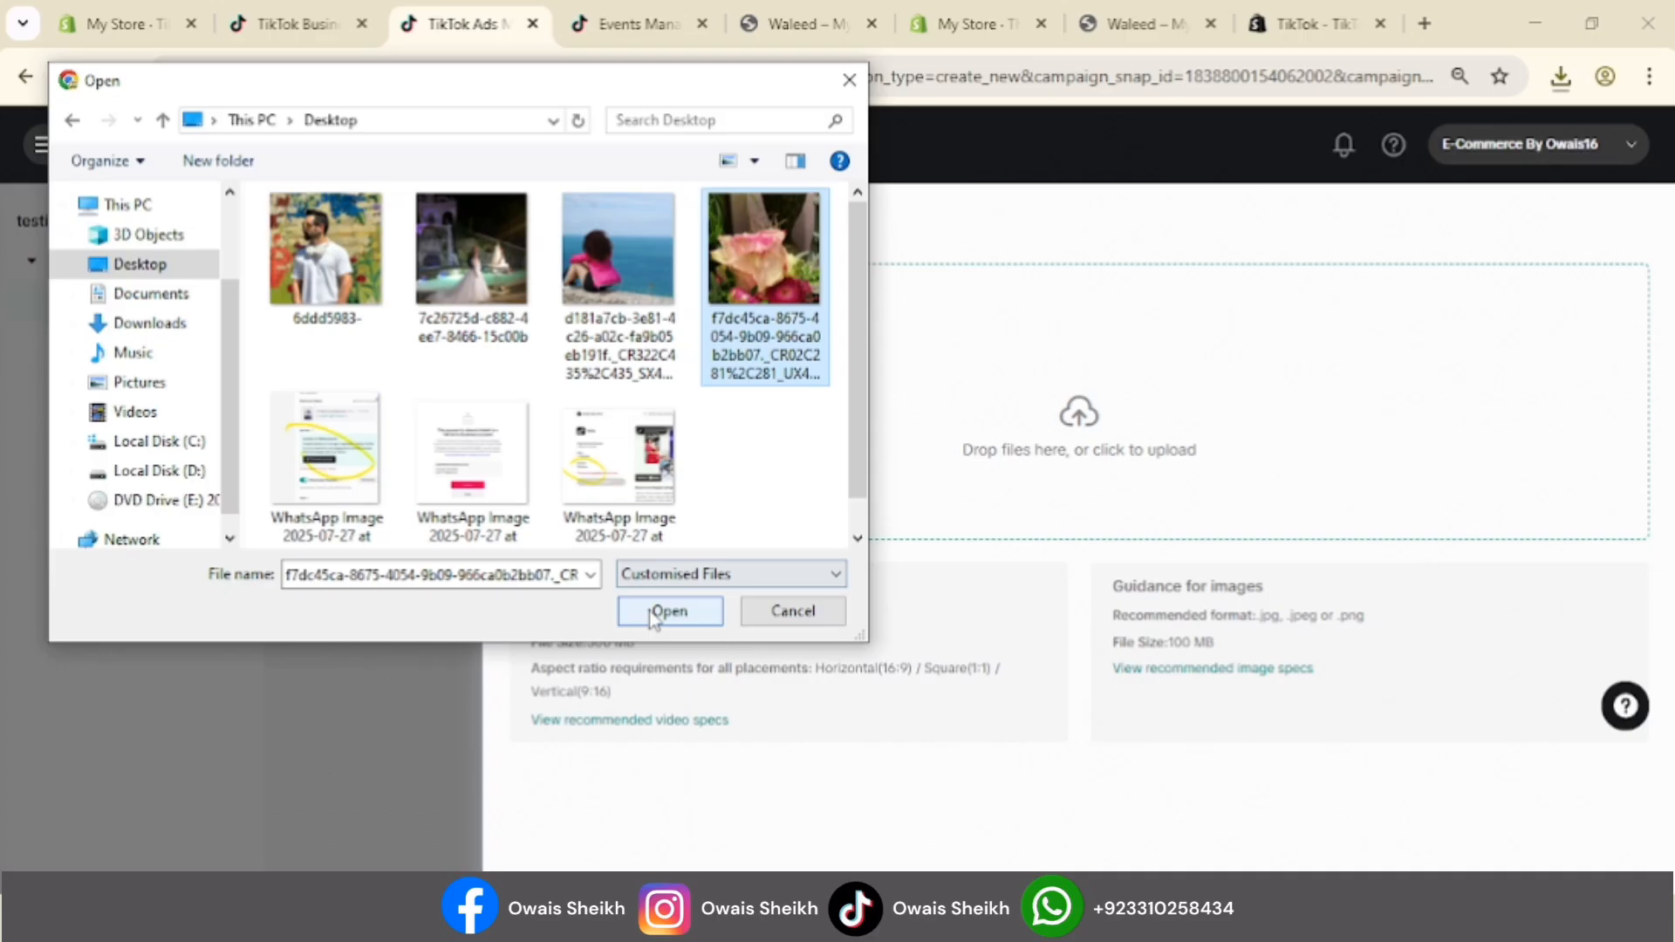
{"action": "left_click", "coordinate": [649, 614]}
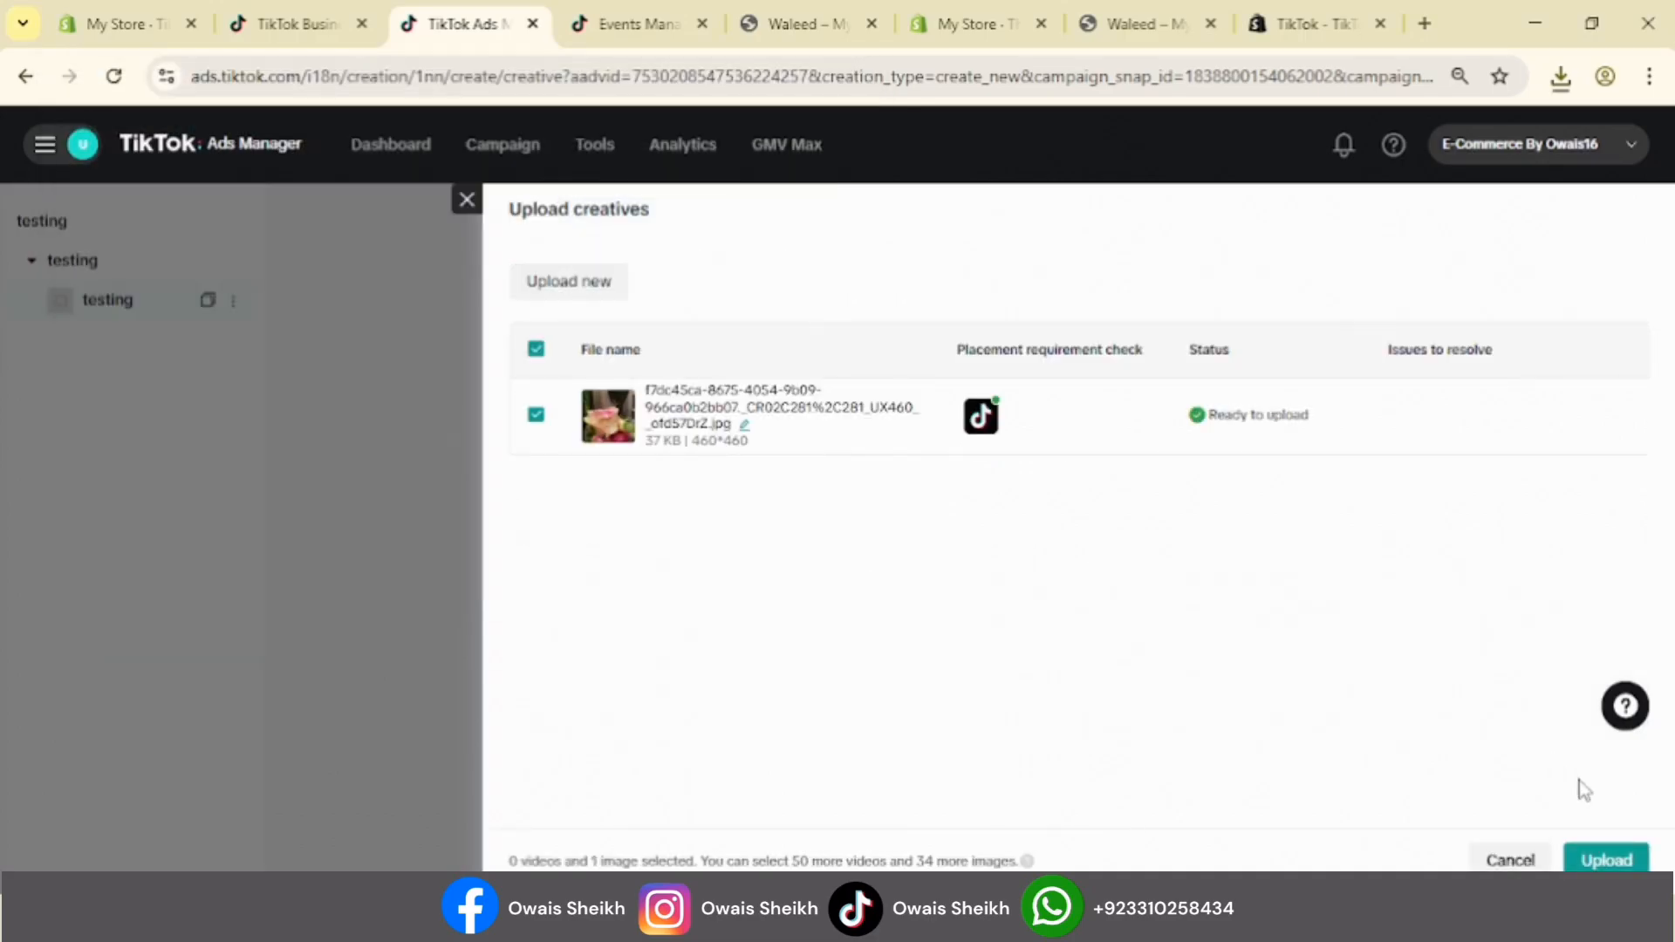
{"action": "left_click", "coordinate": [1586, 860]}
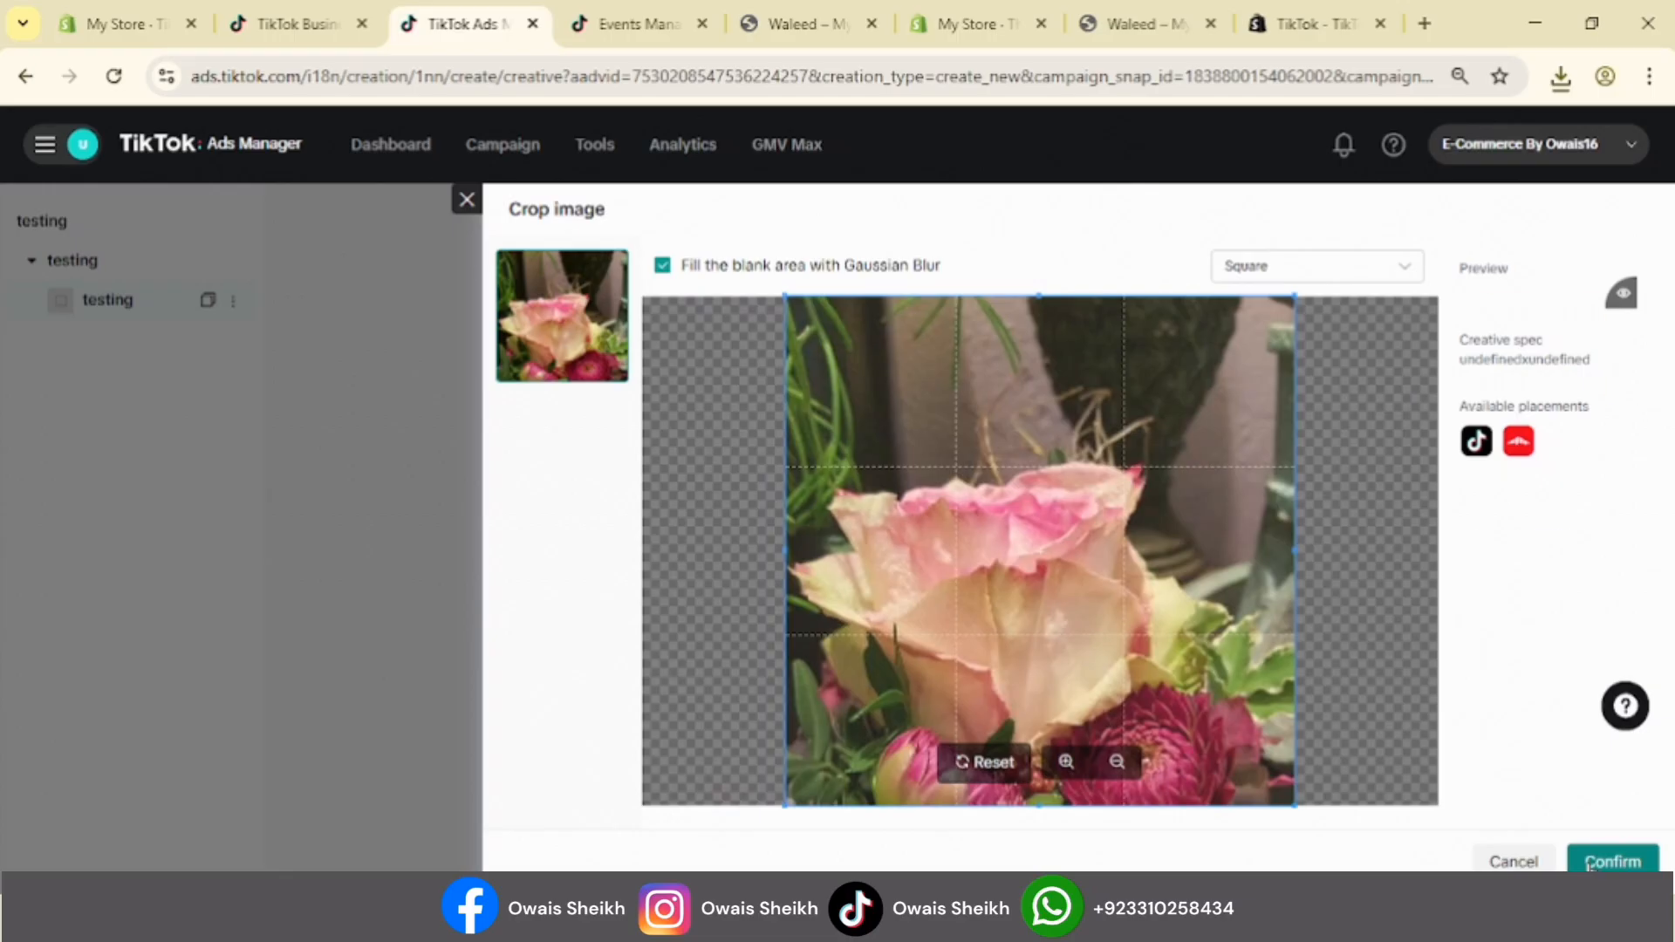
{"action": "left_click", "coordinate": [1599, 863]}
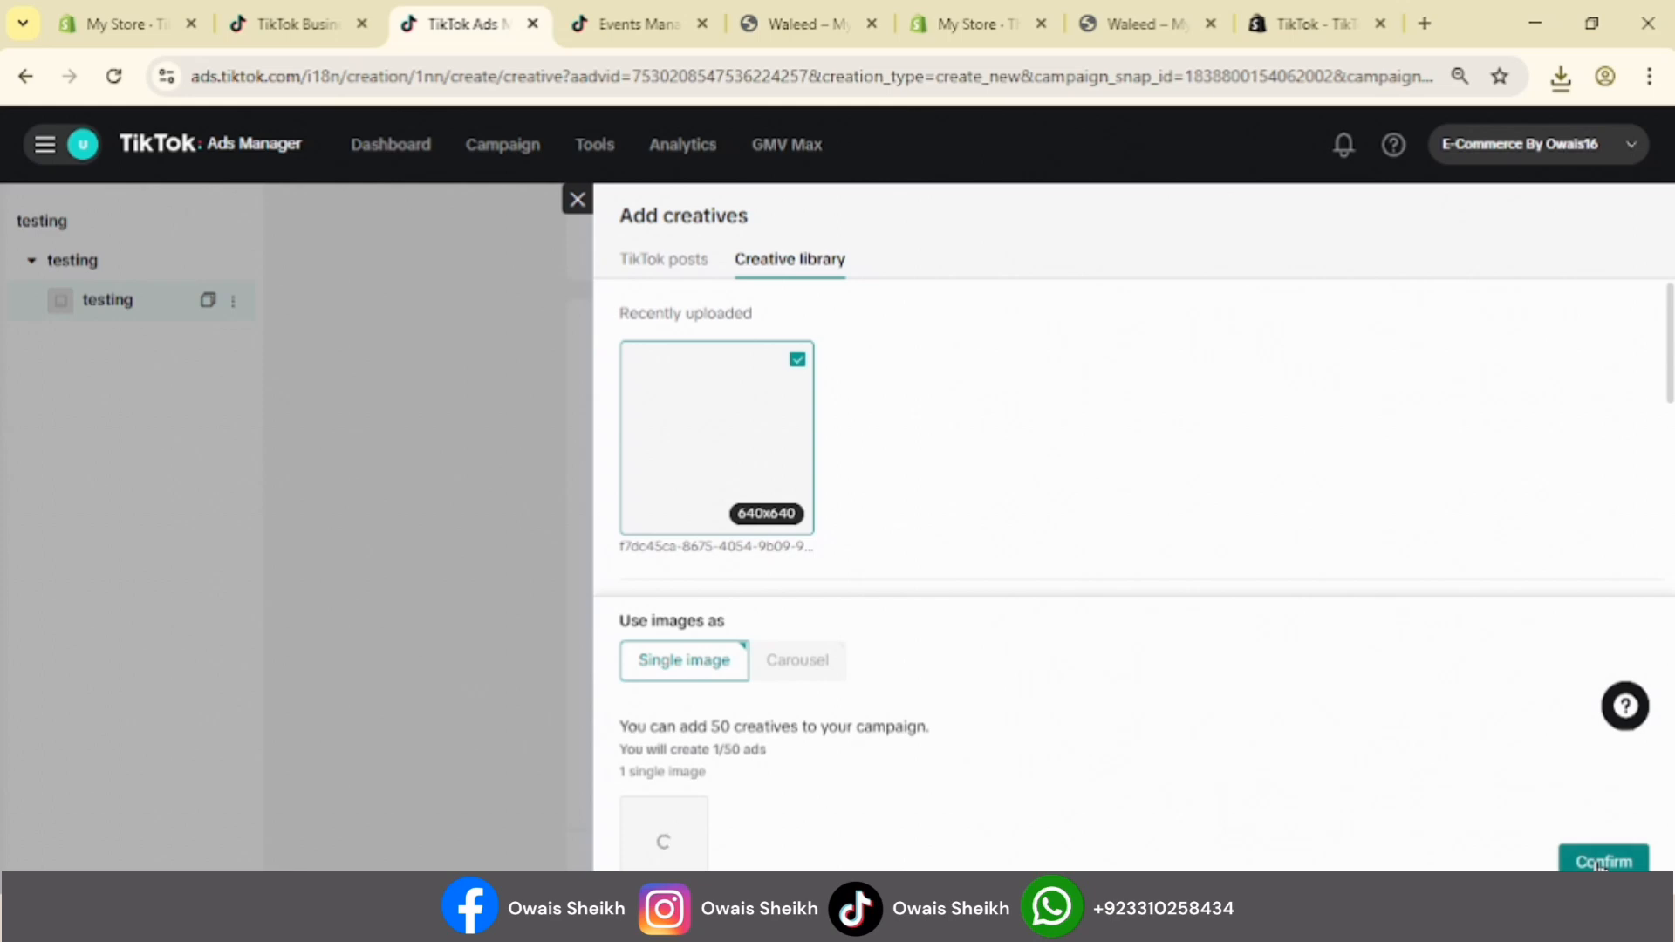
{"action": "left_click", "coordinate": [1599, 863]}
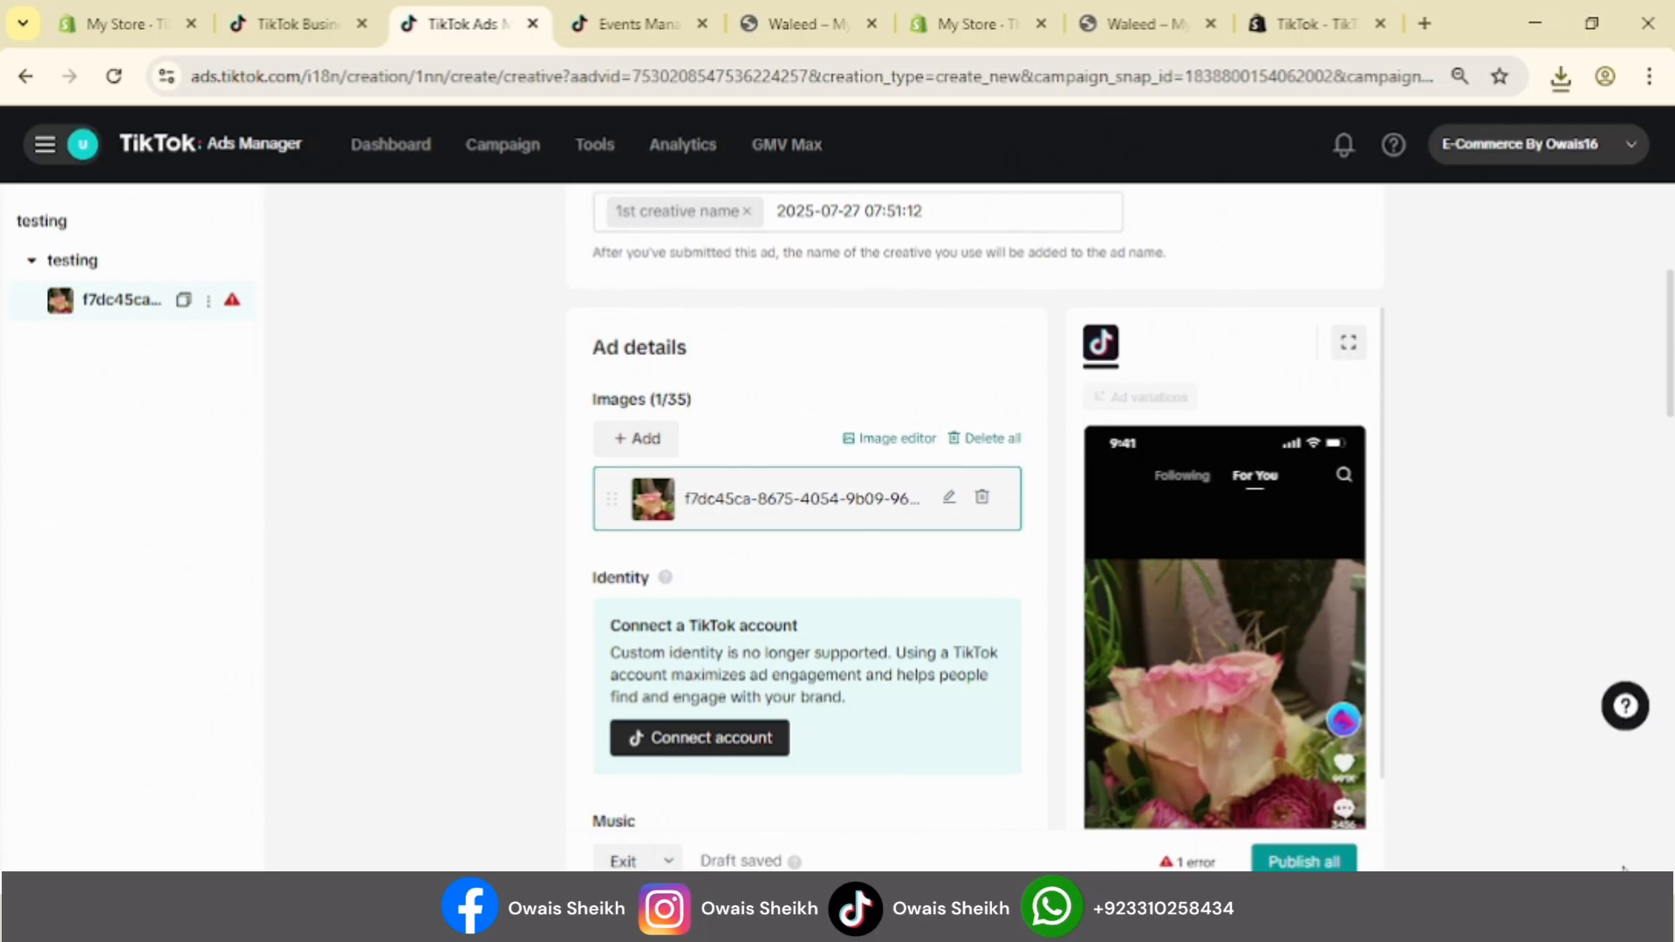
Start connecting a TikTok account as the ad's identity and verify the ad account's email with the verification code sent to it
{"action": "scroll", "coordinate": [749, 636], "scroll_direction": "down", "scroll_amount": 2}
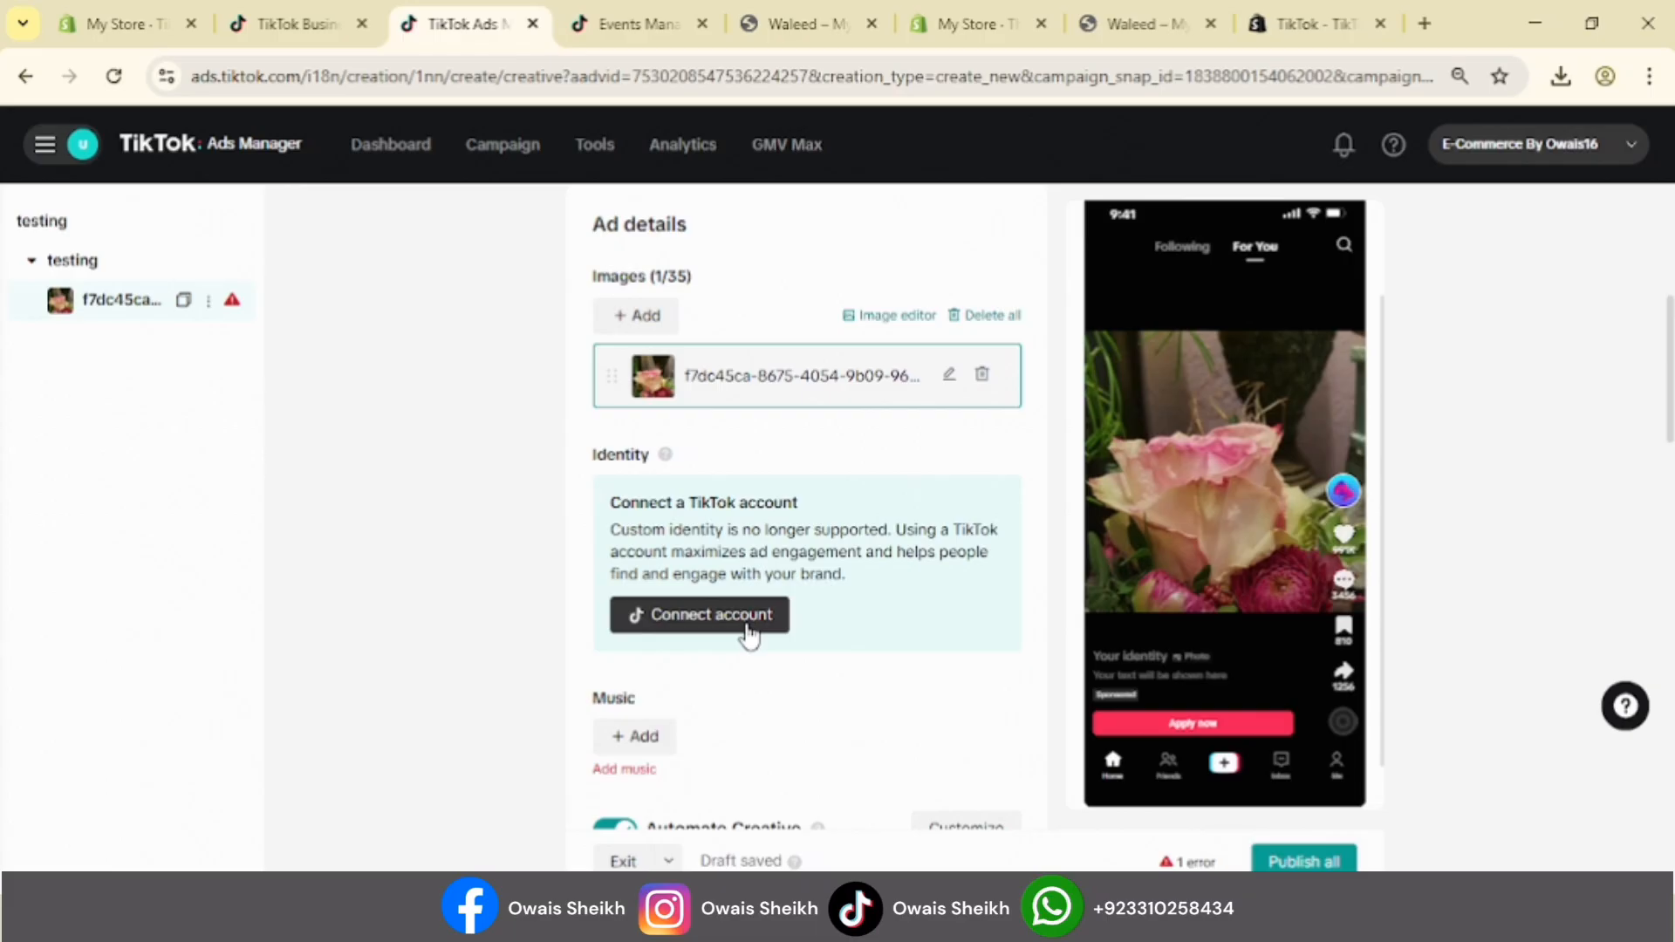
{"action": "left_click", "coordinate": [748, 637]}
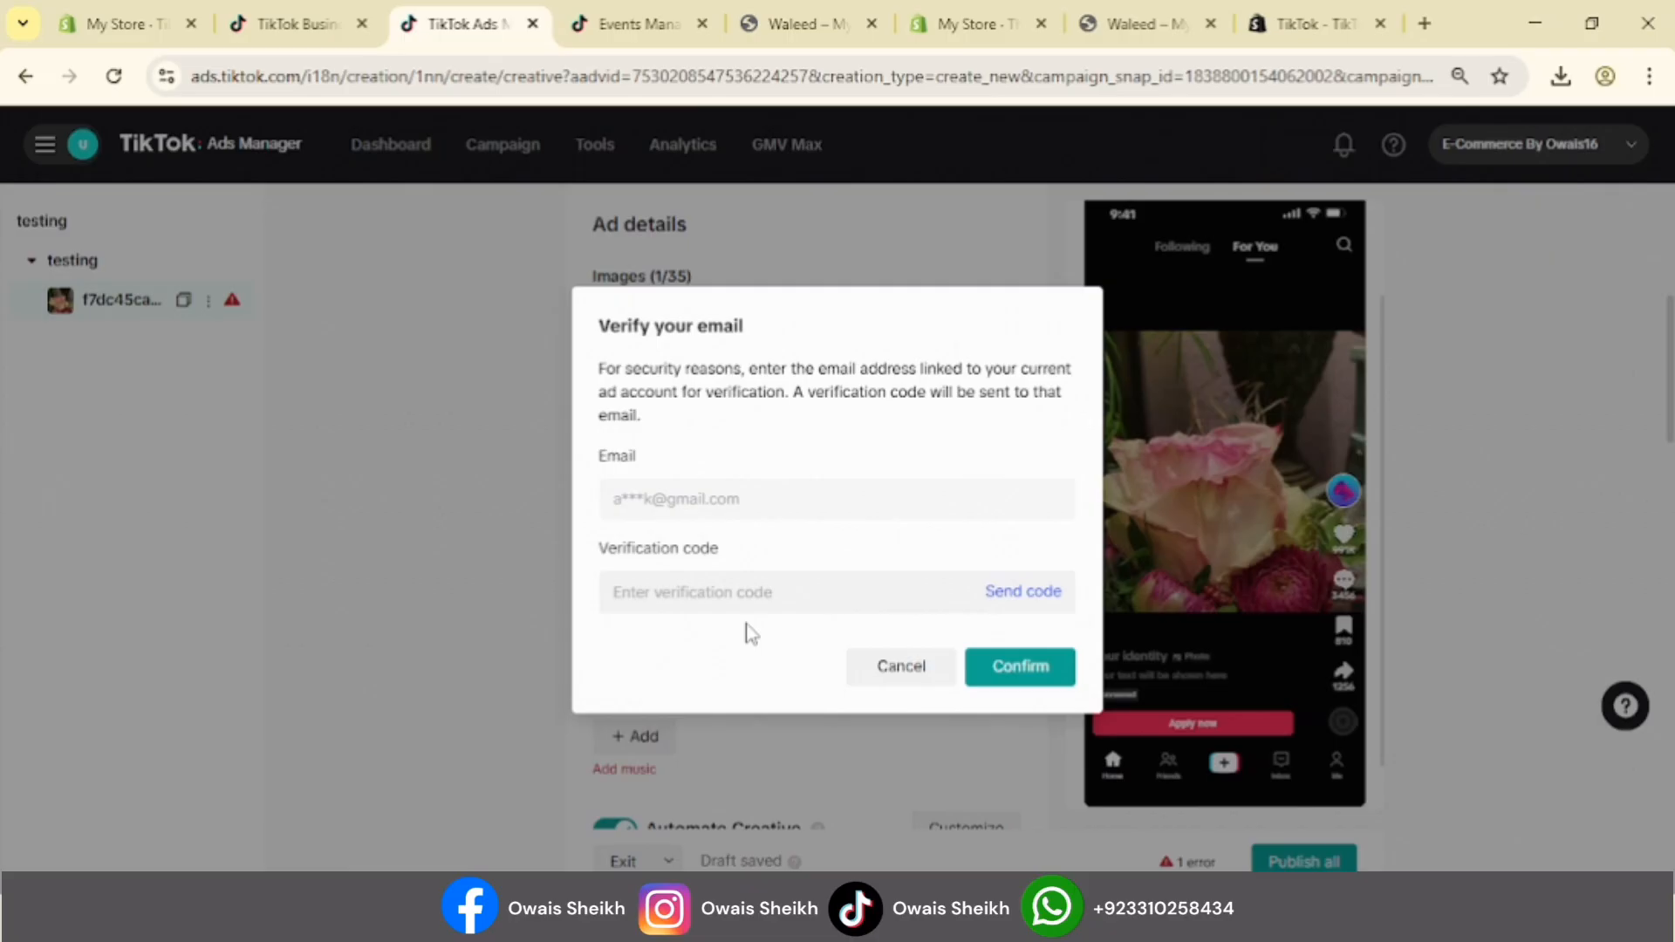
{"action": "left_click", "coordinate": [1016, 588]}
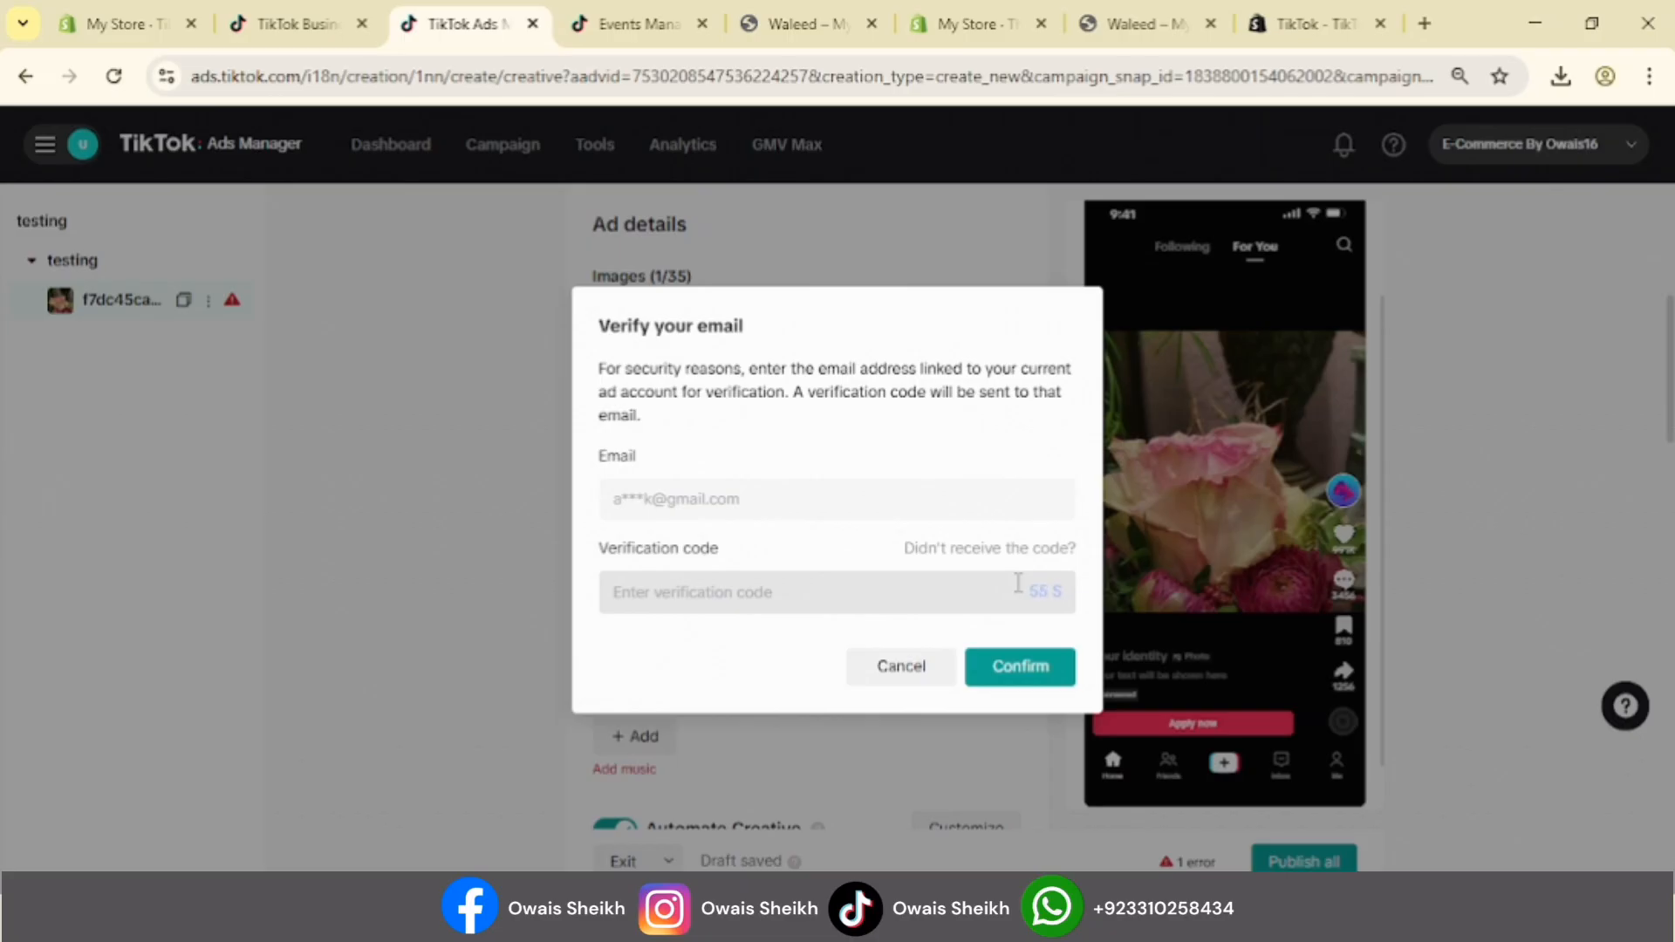
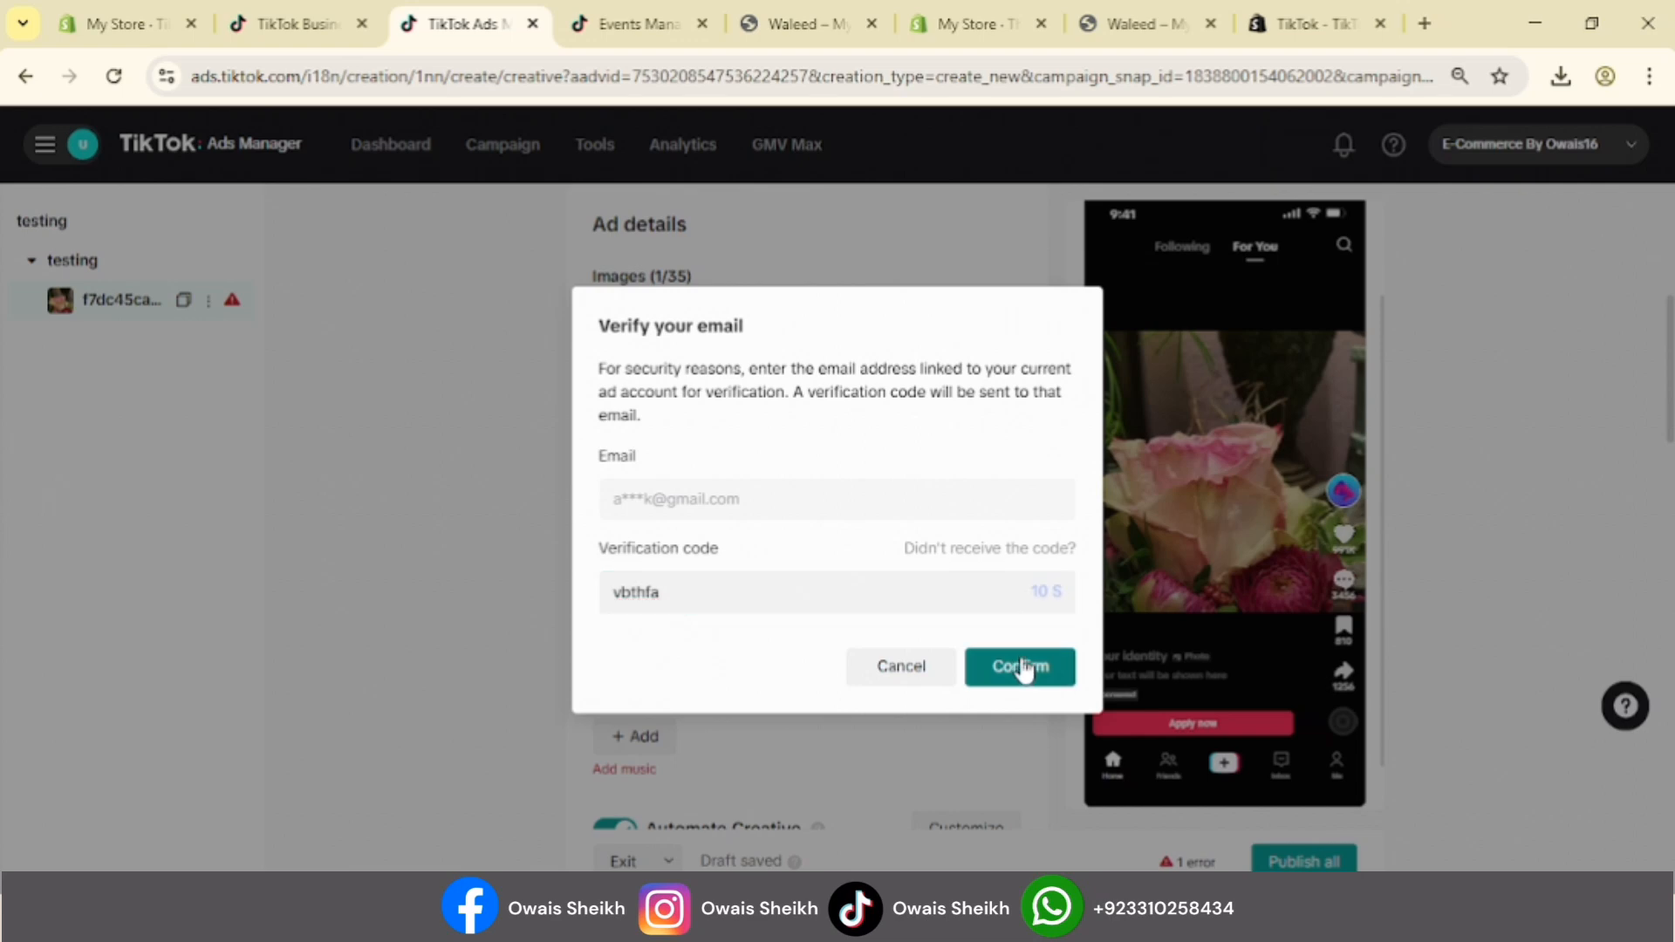
{"action": "left_click", "coordinate": [1022, 668]}
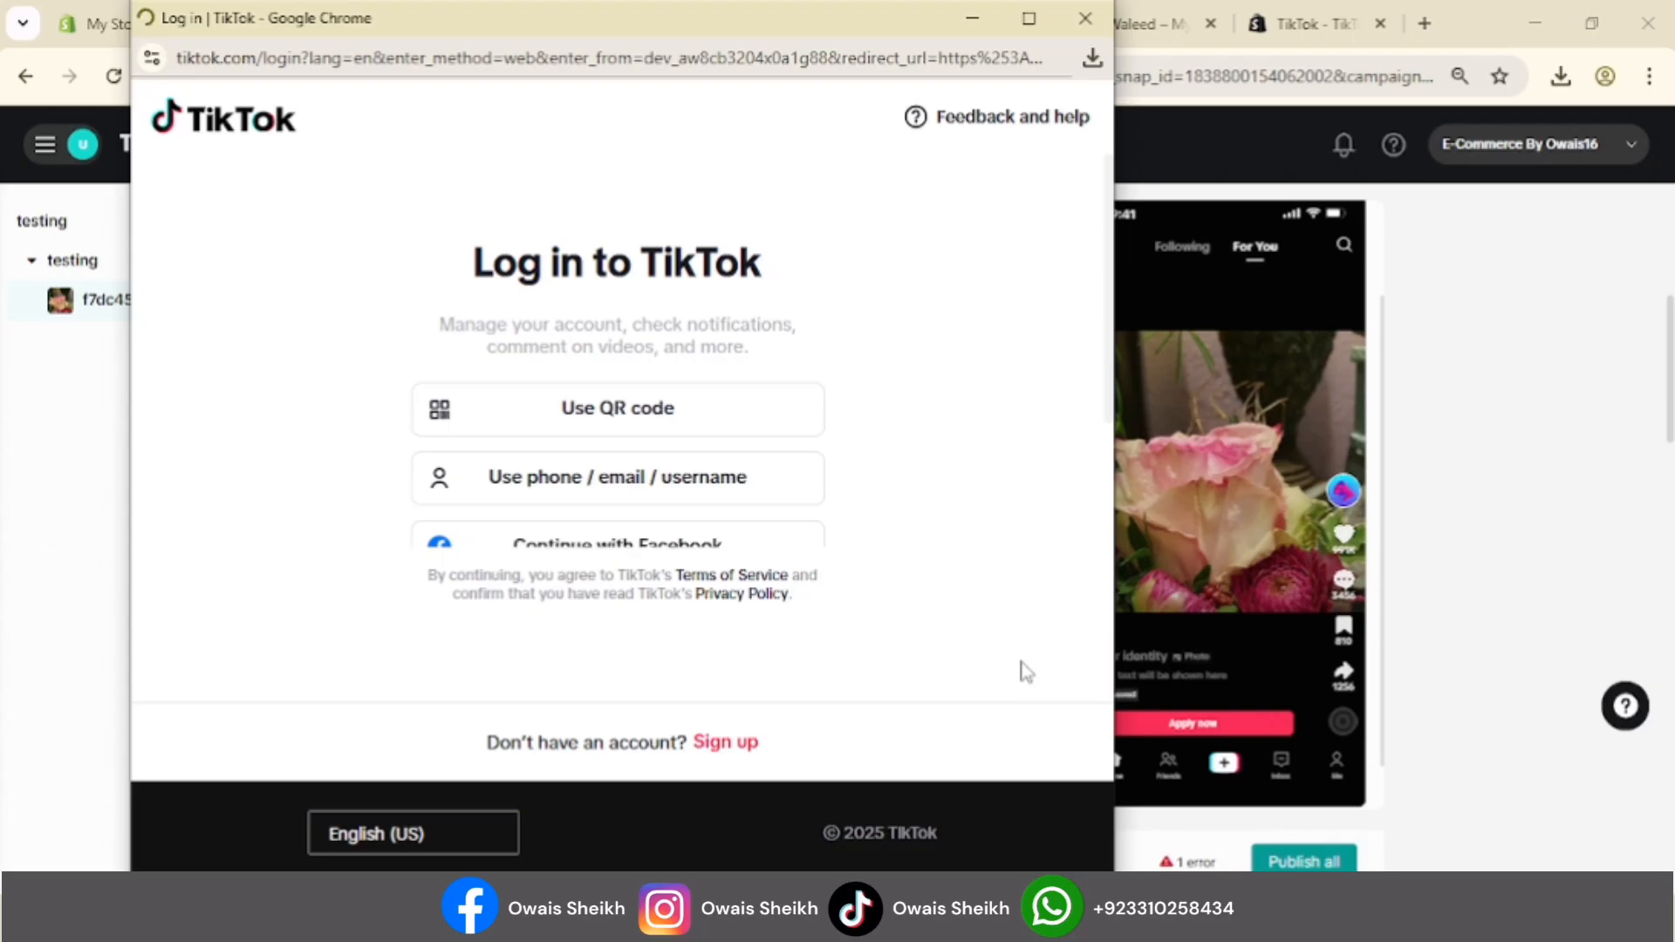
Choose to sign up for a new TikTok account using a phone number or email
{"action": "scroll", "coordinate": [776, 506], "scroll_direction": "down", "scroll_amount": 1}
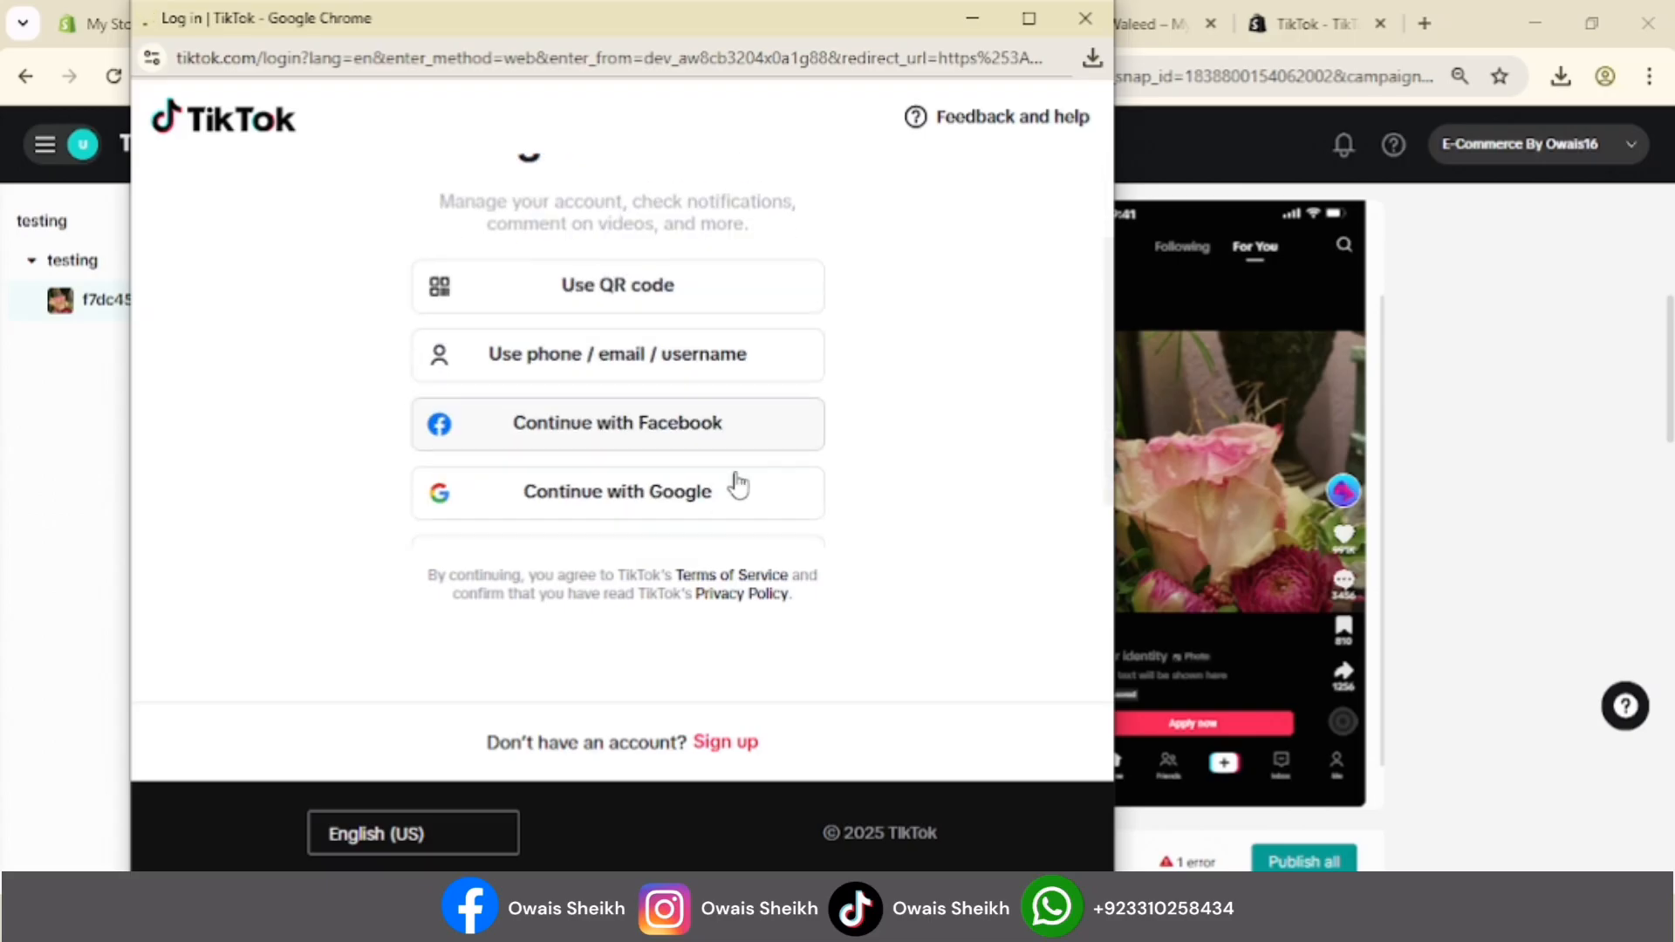
{"action": "left_click", "coordinate": [731, 748]}
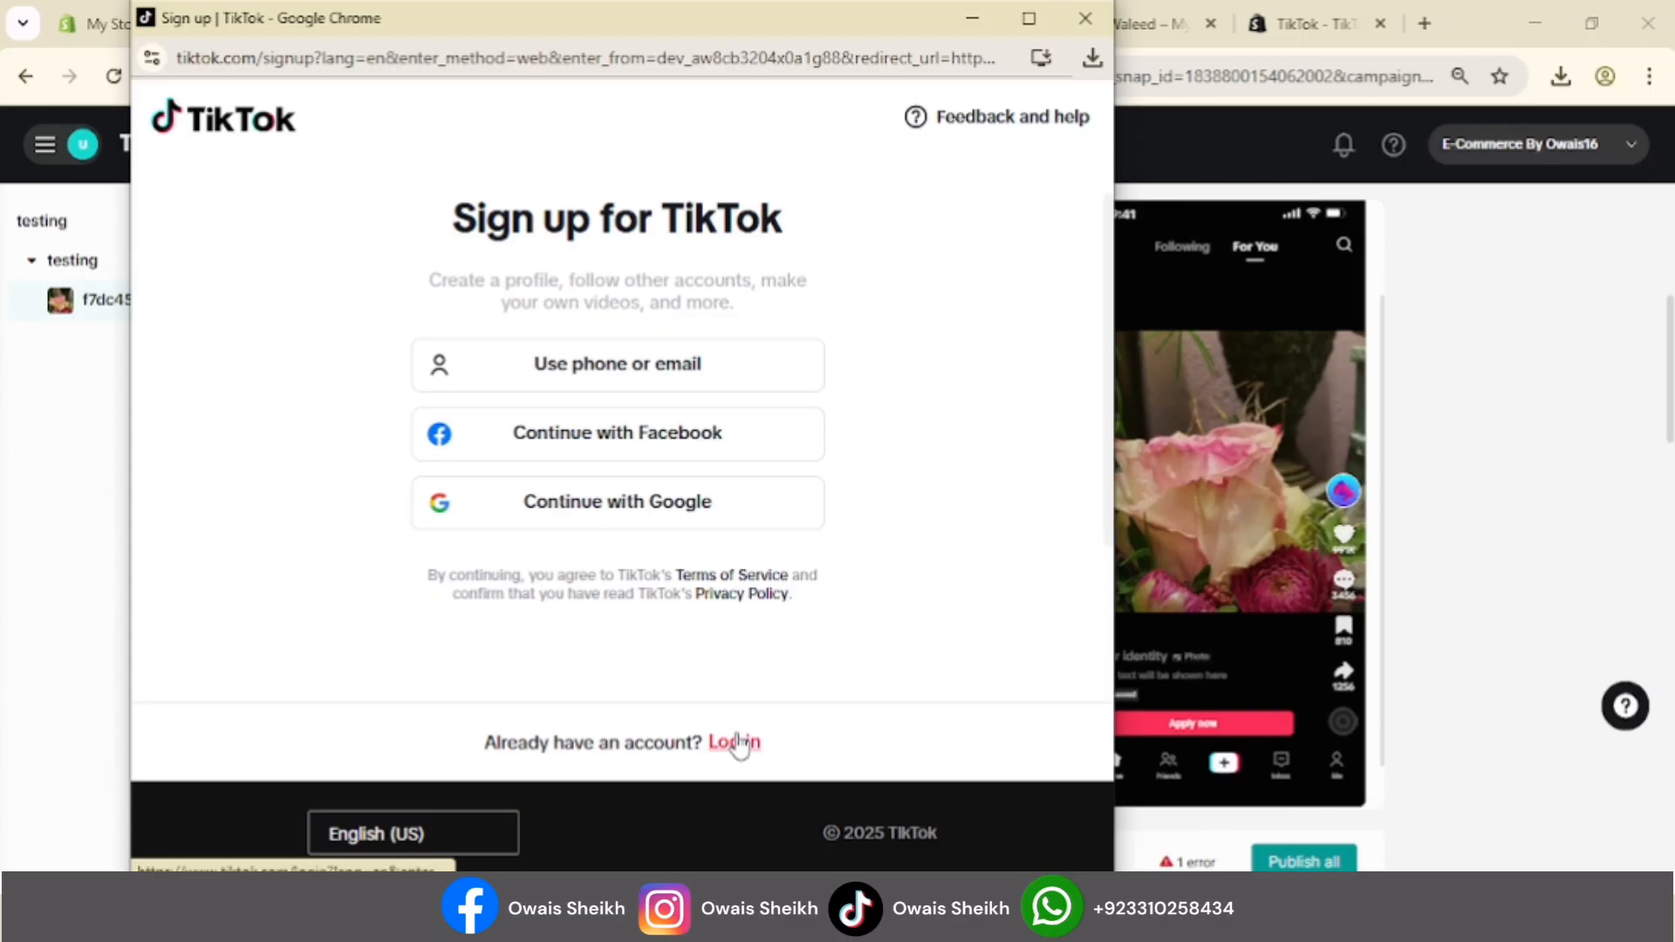
{"action": "left_click", "coordinate": [597, 373]}
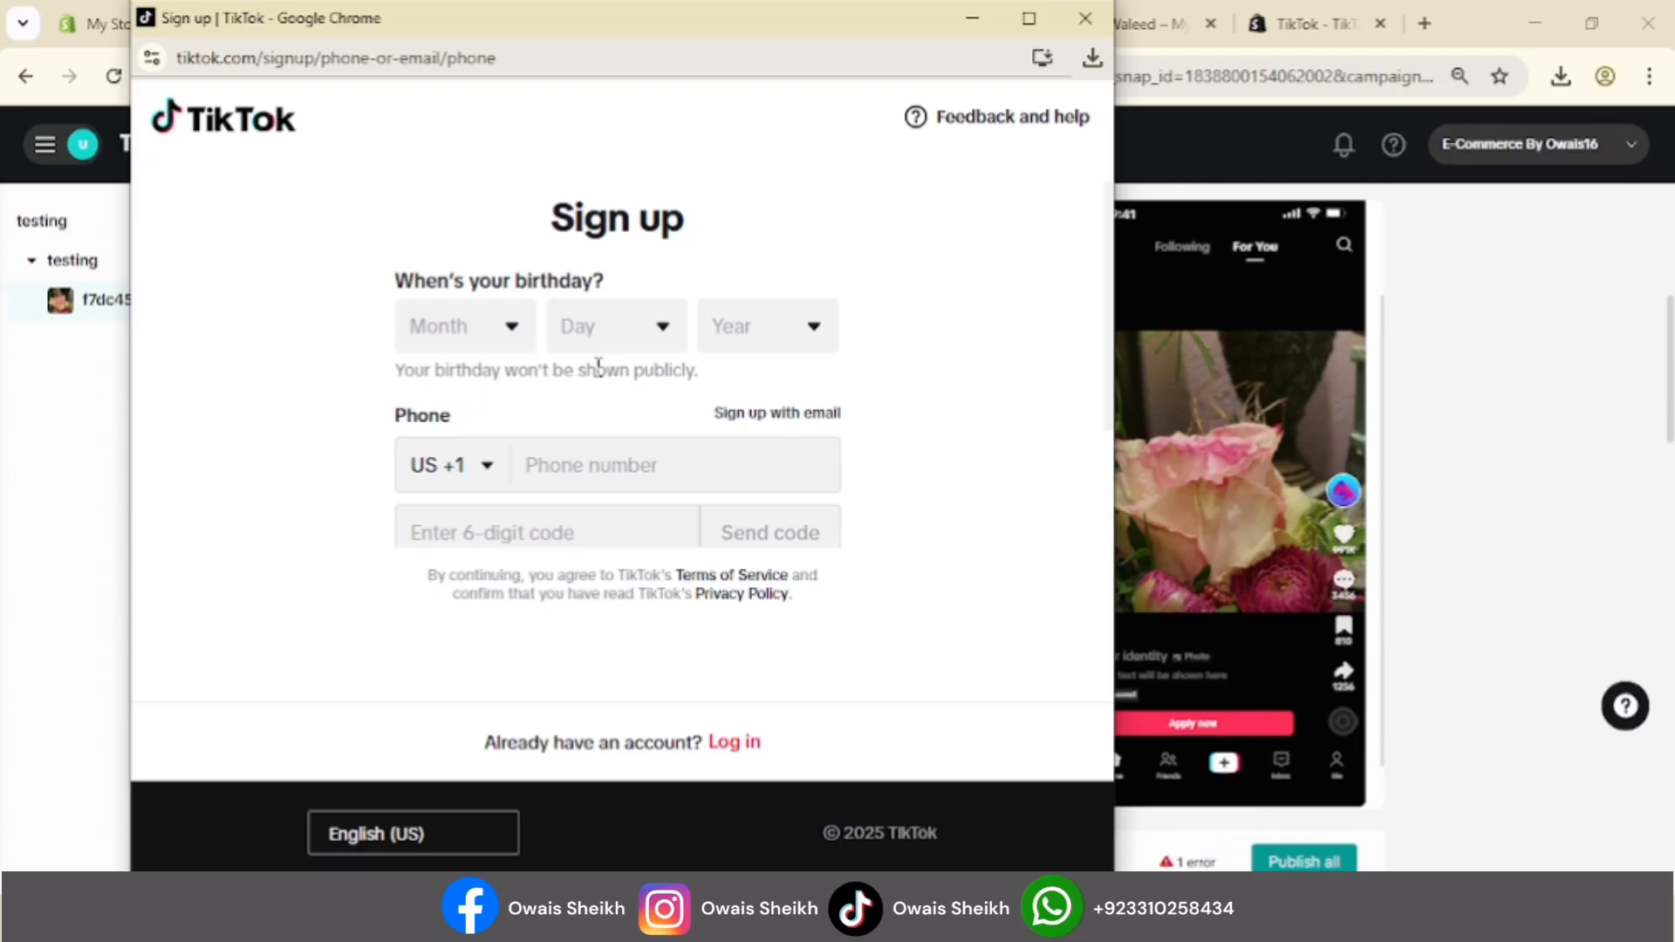
Fill in the month, day and year of the date of birth in the TikTok sign-up form
{"action": "left_click", "coordinate": [425, 331]}
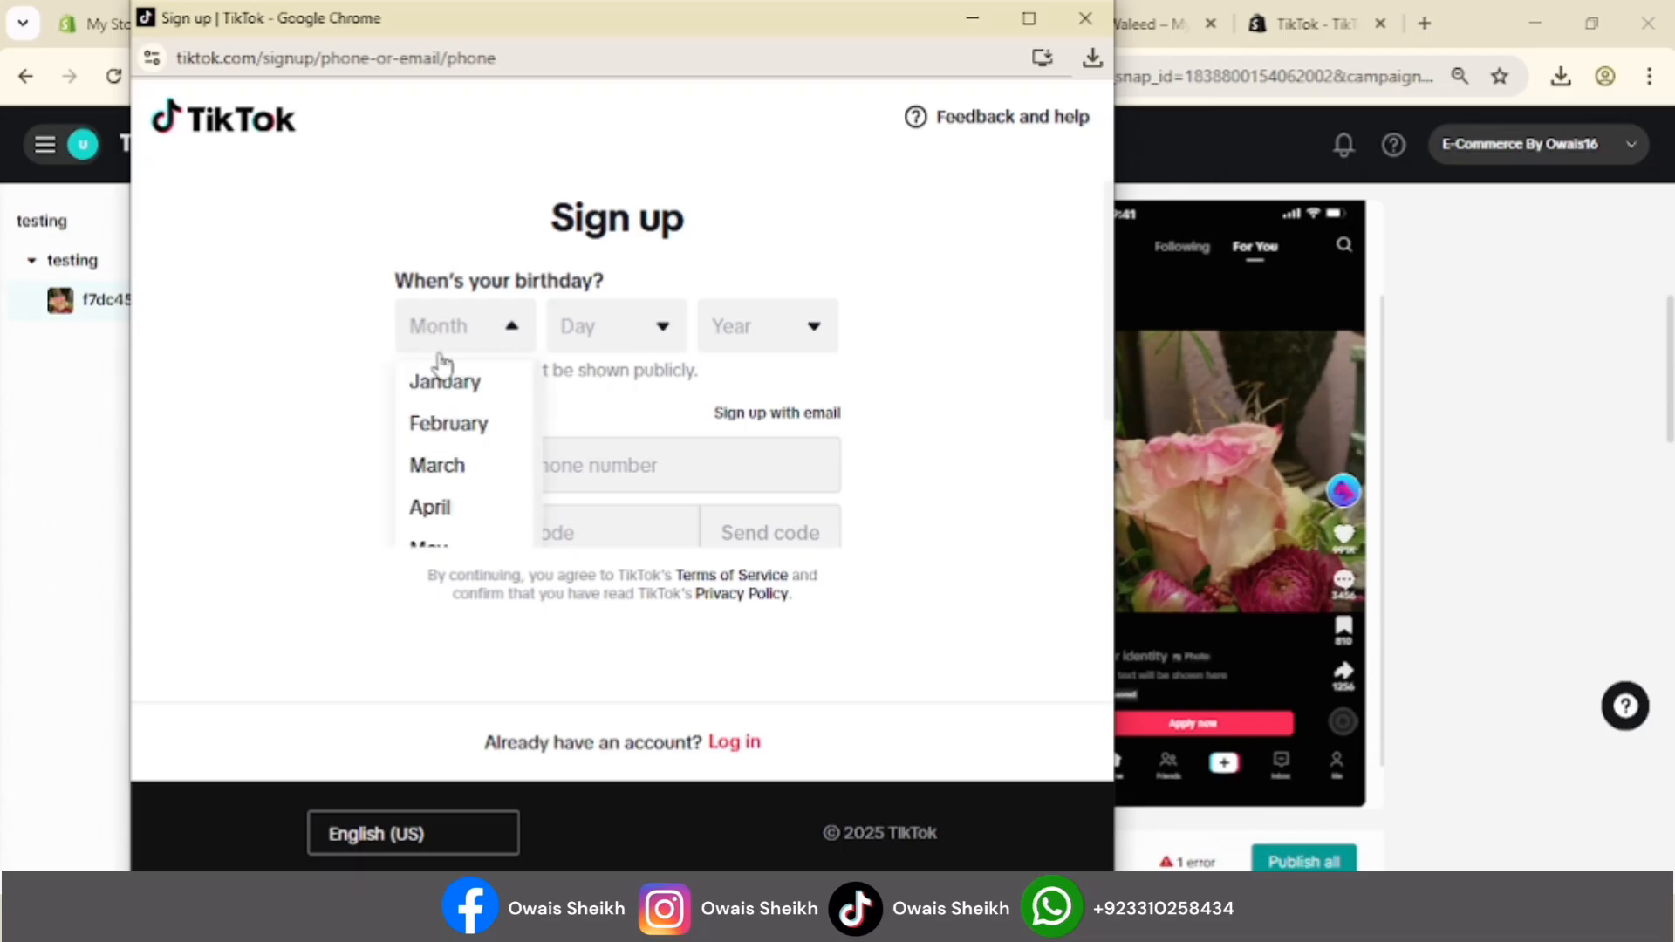
{"action": "left_click", "coordinate": [510, 412]}
{"action": "left_click", "coordinate": [600, 347]}
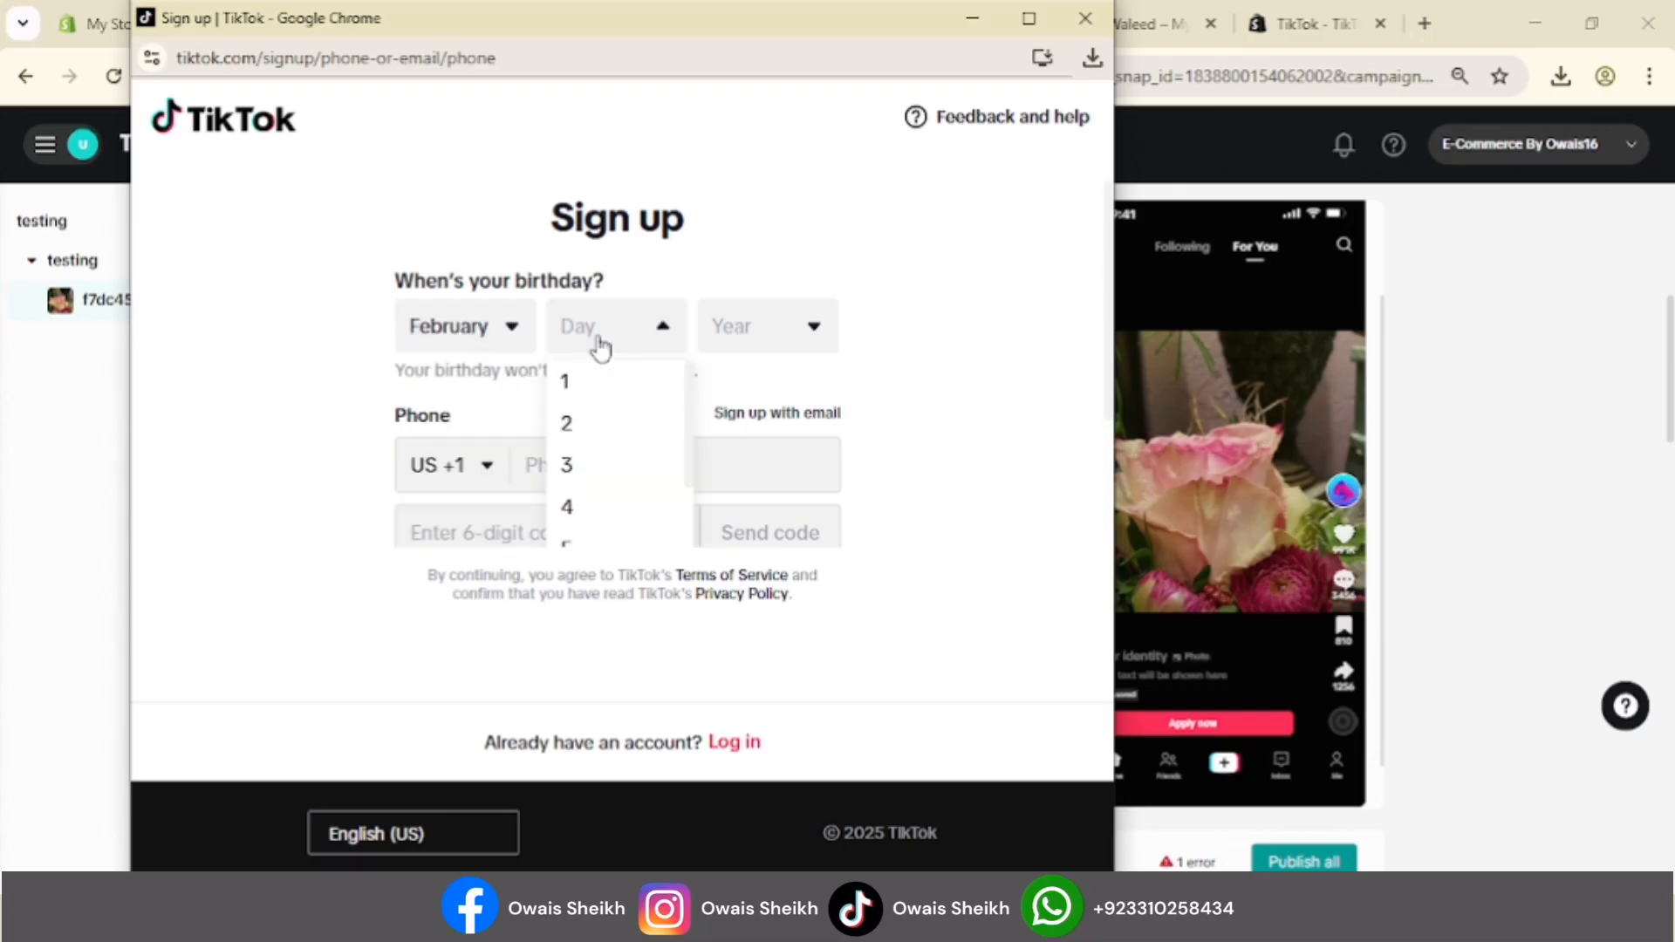
{"action": "scroll", "coordinate": [604, 432], "scroll_direction": "down", "scroll_amount": 8}
{"action": "left_click", "coordinate": [589, 440]}
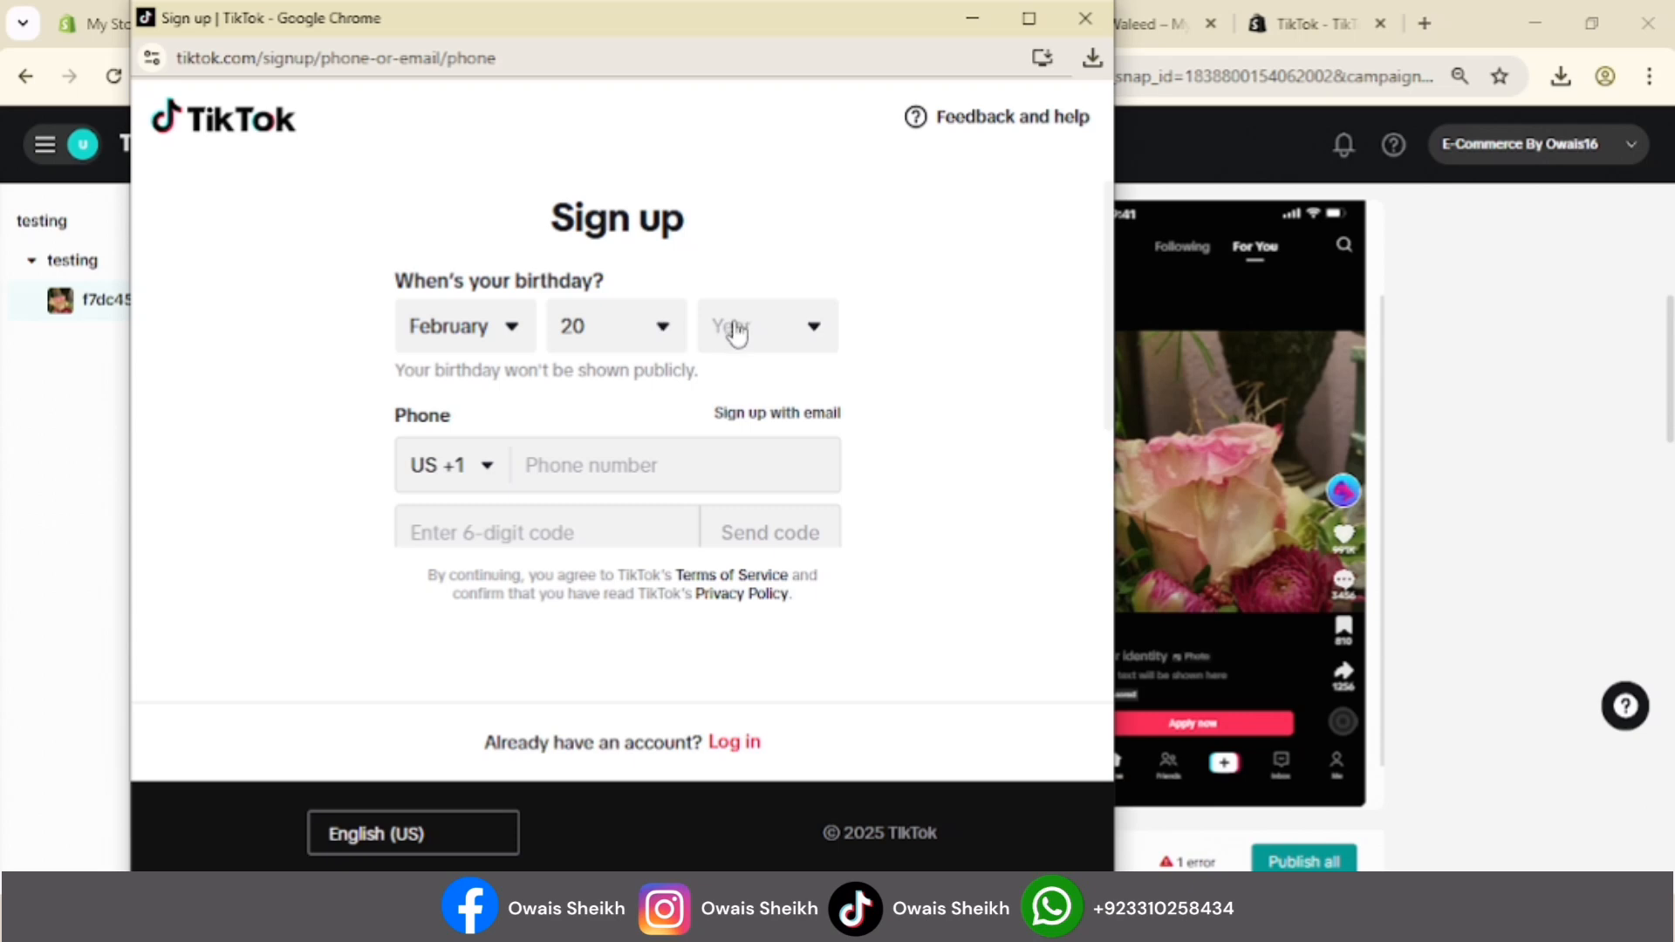
{"action": "left_click", "coordinate": [752, 330]}
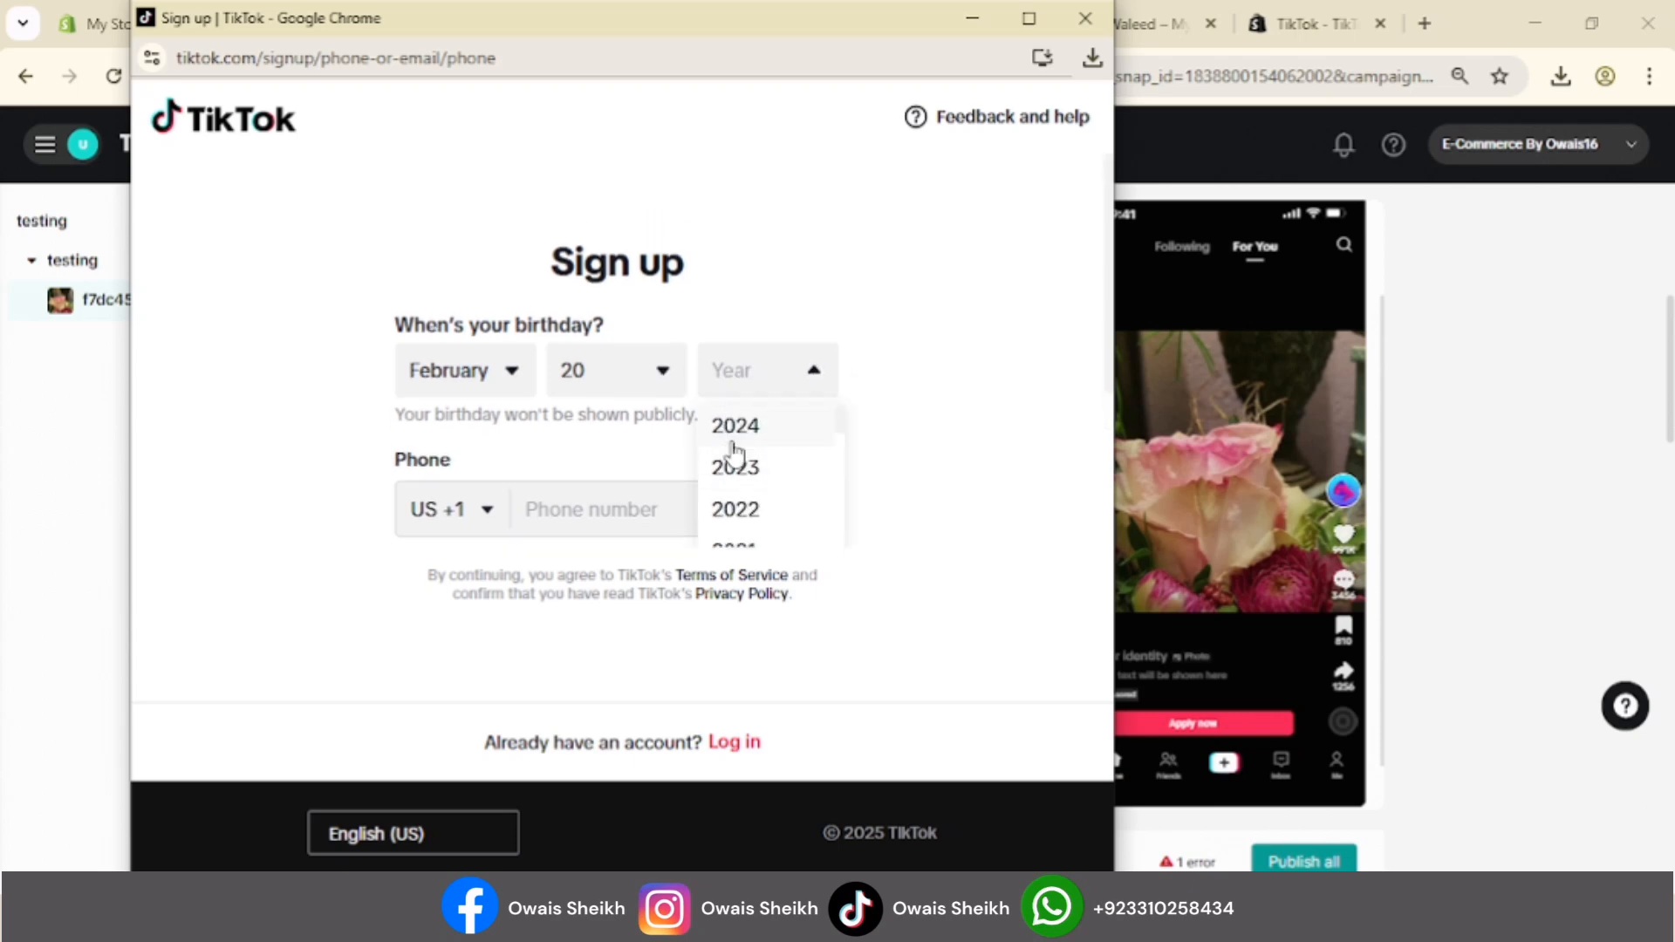
{"action": "scroll", "coordinate": [733, 476], "scroll_direction": "down", "scroll_amount": 10}
{"action": "scroll", "coordinate": [731, 478], "scroll_direction": "down", "scroll_amount": 3}
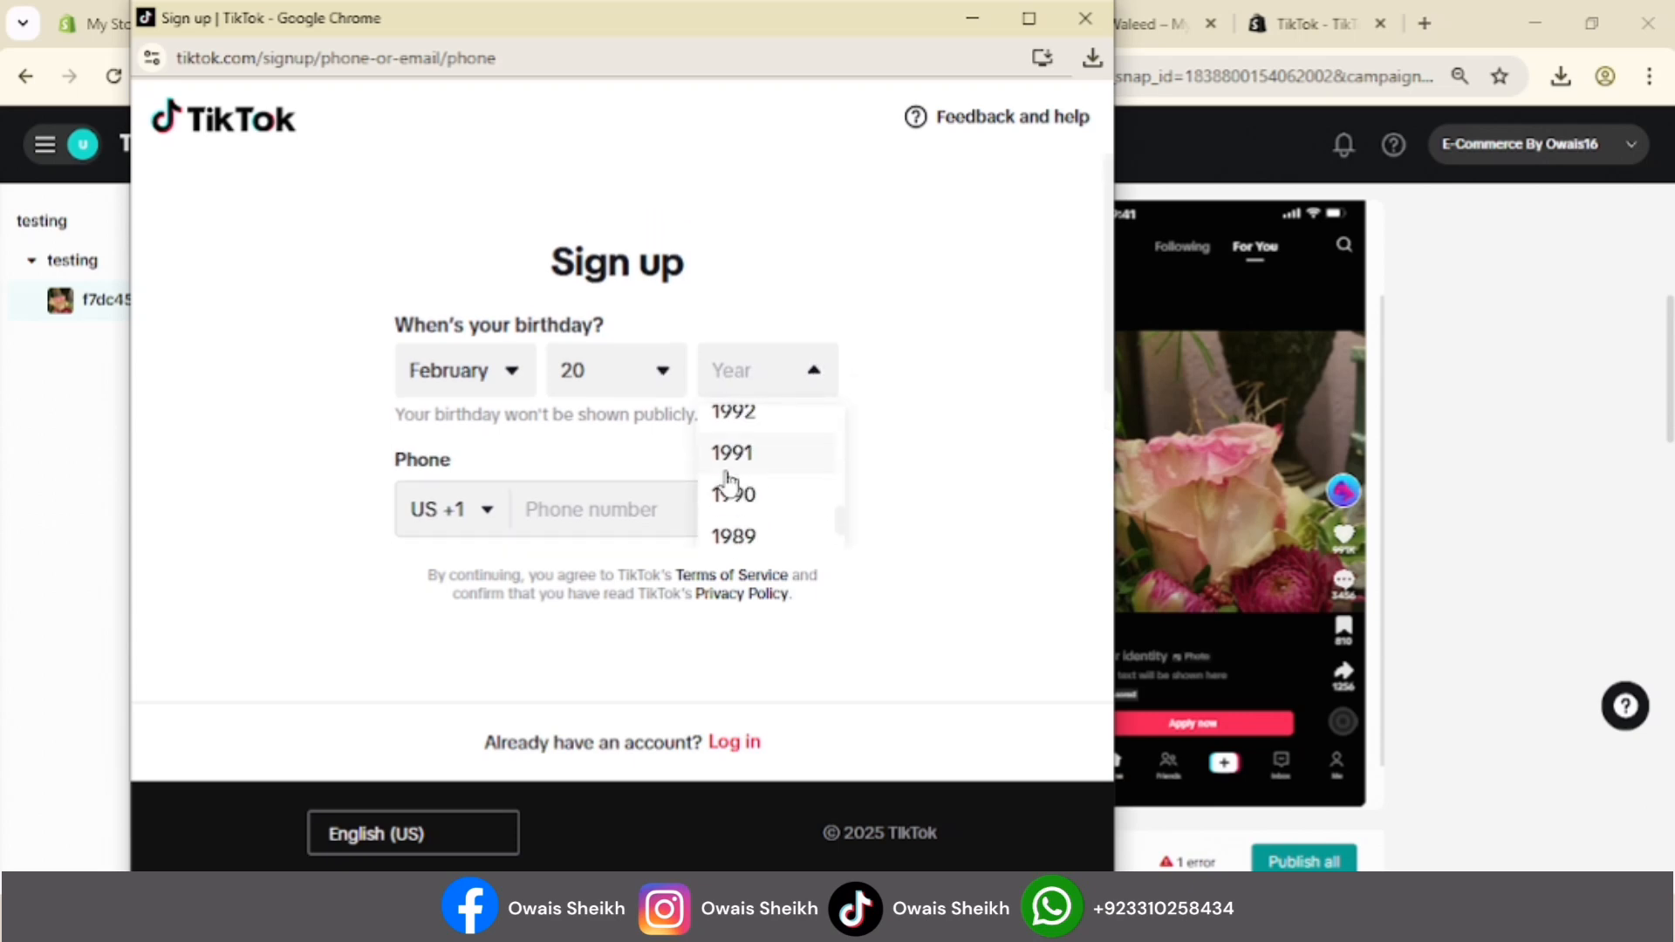
{"action": "scroll", "coordinate": [731, 480], "scroll_direction": "up", "scroll_amount": 6}
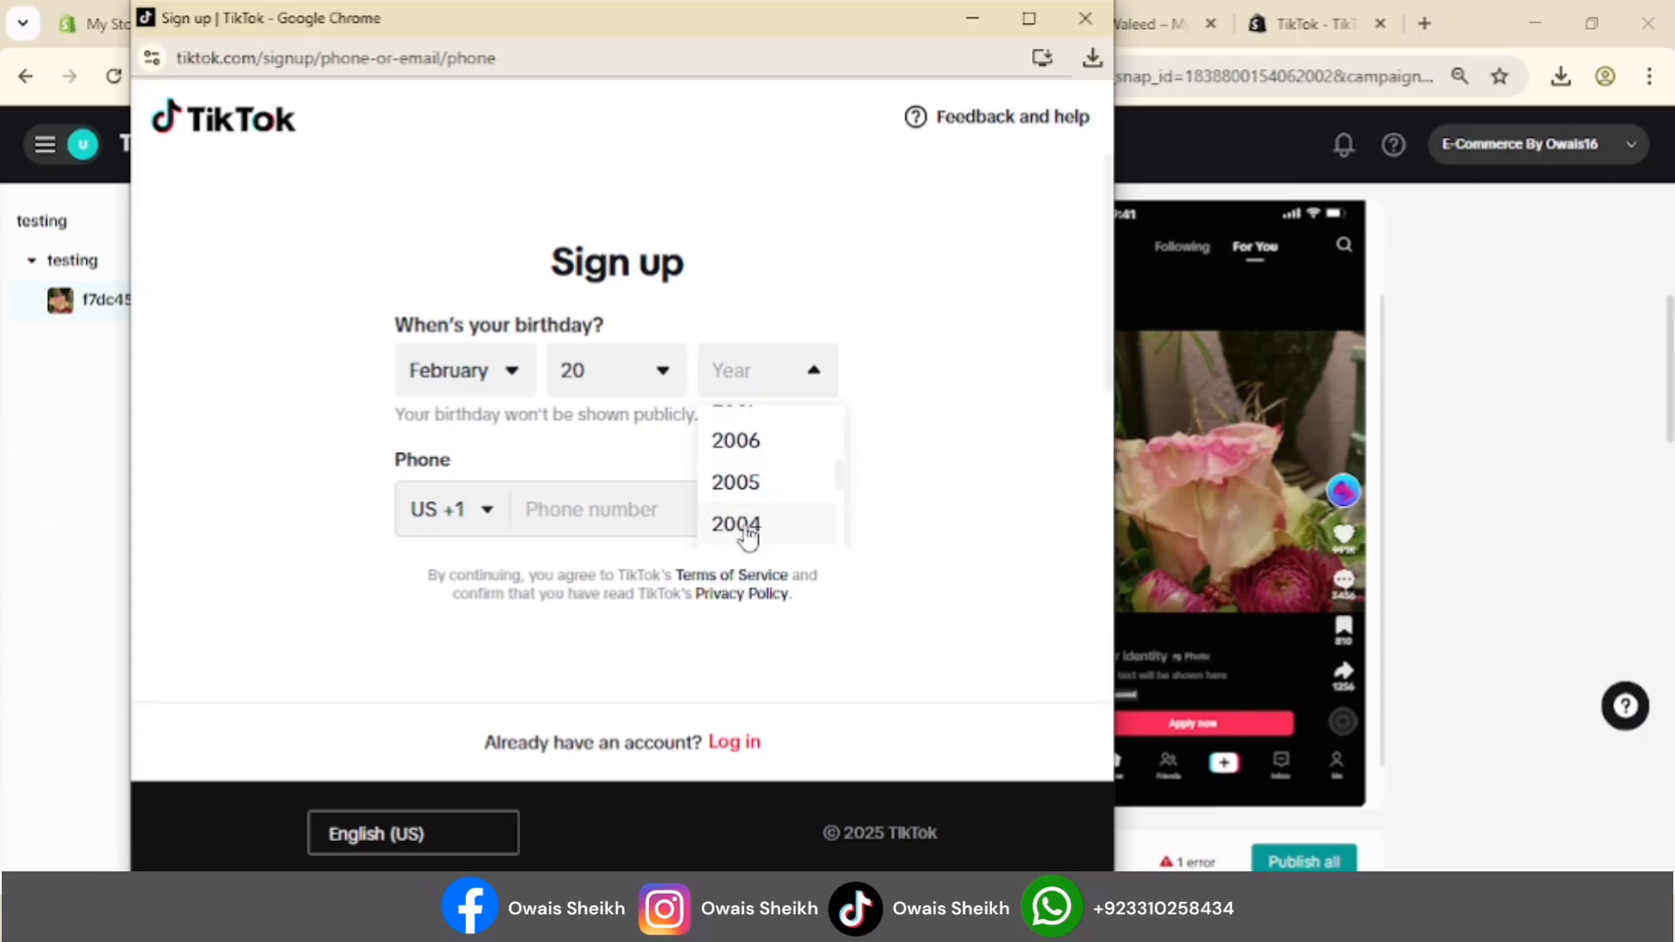
{"action": "scroll", "coordinate": [744, 523], "scroll_direction": "down", "scroll_amount": 2}
{"action": "left_click", "coordinate": [741, 486]}
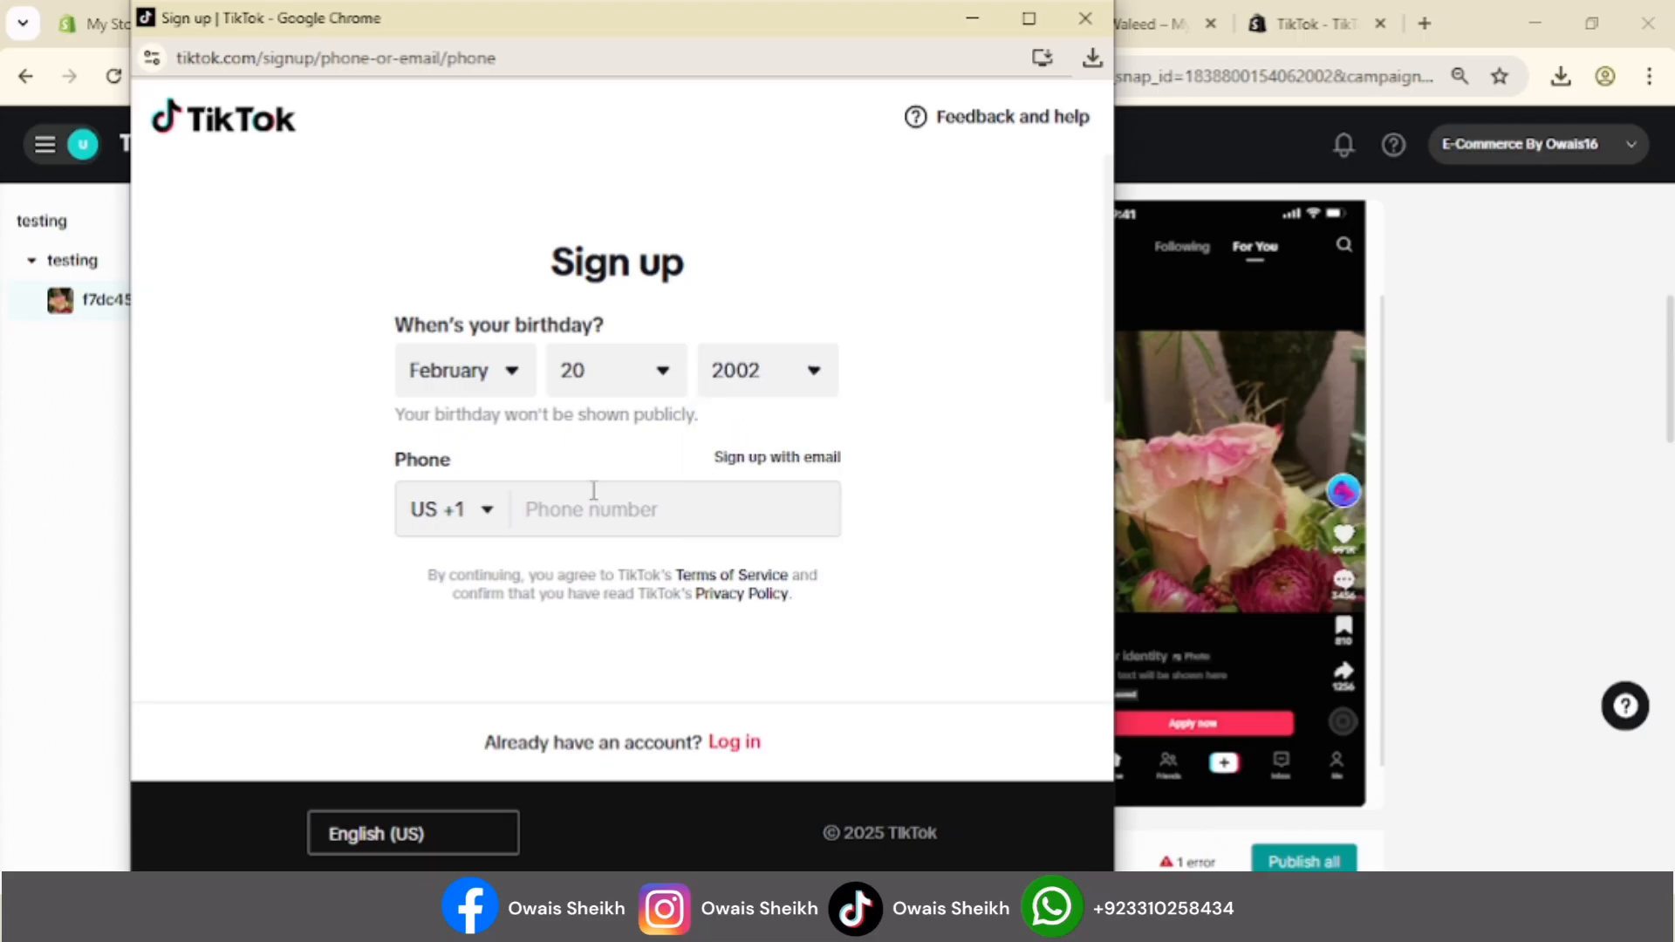
Sign up with email instead of phone, entering the email address, account password and 6-digit verification code, and submit the form
{"action": "left_click", "coordinate": [779, 459]}
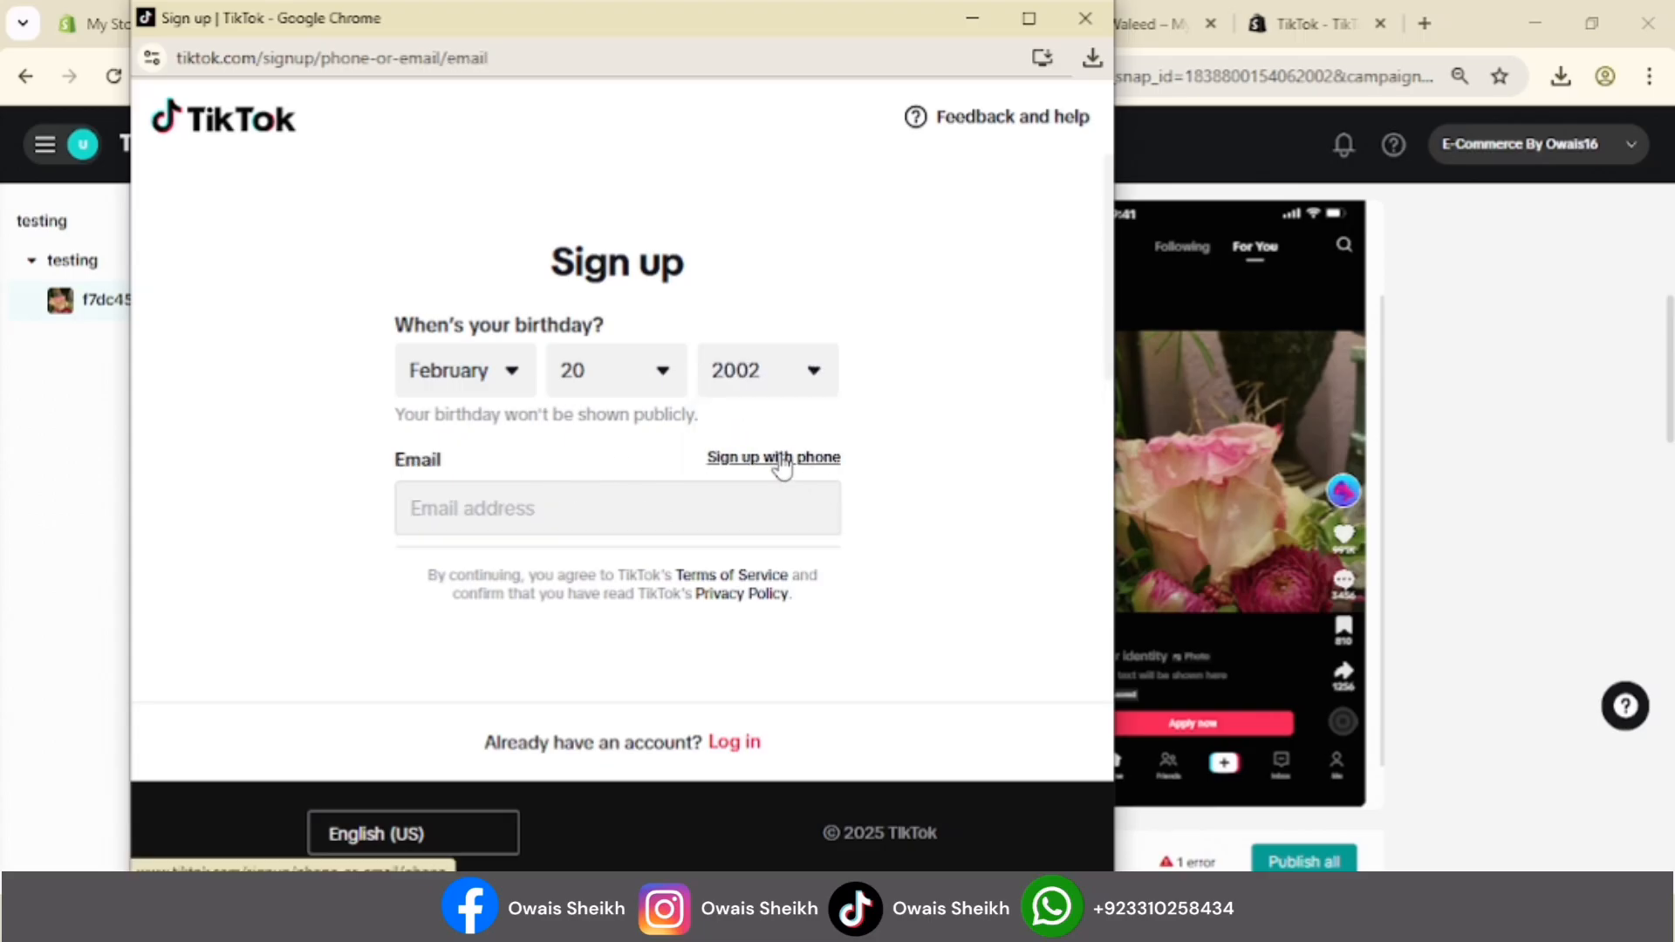
{"action": "left_click", "coordinate": [558, 518]}
{"action": "left_click", "coordinate": [631, 618]}
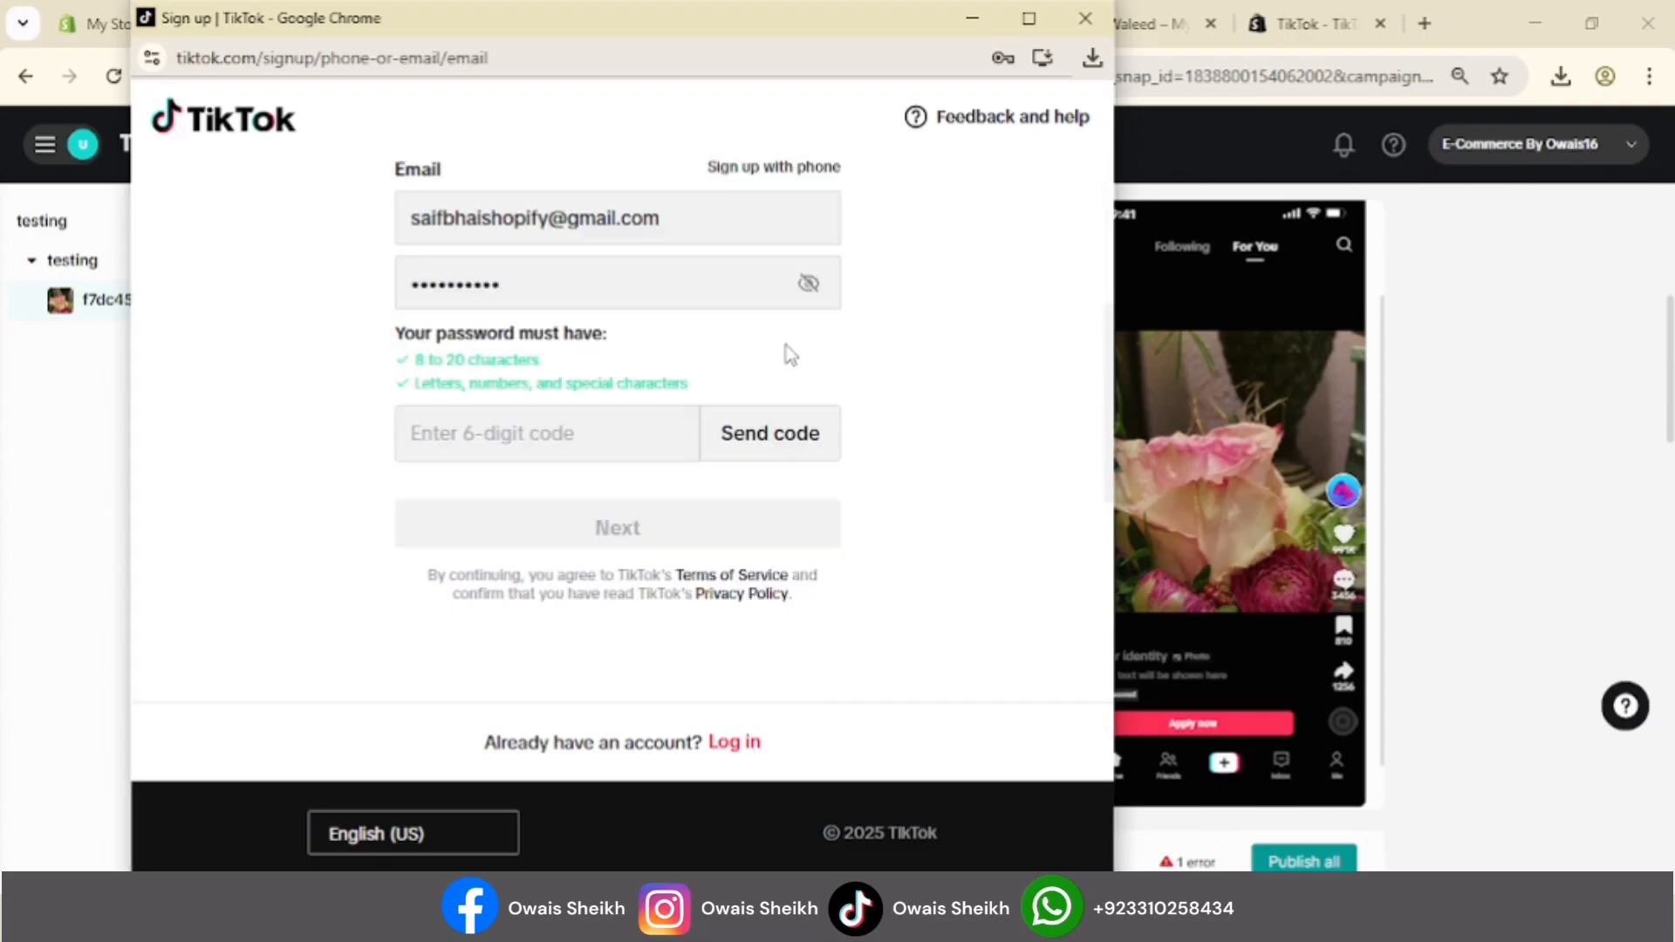
{"action": "left_click", "coordinate": [785, 347]}
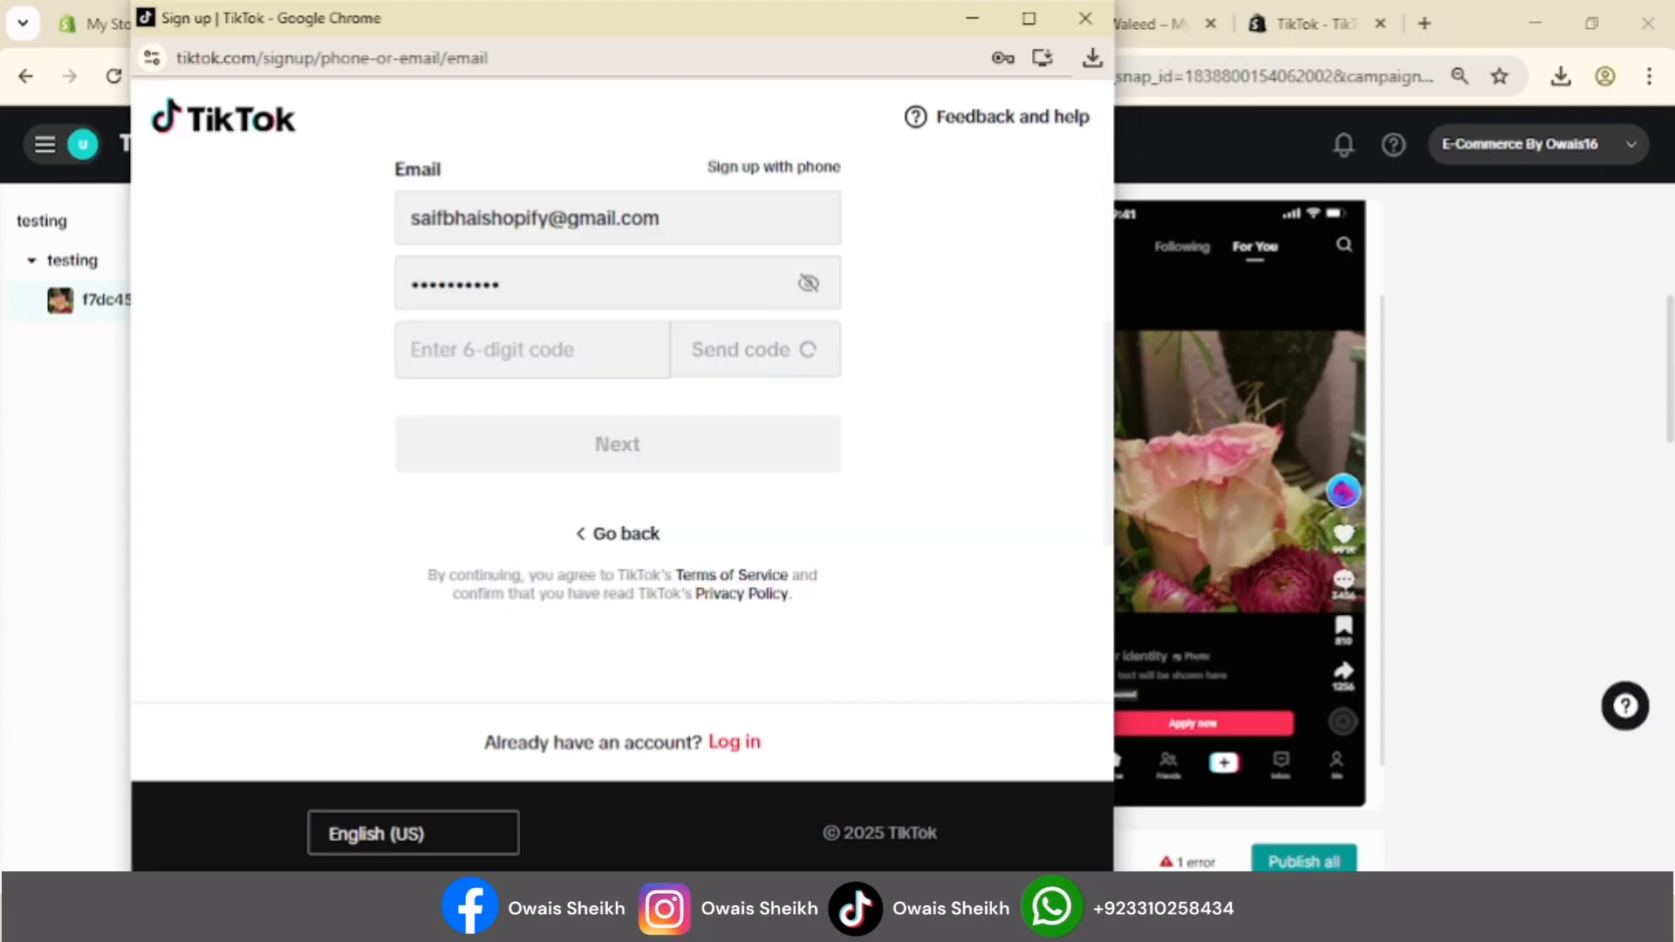
{"action": "left_click", "coordinate": [546, 431]}
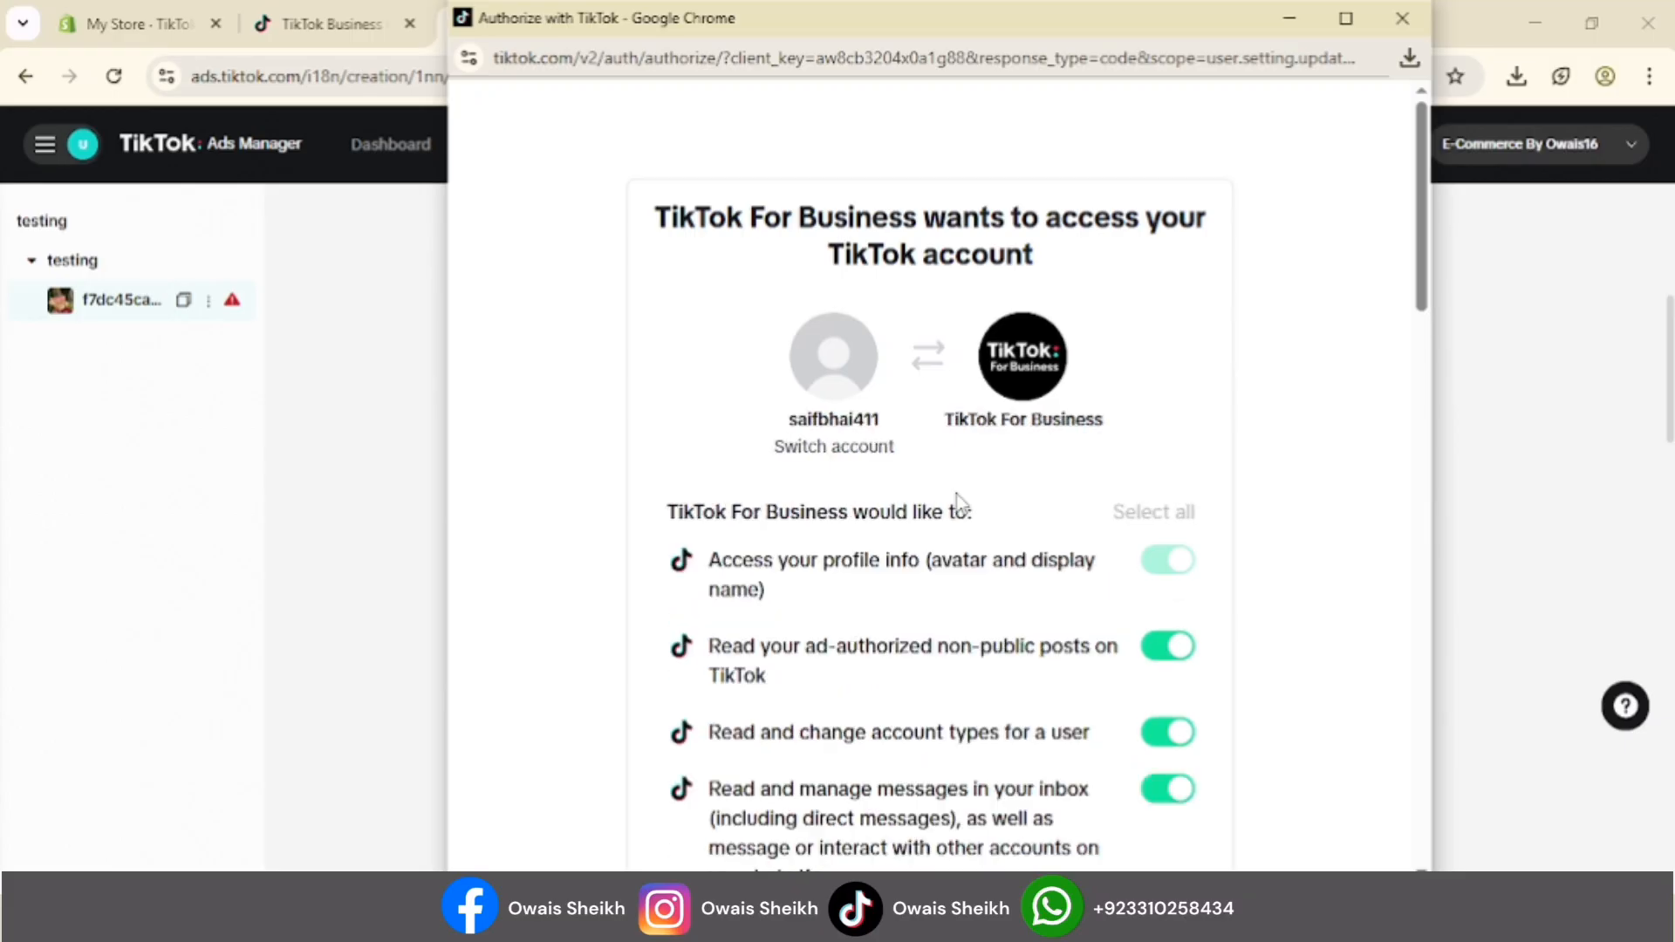
Authorize TikTok For Business to access the new TikTok account with all permissions enabled, and dismiss the profile update tip
{"action": "scroll", "coordinate": [960, 504], "scroll_direction": "down", "scroll_amount": 10}
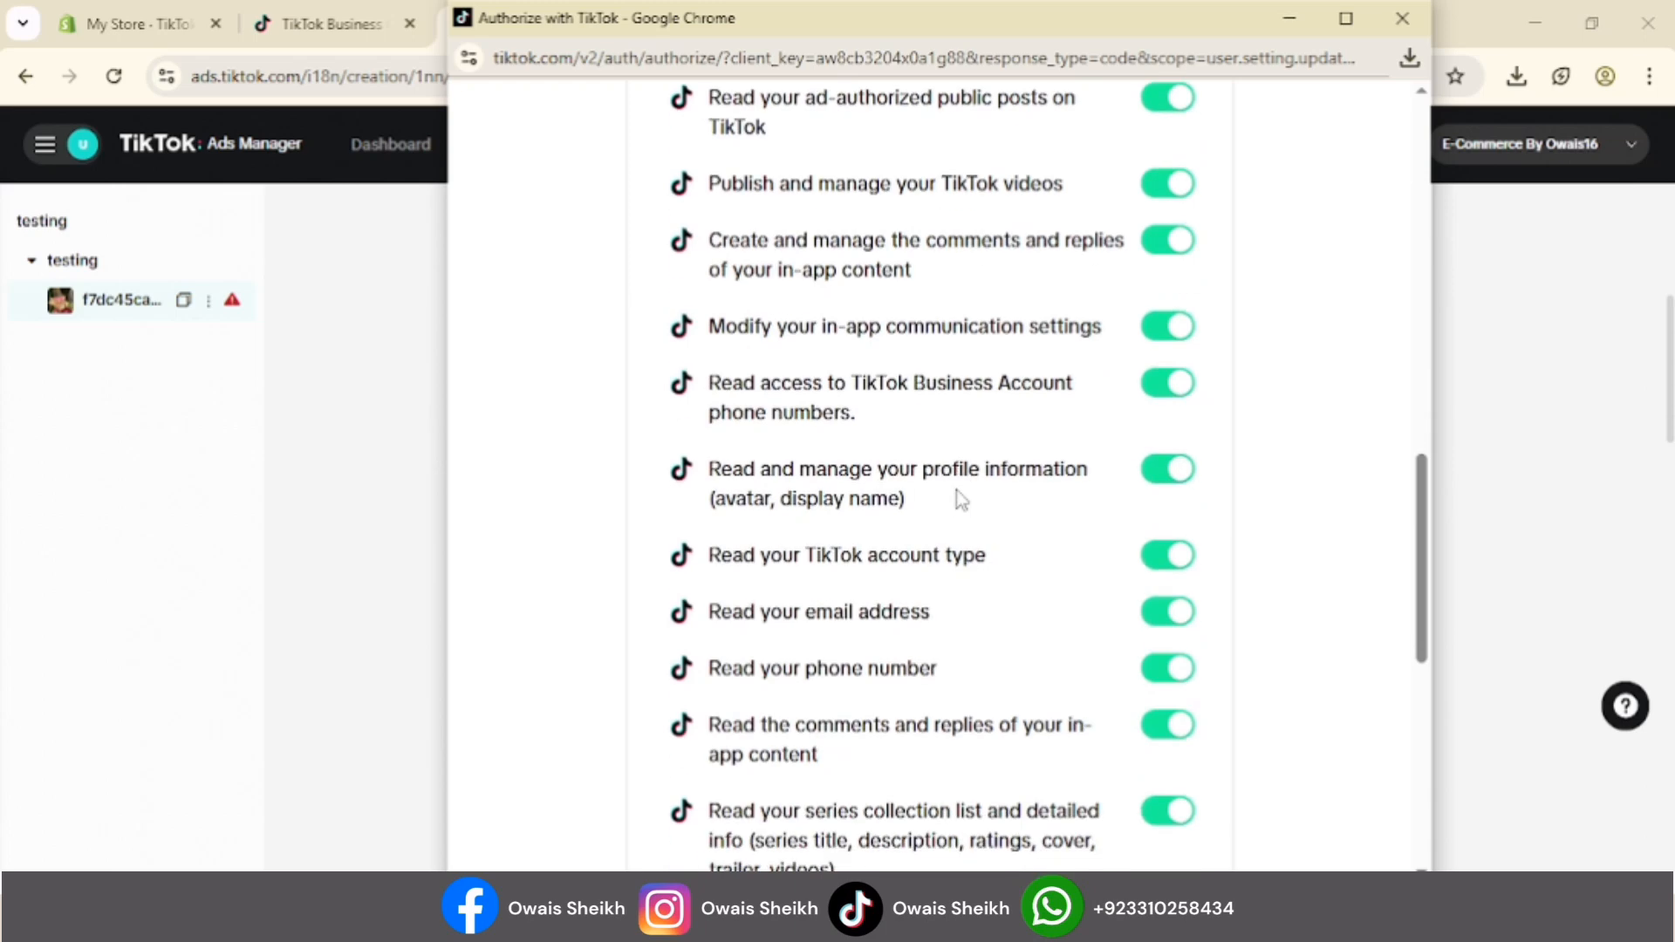
{"action": "scroll", "coordinate": [961, 499], "scroll_direction": "down", "scroll_amount": 8}
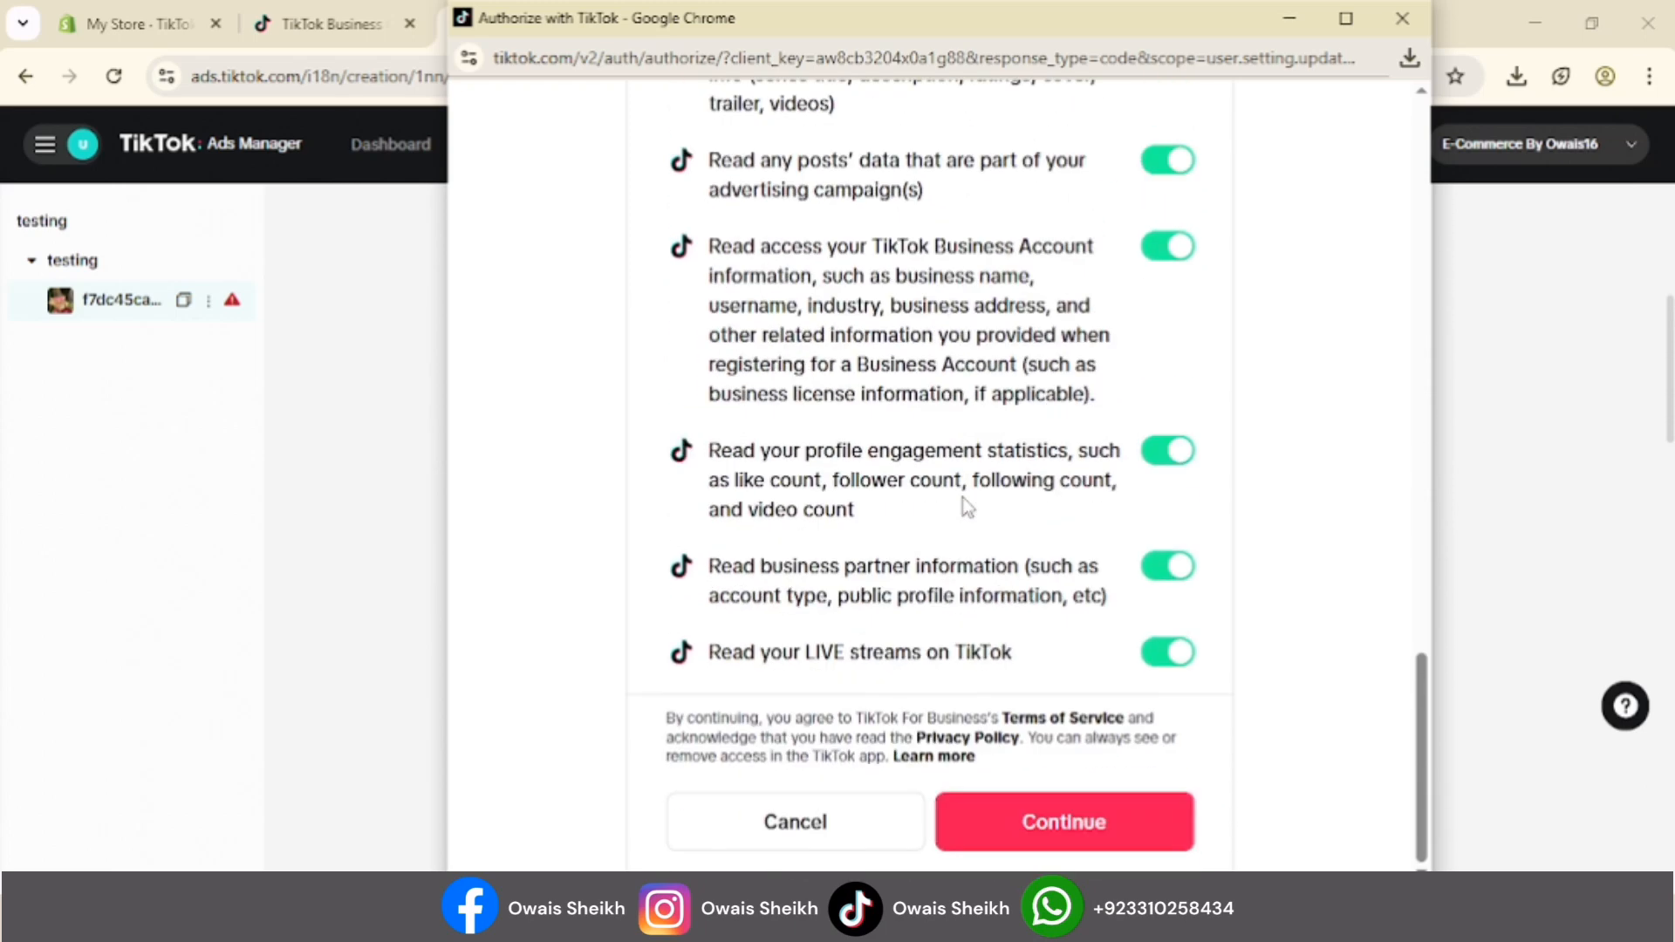
{"action": "left_click", "coordinate": [1094, 821]}
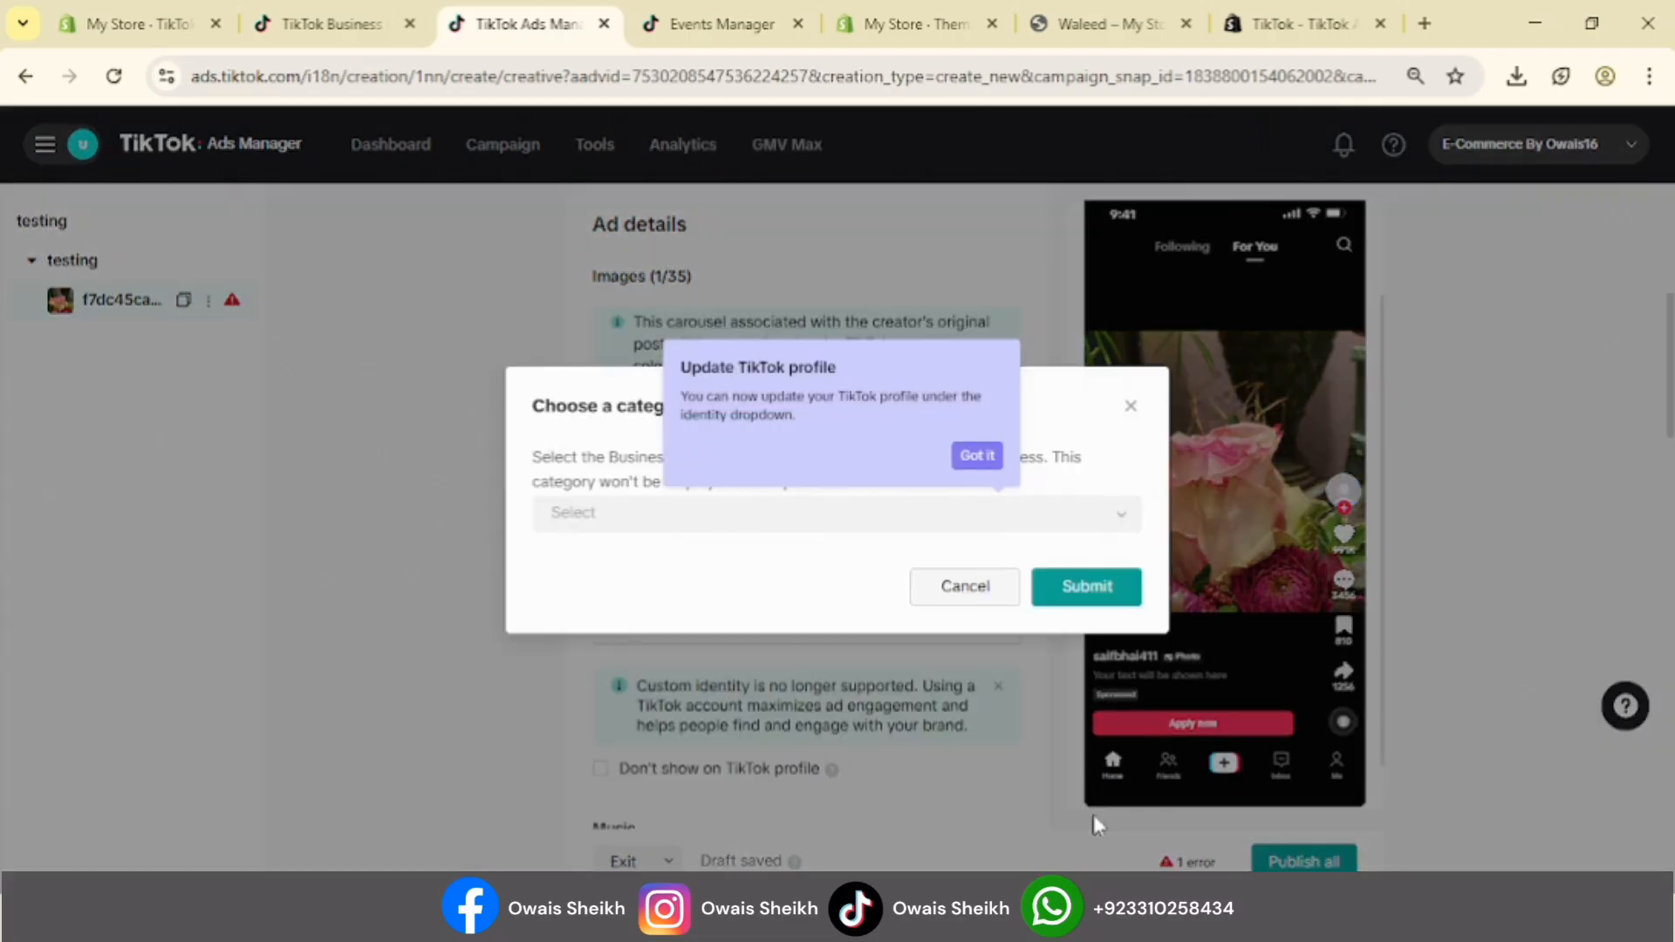
{"action": "left_click", "coordinate": [991, 455]}
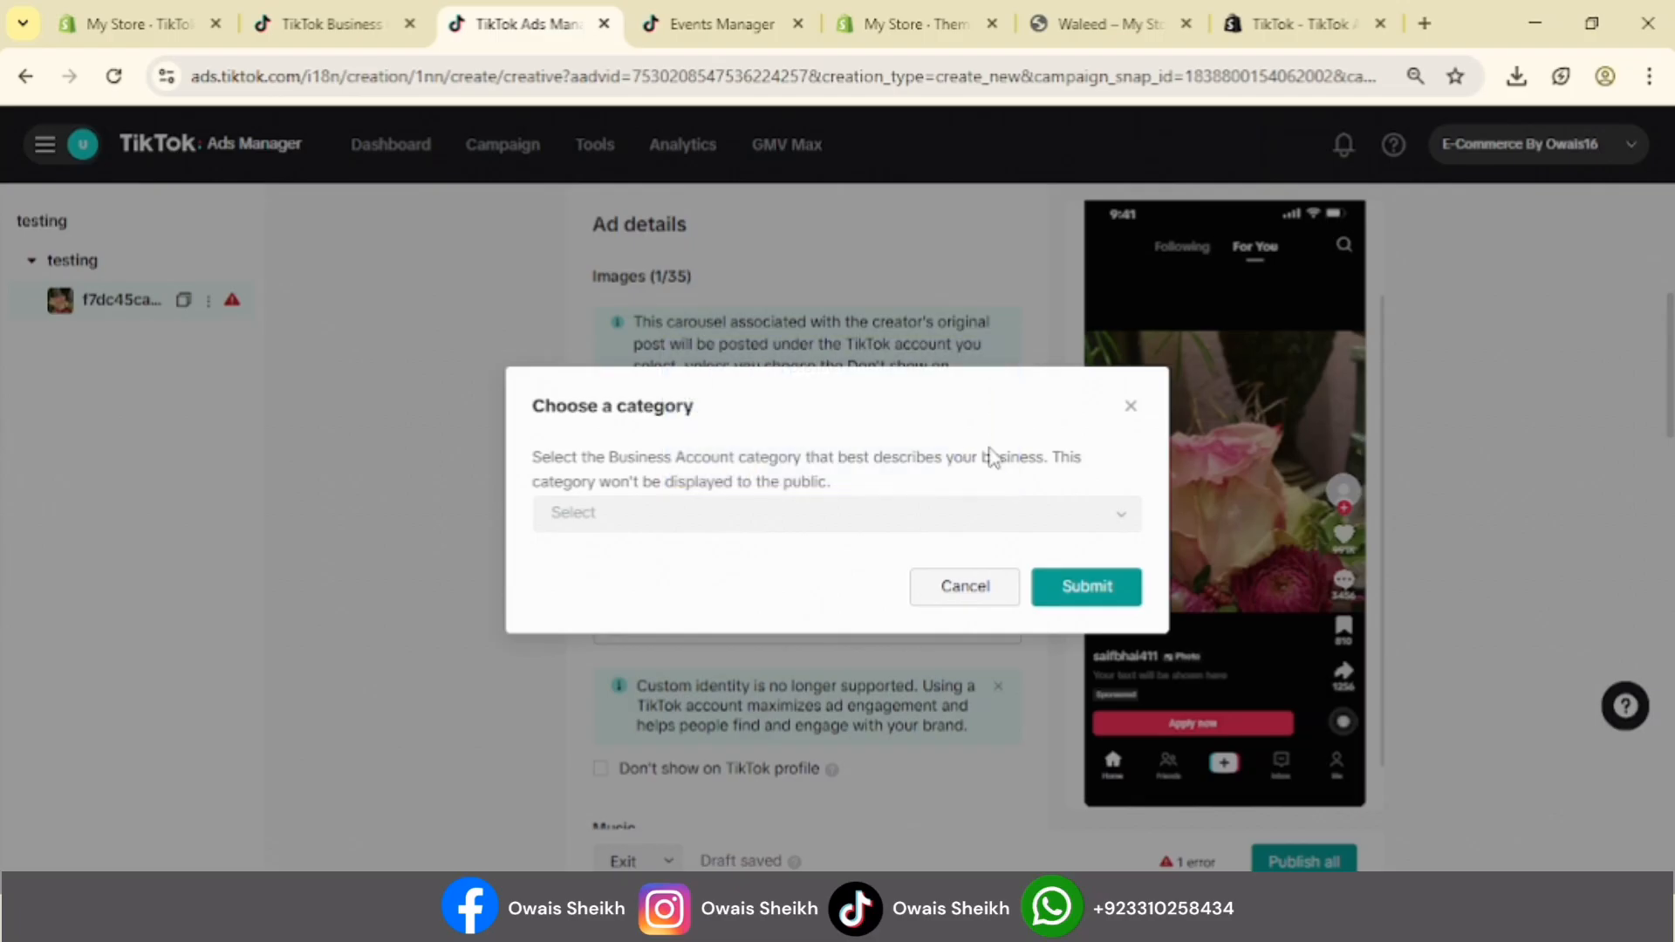
Set the Business Account category to Others and submit it
{"action": "left_click", "coordinate": [829, 528]}
{"action": "scroll", "coordinate": [729, 621], "scroll_direction": "down", "scroll_amount": 3}
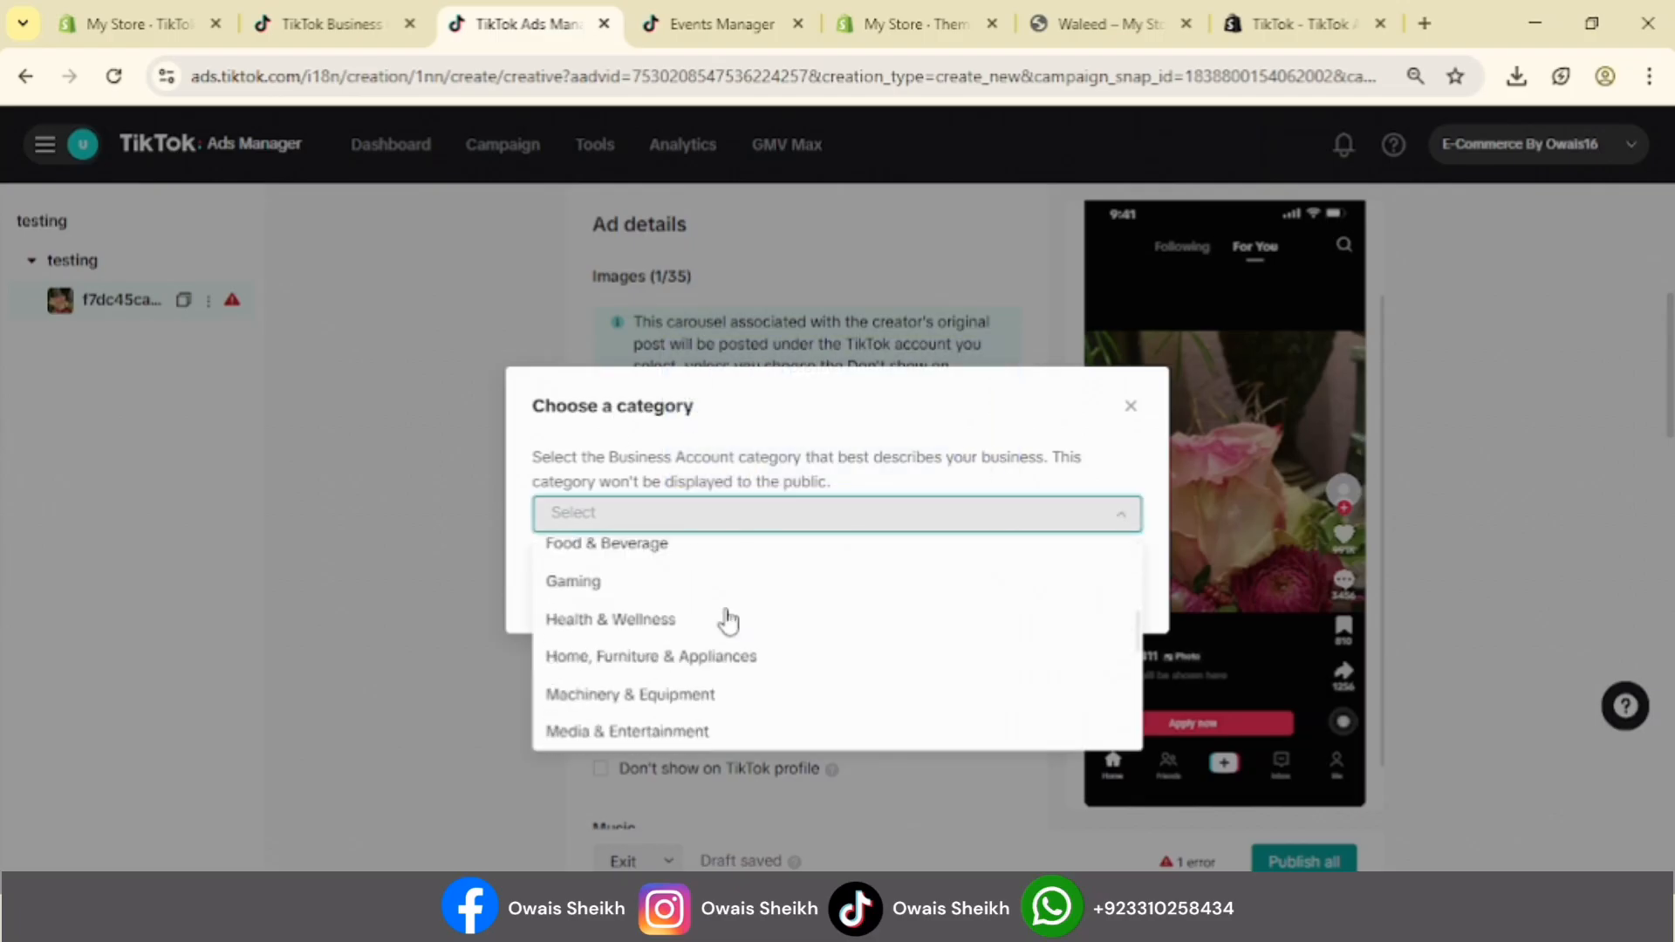
{"action": "scroll", "coordinate": [729, 621], "scroll_direction": "down", "scroll_amount": 3}
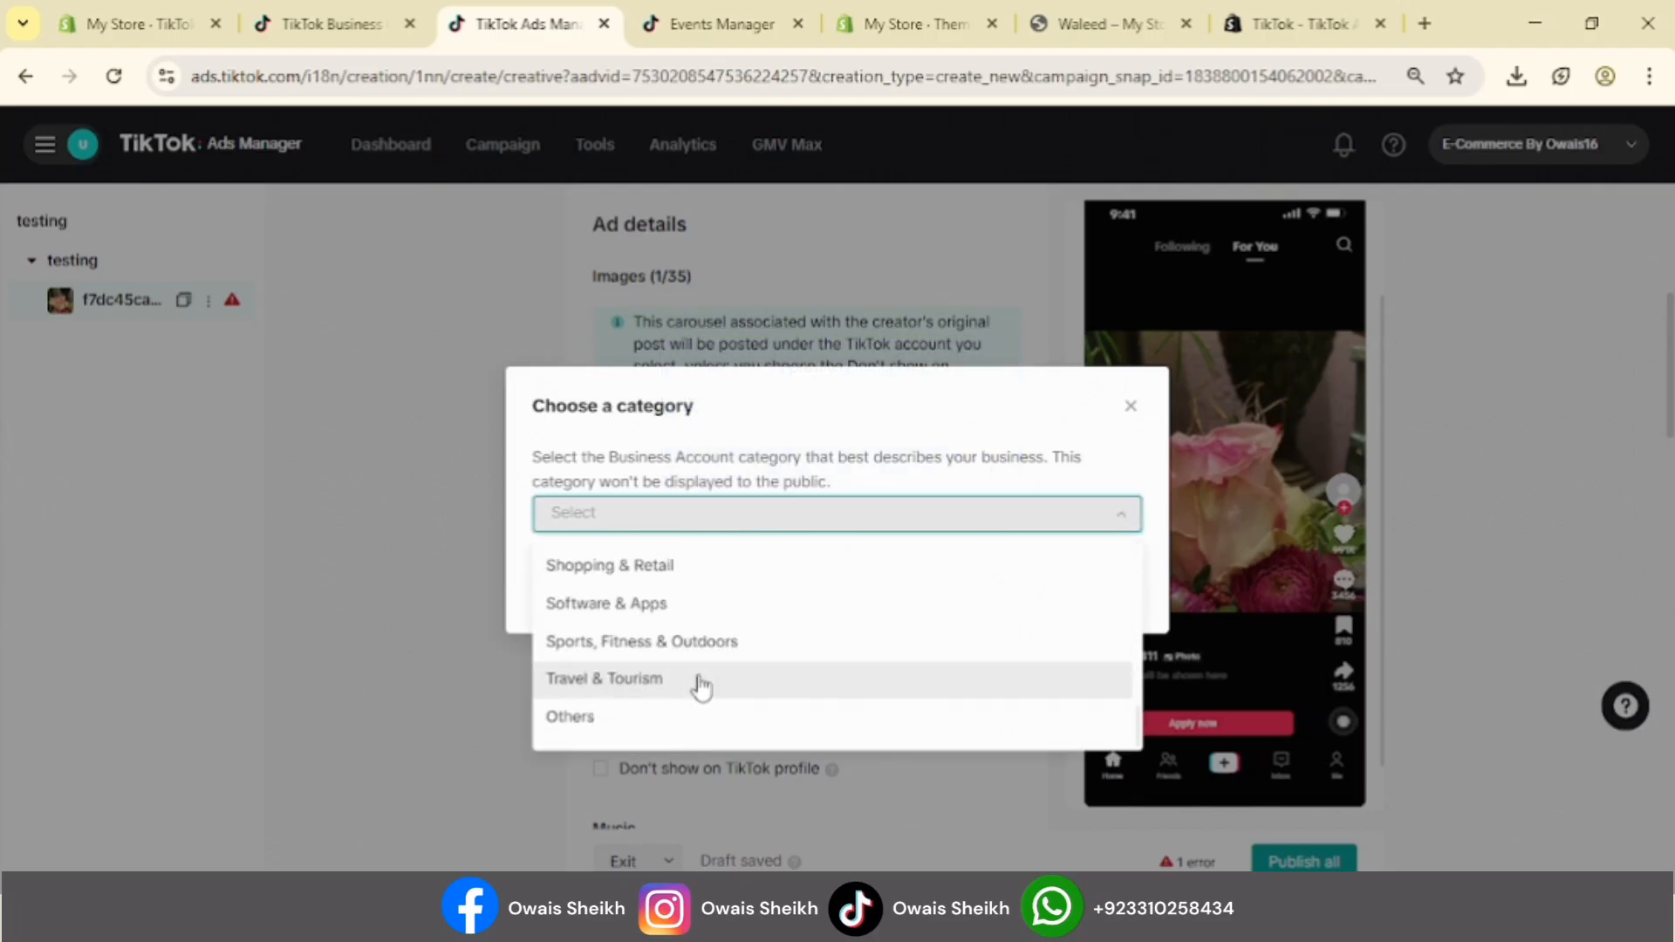
{"action": "left_click", "coordinate": [674, 726]}
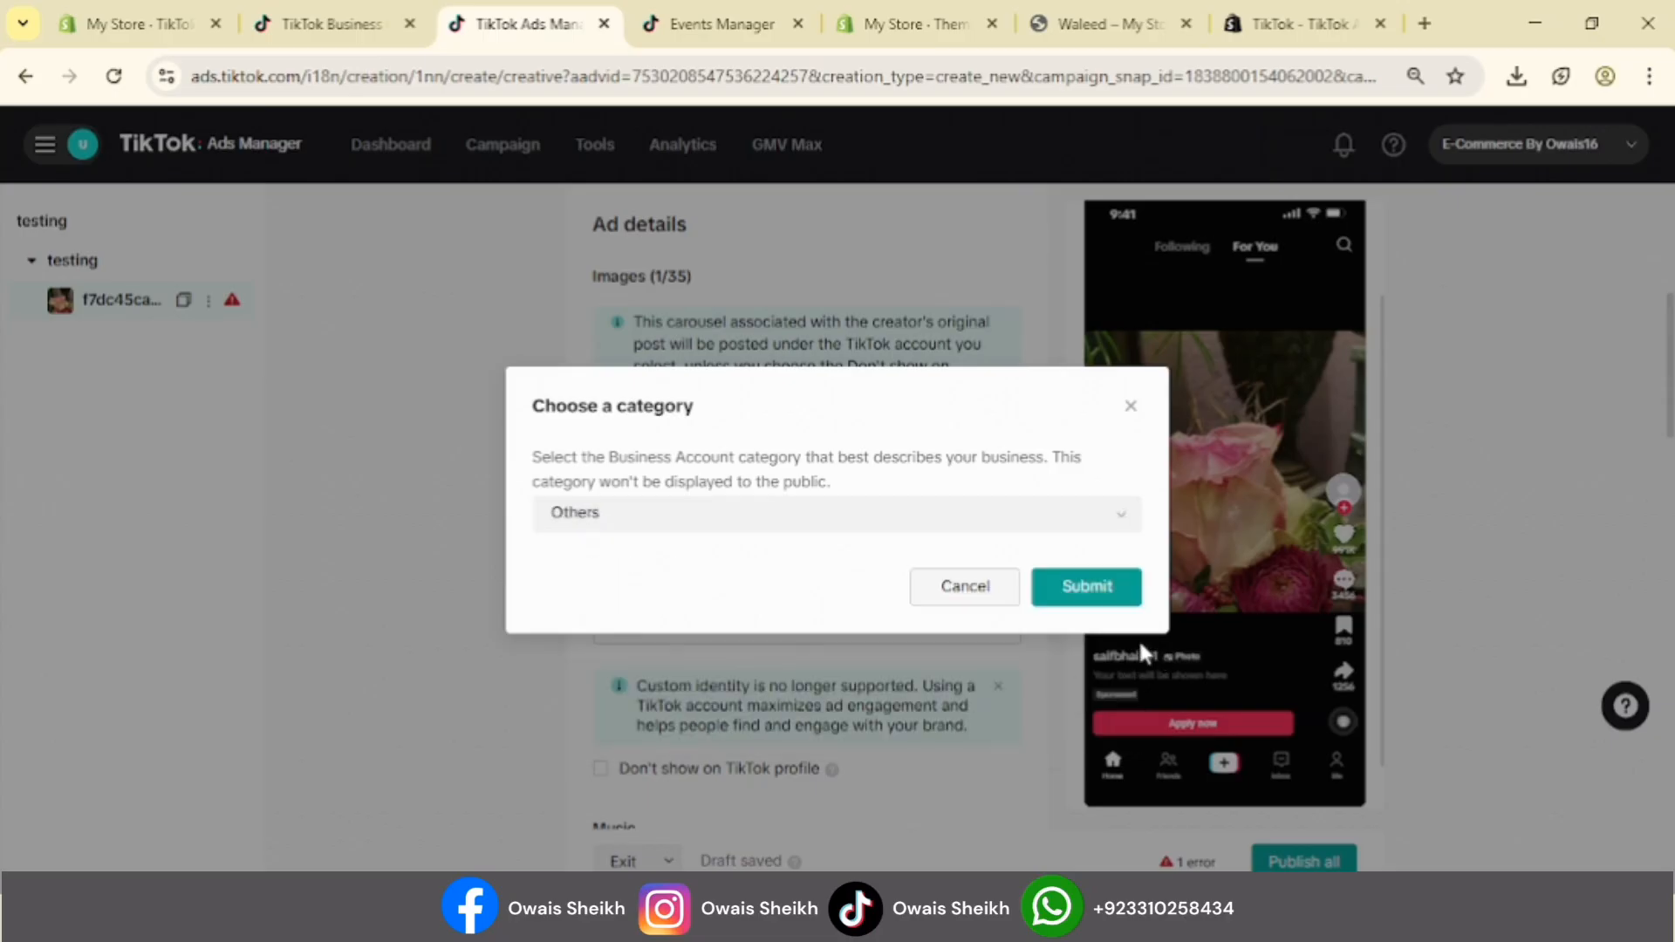
{"action": "left_click", "coordinate": [1082, 587]}
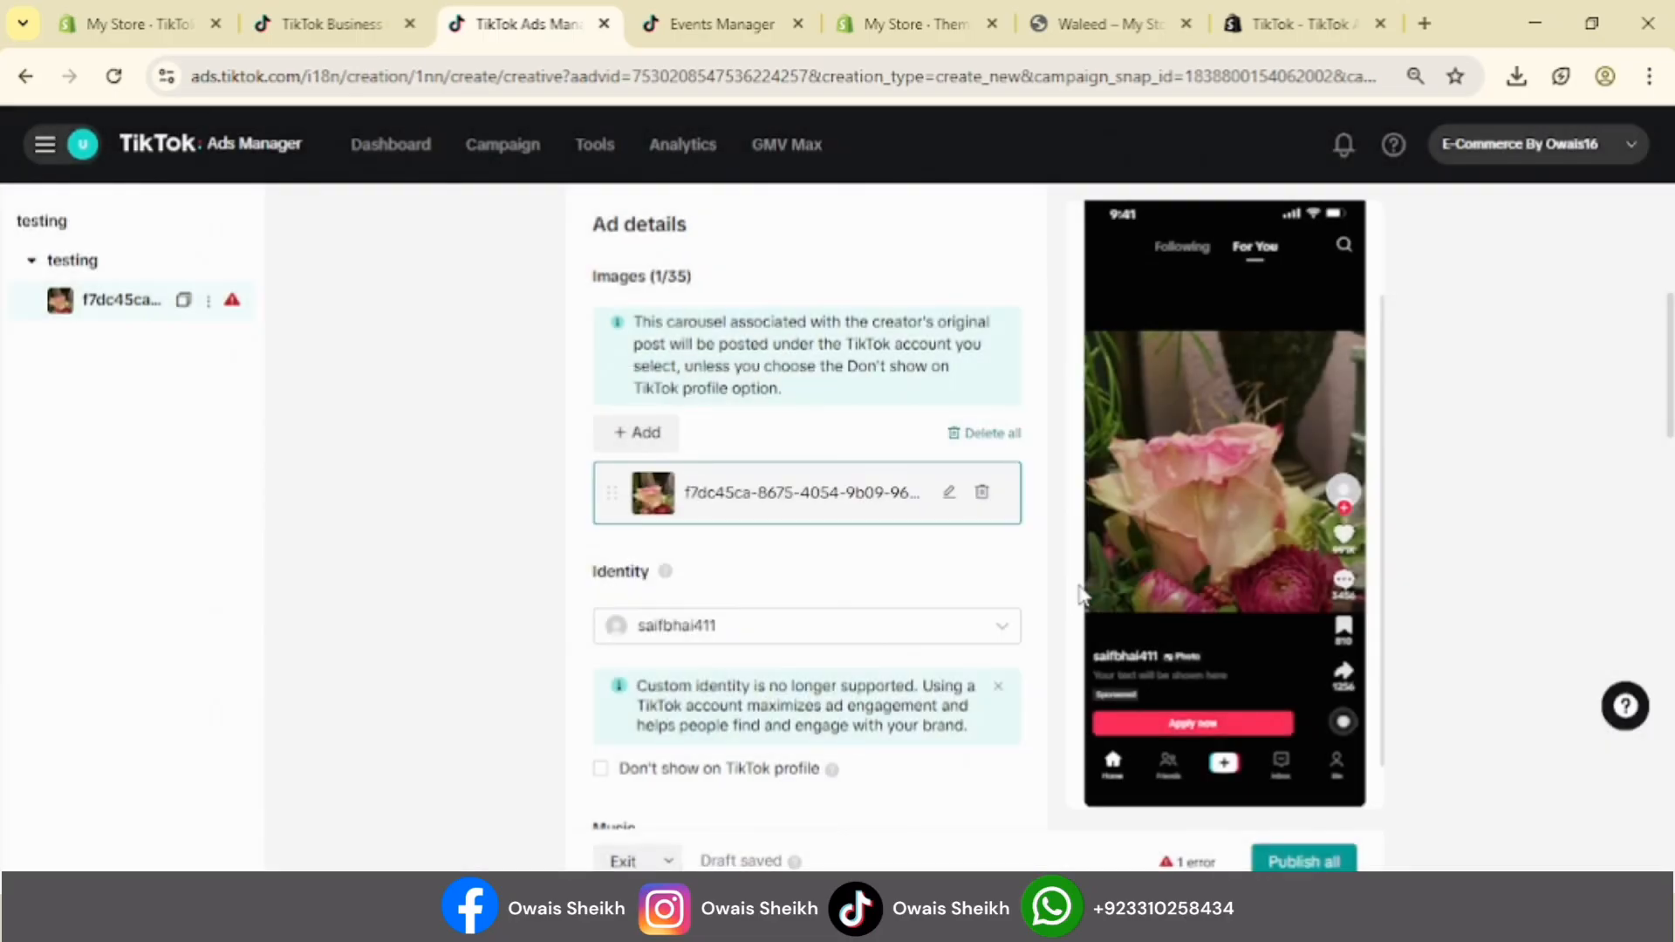
Check the TikTok accounts available as the ad's identity and refresh the list, keeping the linked account selected
{"action": "left_click", "coordinate": [711, 634]}
{"action": "scroll", "coordinate": [710, 665], "scroll_direction": "down", "scroll_amount": 1}
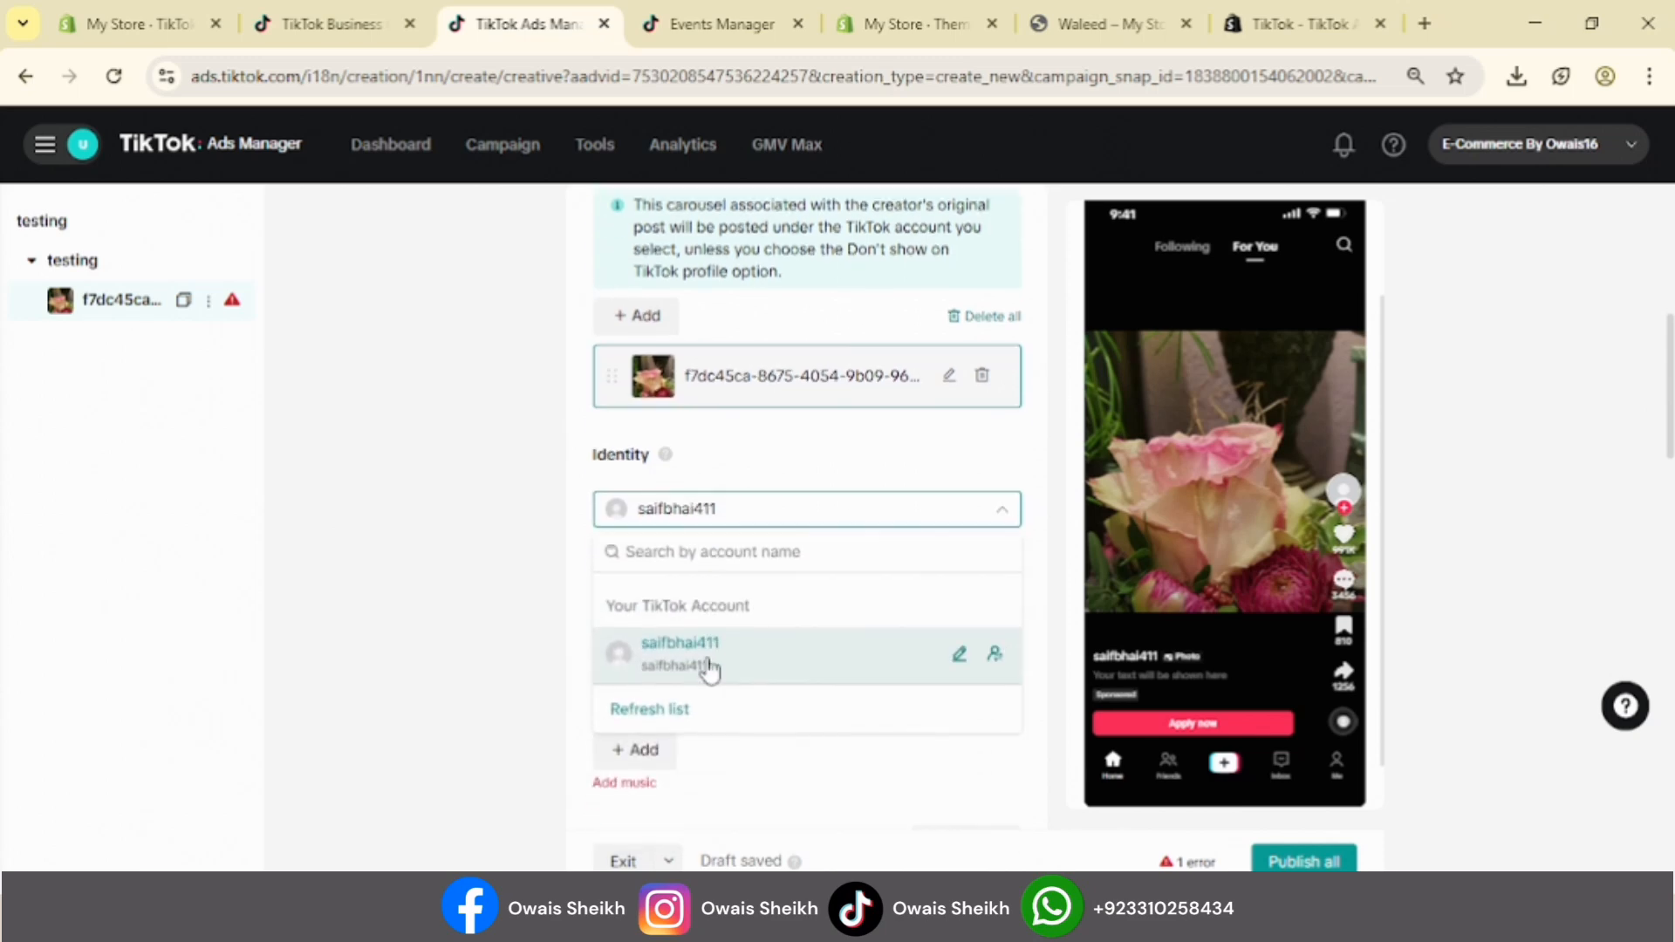
{"action": "left_click", "coordinate": [625, 704]}
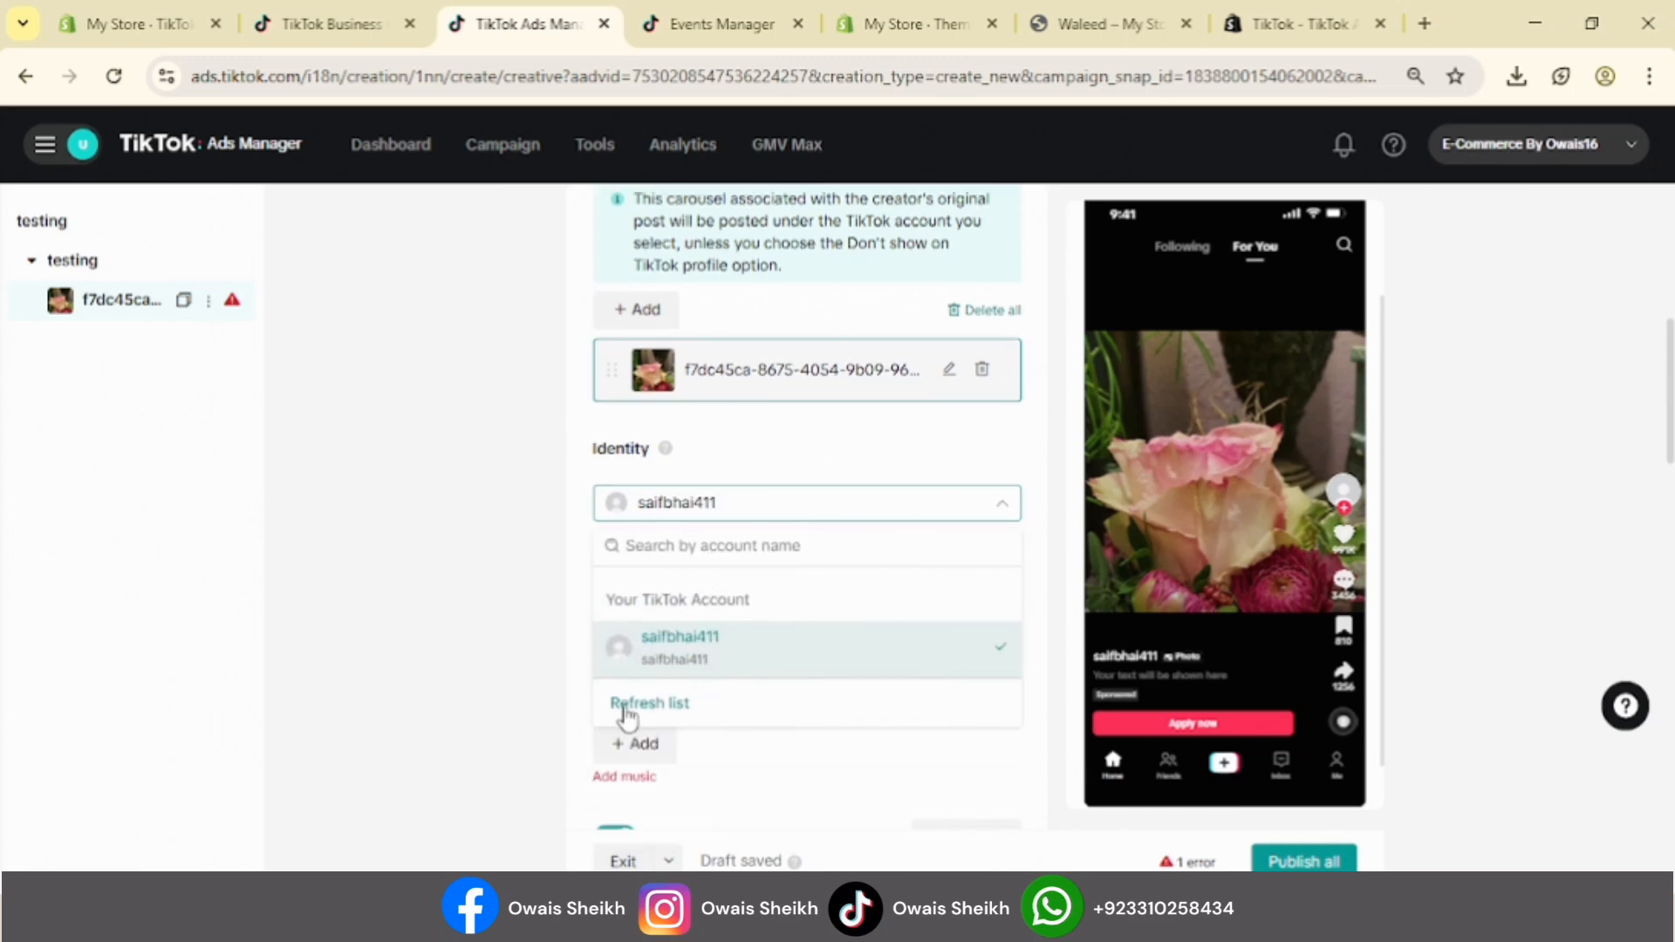
{"action": "left_click", "coordinate": [521, 571]}
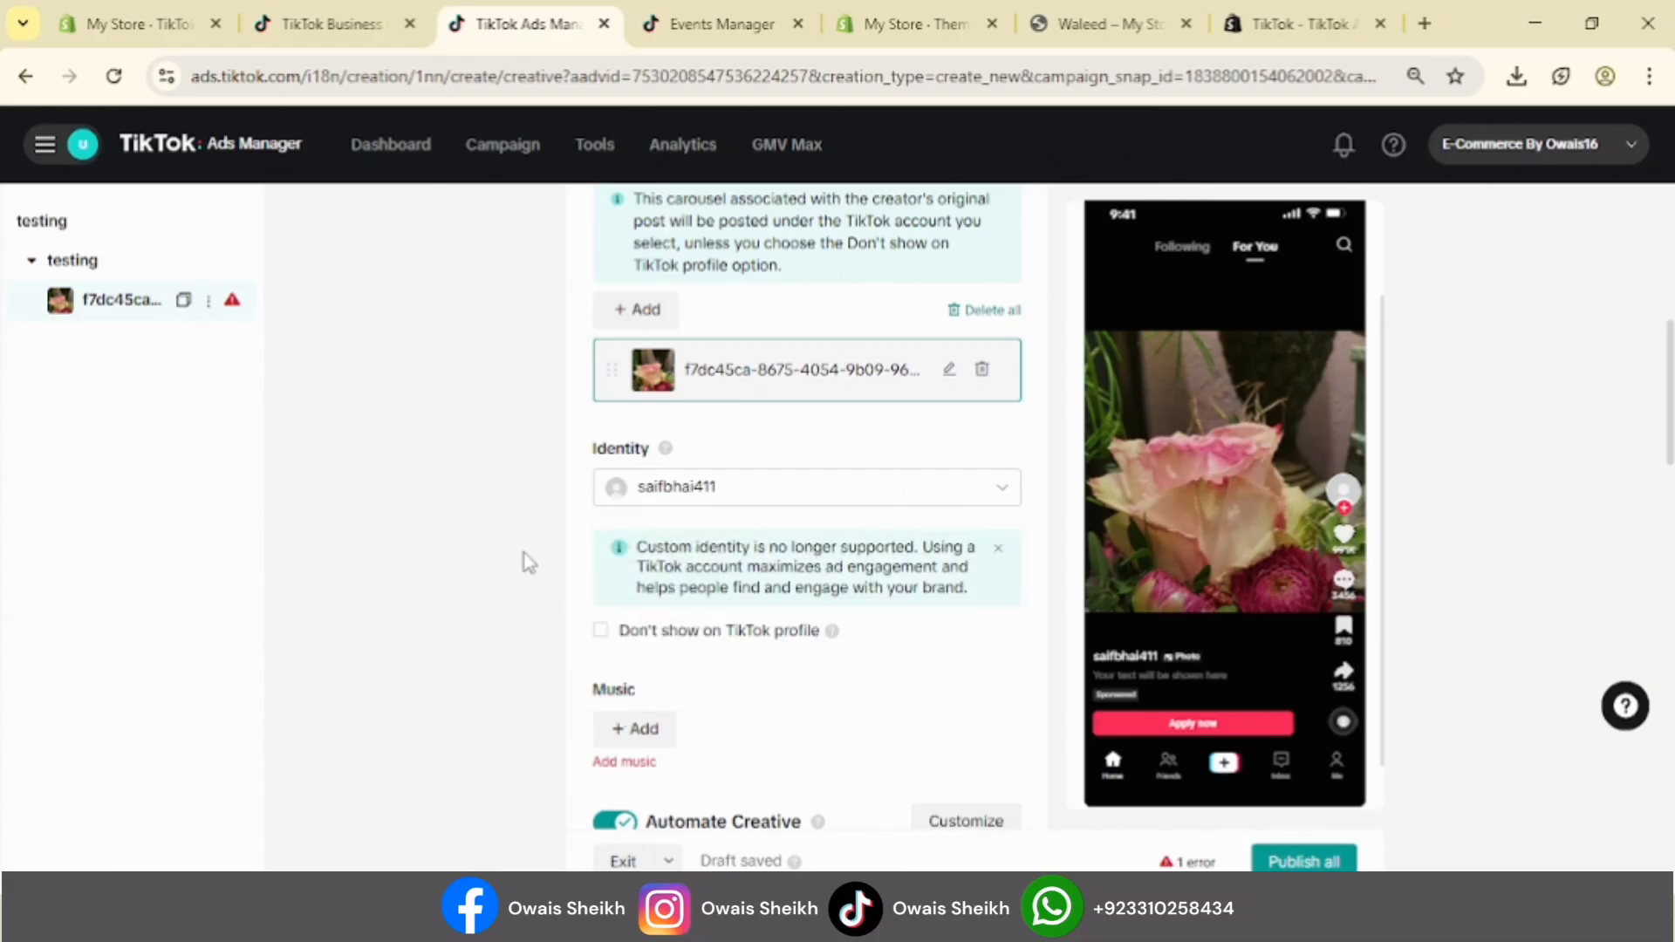
Switch to the Google Docs notes and read the sections on connecting a TikTok identity and unlinking an already linked account
{"action": "left_click", "coordinate": [806, 912]}
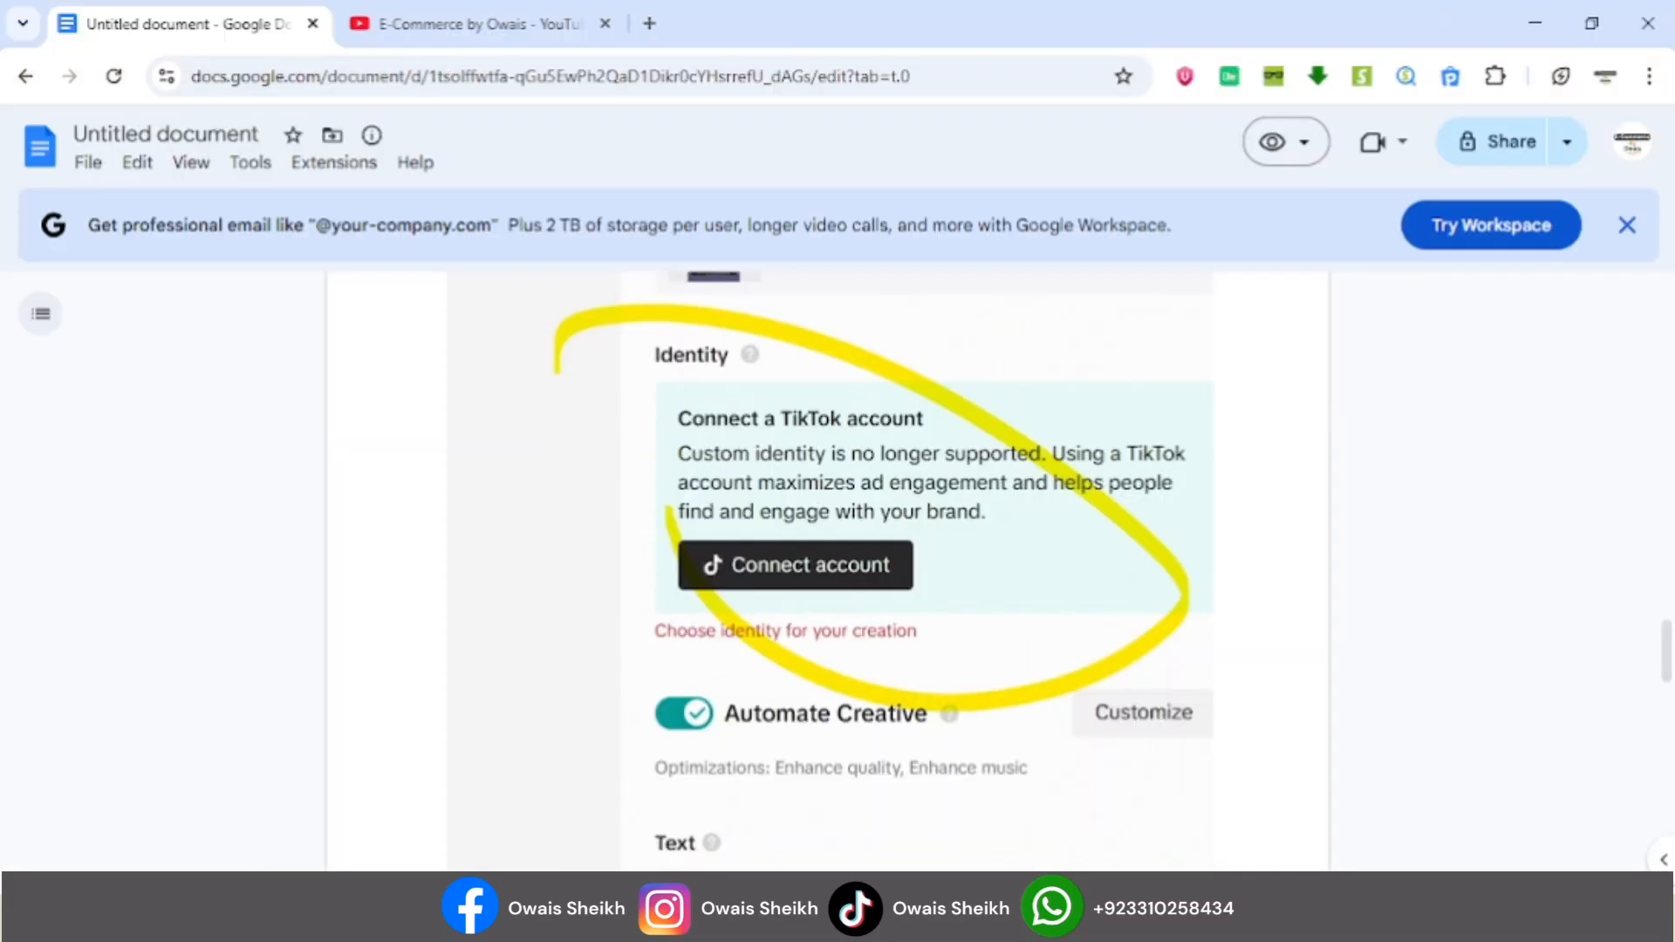
{"action": "scroll", "coordinate": [727, 551], "scroll_direction": "down", "scroll_amount": 6}
{"action": "scroll", "coordinate": [727, 552], "scroll_direction": "down", "scroll_amount": 8}
{"action": "scroll", "coordinate": [727, 551], "scroll_direction": "up", "scroll_amount": 4}
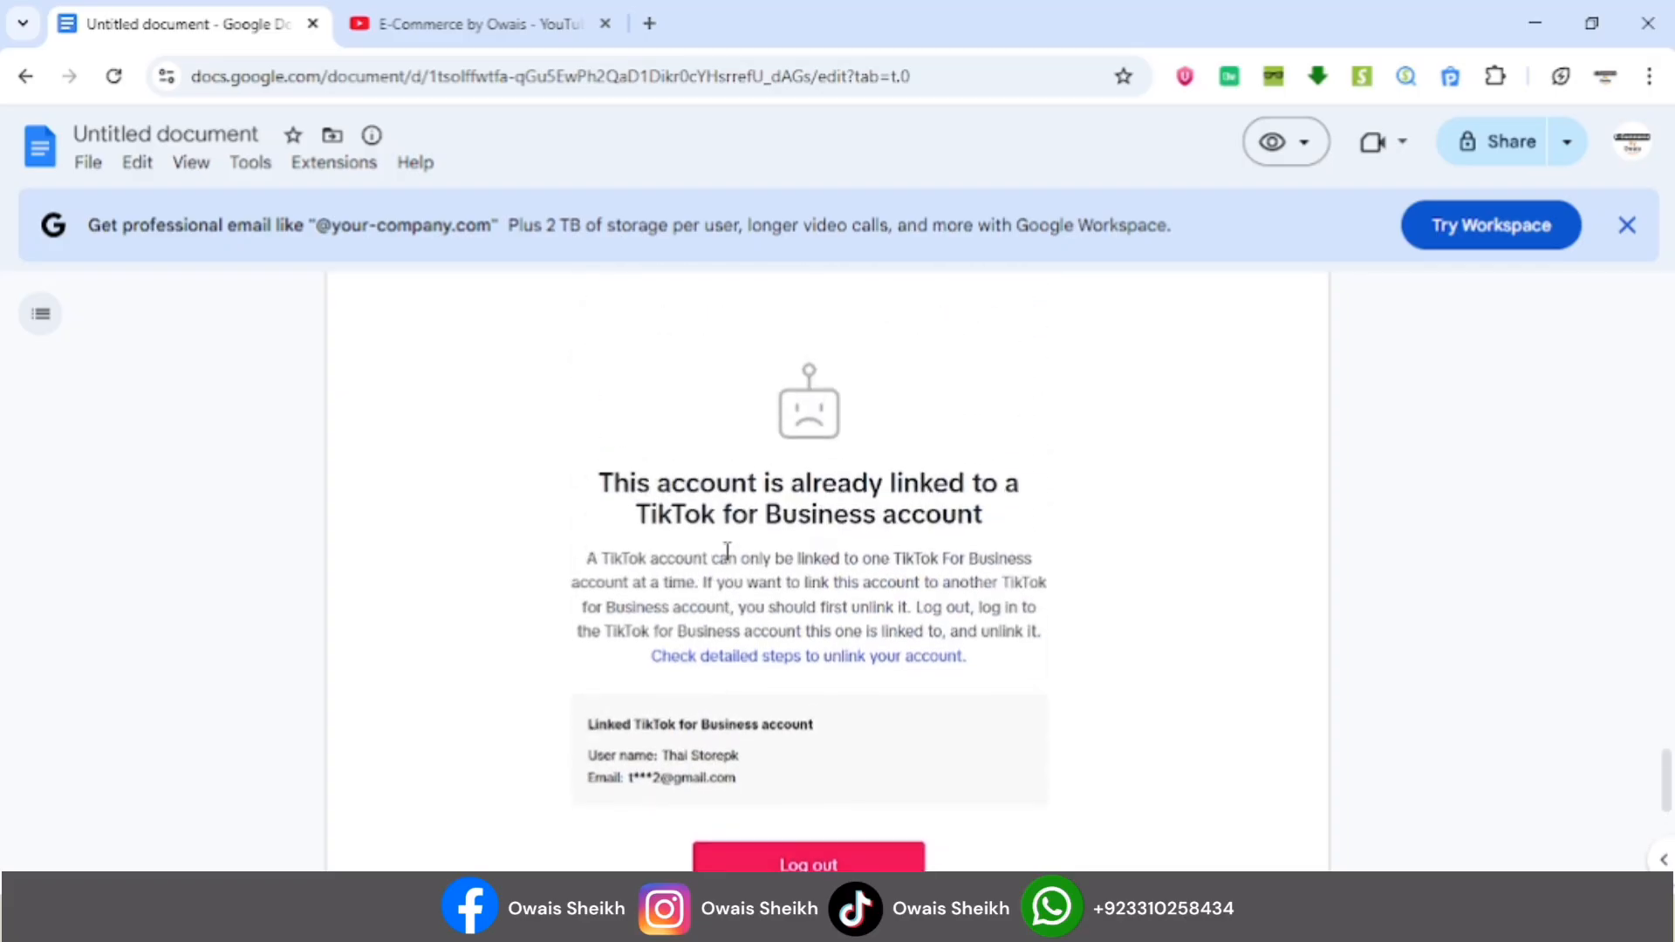
{"action": "scroll", "coordinate": [727, 551], "scroll_direction": "down", "scroll_amount": 3}
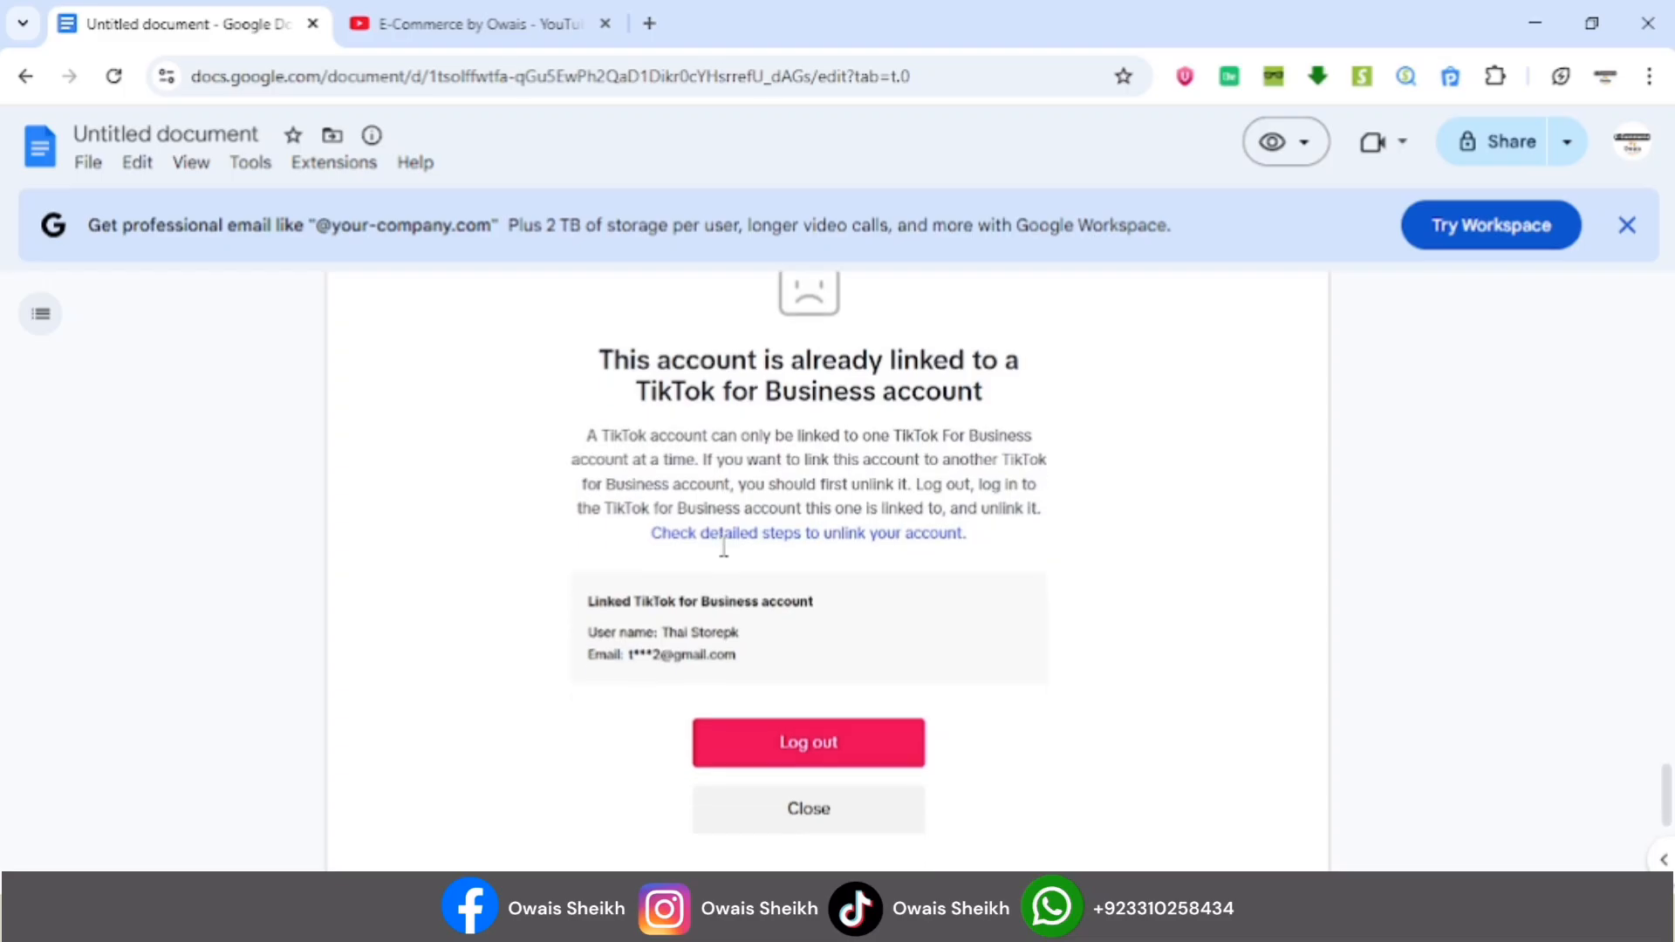
{"action": "scroll", "coordinate": [767, 619], "scroll_direction": "down", "scroll_amount": 1}
{"action": "scroll", "coordinate": [793, 628], "scroll_direction": "up", "scroll_amount": 3}
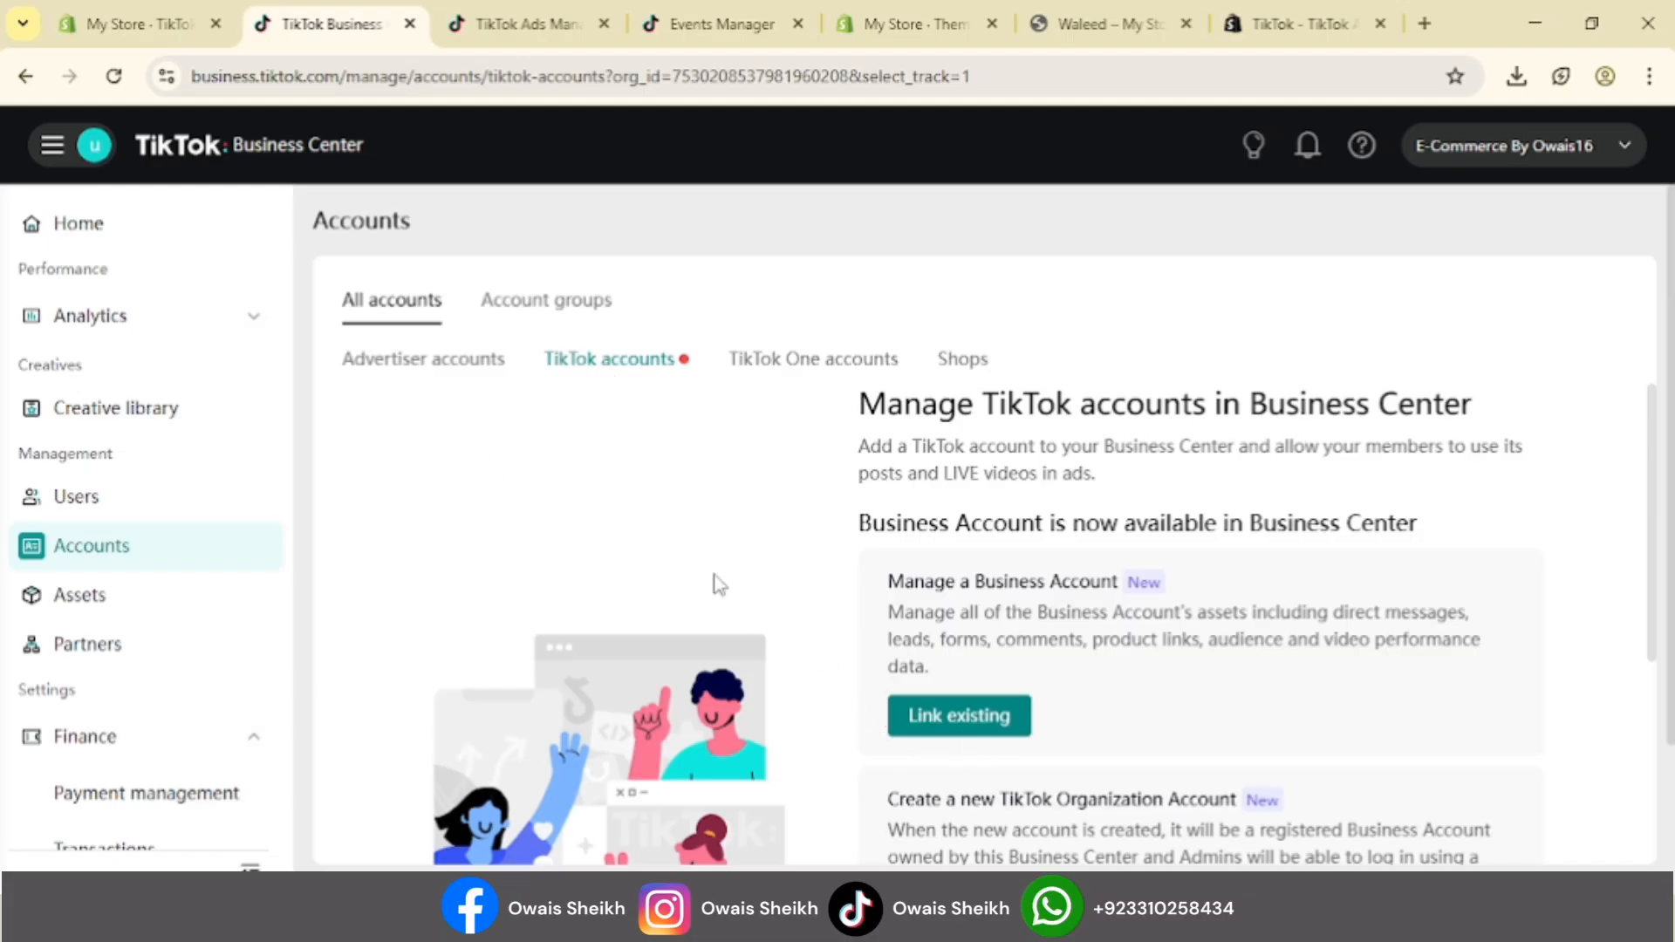
View the QR code for linking an existing Business Account in TikTok Business Center, and open the QR scanner in the TikTok mobile app
{"action": "left_click", "coordinate": [940, 731]}
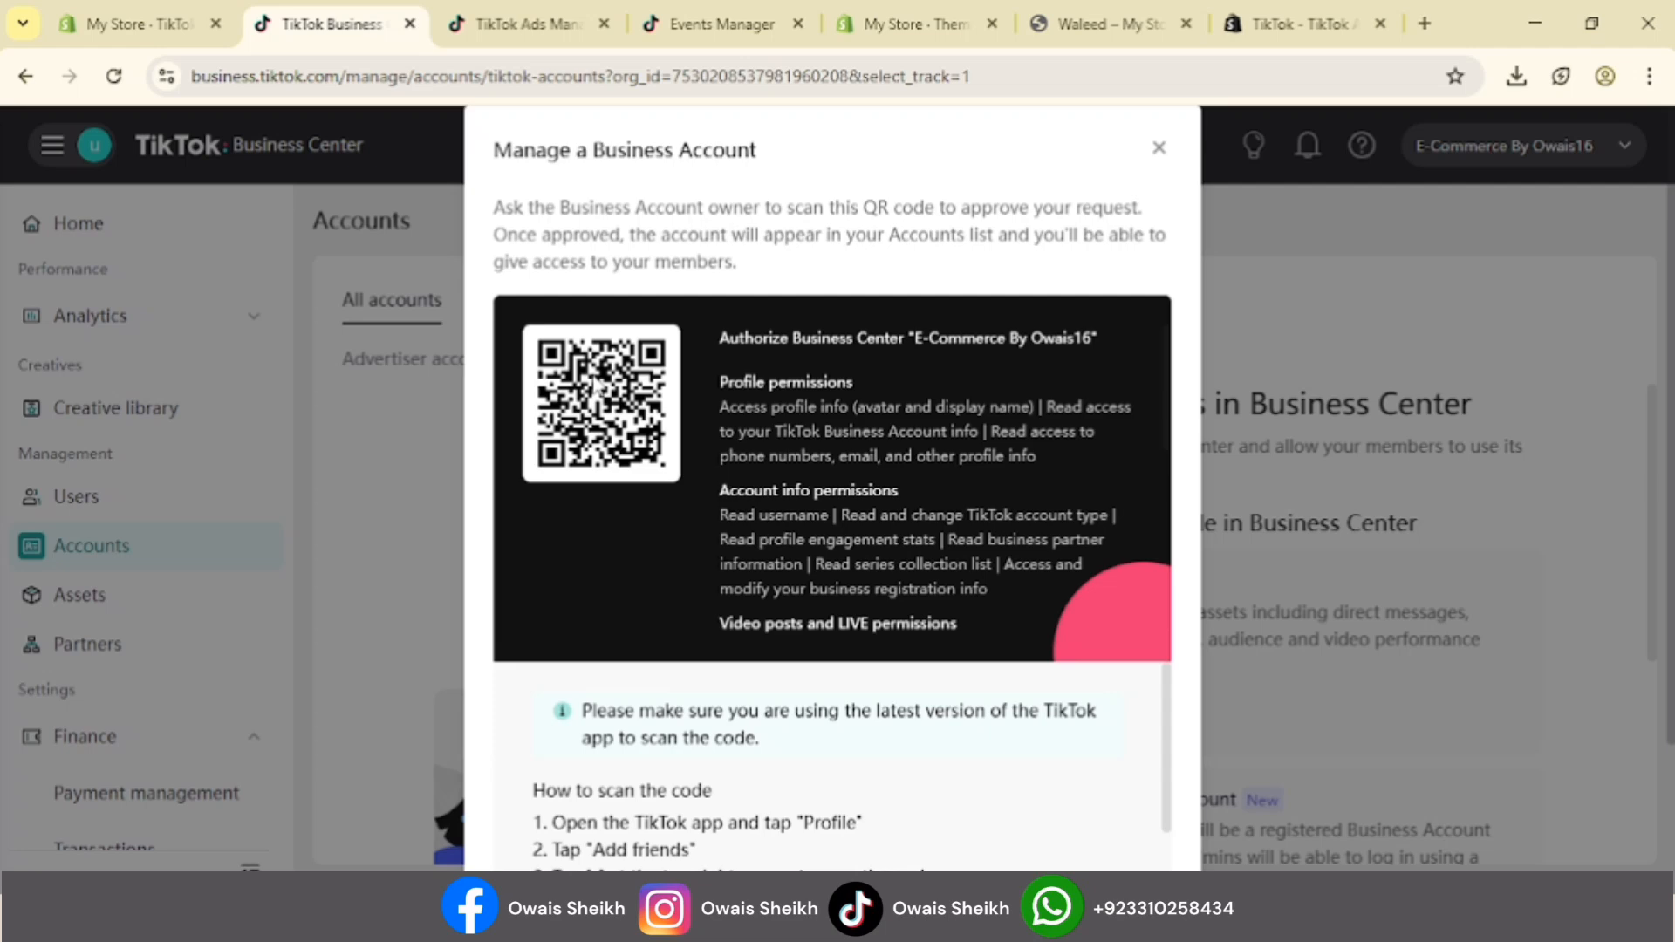
{"action": "left_click", "coordinate": [1157, 150]}
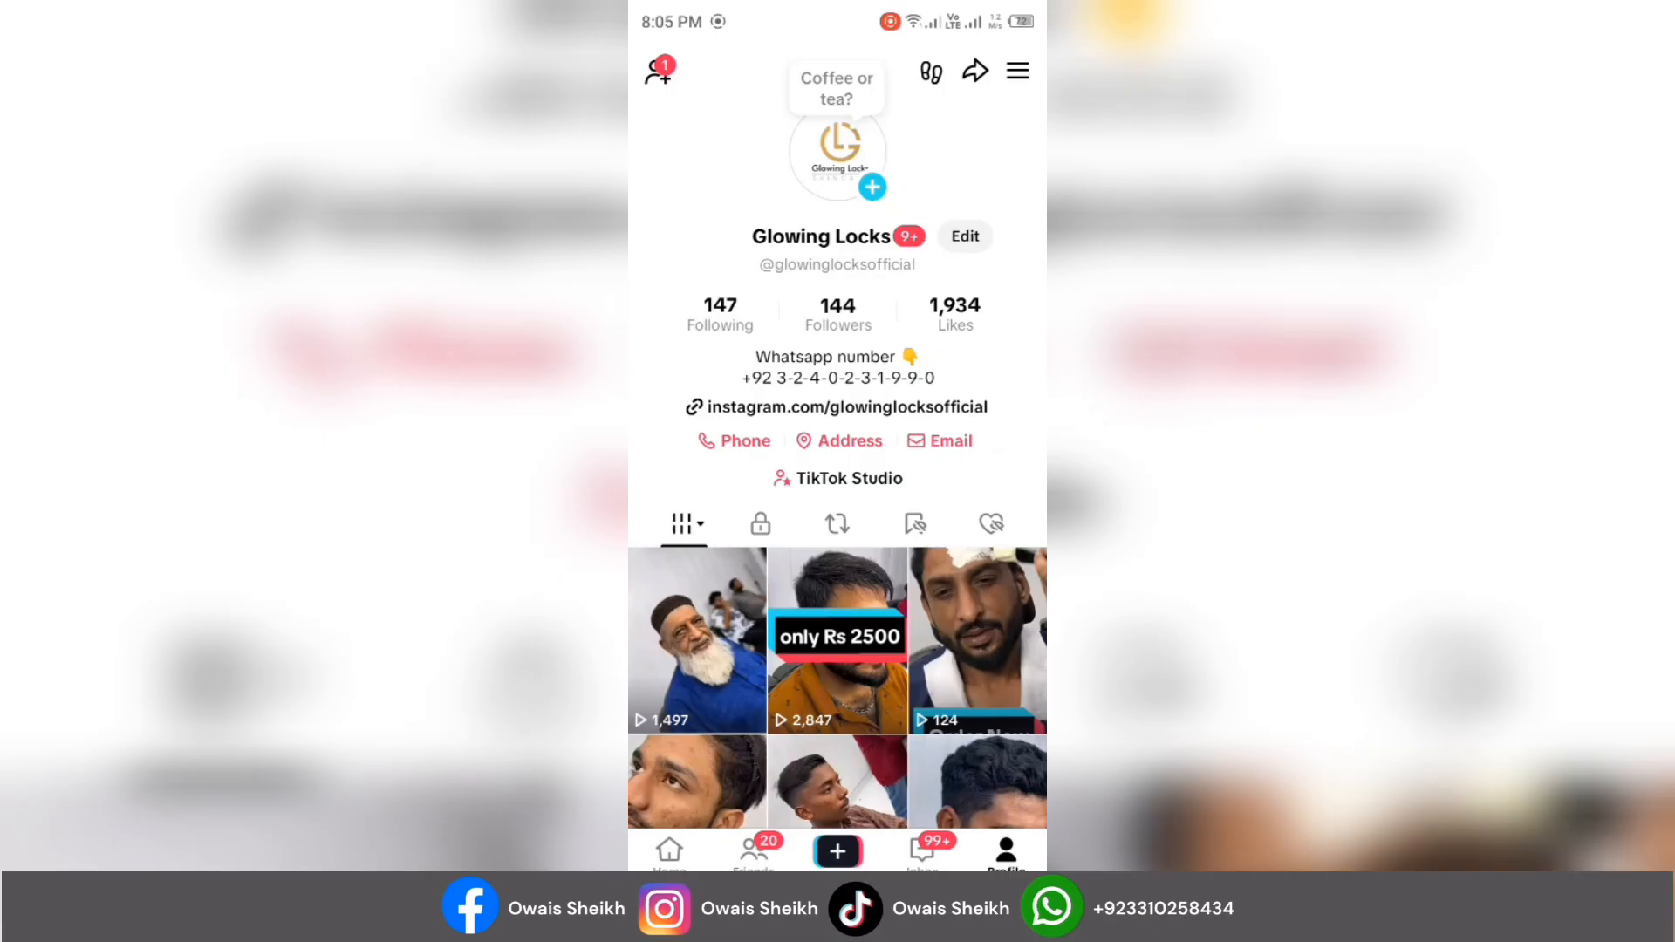
{"action": "left_click", "coordinate": [658, 70]}
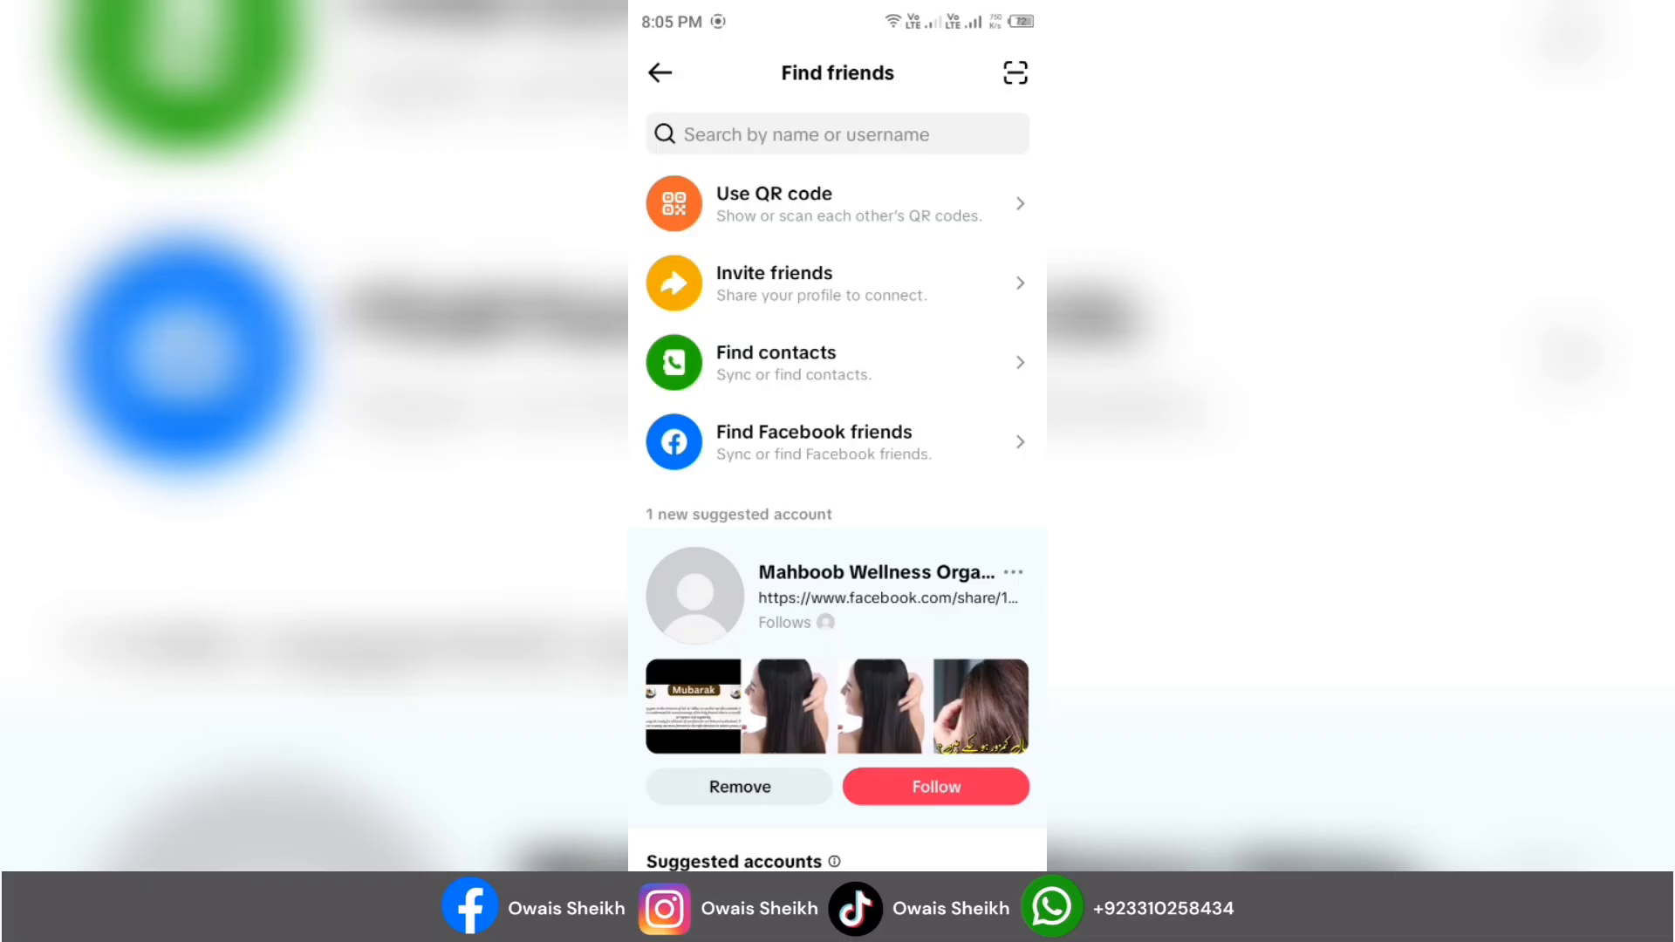
{"action": "left_click", "coordinate": [1014, 73]}
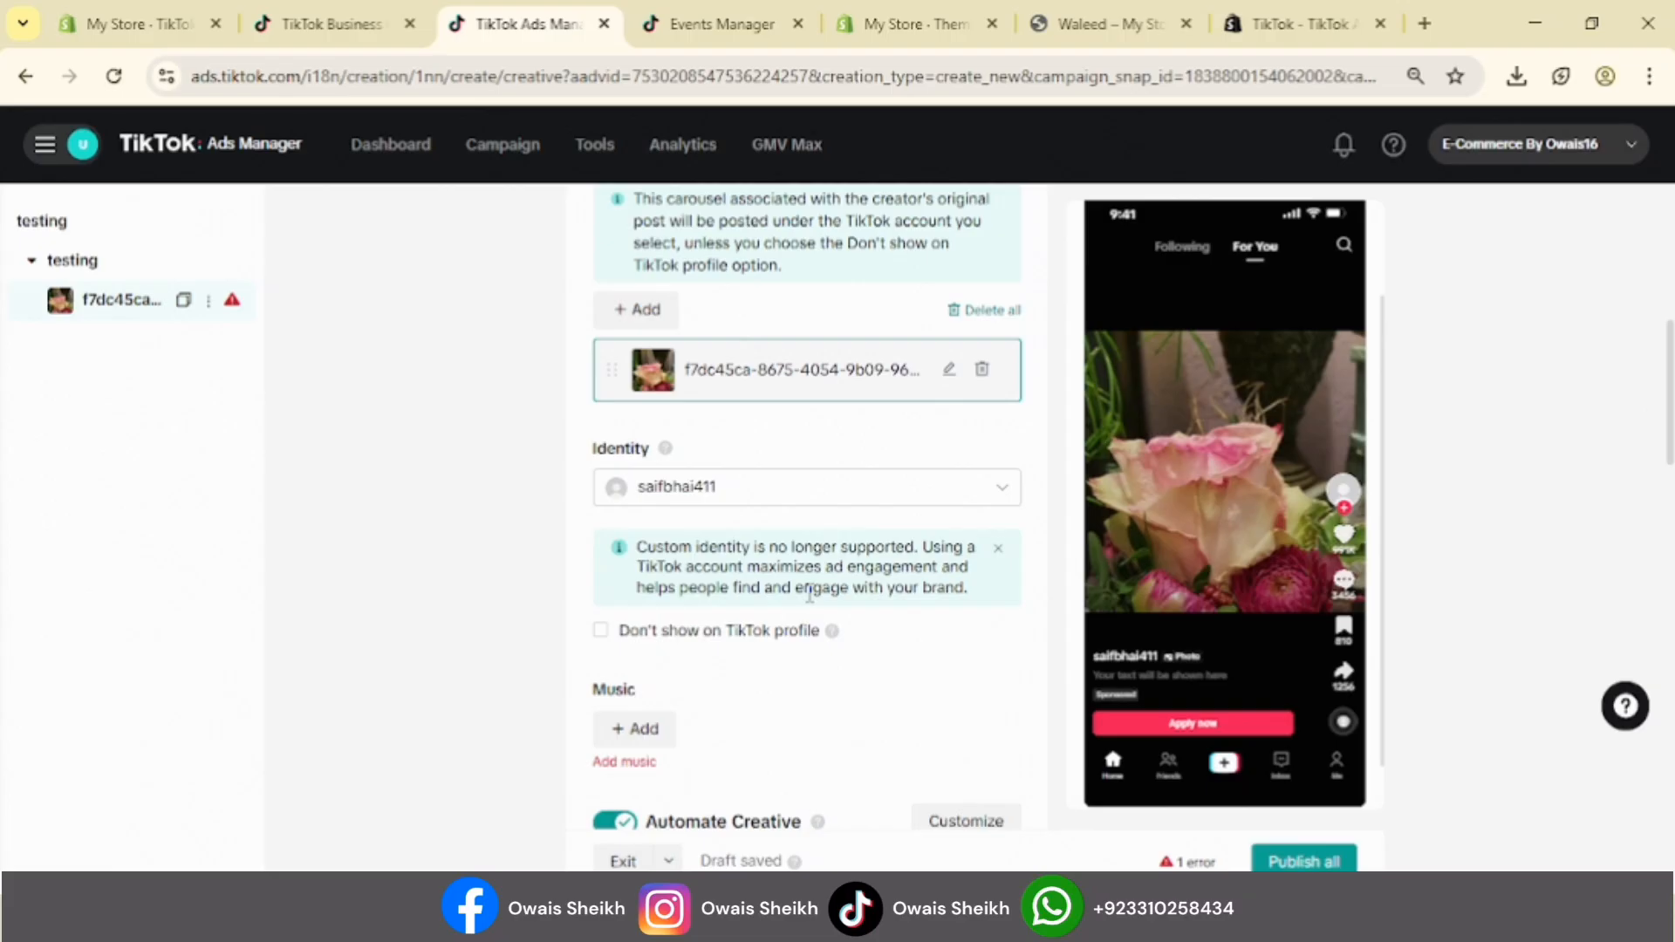
Review the ad's music, text, call to action, product information and destination settings in TikTok Ads Manager
{"action": "scroll", "coordinate": [744, 445], "scroll_direction": "down", "scroll_amount": 5}
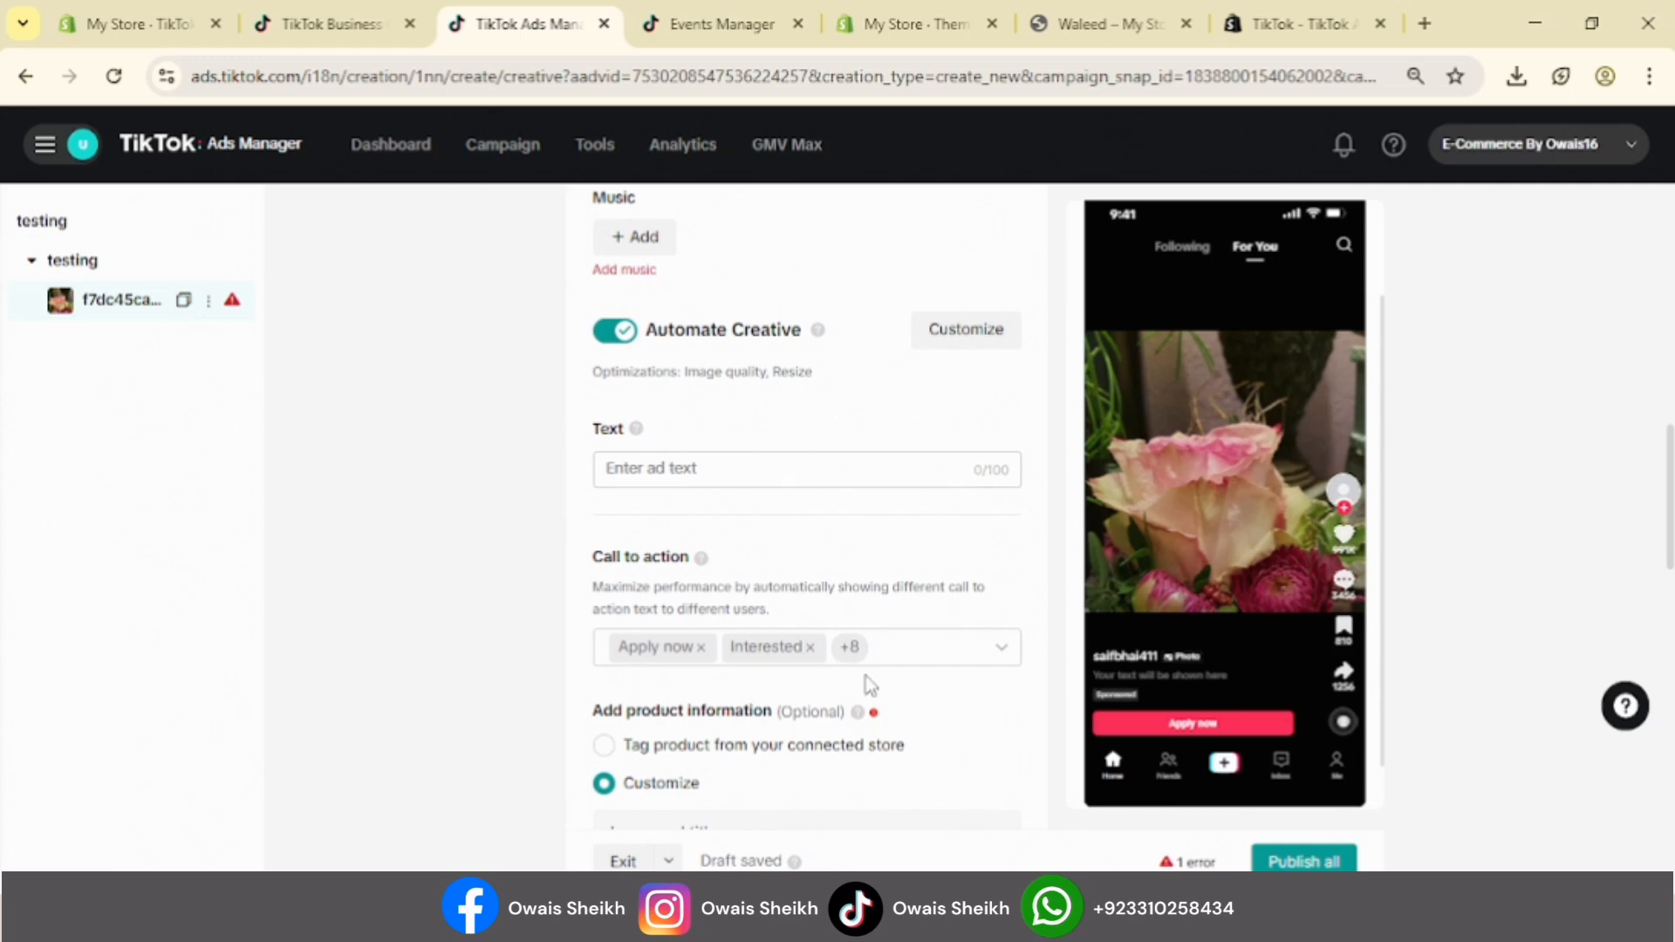
{"action": "scroll", "coordinate": [888, 679], "scroll_direction": "down", "scroll_amount": 1}
{"action": "scroll", "coordinate": [888, 679], "scroll_direction": "down", "scroll_amount": 4}
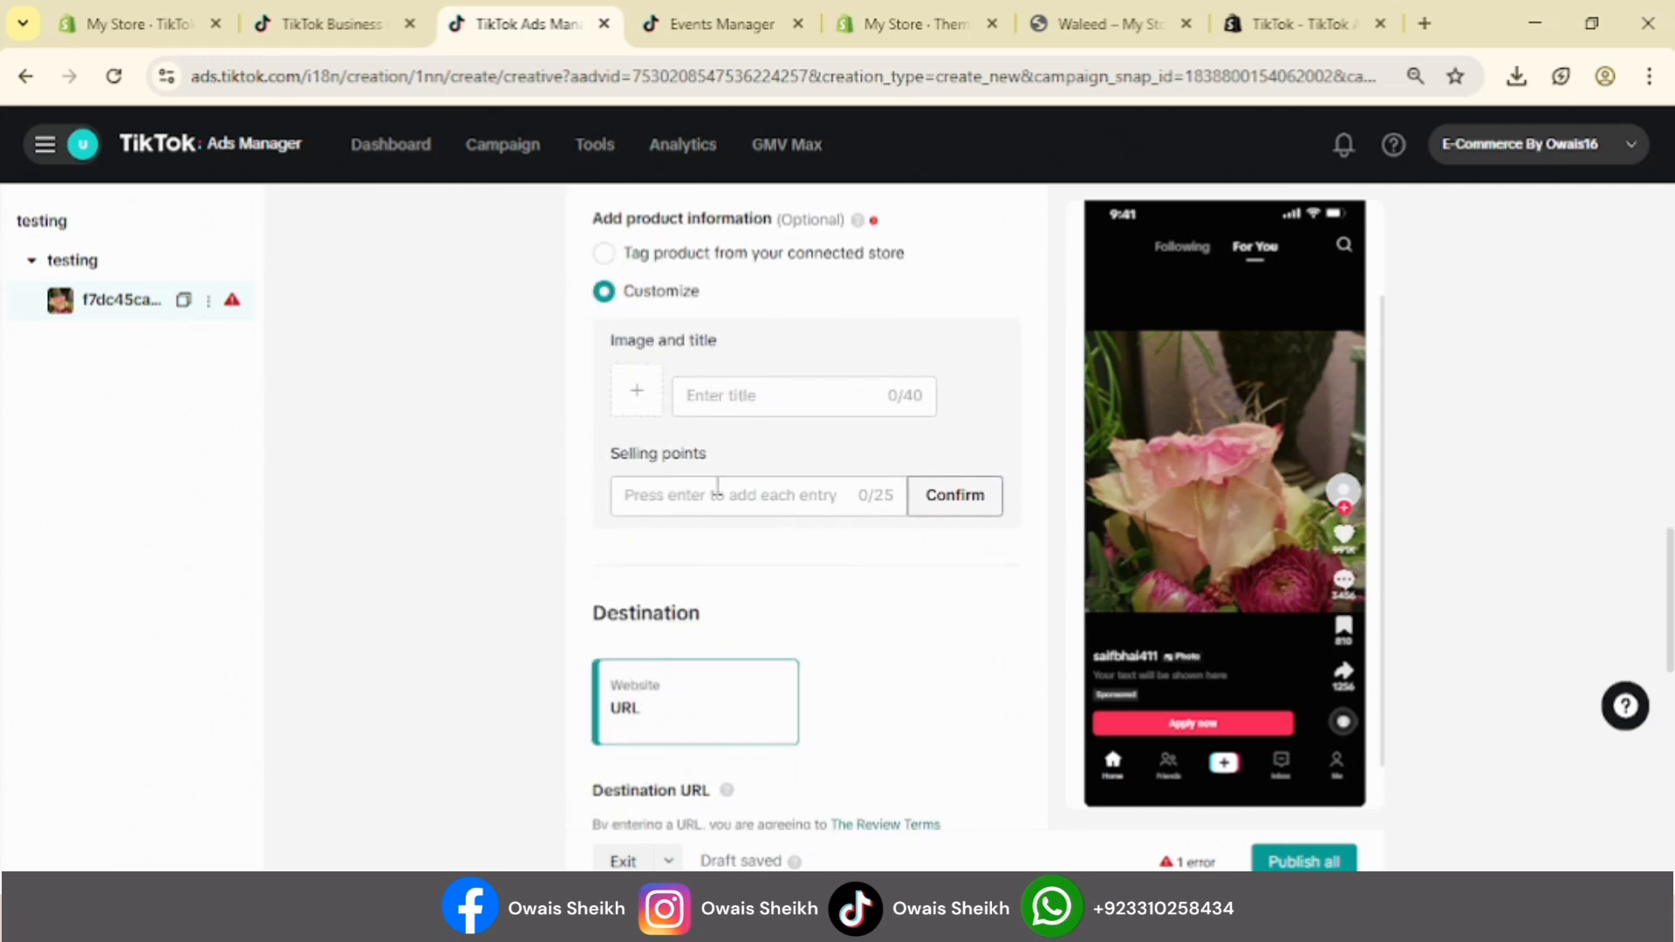